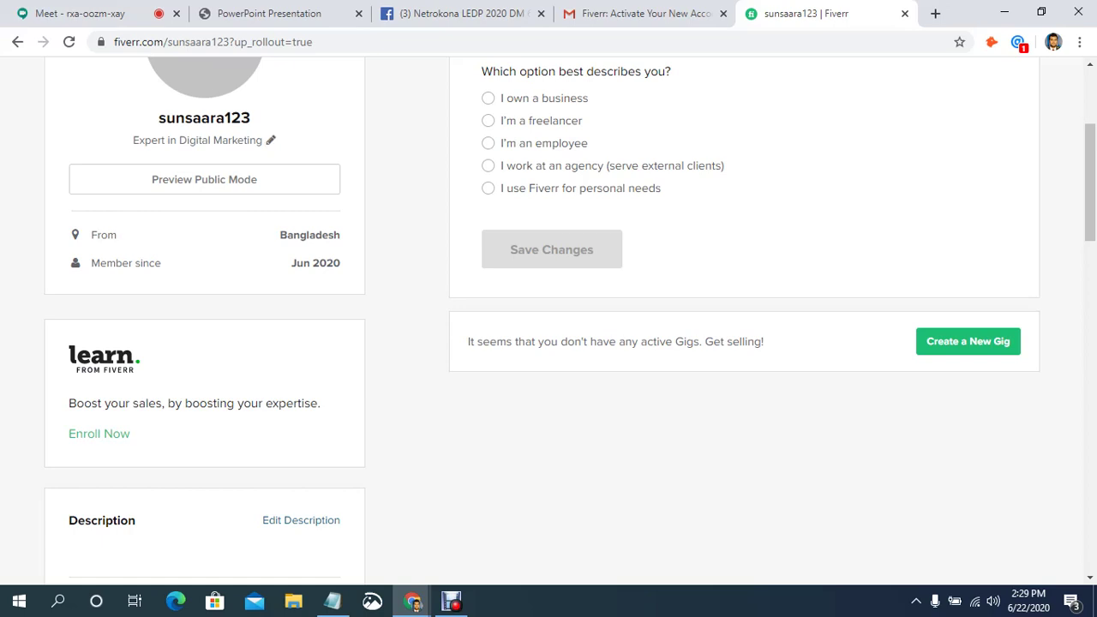
- Scroll through the profile, opening the description editor and cancelling it without changes
{"action": "scroll", "coordinate": [549, 343], "scroll_direction": "down", "scroll_amount": 1}
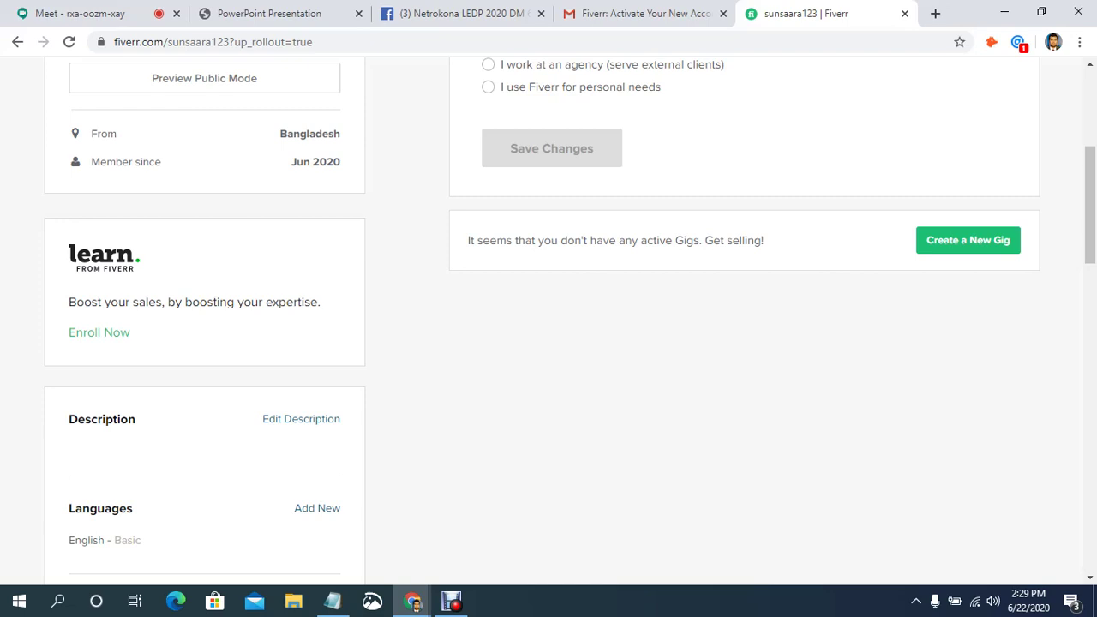
{"action": "scroll", "coordinate": [566, 318], "scroll_direction": "down", "scroll_amount": 5}
{"action": "scroll", "coordinate": [565, 317], "scroll_direction": "up", "scroll_amount": 4}
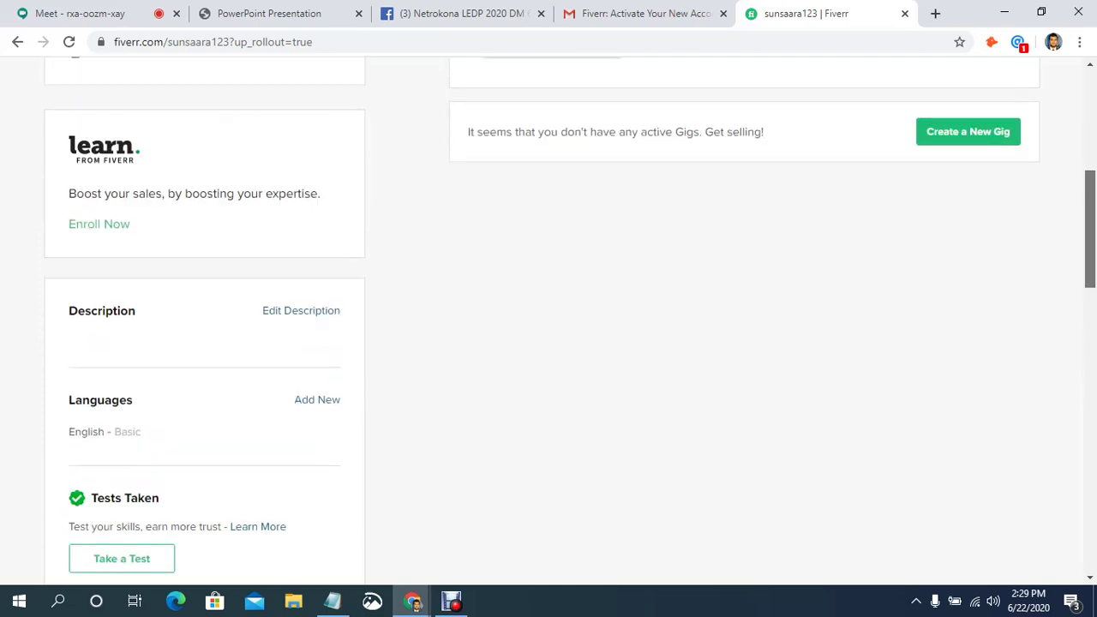
{"action": "scroll", "coordinate": [301, 264], "scroll_direction": "down", "scroll_amount": 1}
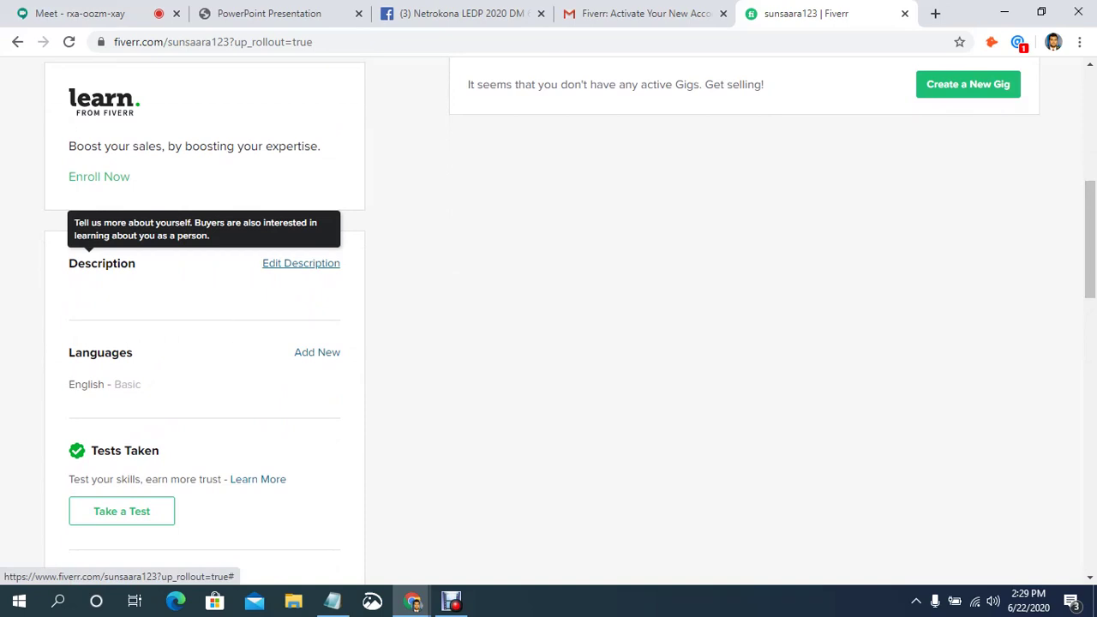
{"action": "left_click", "coordinate": [301, 263]}
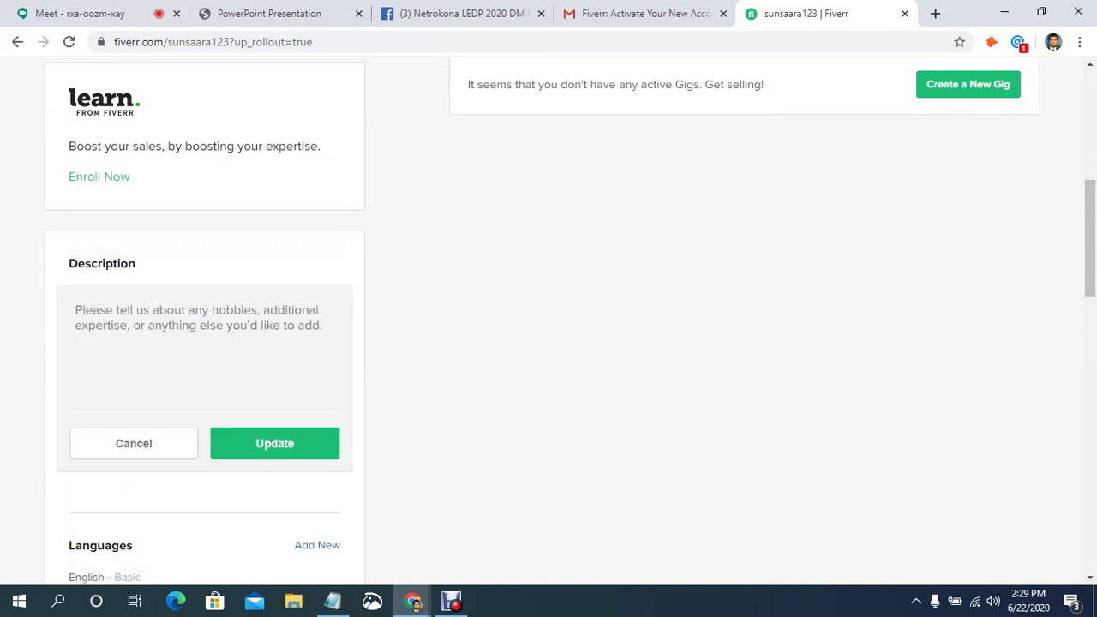
{"action": "key", "text": "Escape"}
{"action": "scroll", "coordinate": [548, 323], "scroll_direction": "down", "scroll_amount": 2}
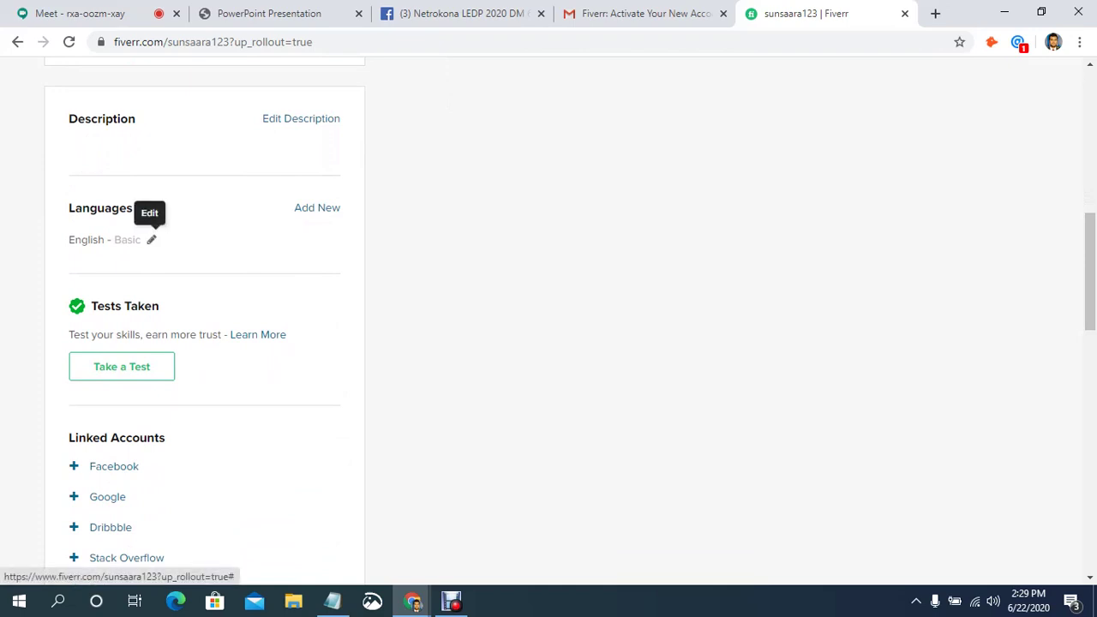
- Change the English language level from Basic to Fluent and save it
{"action": "left_click", "coordinate": [151, 240]}
{"action": "left_click", "coordinate": [204, 290]}
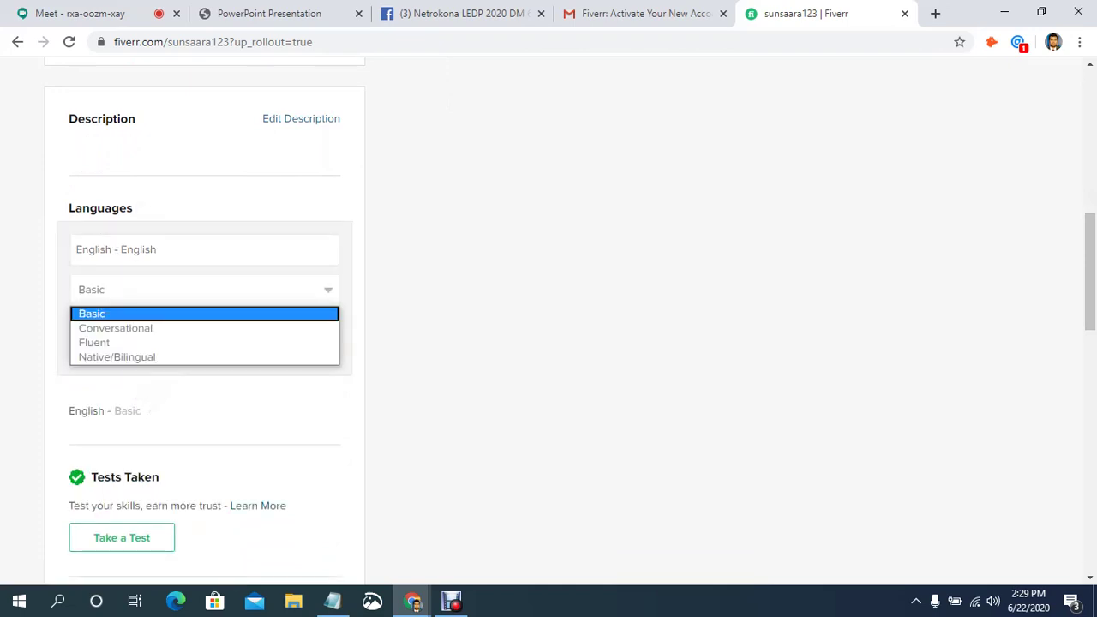
{"action": "key", "text": "Escape"}
{"action": "key", "text": "Escape"}
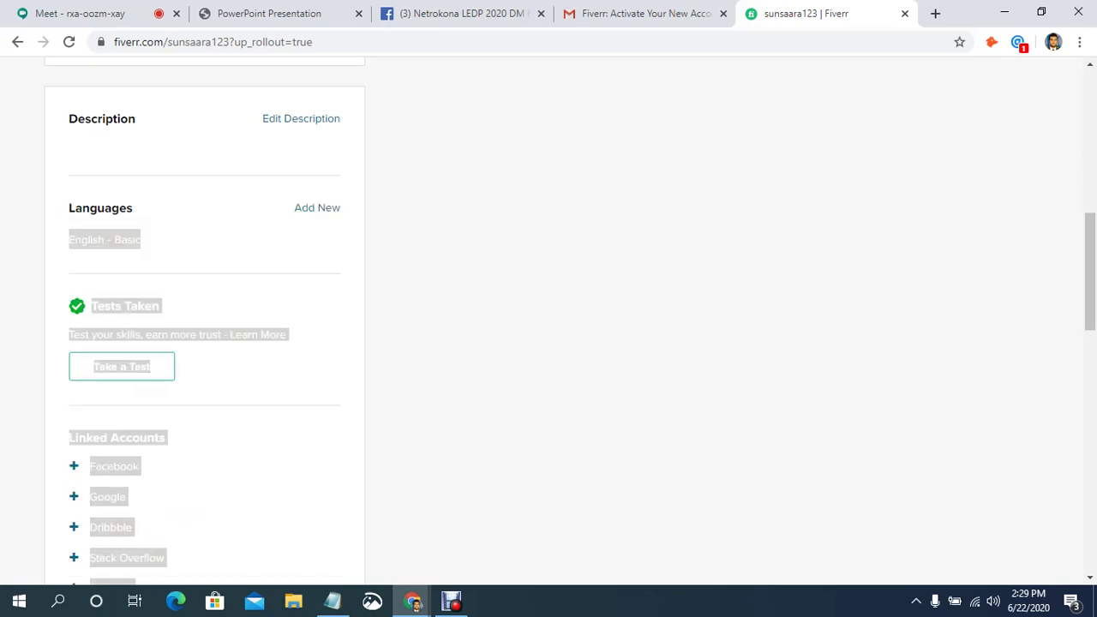
{"action": "left_click", "coordinate": [151, 257]}
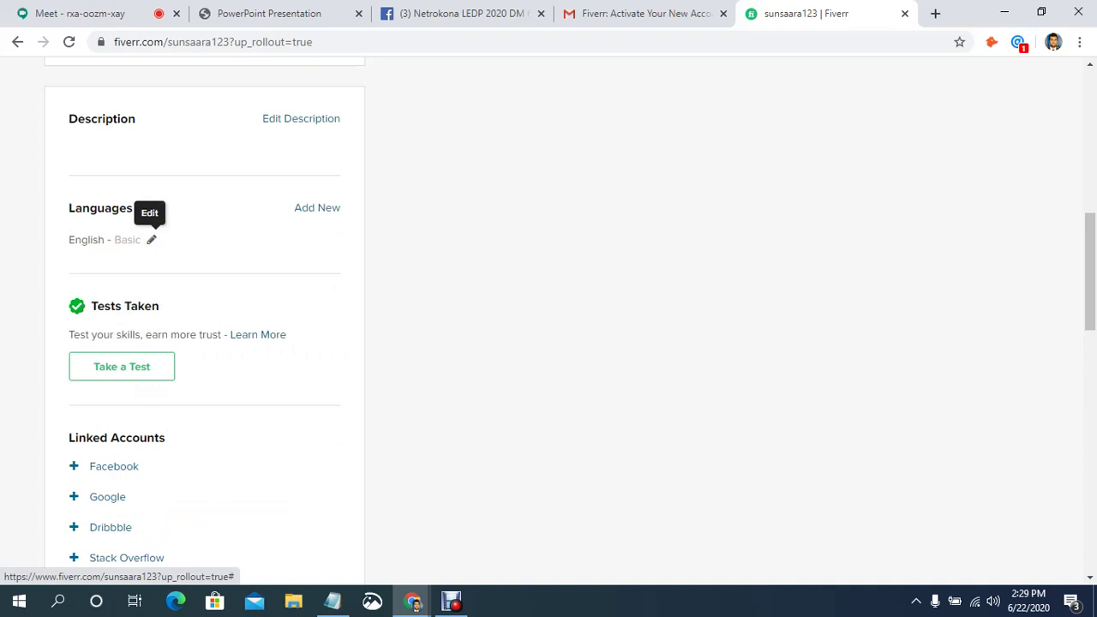
{"action": "left_click", "coordinate": [150, 241]}
{"action": "left_click", "coordinate": [204, 290]}
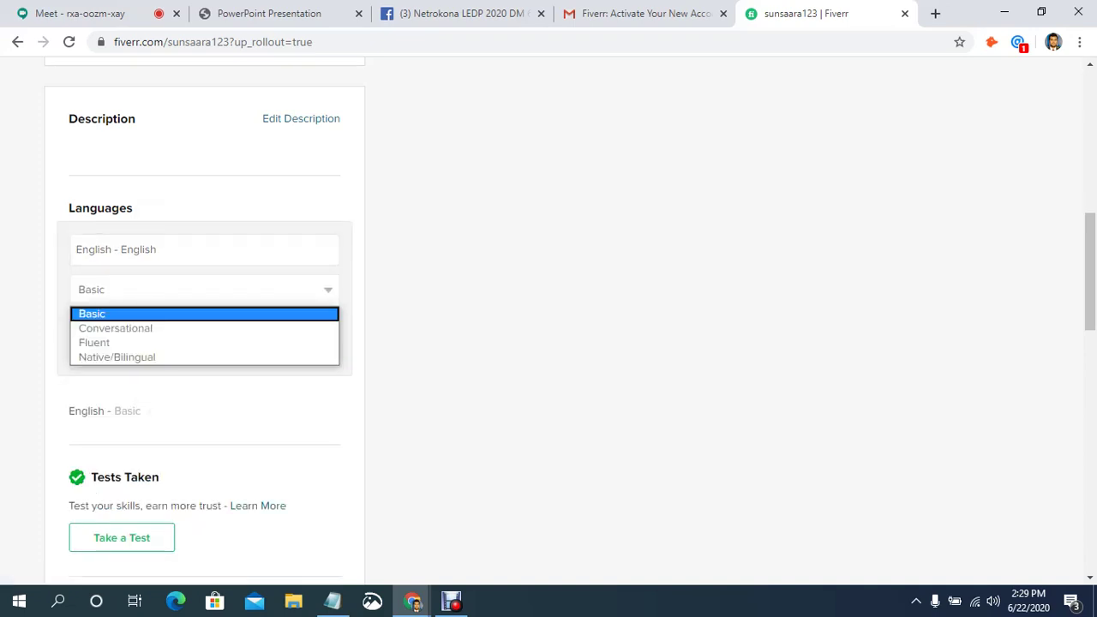
{"action": "key", "text": "Down"}
{"action": "key", "text": "Down"}
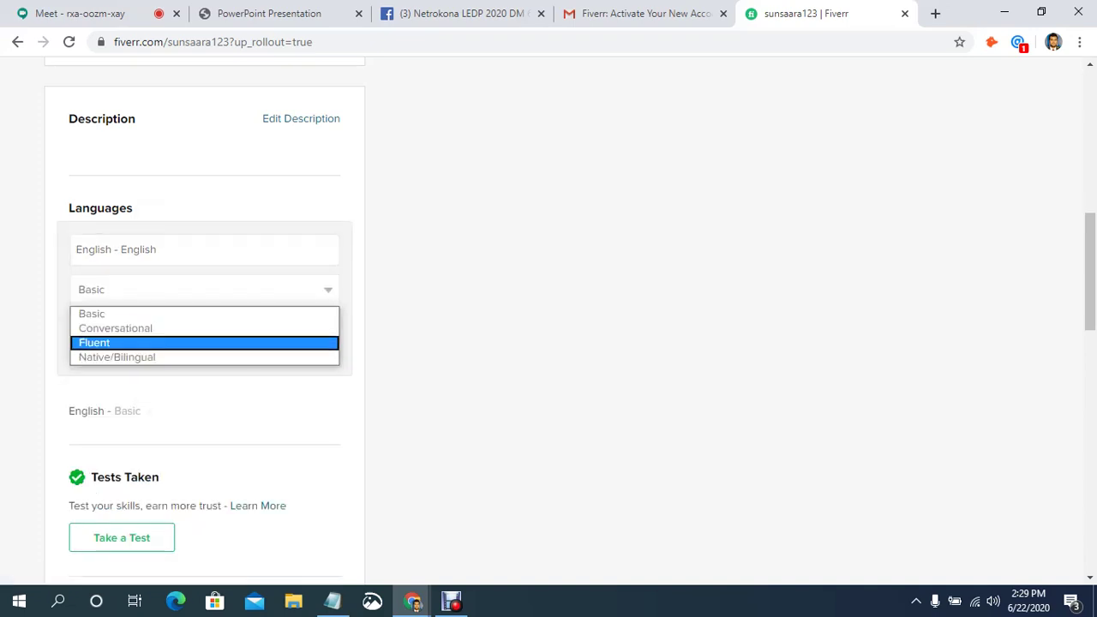
{"action": "key", "text": "Return"}
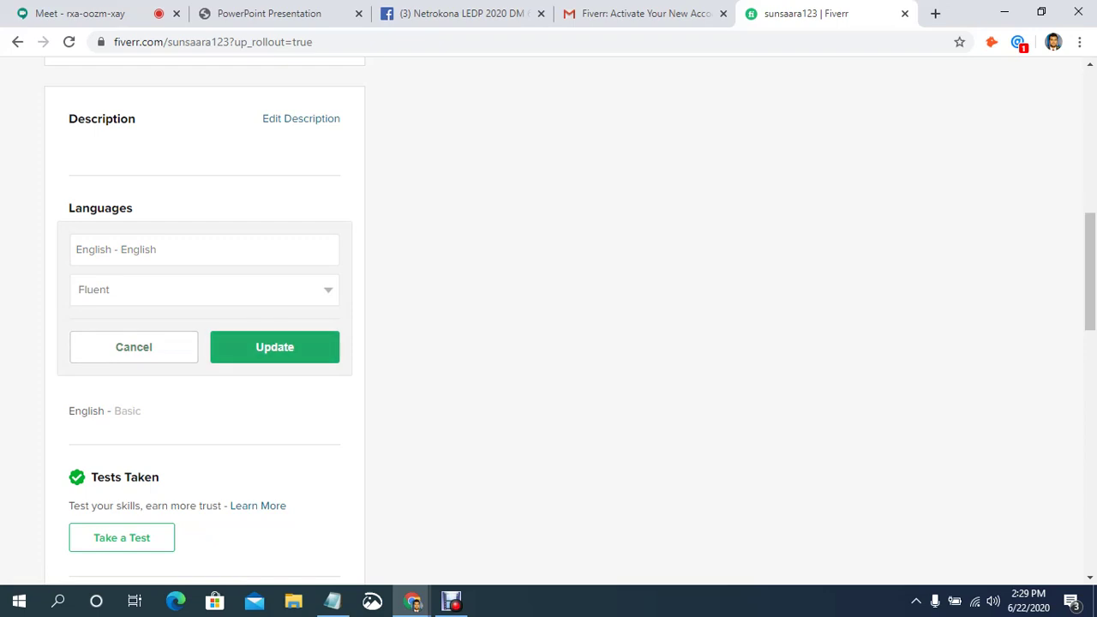
{"action": "key", "text": "Return"}
{"action": "key", "text": "Down"}
{"action": "key", "text": "Down"}
{"action": "key", "text": "Down"}
{"action": "key", "text": "Down"}
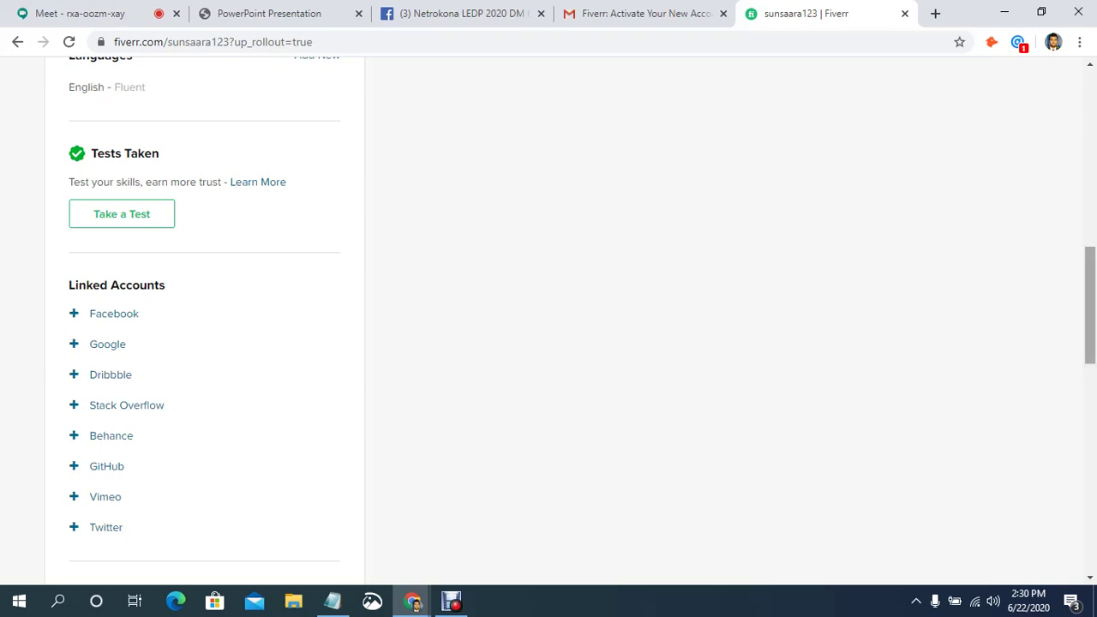
{"action": "key", "text": "Down"}
{"action": "key", "text": "Down"}
{"action": "key", "text": "Down"}
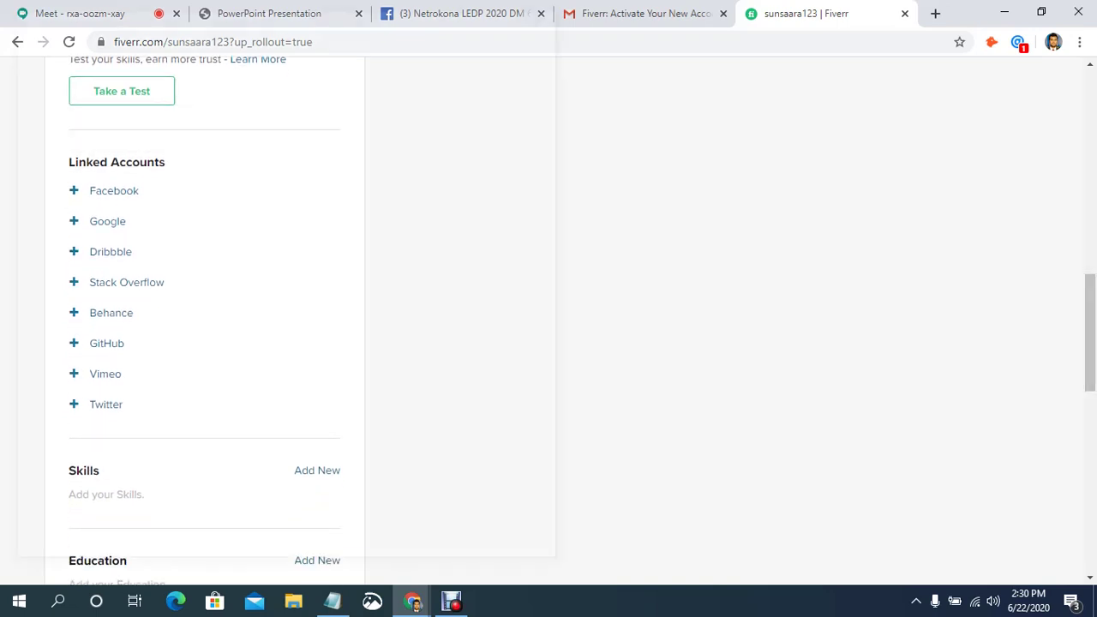
- Link the first Google account in the sign-in popup and allow Fiverr access
{"action": "left_click", "coordinate": [107, 221]}
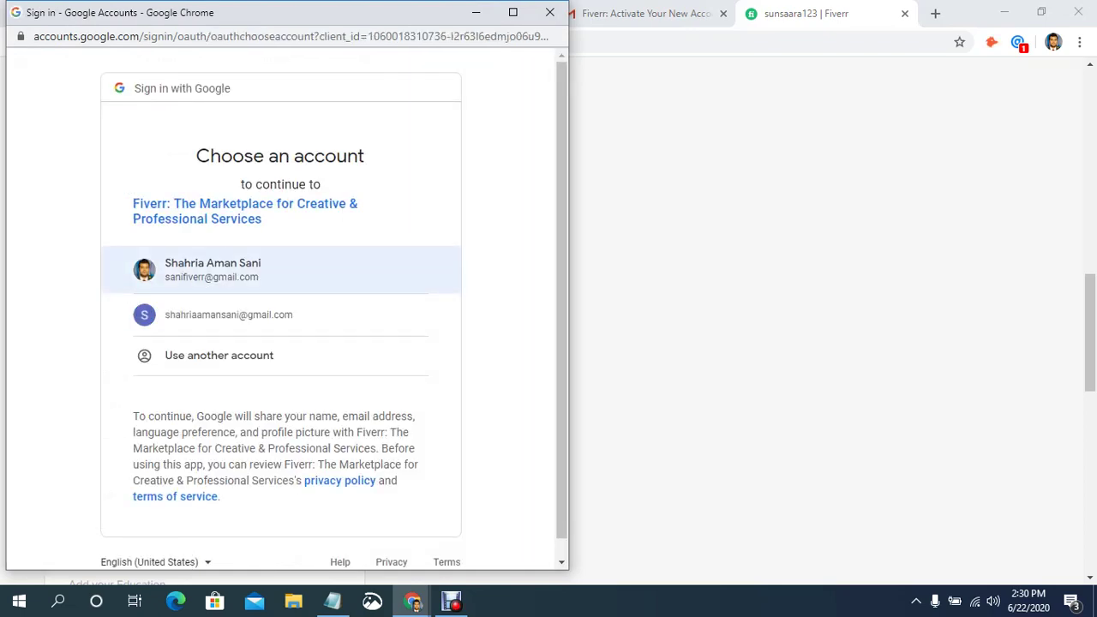
{"action": "left_click", "coordinate": [213, 269]}
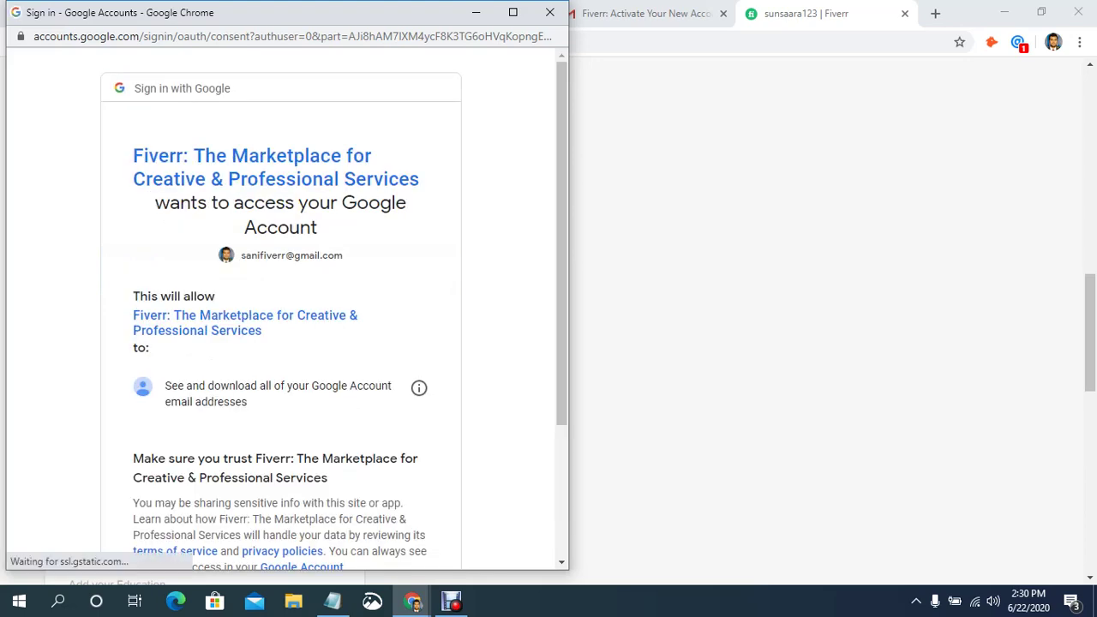
{"action": "scroll", "coordinate": [283, 309], "scroll_direction": "down", "scroll_amount": 3}
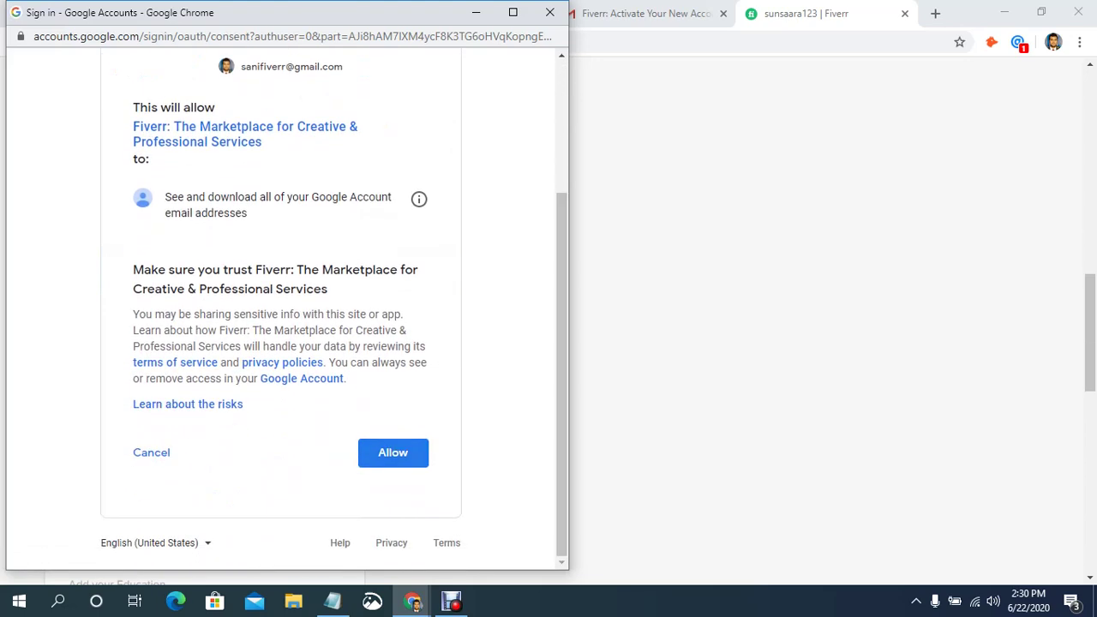
{"action": "left_click", "coordinate": [391, 453]}
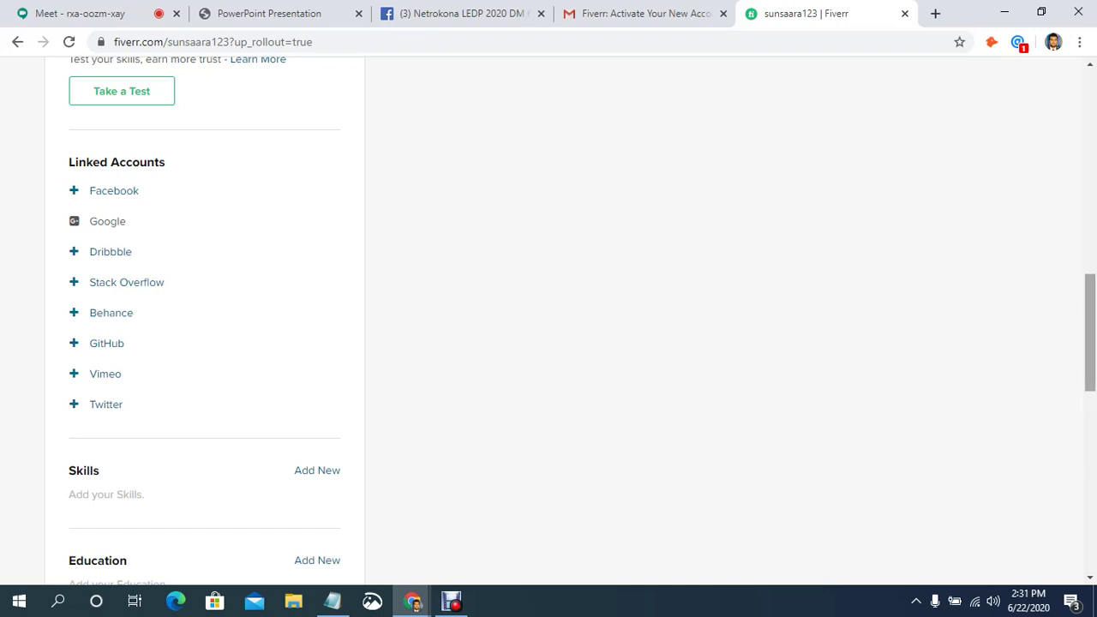
- Add the Digitial Marketing skill with Expert experience level
{"action": "scroll", "coordinate": [566, 320], "scroll_direction": "down", "scroll_amount": 1}
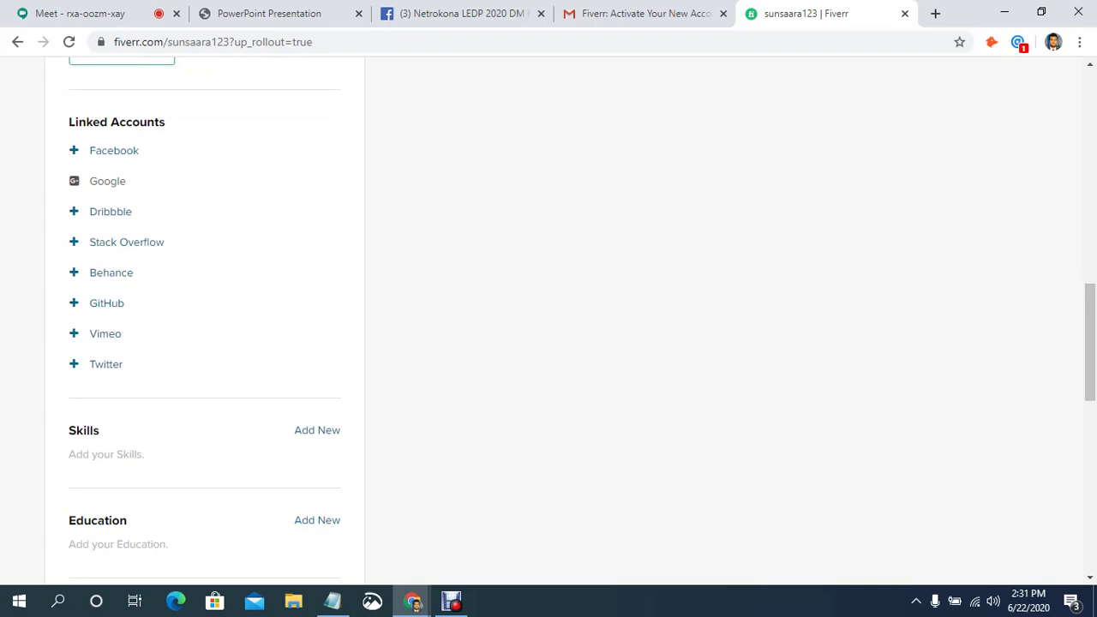
{"action": "scroll", "coordinate": [566, 321], "scroll_direction": "down", "scroll_amount": 3}
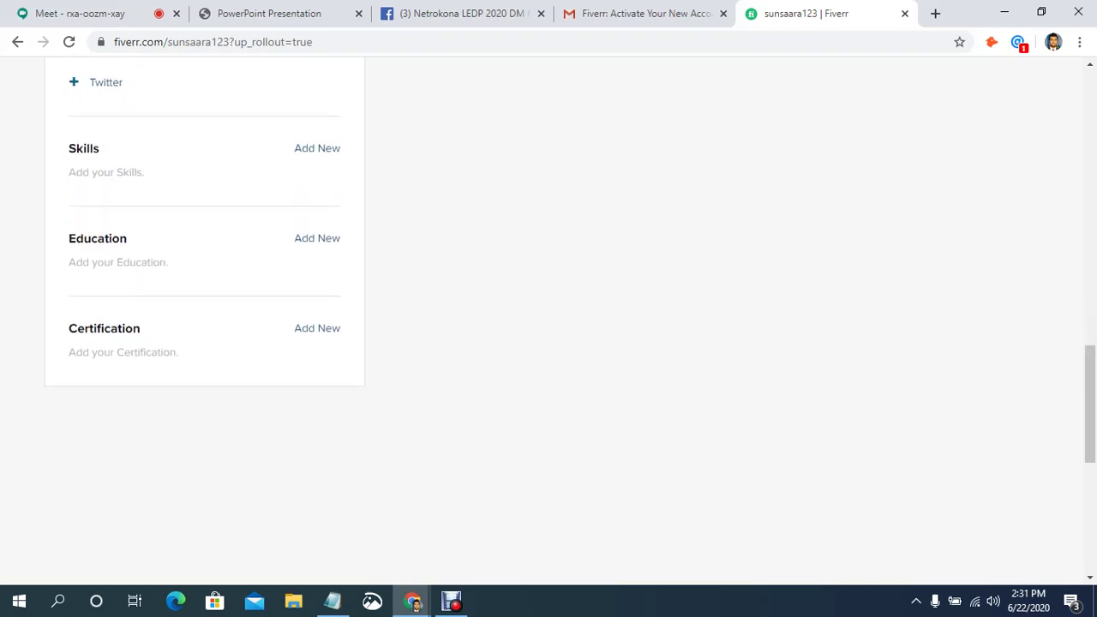
{"action": "mouse_move", "coordinate": [84, 149]}
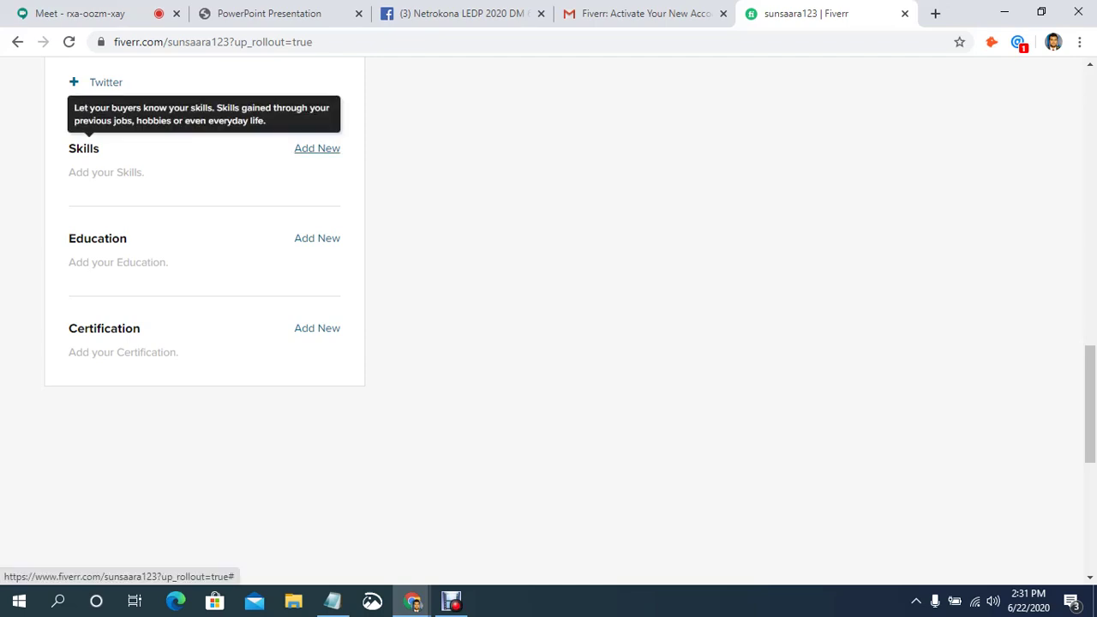
{"action": "left_click", "coordinate": [317, 148]}
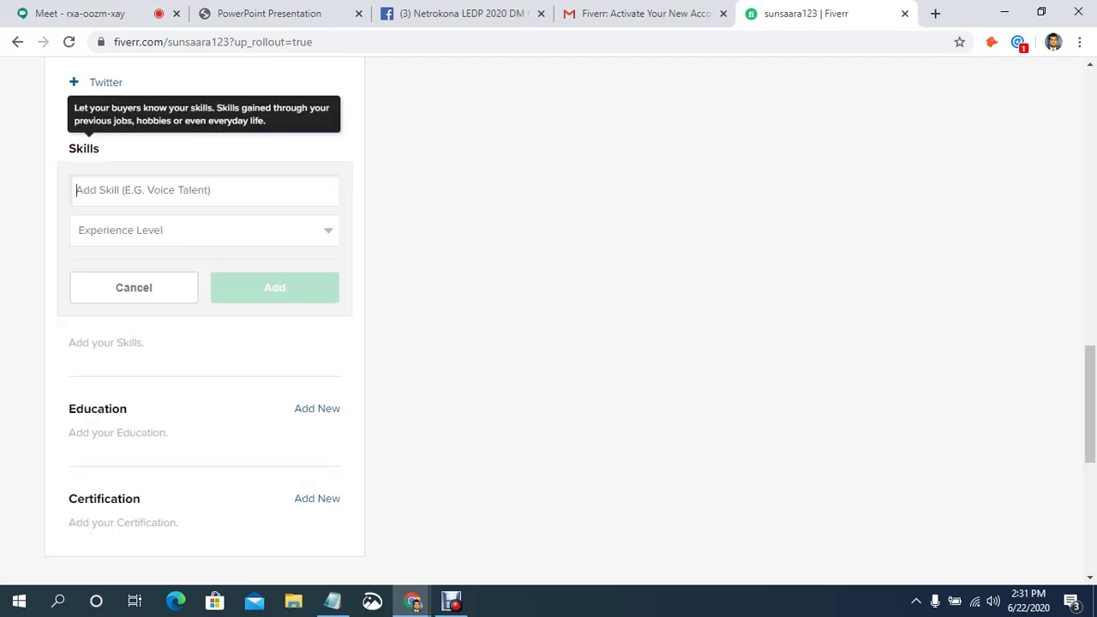
{"action": "type", "text": "Digi"}
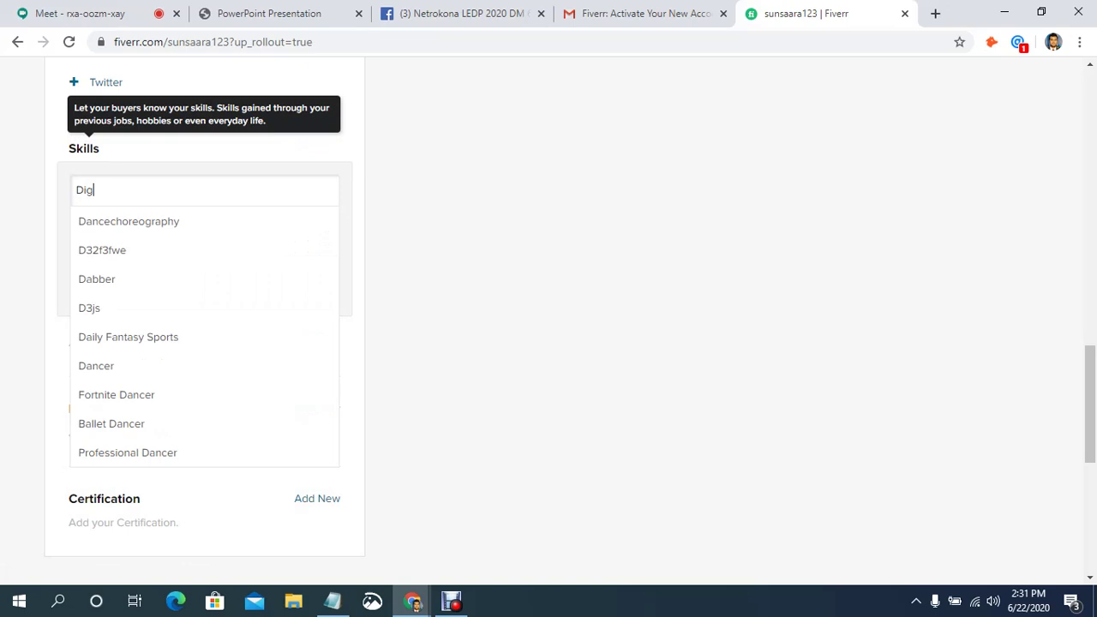
{"action": "type", "text": "t"}
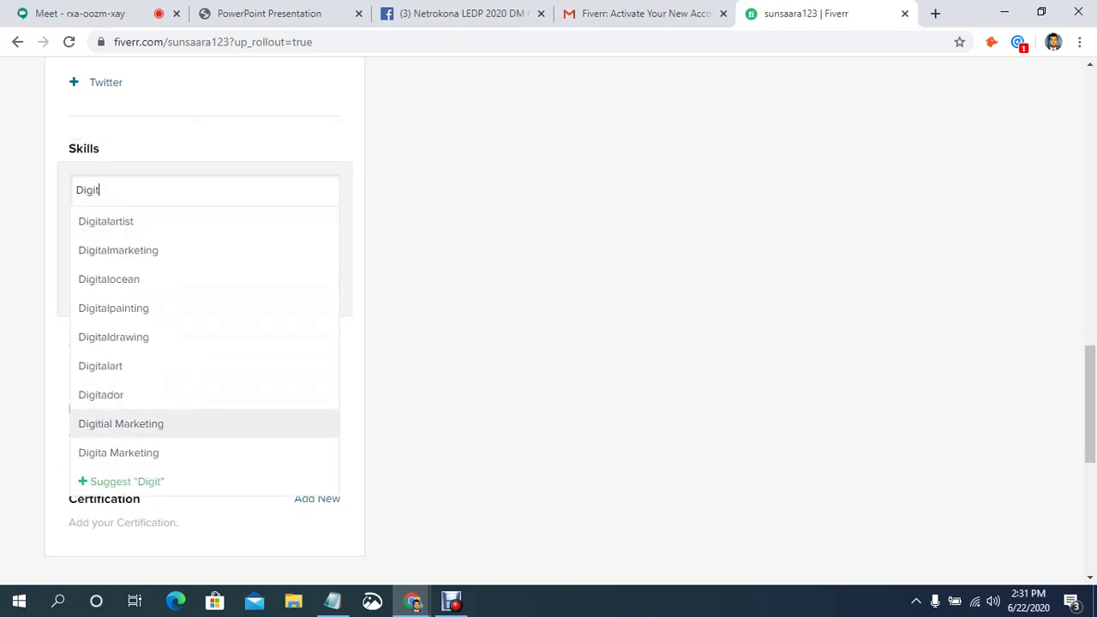
{"action": "key", "text": "Return"}
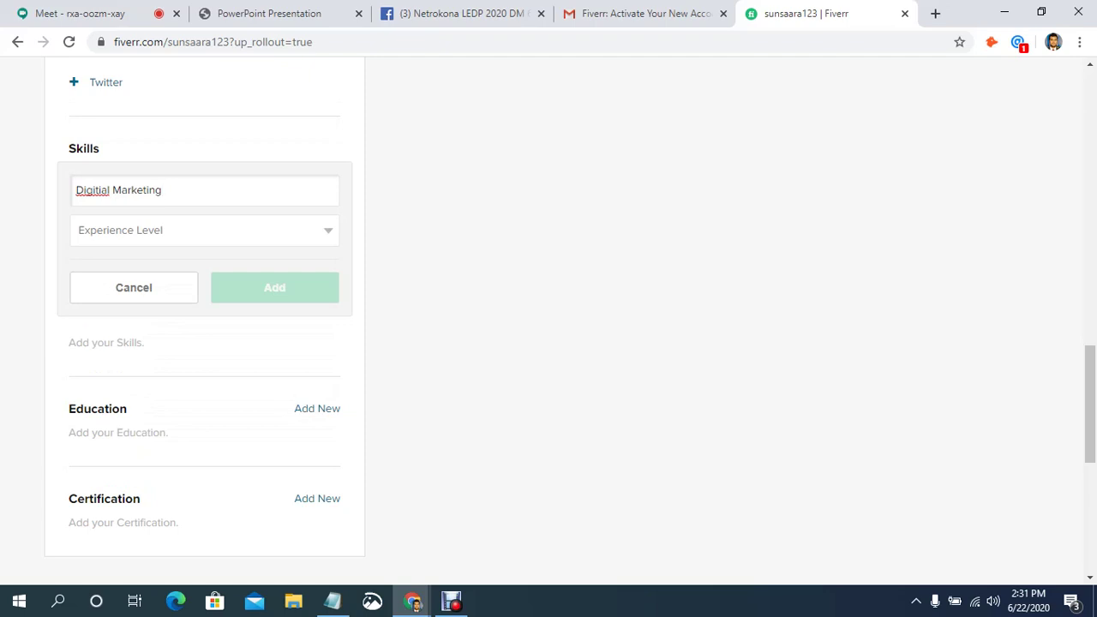
{"action": "key", "text": "Tab"}
{"action": "key", "text": "alt+Down"}
{"action": "key", "text": "Down"}
{"action": "key", "text": "Down"}
{"action": "key", "text": "Down"}
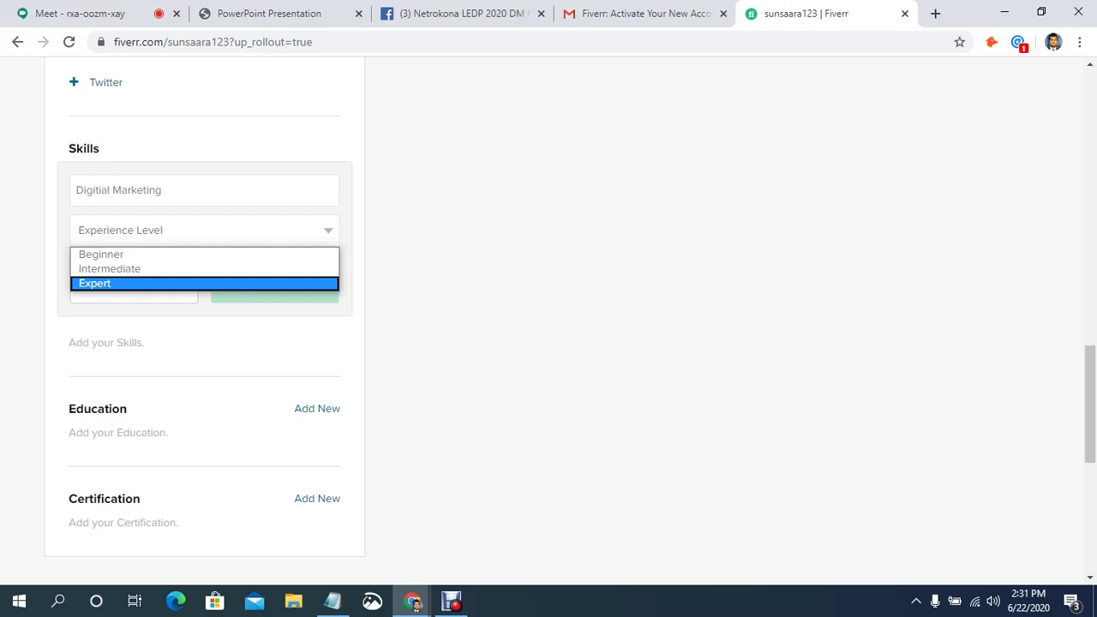
{"action": "key", "text": "Return"}
{"action": "key", "text": "Return"}
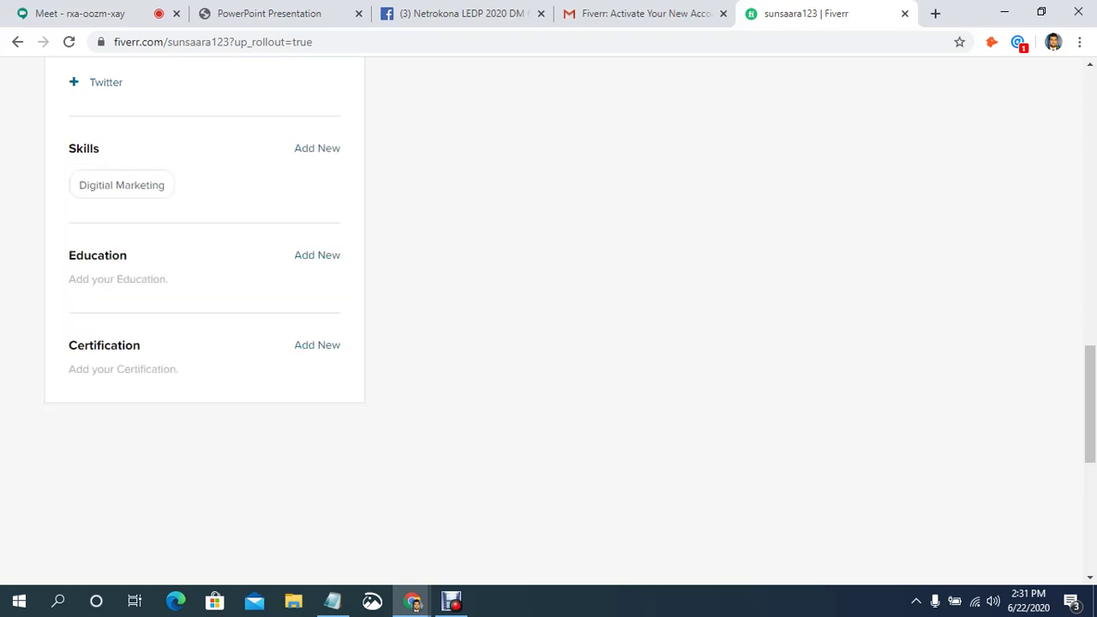
{"action": "key", "text": "ctrl+1"}
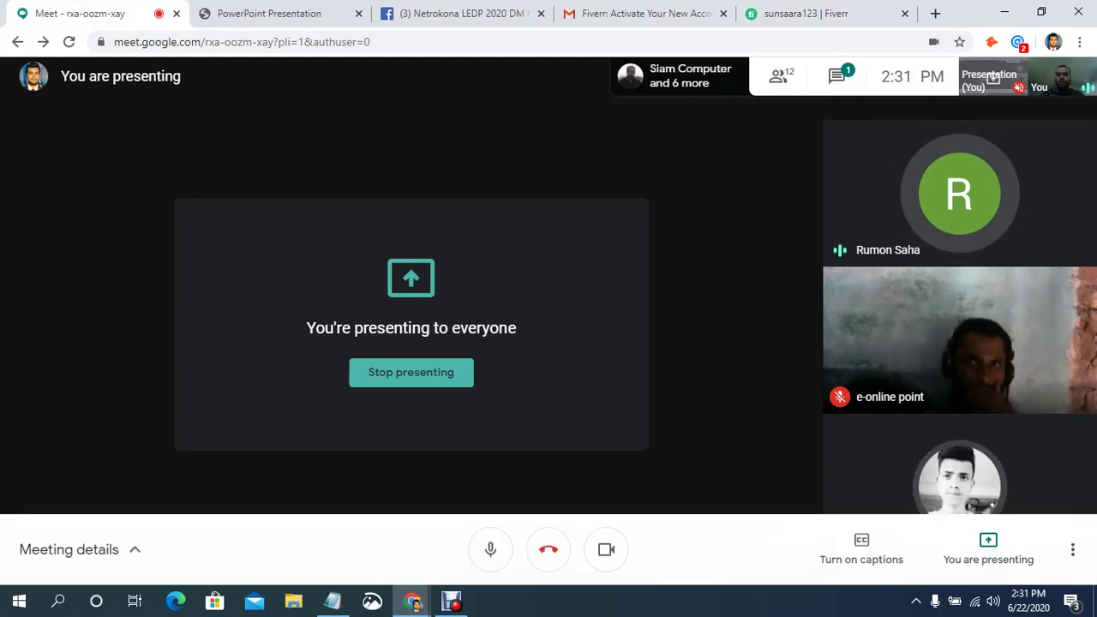
- Switch from Google Meet back to the Fiverr profile browser tab
{"action": "left_click", "coordinate": [805, 14]}
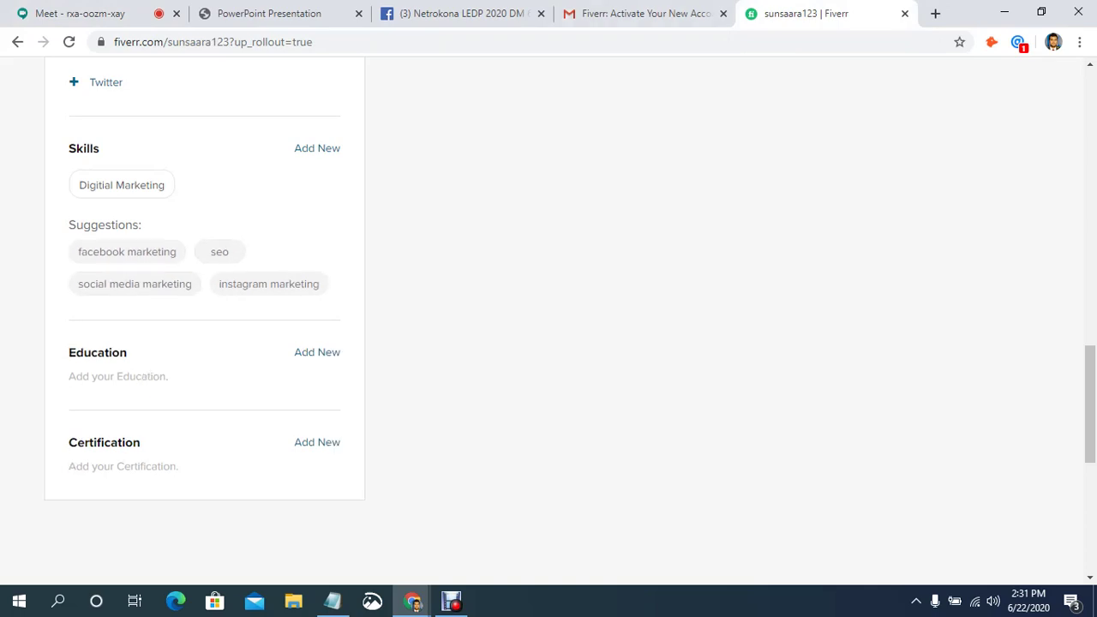
- Add the Social Media Marketing suggestion as an Expert-level skill
{"action": "left_click", "coordinate": [135, 285]}
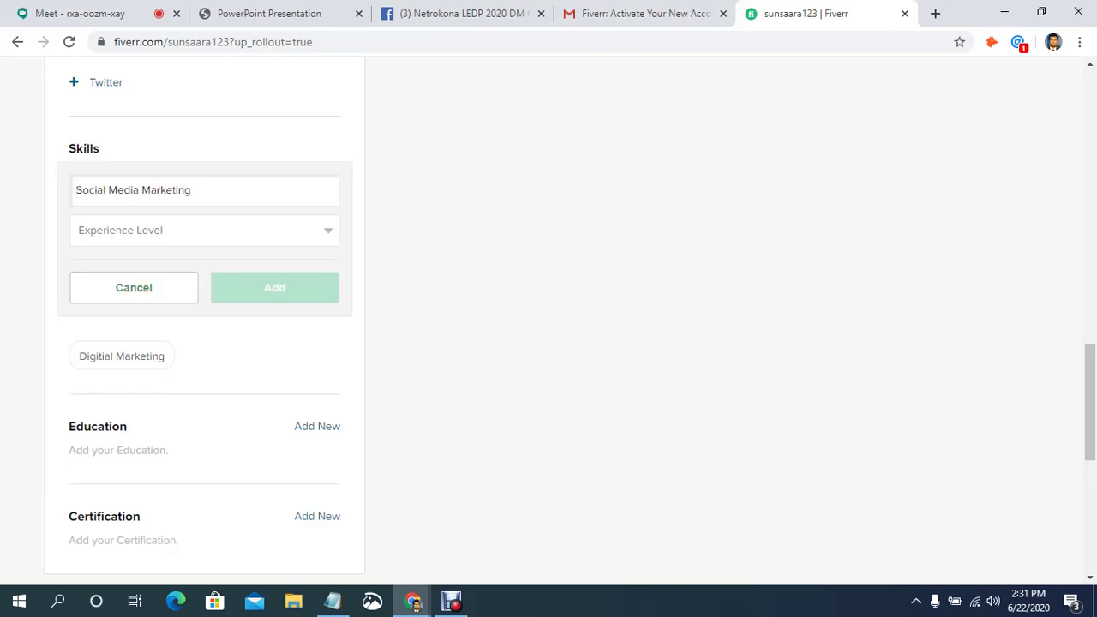
{"action": "left_click", "coordinate": [204, 229]}
{"action": "left_click", "coordinate": [128, 282]}
{"action": "left_click", "coordinate": [275, 287]}
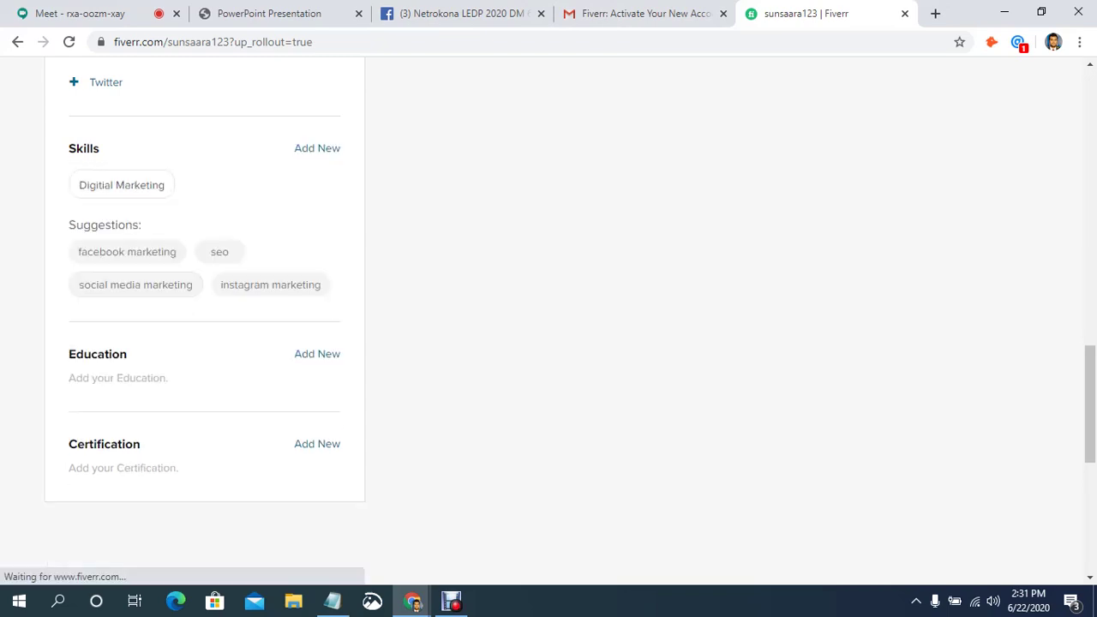
{"action": "left_click", "coordinate": [135, 284]}
{"action": "left_click", "coordinate": [204, 230]}
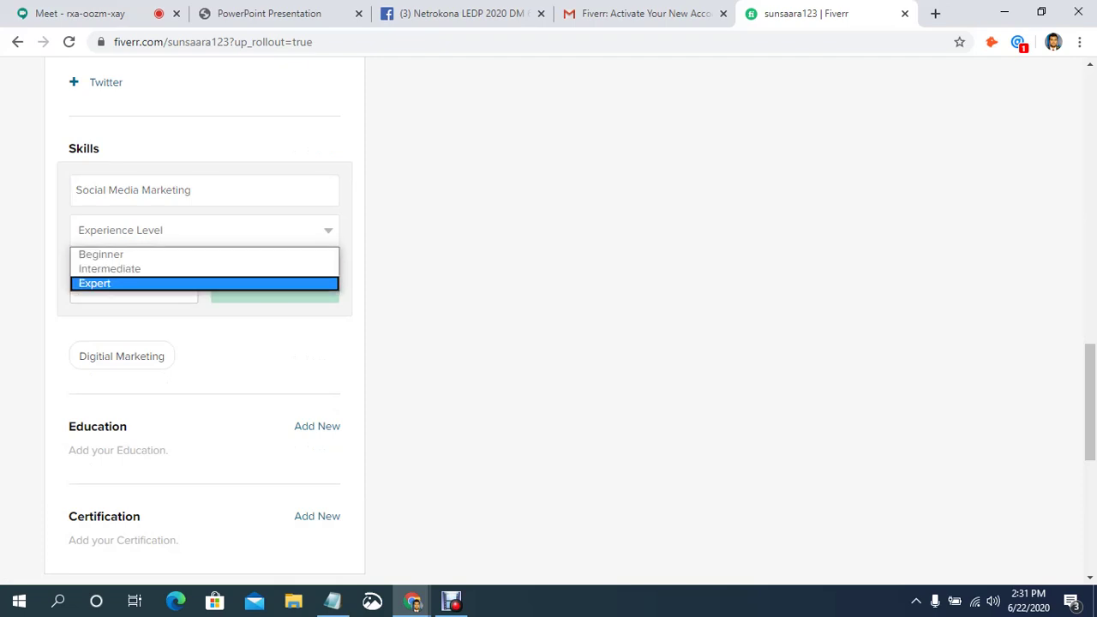
{"action": "left_click", "coordinate": [129, 283]}
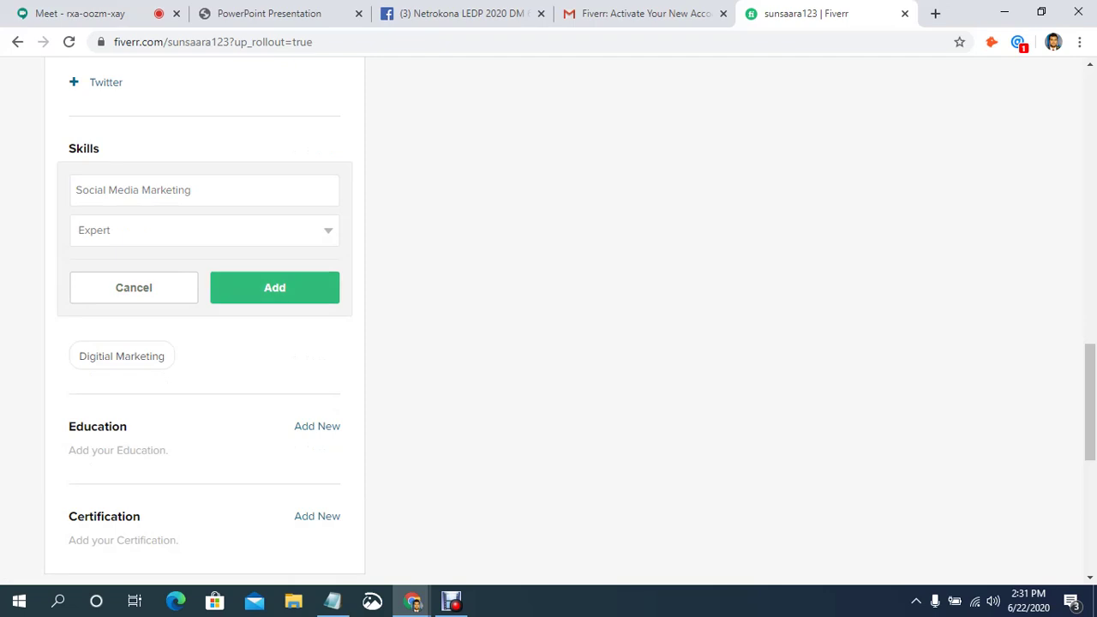
{"action": "left_click", "coordinate": [274, 287]}
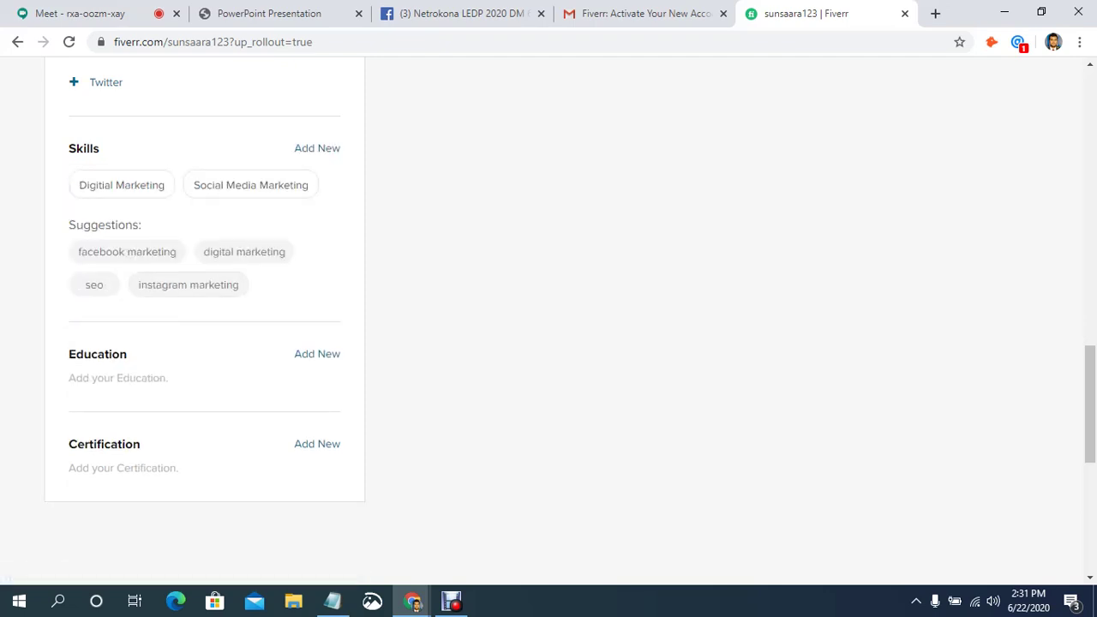
- Add the Facebook Marketing and Social Media Manager suggestions, both at Expert level
{"action": "left_click", "coordinate": [127, 252]}
{"action": "left_click", "coordinate": [204, 229]}
{"action": "left_click", "coordinate": [94, 283]}
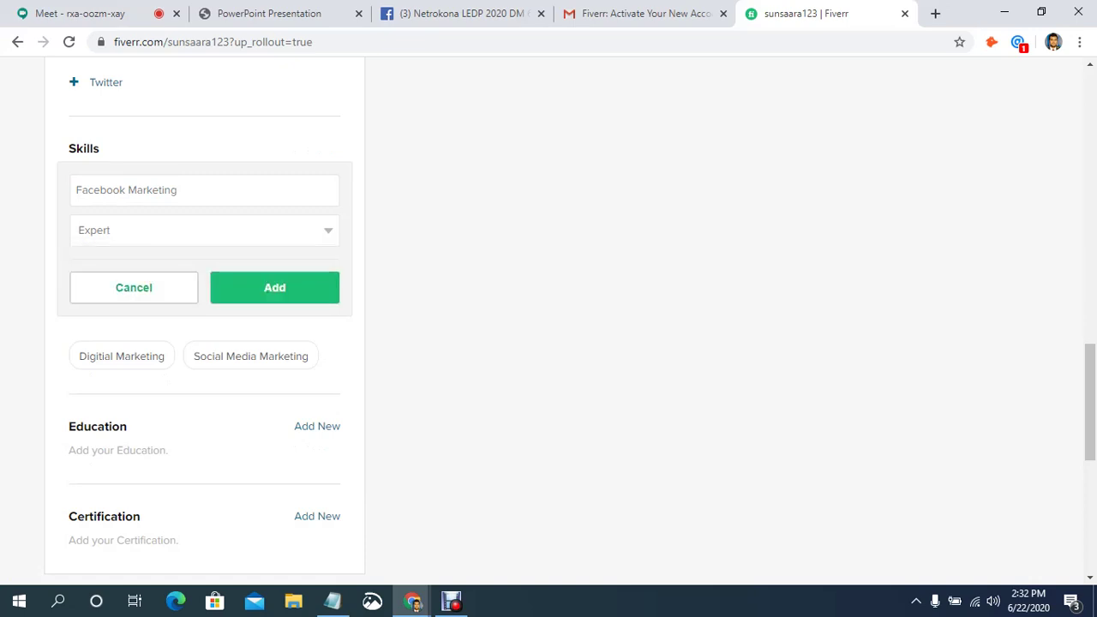
{"action": "left_click", "coordinate": [274, 287]}
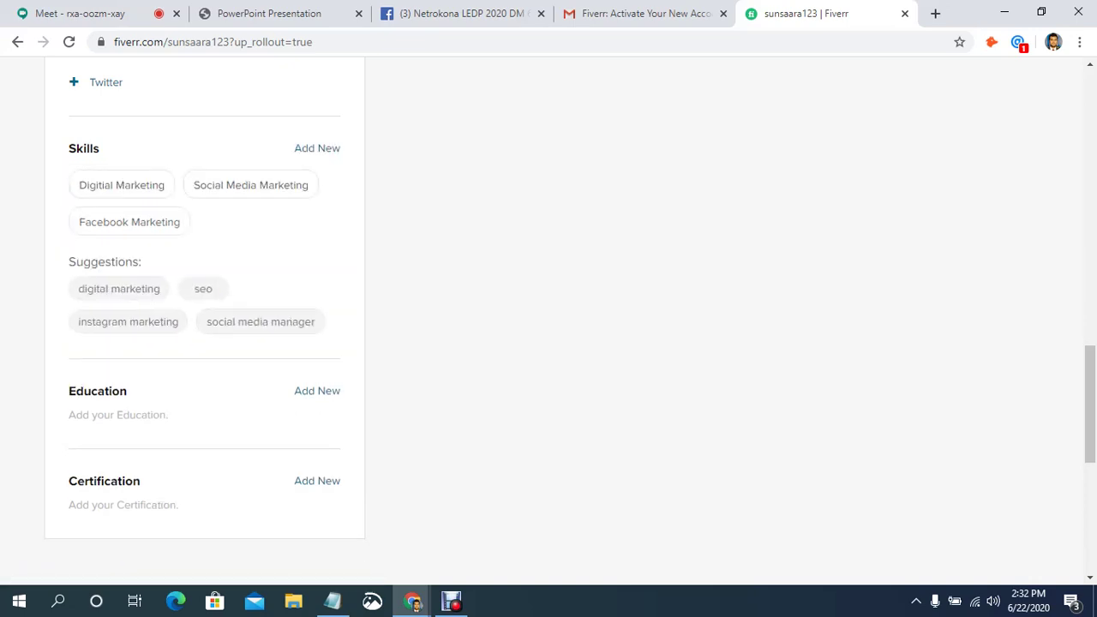
{"action": "left_click", "coordinate": [260, 321]}
{"action": "left_click", "coordinate": [204, 229]}
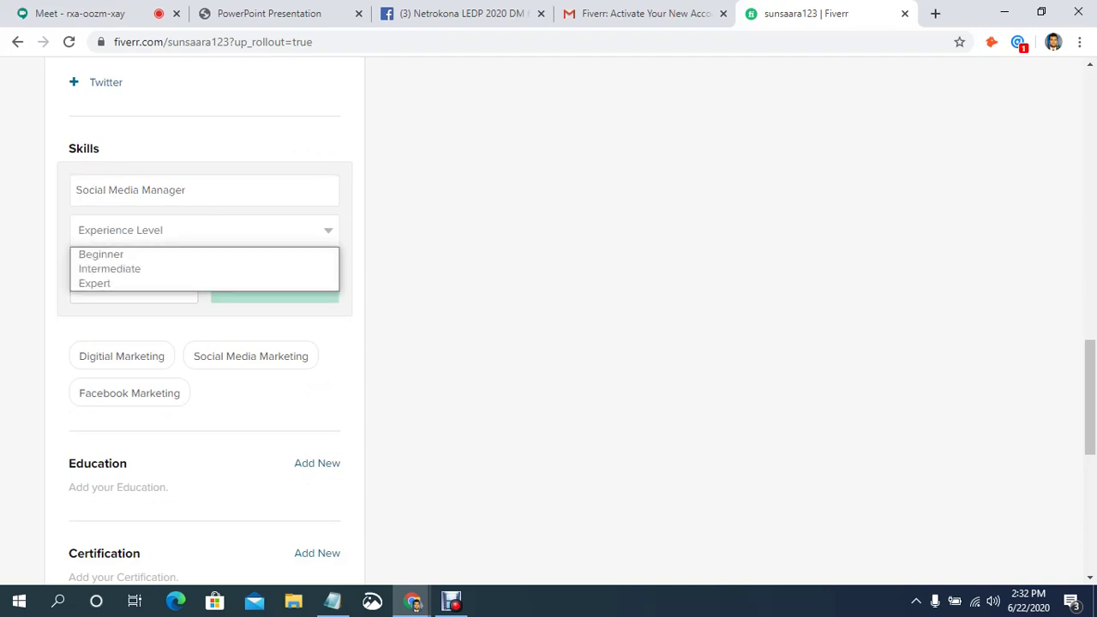
{"action": "left_click", "coordinate": [129, 282]}
{"action": "left_click", "coordinate": [275, 287]}
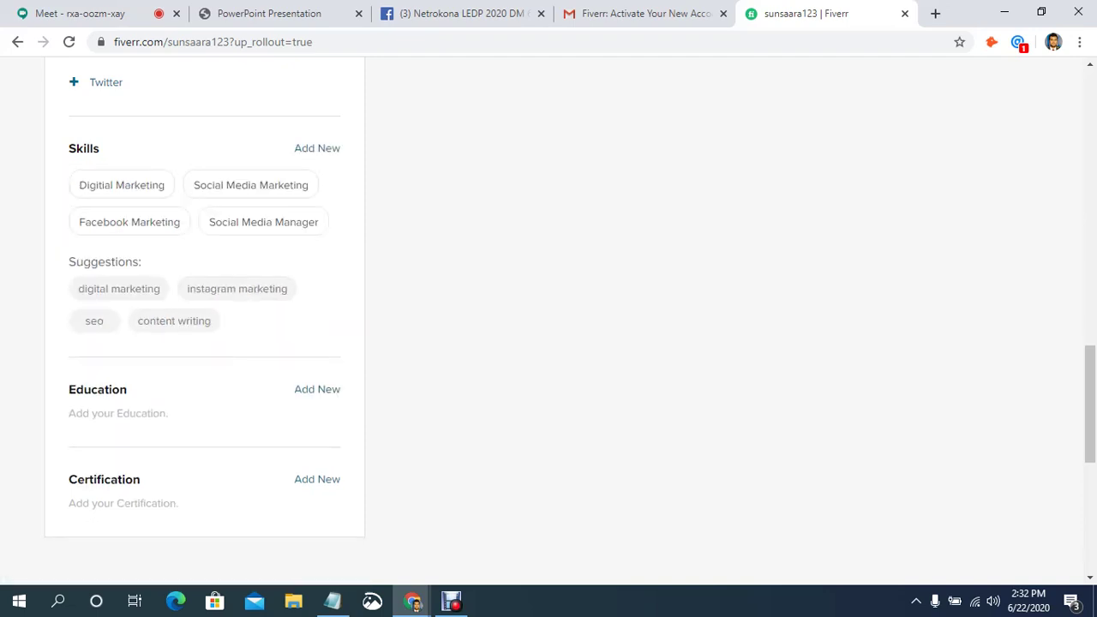
- Add a new Virtual Assitant skill at Expert level
{"action": "mouse_move", "coordinate": [83, 148]}
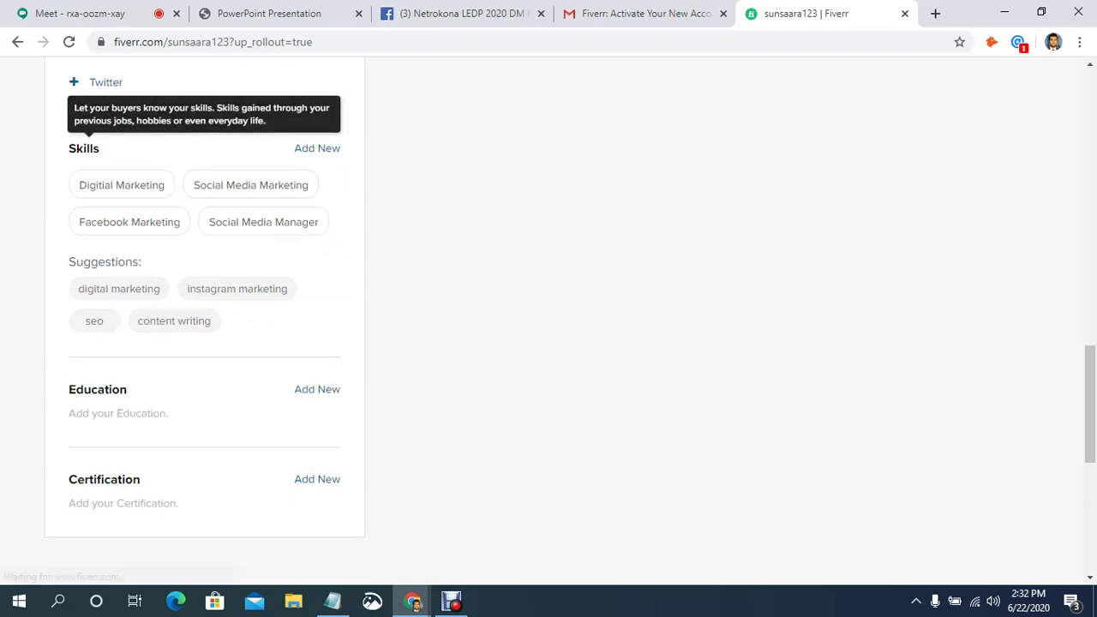
{"action": "left_click", "coordinate": [317, 148]}
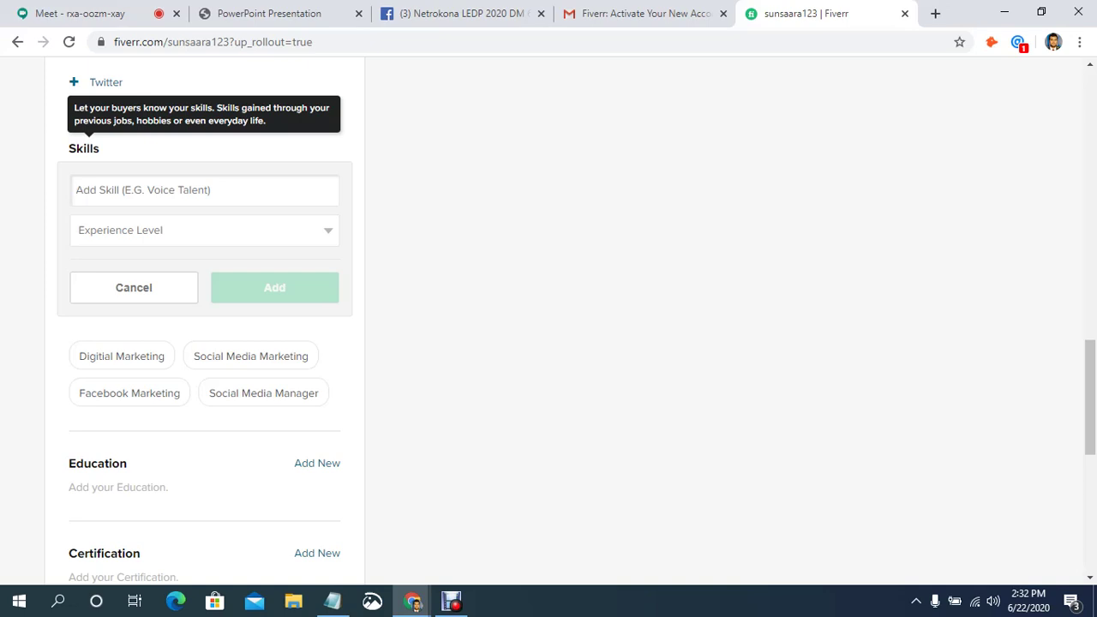
{"action": "type", "text": "Virtu"}
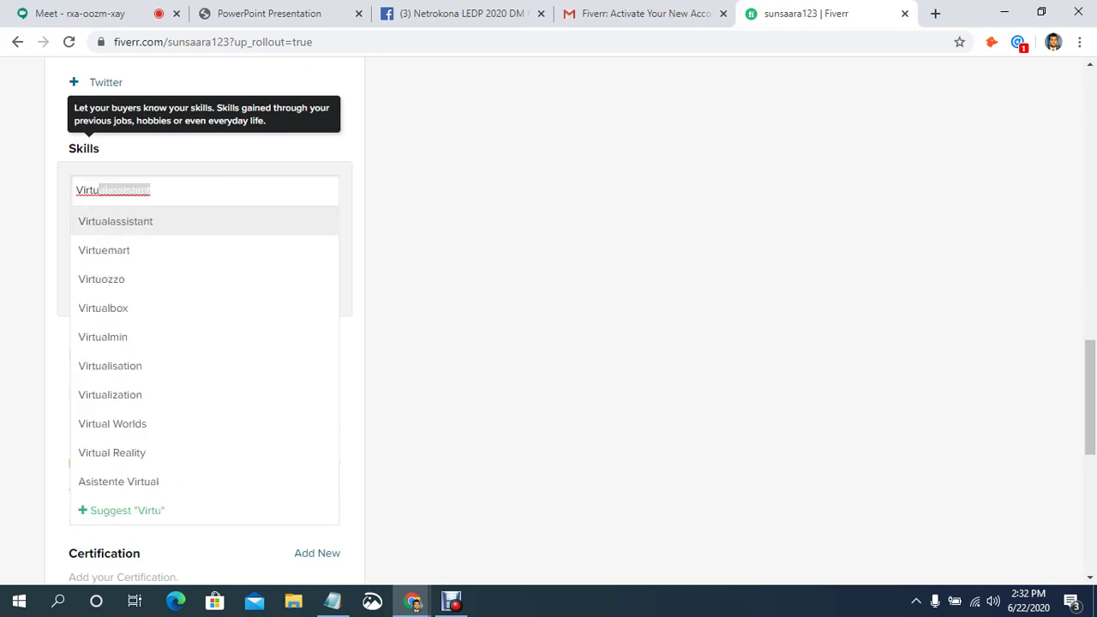
{"action": "key", "text": "BackSpace"}
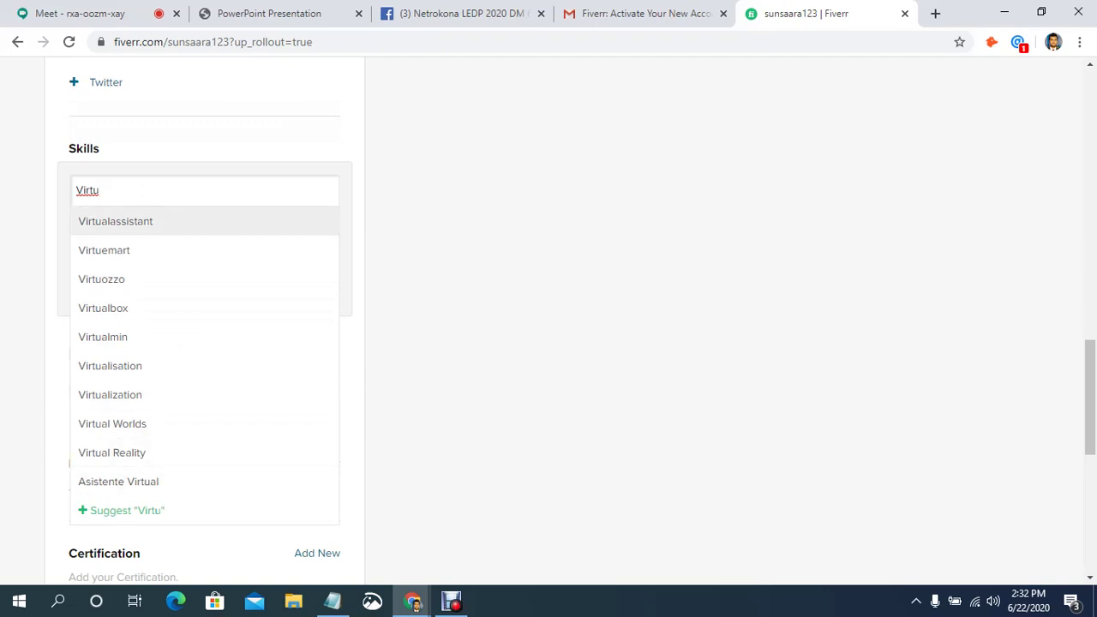
{"action": "type", "text": "al"}
{"action": "type", "text": "Ass"}
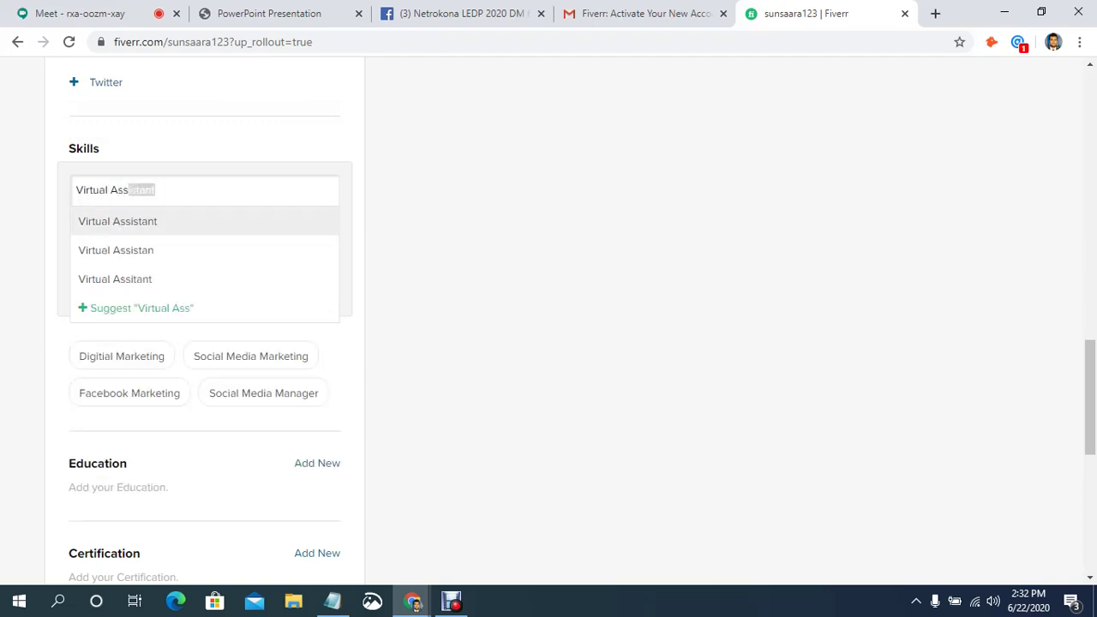
{"action": "key", "text": "Down"}
{"action": "key", "text": "Down"}
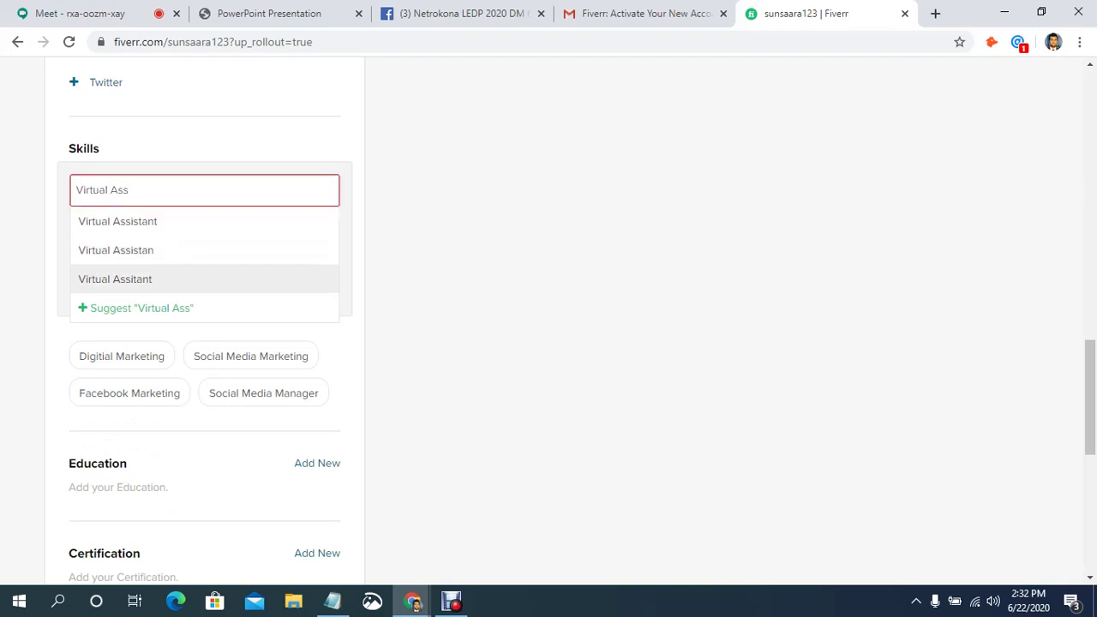
{"action": "key", "text": "Return"}
{"action": "key", "text": "Tab"}
{"action": "key", "text": "space"}
{"action": "key", "text": "Down"}
{"action": "key", "text": "Down"}
{"action": "key", "text": "Down"}
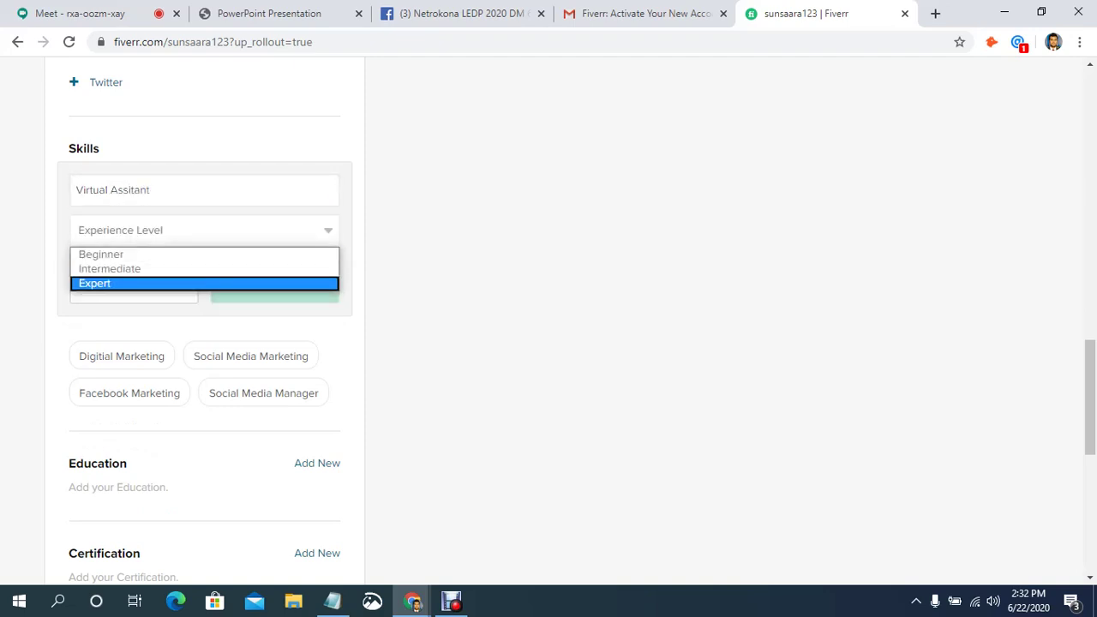
{"action": "key", "text": "Return"}
{"action": "key", "text": "Tab"}
{"action": "key", "text": "Tab"}
{"action": "key", "text": "Return"}
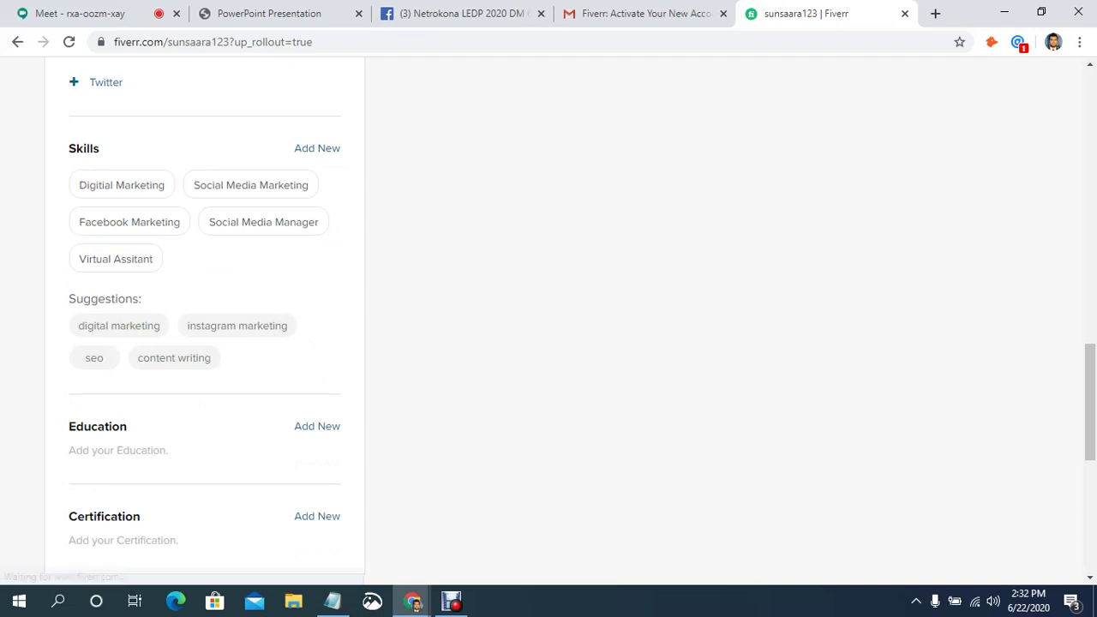
- Add Email Marketing as a new skill at Expert level
{"action": "key", "text": "Tab"}
{"action": "key", "text": "Return"}
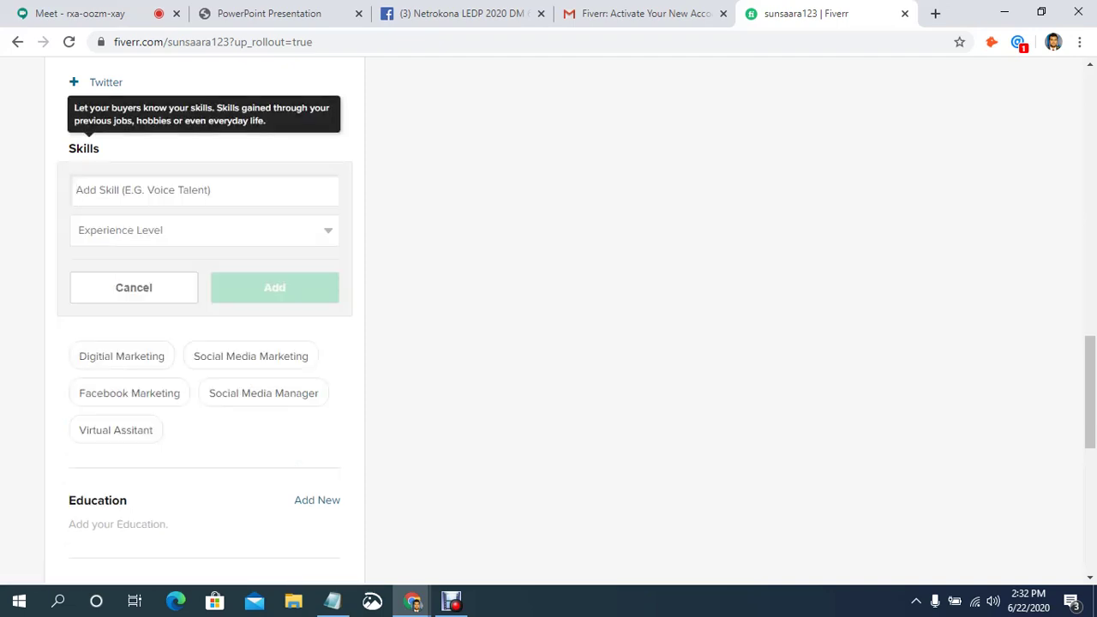
{"action": "type", "text": "Email "}
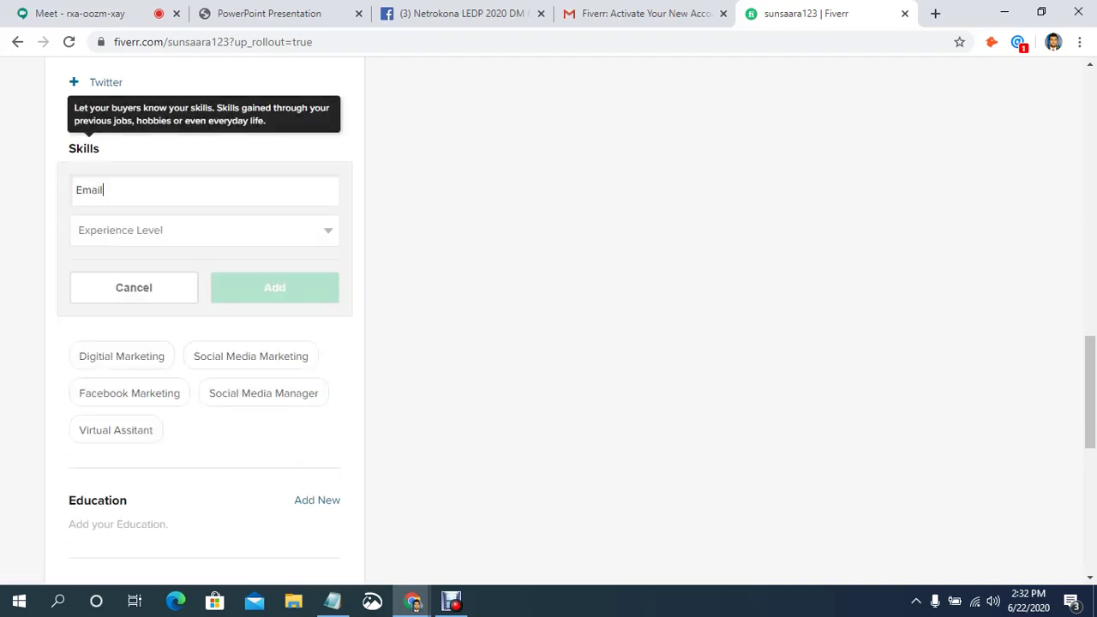
{"action": "type", "text": "M"}
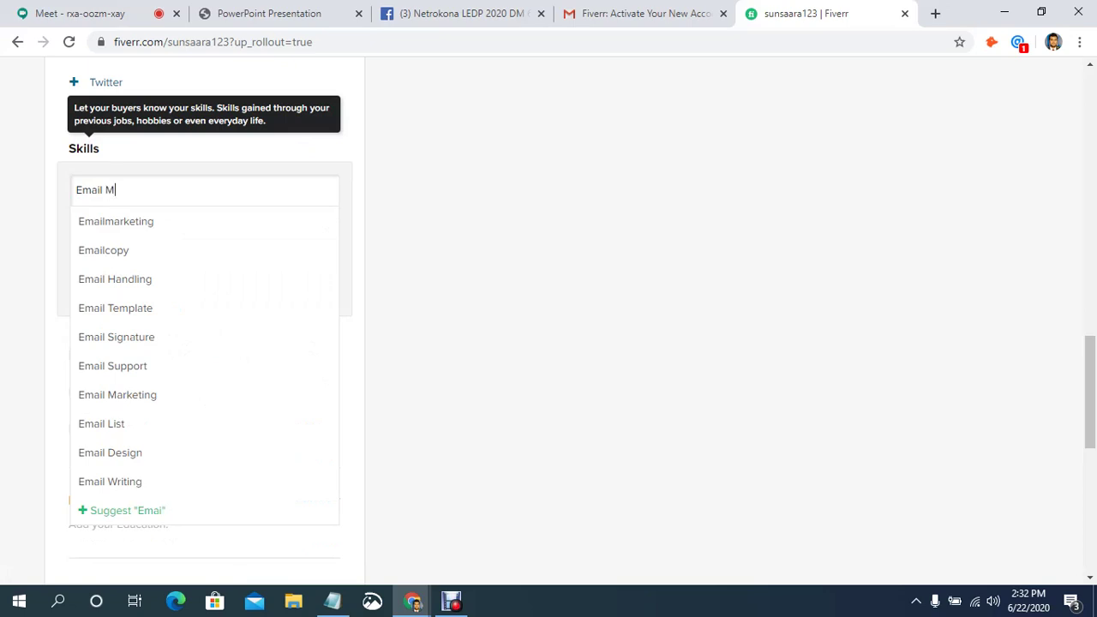
{"action": "type", "text": "a"}
{"action": "left_click", "coordinate": [117, 222]}
{"action": "left_click", "coordinate": [204, 230]}
{"action": "key", "text": "Down"}
{"action": "key", "text": "Down"}
{"action": "key", "text": "Down"}
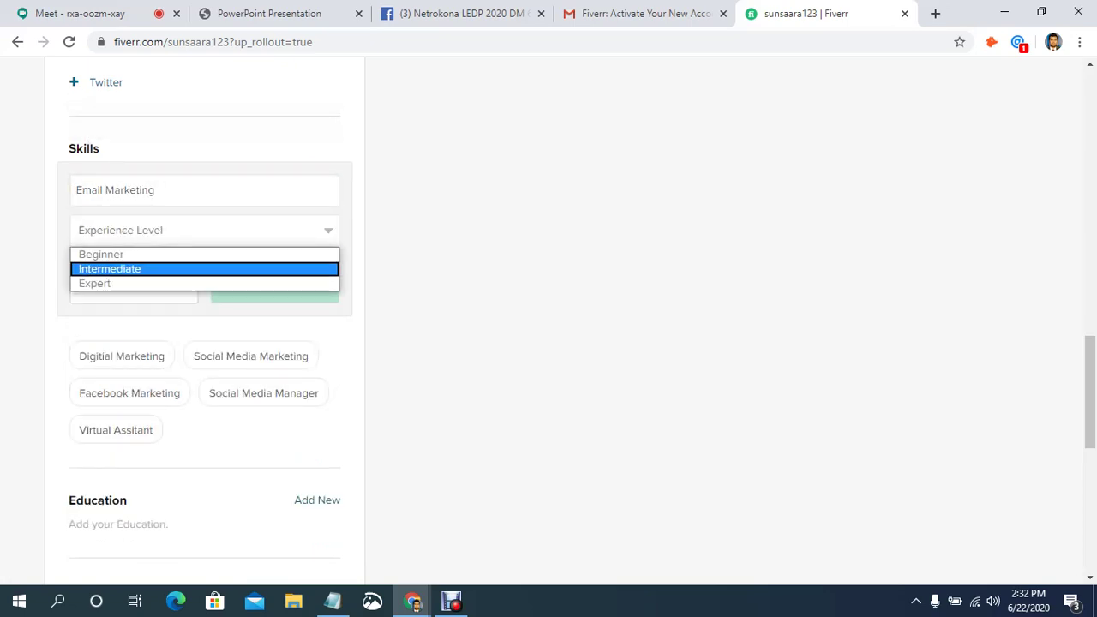
{"action": "key", "text": "Return"}
{"action": "key", "text": "Return"}
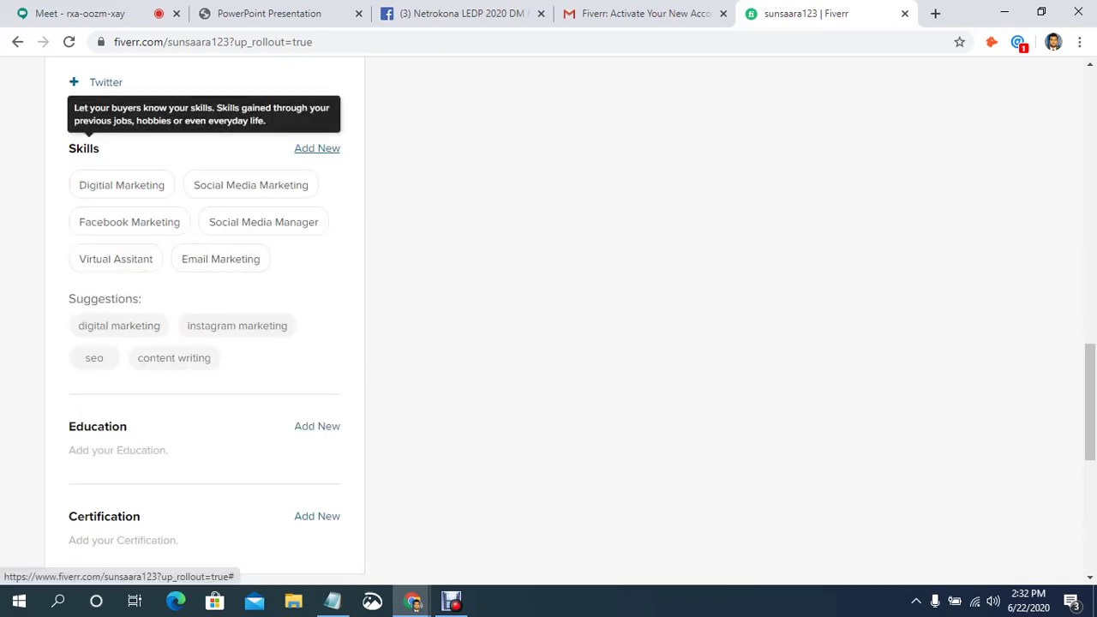
- Add Data Entry as a new Expert-level skill, fixing the typo in its name
{"action": "left_click", "coordinate": [317, 148]}
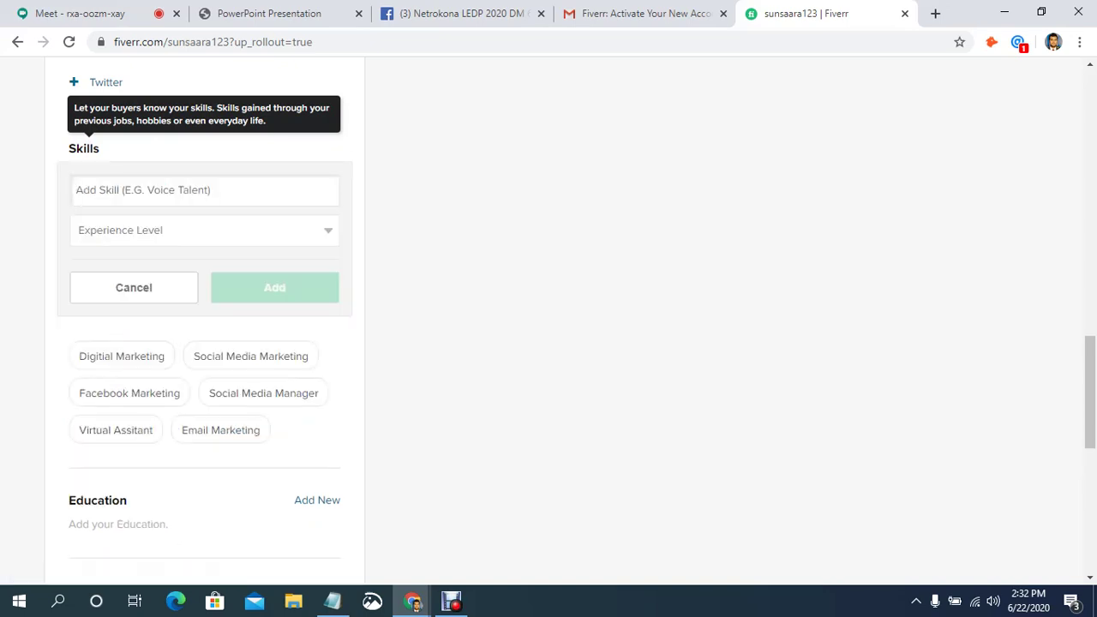
{"action": "type", "text": "Data"}
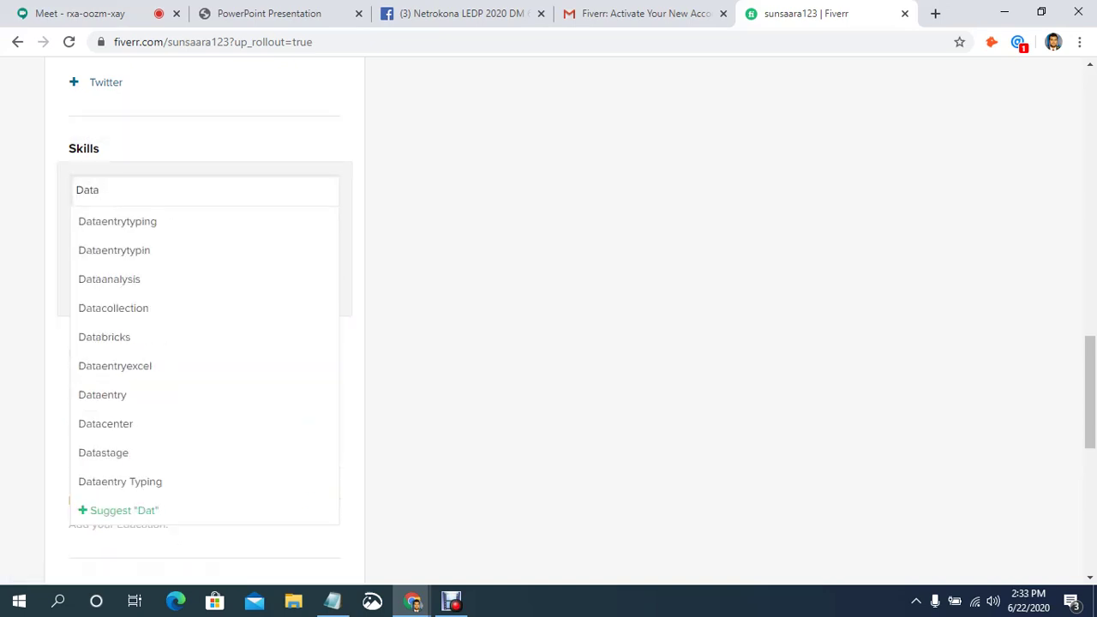
{"action": "type", "text": " Enty"}
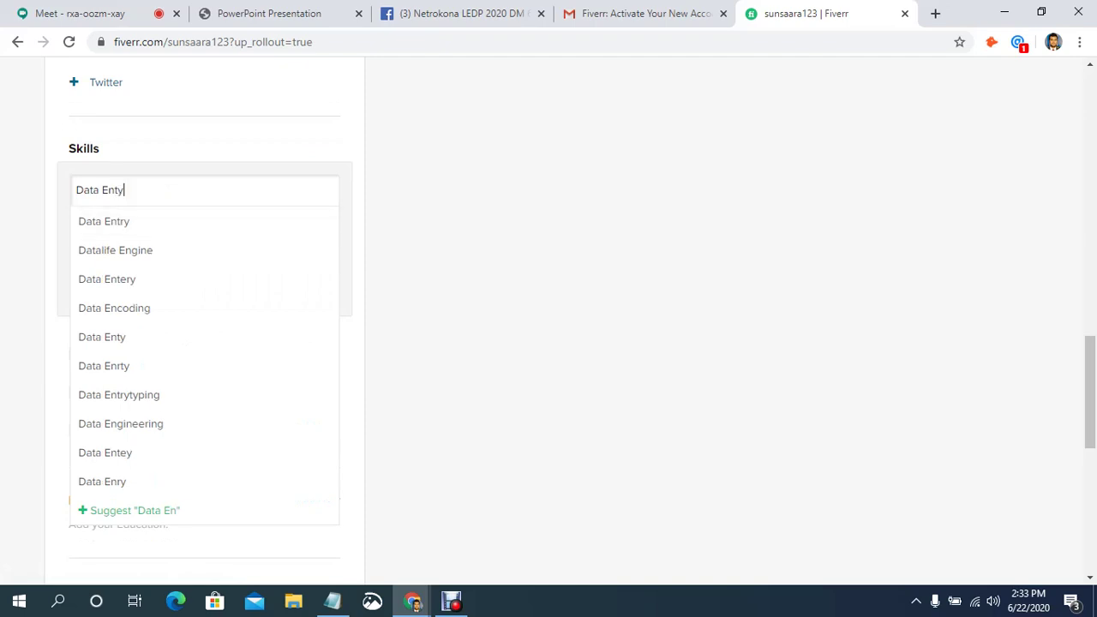
{"action": "key", "text": "BackSpace"}
{"action": "key", "text": "BackSpace"}
{"action": "type", "text": "tr"}
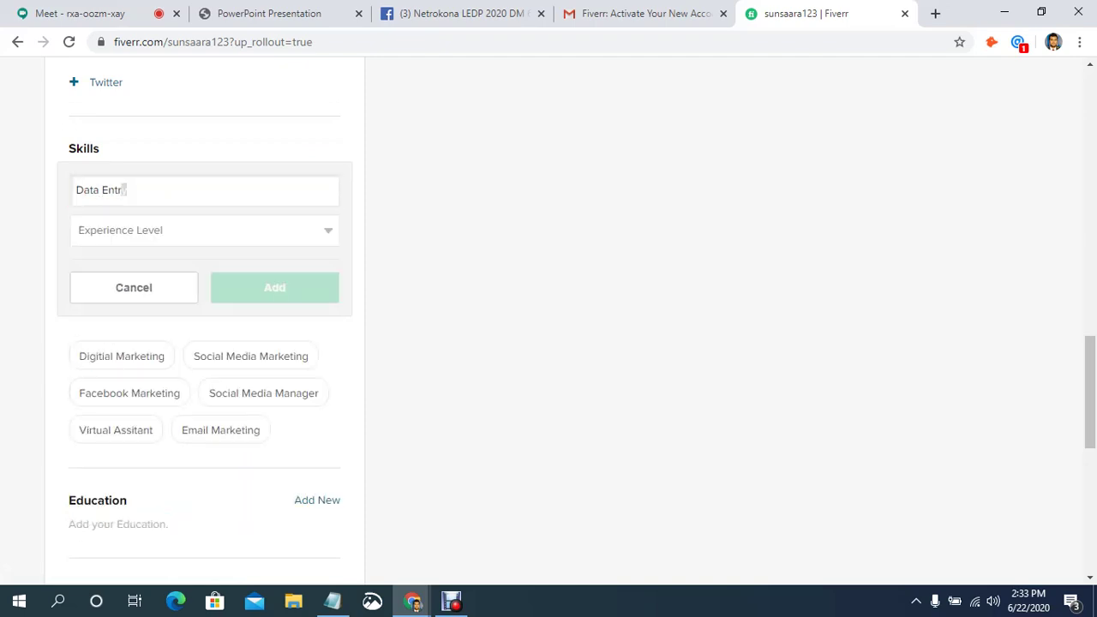
{"action": "type", "text": "y"}
{"action": "left_click", "coordinate": [120, 229]}
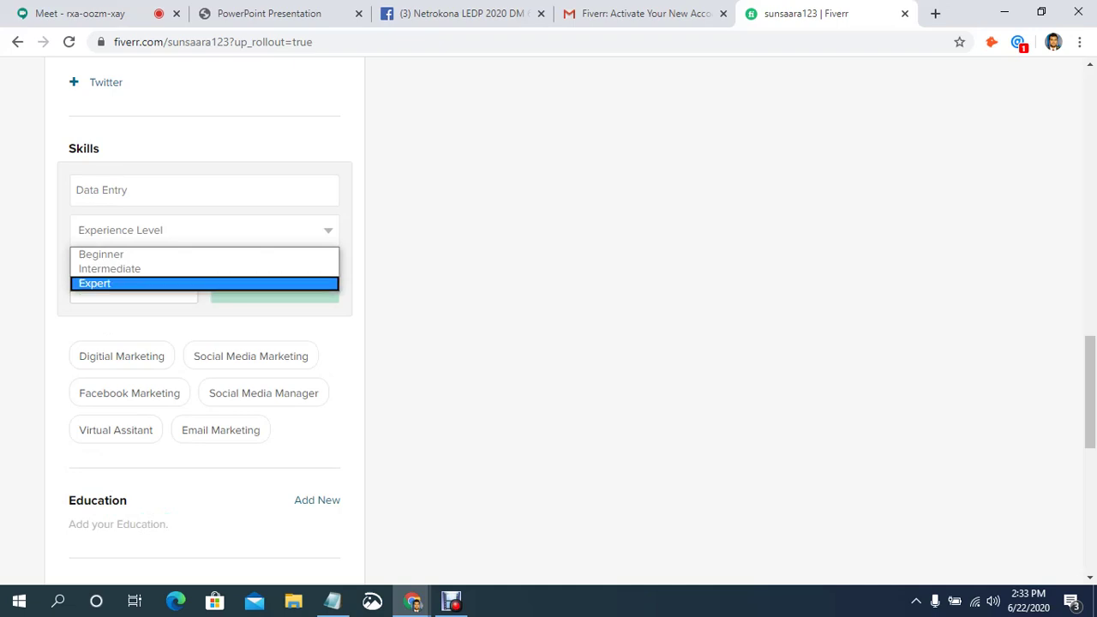
{"action": "left_click", "coordinate": [95, 282]}
{"action": "left_click", "coordinate": [275, 288]}
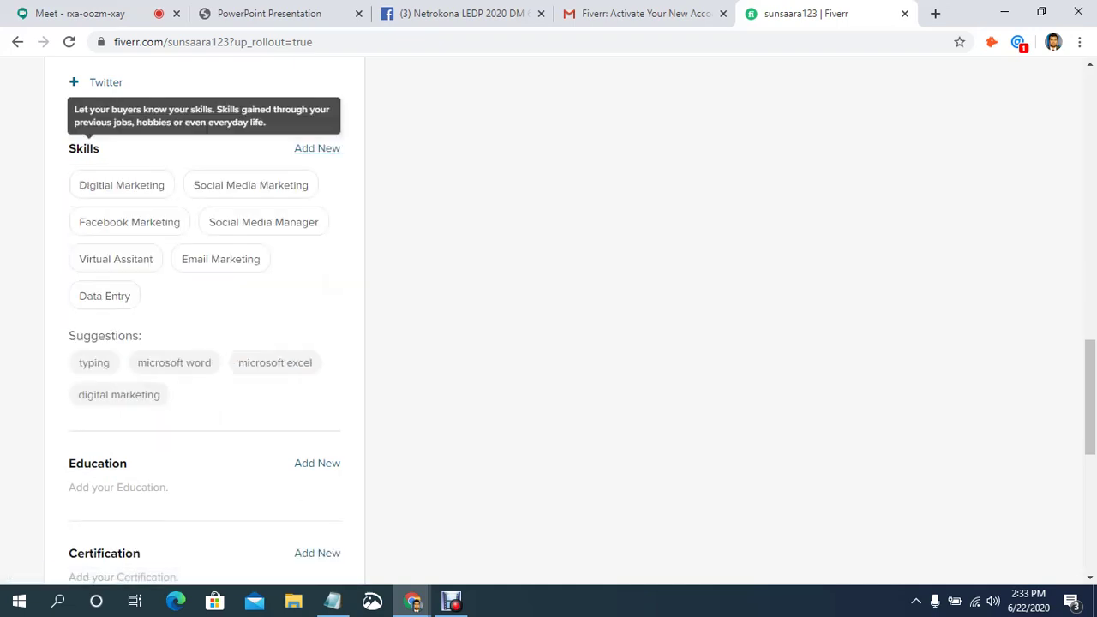
- Add Web Research as a new skill at Expert level
{"action": "left_click", "coordinate": [317, 148]}
{"action": "type", "text": "Web "}
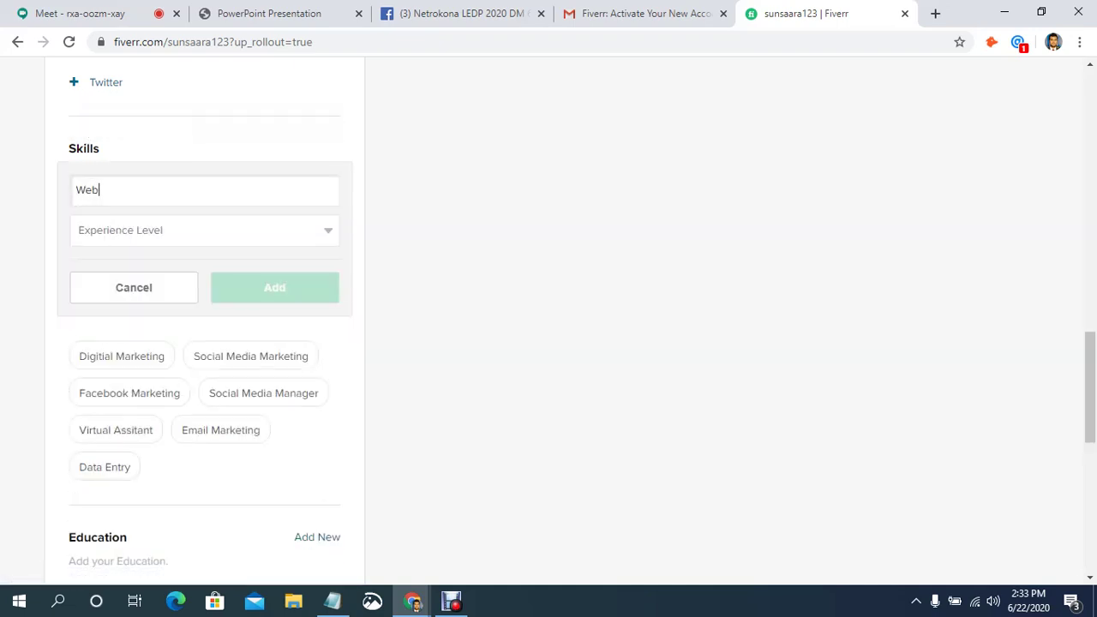
{"action": "type", "text": "Resea"}
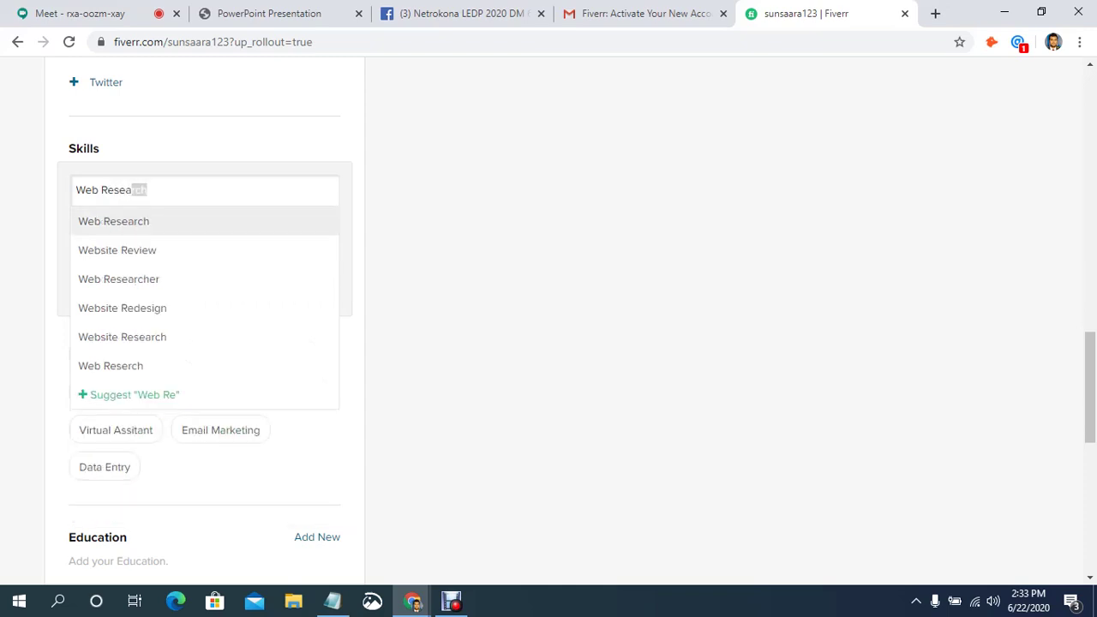
{"action": "type", "text": "rch"}
{"action": "key", "text": "Return"}
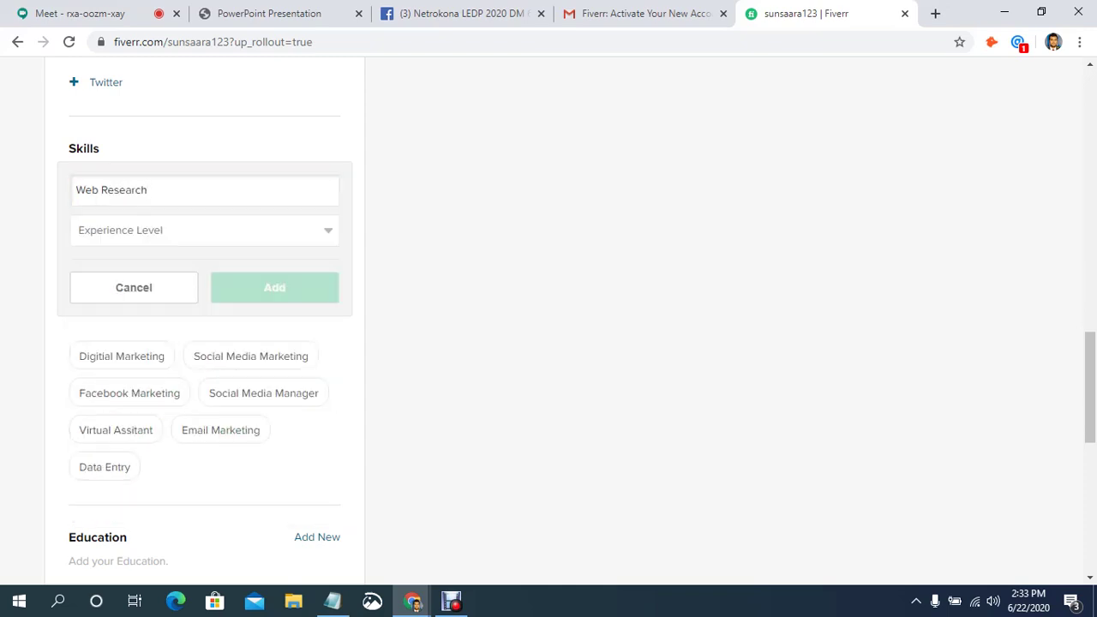
{"action": "left_click", "coordinate": [204, 230]}
{"action": "left_click", "coordinate": [103, 282]}
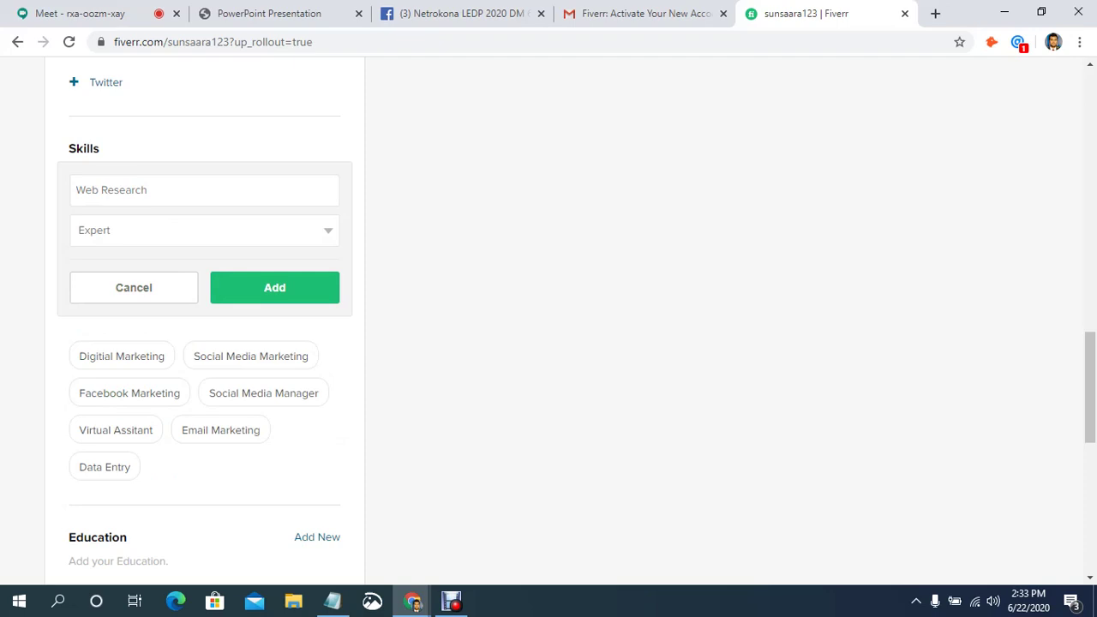
{"action": "left_click", "coordinate": [274, 287]}
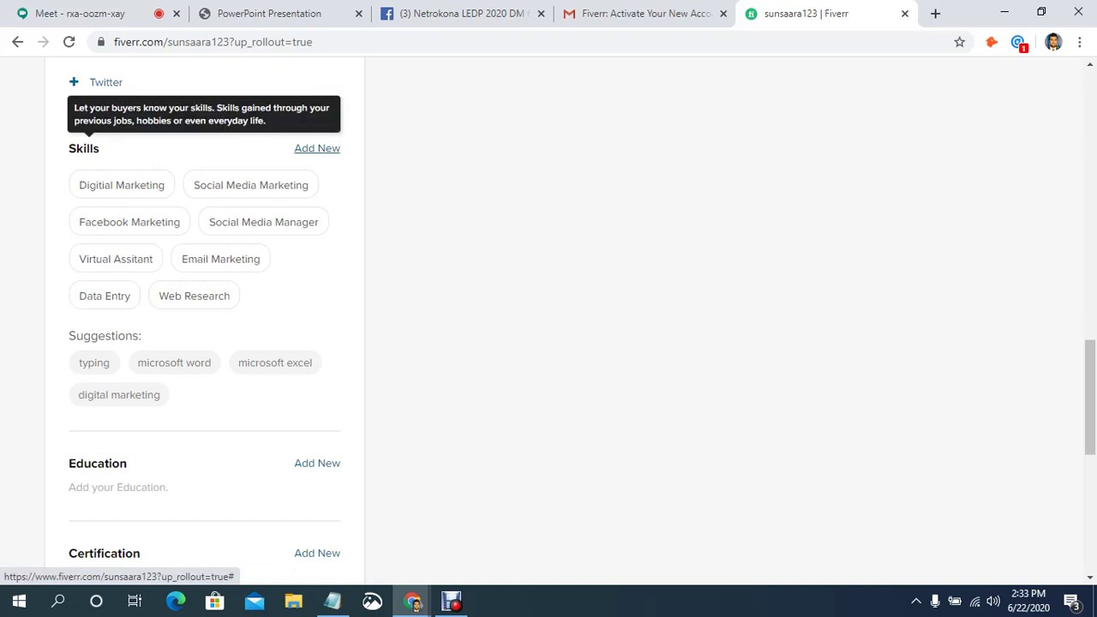
- Add Twitter Marketing as a new skill at Expert level
{"action": "left_click", "coordinate": [317, 148]}
{"action": "type", "text": "Tw"}
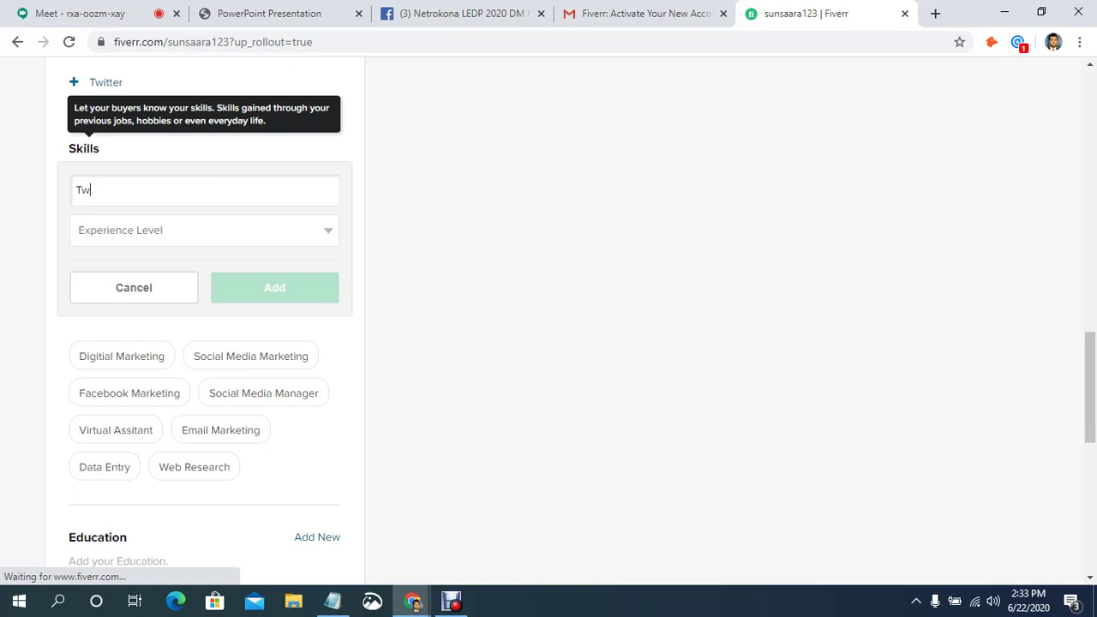
{"action": "type", "text": "itt"}
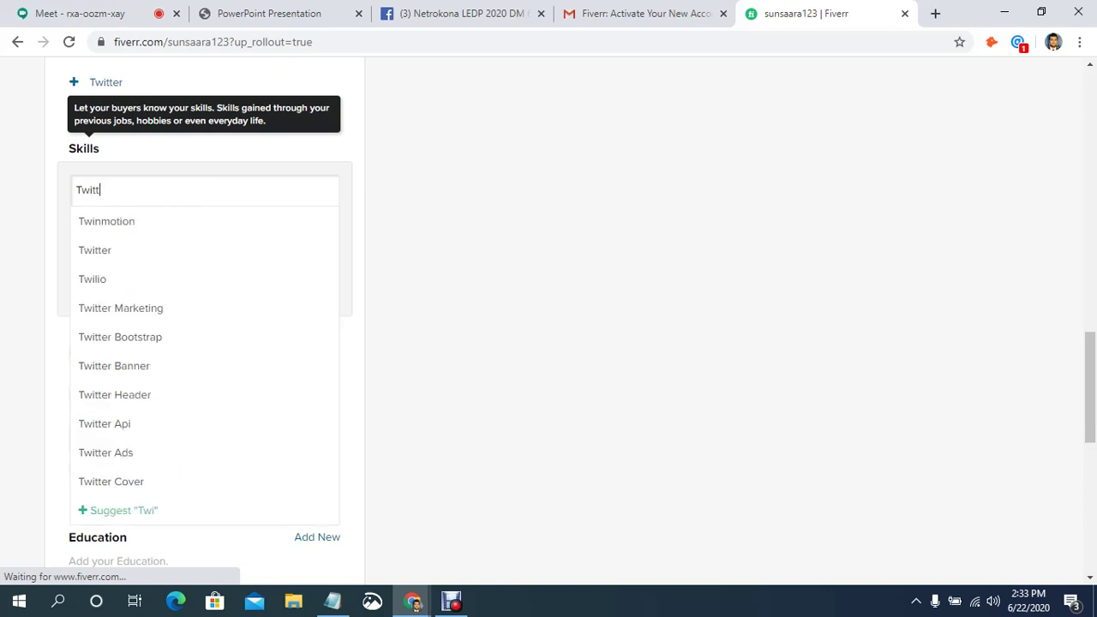
{"action": "key", "text": "Down"}
{"action": "key", "text": "Escape"}
{"action": "left_click", "coordinate": [204, 229]}
{"action": "left_click", "coordinate": [94, 283]}
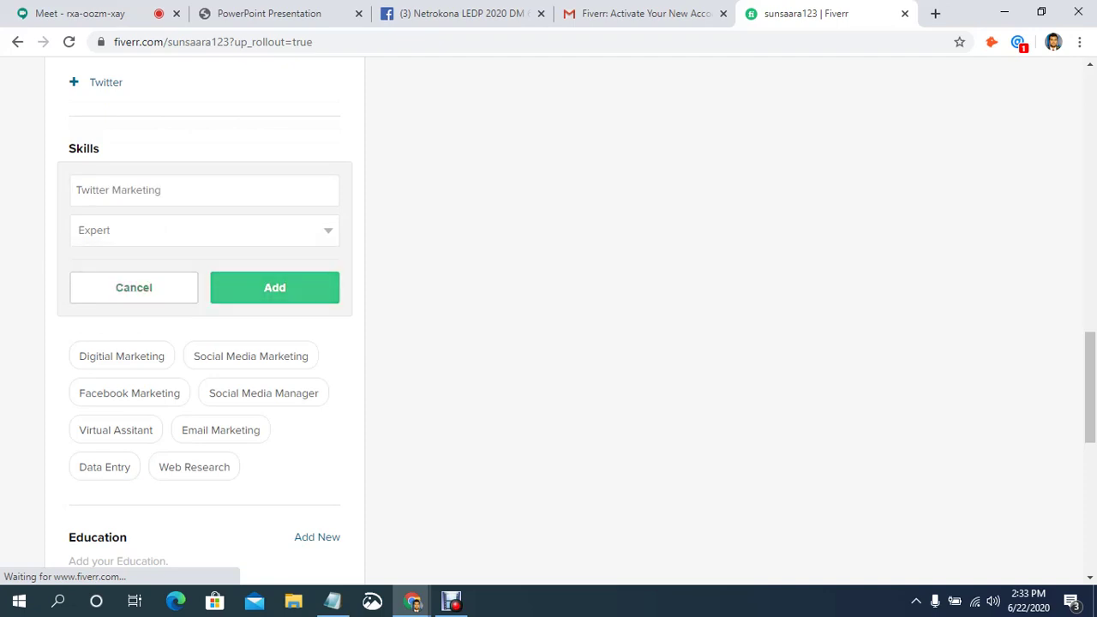
{"action": "left_click", "coordinate": [275, 286]}
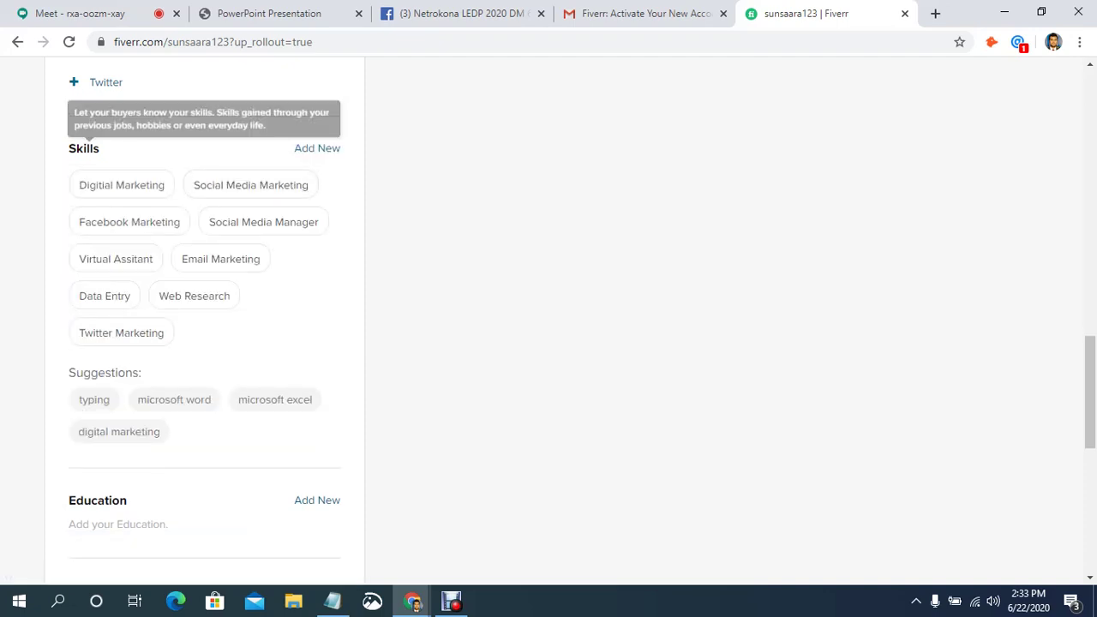
- Add Youtube Marketing as a new skill at Expert level
{"action": "left_click", "coordinate": [317, 148]}
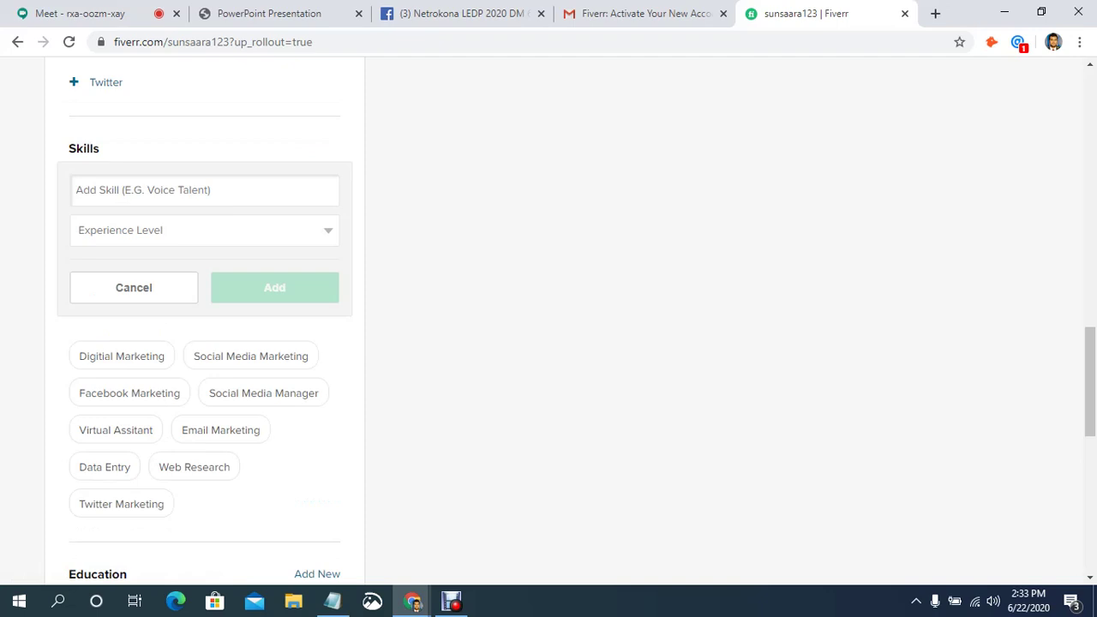
{"action": "type", "text": "Youtubemarketing"}
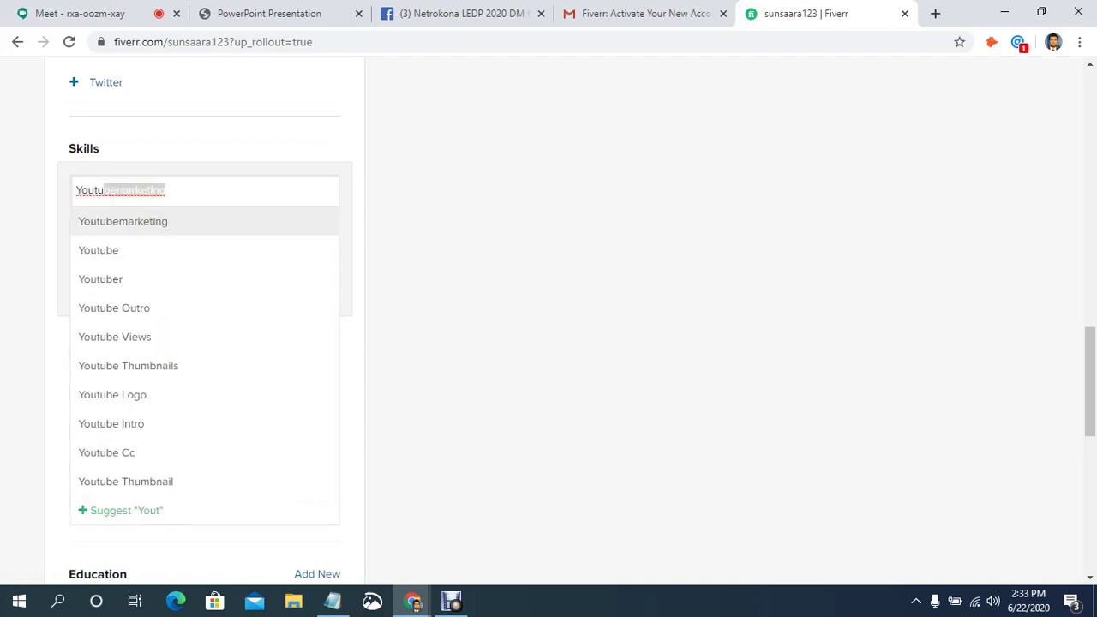
{"action": "key", "text": "Down"}
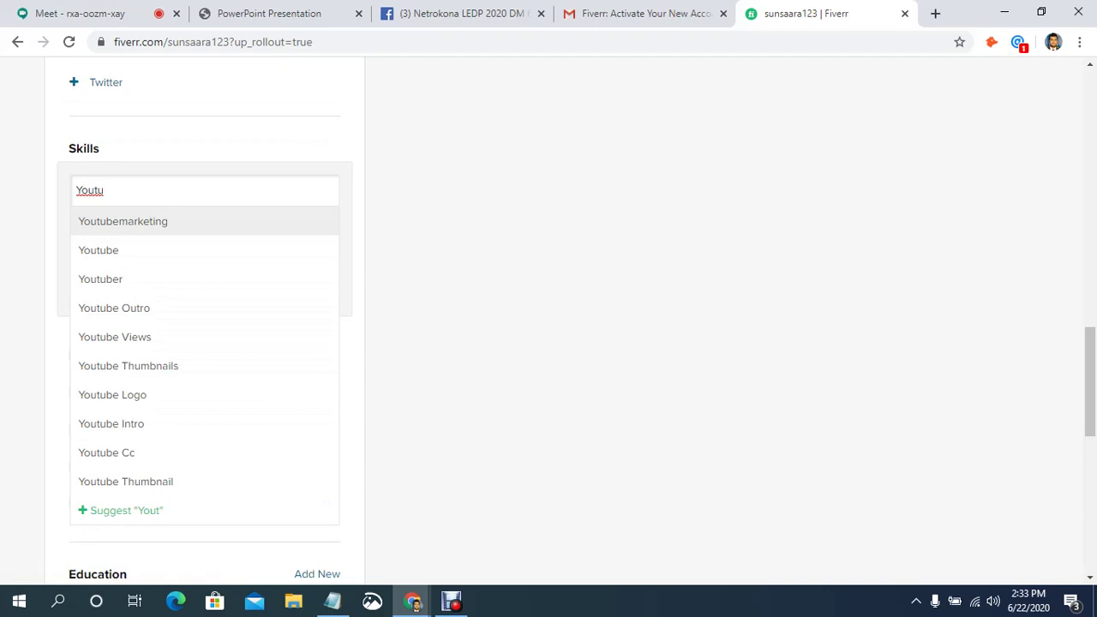
{"action": "type", "text": "be "}
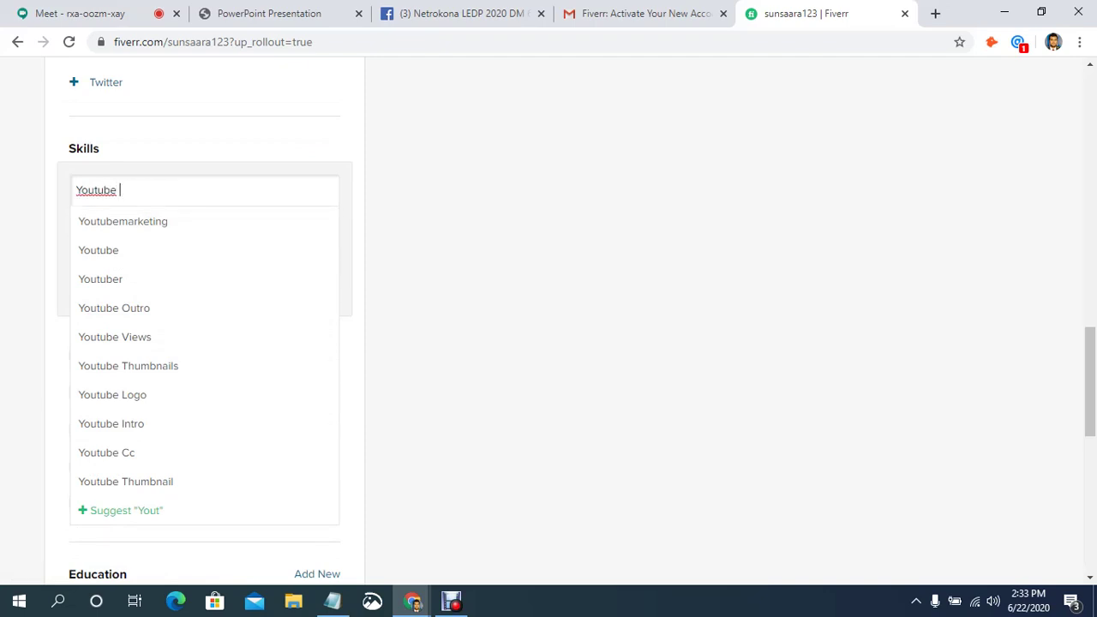
{"action": "type", "text": "Mar"}
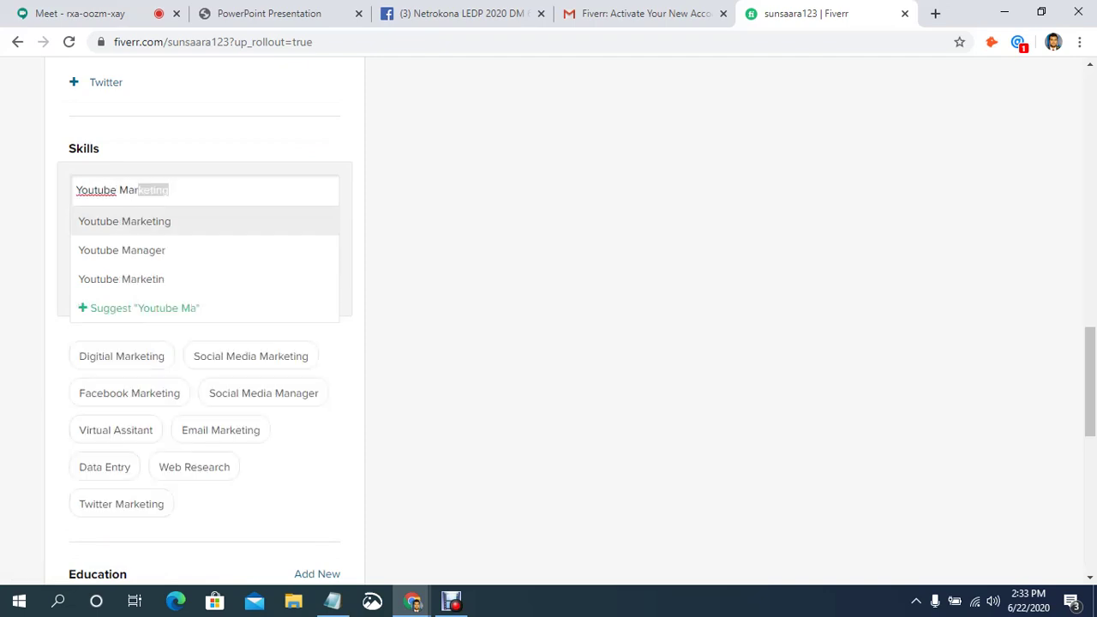
{"action": "key", "text": "Escape"}
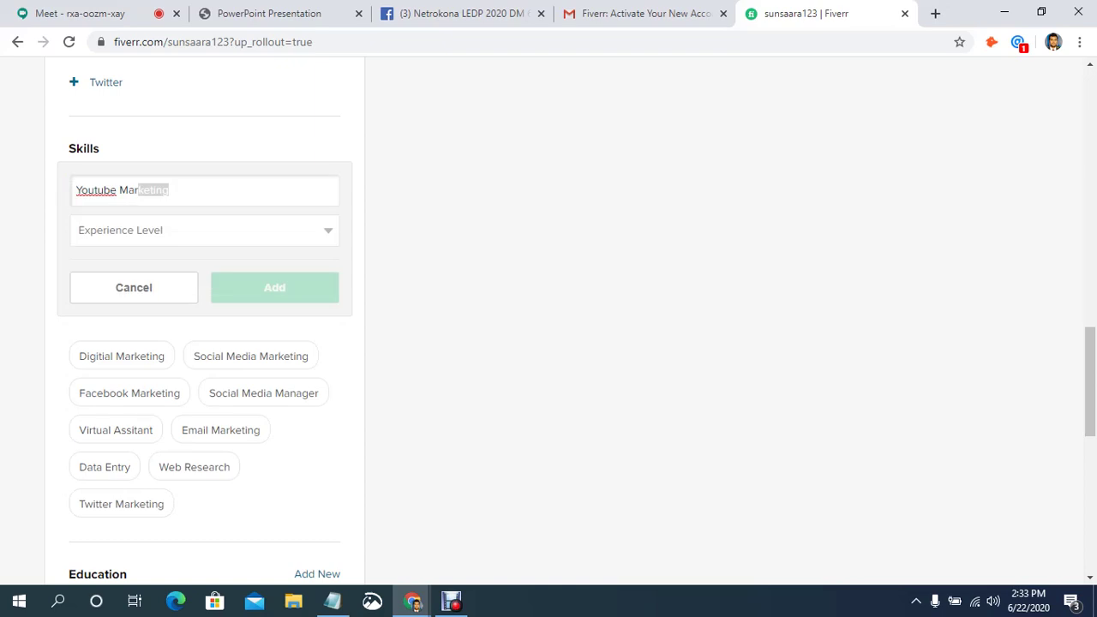
{"action": "key", "text": "Tab"}
{"action": "key", "text": "alt+Down"}
{"action": "key", "text": "Down"}
{"action": "key", "text": "Down"}
{"action": "key", "text": "Up"}
{"action": "key", "text": "Down"}
{"action": "key", "text": "Return"}
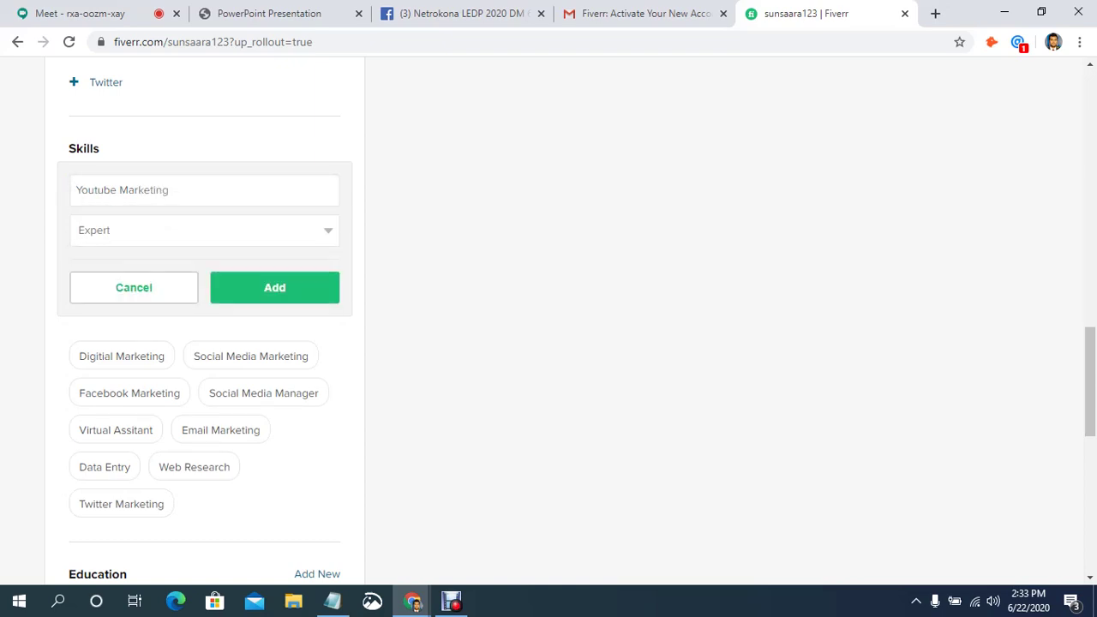
{"action": "key", "text": "Return"}
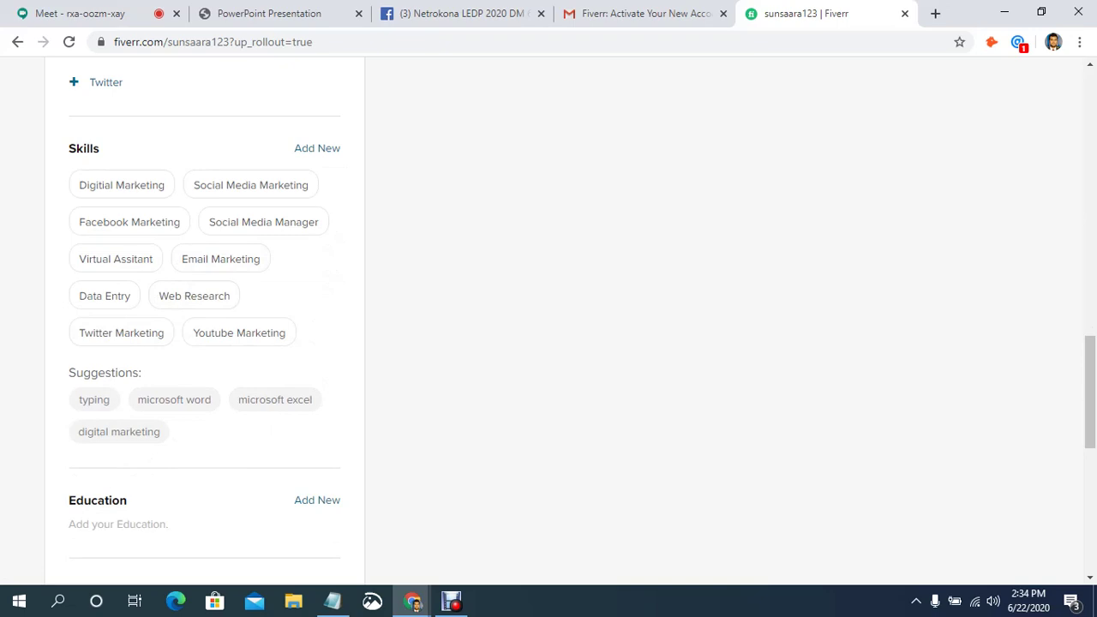
- Start a new education entry with Bangladesh as the college country
{"action": "scroll", "coordinate": [548, 326], "scroll_direction": "down", "scroll_amount": 3}
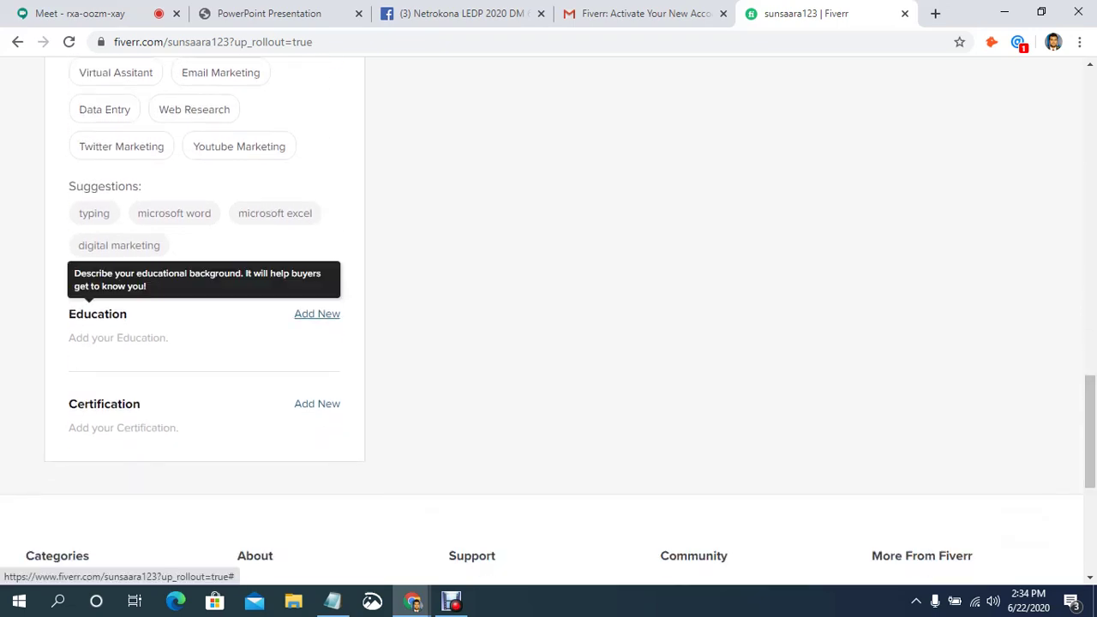
{"action": "left_click", "coordinate": [317, 314]}
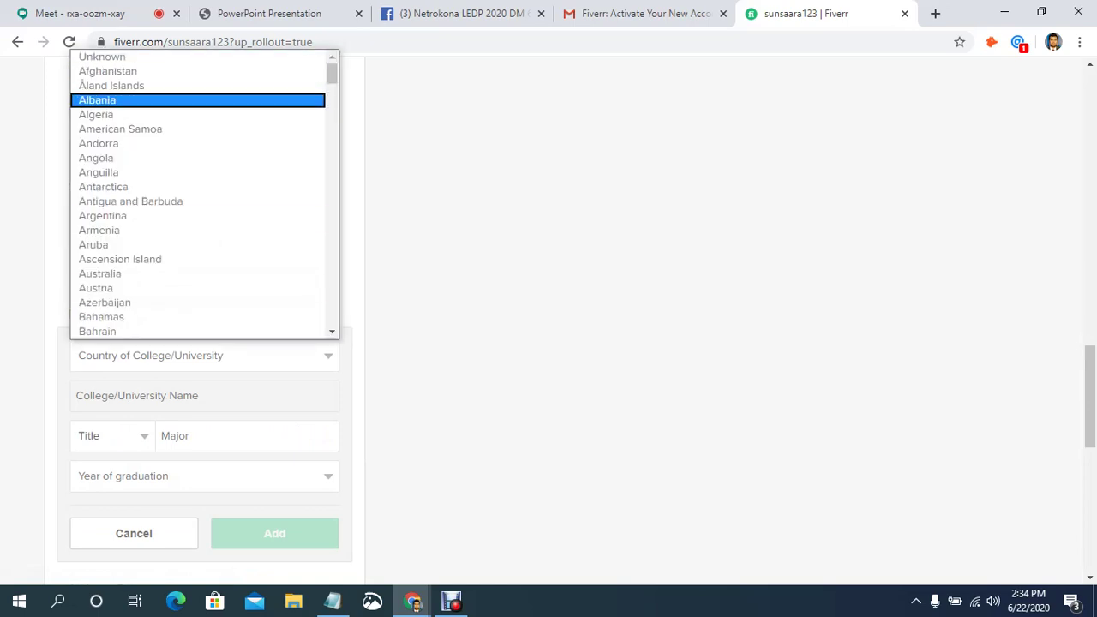
{"action": "key", "text": "b"}
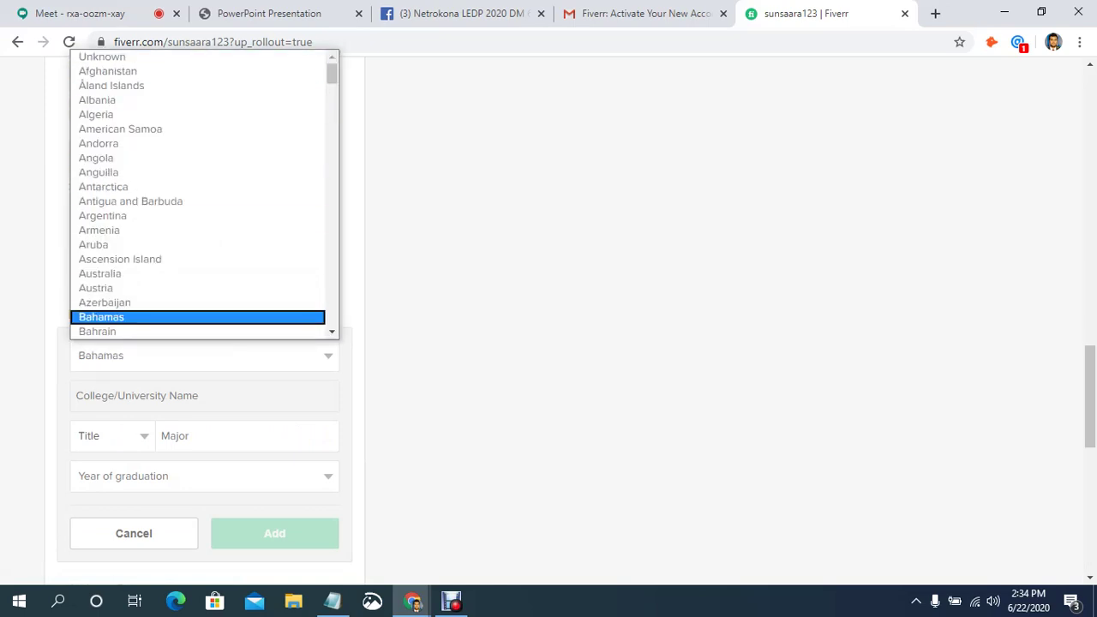
{"action": "key", "text": "Down"}
{"action": "key", "text": "Down"}
{"action": "key", "text": "Down"}
{"action": "key", "text": "Up"}
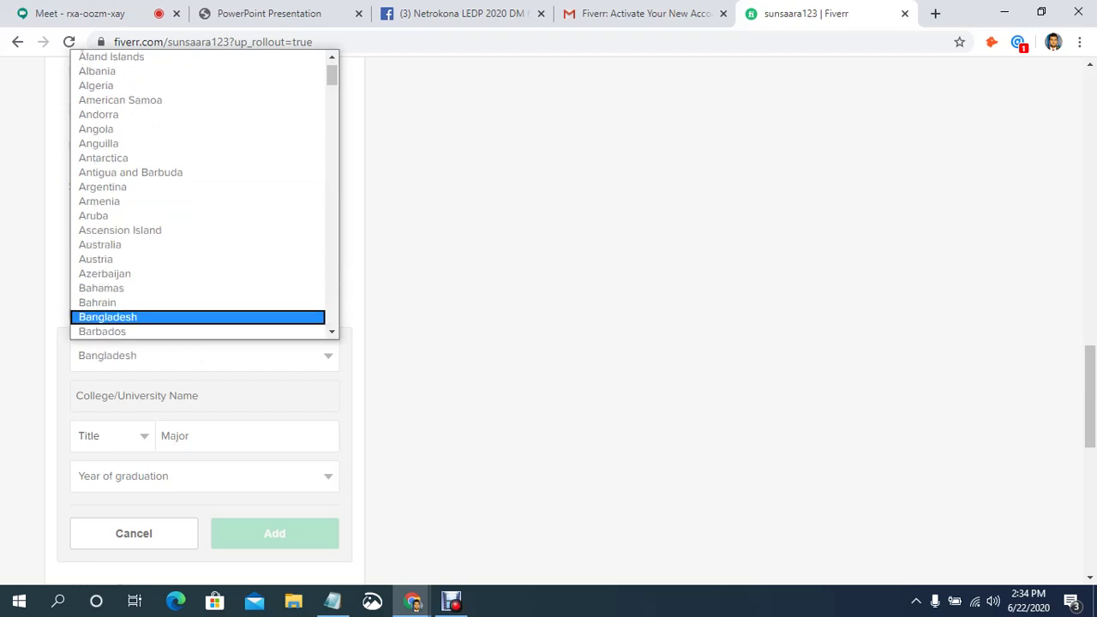
{"action": "key", "text": "Return"}
- Enter BRAC University as the college name
{"action": "left_click", "coordinate": [77, 395]}
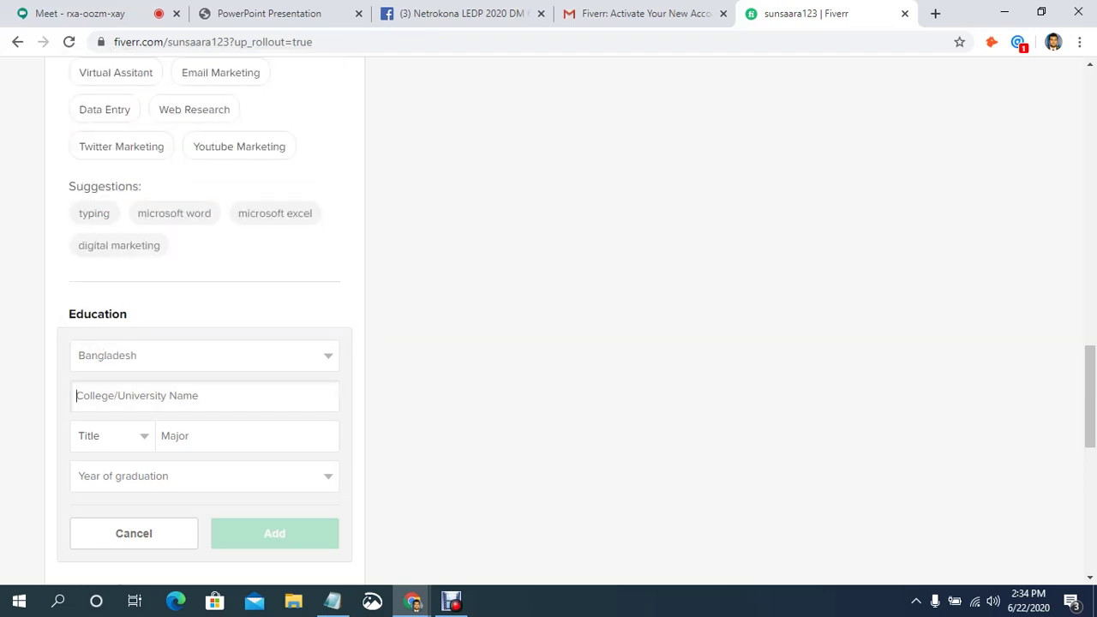
{"action": "type", "text": "A"}
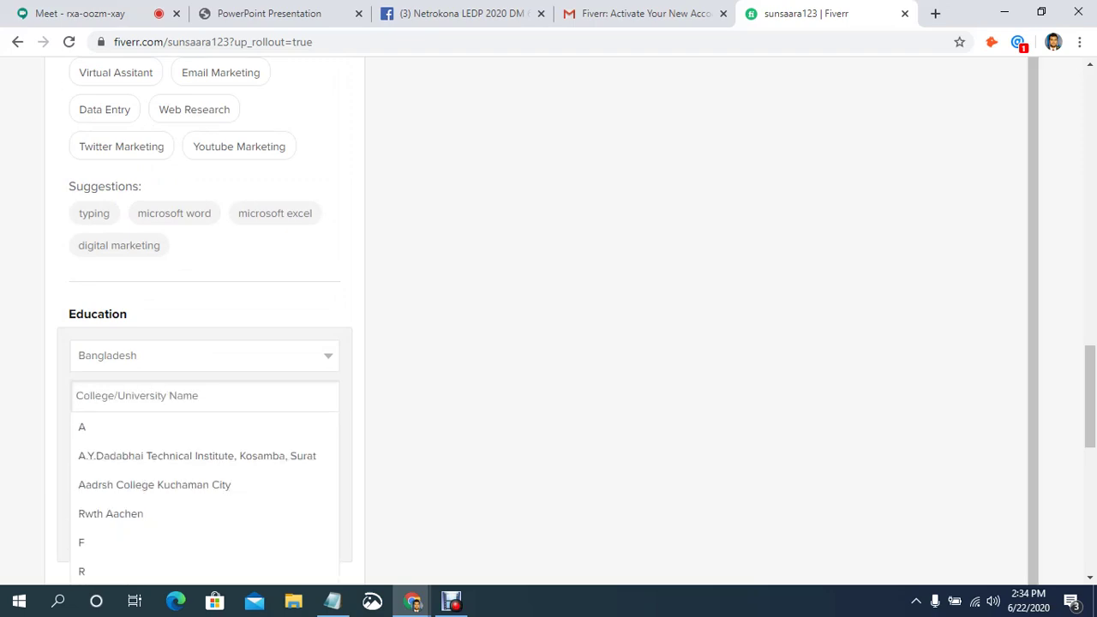
{"action": "scroll", "coordinate": [1090, 394], "scroll_direction": "down", "scroll_amount": 1}
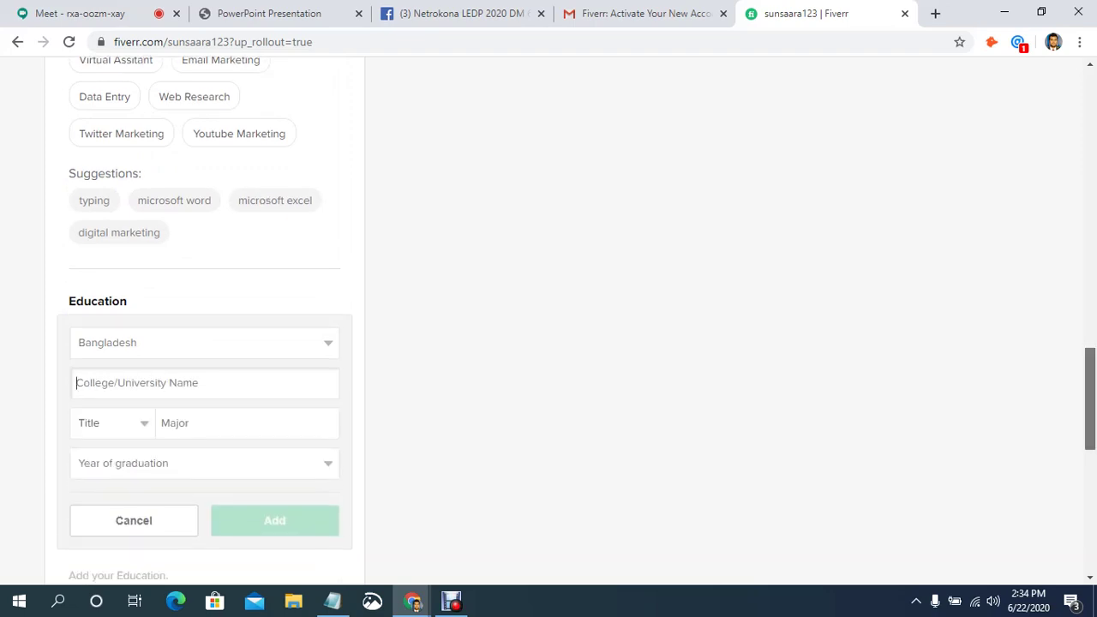
{"action": "scroll", "coordinate": [1091, 394], "scroll_direction": "down", "scroll_amount": 1}
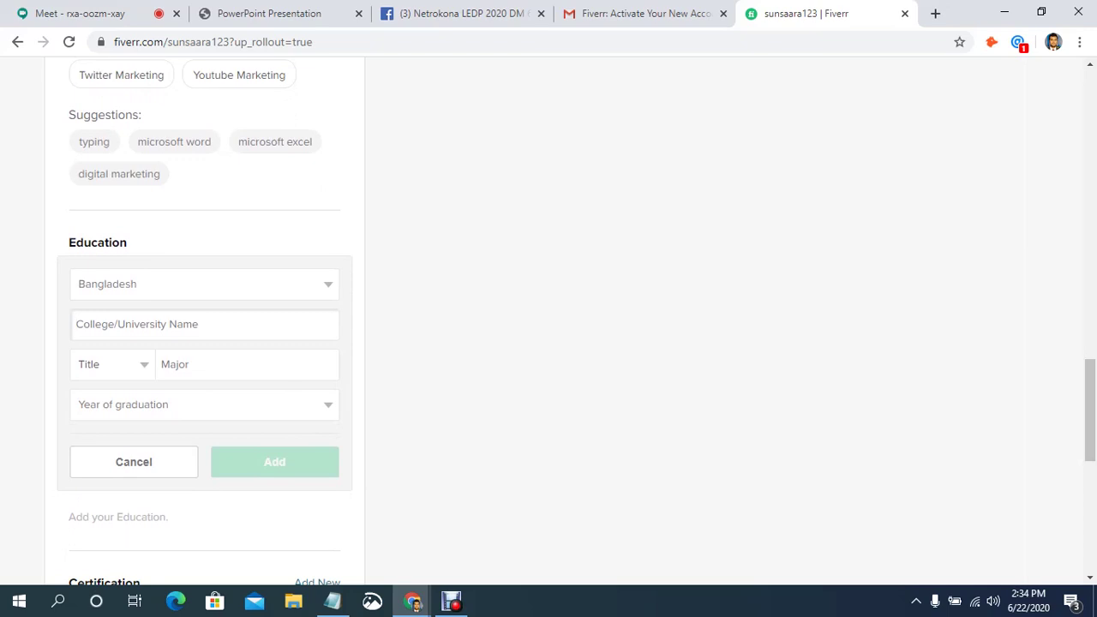
{"action": "type", "text": "Br"}
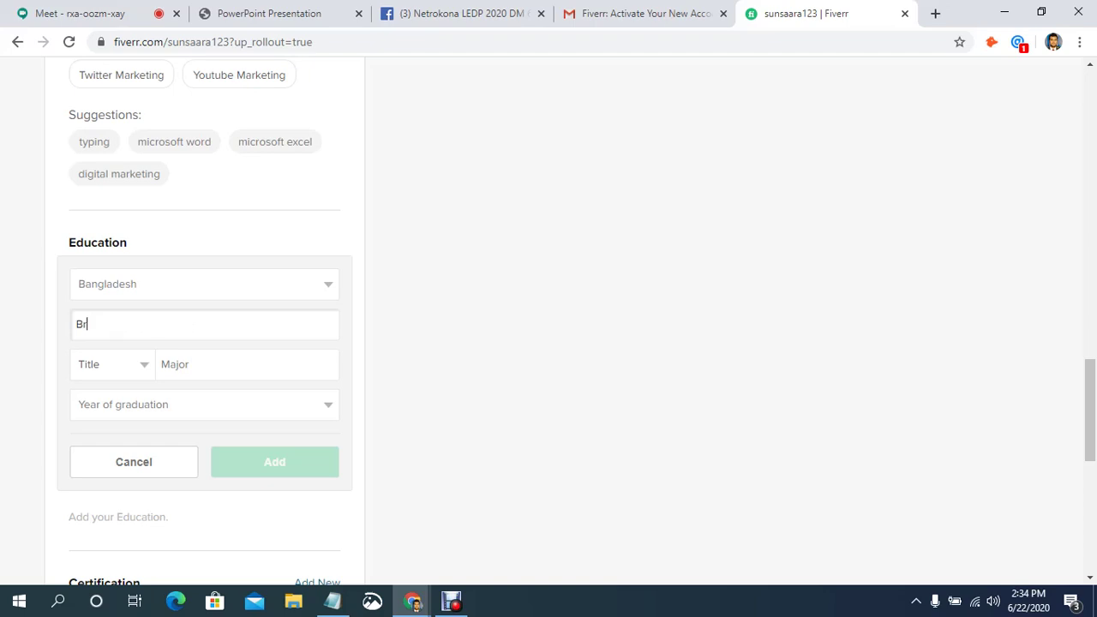
{"action": "type", "text": "ac"}
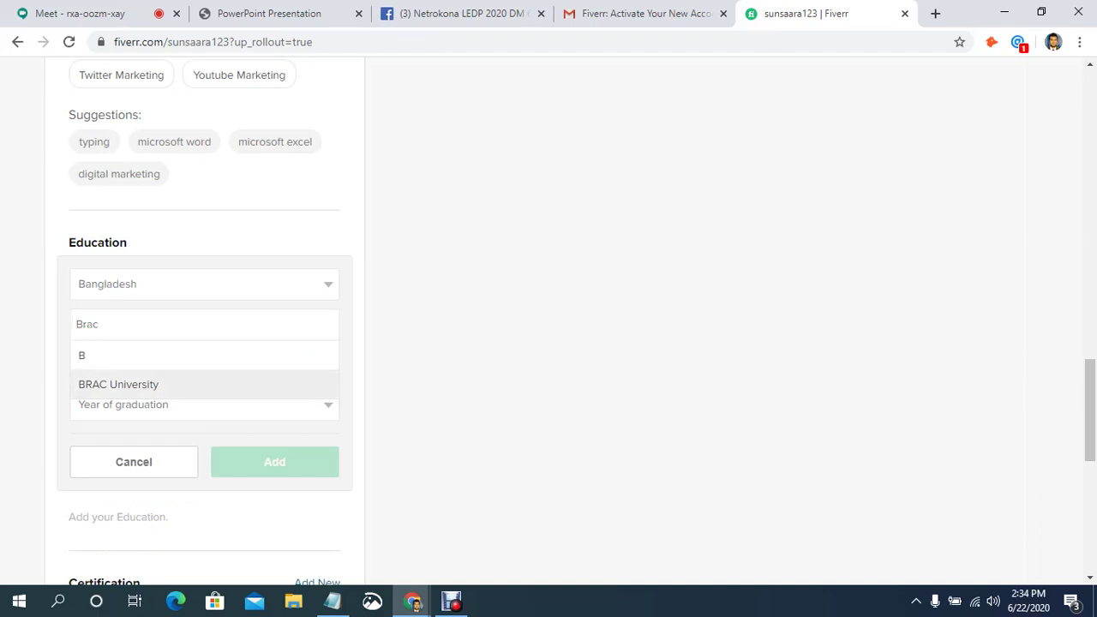
{"action": "key", "text": "Return"}
- Choose B.Sc. as the degree title
{"action": "key", "text": "Tab"}
{"action": "key", "text": "alt+Down"}
{"action": "key", "text": "Down"}
{"action": "key", "text": "Down"}
{"action": "key", "text": "Down"}
{"action": "key", "text": "Down"}
{"action": "key", "text": "Down"}
{"action": "key", "text": "Down"}
{"action": "key", "text": "Down"}
{"action": "key", "text": "Down"}
{"action": "key", "text": "Down"}
{"action": "key", "text": "Down"}
{"action": "key", "text": "Up"}
{"action": "key", "text": "Up"}
{"action": "key", "text": "Up"}
{"action": "key", "text": "Up"}
{"action": "key", "text": "Up"}
{"action": "key", "text": "Up"}
{"action": "key", "text": "Up"}
{"action": "key", "text": "Up"}
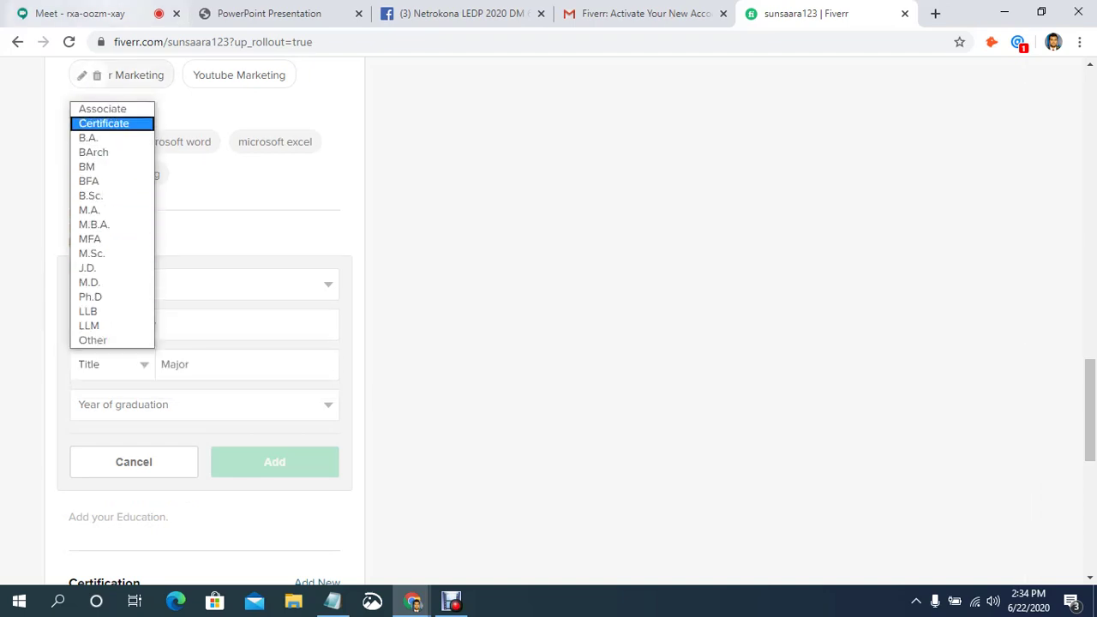
{"action": "key", "text": "Down"}
{"action": "key", "text": "Down"}
{"action": "key", "text": "Down"}
{"action": "key", "text": "Down"}
{"action": "key", "text": "Down"}
{"action": "key", "text": "Up"}
{"action": "key", "text": "Up"}
{"action": "key", "text": "Down"}
{"action": "key", "text": "Down"}
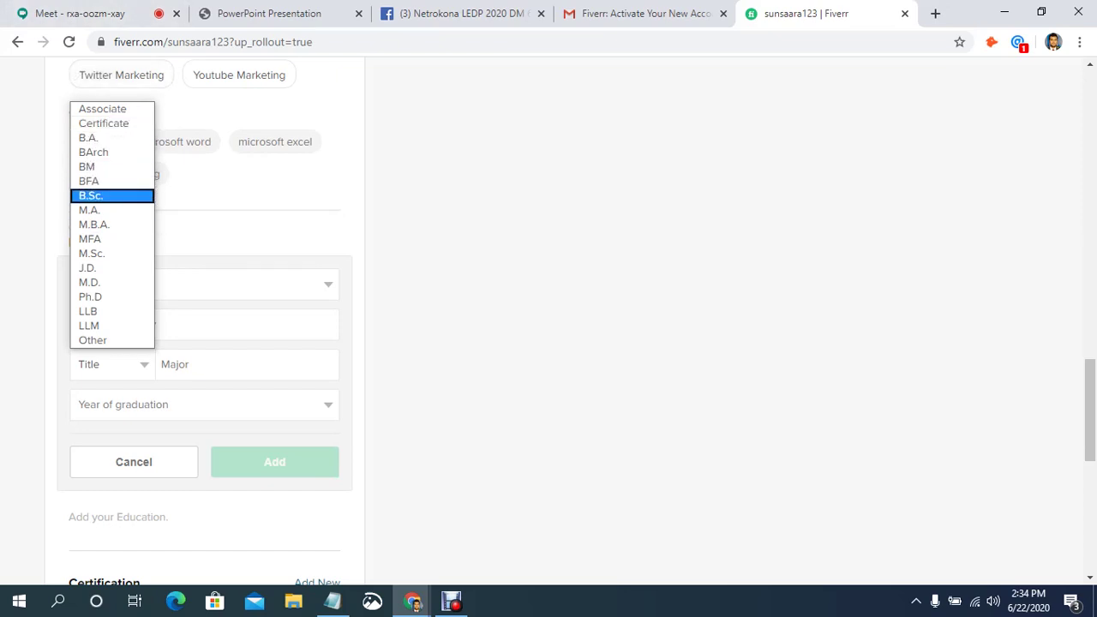
{"action": "key", "text": "Return"}
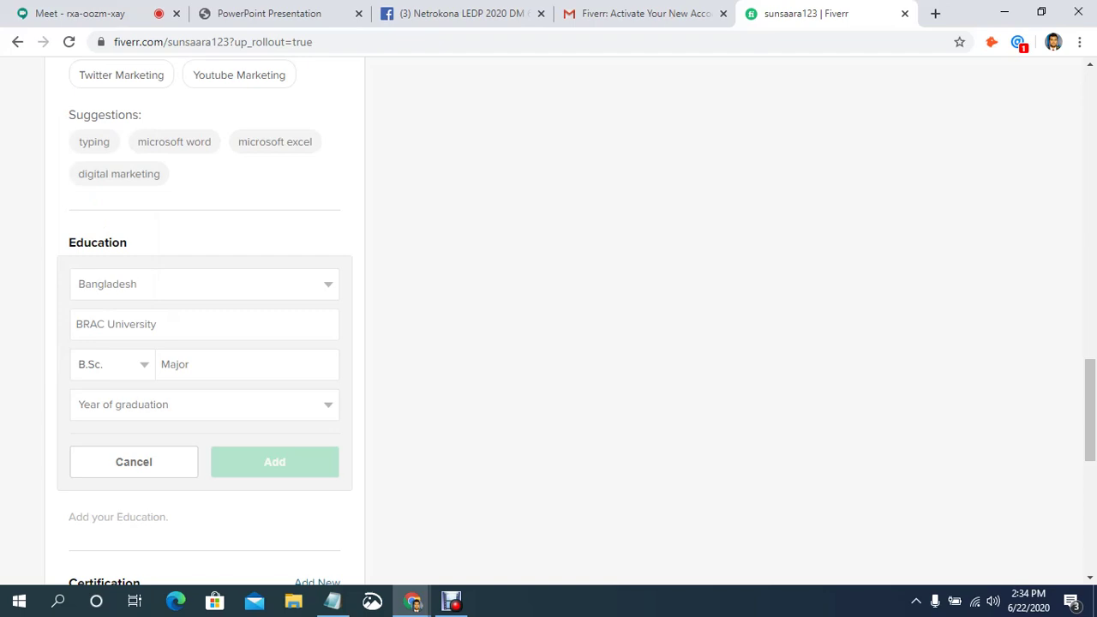
- Set the major to Cse and graduation year to 2019, then add the entry
{"action": "left_click", "coordinate": [247, 365]}
{"action": "type", "text": "Cse"}
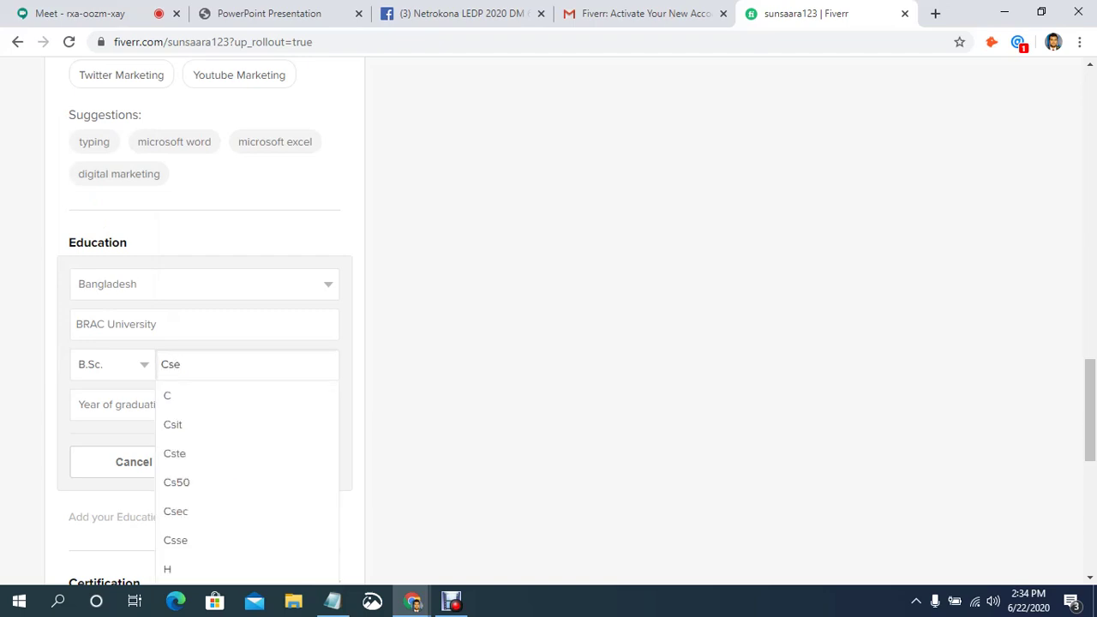
{"action": "key", "text": "Down"}
{"action": "key", "text": "Down"}
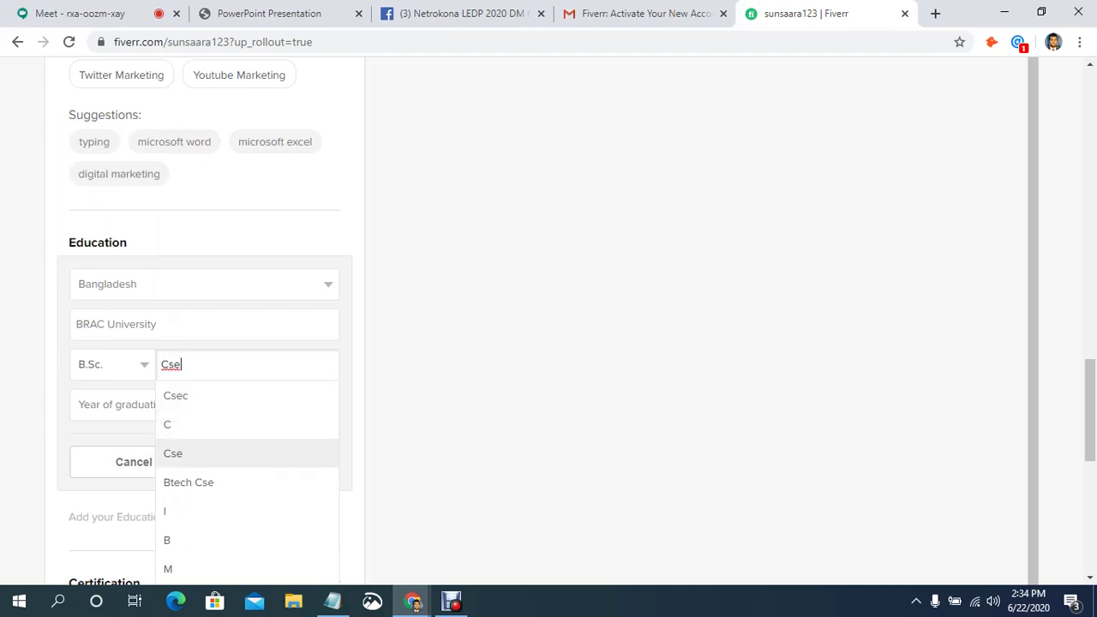
{"action": "key", "text": "Return"}
{"action": "left_click", "coordinate": [204, 404]}
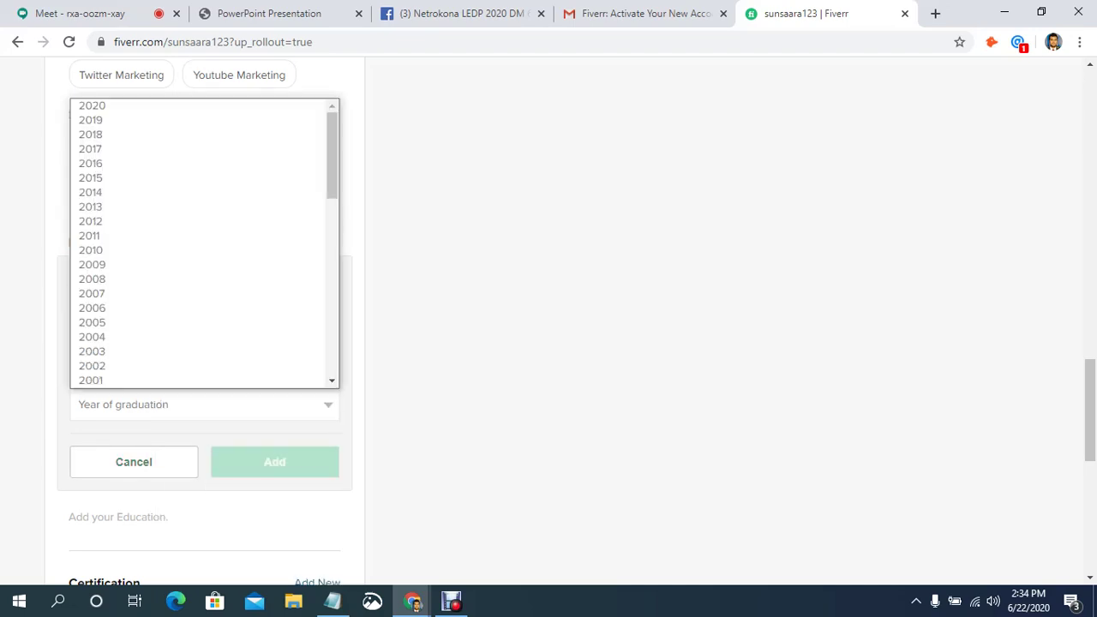
{"action": "key", "text": "Up"}
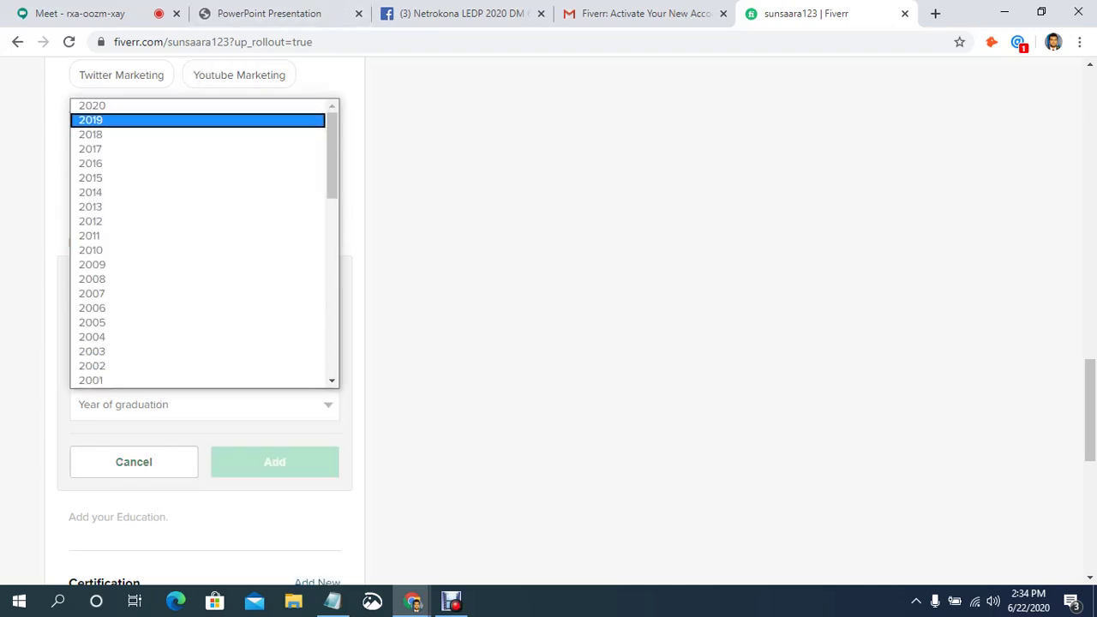
{"action": "key", "text": "Return"}
{"action": "left_click", "coordinate": [275, 462]}
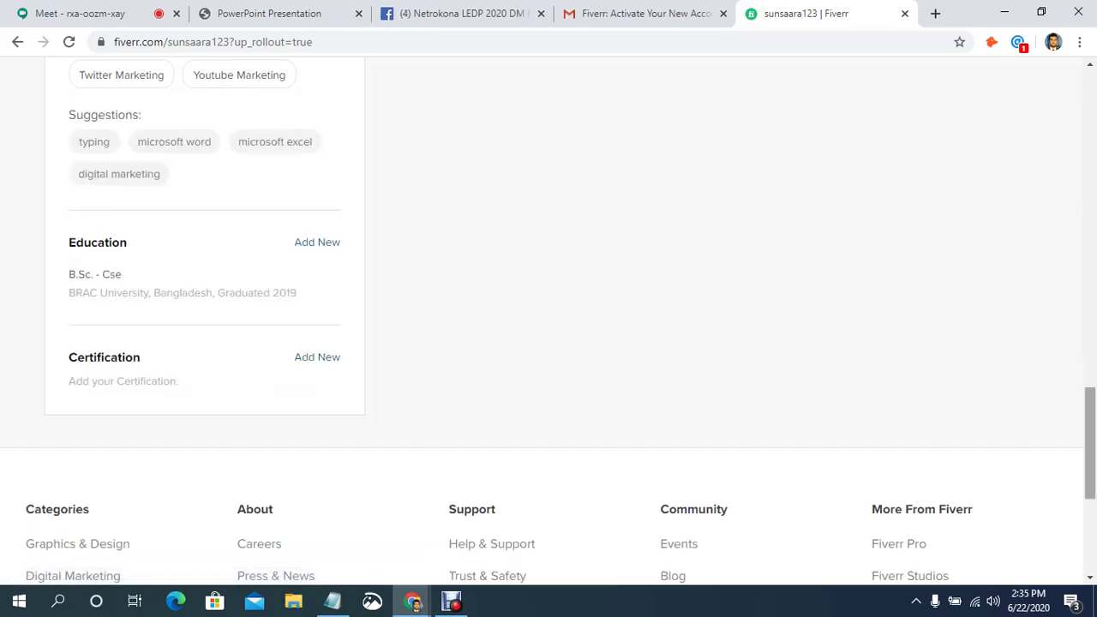
- Add a new certification named 'DIgital Marketing', replacing the LEDP text first typed in the name field
{"action": "scroll", "coordinate": [549, 322], "scroll_direction": "down", "scroll_amount": 1}
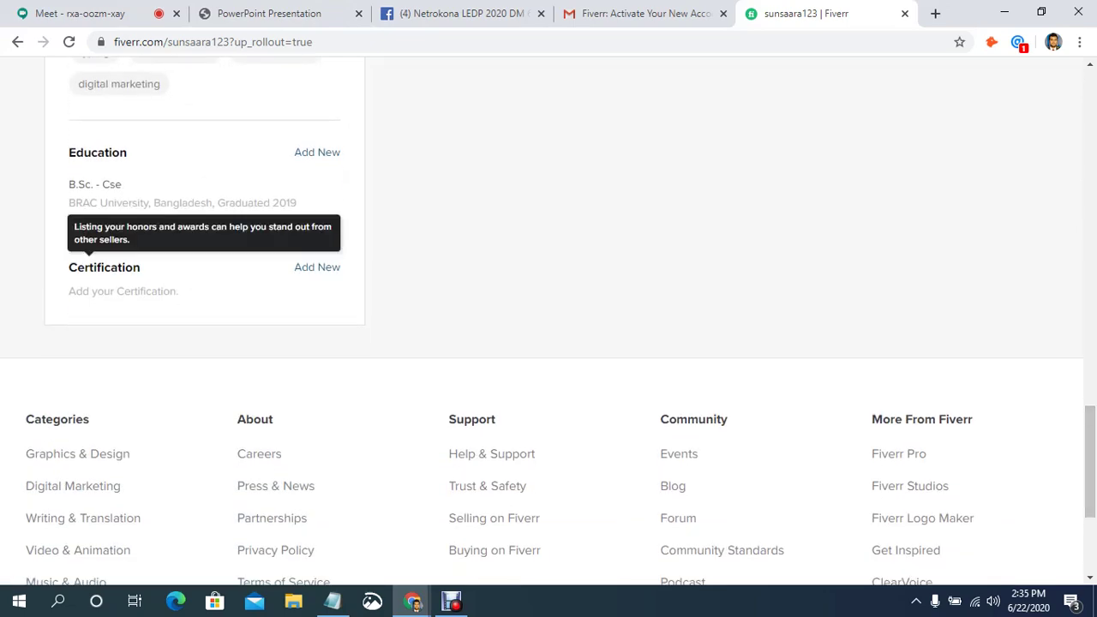
{"action": "left_click", "coordinate": [317, 267]}
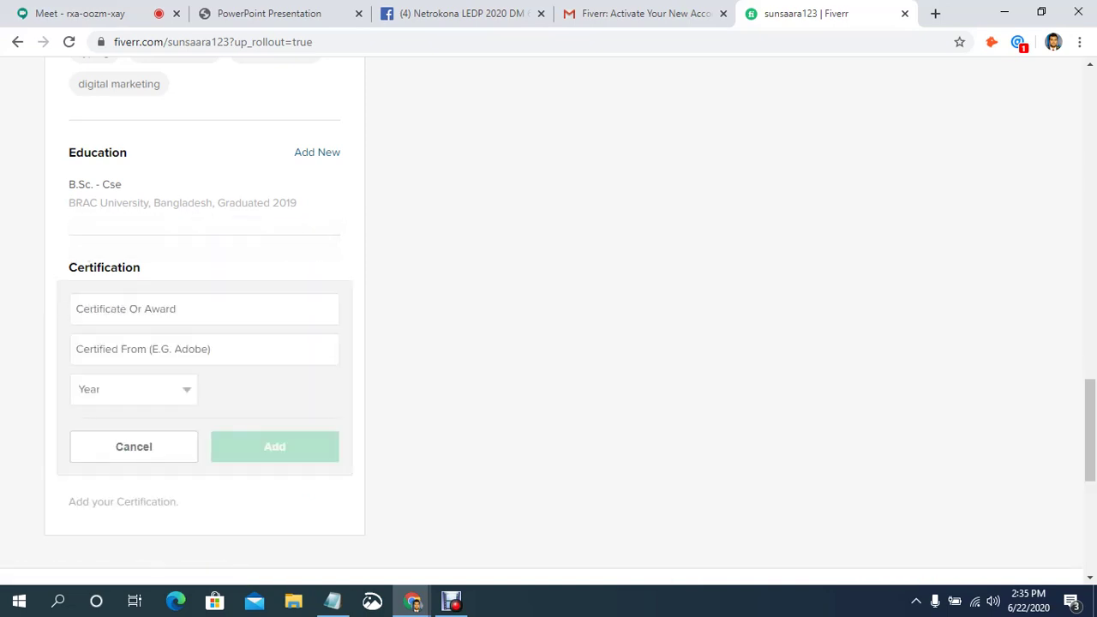
{"action": "left_click", "coordinate": [204, 309]}
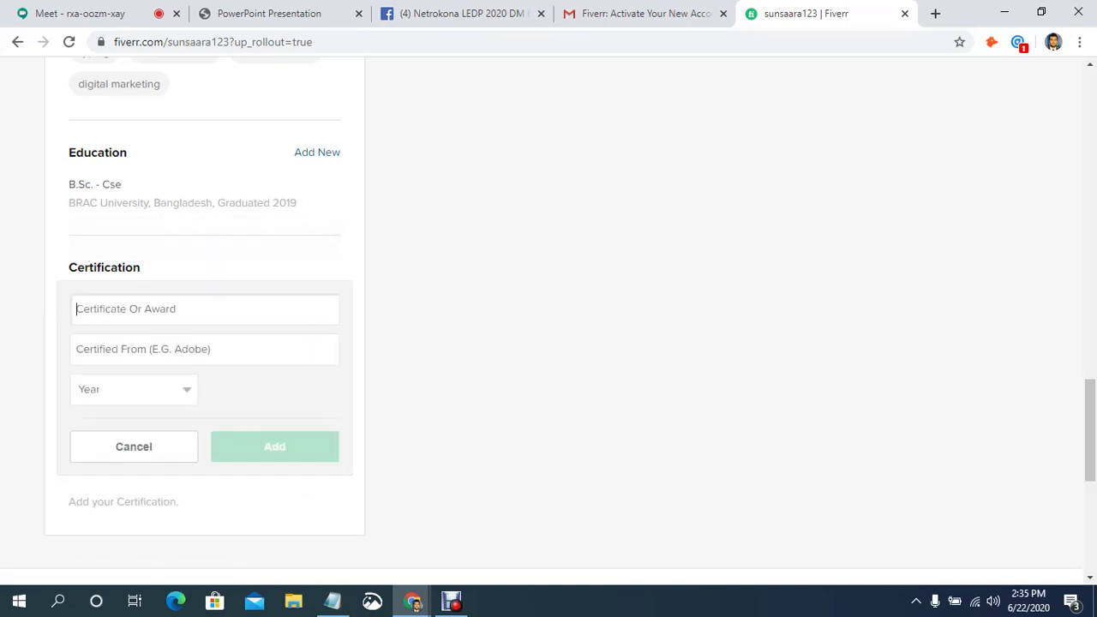
{"action": "type", "text": "LEDP"}
{"action": "left_click", "coordinate": [137, 349]}
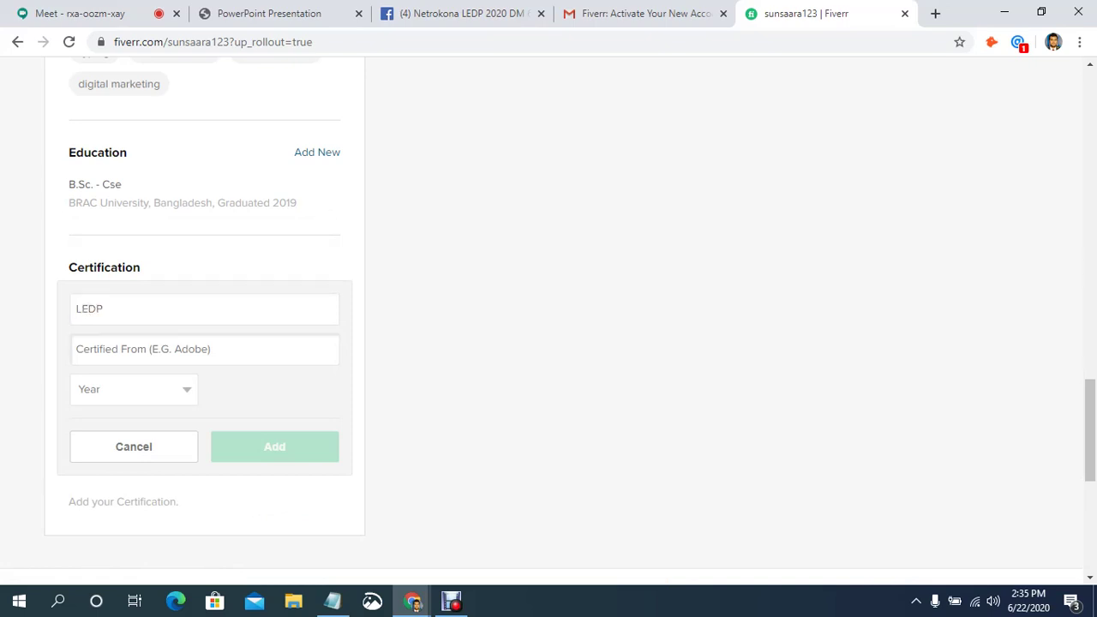
{"action": "left_click", "coordinate": [103, 309]}
{"action": "key", "text": "ctrl+a"}
{"action": "key", "text": "BackSpace"}
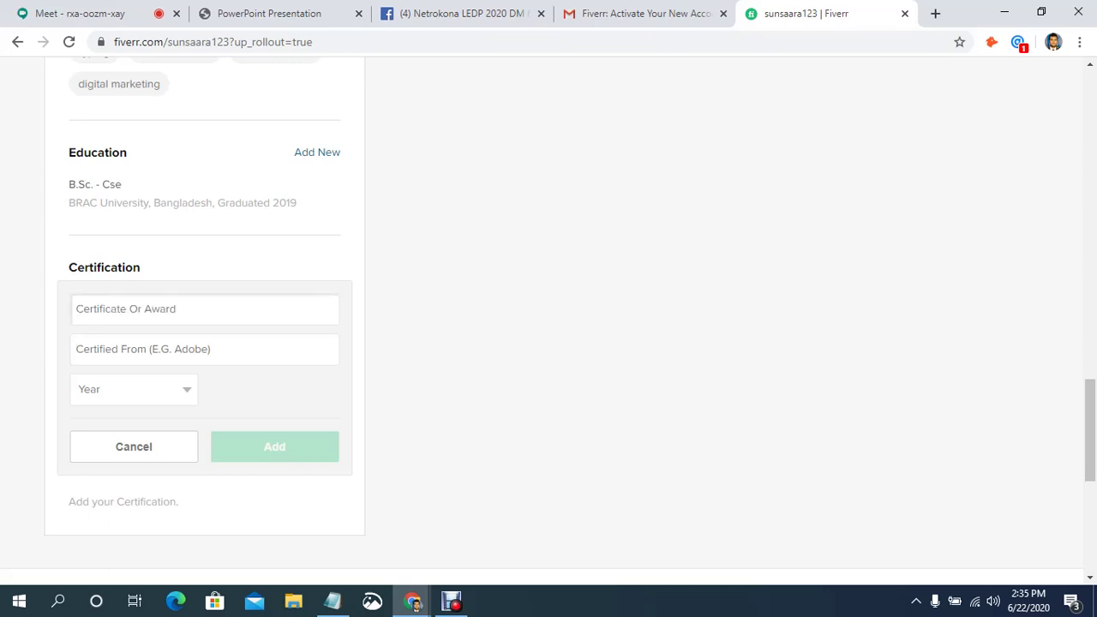
{"action": "type", "text": "DIgita;l M"}
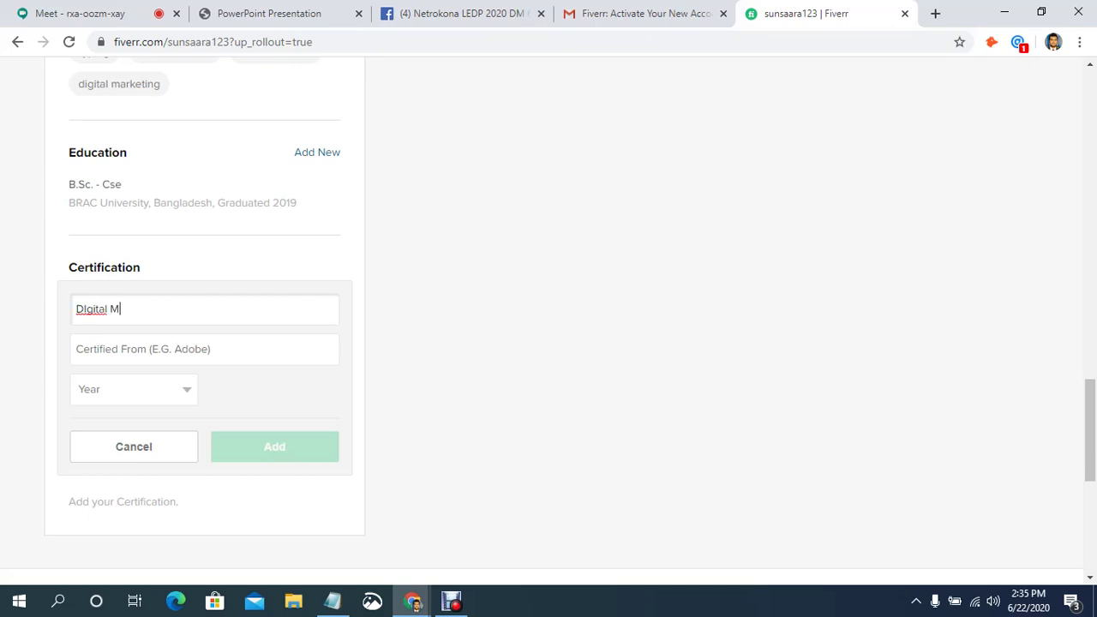
{"action": "type", "text": "arketing"}
- Set the certifying organisation to LEDP and the year to 2020, then add the certification
{"action": "left_click", "coordinate": [76, 349]}
{"action": "type", "text": "LEDP"}
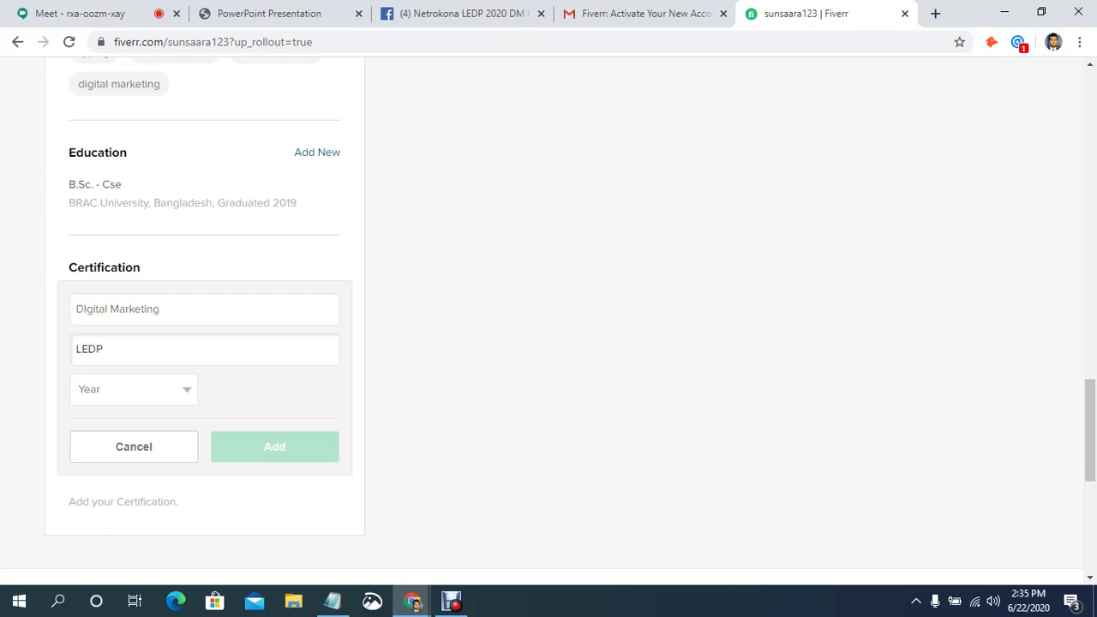
{"action": "left_click", "coordinate": [133, 389]}
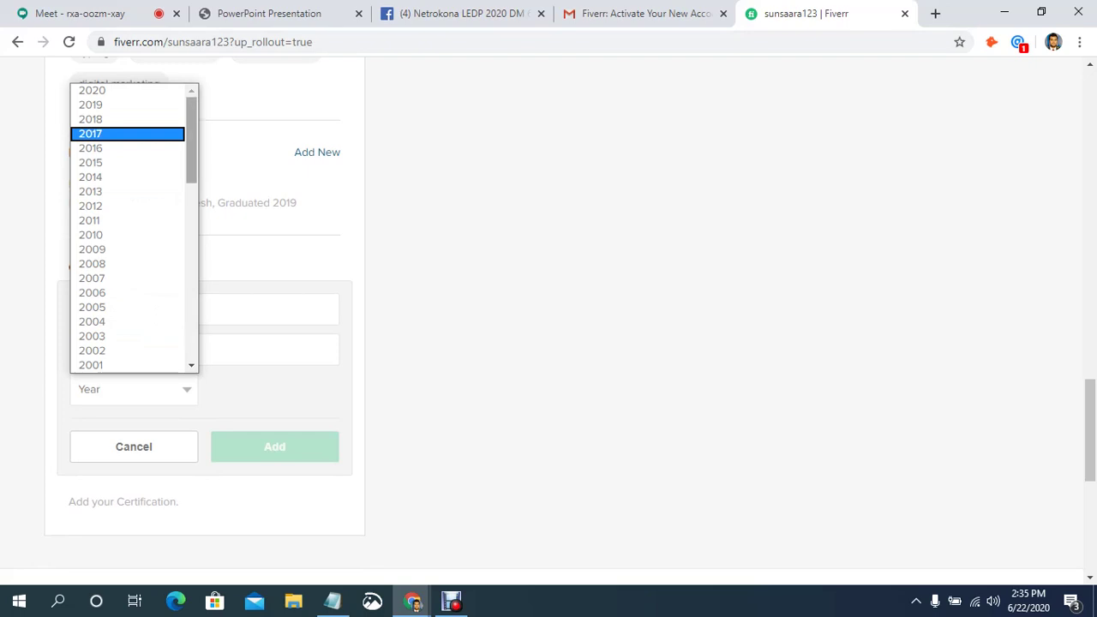
{"action": "left_click", "coordinate": [92, 90]}
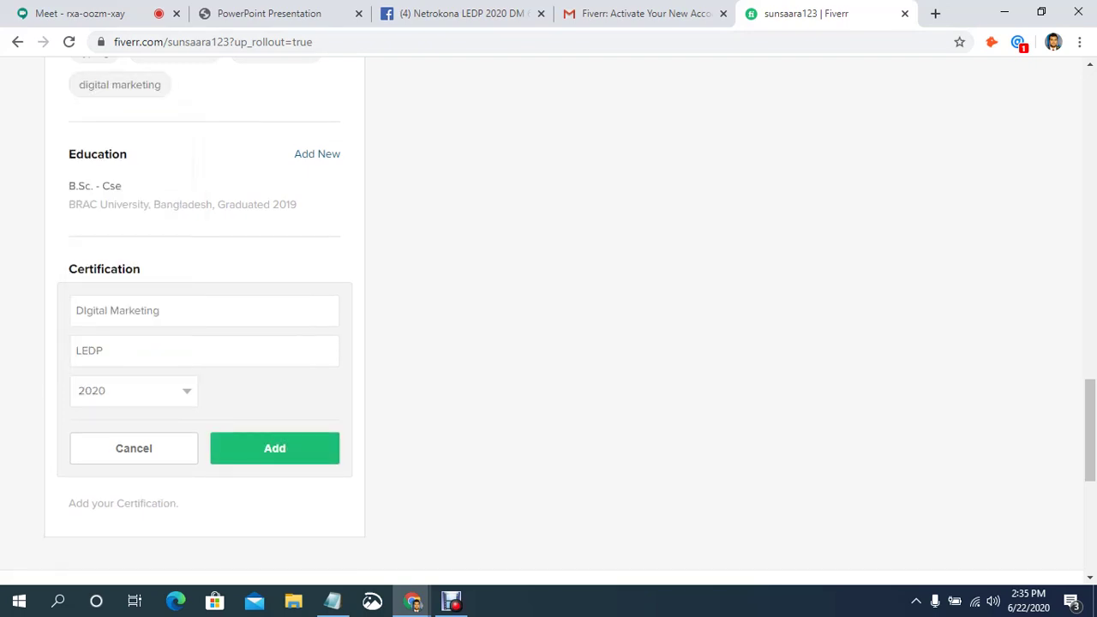
{"action": "left_click", "coordinate": [275, 448]}
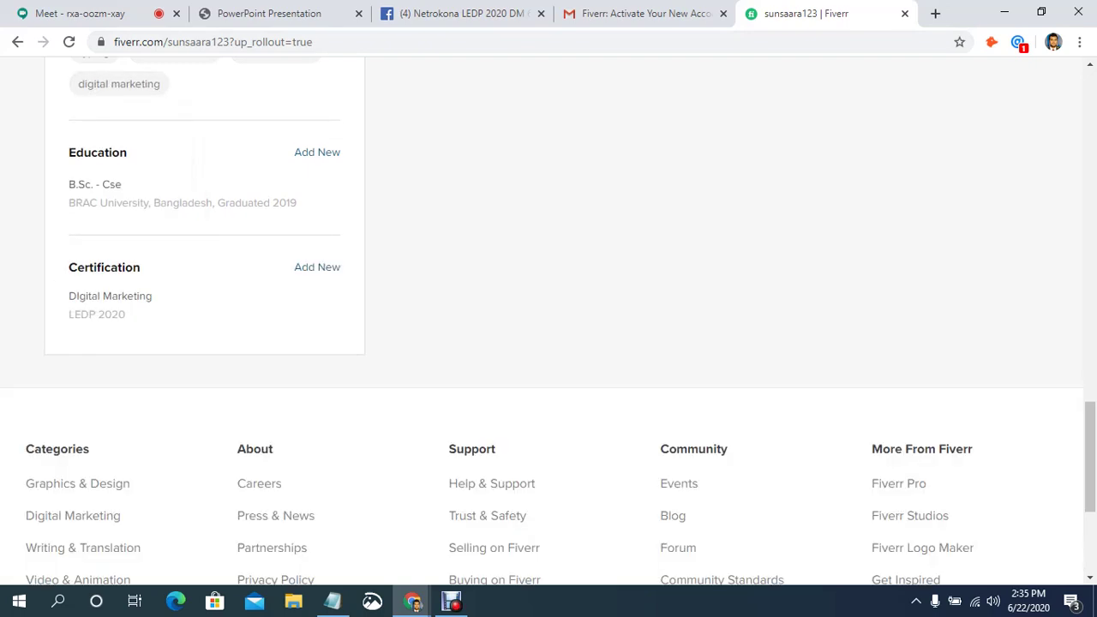
{"action": "left_click_drag", "start_coordinate": [1090, 457], "coordinate": [1091, 208]}
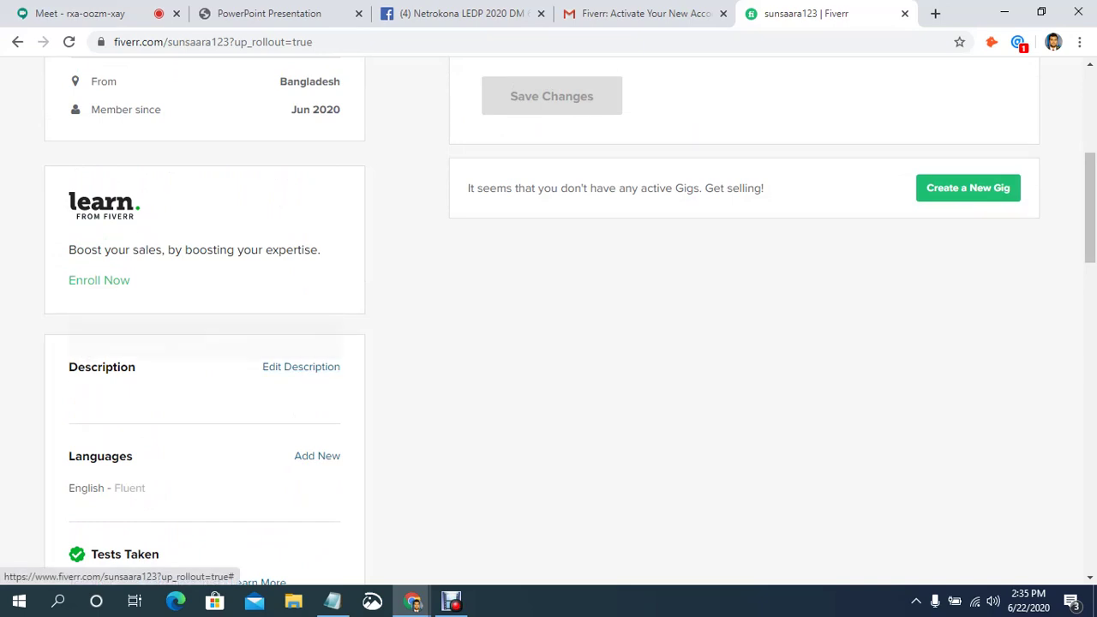
- Return to the Description section and open Edit Description
{"action": "scroll", "coordinate": [548, 317], "scroll_direction": "up", "scroll_amount": 2}
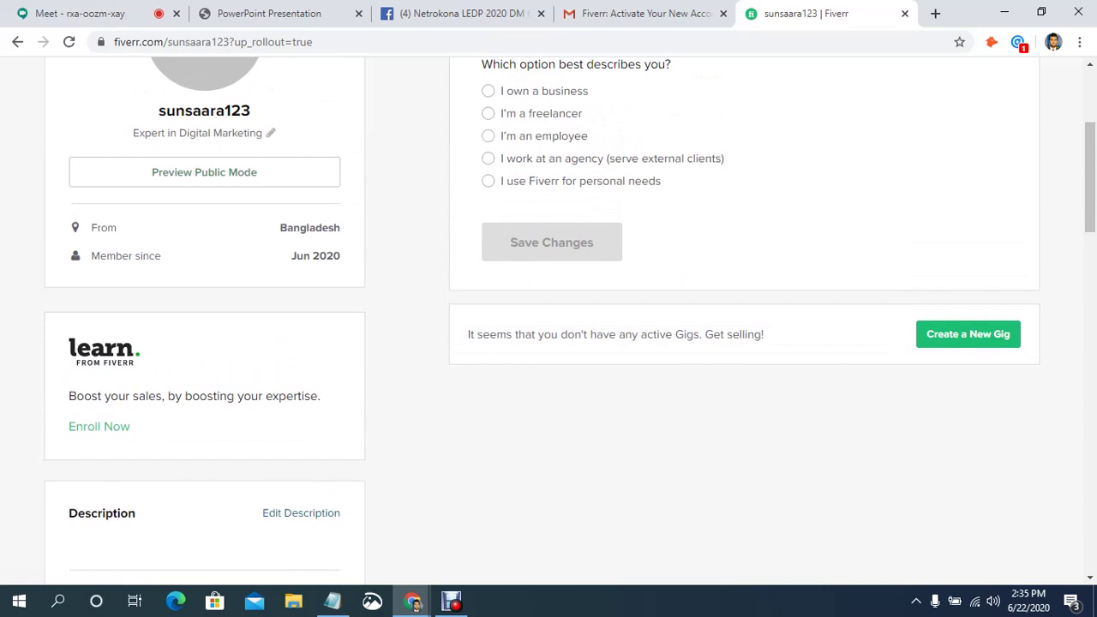
{"action": "scroll", "coordinate": [548, 322], "scroll_direction": "down", "scroll_amount": 3}
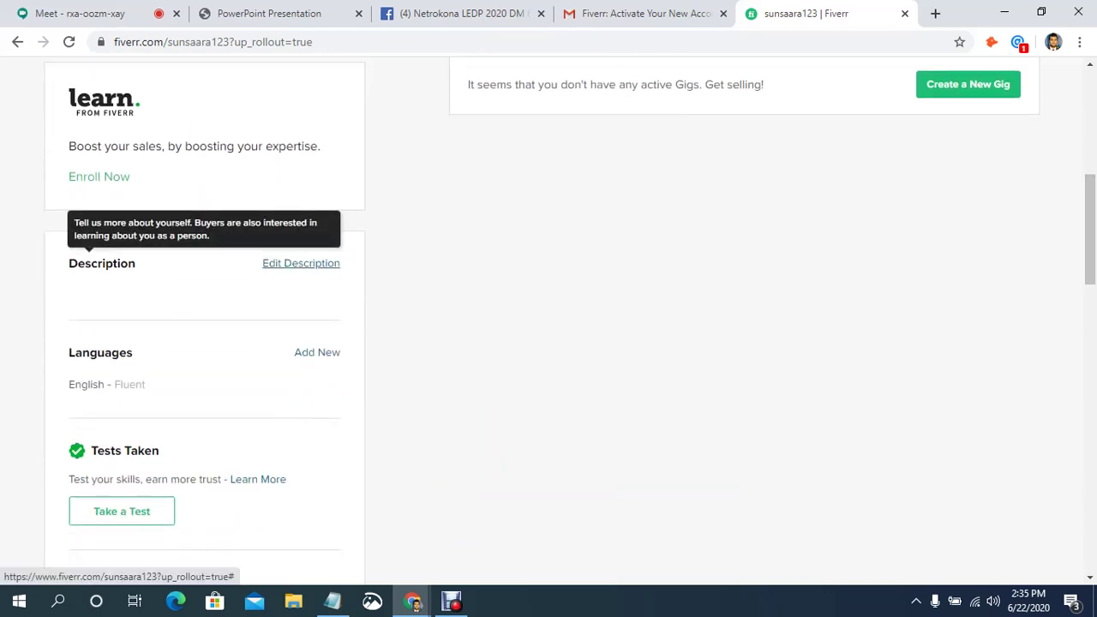
{"action": "left_click", "coordinate": [301, 263]}
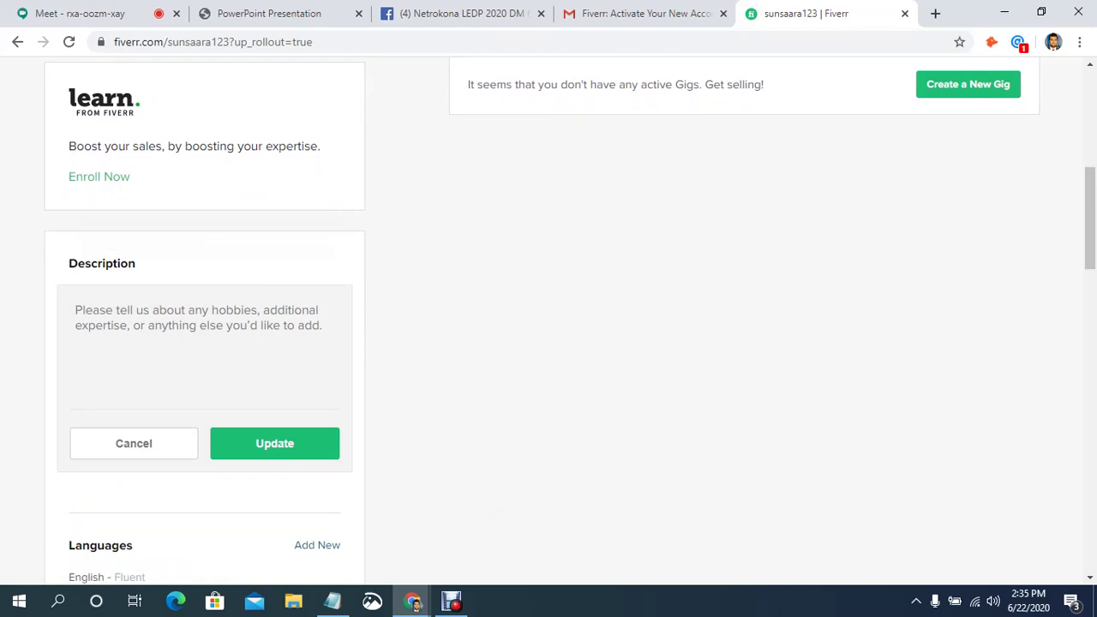
- Begin the description greeting with the seller's name, 'from Bangladesh', and expertise in digital marketing
{"action": "type", "text": "HI I a"}
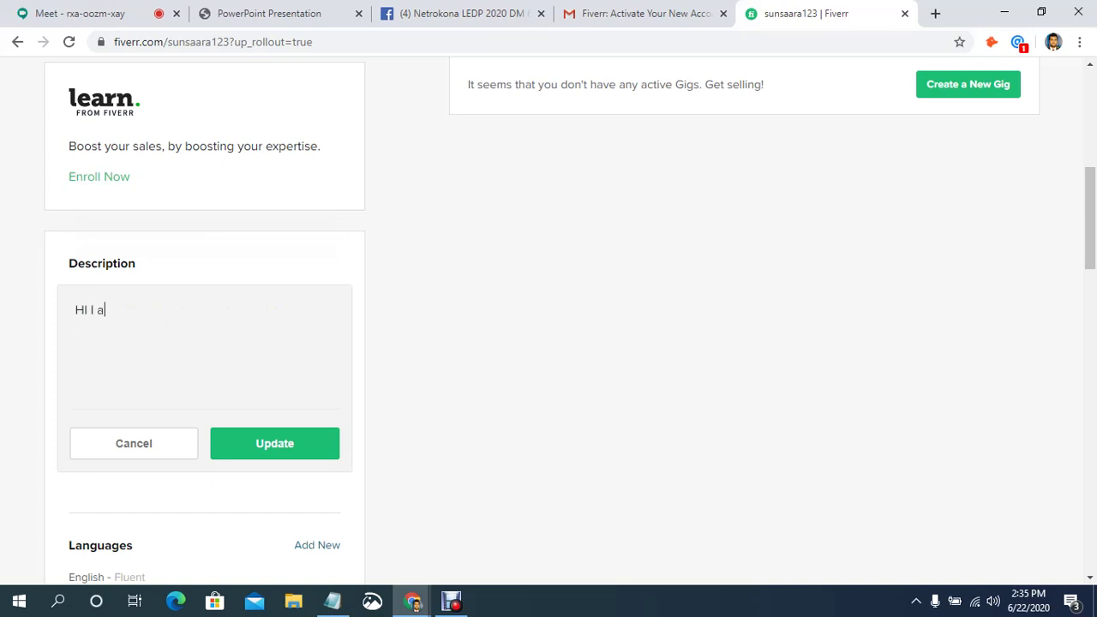
{"action": "type", "text": "m Siko"}
{"action": "key", "text": "BackSpace"}
{"action": "key", "text": "BackSpace"}
{"action": "key", "text": "BackSpace"}
{"action": "type", "text": "a"}
{"action": "key", "text": "BackSpace"}
{"action": "type", "text": "ani"}
{"action": "type", "text": "from "}
{"action": "type", "text": "NB"}
{"action": "key", "text": "BackSpace"}
{"action": "key", "text": "BackSpace"}
{"action": "type", "text": "N"}
{"action": "key", "text": "BackSpace"}
{"action": "type", "text": "BAnh"}
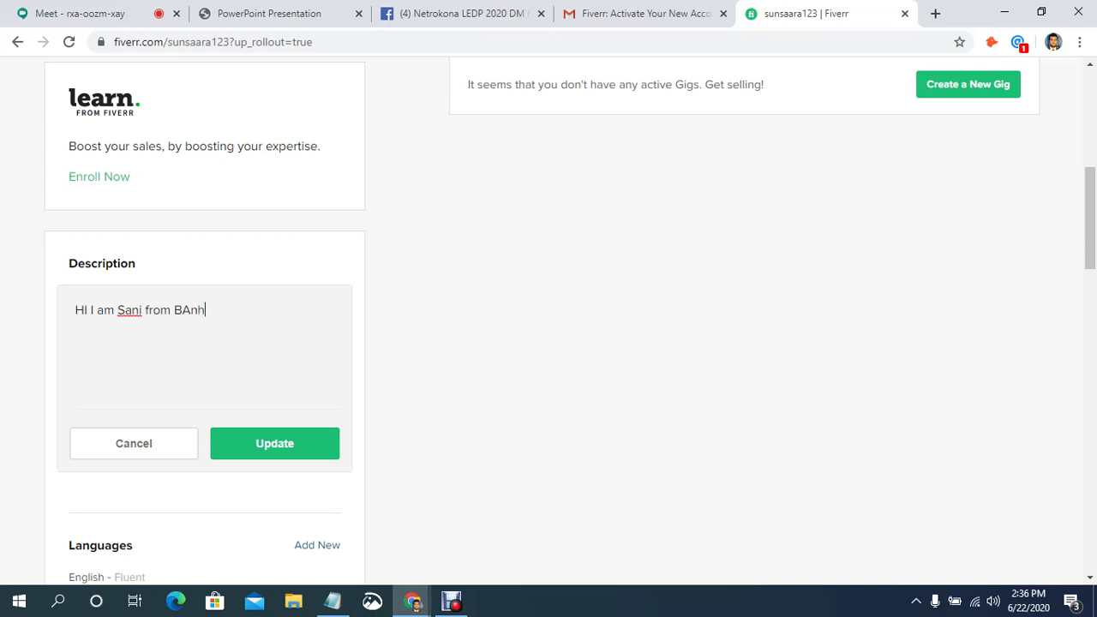
{"action": "key", "text": "BackSpace"}
{"action": "key", "text": "BackSpace"}
{"action": "type", "text": "angladesh. I am ex"}
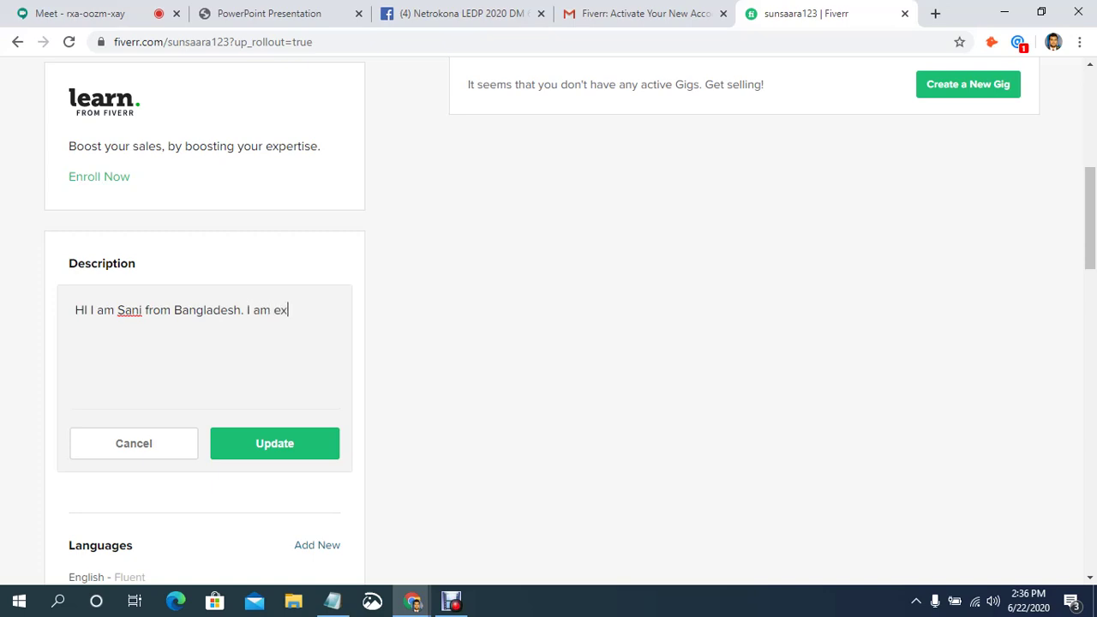
{"action": "type", "text": "pert in digit"}
{"action": "type", "text": "al "}
{"action": "type", "text": "mare"}
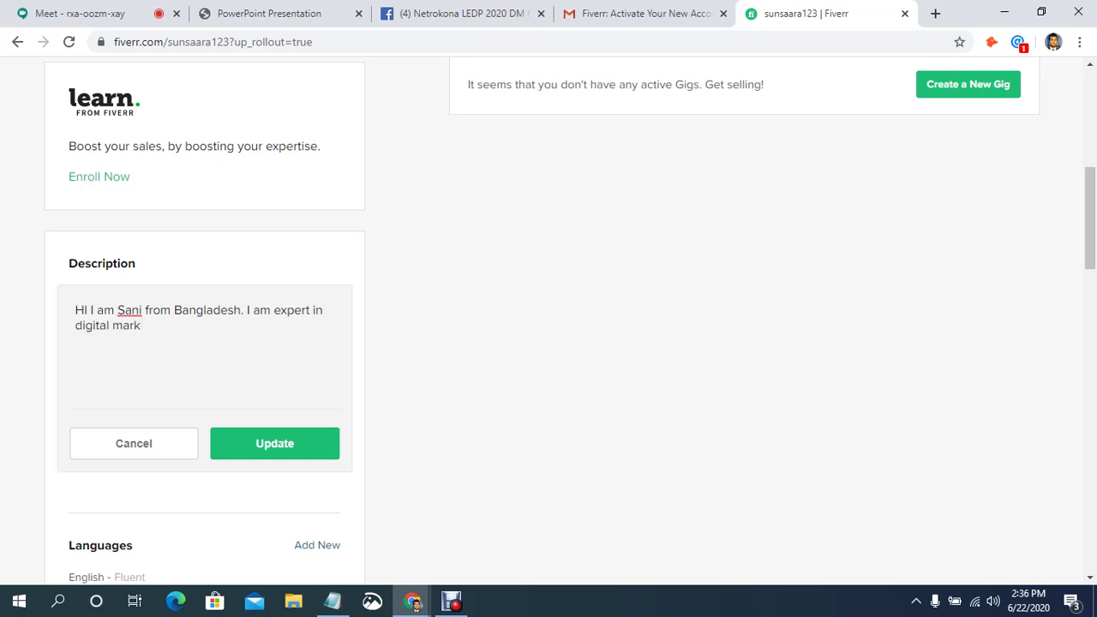
{"action": "key", "text": "BackSpace"}
{"action": "type", "text": "keting"}
- Reword the expertise sentence to say experience of more than 3 years
{"action": "key", "text": "BackSpace"}
{"action": "key", "text": "BackSpace"}
{"action": "key", "text": "BackSpace"}
{"action": "key", "text": "Delete"}
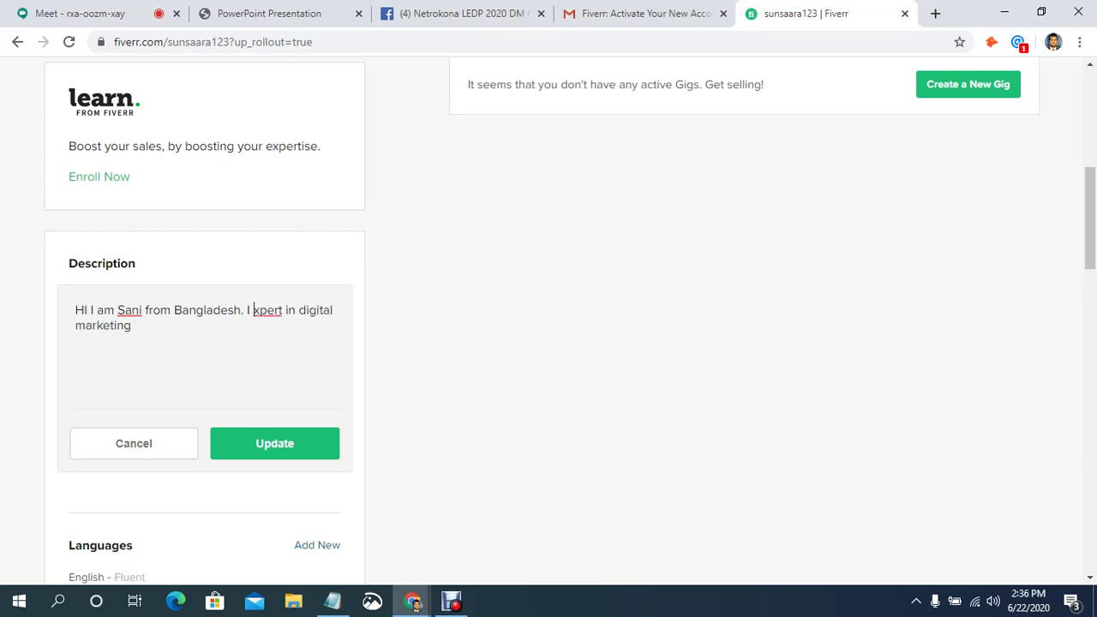
{"action": "type", "text": "have "}
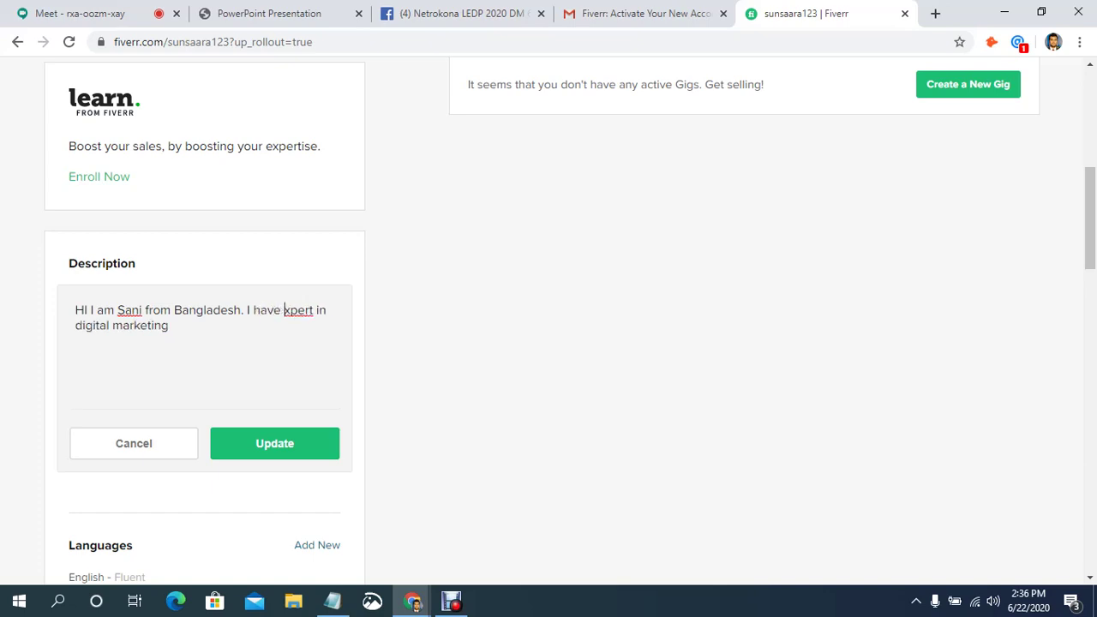
{"action": "type", "text": "ex"}
{"action": "key", "text": "BackSpace"}
{"action": "left_click", "coordinate": [321, 311]}
{"action": "key", "text": "BackSpace"}
{"action": "key", "text": "BackSpace"}
{"action": "key", "text": "BackSpace"}
{"action": "key", "text": "BackSpace"}
{"action": "type", "text": "rien"}
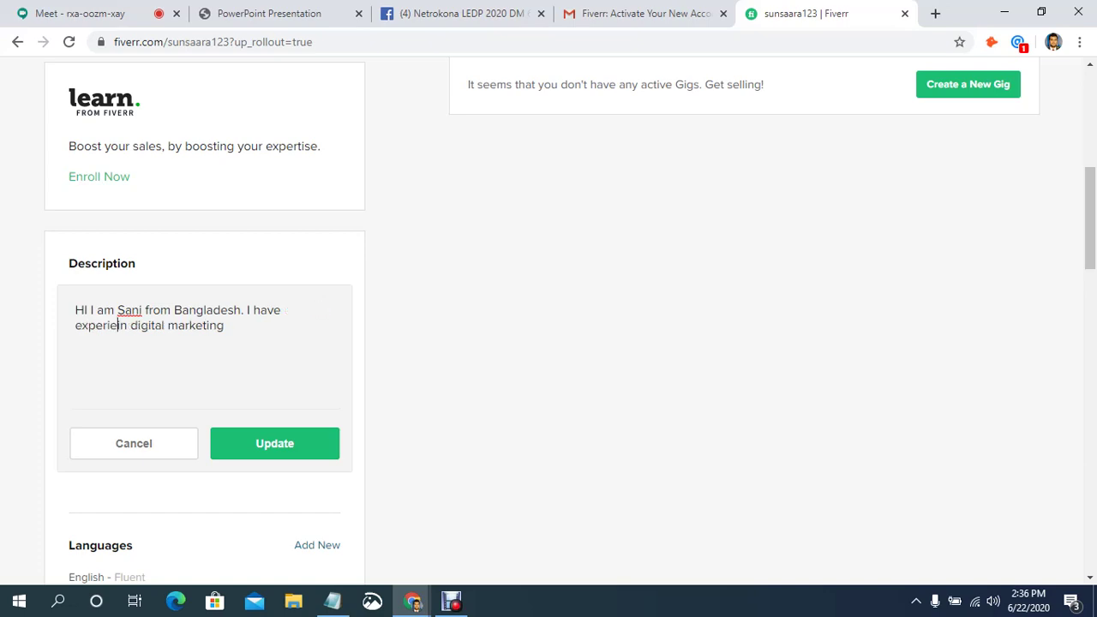
{"action": "type", "text": "ce"}
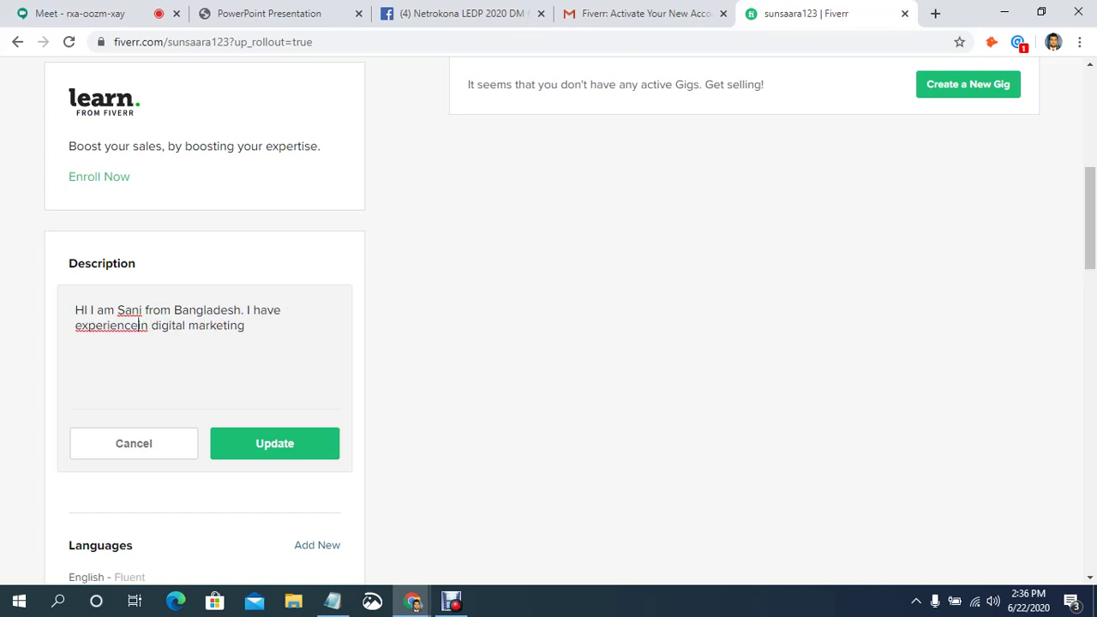
{"action": "type", "text": " more "}
{"action": "type", "text": "than 3"}
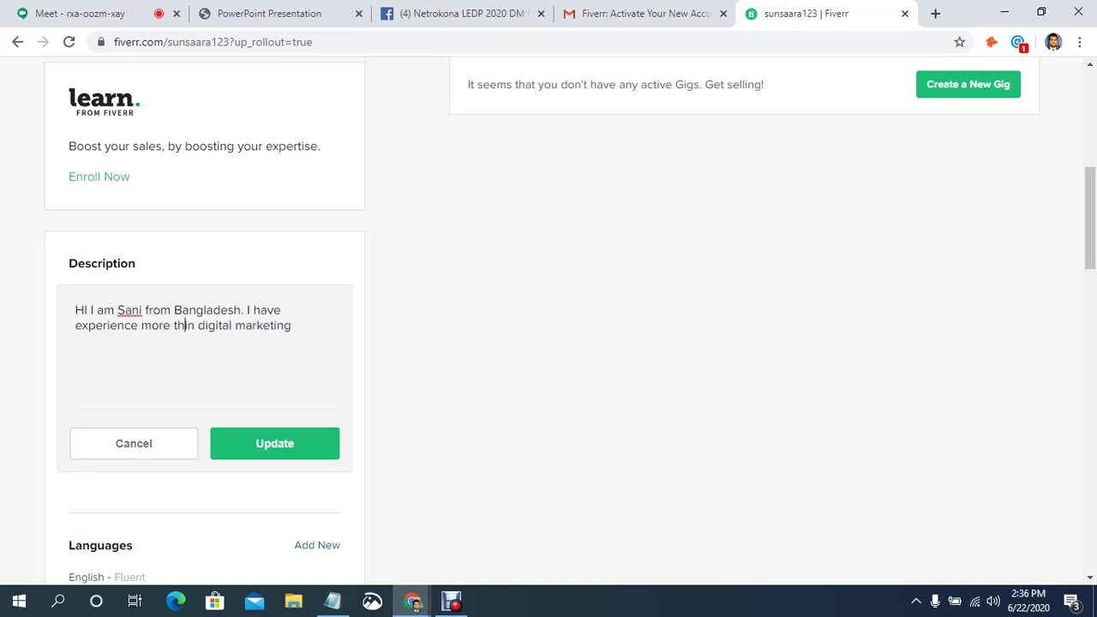
{"action": "type", "text": " years"}
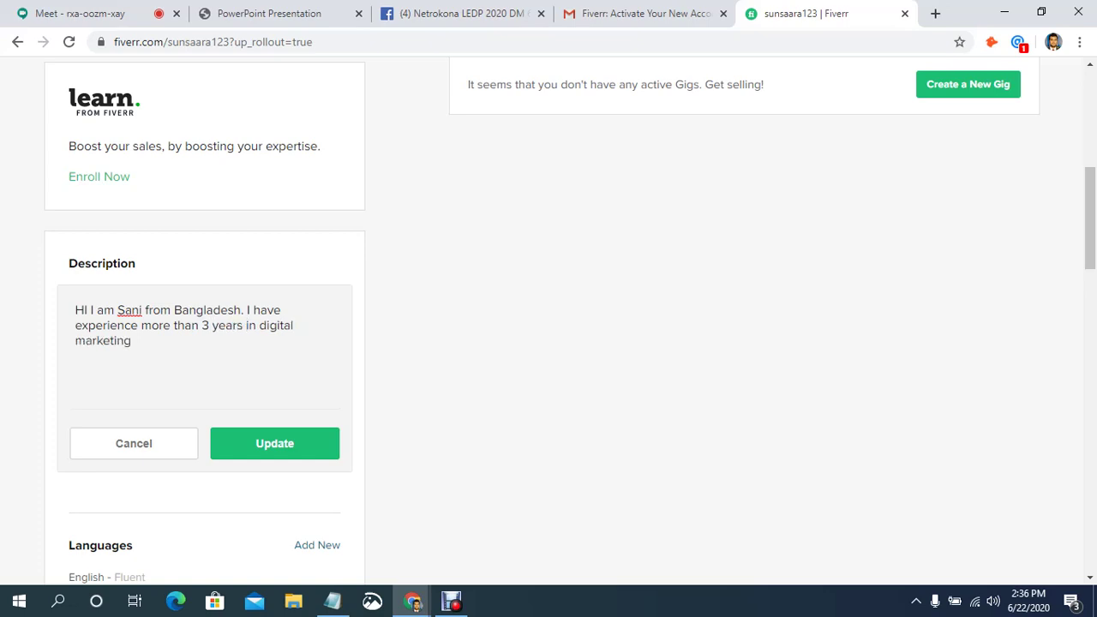
- Append 'I work both offline and online. I am always ready to fulfill my clients expectation.' and update
{"action": "left_click", "coordinate": [133, 340]}
{"action": "type", "text": "I work both offline an"}
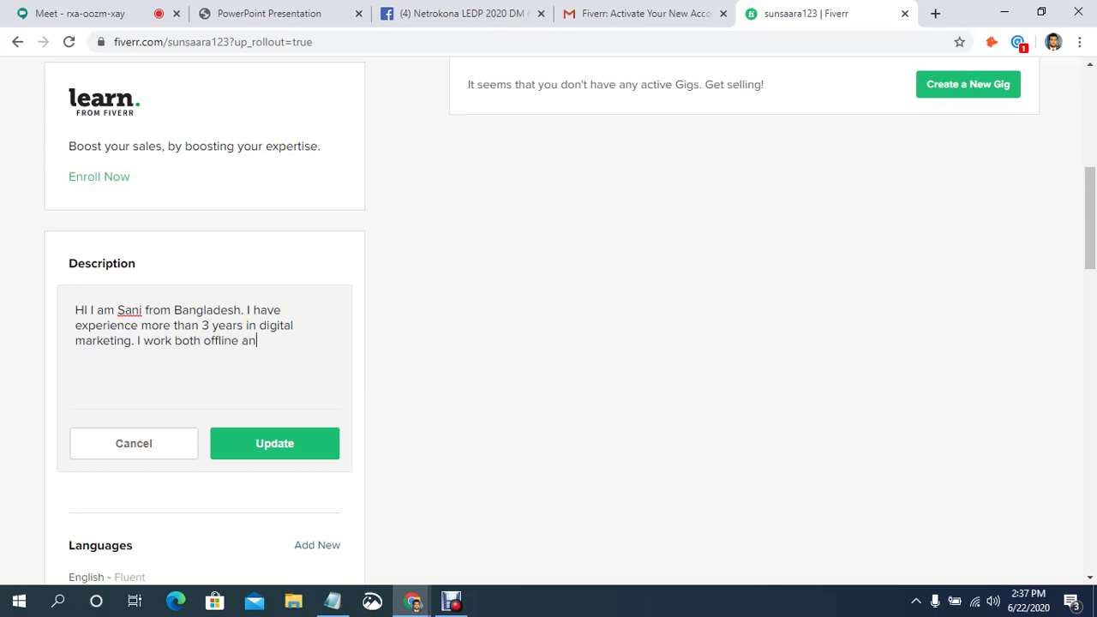
{"action": "type", "text": "d online"}
{"action": "key", "text": "BackSpace"}
{"action": "key", "text": "BackSpace"}
{"action": "key", "text": "BackSpace"}
{"action": "type", "text": "line. I am always rea"}
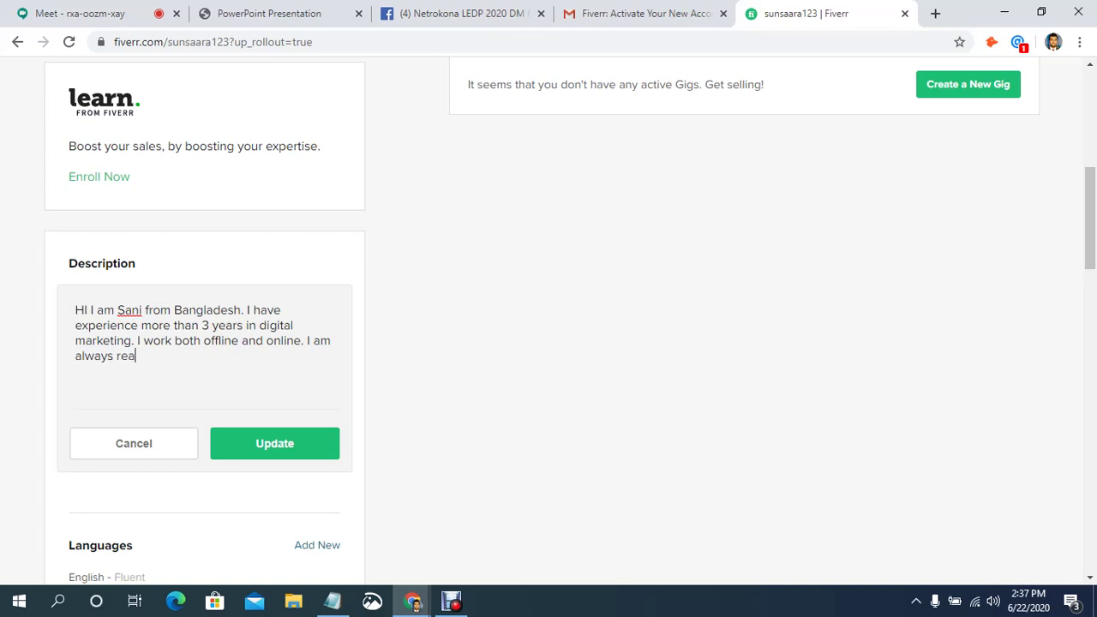
{"action": "type", "text": "dy to fulfill my clients"}
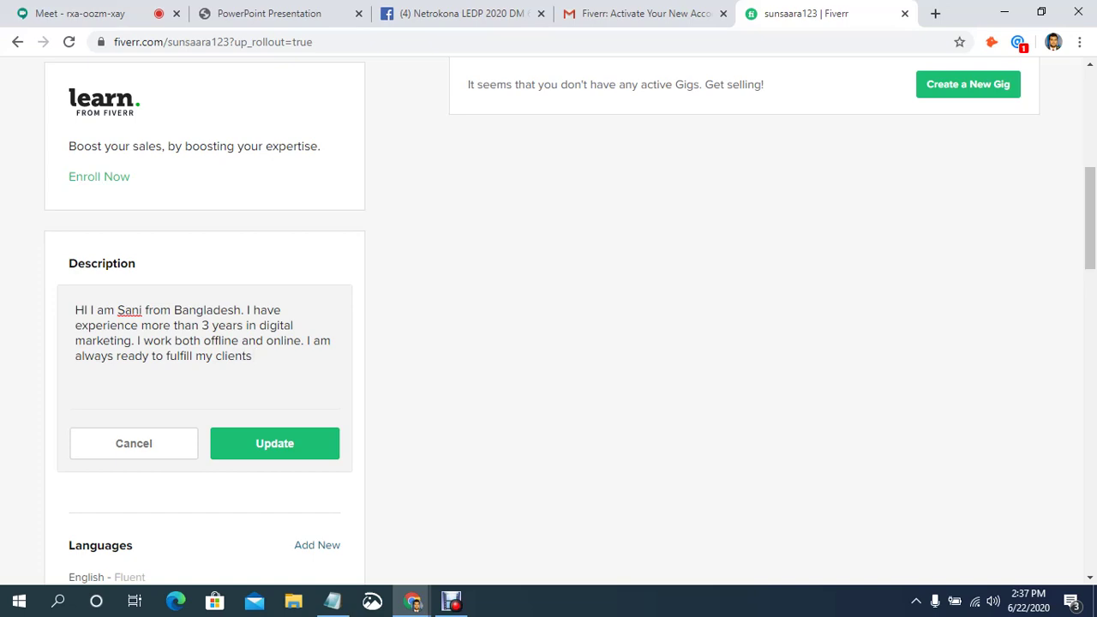
{"action": "type", "text": "expectastion"}
{"action": "key", "text": "BackSpace"}
{"action": "key", "text": "BackSpace"}
{"action": "key", "text": "BackSpace"}
{"action": "key", "text": "BackSpace"}
{"action": "key", "text": "BackSpace"}
{"action": "type", "text": "tion."}
{"action": "left_click", "coordinate": [335, 434]}
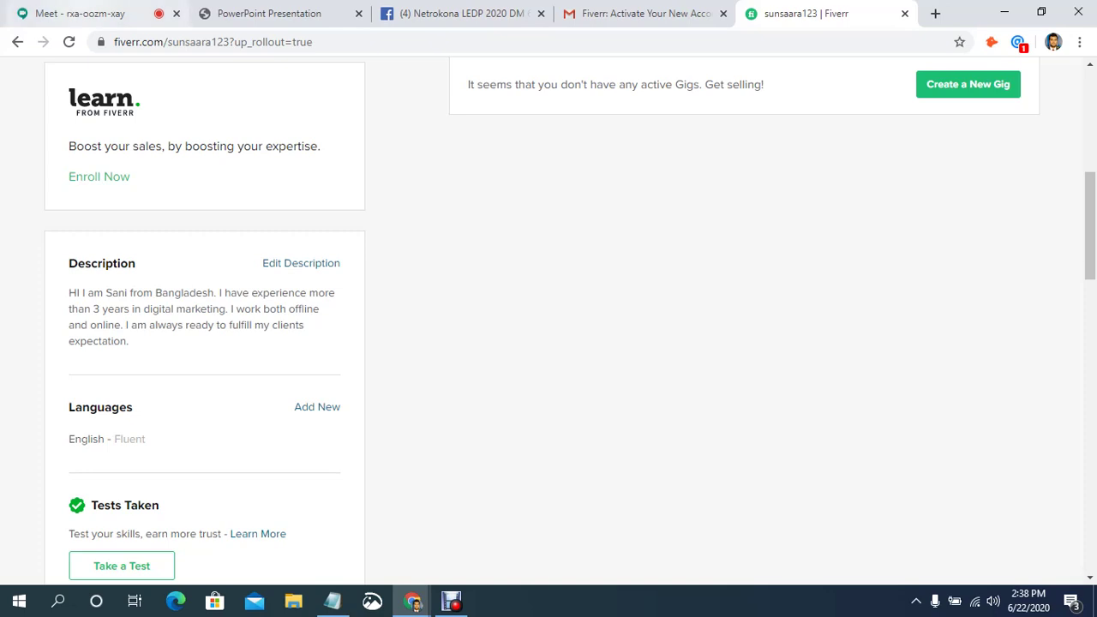
{"action": "key", "text": "ctrl+1"}
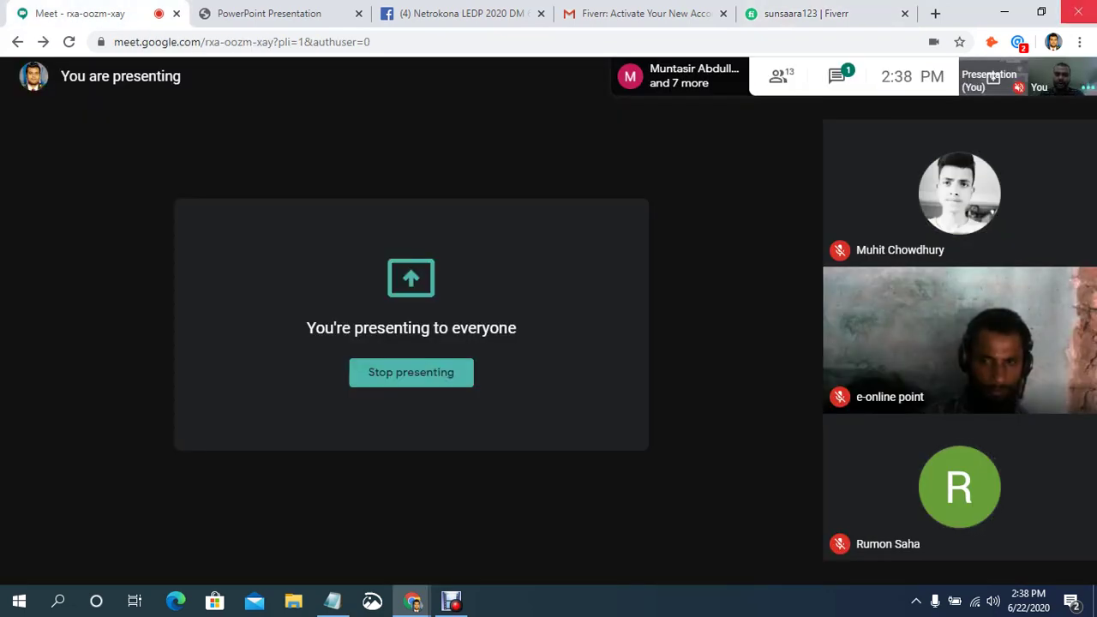
{"action": "left_click", "coordinate": [837, 76]}
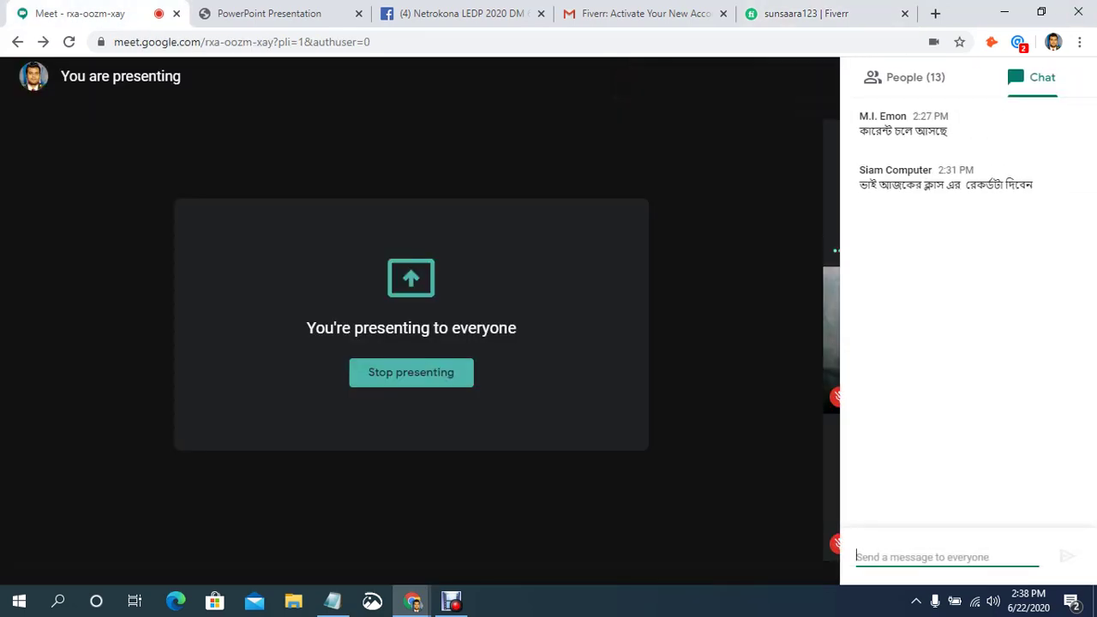
{"action": "key", "text": "ctrl+5"}
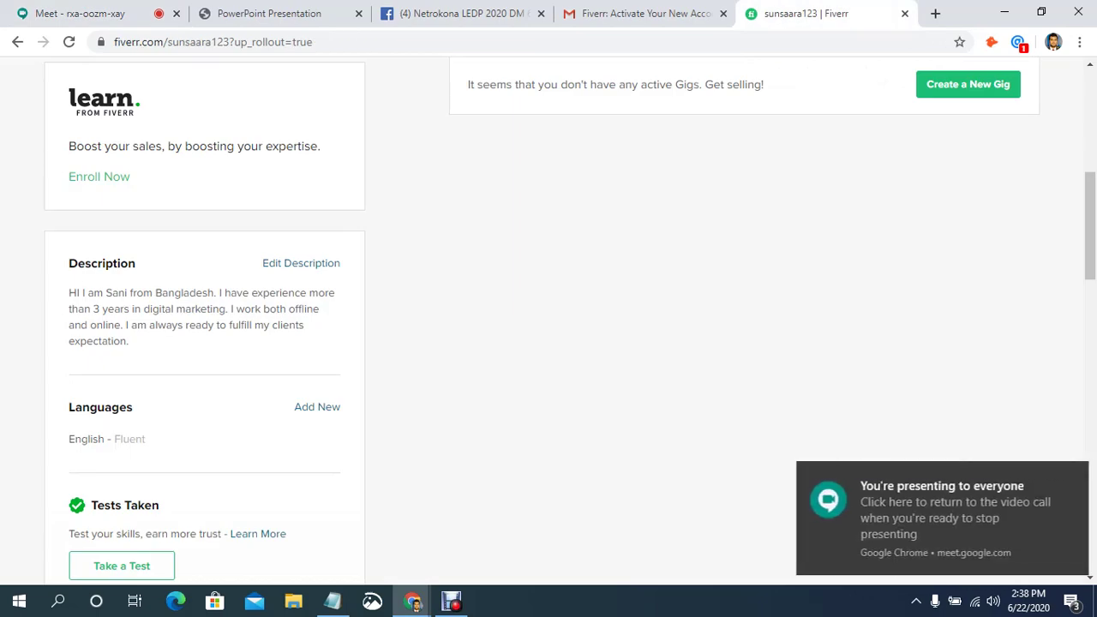
- Return to the top of the profile and start choosing a profile photo from the avatar
{"action": "scroll", "coordinate": [548, 317], "scroll_direction": "down", "scroll_amount": 10}
{"action": "scroll", "coordinate": [549, 322], "scroll_direction": "down", "scroll_amount": 3}
{"action": "scroll", "coordinate": [549, 322], "scroll_direction": "up", "scroll_amount": 15}
{"action": "scroll", "coordinate": [201, 239], "scroll_direction": "up", "scroll_amount": 2}
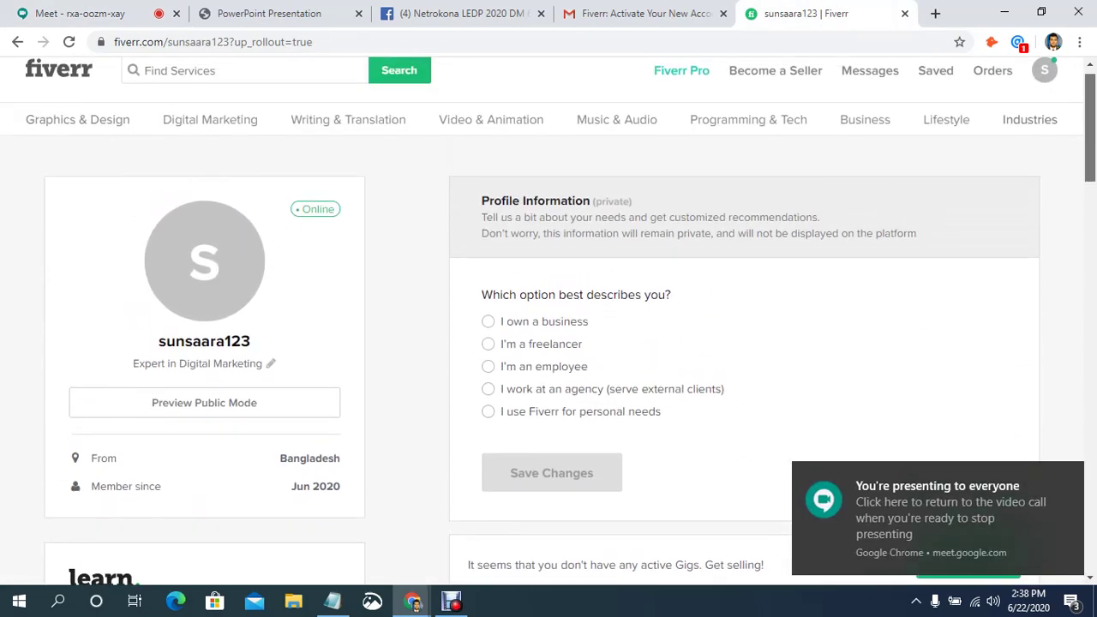
{"action": "left_click", "coordinate": [202, 239]}
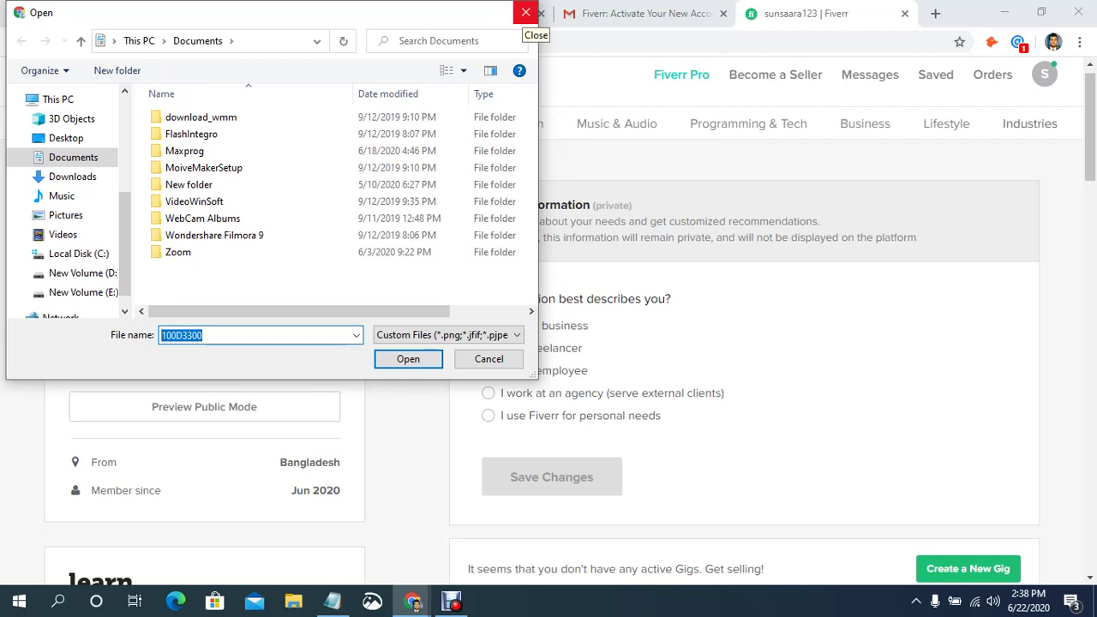
{"action": "left_click", "coordinate": [525, 12]}
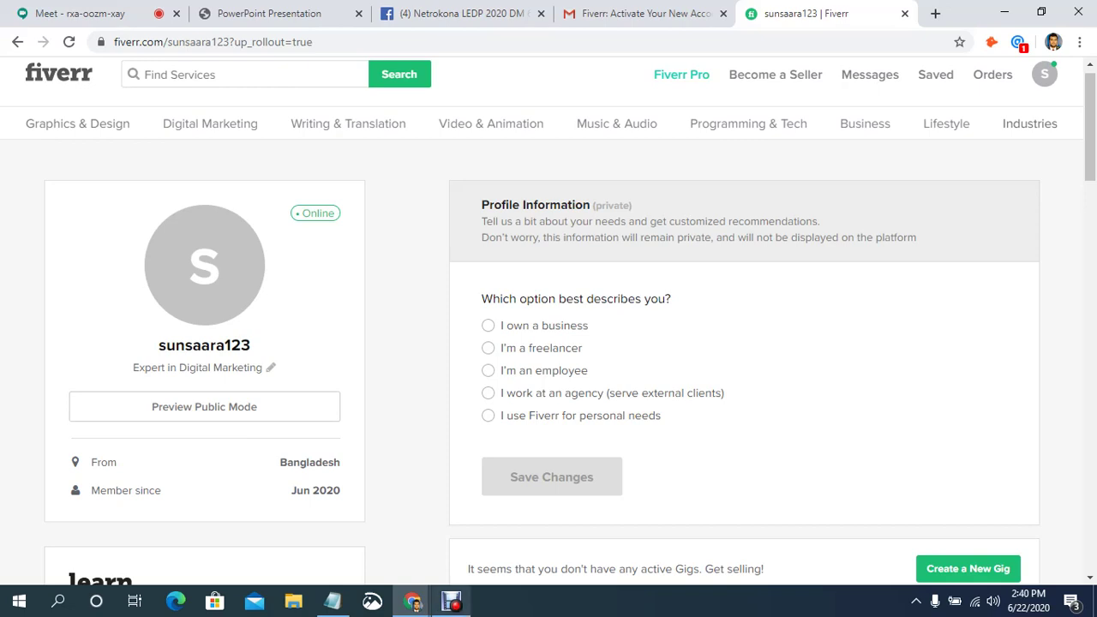
{"action": "mouse_move", "coordinate": [452, 602]}
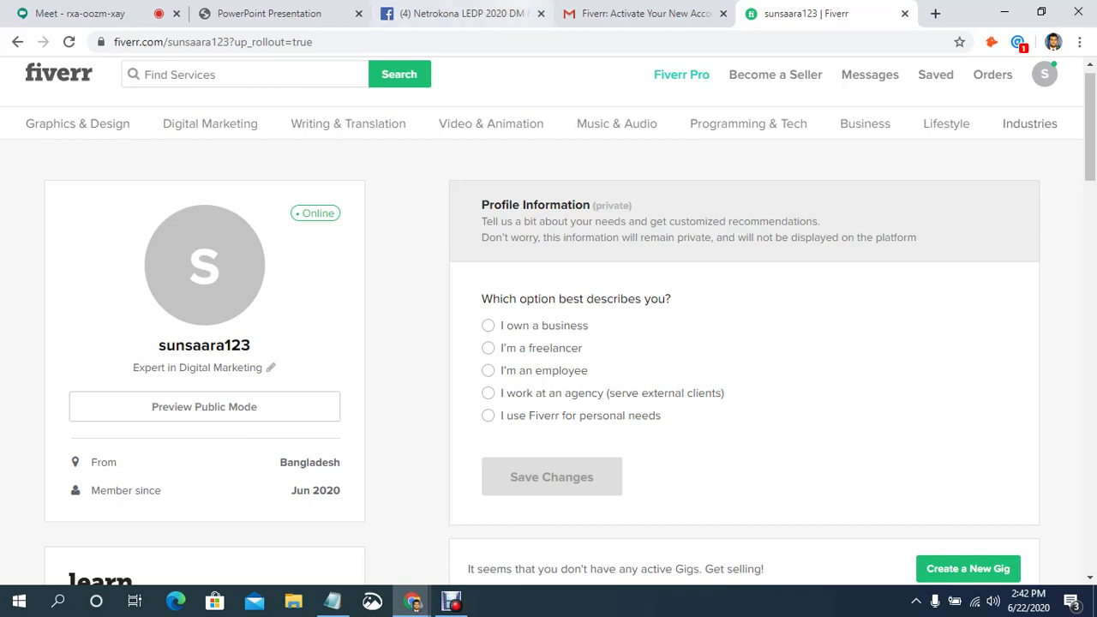
- Switch to the Facebook group tab and back to the Fiverr profile tab
{"action": "key", "text": "ctrl+3"}
{"action": "key", "text": "ctrl+5"}
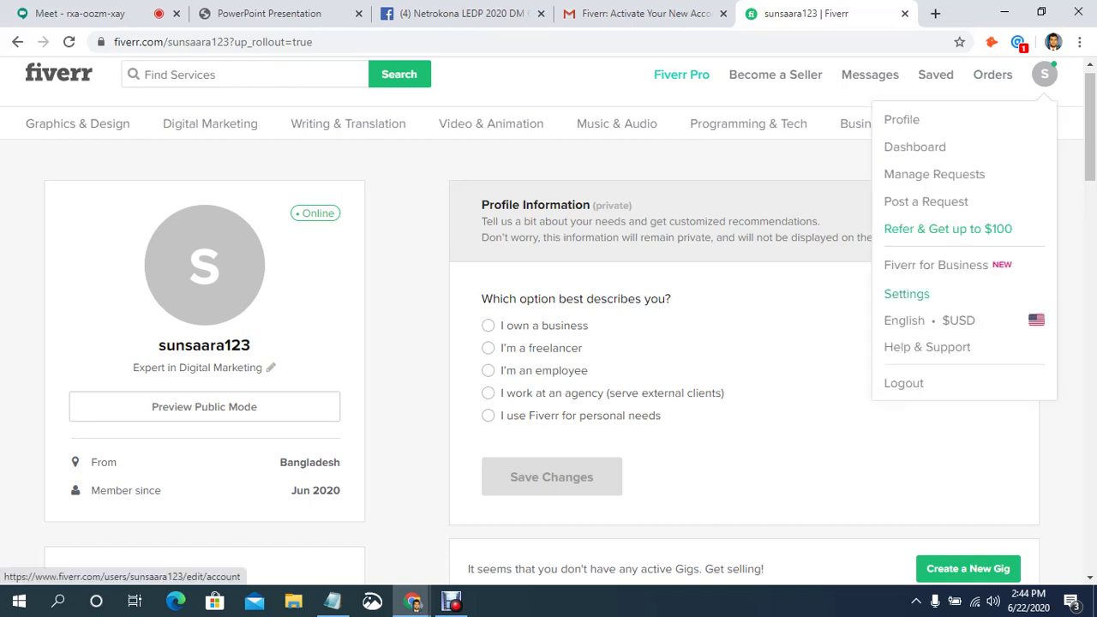
- In account Settings, enter the full name, set Online Status to GO ONLINE, and save changes
{"action": "left_click", "coordinate": [907, 293]}
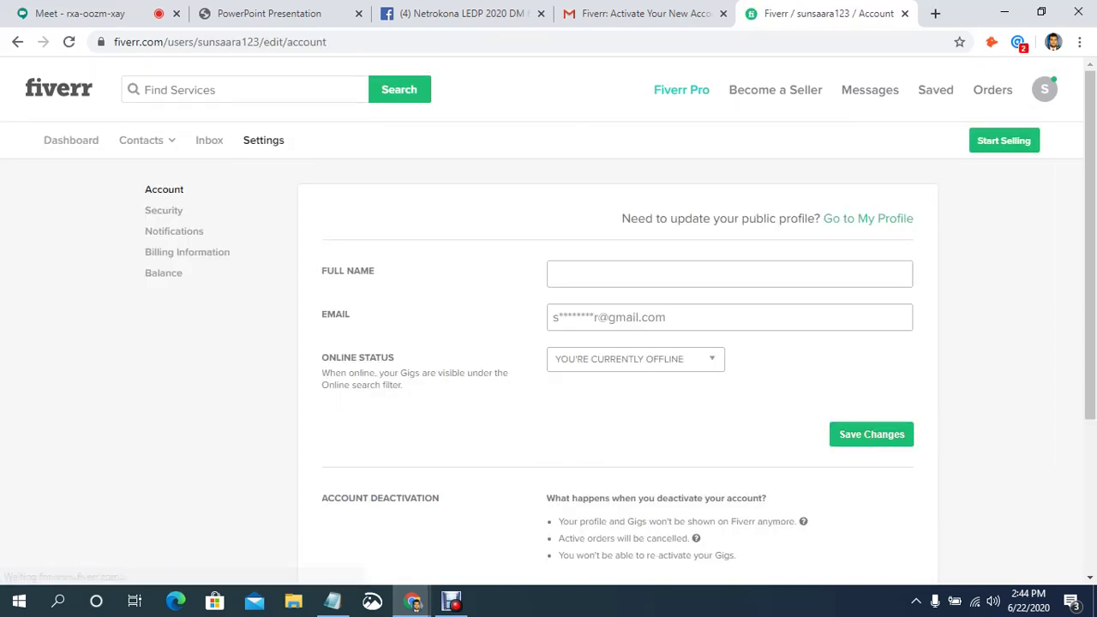
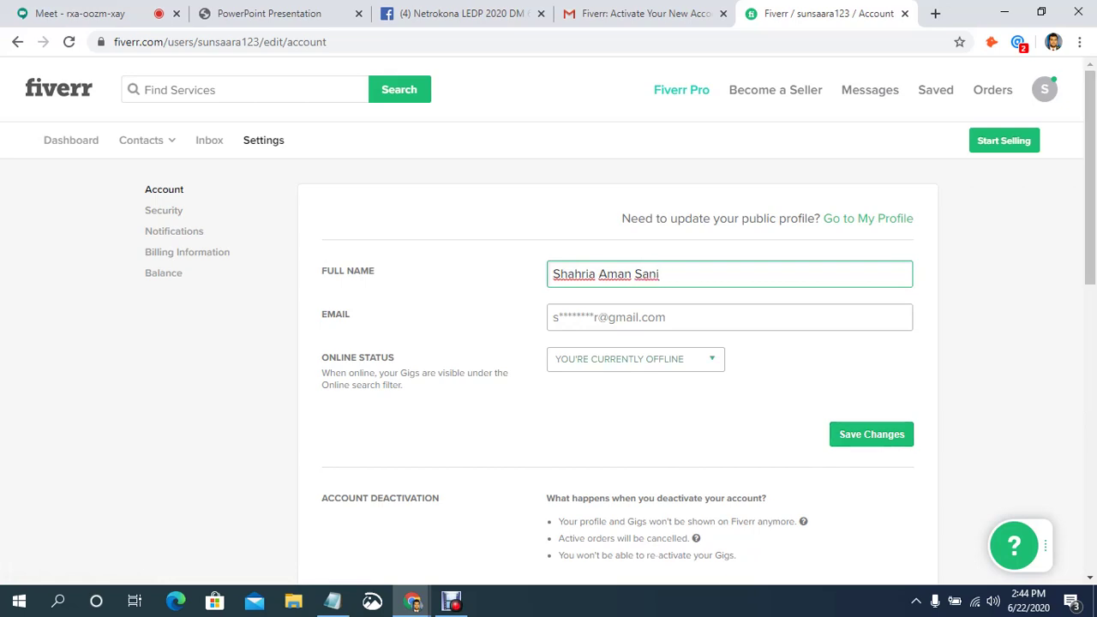
{"action": "left_click", "coordinate": [635, 359]}
{"action": "left_click", "coordinate": [580, 384]}
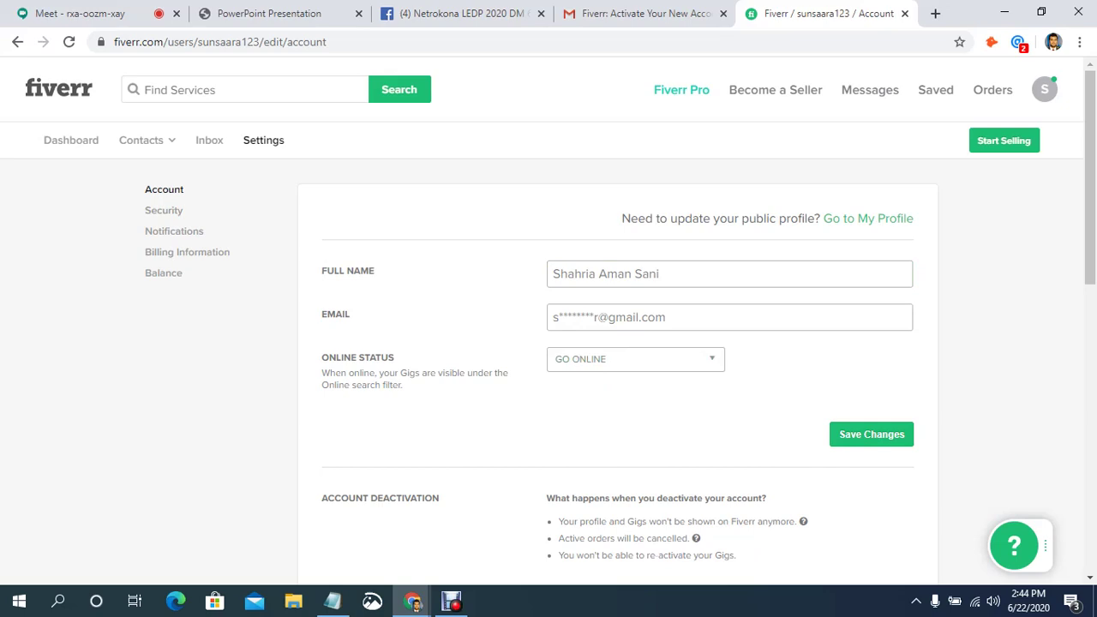
{"action": "left_click", "coordinate": [635, 359]}
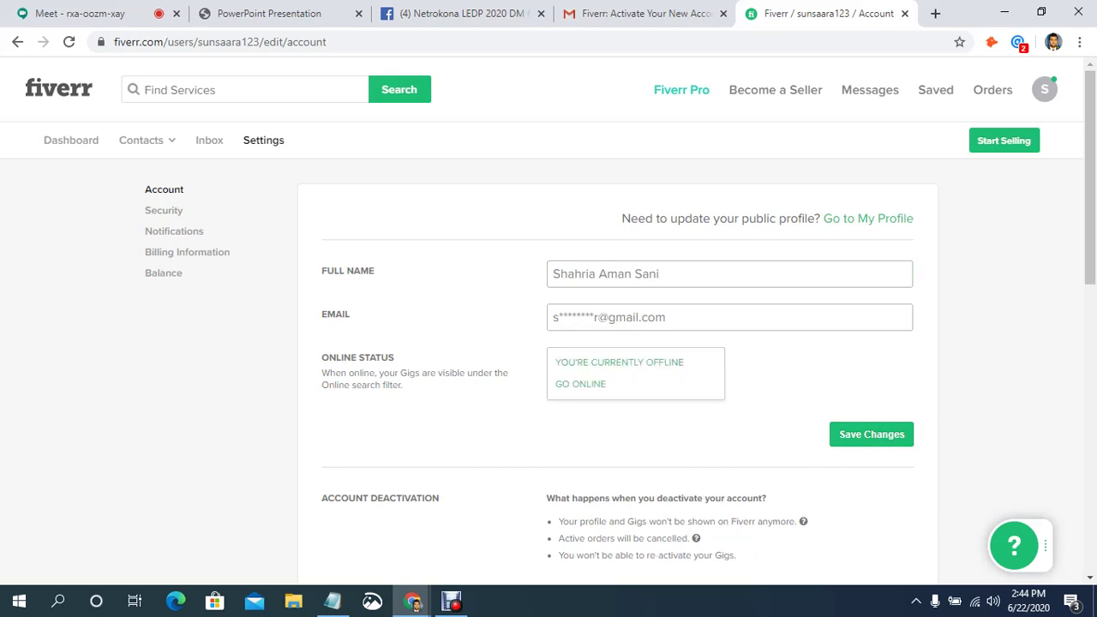
{"action": "left_click", "coordinate": [581, 384]}
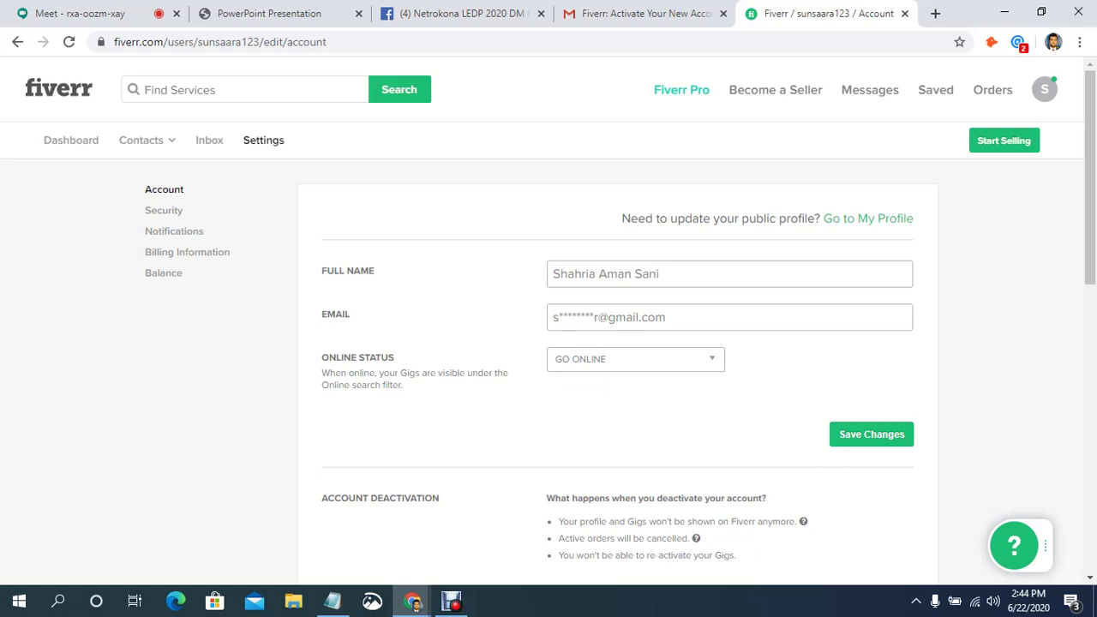
{"action": "scroll", "coordinate": [548, 326], "scroll_direction": "down", "scroll_amount": 1}
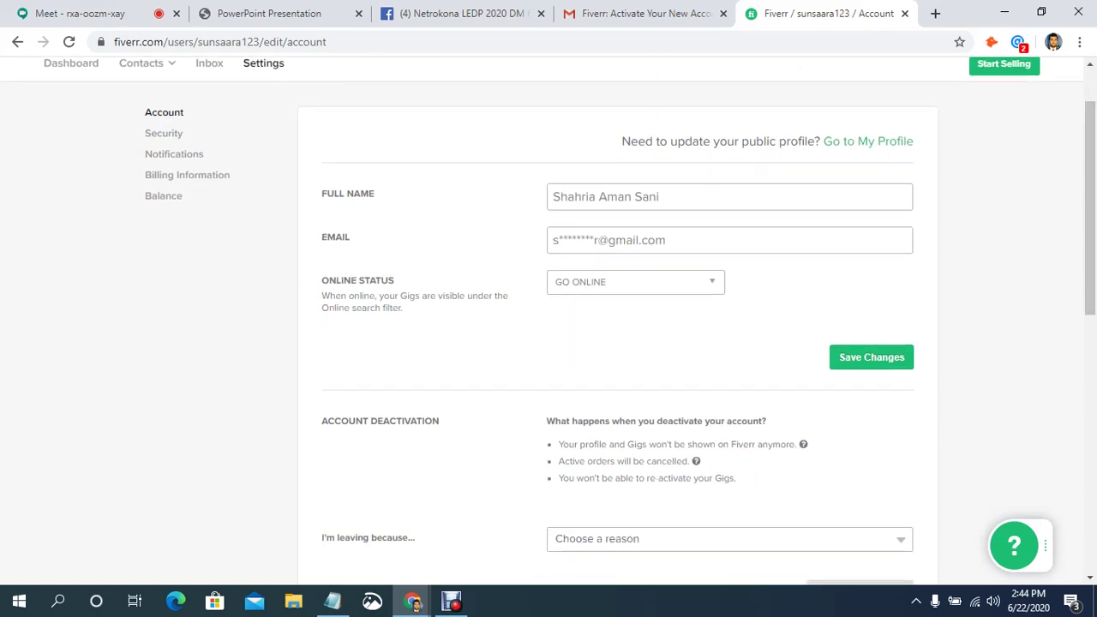
{"action": "left_click", "coordinate": [872, 357]}
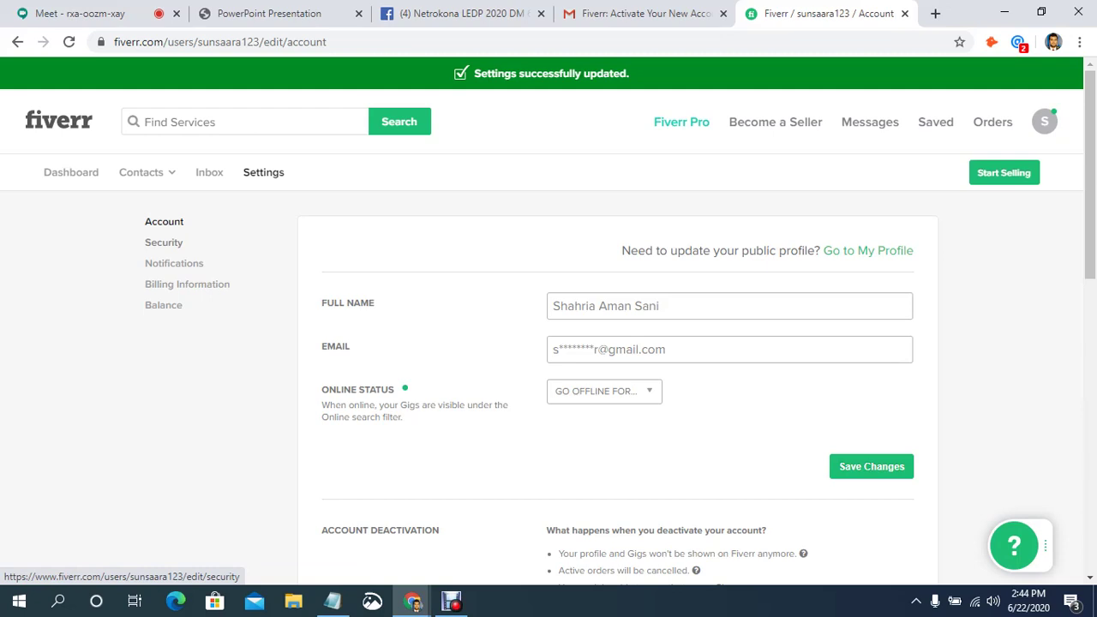
{"action": "left_click", "coordinate": [164, 243]}
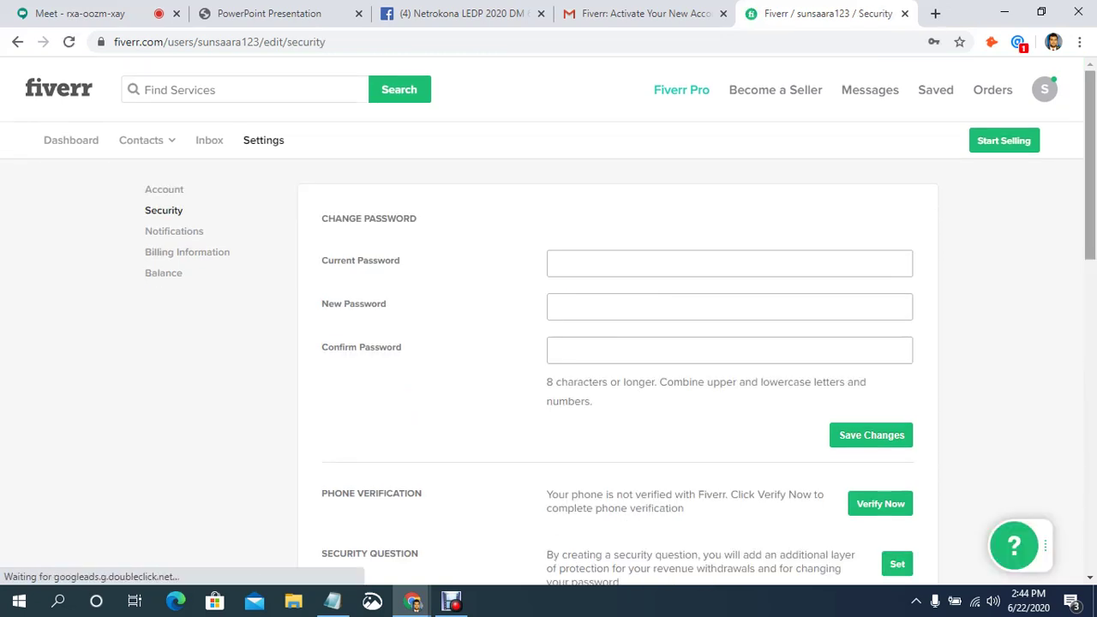
- Start phone verification and fill in the saved phone number, replacing its leading zero with 1
{"action": "scroll", "coordinate": [549, 322], "scroll_direction": "down", "scroll_amount": 2}
{"action": "scroll", "coordinate": [549, 322], "scroll_direction": "up", "scroll_amount": 2}
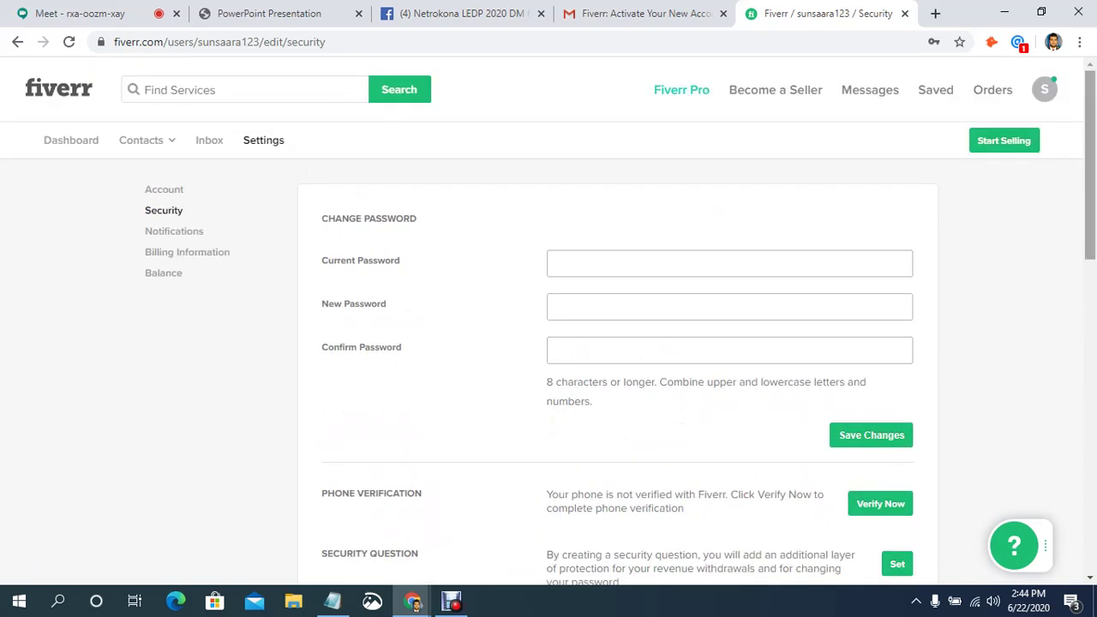
{"action": "scroll", "coordinate": [617, 322], "scroll_direction": "down", "scroll_amount": 3}
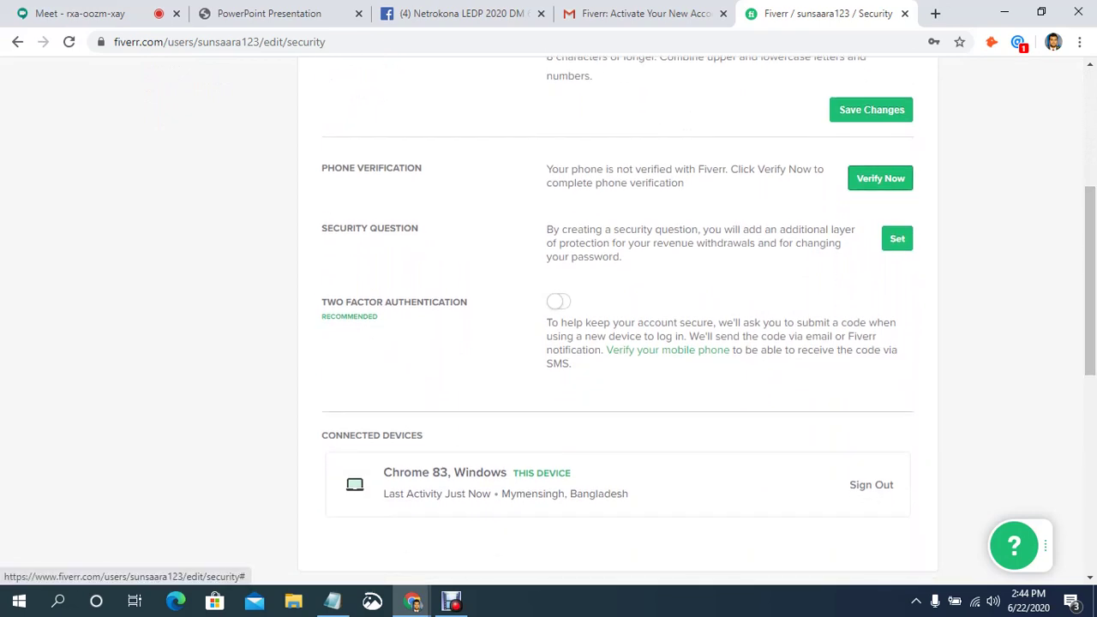
{"action": "left_click", "coordinate": [880, 178]}
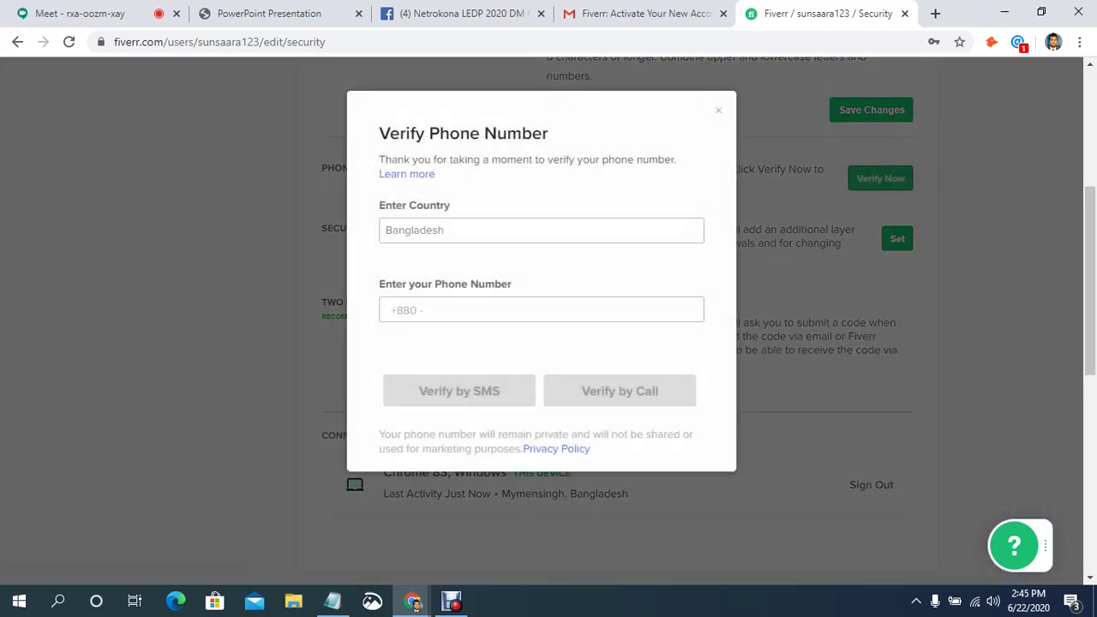
{"action": "left_click", "coordinate": [428, 309]}
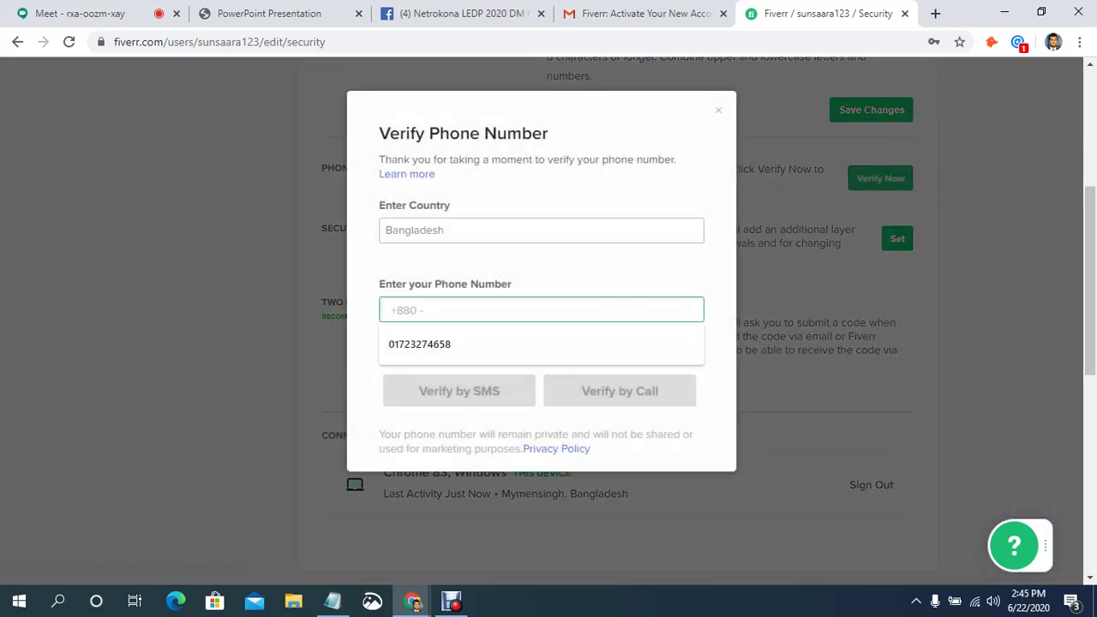
{"action": "key", "text": "Down"}
{"action": "key", "text": "Return"}
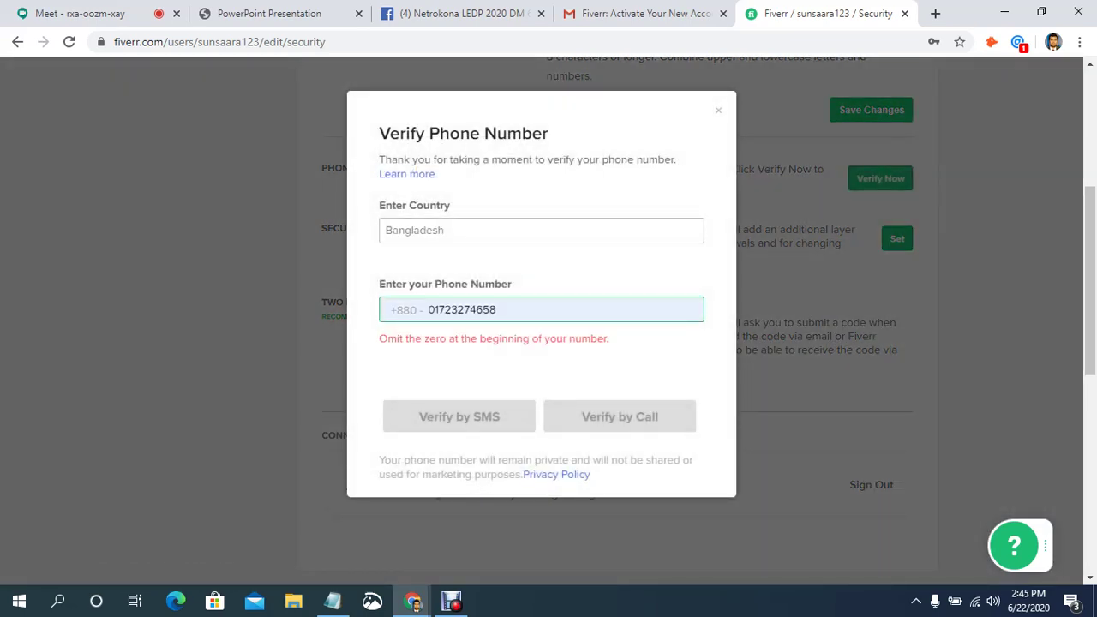
{"action": "left_click", "coordinate": [433, 309]}
{"action": "key", "text": "BackSpace"}
{"action": "type", "text": "1"}
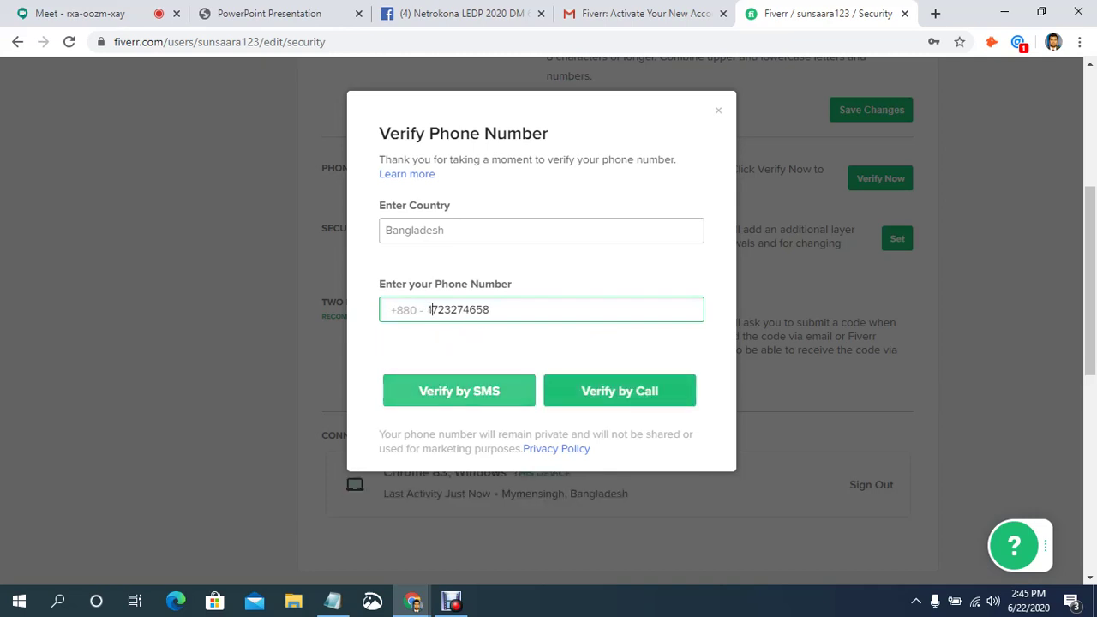
- Request the SMS code and submit the four-digit verification code
{"action": "left_click", "coordinate": [459, 391]}
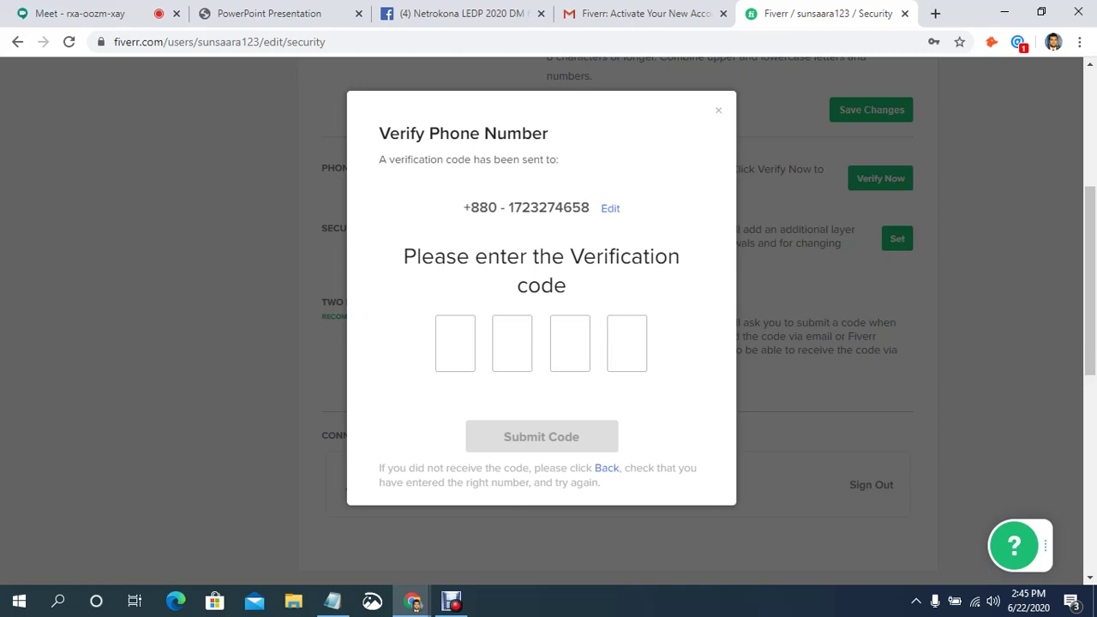
{"action": "left_click", "coordinate": [455, 343]}
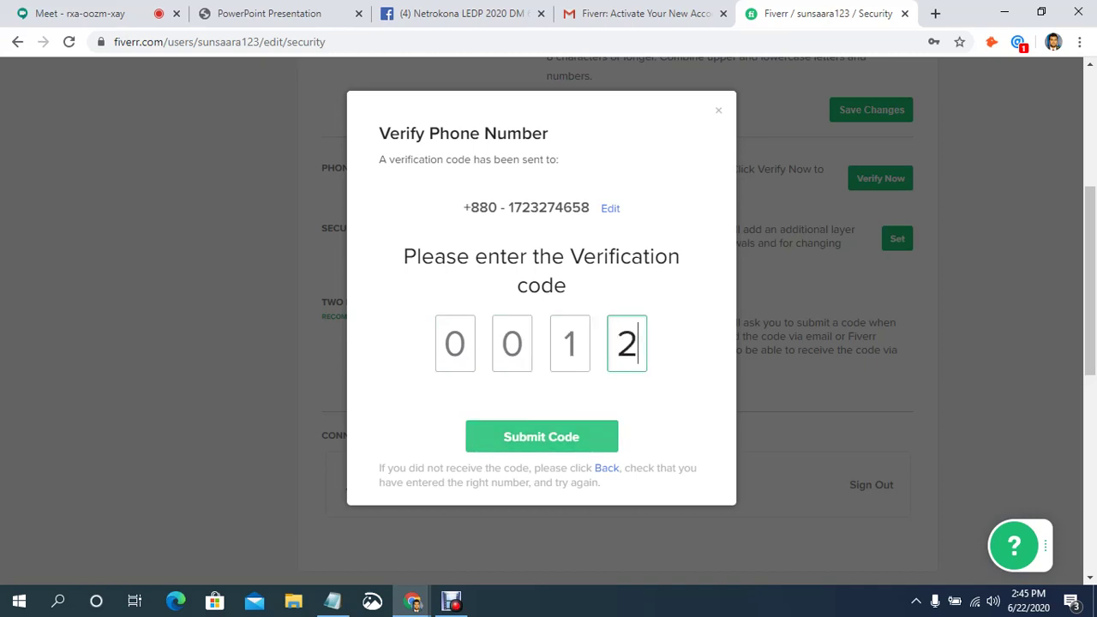
{"action": "key", "text": "Return"}
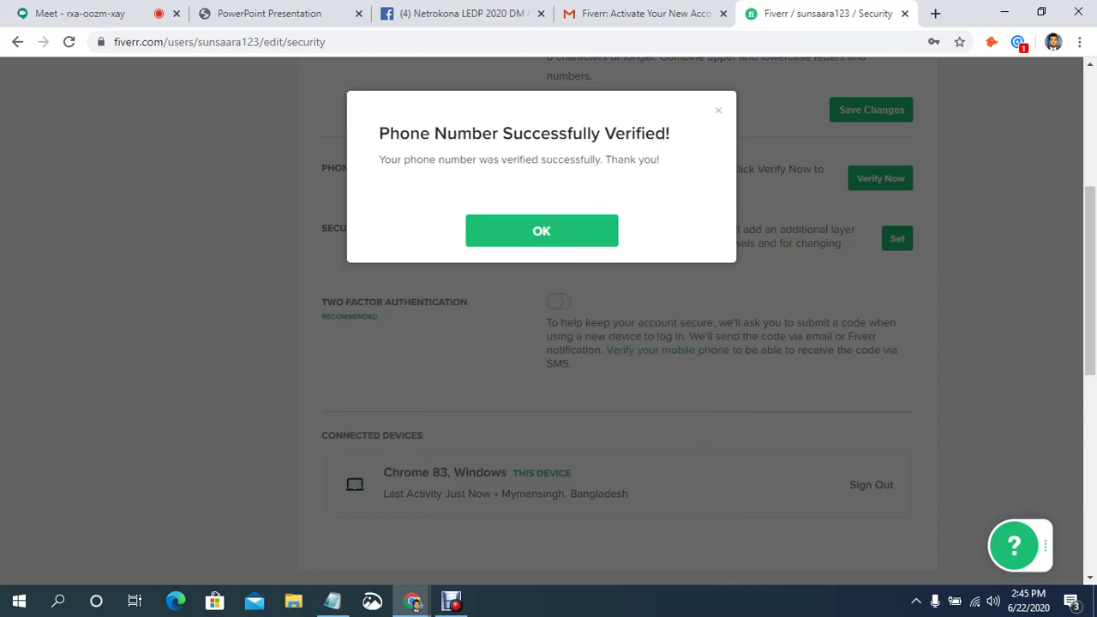
- Dismiss the phone verification success message to reach the Add Security Question form
{"action": "key", "text": "Return"}
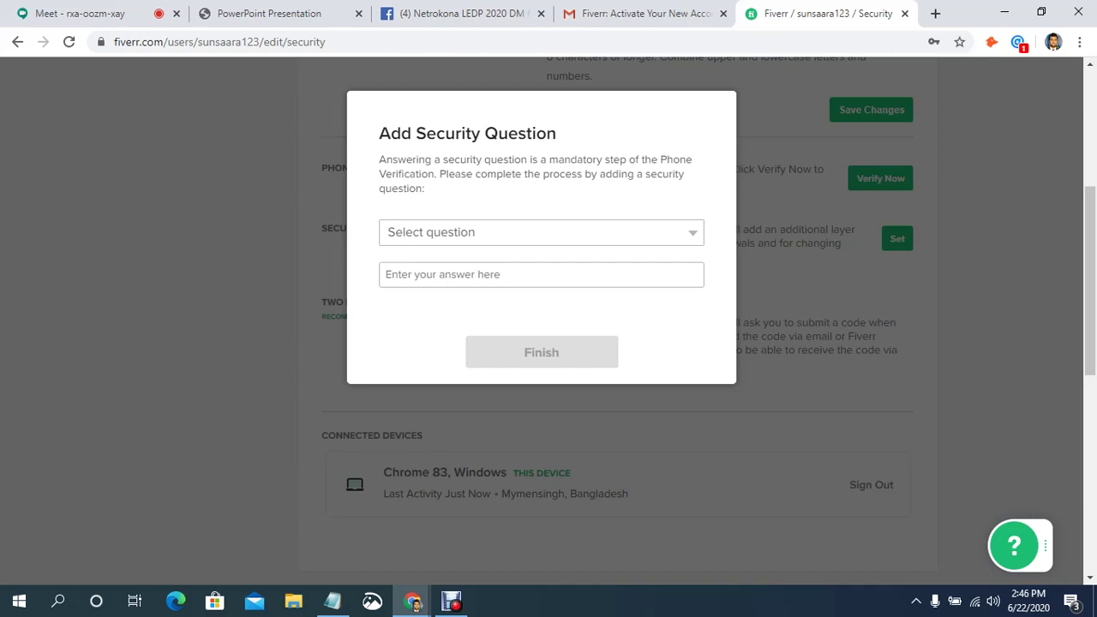
- Choose 'What was the name of your first pet?' as the security question and enter its answer
{"action": "key", "text": "alt+Down"}
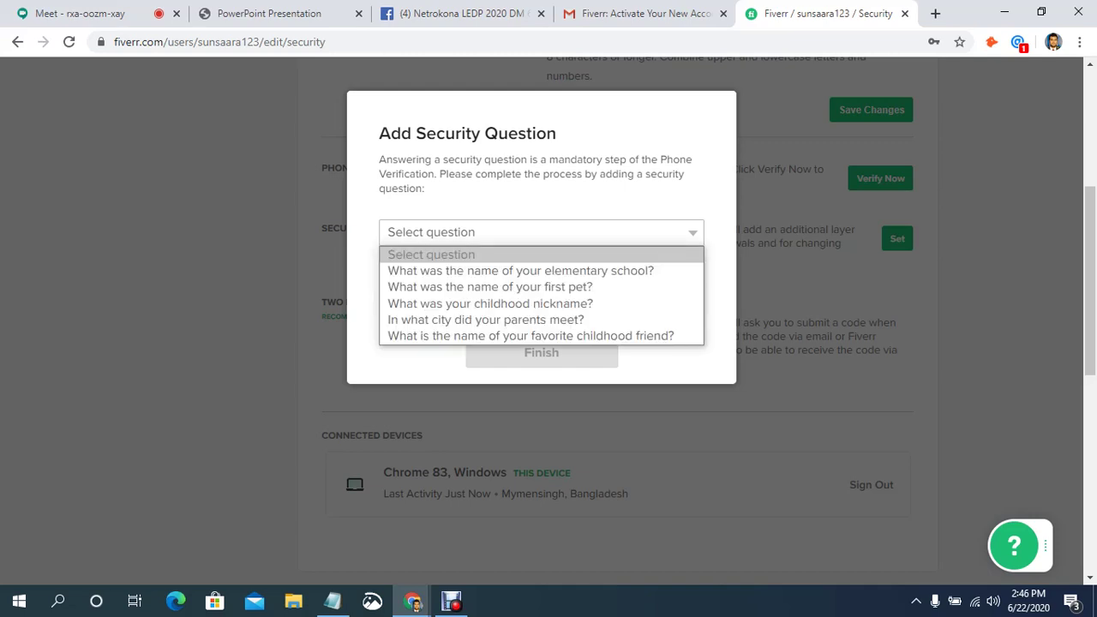
{"action": "key", "text": "Down"}
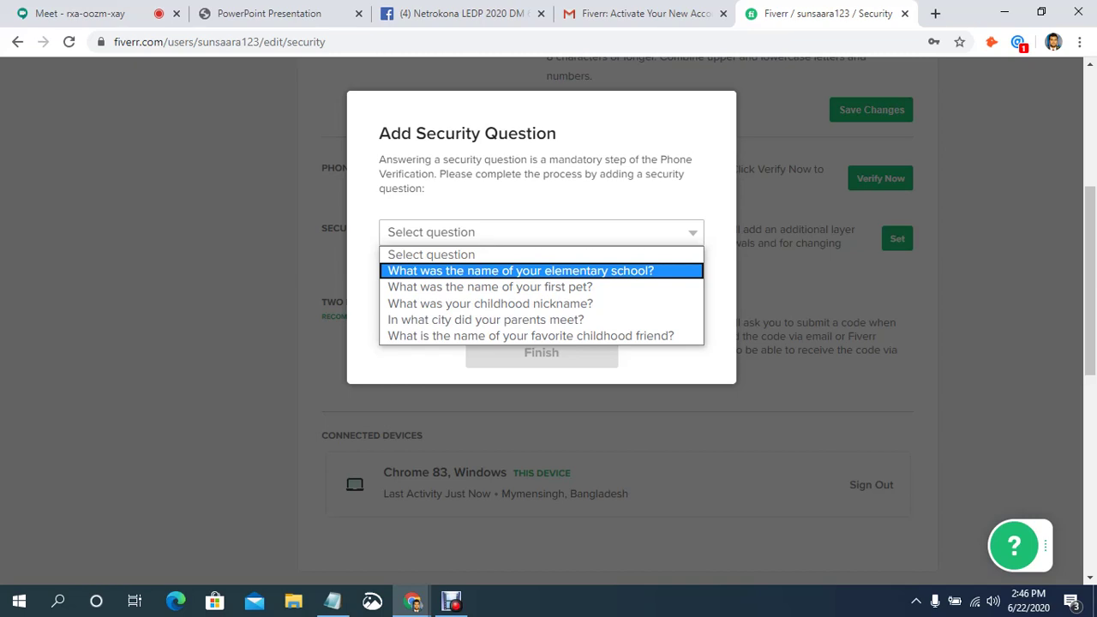
{"action": "key", "text": "Down"}
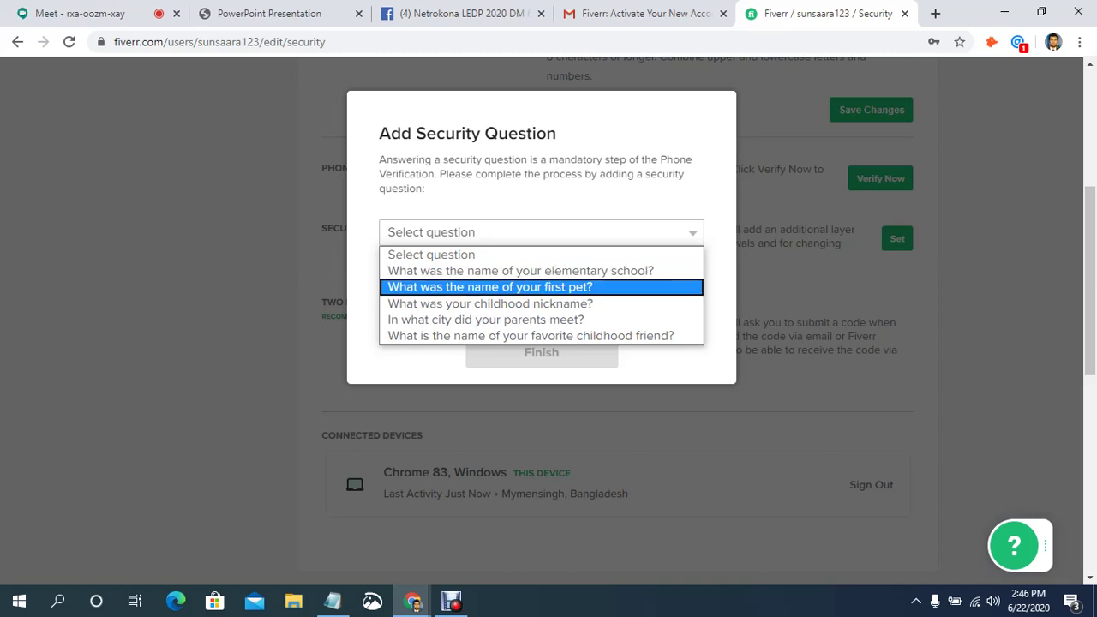
{"action": "key", "text": "Return"}
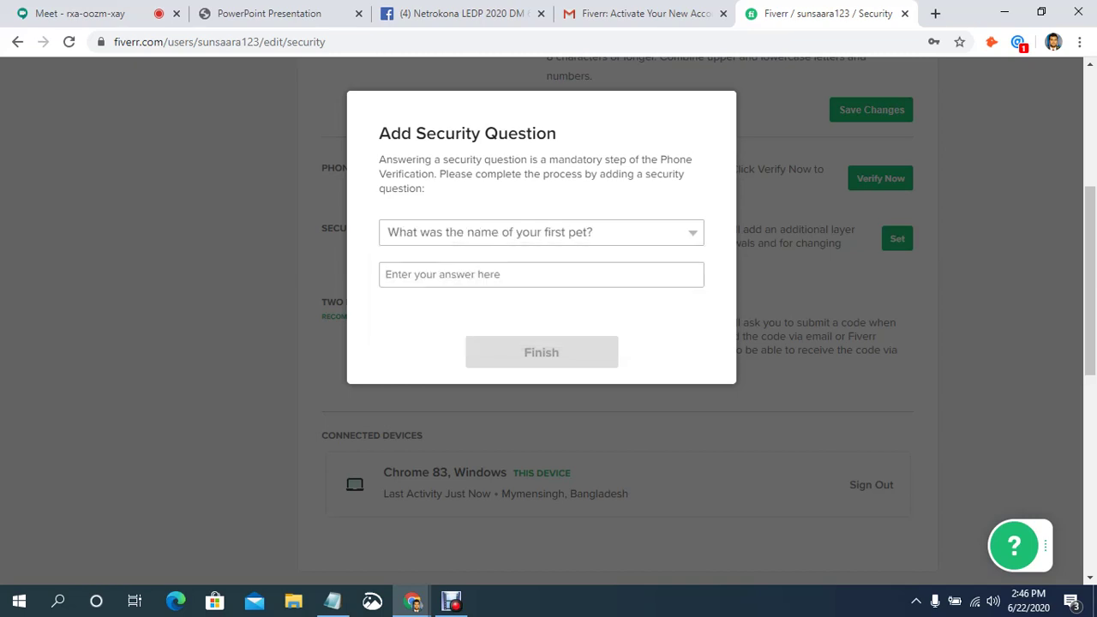
{"action": "left_click", "coordinate": [541, 275]}
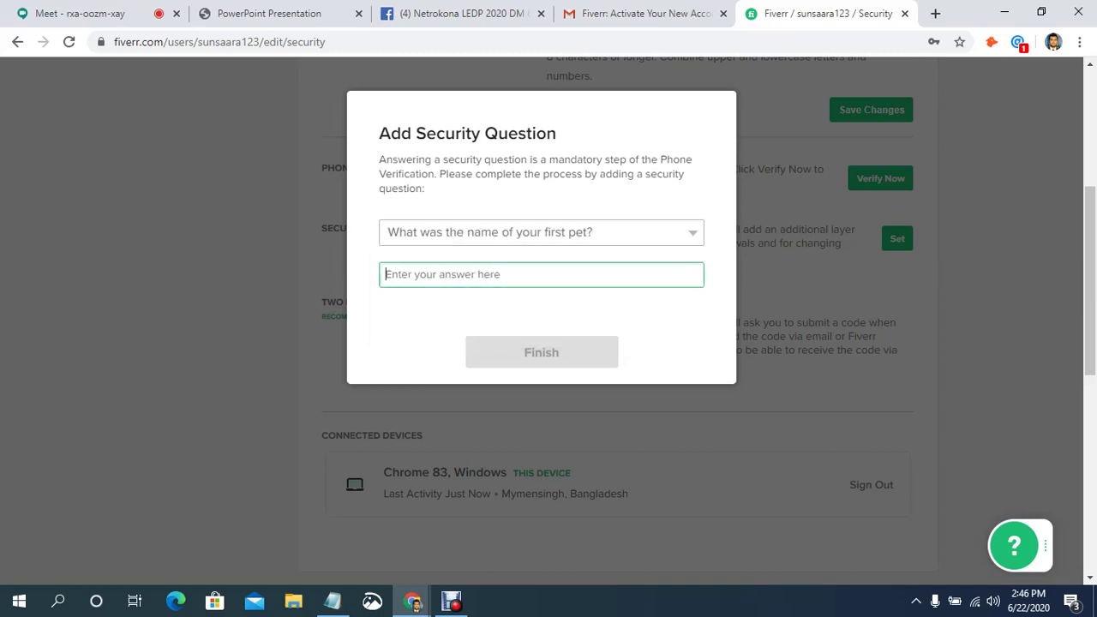
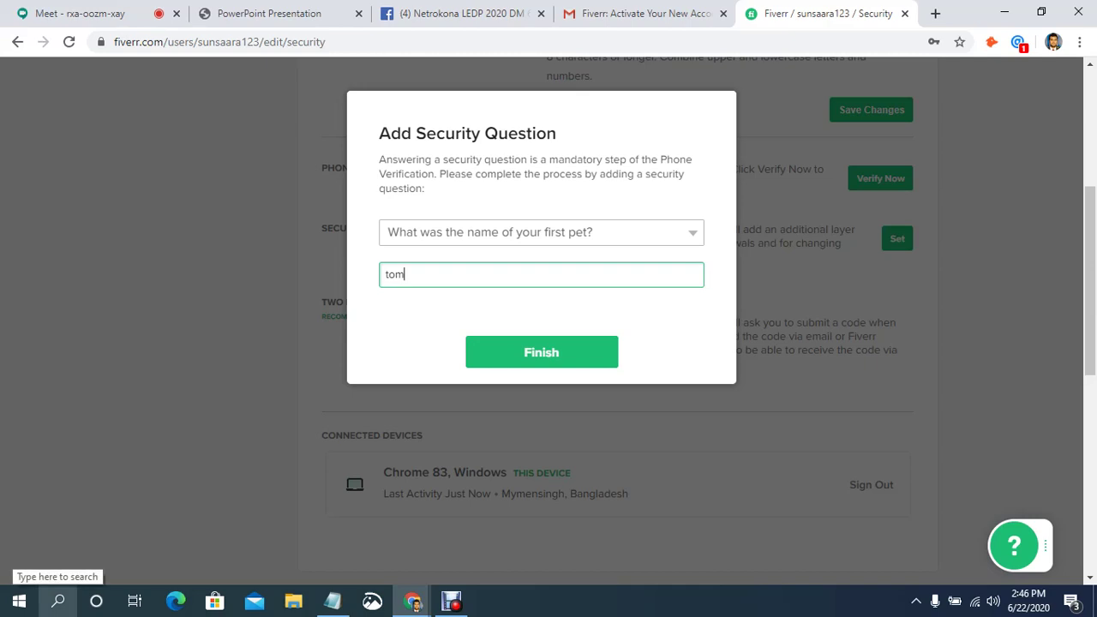
{"action": "left_click", "coordinate": [58, 602]}
- Launch Snipping Tool from Windows search, closing the Snip & Sketch window opened by mistake
{"action": "type", "text": "cmd"}
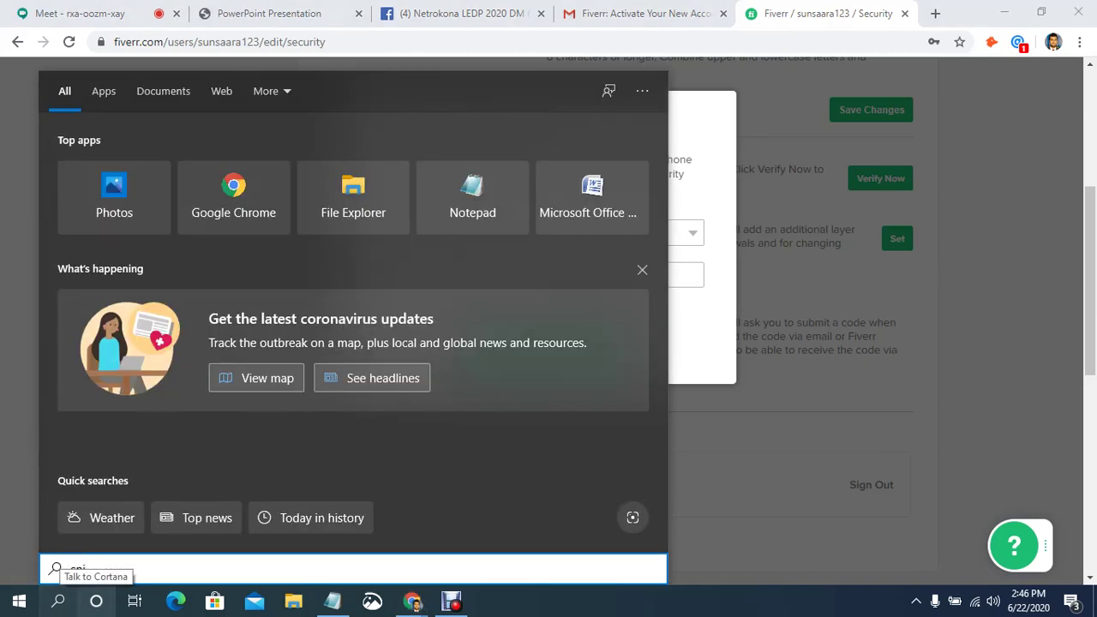
{"action": "type", "text": "ip"}
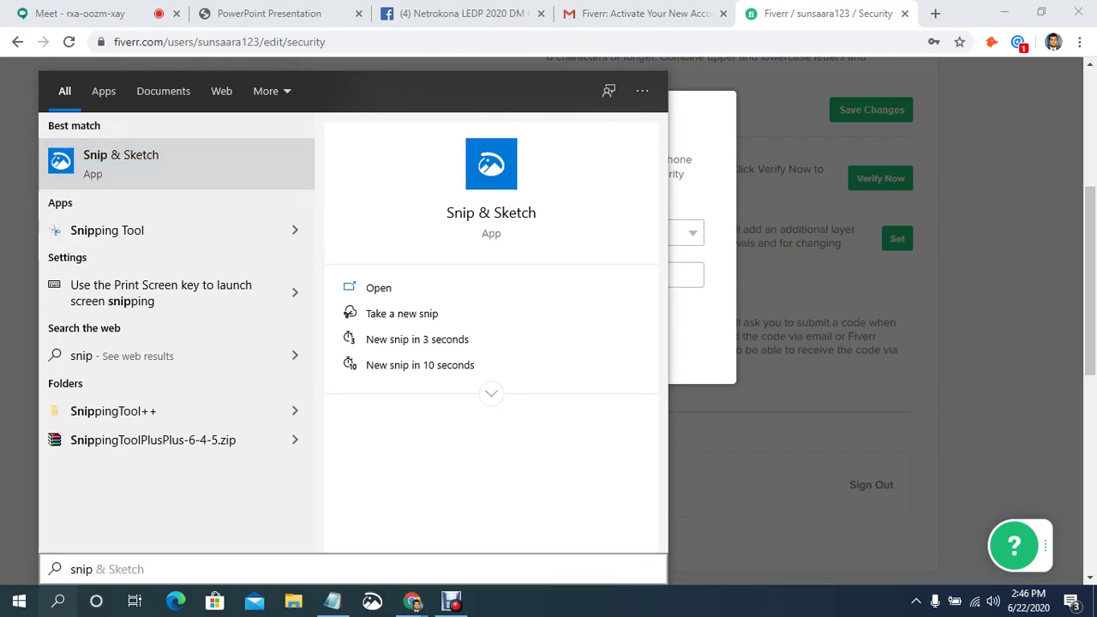
{"action": "key", "text": "Return"}
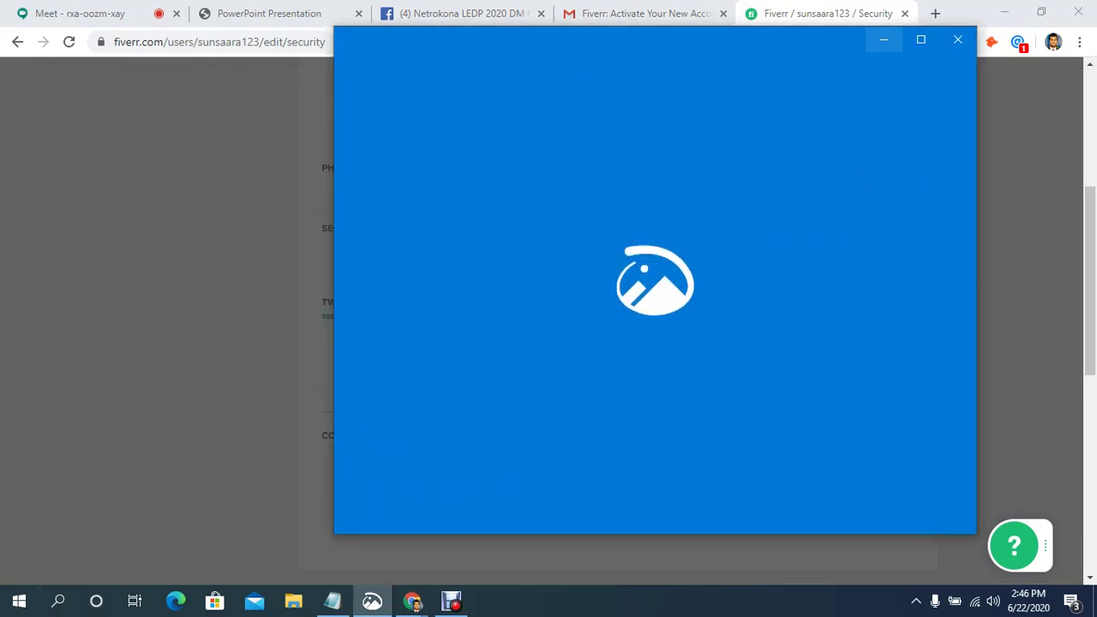
{"action": "left_click", "coordinate": [958, 39]}
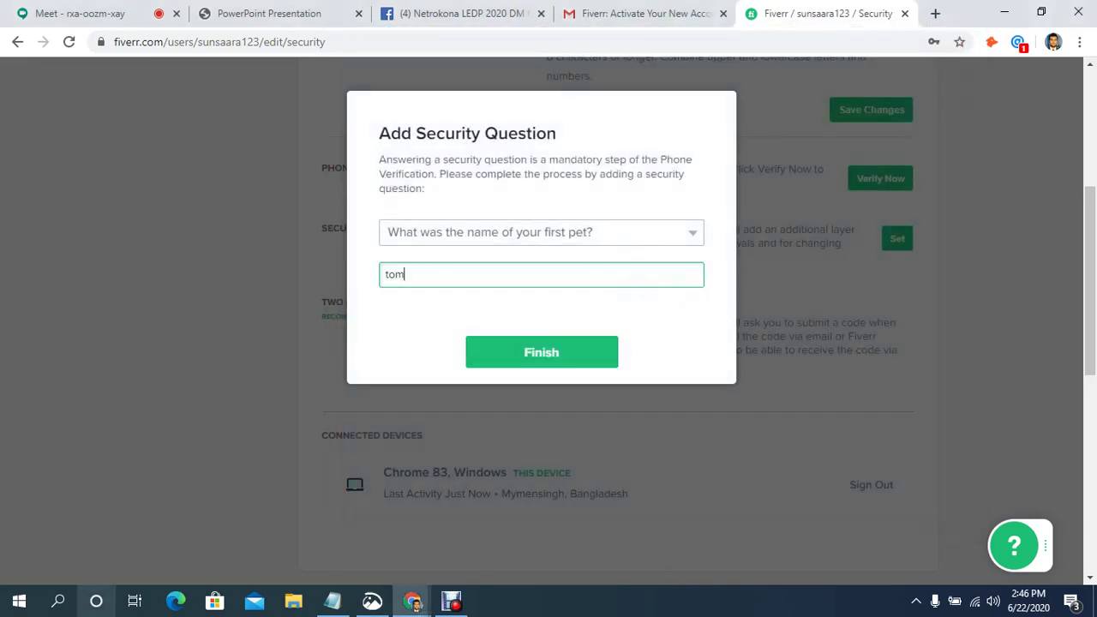
{"action": "left_click", "coordinate": [58, 602]}
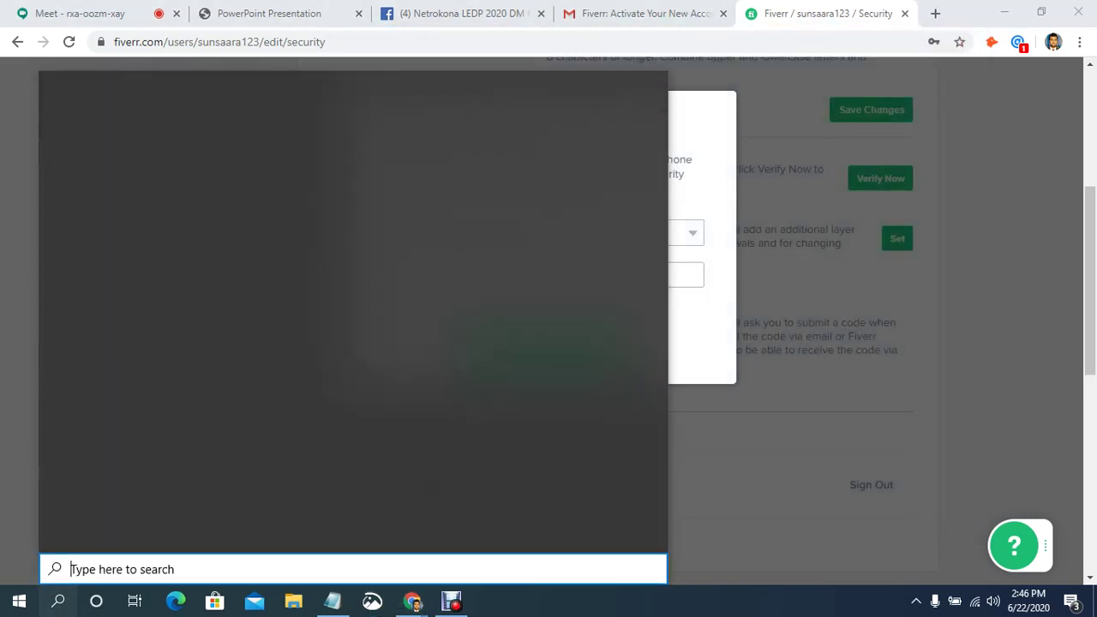
{"action": "type", "text": "snipi"}
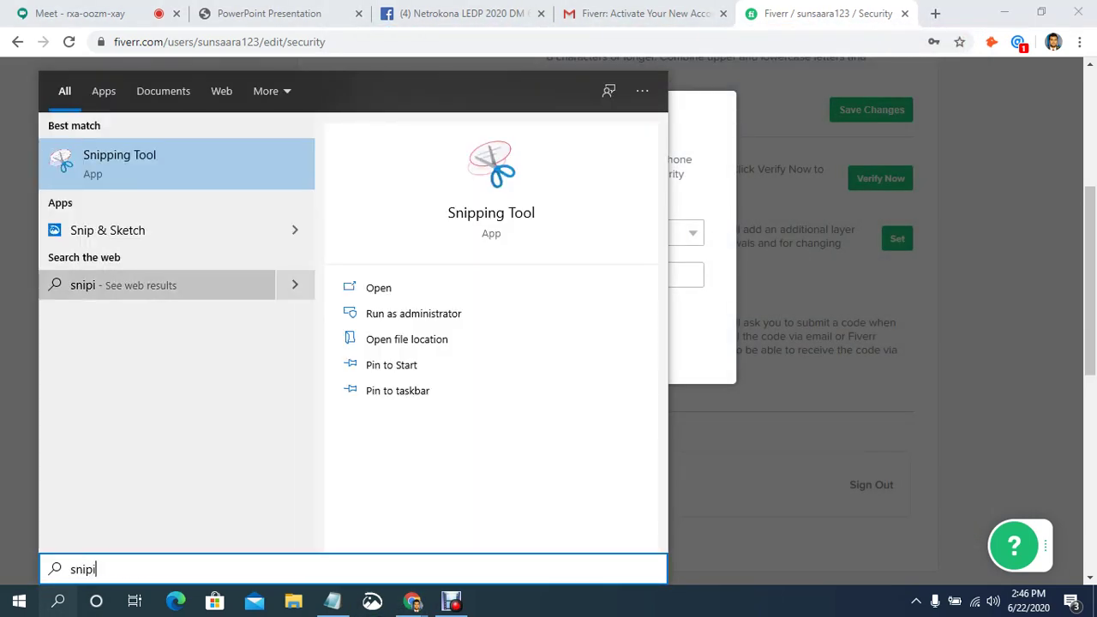
{"action": "key", "text": "Return"}
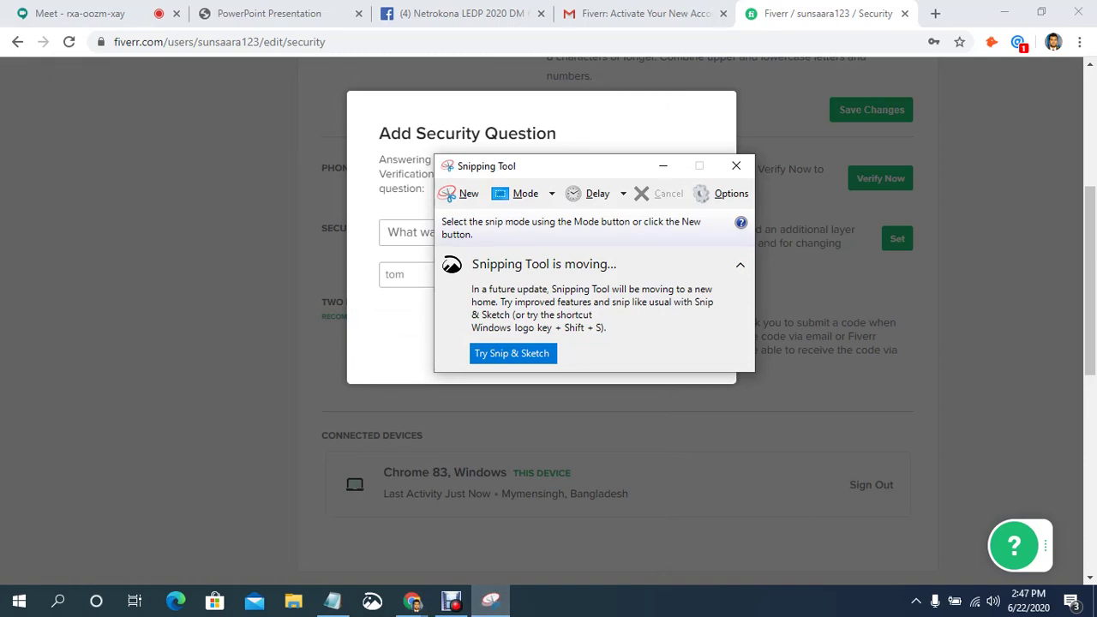
- Snip the security question form, save it as fiverr.PNG in Pictures, and close Snipping Tool
{"action": "left_click", "coordinate": [461, 193]}
{"action": "left_click_drag", "start_coordinate": [203, 58], "coordinate": [934, 513]}
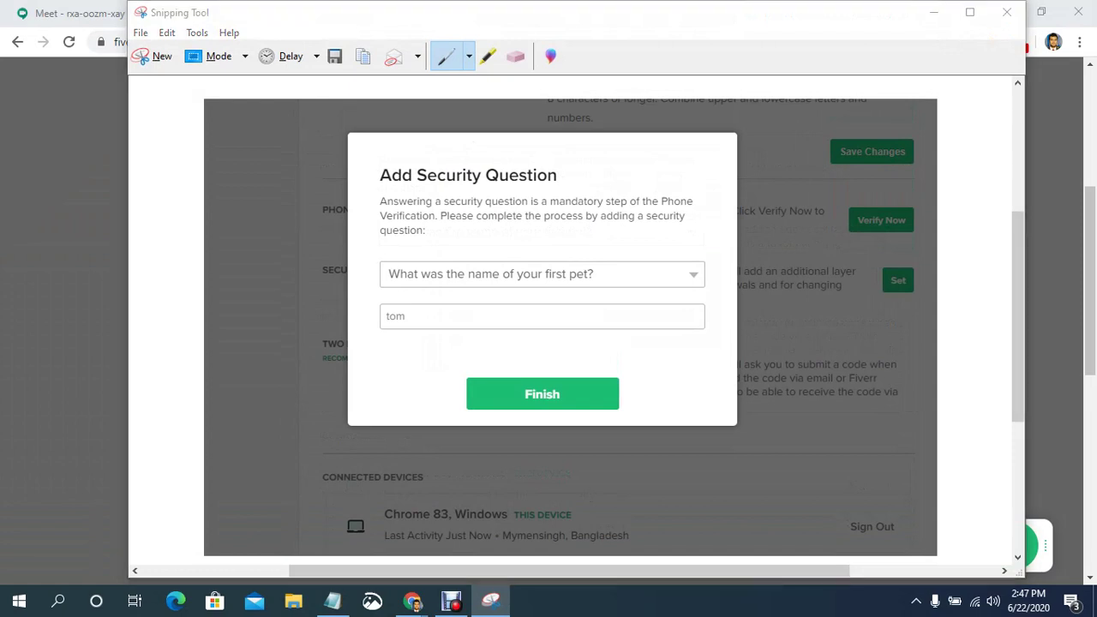
{"action": "key", "text": "ctrl+s"}
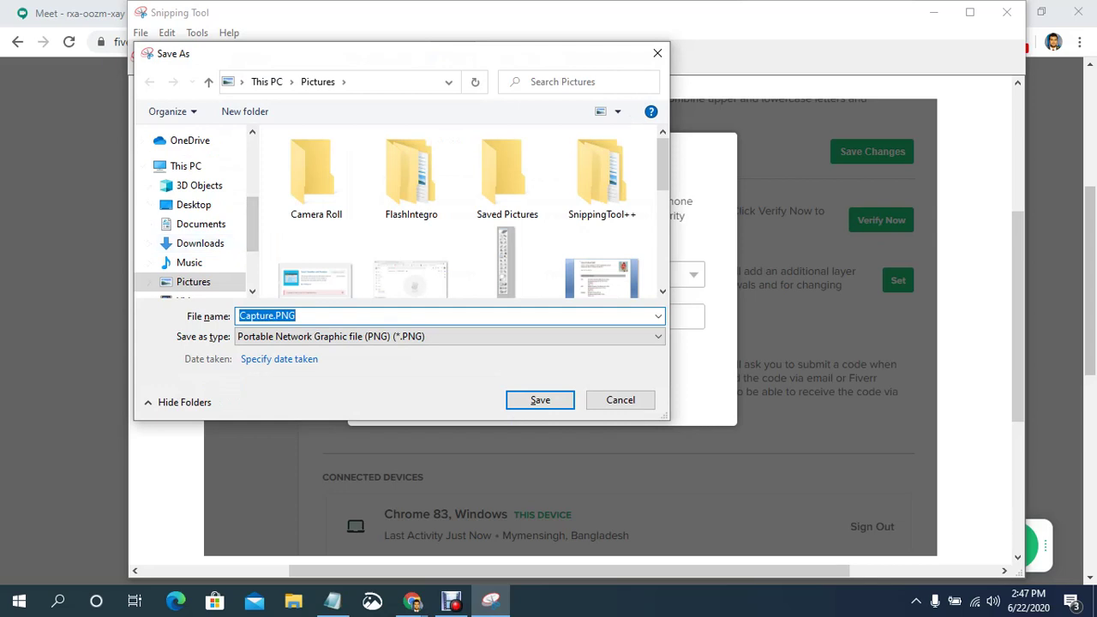
{"action": "key", "text": "Right"}
{"action": "key", "text": "Left"}
{"action": "key", "text": "Left"}
{"action": "key", "text": "Left"}
{"action": "key", "text": "Left"}
{"action": "key", "text": "BackSpace"}
{"action": "key", "text": "BackSpace"}
{"action": "key", "text": "BackSpace"}
{"action": "key", "text": "BackSpace"}
{"action": "key", "text": "BackSpace"}
{"action": "key", "text": "BackSpace"}
{"action": "key", "text": "BackSpace"}
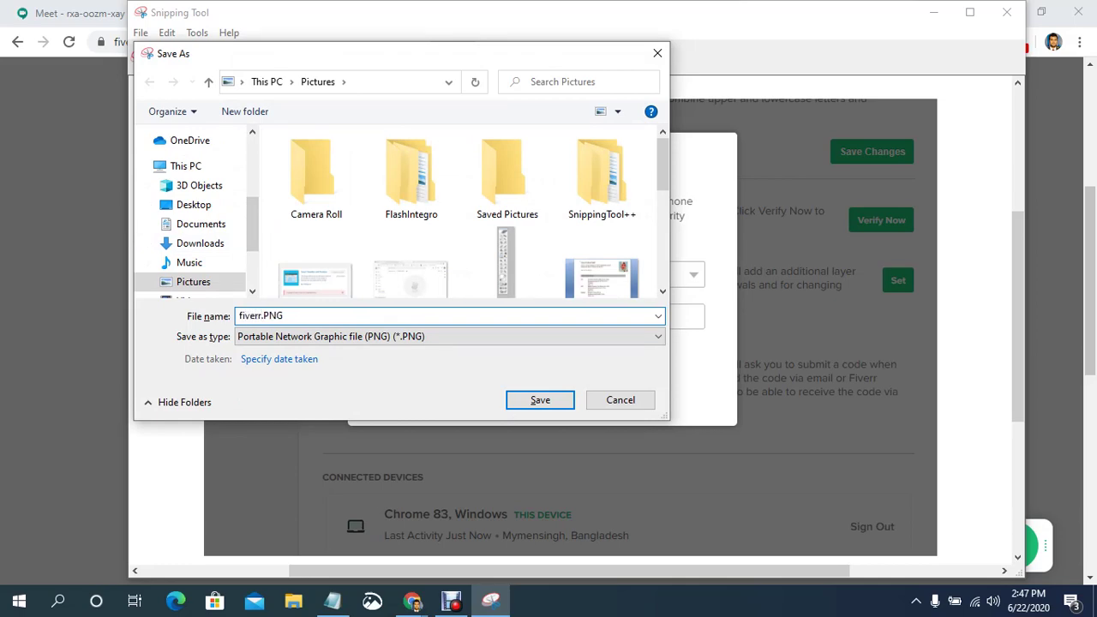
{"action": "key", "text": "Return"}
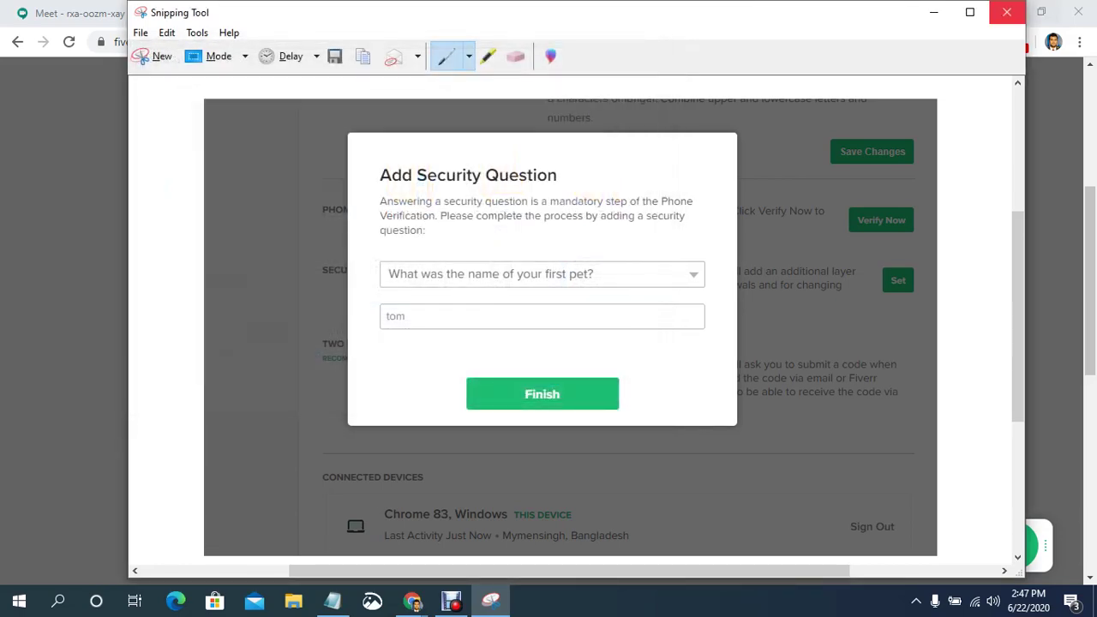
{"action": "left_click", "coordinate": [1007, 12]}
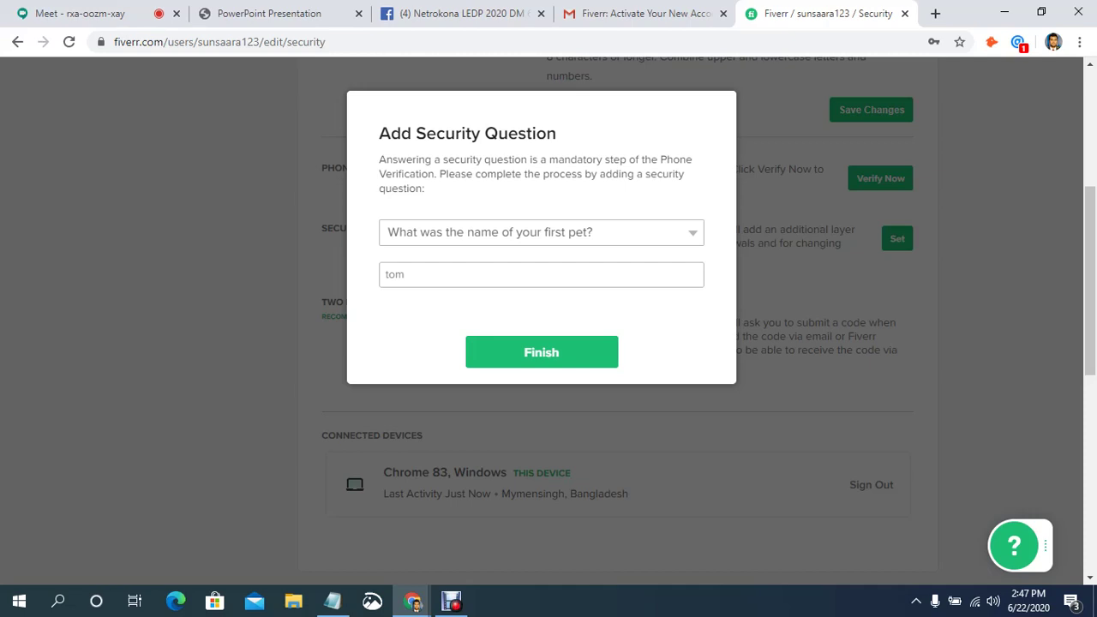
- Finish the security question and acknowledge the 'Phone Number Successfully Verified!' message
{"action": "left_click", "coordinate": [541, 352]}
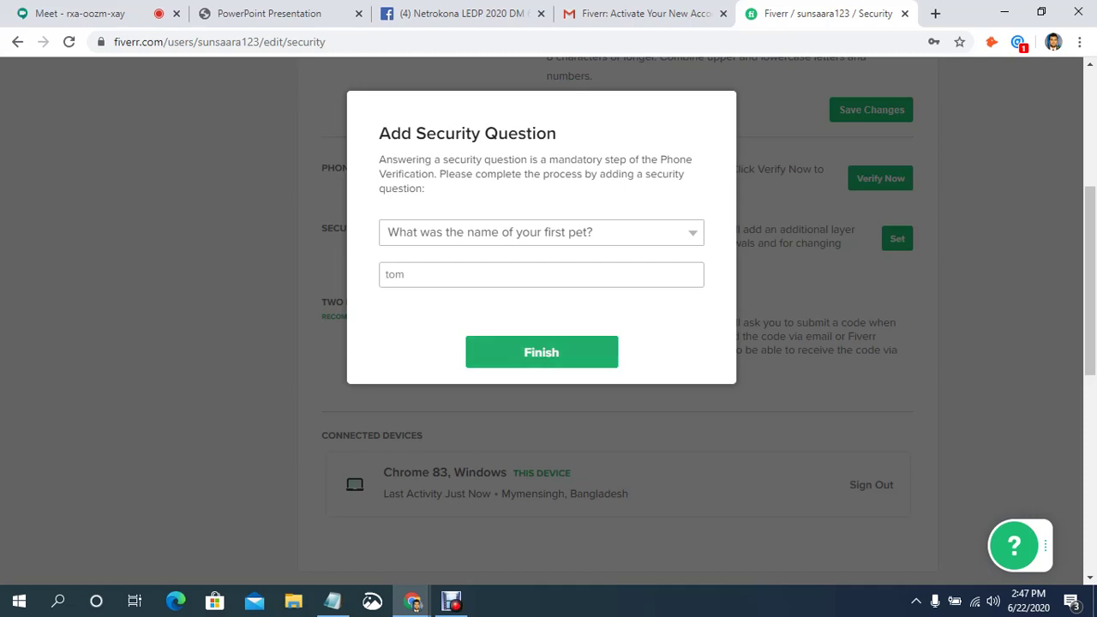
{"action": "left_click", "coordinate": [541, 231]}
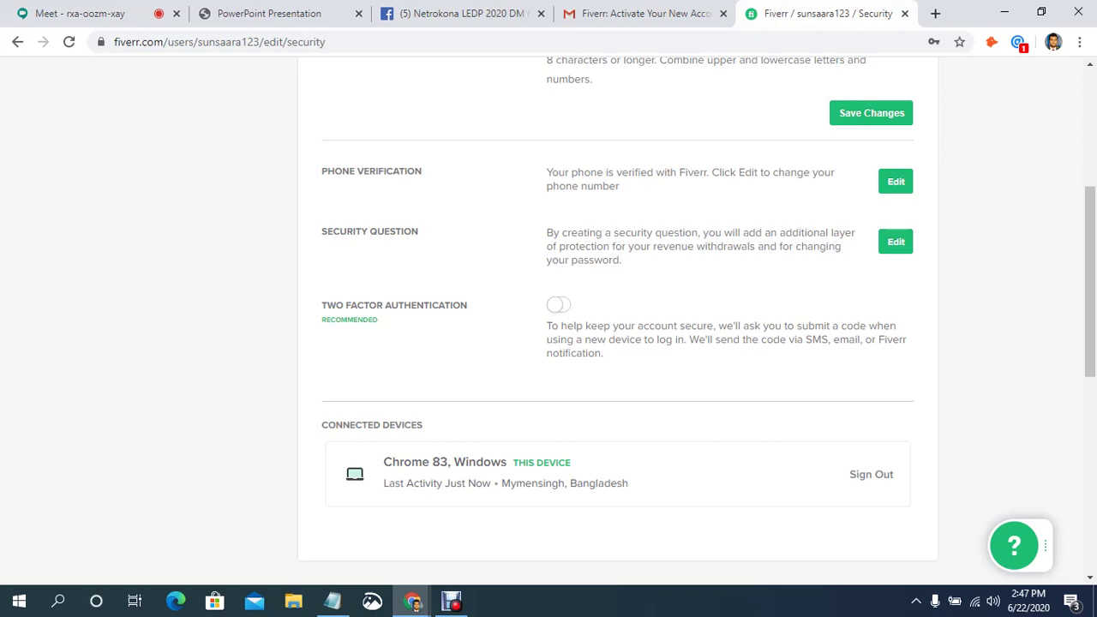
- Switch on two-factor authentication in the Security settings
{"action": "scroll", "coordinate": [618, 317], "scroll_direction": "up", "scroll_amount": 4}
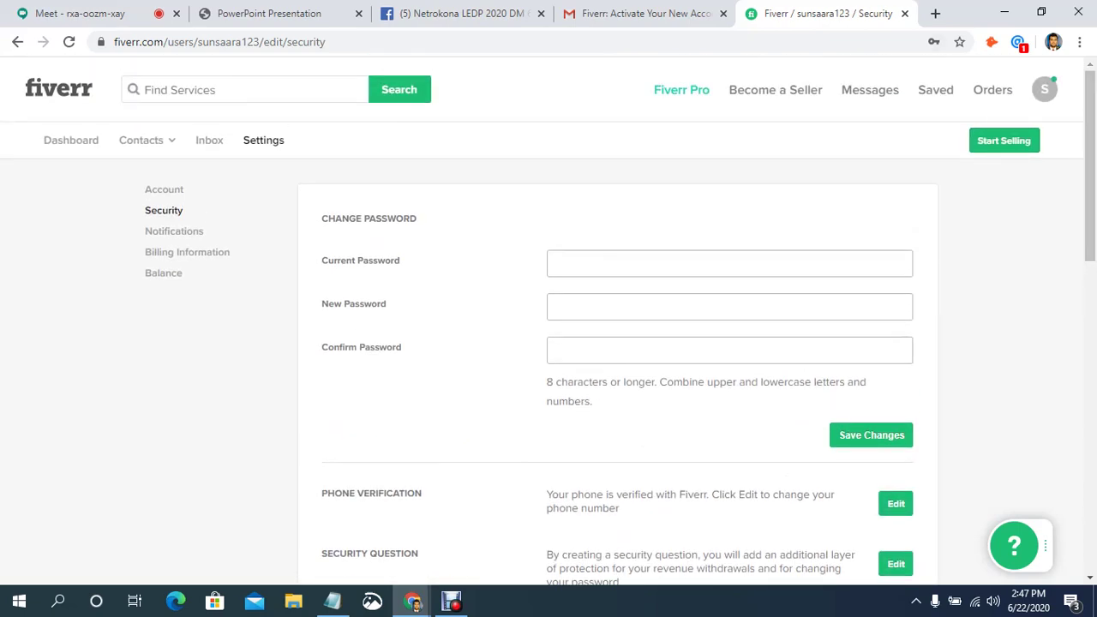
{"action": "scroll", "coordinate": [617, 317], "scroll_direction": "down", "scroll_amount": 5}
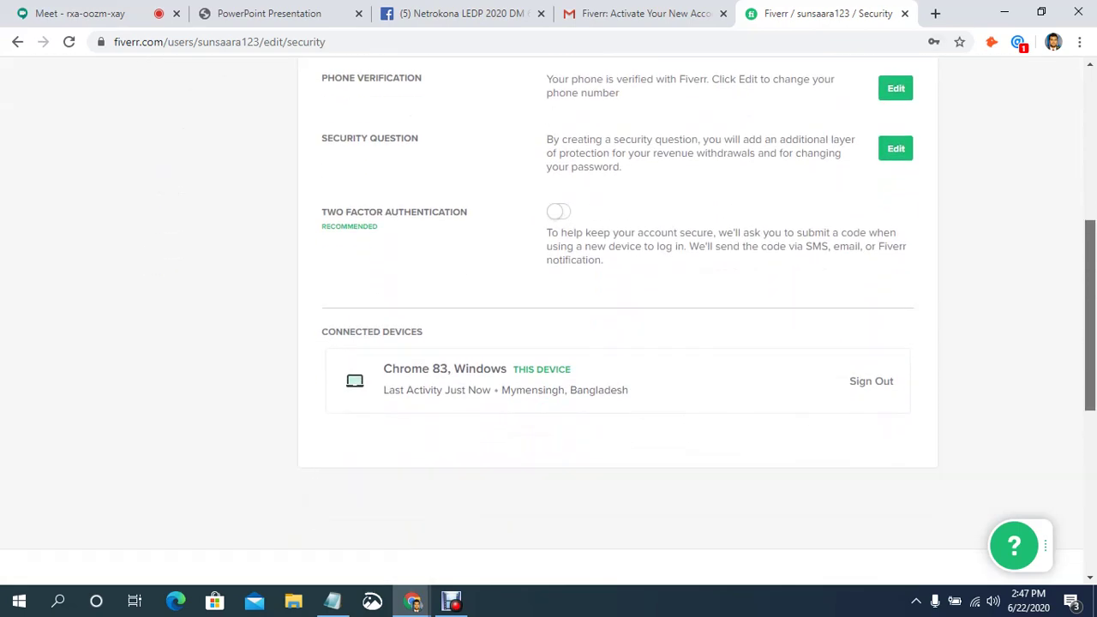
{"action": "scroll", "coordinate": [617, 317], "scroll_direction": "up", "scroll_amount": 5}
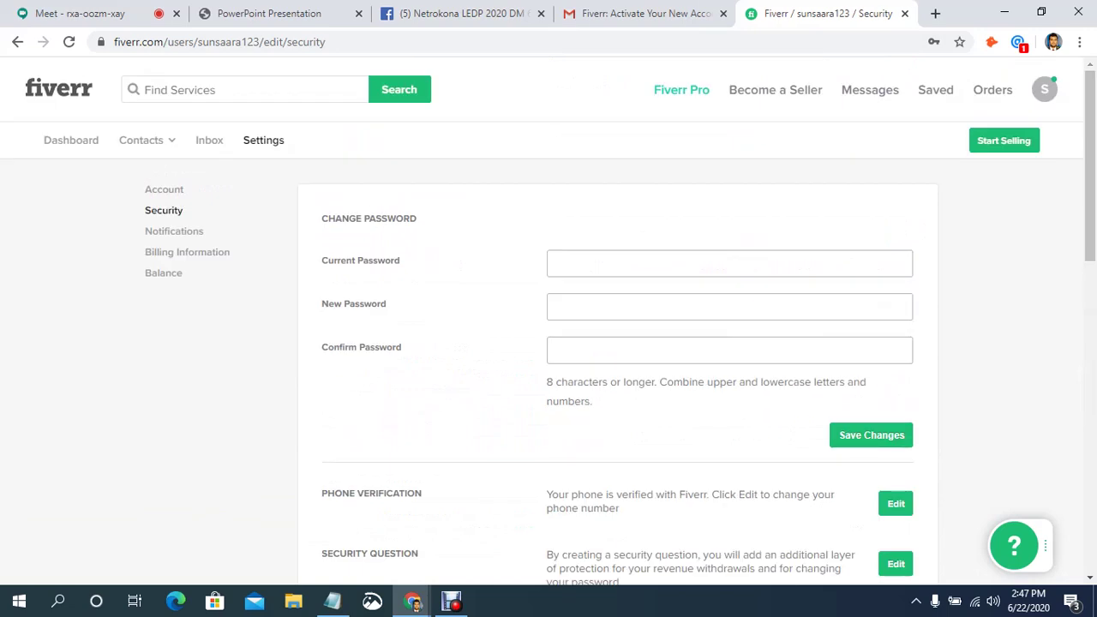
{"action": "scroll", "coordinate": [548, 324], "scroll_direction": "down", "scroll_amount": 3}
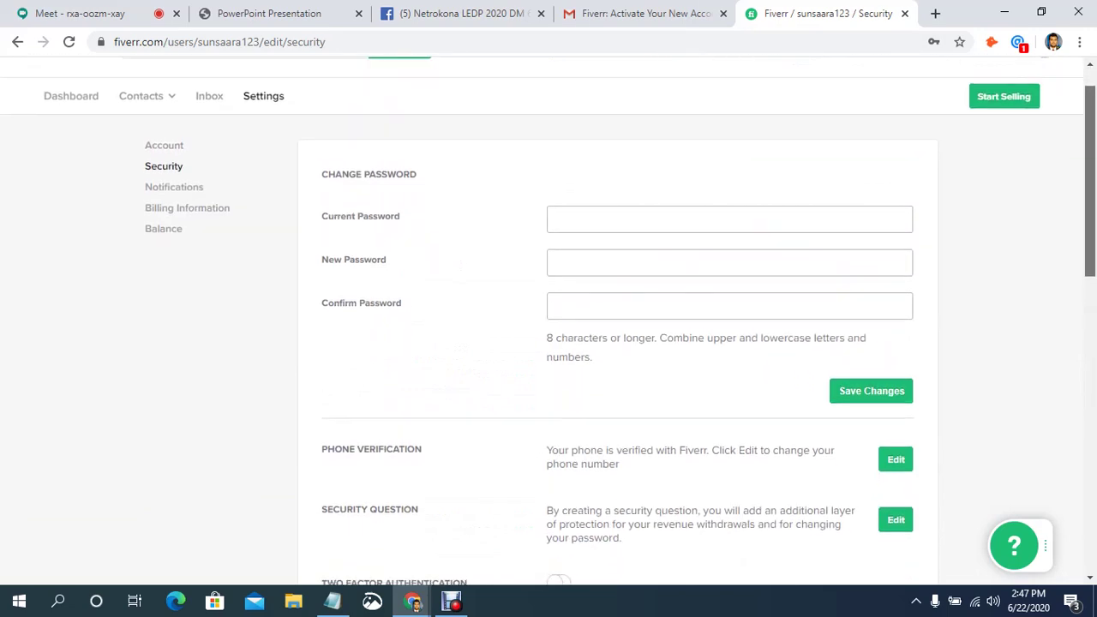
{"action": "scroll", "coordinate": [548, 323], "scroll_direction": "down", "scroll_amount": 1}
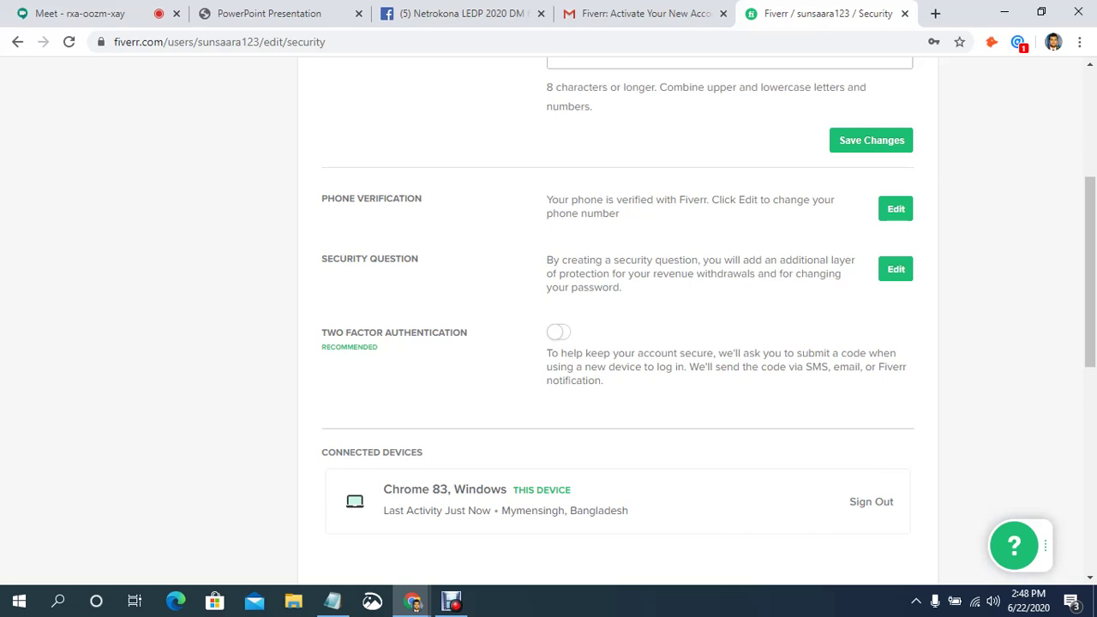
{"action": "left_click", "coordinate": [558, 332]}
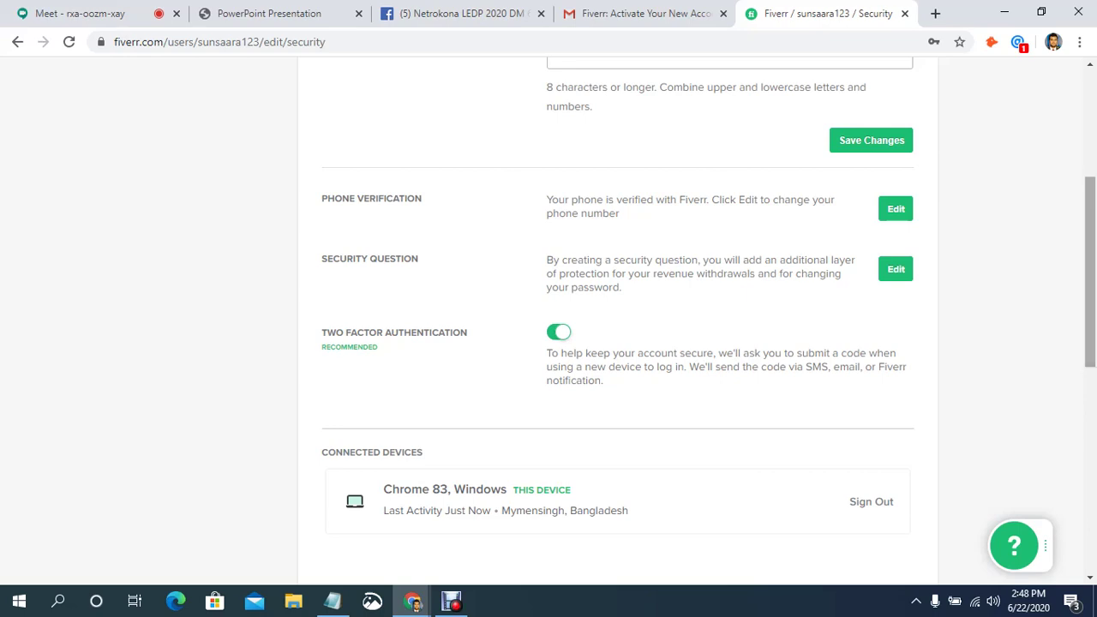
{"action": "scroll", "coordinate": [617, 321], "scroll_direction": "up", "scroll_amount": 1}
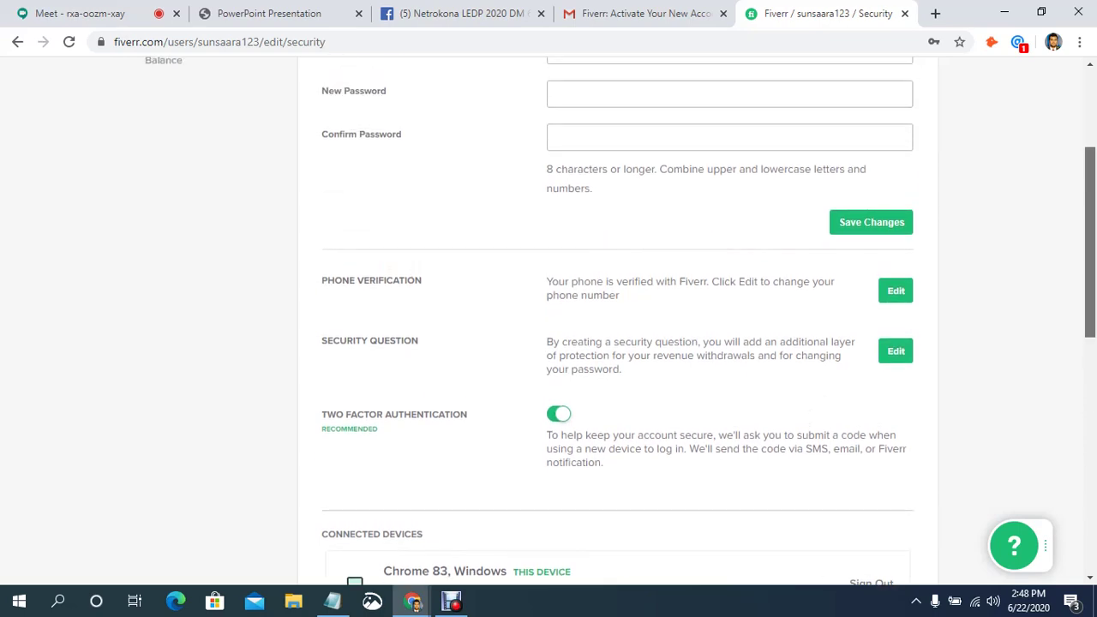
{"action": "scroll", "coordinate": [617, 322], "scroll_direction": "up", "scroll_amount": 3}
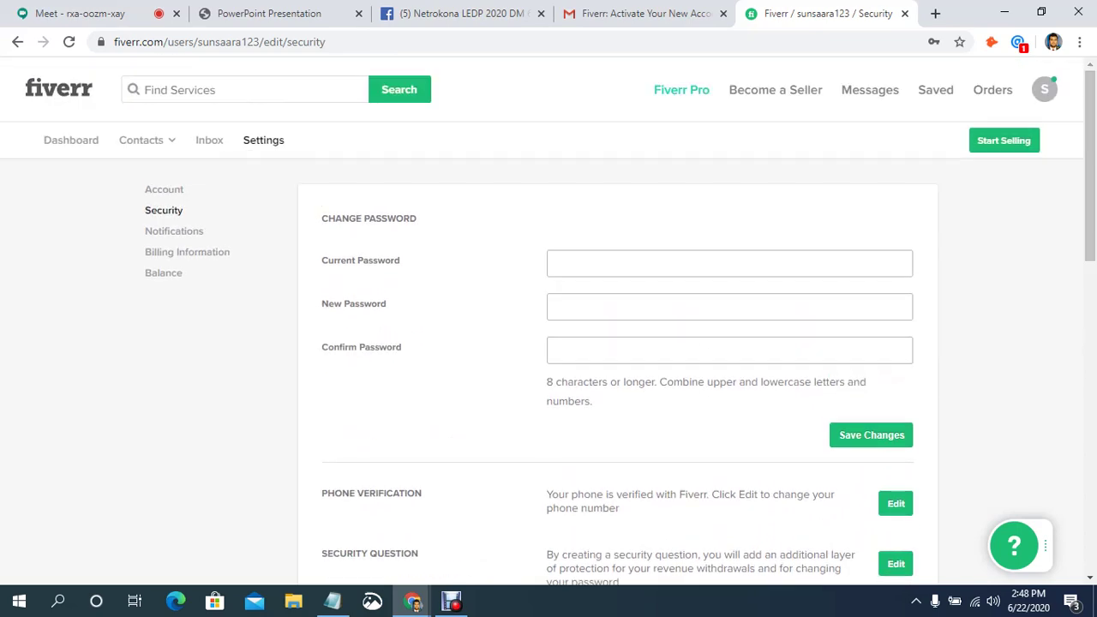
- Go to the Dashboard from the account menu and look over its two to-dos
{"action": "left_click", "coordinate": [1044, 89]}
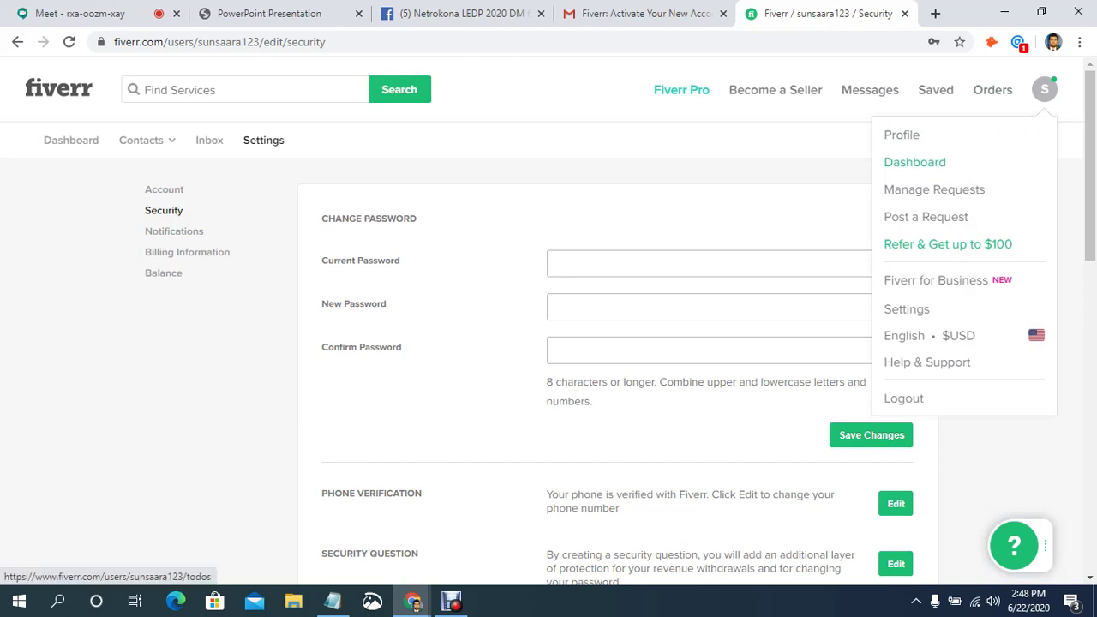
{"action": "left_click", "coordinate": [915, 162]}
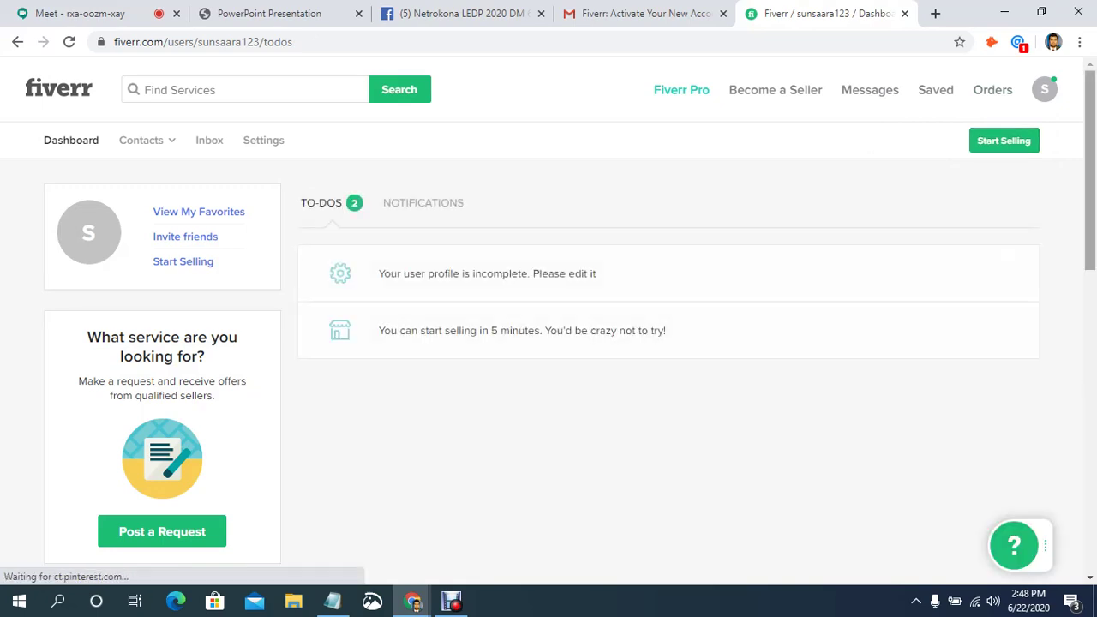
{"action": "scroll", "coordinate": [548, 326], "scroll_direction": "down", "scroll_amount": 1}
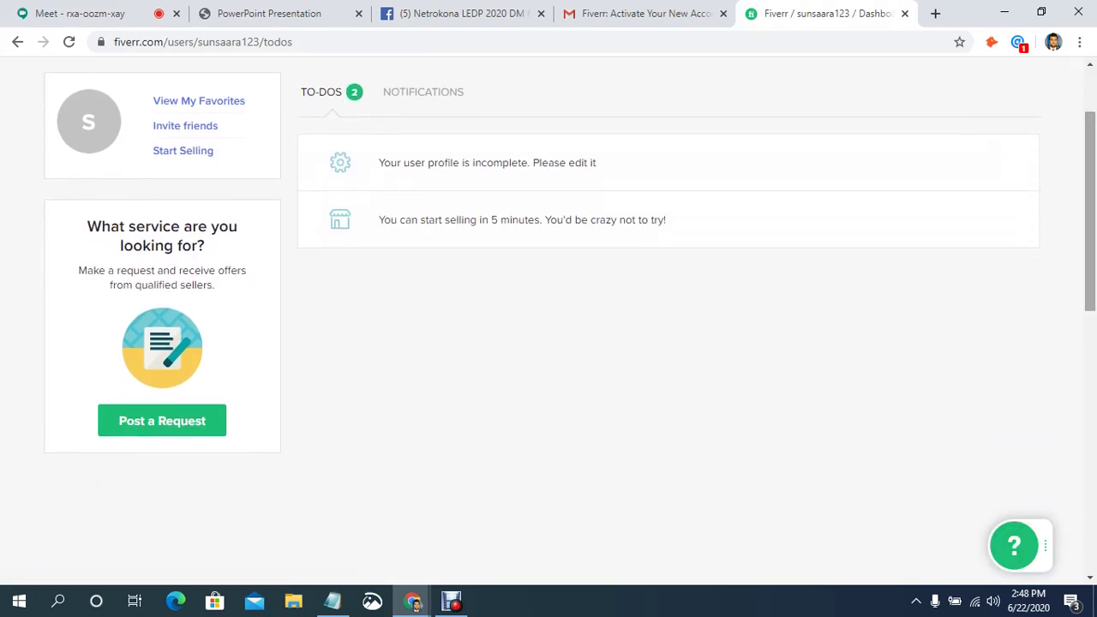
{"action": "mouse_move", "coordinate": [600, 163]}
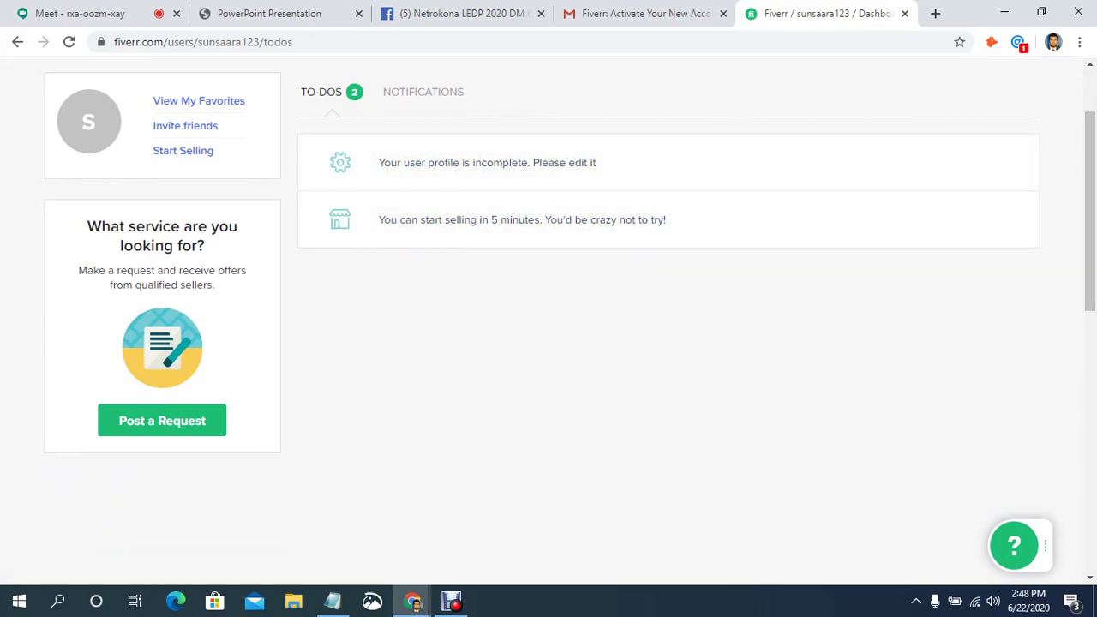
{"action": "scroll", "coordinate": [549, 317], "scroll_direction": "down", "scroll_amount": 1}
{"action": "scroll", "coordinate": [549, 317], "scroll_direction": "up", "scroll_amount": 2}
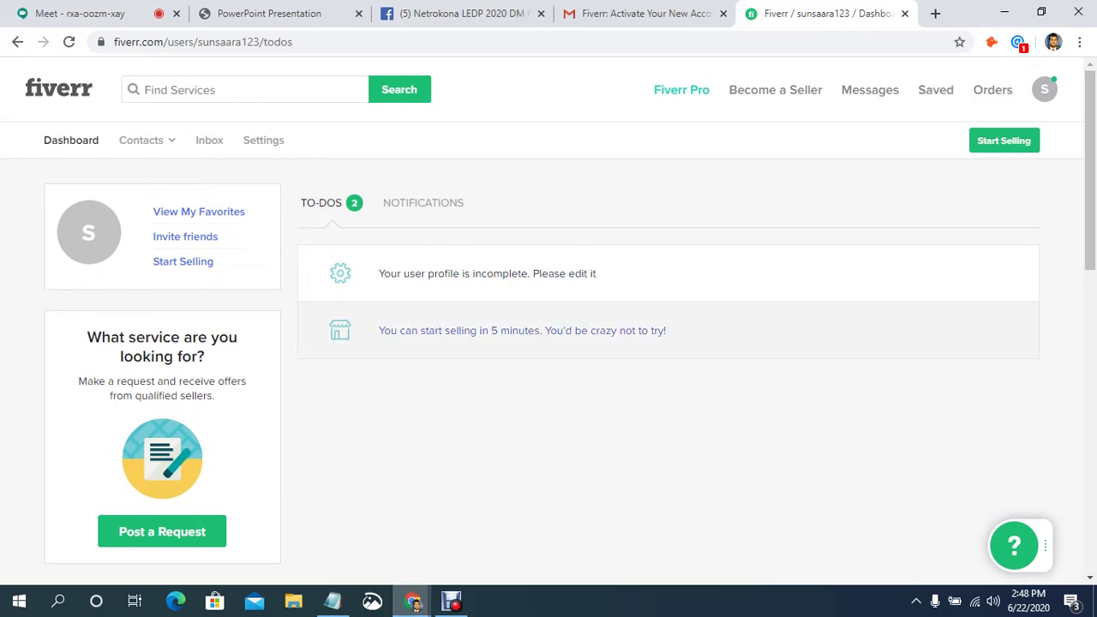
- Check the Messages inbox and notifications, then view the Orders list
{"action": "mouse_move", "coordinate": [870, 89]}
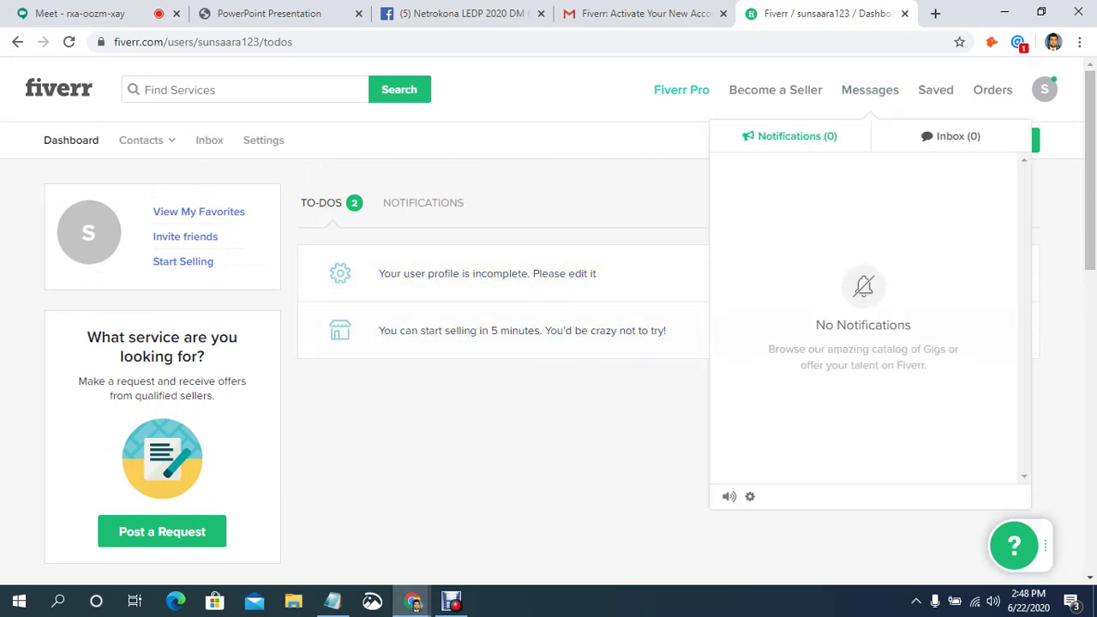
{"action": "left_click", "coordinate": [950, 135]}
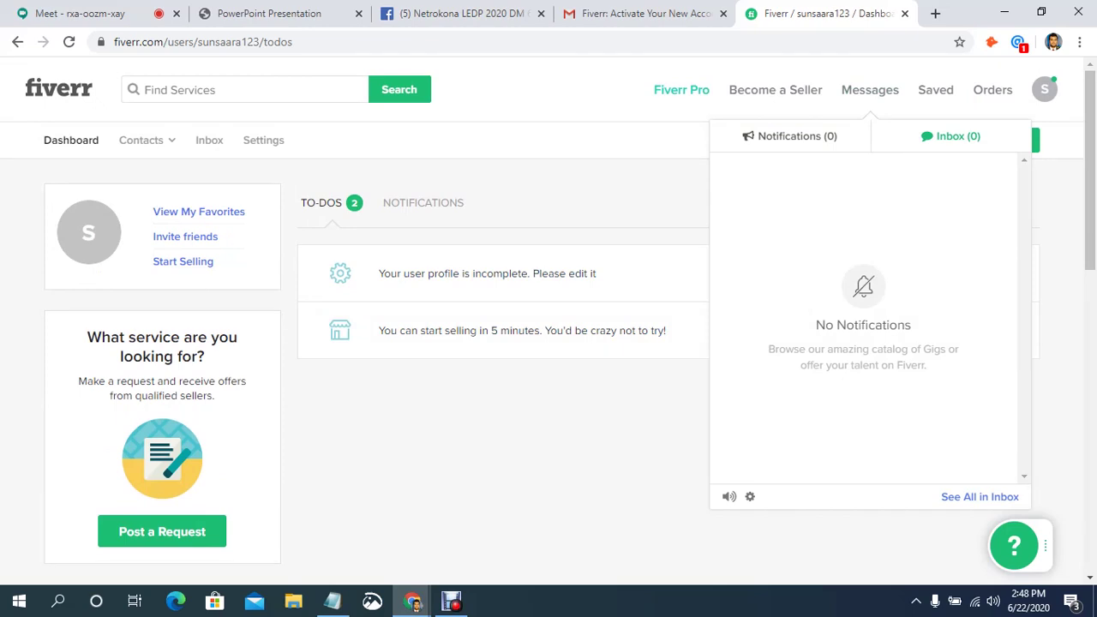
{"action": "left_click", "coordinate": [789, 135]}
{"action": "left_click", "coordinate": [993, 89]}
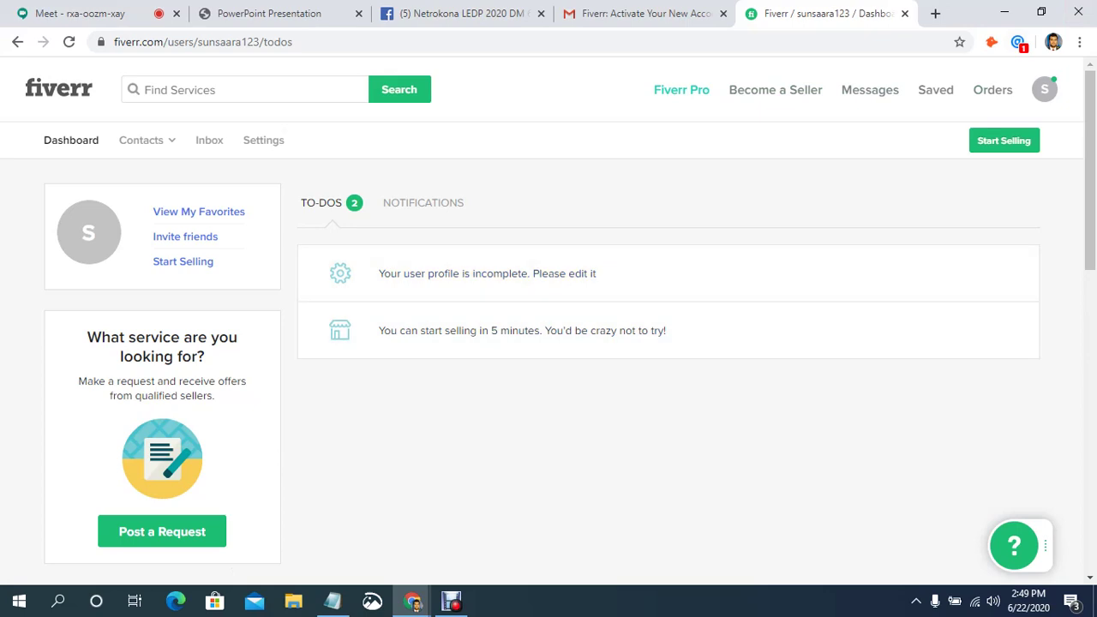
- Open the Manage Requests page after briefly checking the Google Meet tab
{"action": "left_click", "coordinate": [1044, 89]}
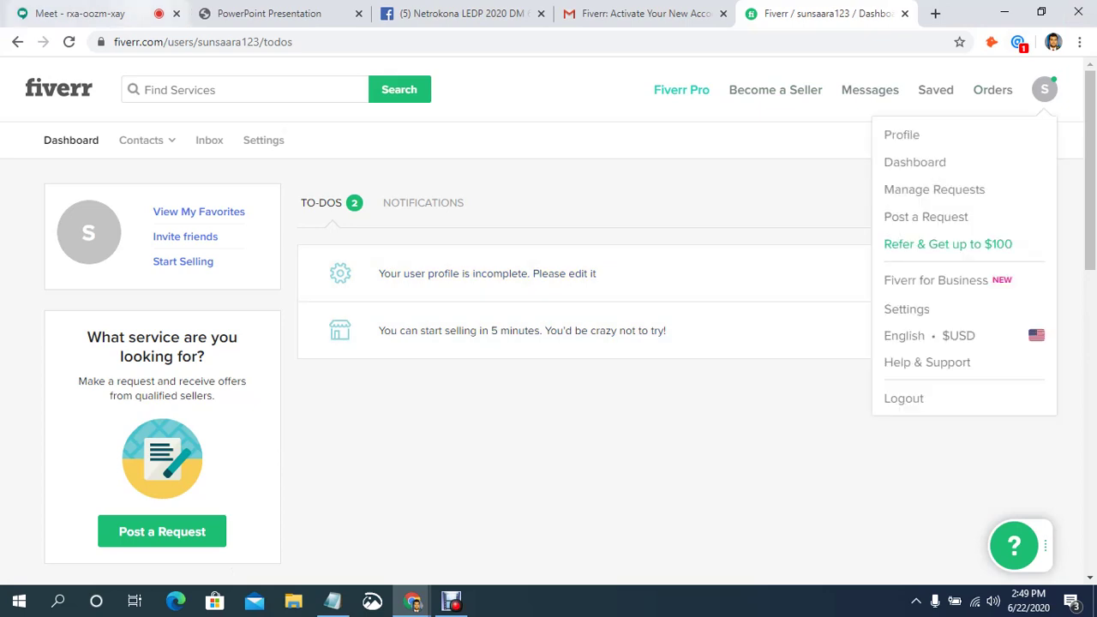
{"action": "left_click", "coordinate": [81, 13]}
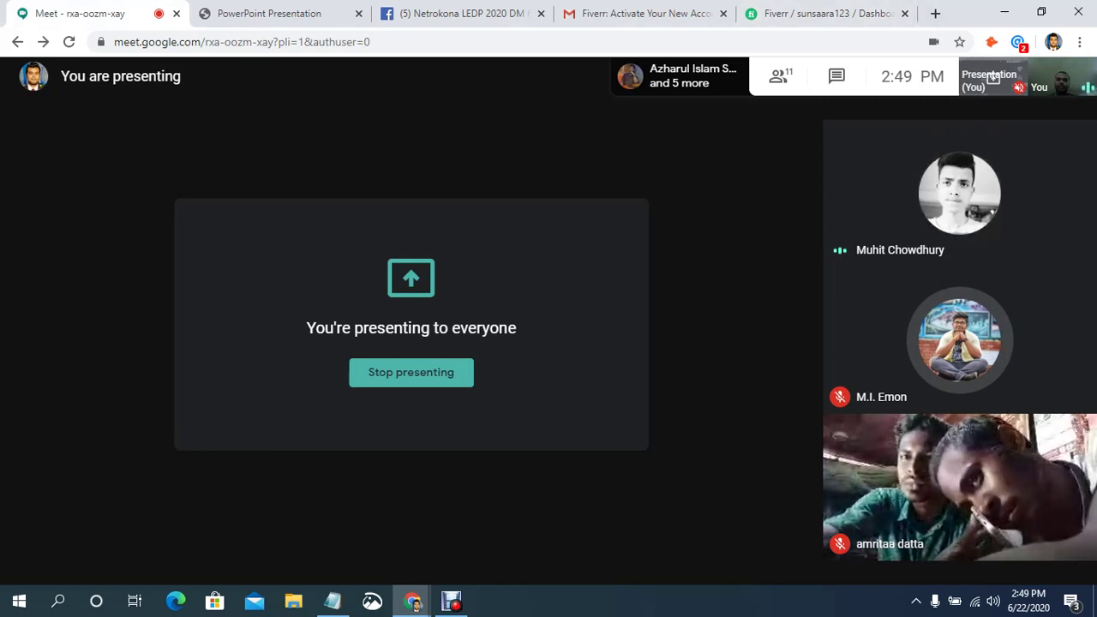
{"action": "key", "text": "ctrl+shift+Tab"}
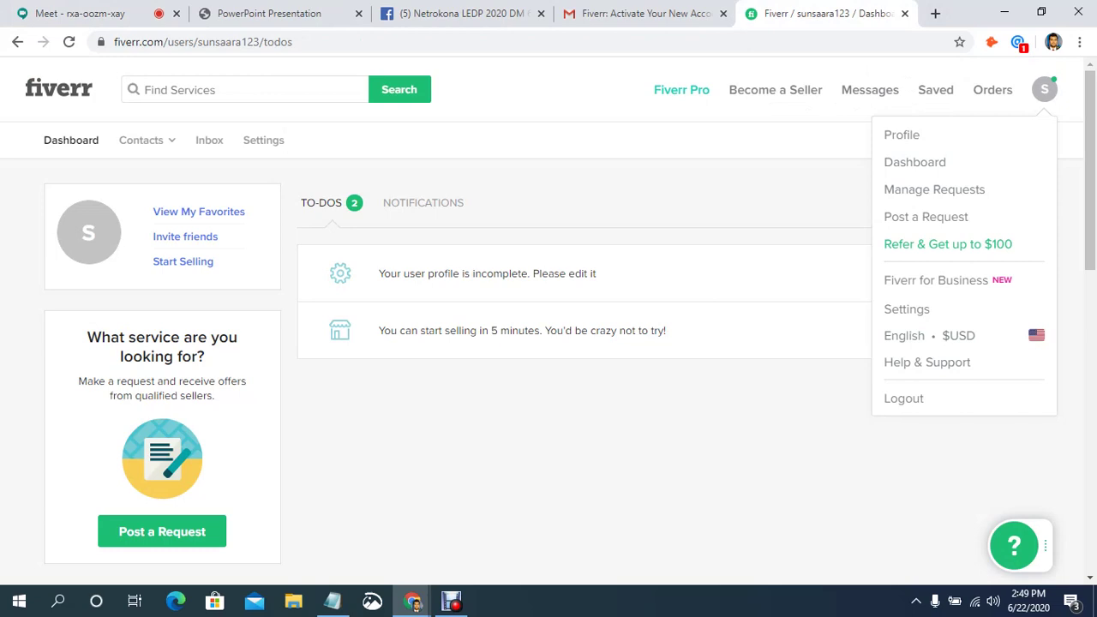
{"action": "left_click", "coordinate": [935, 190]}
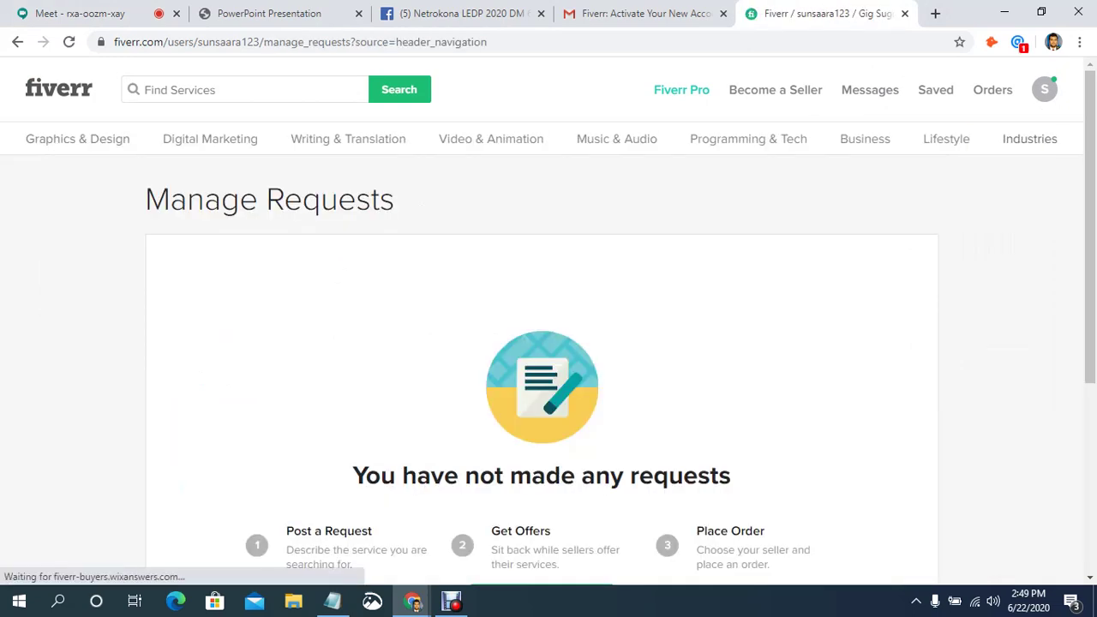
{"action": "scroll", "coordinate": [549, 317], "scroll_direction": "down", "scroll_amount": 4}
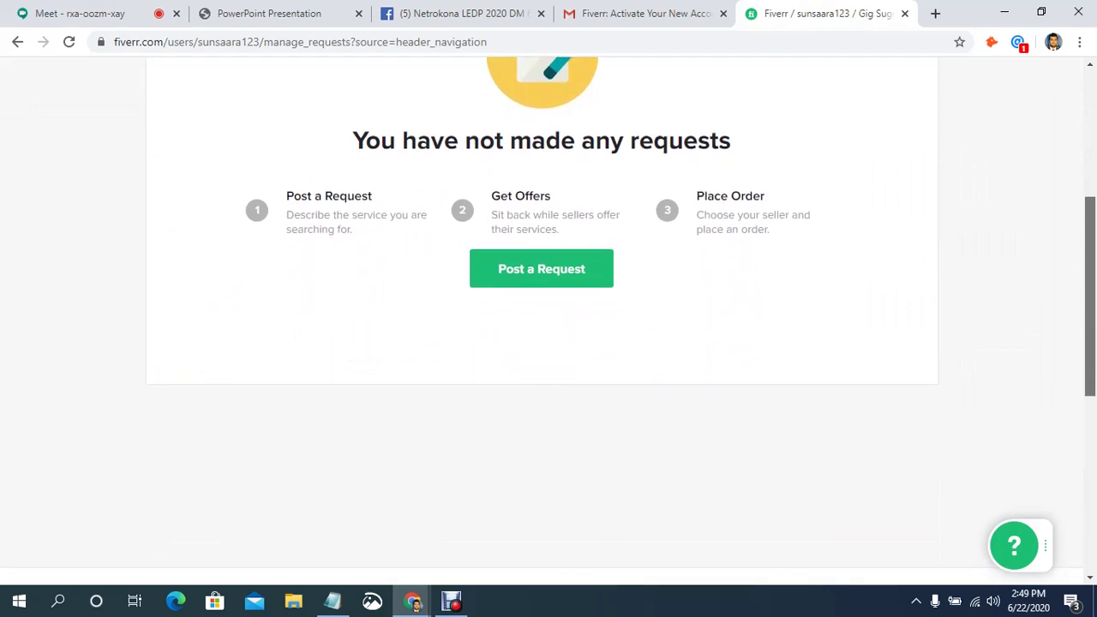
{"action": "scroll", "coordinate": [549, 317], "scroll_direction": "up", "scroll_amount": 4}
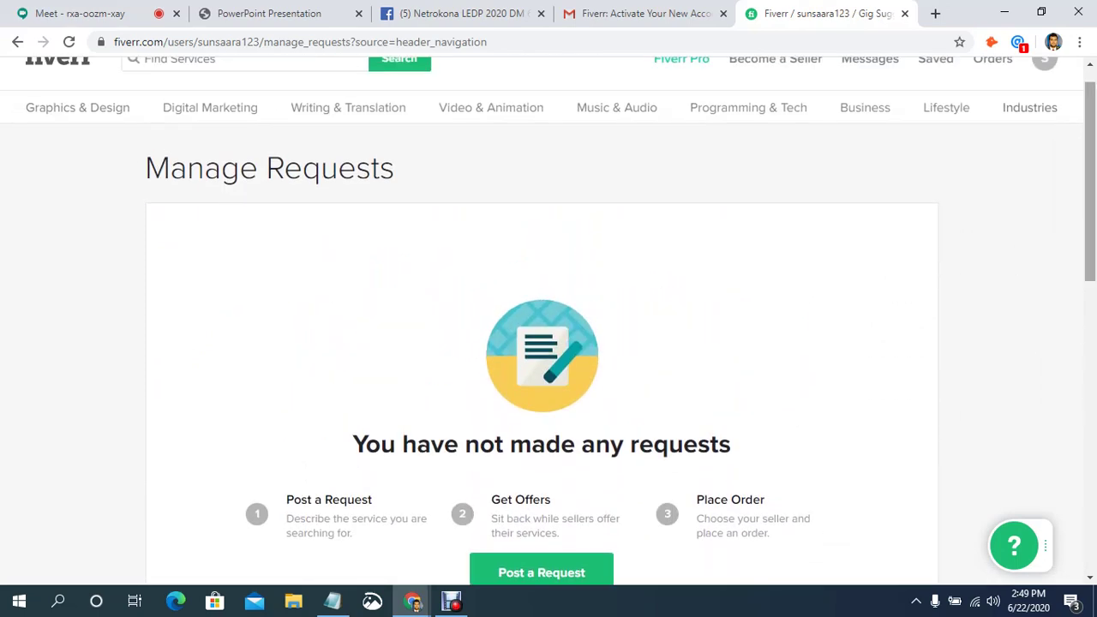
{"action": "scroll", "coordinate": [549, 318], "scroll_direction": "up", "scroll_amount": 1}
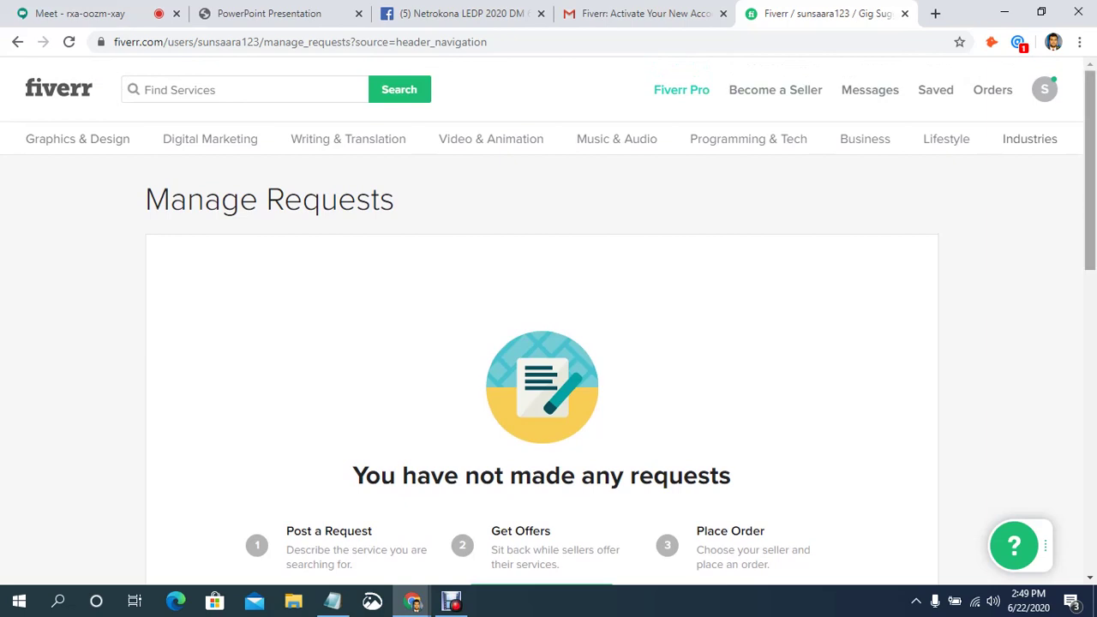
- Toggle the account menu and scroll down to the page footer
{"action": "left_click", "coordinate": [1044, 89]}
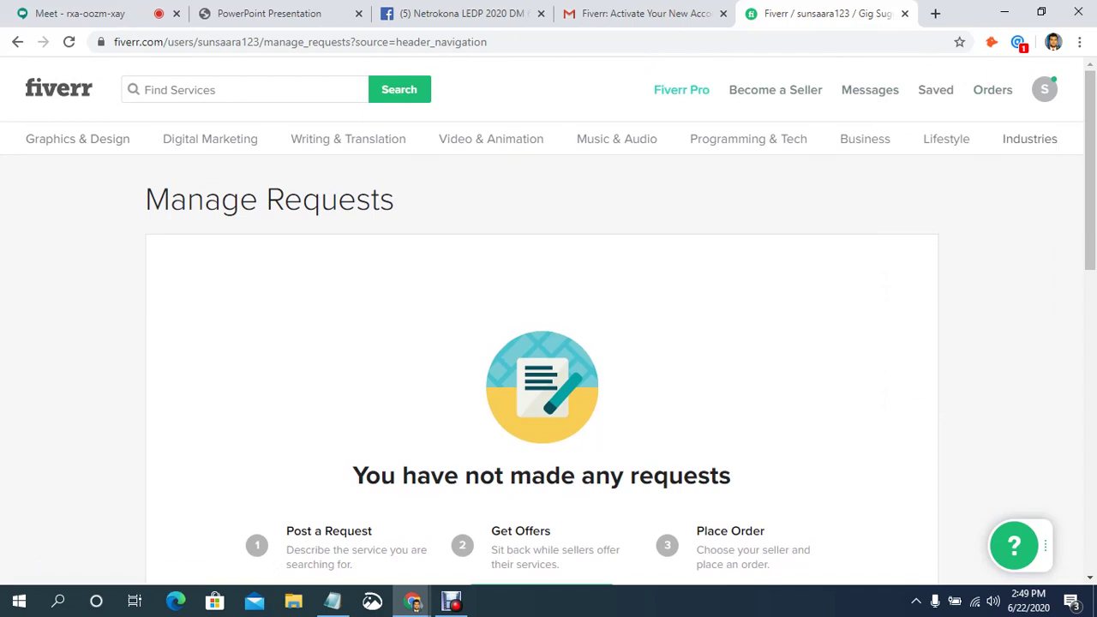
{"action": "left_click", "coordinate": [1045, 89]}
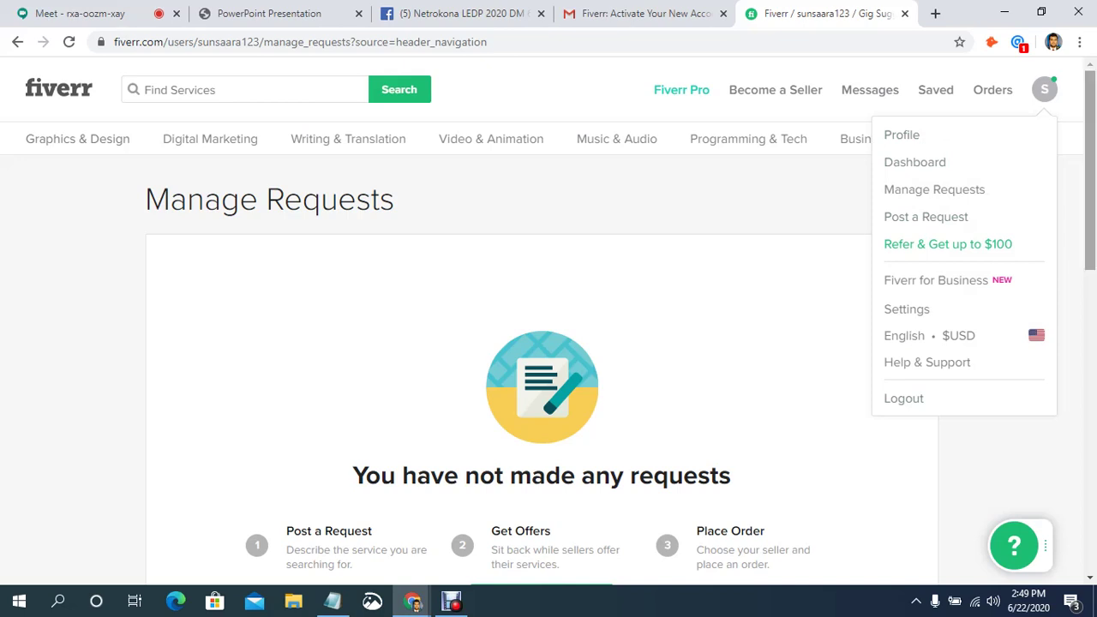
{"action": "scroll", "coordinate": [549, 325], "scroll_direction": "down", "scroll_amount": 3}
{"action": "scroll", "coordinate": [549, 325], "scroll_direction": "down", "scroll_amount": 5}
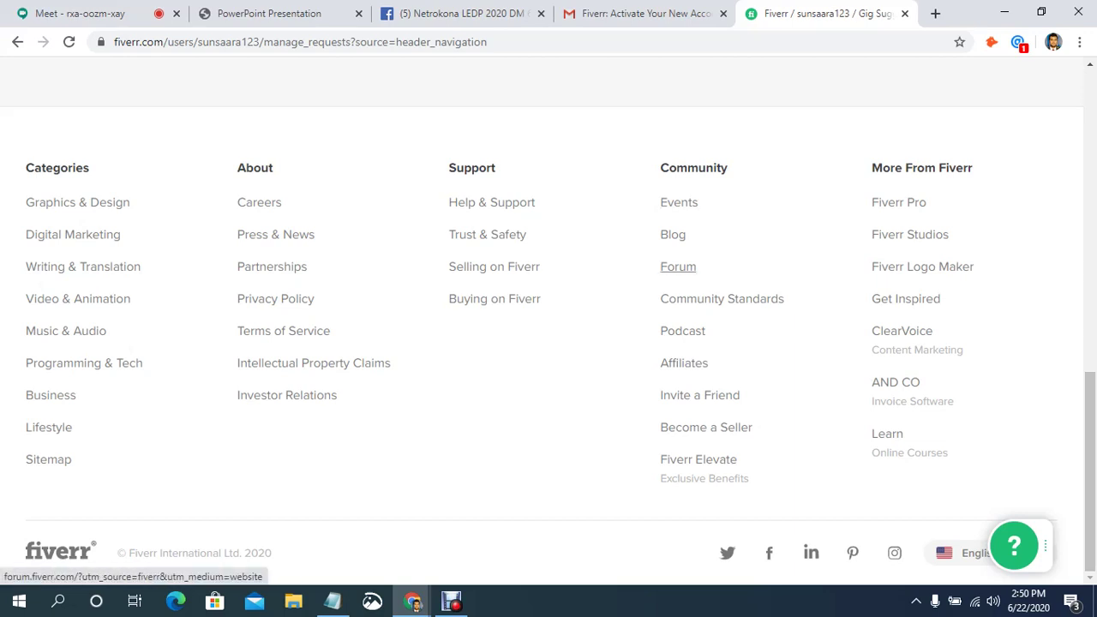
{"action": "left_click", "coordinate": [678, 266]}
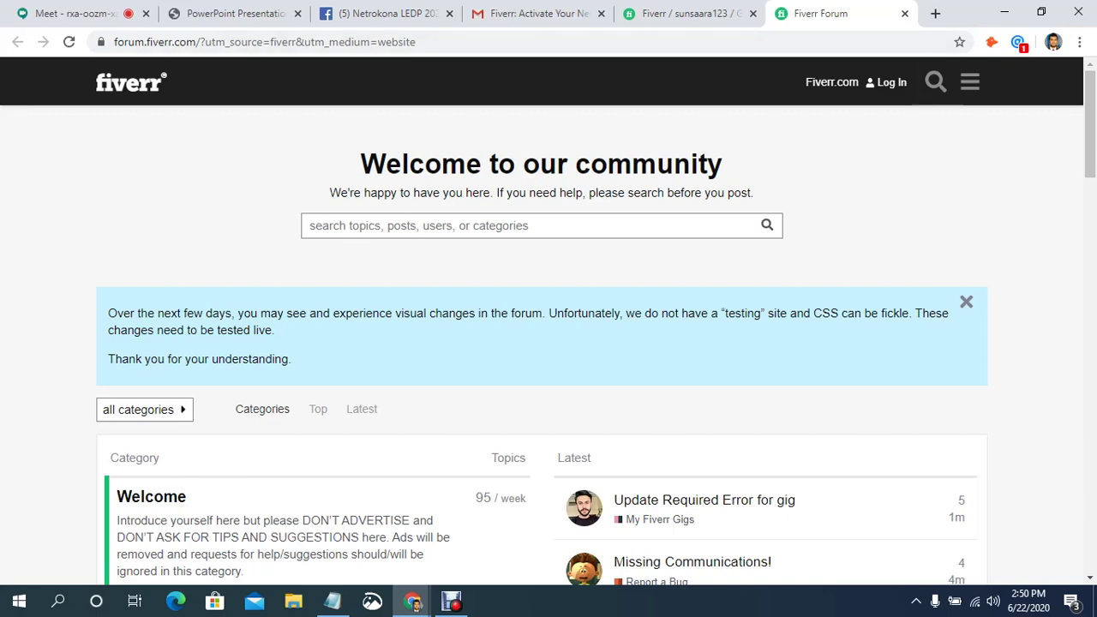
{"action": "left_click", "coordinate": [905, 13]}
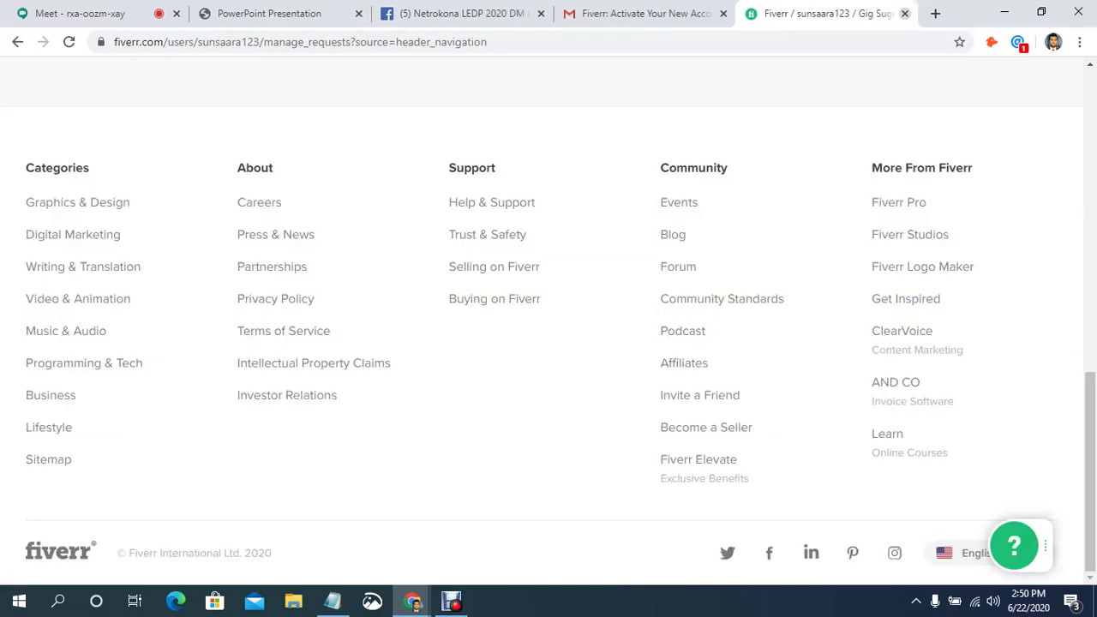
{"action": "scroll", "coordinate": [549, 317], "scroll_direction": "up", "scroll_amount": 10}
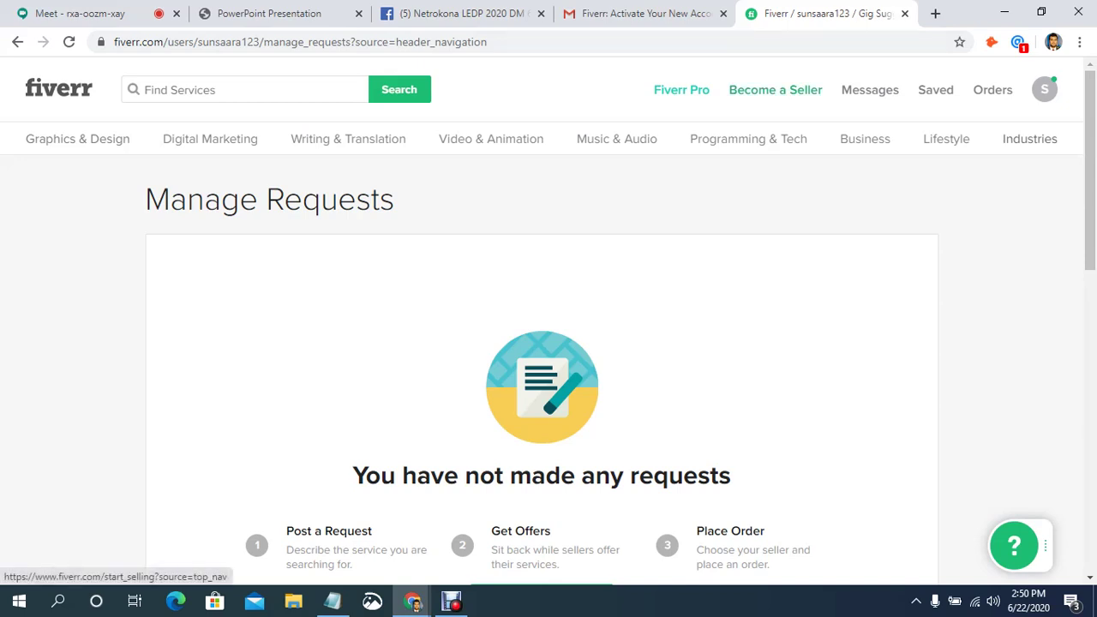
- Start selling and go through the onboarding intro pages to the Personal Info form
{"action": "left_click", "coordinate": [775, 90]}
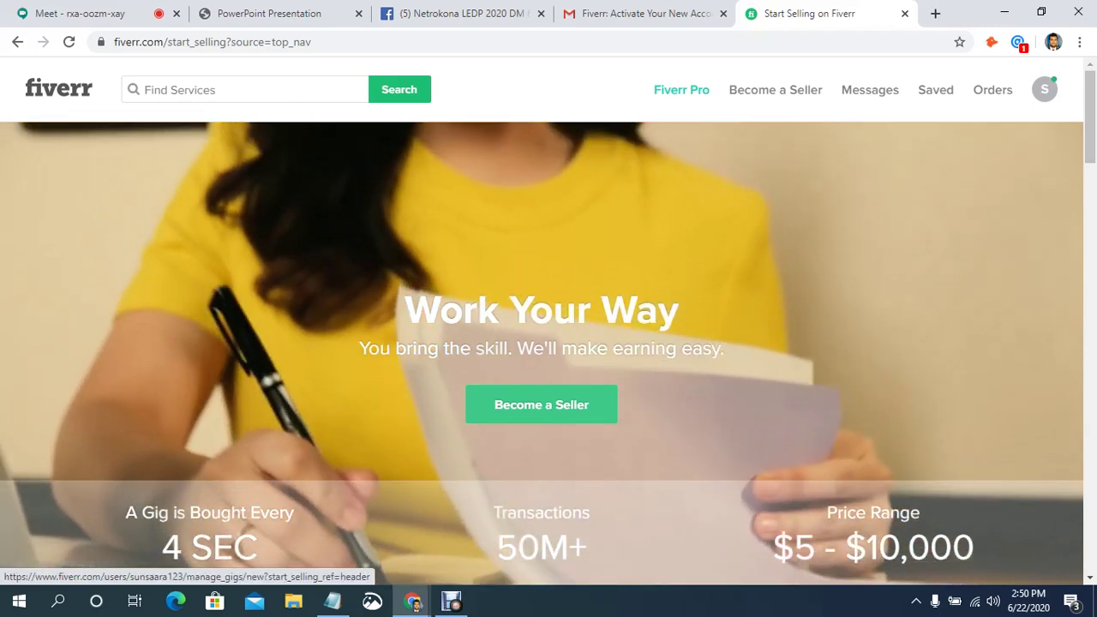
{"action": "left_click", "coordinate": [541, 404]}
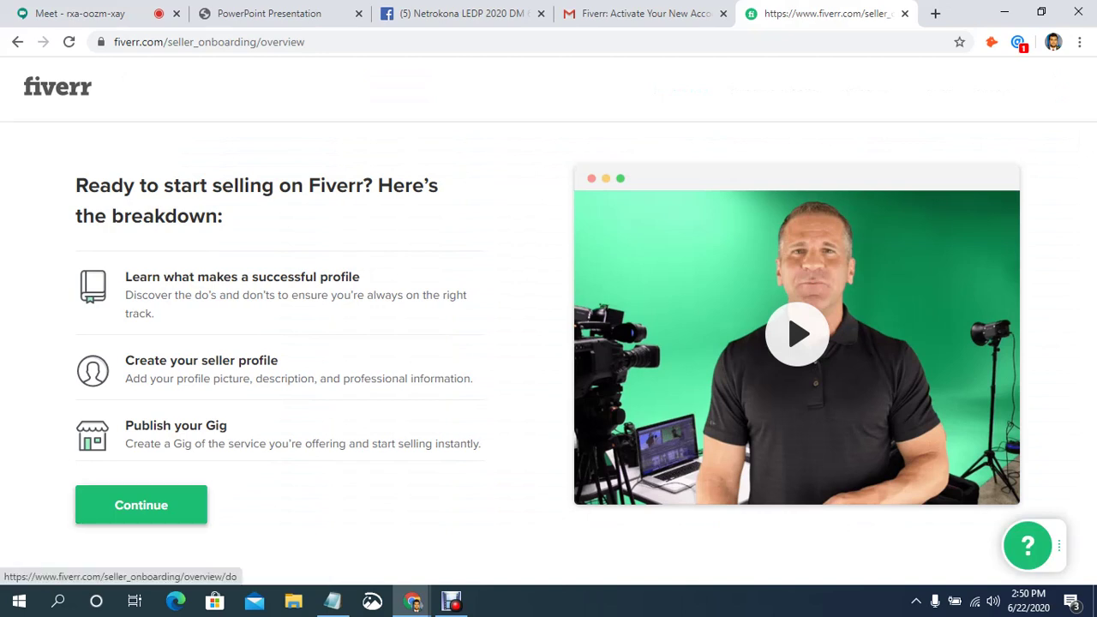
{"action": "left_click", "coordinate": [142, 505]}
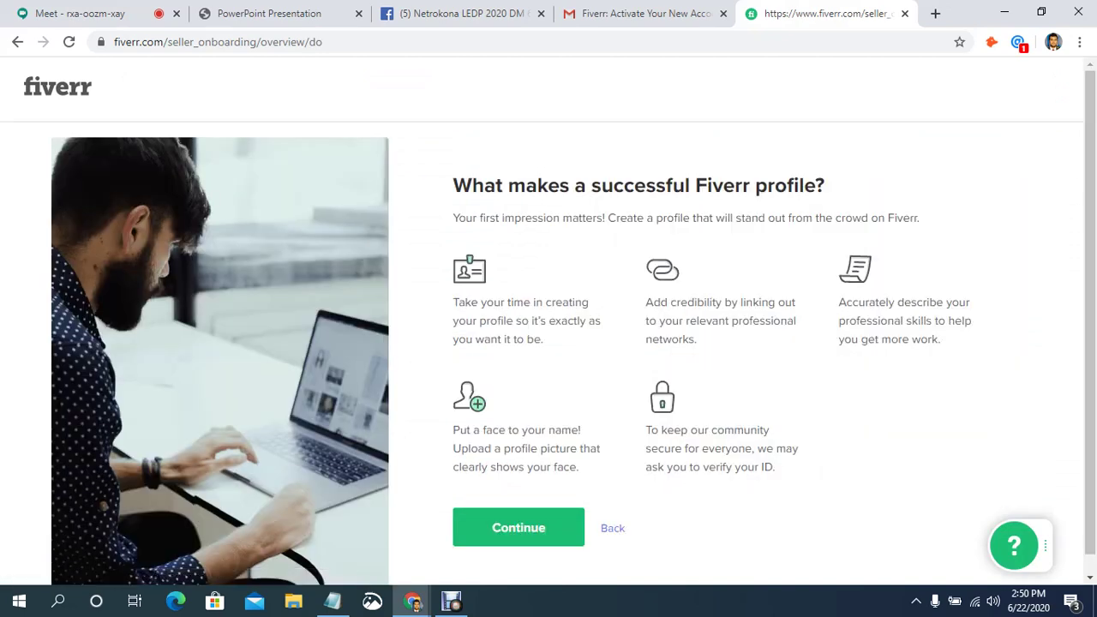
{"action": "left_click", "coordinate": [519, 527]}
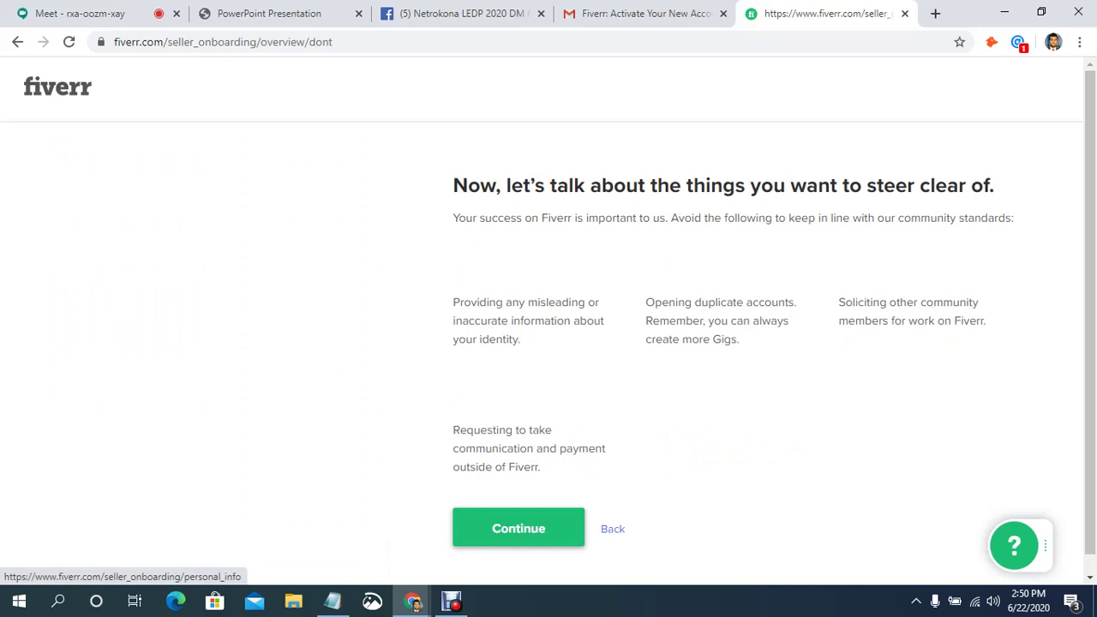
{"action": "left_click", "coordinate": [519, 528]}
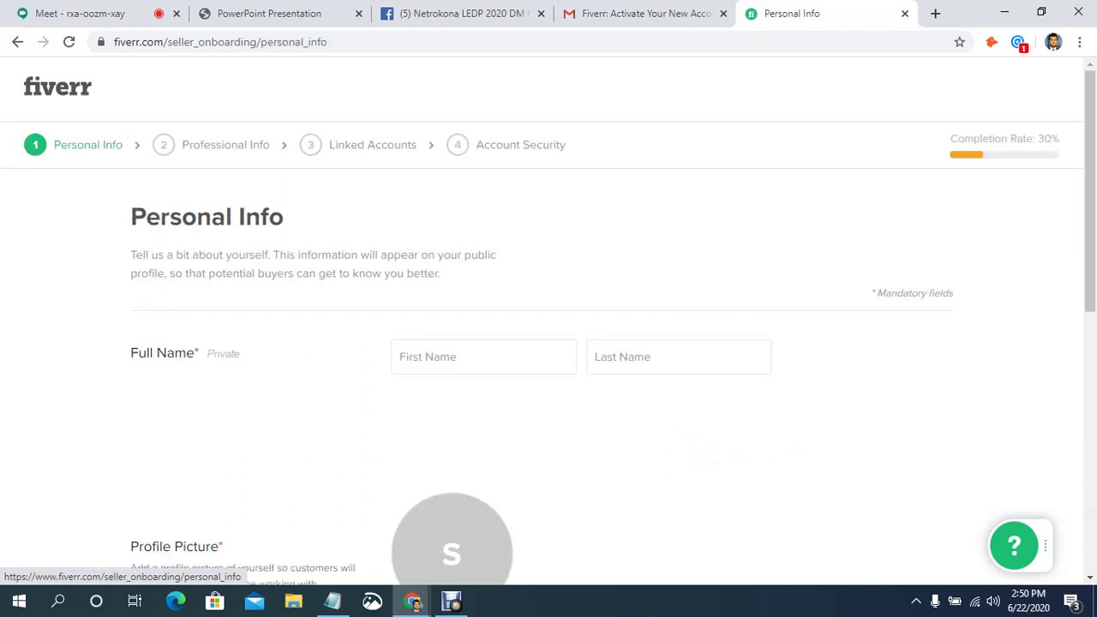
- Fill in the seller's first and last name, then launch the profile-picture upload
{"action": "scroll", "coordinate": [548, 320], "scroll_direction": "down", "scroll_amount": 2}
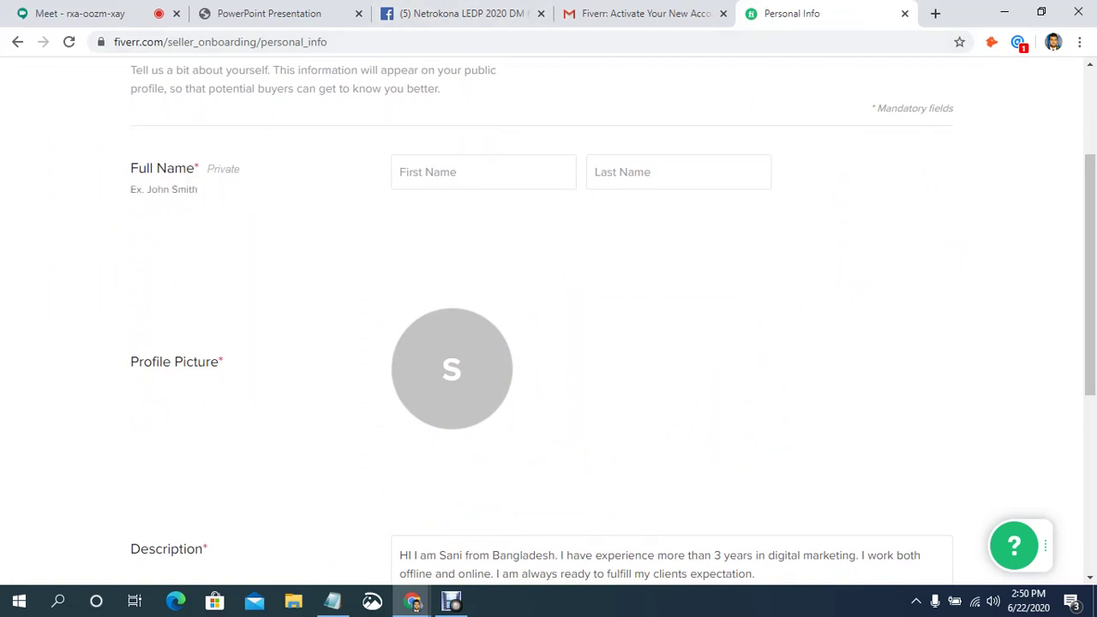
{"action": "key", "text": "Tab"}
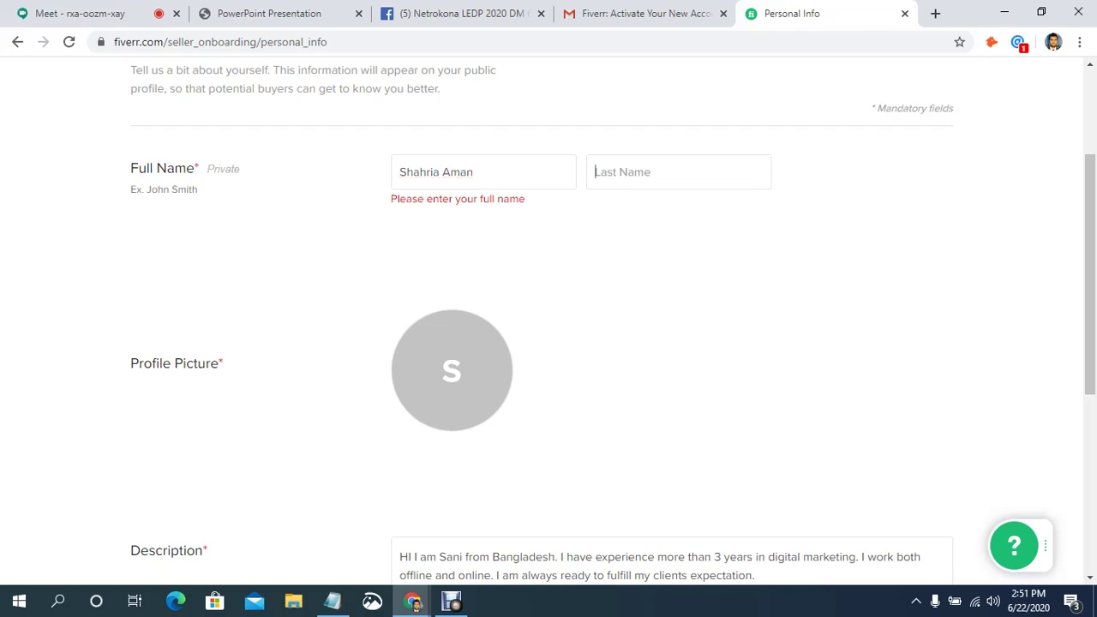
{"action": "scroll", "coordinate": [548, 343], "scroll_direction": "down", "scroll_amount": 2}
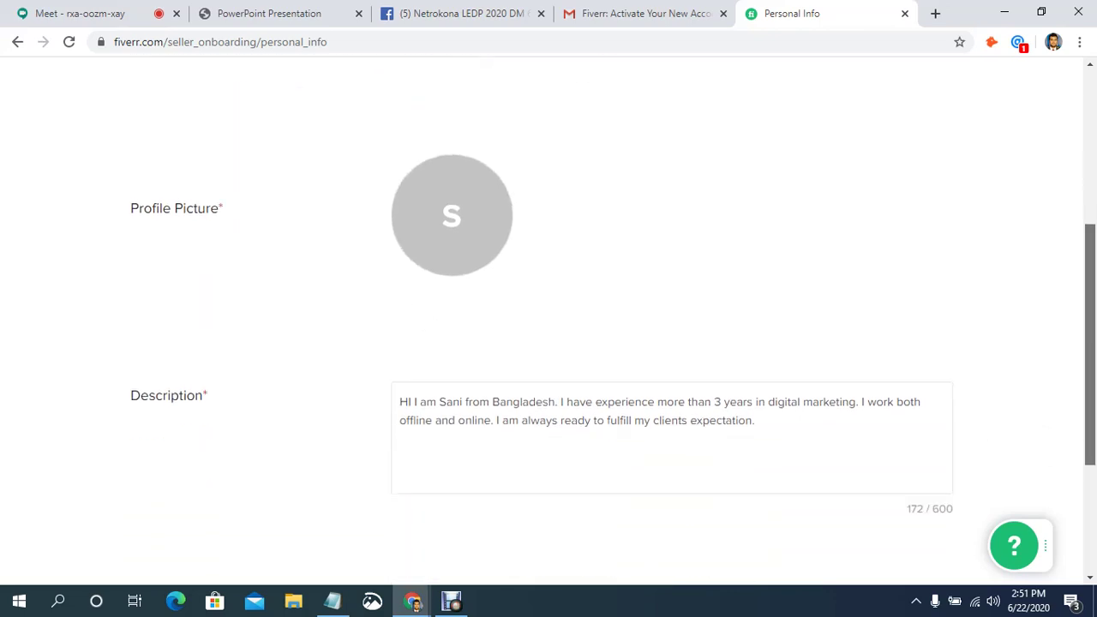
{"action": "left_click", "coordinate": [452, 193]}
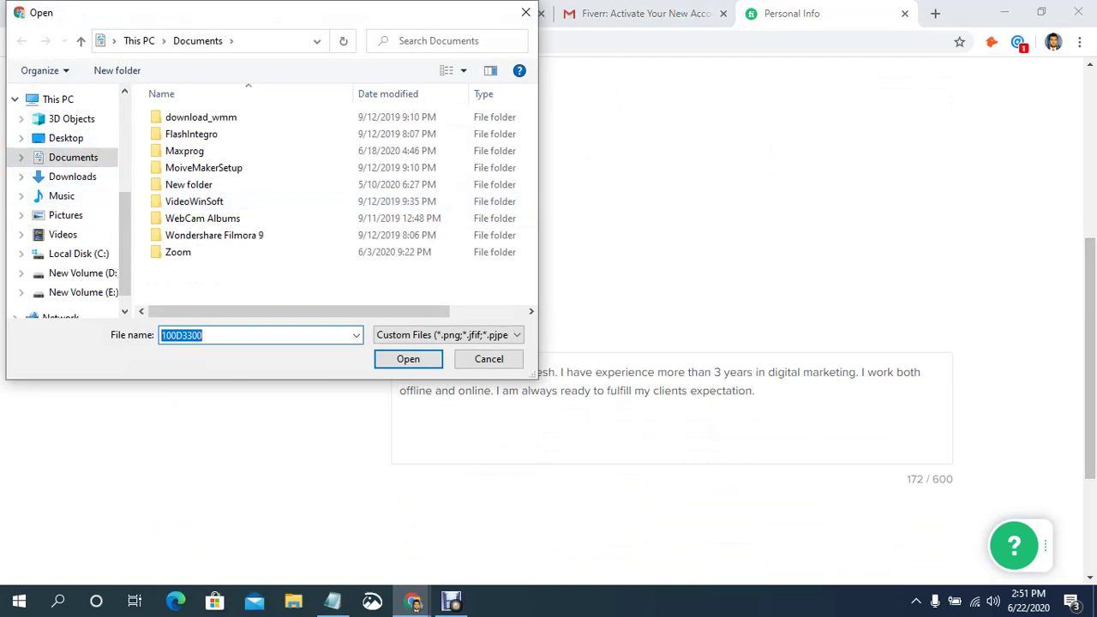
- Choose Pic.jpg from New folder on New Volume (E:) as the profile photo
{"action": "scroll", "coordinate": [78, 267], "scroll_direction": "down", "scroll_amount": 1}
{"action": "left_click", "coordinate": [83, 267]}
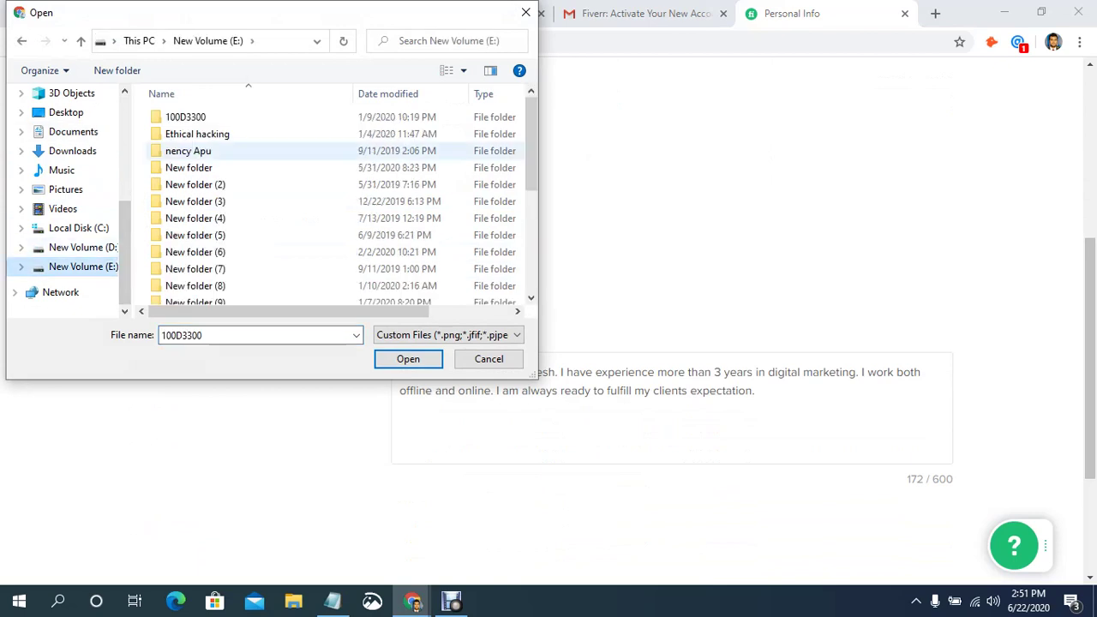
{"action": "double_click", "coordinate": [189, 168]}
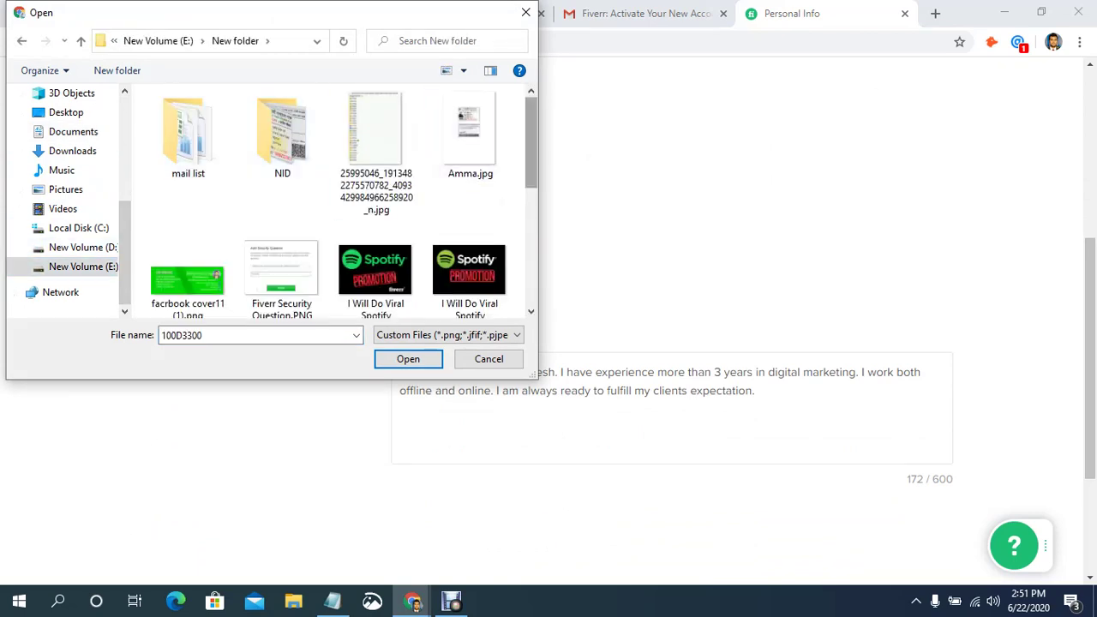
{"action": "scroll", "coordinate": [369, 150], "scroll_direction": "down", "scroll_amount": 3}
{"action": "double_click", "coordinate": [286, 260]}
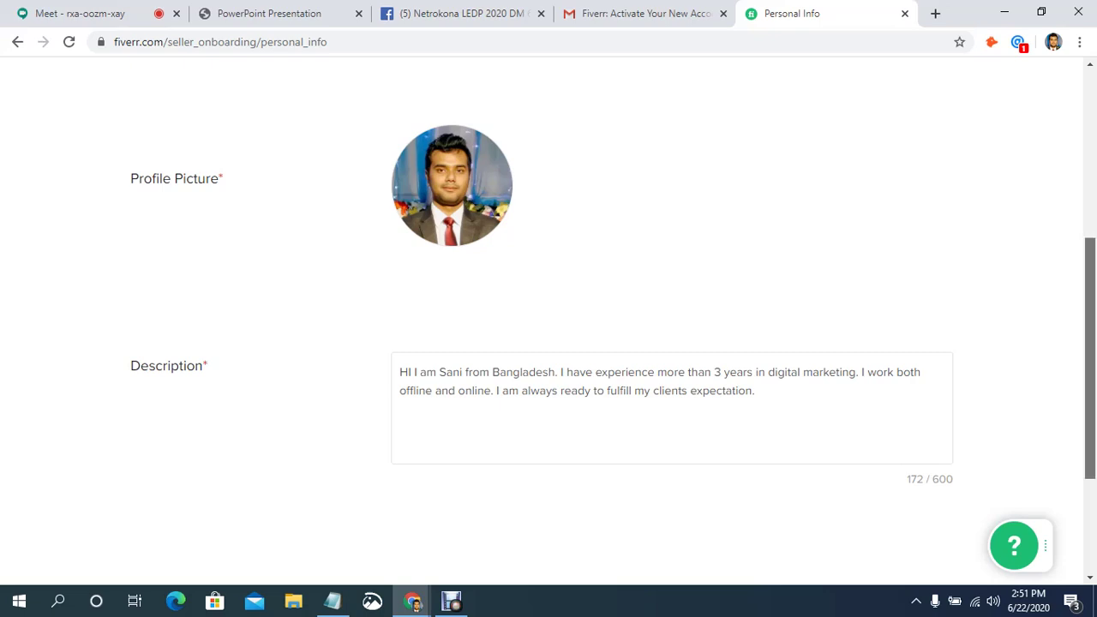
{"action": "scroll", "coordinate": [1090, 360], "scroll_direction": "down", "scroll_amount": 2}
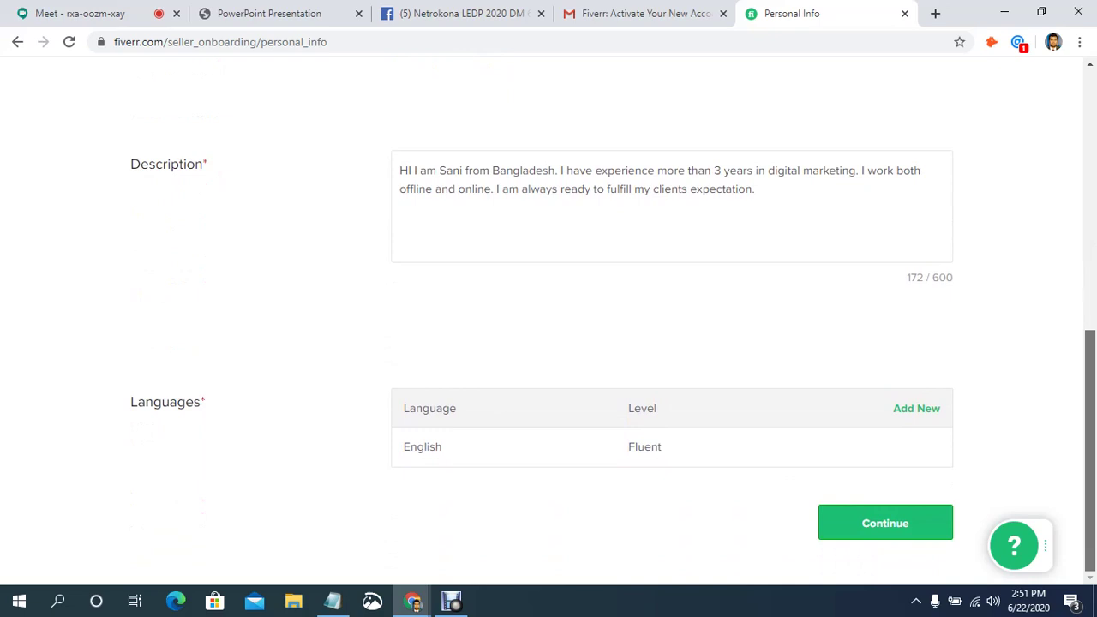
{"action": "scroll", "coordinate": [1090, 360], "scroll_direction": "up", "scroll_amount": 7}
{"action": "scroll", "coordinate": [549, 335], "scroll_direction": "down", "scroll_amount": 7}
{"action": "scroll", "coordinate": [548, 335], "scroll_direction": "up", "scroll_amount": 2}
{"action": "scroll", "coordinate": [548, 335], "scroll_direction": "down", "scroll_amount": 2}
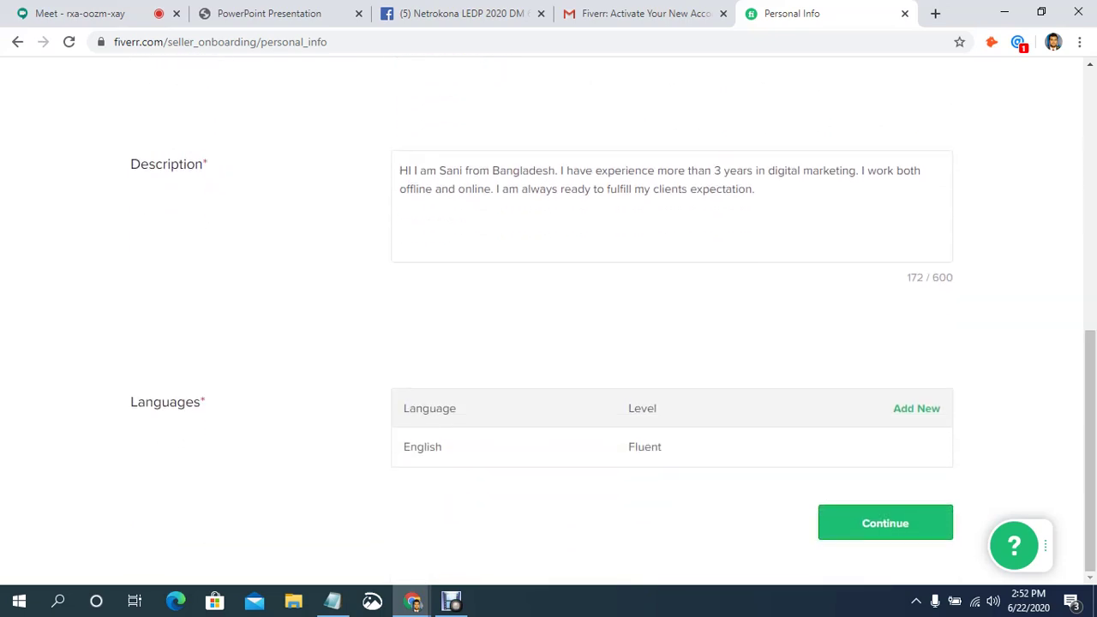
{"action": "scroll", "coordinate": [549, 335], "scroll_direction": "up", "scroll_amount": 5}
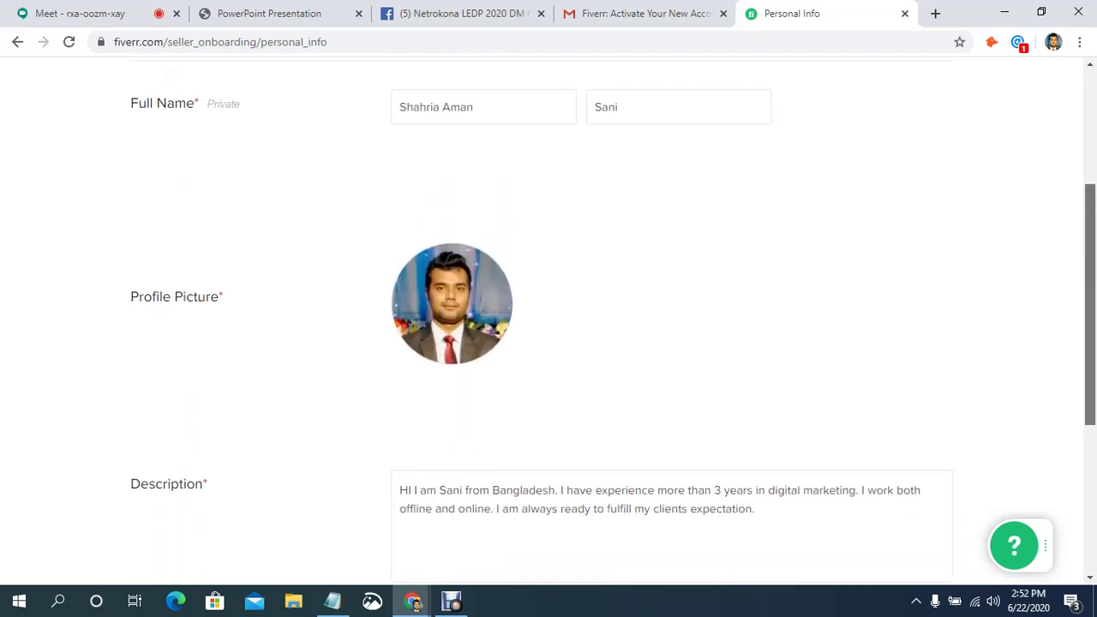
{"action": "scroll", "coordinate": [548, 334], "scroll_direction": "down", "scroll_amount": 2}
{"action": "scroll", "coordinate": [548, 334], "scroll_direction": "down", "scroll_amount": 3}
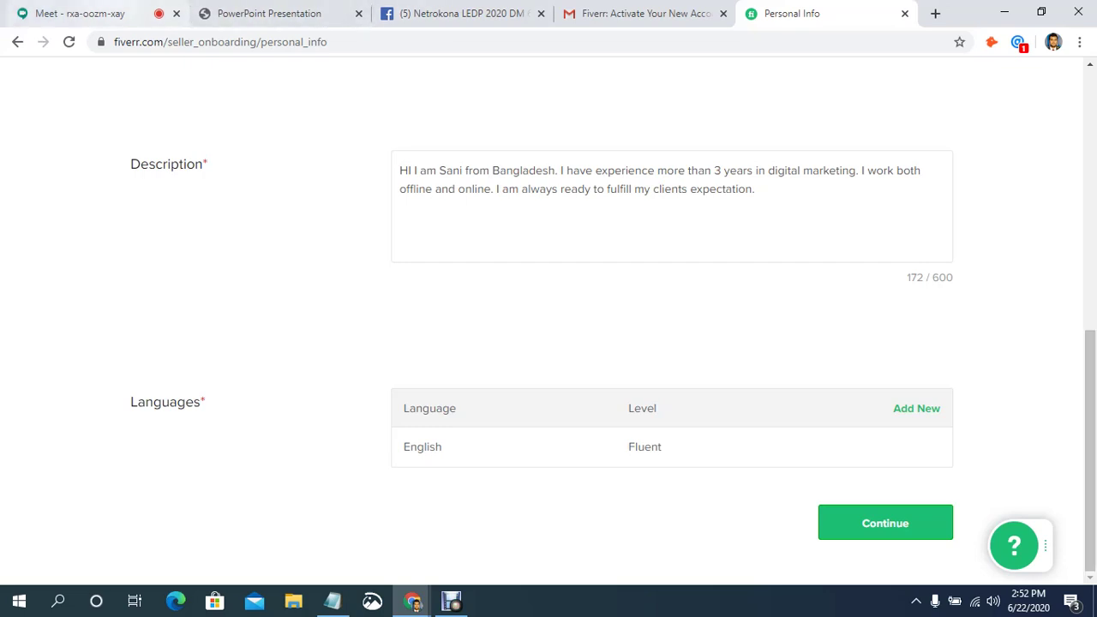
{"action": "key", "text": "ctrl+Tab"}
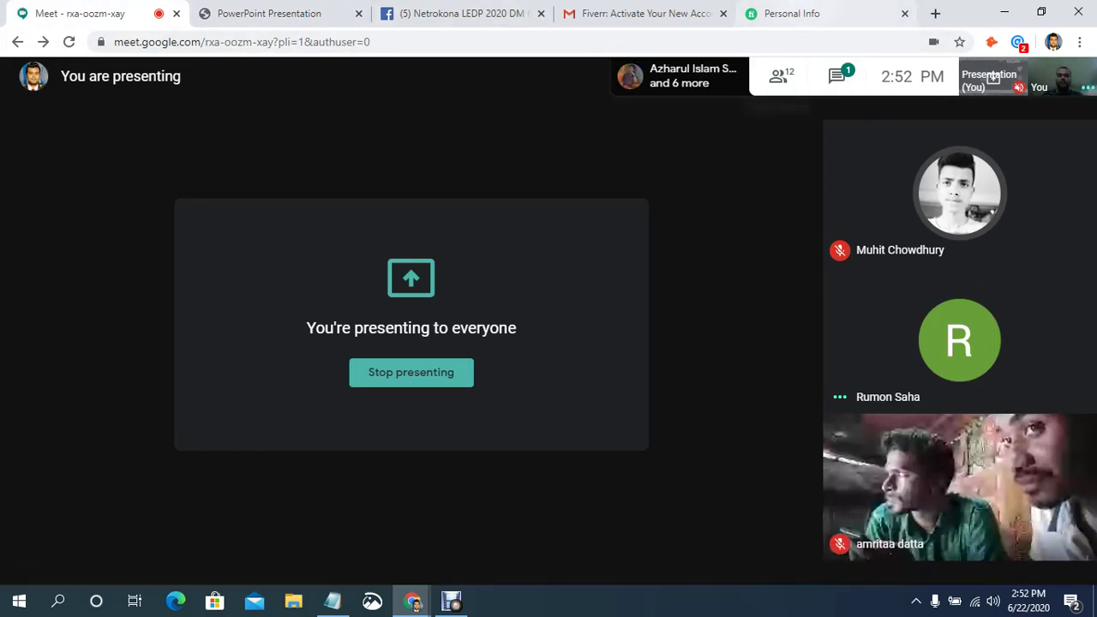
{"action": "key", "text": "ctrl+shift+Tab"}
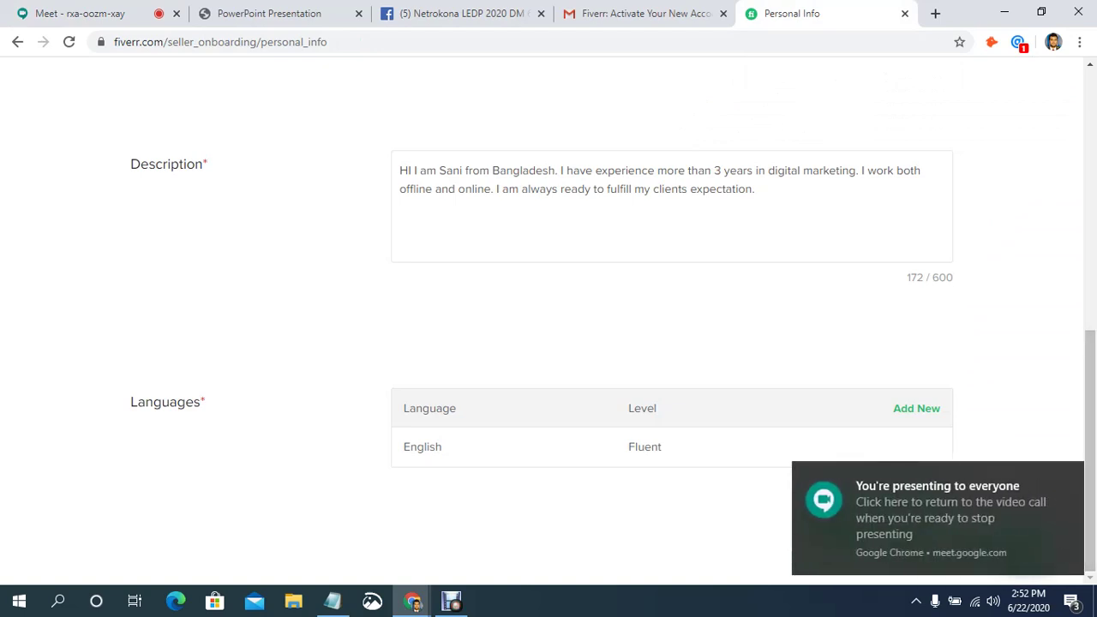
{"action": "scroll", "coordinate": [549, 321], "scroll_direction": "up", "scroll_amount": 6}
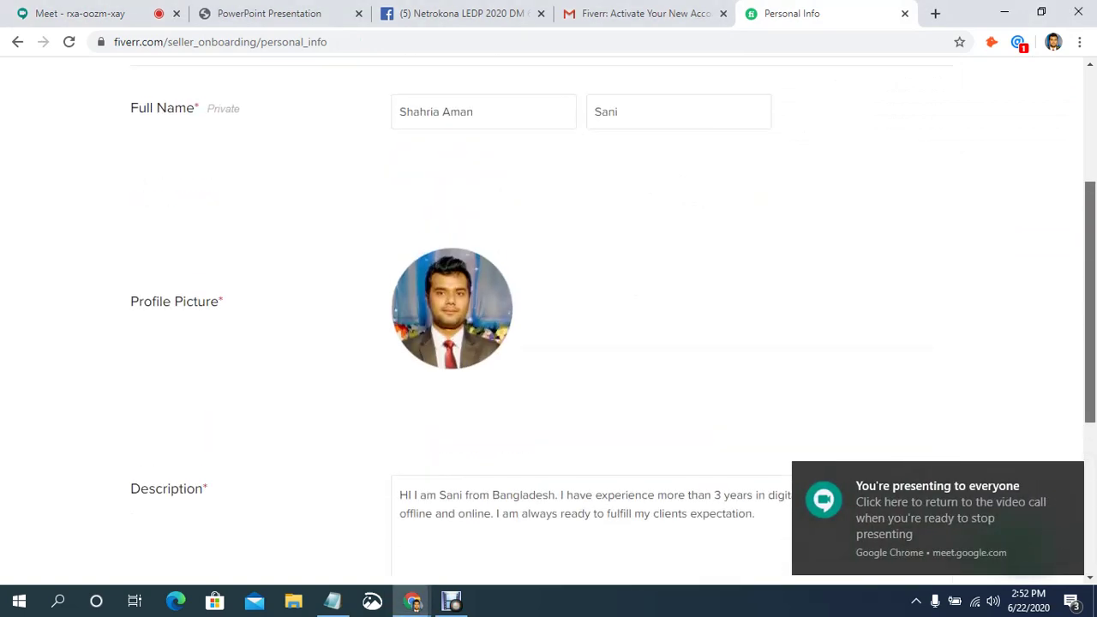
{"action": "scroll", "coordinate": [549, 322], "scroll_direction": "down", "scroll_amount": 3}
{"action": "scroll", "coordinate": [549, 321], "scroll_direction": "down", "scroll_amount": 3}
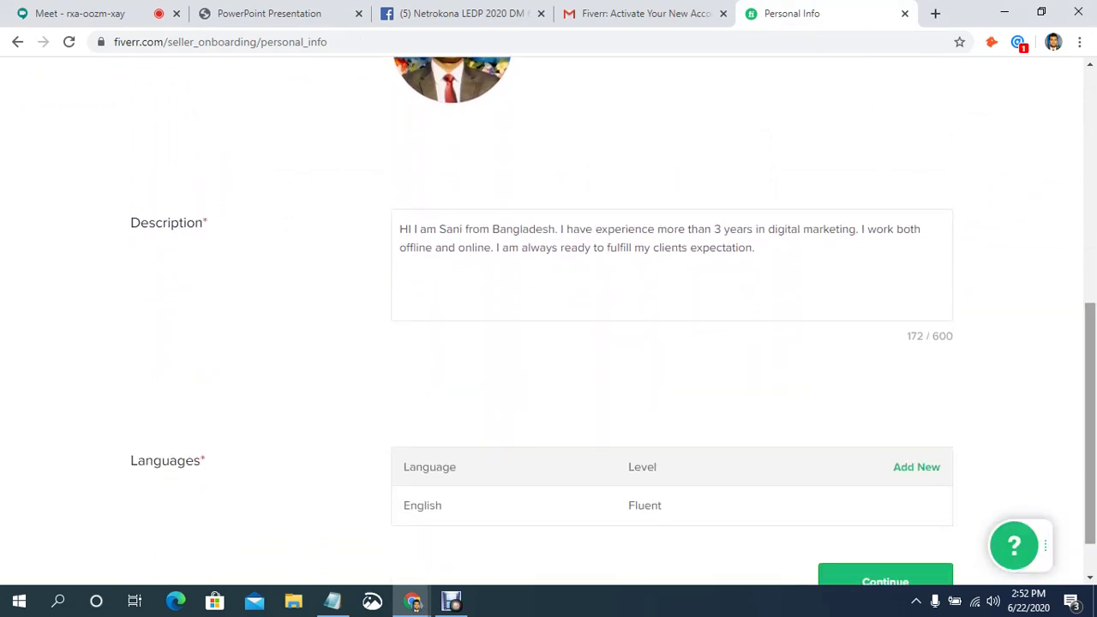
{"action": "scroll", "coordinate": [549, 321], "scroll_direction": "down", "scroll_amount": 1}
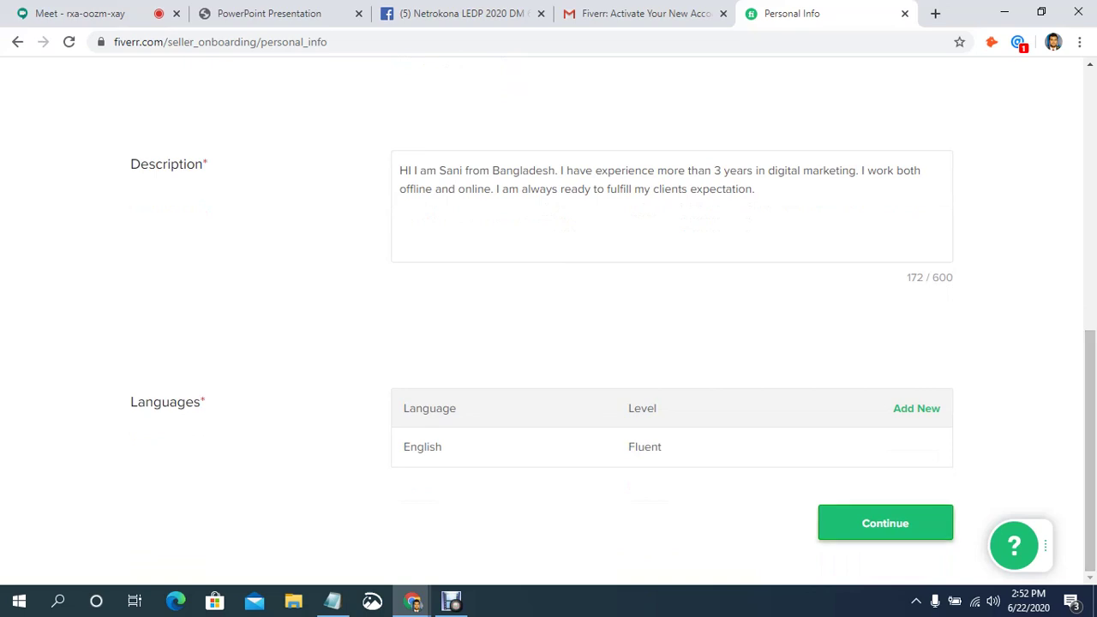
- Continue to Professional Info and set the occupation to Digital Marketing, from 2017 to 2020
{"action": "left_click", "coordinate": [885, 523]}
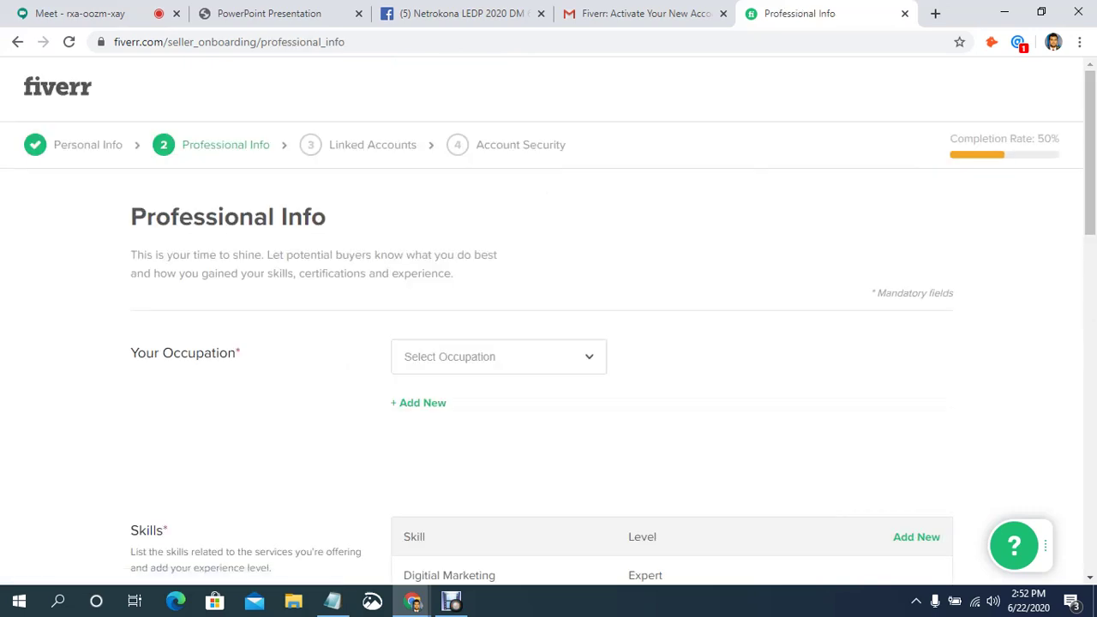
{"action": "scroll", "coordinate": [561, 189], "scroll_direction": "down", "scroll_amount": 2}
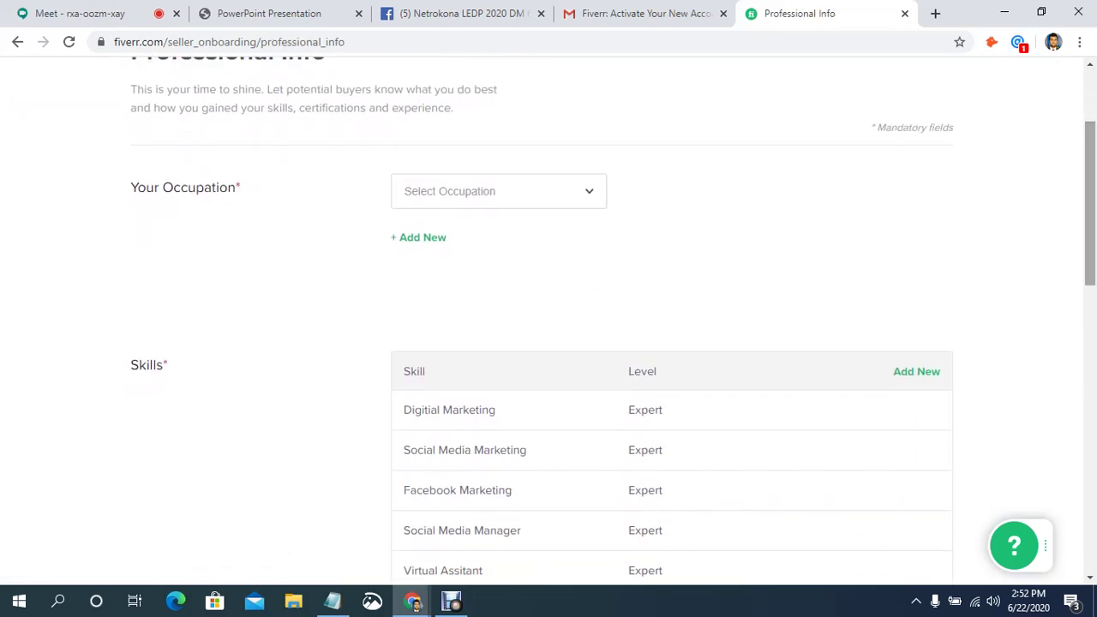
{"action": "left_click", "coordinate": [561, 190]}
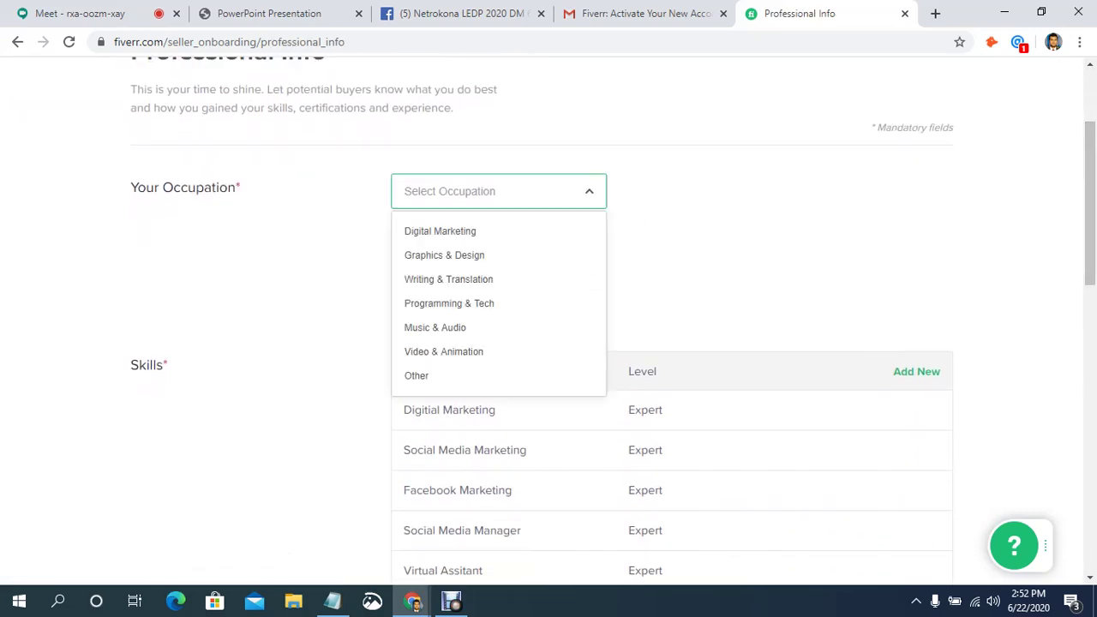
{"action": "left_click", "coordinate": [439, 231]}
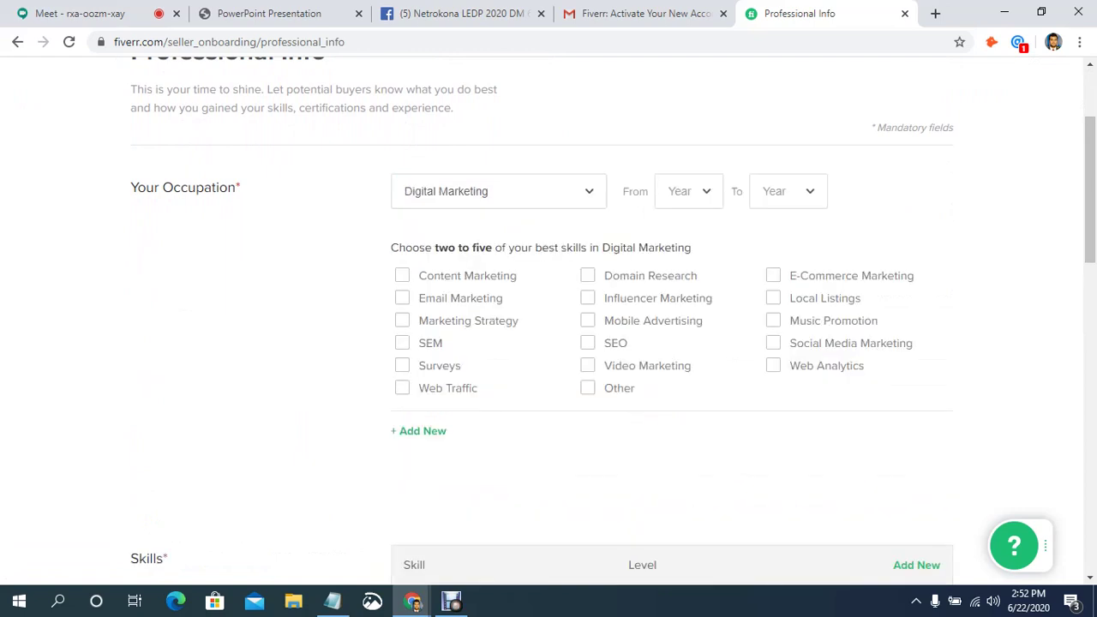
{"action": "left_click", "coordinate": [689, 191]}
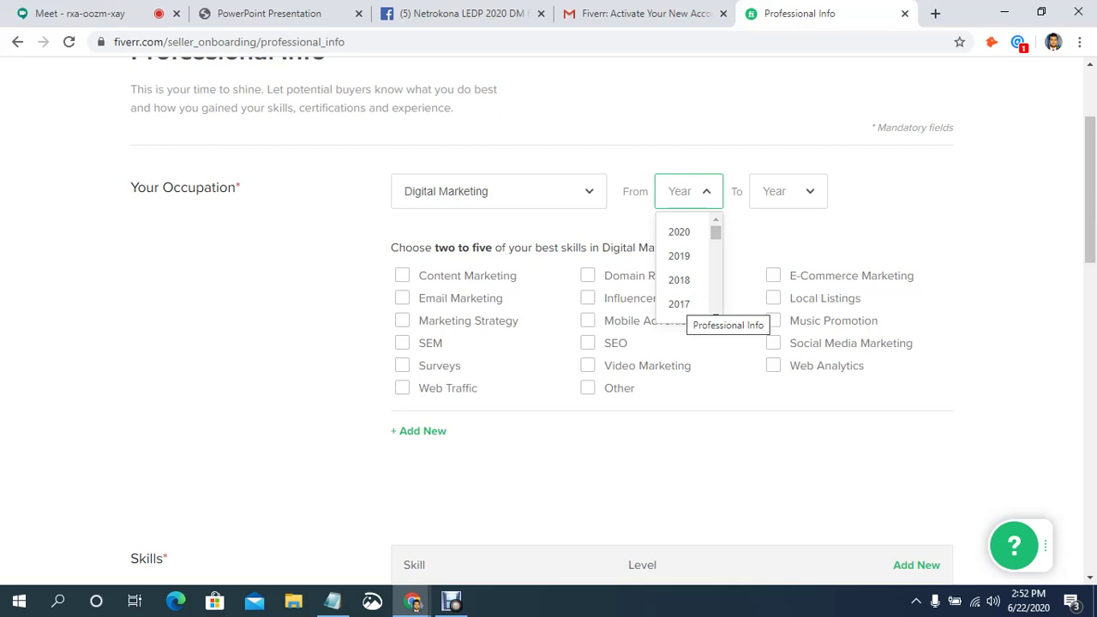
{"action": "left_click", "coordinate": [679, 304]}
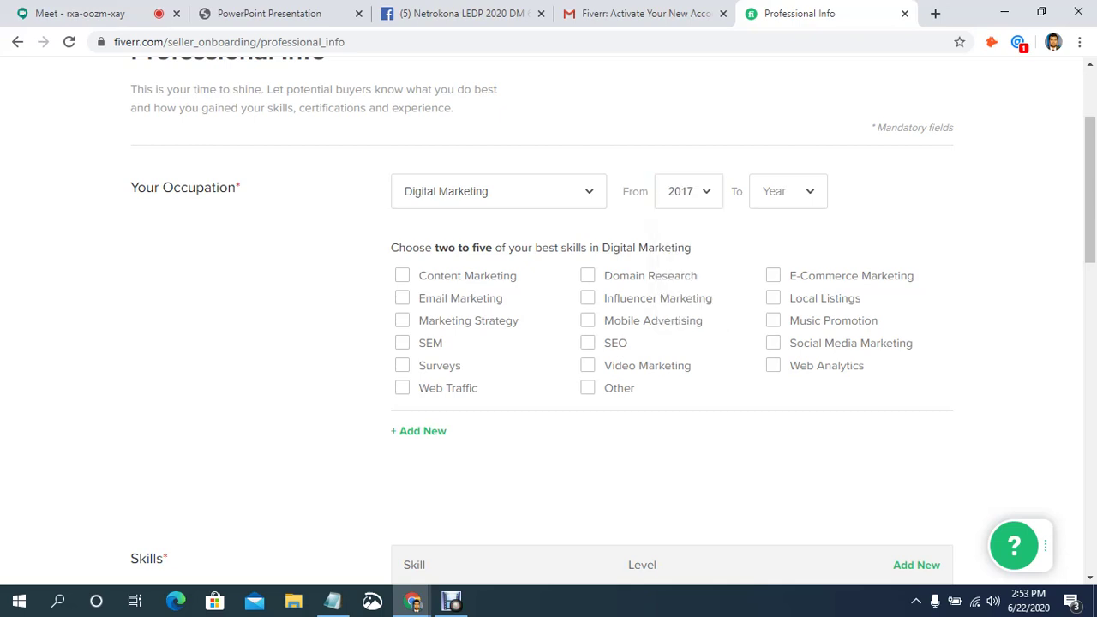
{"action": "left_click", "coordinate": [788, 191]}
{"action": "left_click", "coordinate": [774, 231]}
- Select five skills, including Social Media Marketing, Music Promotion, Web Traffic and Web Analytics
{"action": "scroll", "coordinate": [549, 317], "scroll_direction": "down", "scroll_amount": 1}
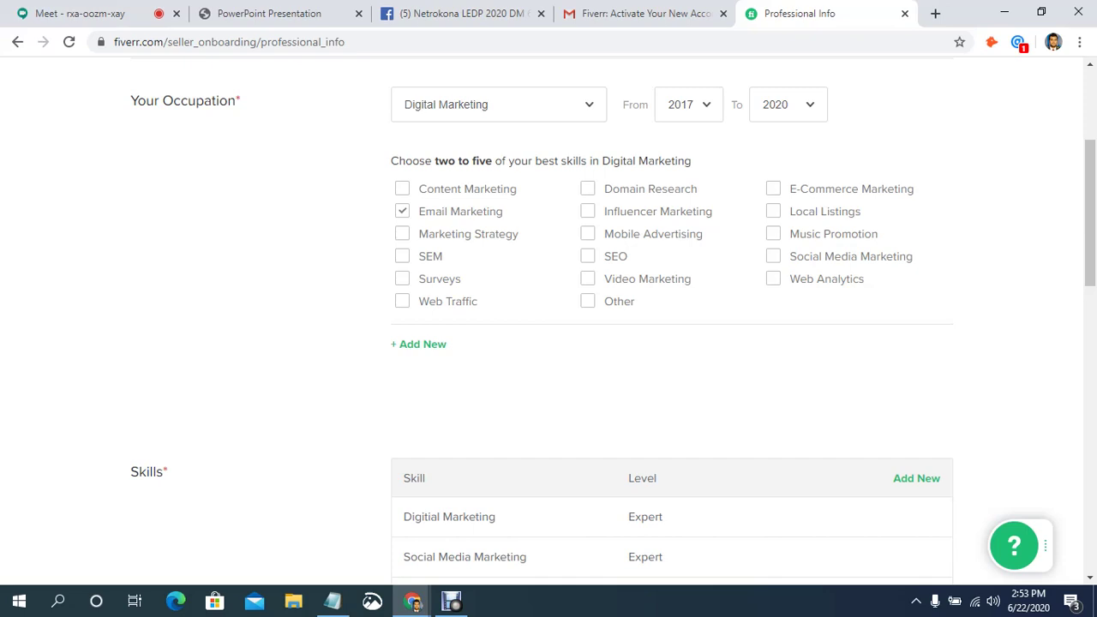
{"action": "left_click", "coordinate": [773, 255]}
{"action": "left_click", "coordinate": [773, 211]}
{"action": "left_click", "coordinate": [773, 211]}
{"action": "left_click", "coordinate": [773, 233]}
{"action": "left_click", "coordinate": [402, 301]}
{"action": "left_click", "coordinate": [774, 279]}
{"action": "scroll", "coordinate": [614, 319], "scroll_direction": "down", "scroll_amount": 2}
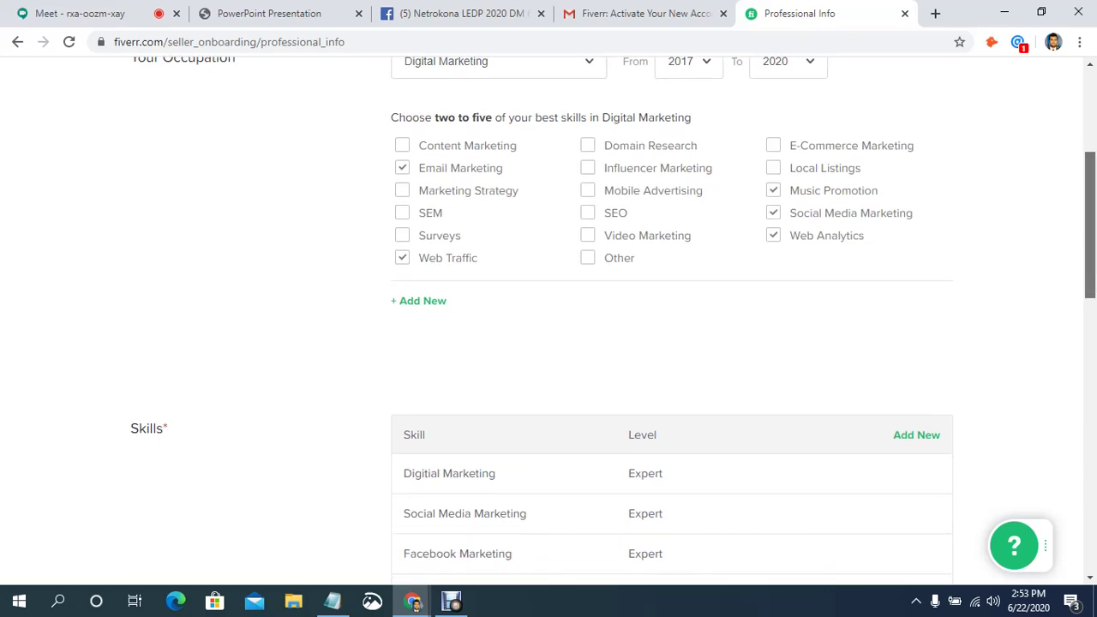
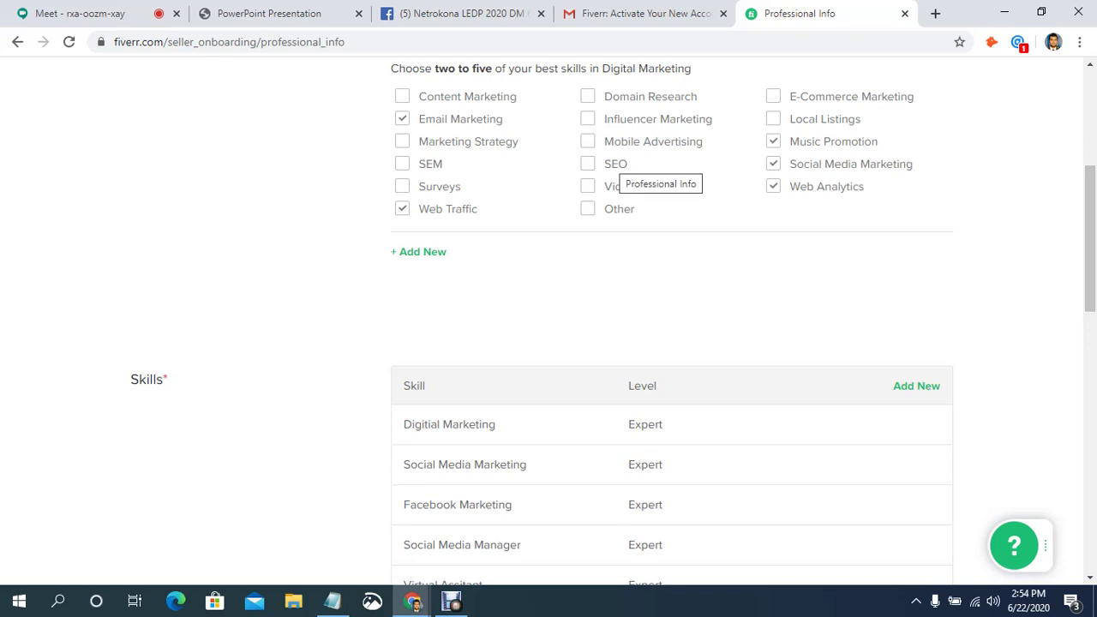
- Review the Professional Info page and continue to the Linked Accounts step
{"action": "scroll", "coordinate": [1089, 257], "scroll_direction": "down", "scroll_amount": 3}
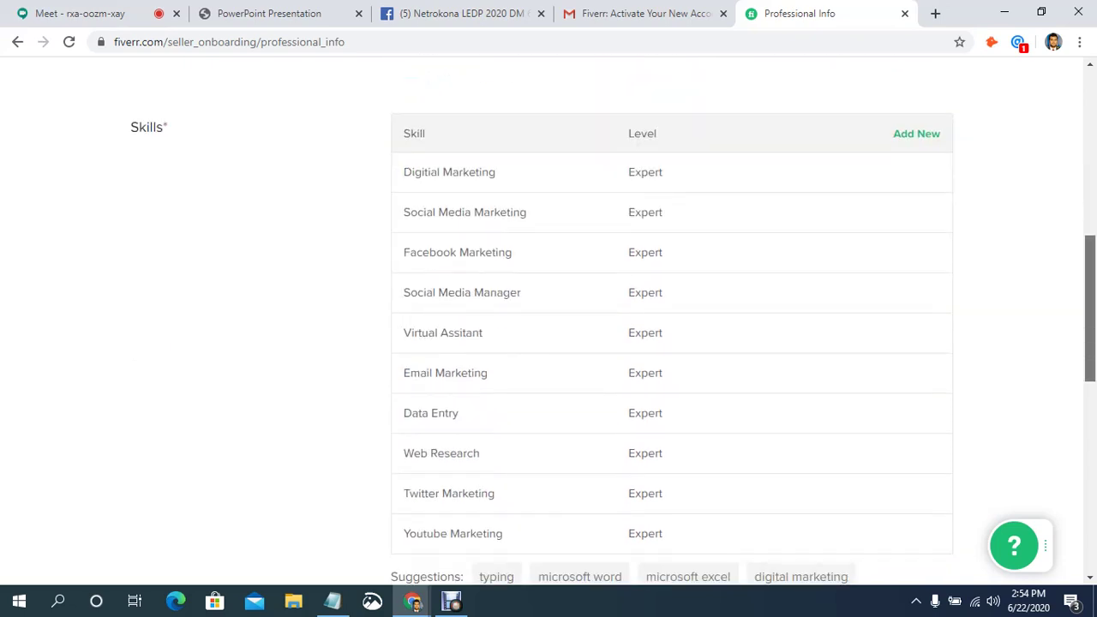
{"action": "scroll", "coordinate": [1089, 309], "scroll_direction": "up", "scroll_amount": 5}
{"action": "scroll", "coordinate": [1089, 308], "scroll_direction": "down", "scroll_amount": 8}
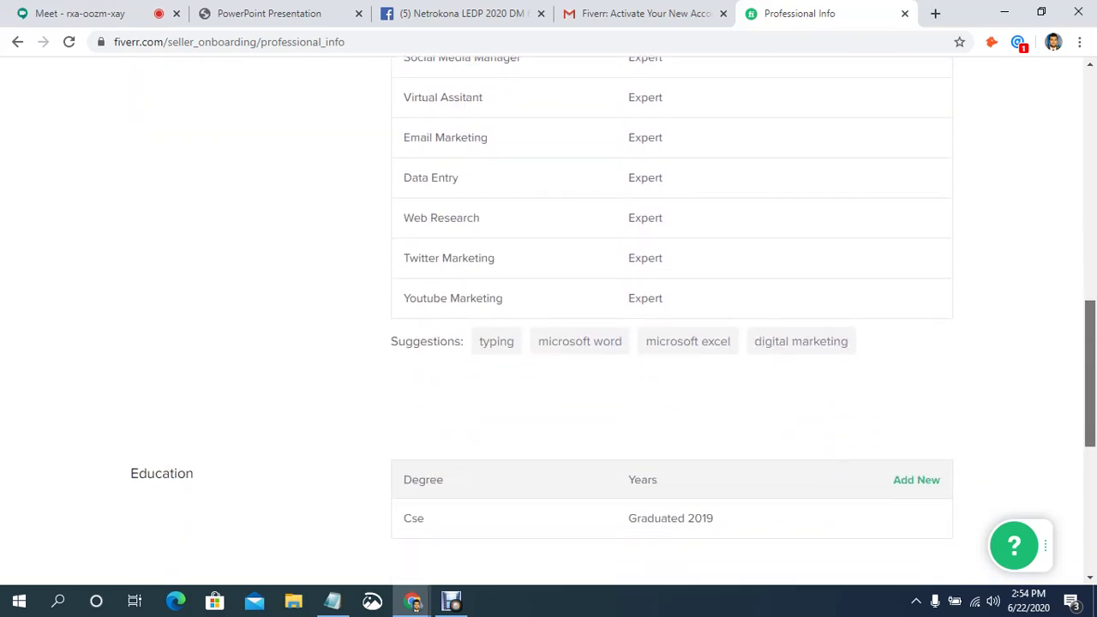
{"action": "scroll", "coordinate": [1090, 369], "scroll_direction": "down", "scroll_amount": 5}
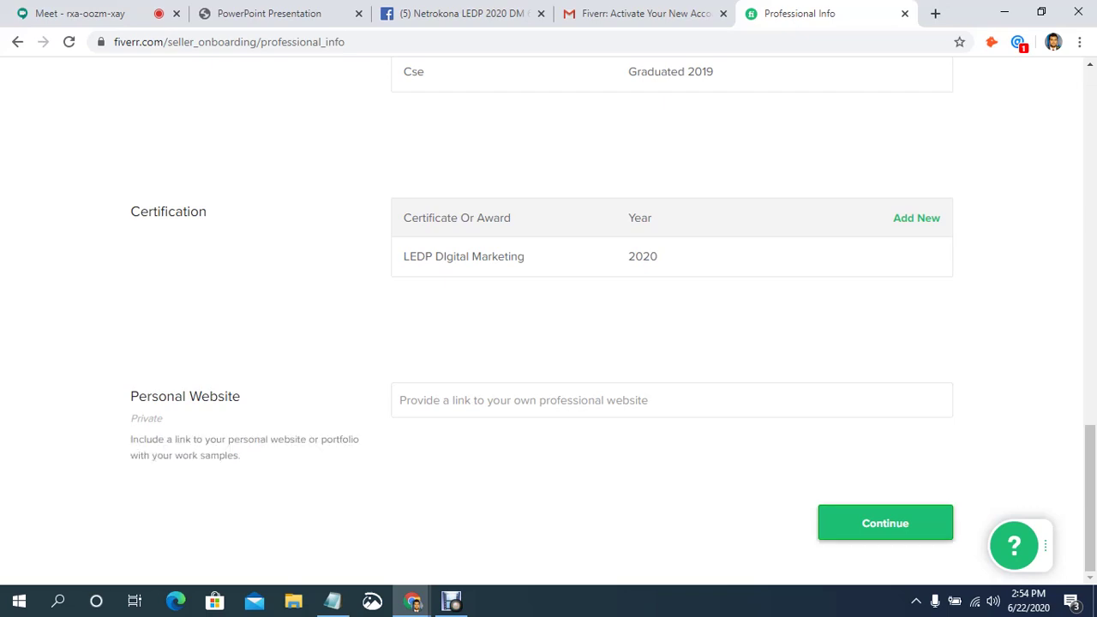
{"action": "left_click", "coordinate": [886, 523]}
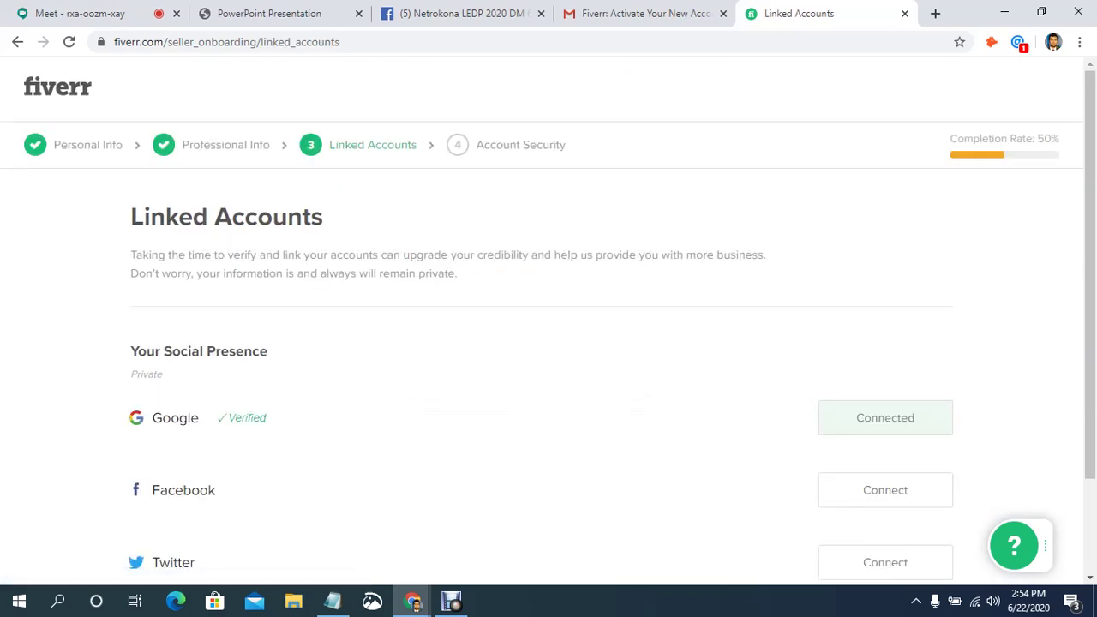
- Continue past Linked Accounts and Account Security, then dismiss the profile completion warning
{"action": "scroll", "coordinate": [549, 329], "scroll_direction": "down", "scroll_amount": 2}
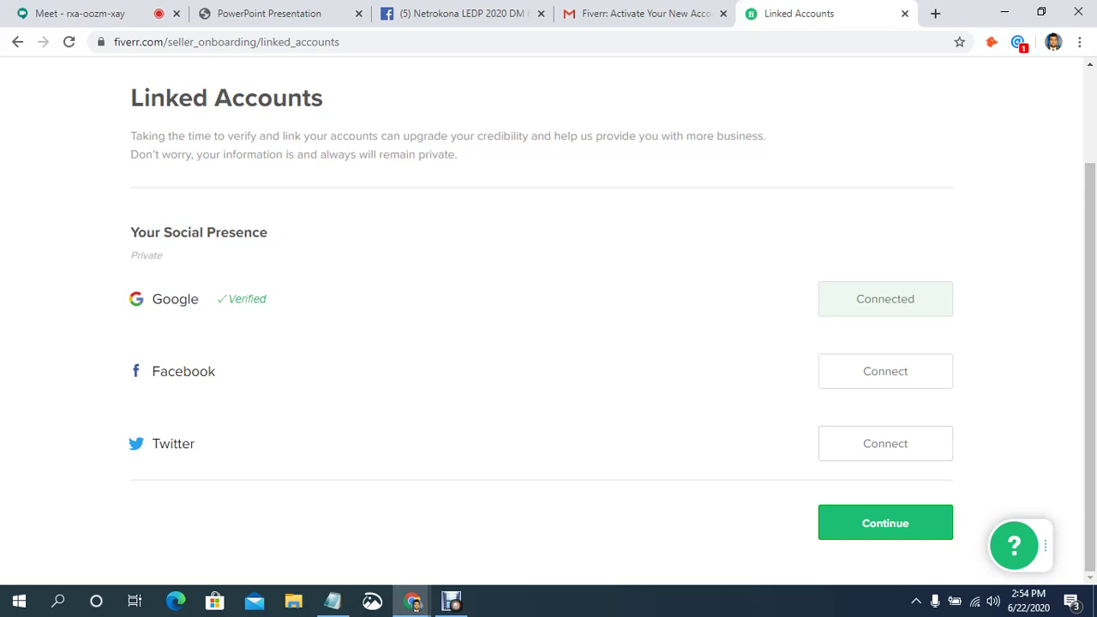
{"action": "left_click", "coordinate": [885, 523]}
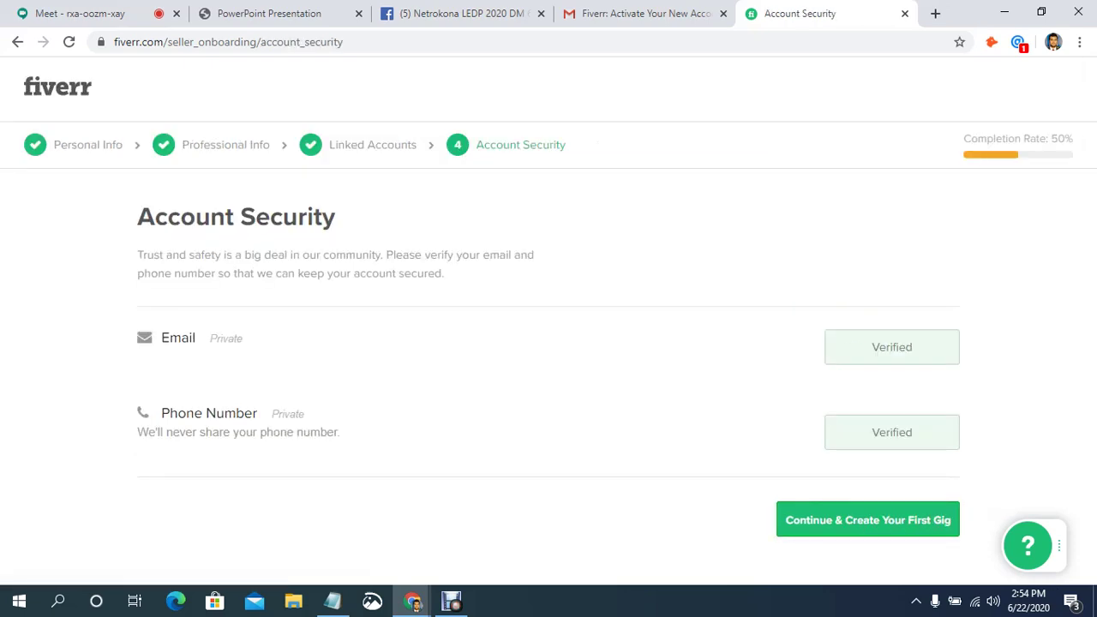
{"action": "left_click", "coordinate": [869, 520]}
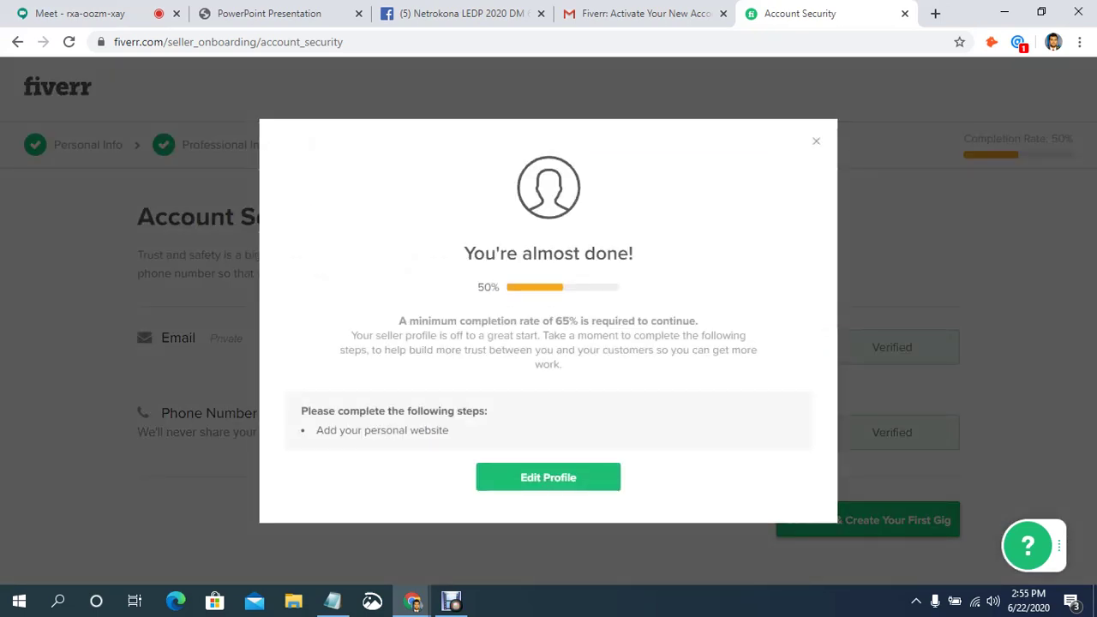
{"action": "key", "text": "Escape"}
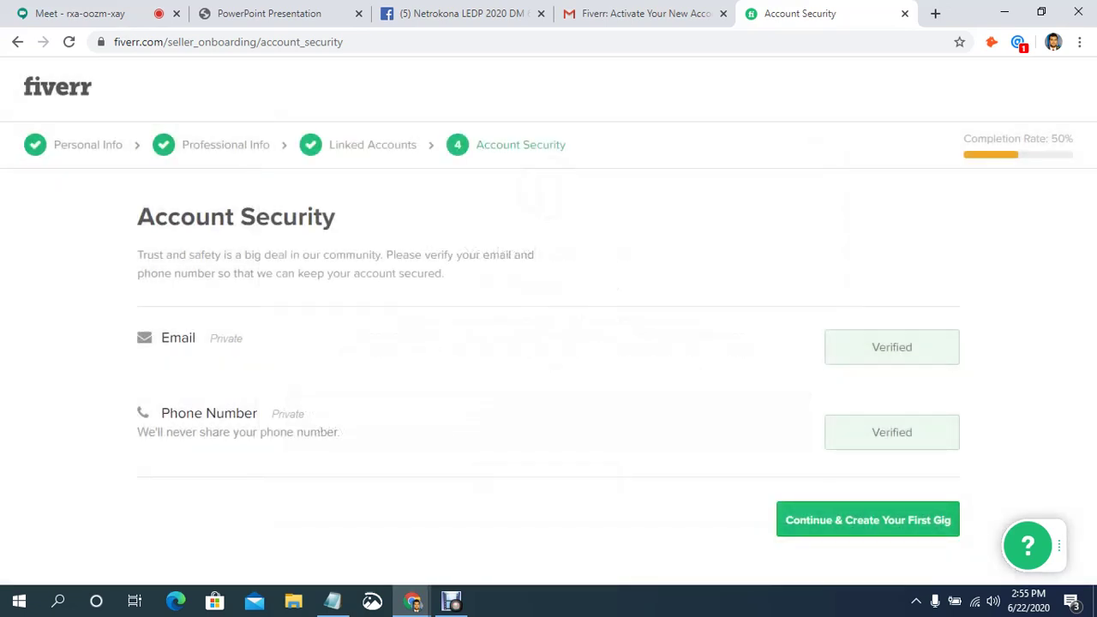
- Revisit Personal Info and Professional Info, then start creating a new gig
{"action": "left_click", "coordinate": [88, 144]}
{"action": "scroll", "coordinate": [549, 326], "scroll_direction": "down", "scroll_amount": 2}
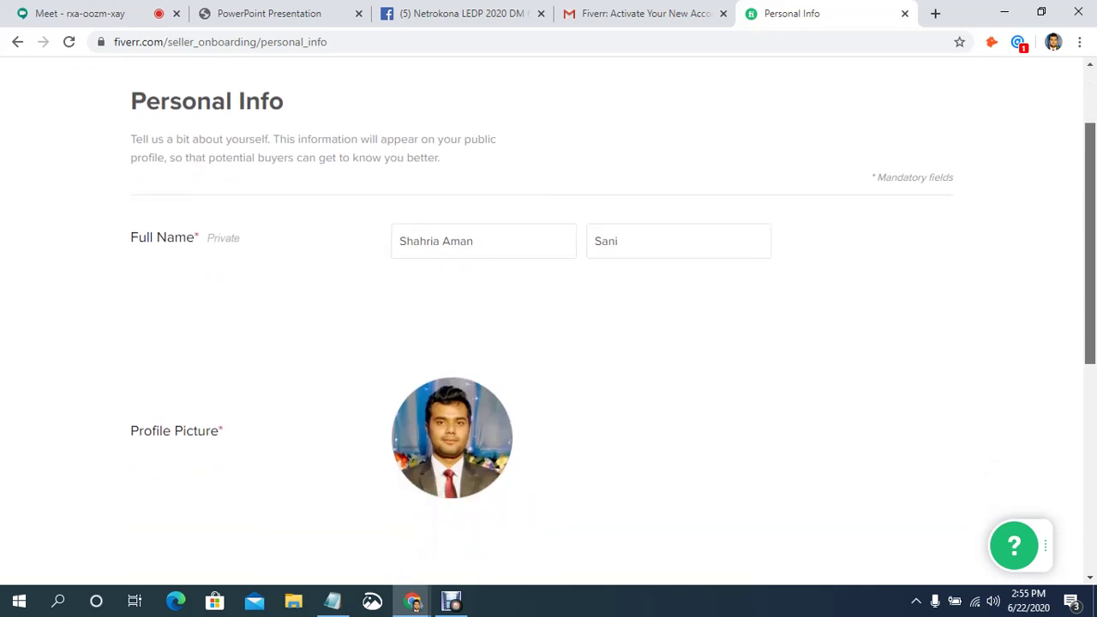
{"action": "scroll", "coordinate": [549, 326], "scroll_direction": "down", "scroll_amount": 6}
{"action": "scroll", "coordinate": [549, 326], "scroll_direction": "up", "scroll_amount": 8}
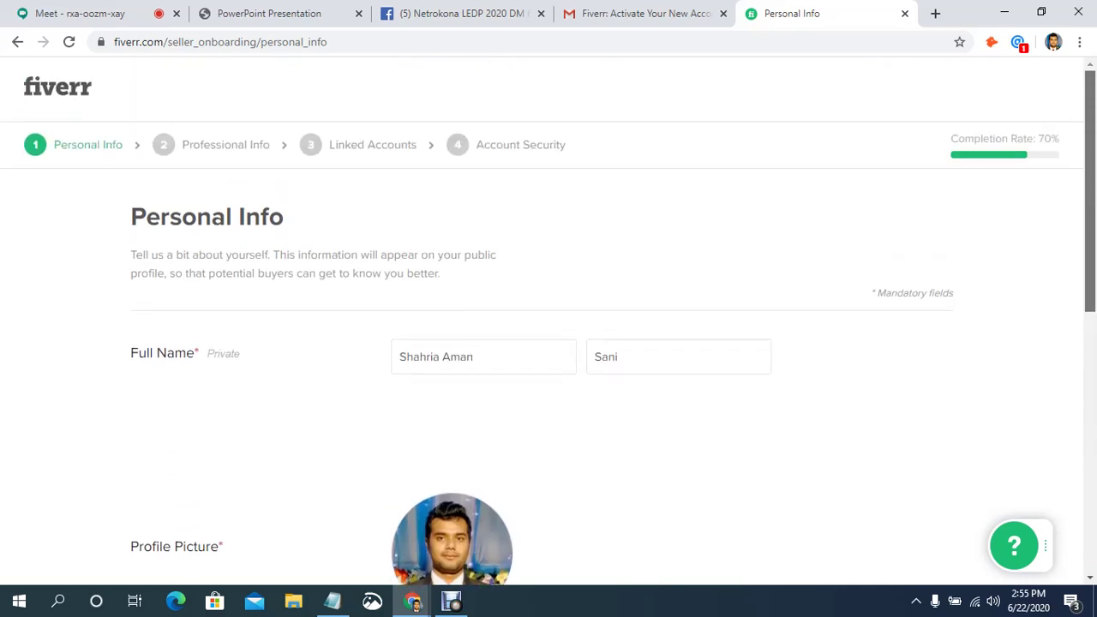
{"action": "left_click", "coordinate": [226, 144]}
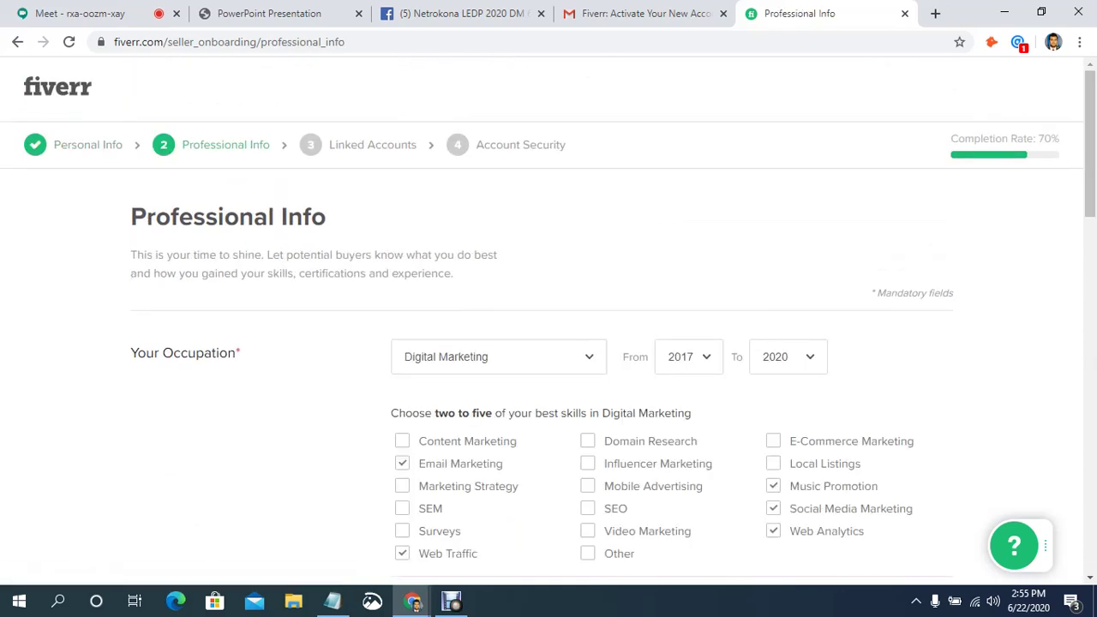
{"action": "scroll", "coordinate": [549, 326], "scroll_direction": "down", "scroll_amount": 10}
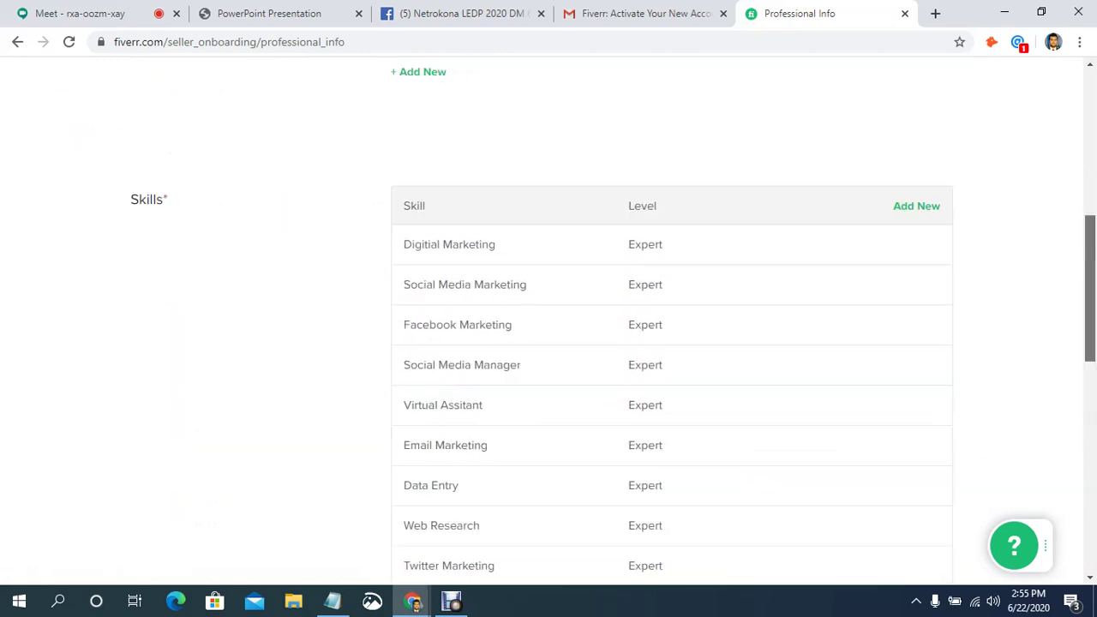
{"action": "scroll", "coordinate": [549, 325], "scroll_direction": "up", "scroll_amount": 10}
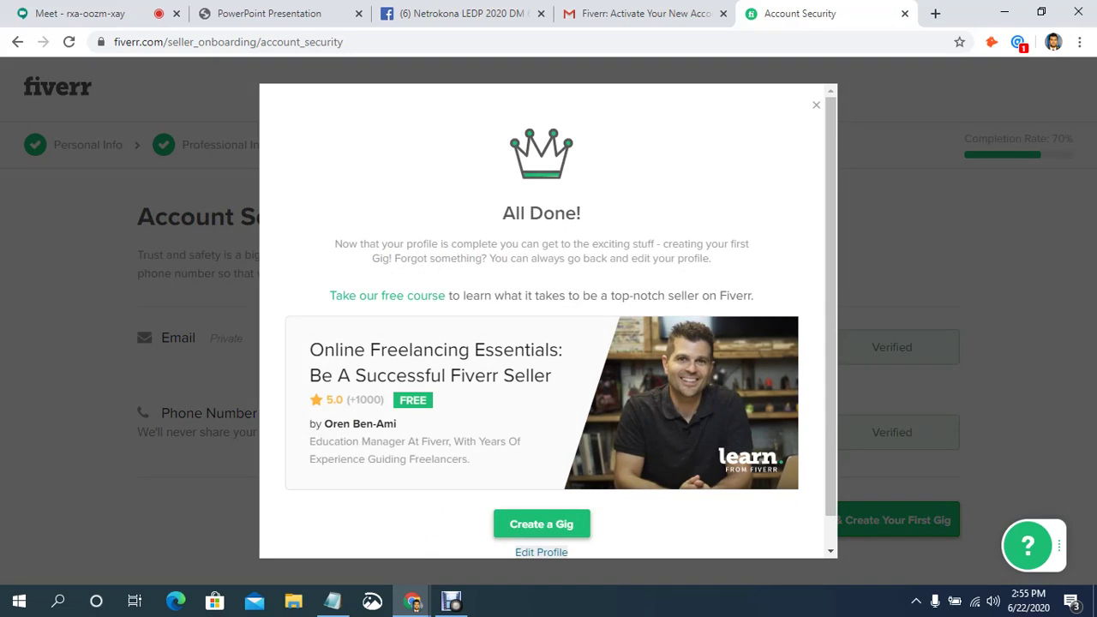
{"action": "left_click", "coordinate": [541, 524]}
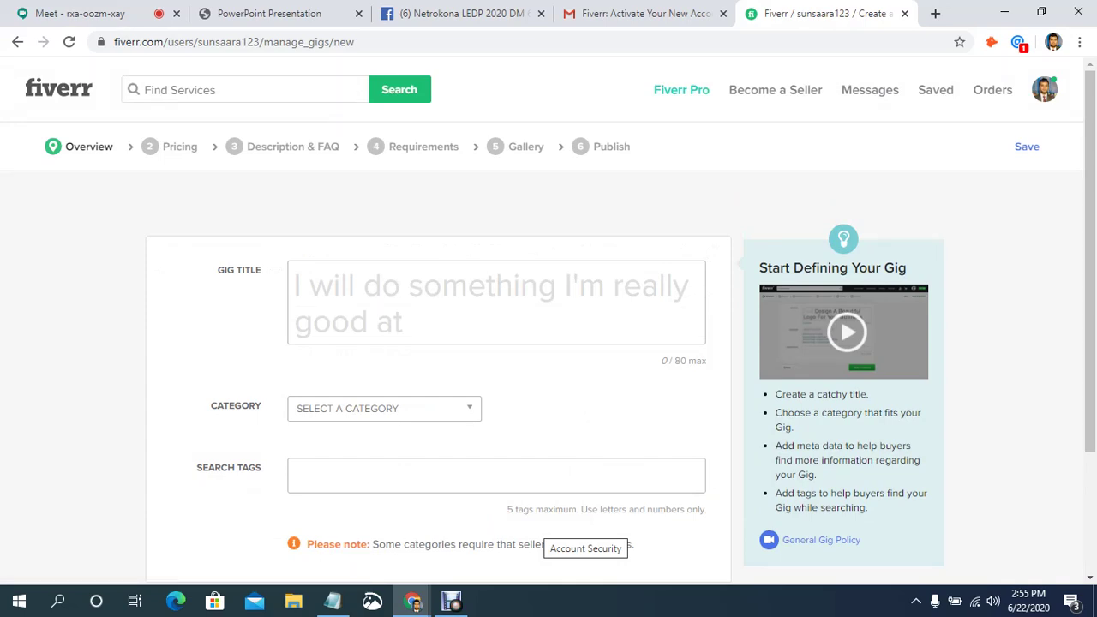
- Place the caret in the Gig Title box and open the Fiverr homepage in a new tab
{"action": "left_click", "coordinate": [496, 302]}
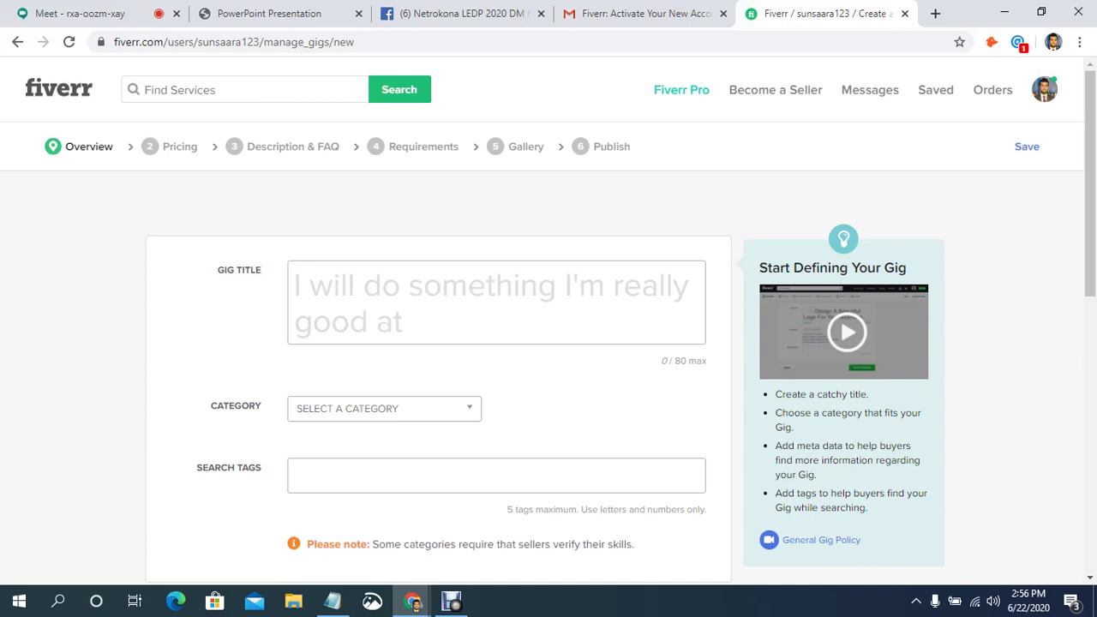
{"action": "left_click", "coordinate": [363, 286]}
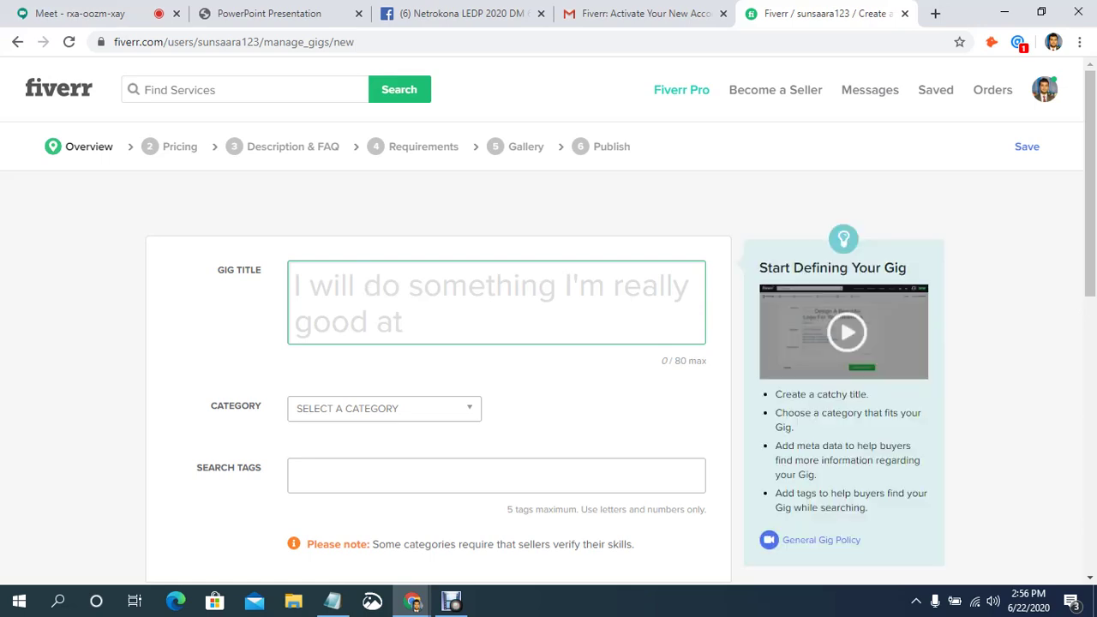
{"action": "middle_click", "coordinate": [58, 89]}
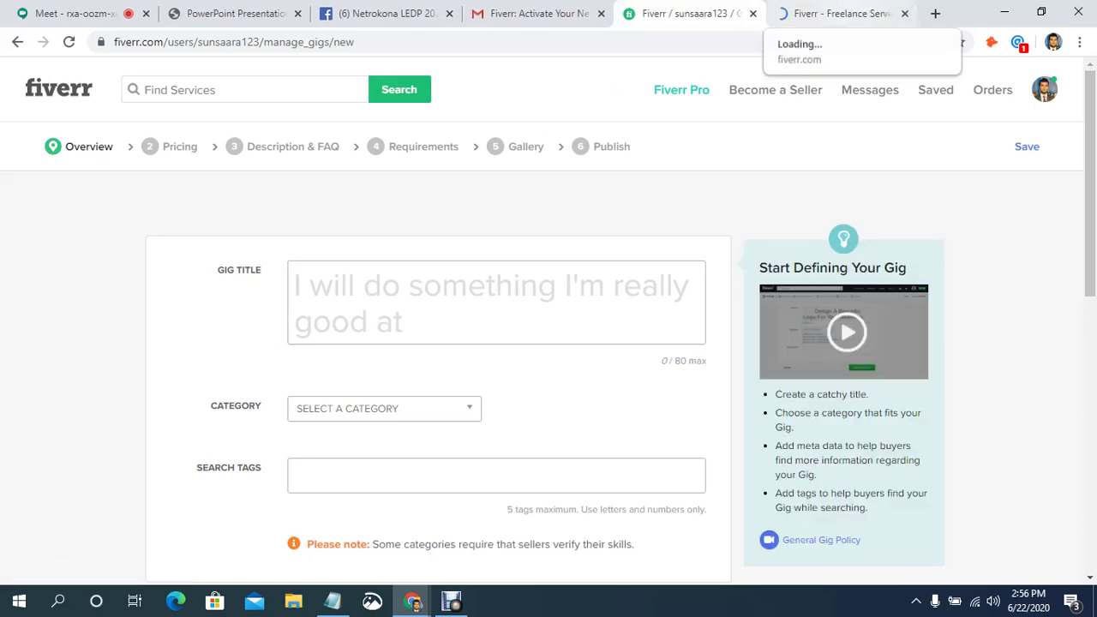
- In the new tab, search Fiverr services for 'virtual assistant'
{"action": "left_click", "coordinate": [835, 14]}
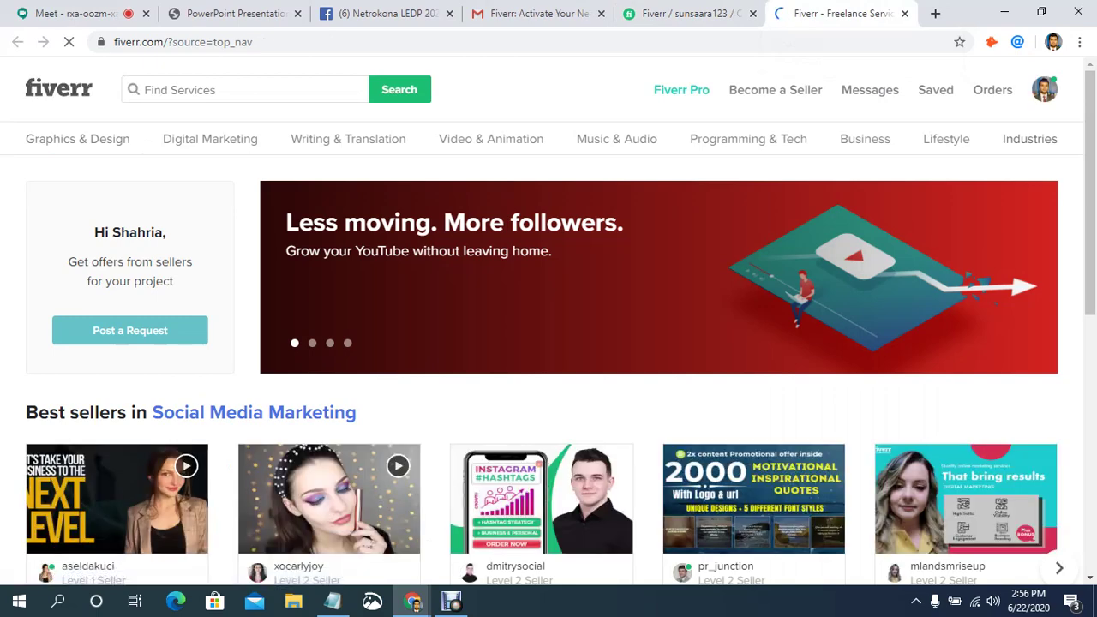
{"action": "left_click", "coordinate": [144, 89]}
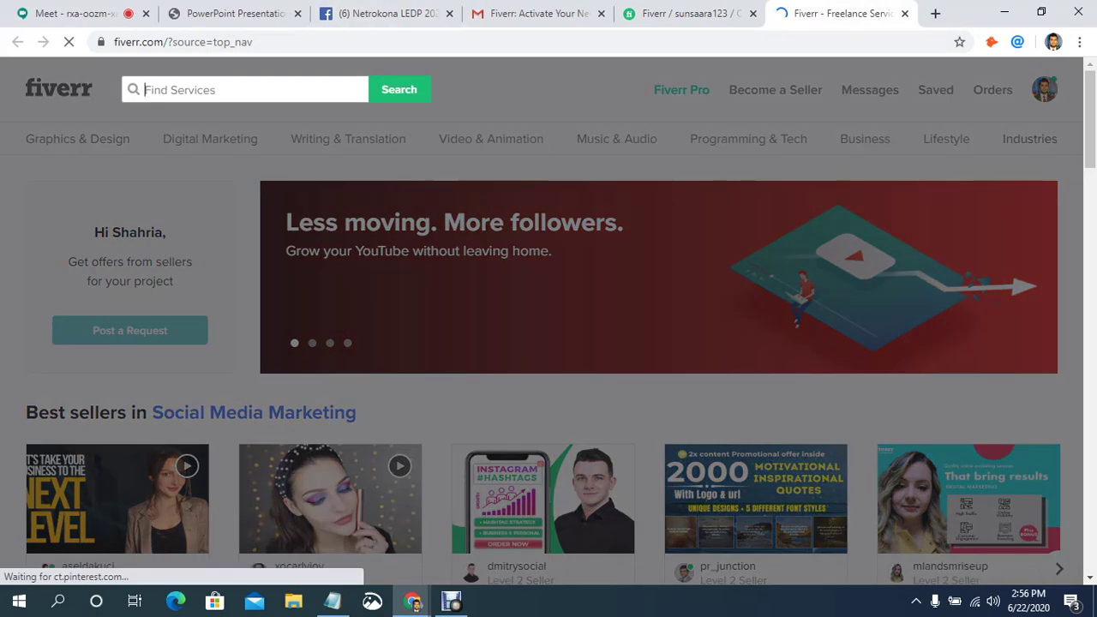
{"action": "type", "text": "virtual assistant"}
{"action": "key", "text": "Return"}
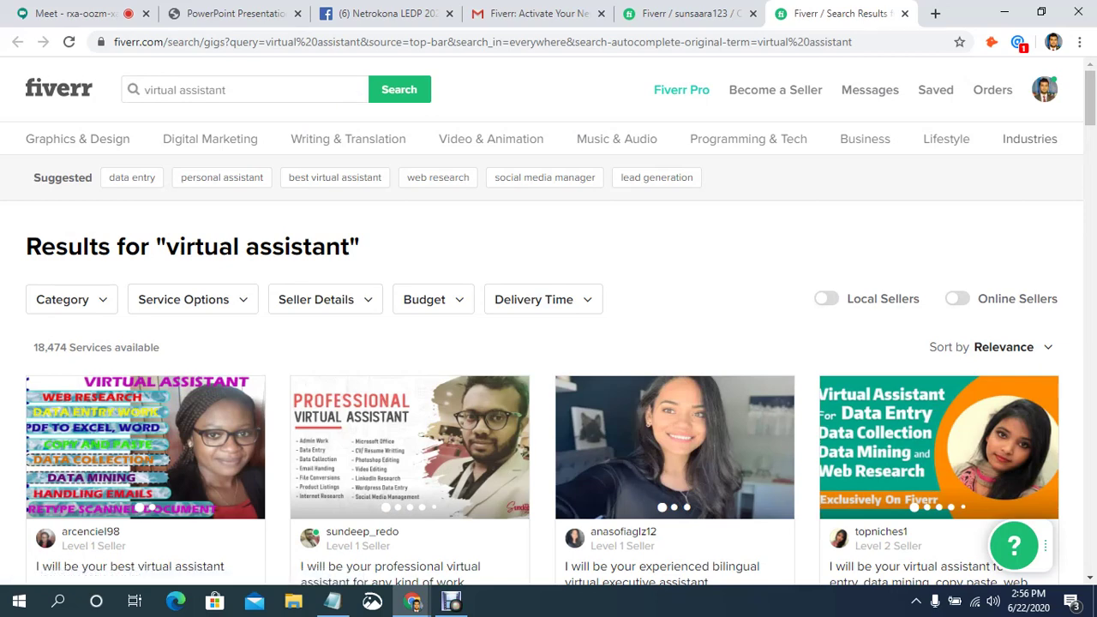
- Browse the 18,474 virtual assistant results, then return to the gig creation tab
{"action": "scroll", "coordinate": [549, 343], "scroll_direction": "down", "scroll_amount": 3}
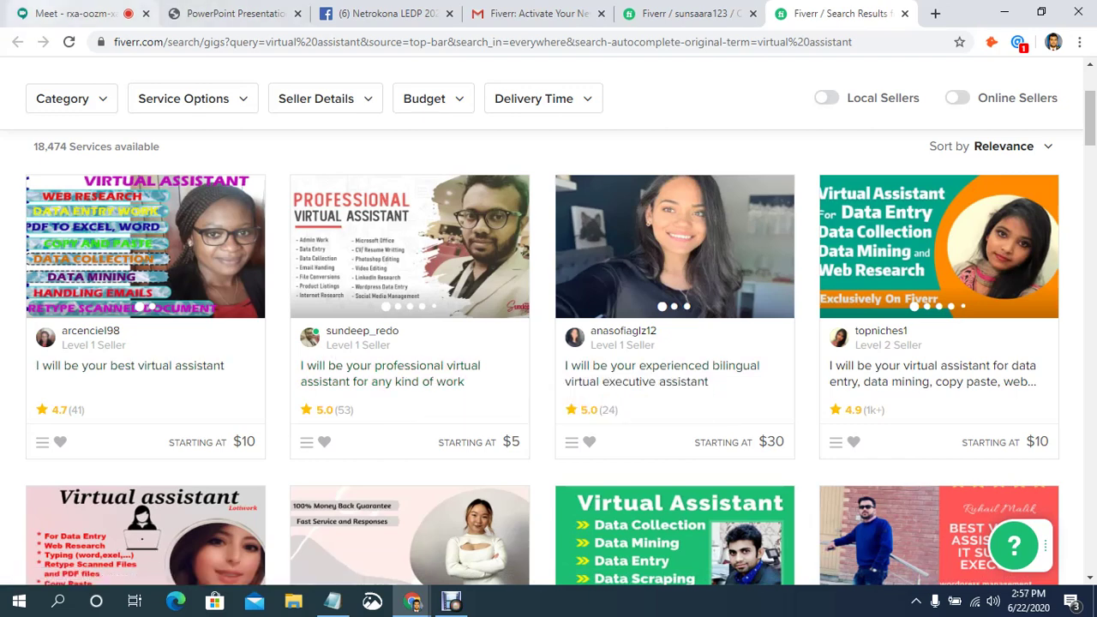
{"action": "key", "text": "ctrl+shift+Tab"}
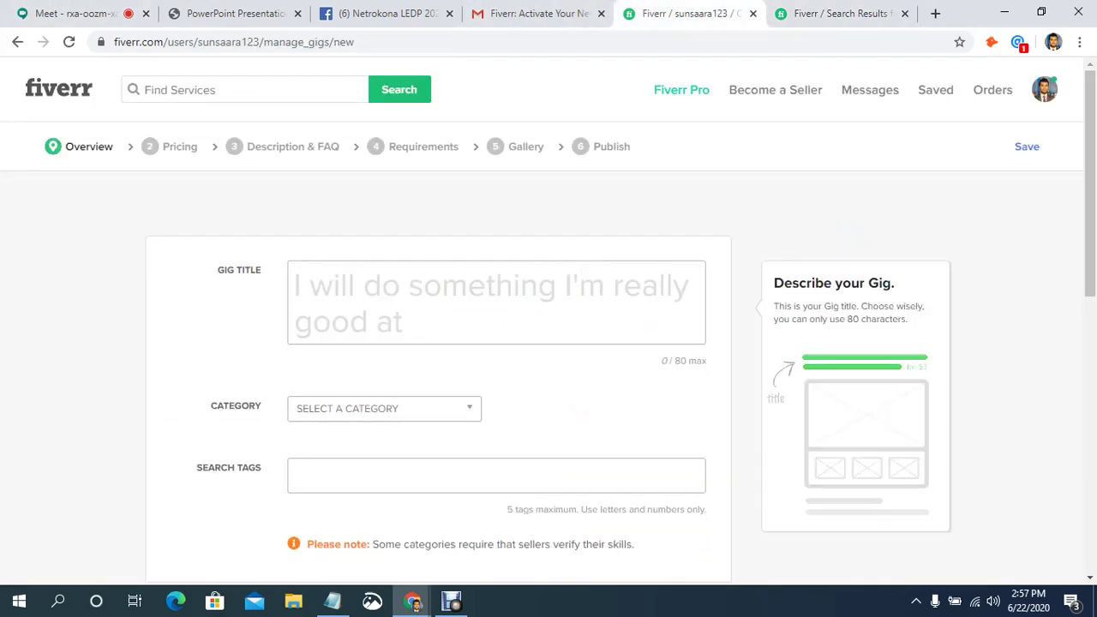
{"action": "key", "text": "ctrl+Tab"}
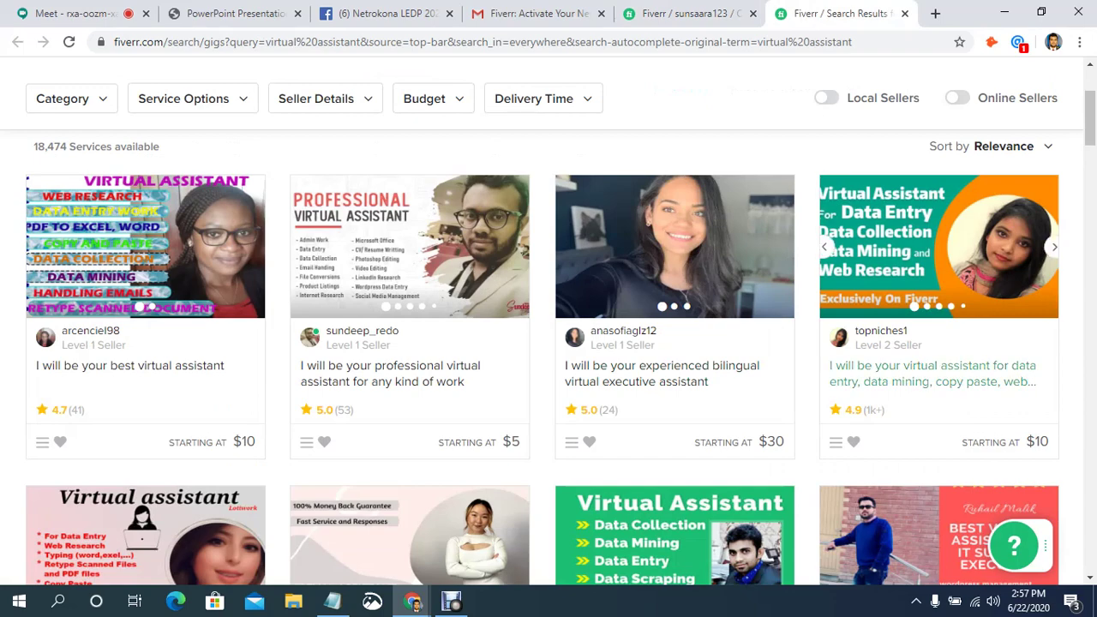
{"action": "scroll", "coordinate": [549, 343], "scroll_direction": "down", "scroll_amount": 5}
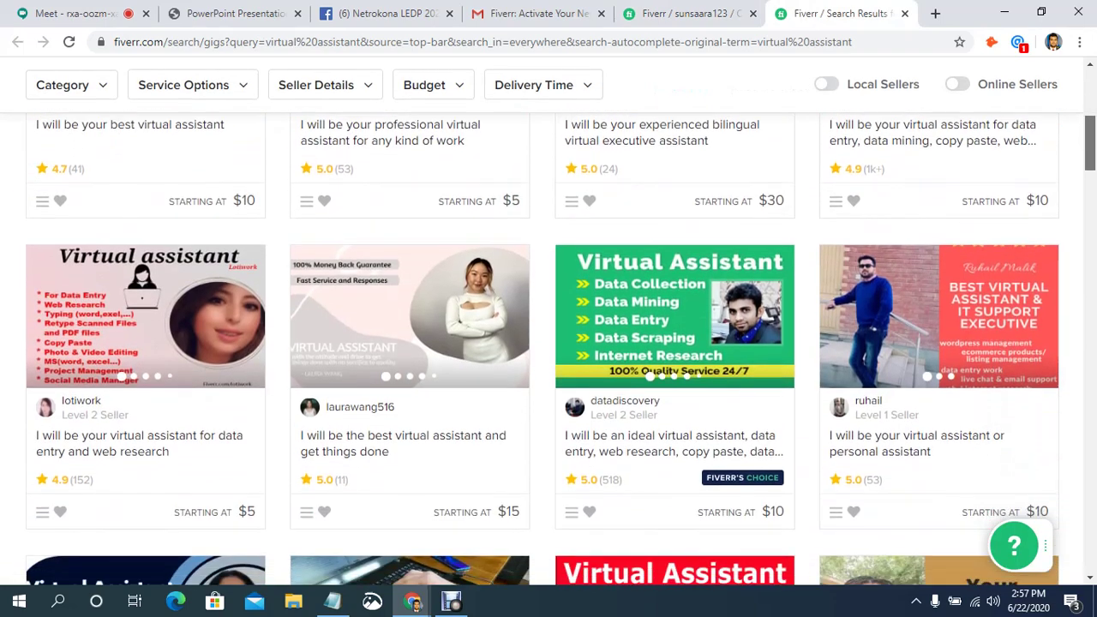
{"action": "scroll", "coordinate": [548, 343], "scroll_direction": "up", "scroll_amount": 3}
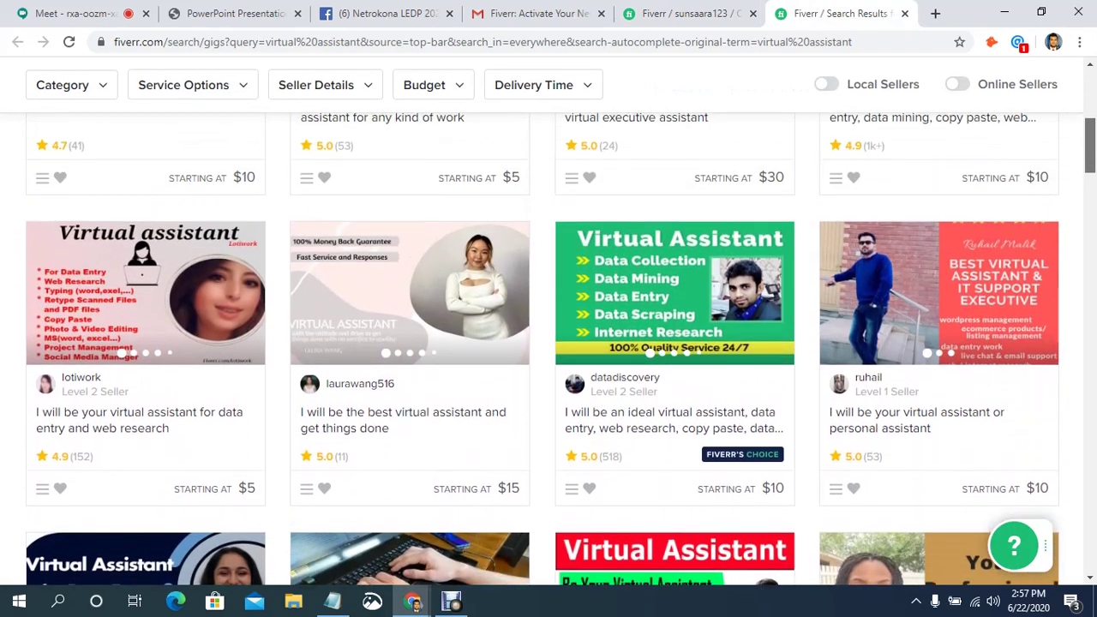
{"action": "scroll", "coordinate": [549, 343], "scroll_direction": "up", "scroll_amount": 3}
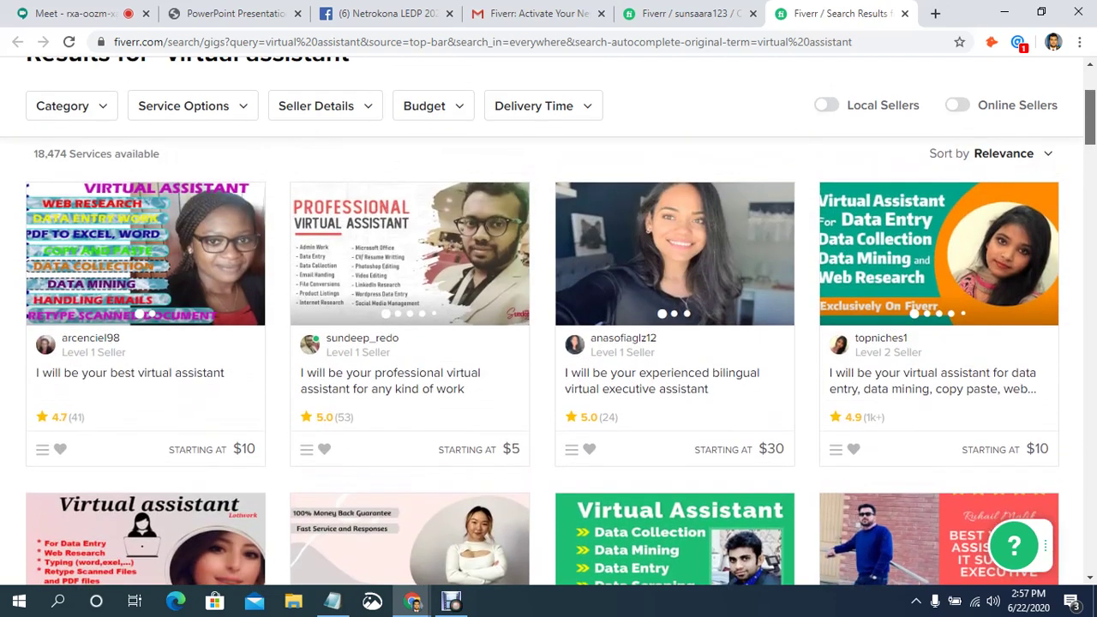
{"action": "scroll", "coordinate": [548, 343], "scroll_direction": "down", "scroll_amount": 1}
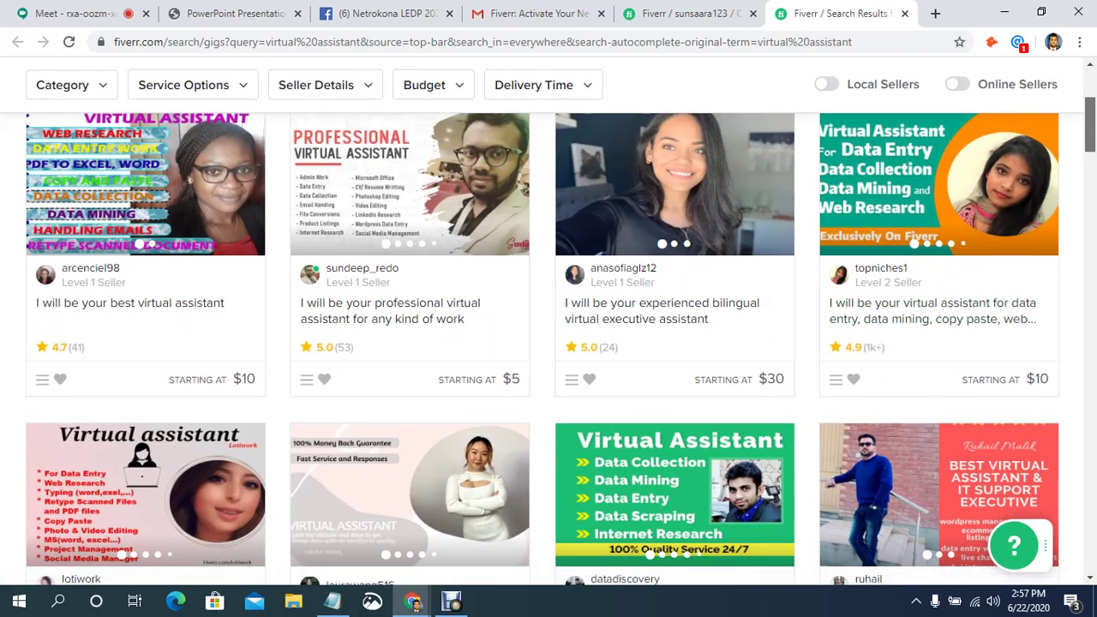
{"action": "scroll", "coordinate": [549, 343], "scroll_direction": "up", "scroll_amount": 3}
{"action": "scroll", "coordinate": [549, 342], "scroll_direction": "down", "scroll_amount": 2}
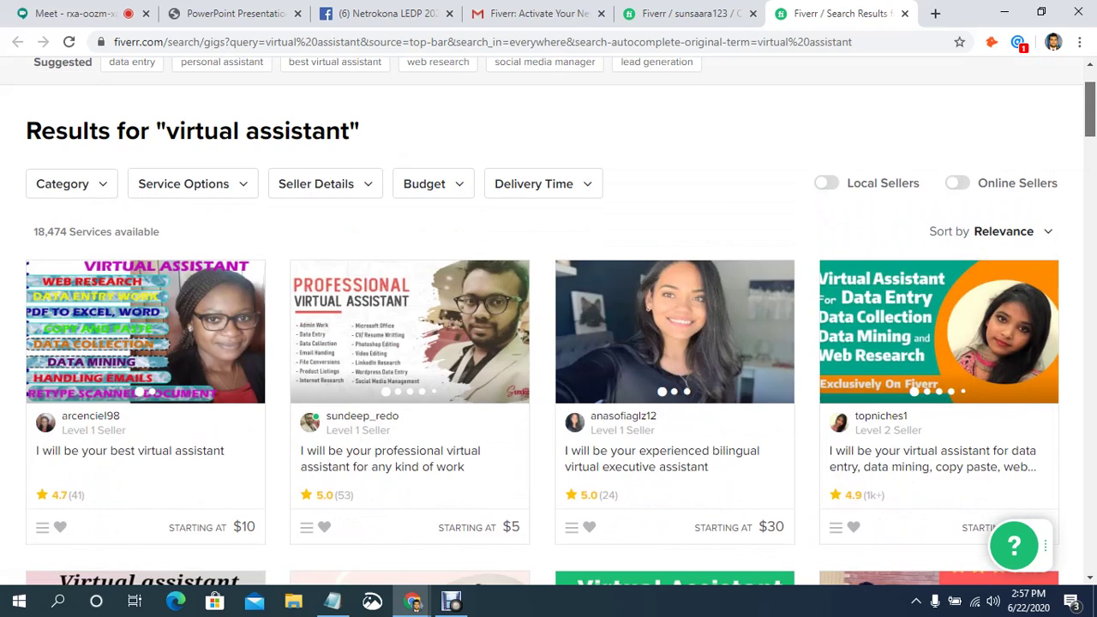
{"action": "scroll", "coordinate": [549, 343], "scroll_direction": "up", "scroll_amount": 1}
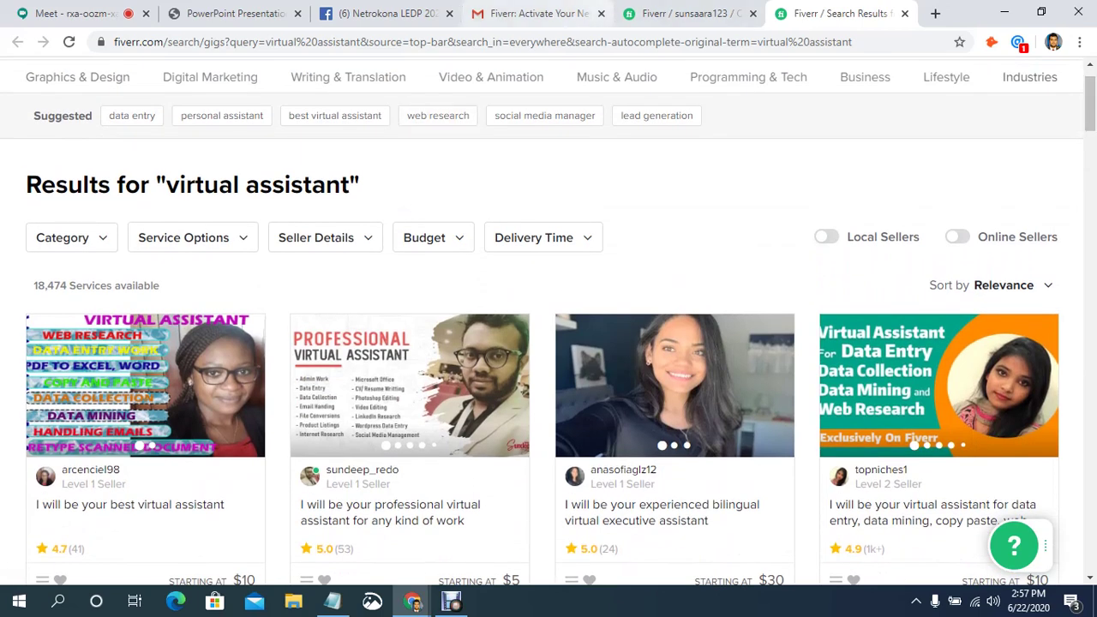
{"action": "left_click", "coordinate": [686, 13]}
- Complete the title 'I will be your best virtual assistant', then start deleting stray filler text
{"action": "left_click", "coordinate": [366, 285]}
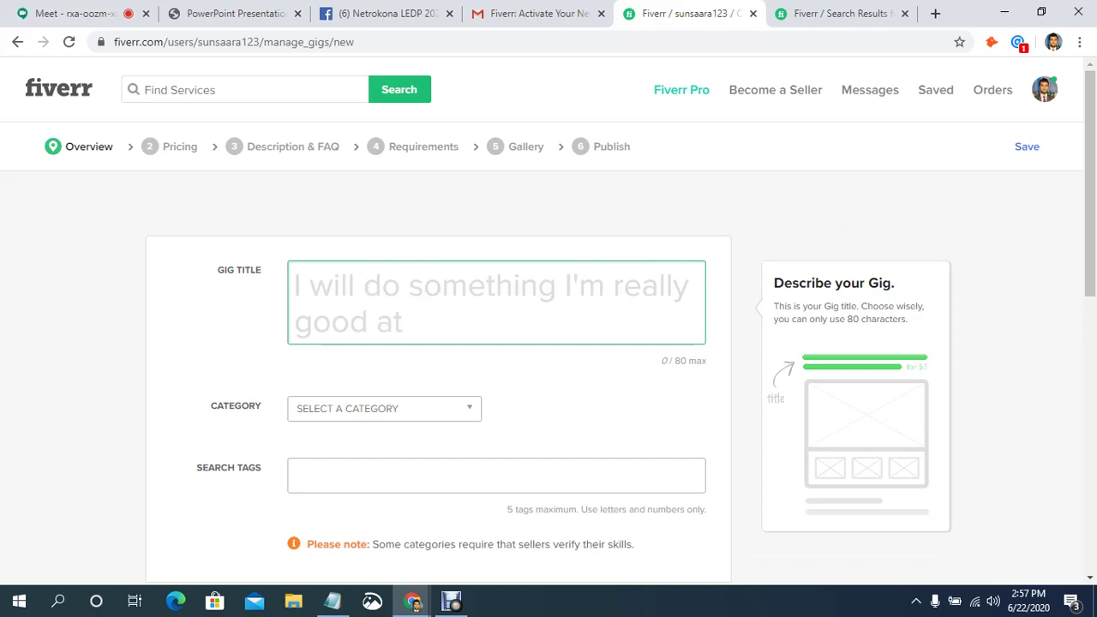
{"action": "type", "text": "be your"}
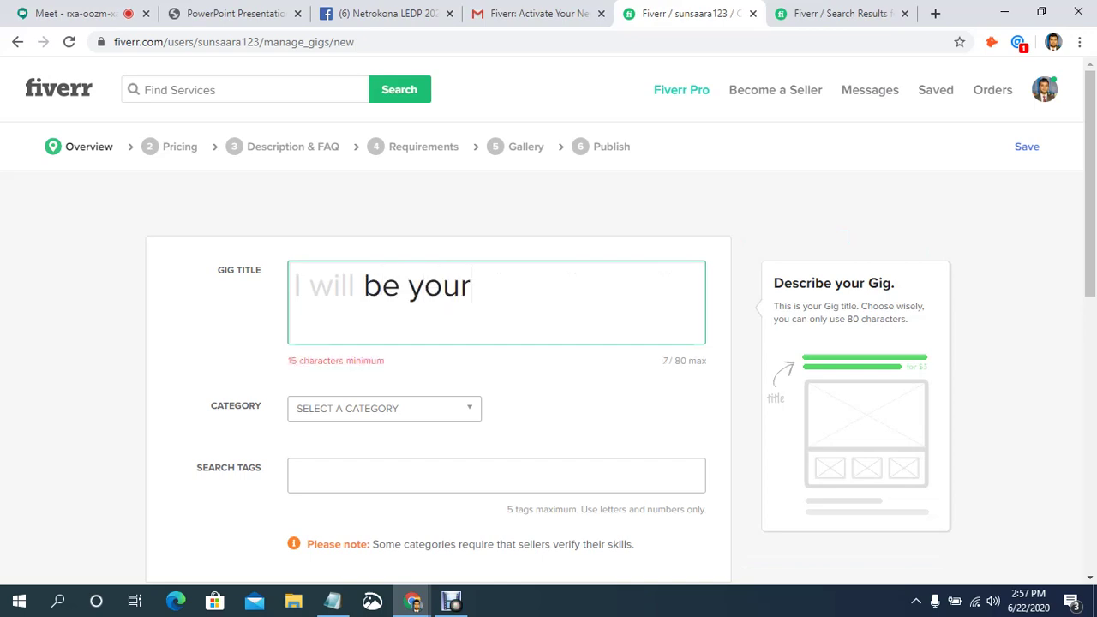
{"action": "type", "text": " best v"}
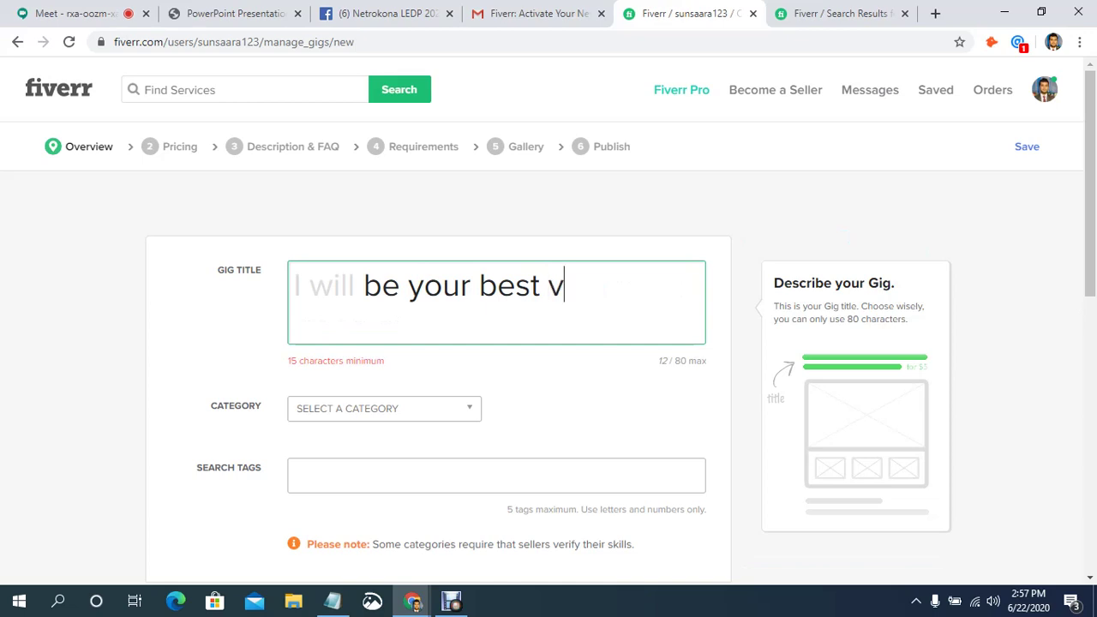
{"action": "type", "text": "irtual "}
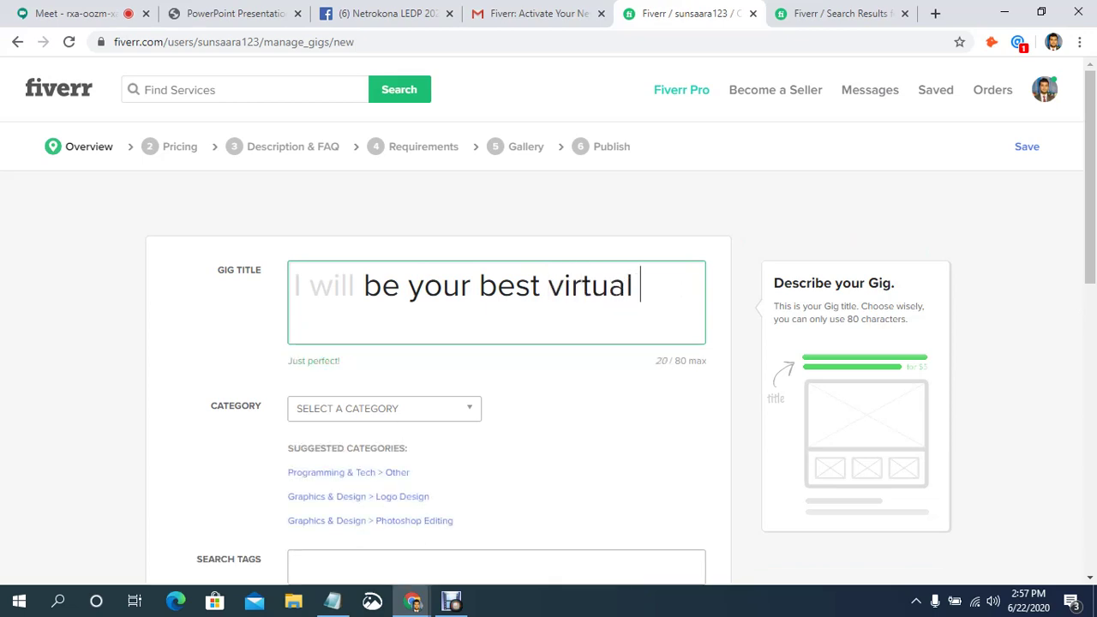
{"action": "type", "text": "assistant"}
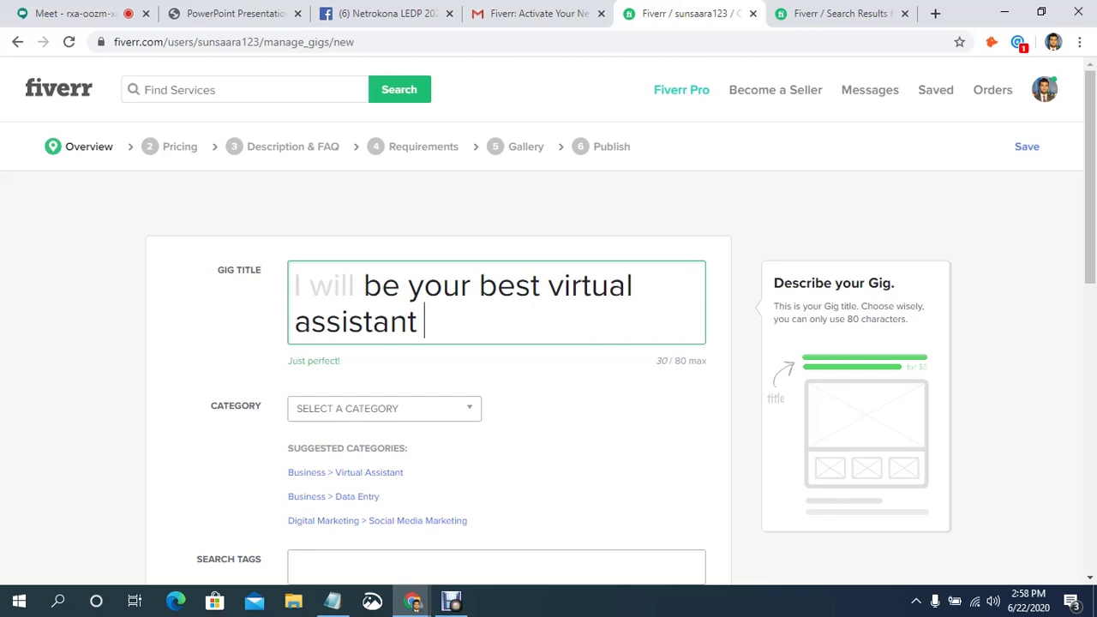
{"action": "type", "text": "gwnoi woigvnaos "}
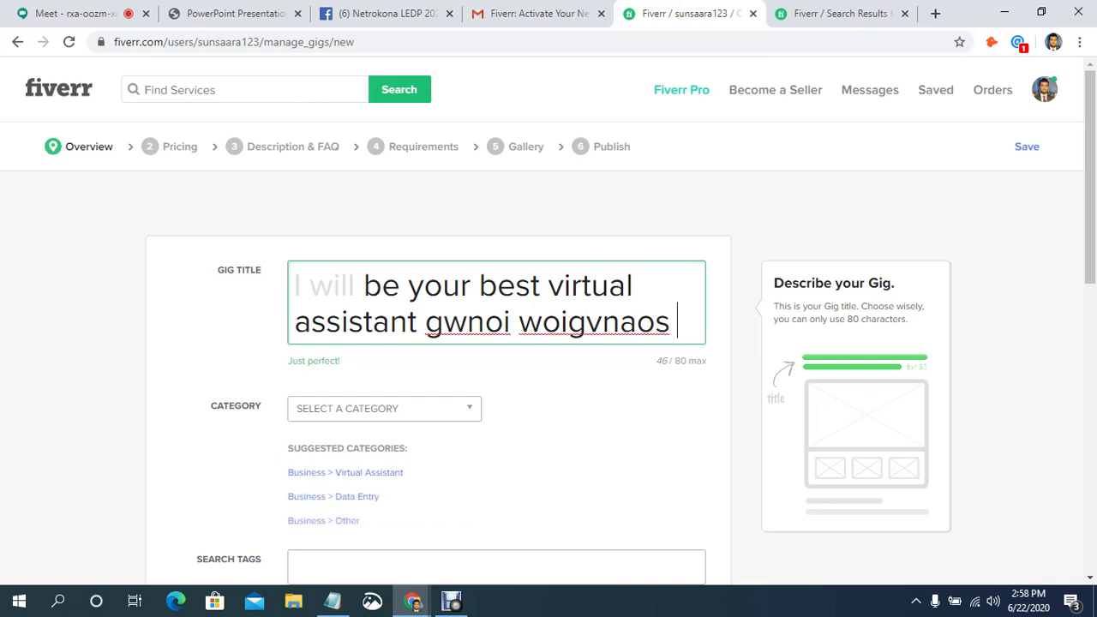
{"action": "type", "text": "wagn"}
{"action": "key", "text": "BackSpace"}
{"action": "key", "text": "BackSpace"}
{"action": "key", "text": "BackSpace"}
{"action": "key", "text": "BackSpace"}
{"action": "key", "text": "BackSpace"}
{"action": "key", "text": "BackSpace"}
{"action": "key", "text": "BackSpace"}
{"action": "key", "text": "BackSpace"}
{"action": "key", "text": "BackSpace"}
{"action": "key", "text": "BackSpace"}
{"action": "key", "text": "BackSpace"}
{"action": "key", "text": "BackSpace"}
{"action": "key", "text": "BackSpace"}
{"action": "key", "text": "BackSpace"}
{"action": "key", "text": "BackSpace"}
{"action": "key", "text": "BackSpace"}
{"action": "key", "text": "BackSpace"}
{"action": "key", "text": "BackSpace"}
{"action": "key", "text": "BackSpace"}
{"action": "key", "text": "BackSpace"}
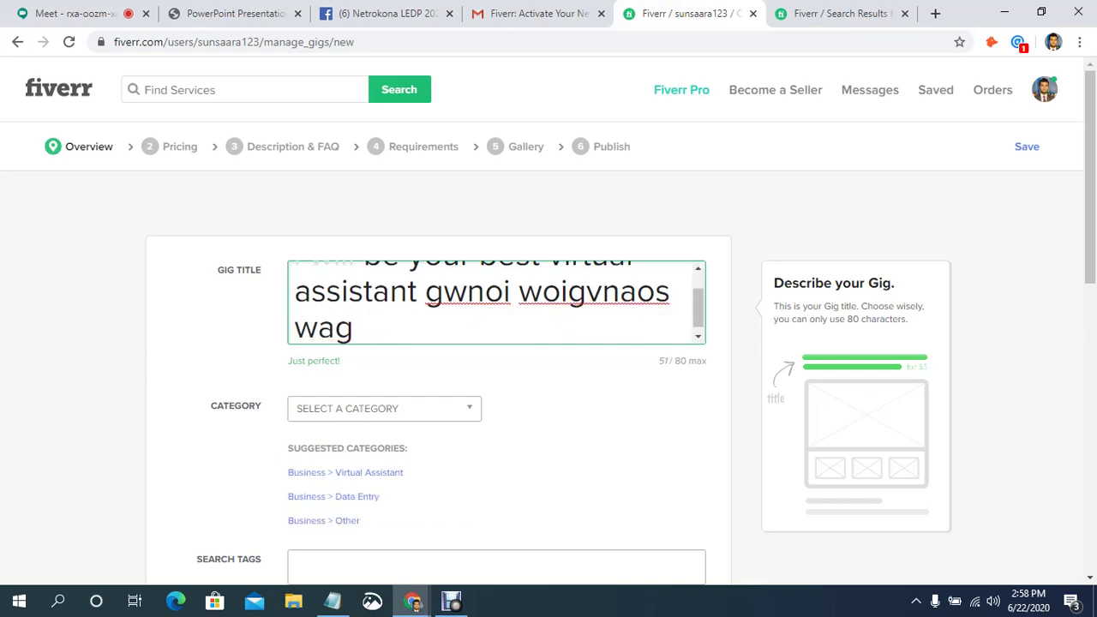
- Trim the trailing space from the gig title, then switch to the virtual assistant search results
{"action": "key", "text": "BackSpace"}
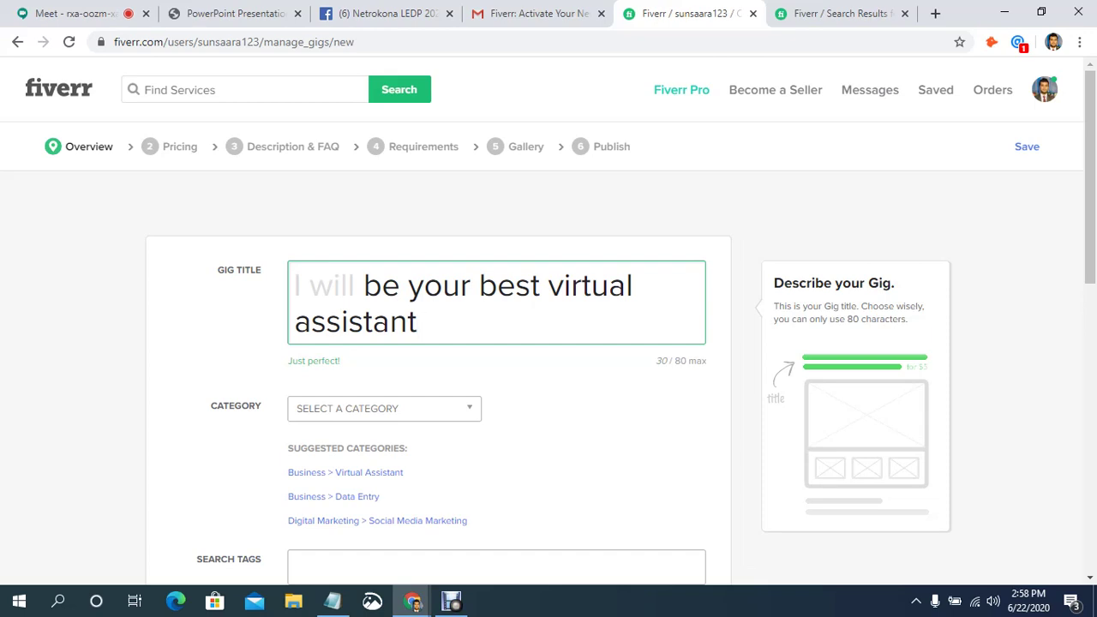
{"action": "key", "text": "shift+Left"}
{"action": "key", "text": "shift+Left"}
{"action": "key", "text": "shift+Left"}
{"action": "key", "text": "shift+Left"}
{"action": "key", "text": "shift+Left"}
{"action": "key", "text": "shift+Left"}
{"action": "key", "text": "shift+Left"}
{"action": "key", "text": "shift+Left"}
{"action": "key", "text": "shift+Left"}
{"action": "key", "text": "shift+Left"}
{"action": "key", "text": "shift+Left"}
{"action": "key", "text": "shift+Left"}
{"action": "key", "text": "shift+Left"}
{"action": "key", "text": "shift+Left"}
{"action": "key", "text": "shift+Left"}
{"action": "key", "text": "shift+Left"}
{"action": "key", "text": "shift+Left"}
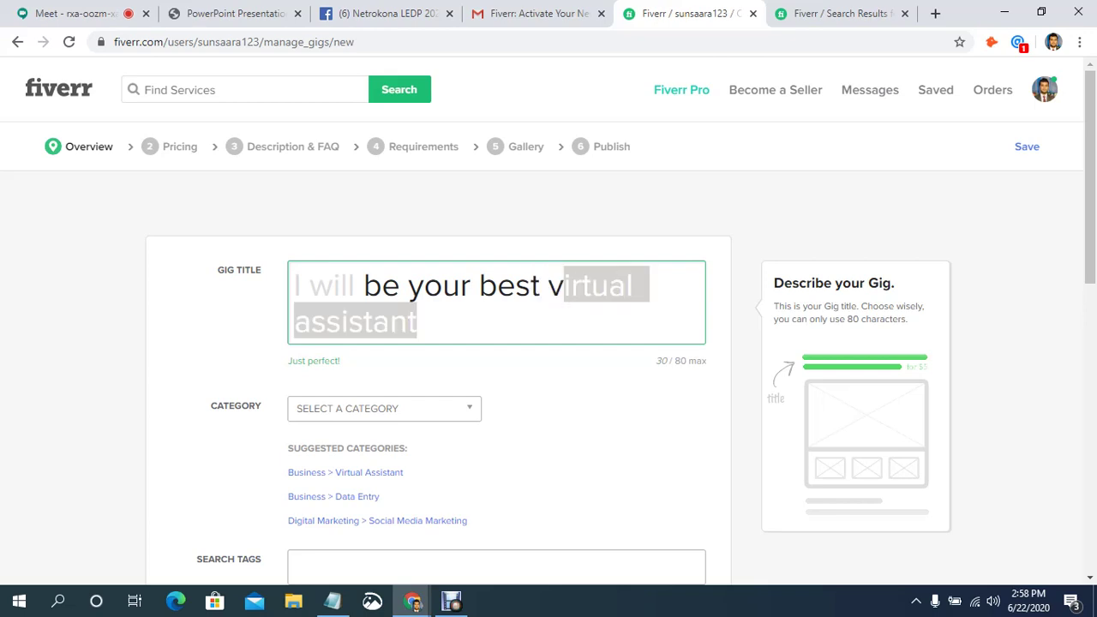
{"action": "key", "text": "Right"}
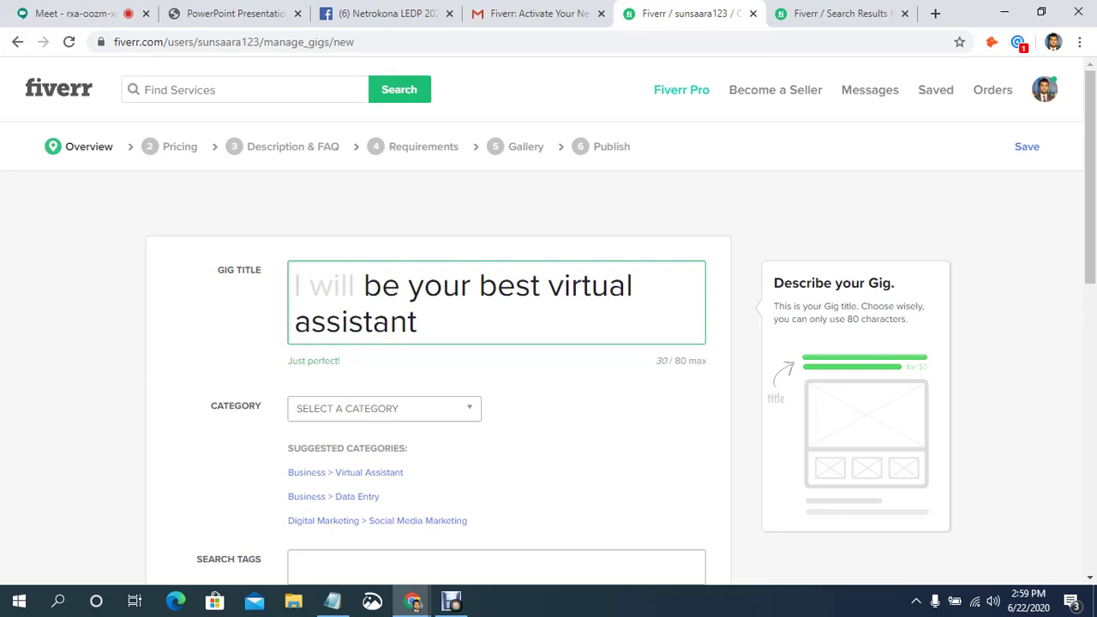
{"action": "scroll", "coordinate": [548, 334], "scroll_direction": "down", "scroll_amount": 1}
{"action": "scroll", "coordinate": [549, 334], "scroll_direction": "down", "scroll_amount": 1}
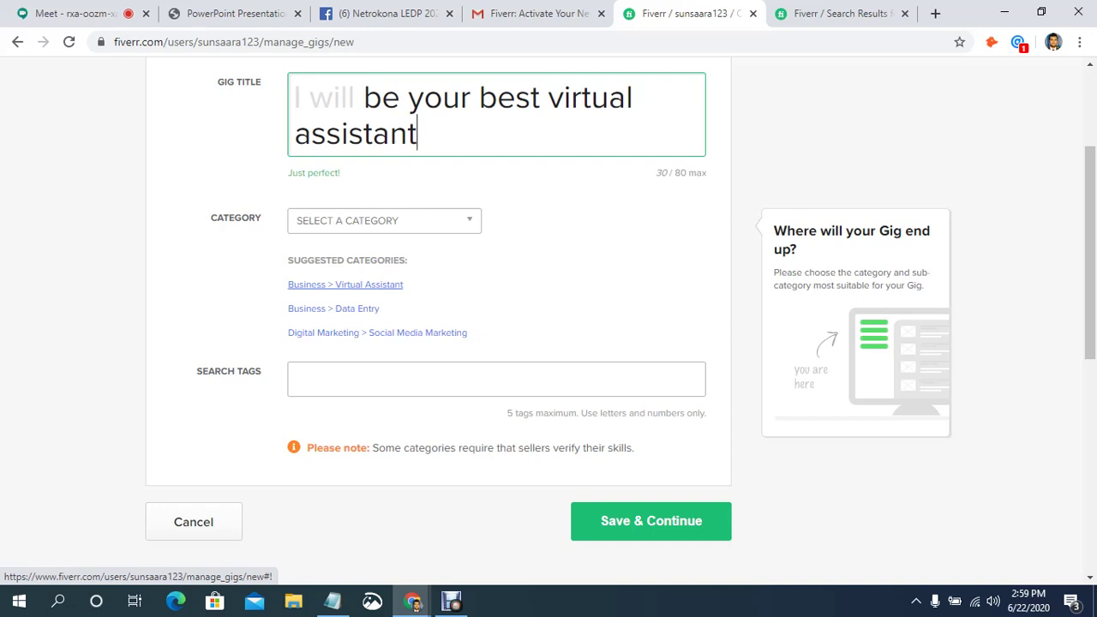
{"action": "key", "text": "ctrl+Tab"}
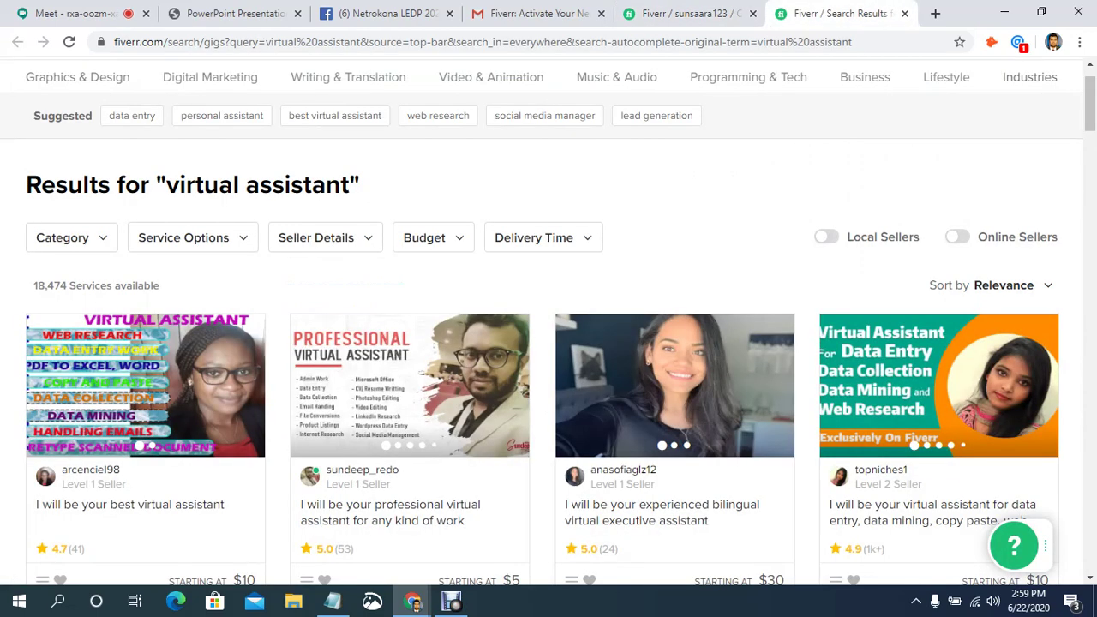
- Open the 'best' and $5 'professional' virtual assistant gigs in tabs and review them
{"action": "middle_click", "coordinate": [129, 504]}
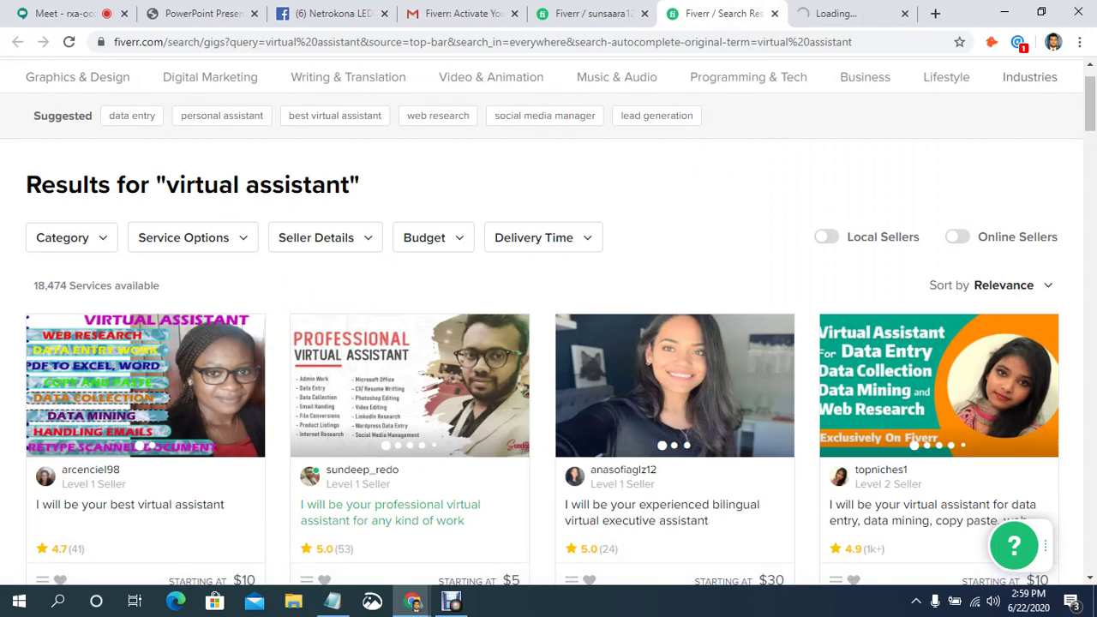
{"action": "middle_click", "coordinate": [391, 513]}
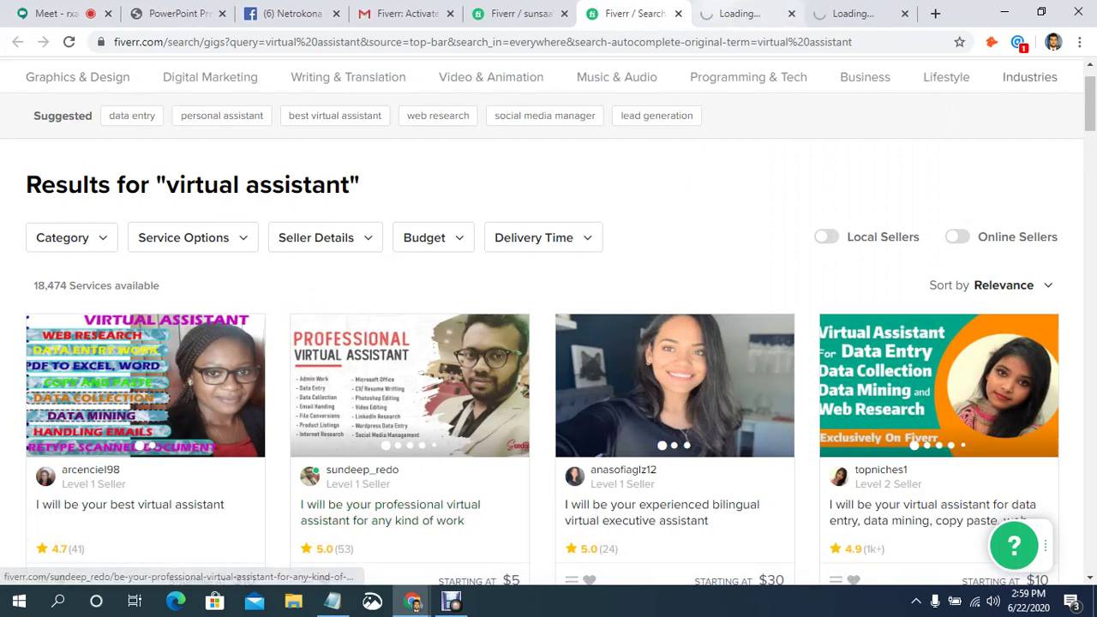
{"action": "key", "text": "ctrl+Tab"}
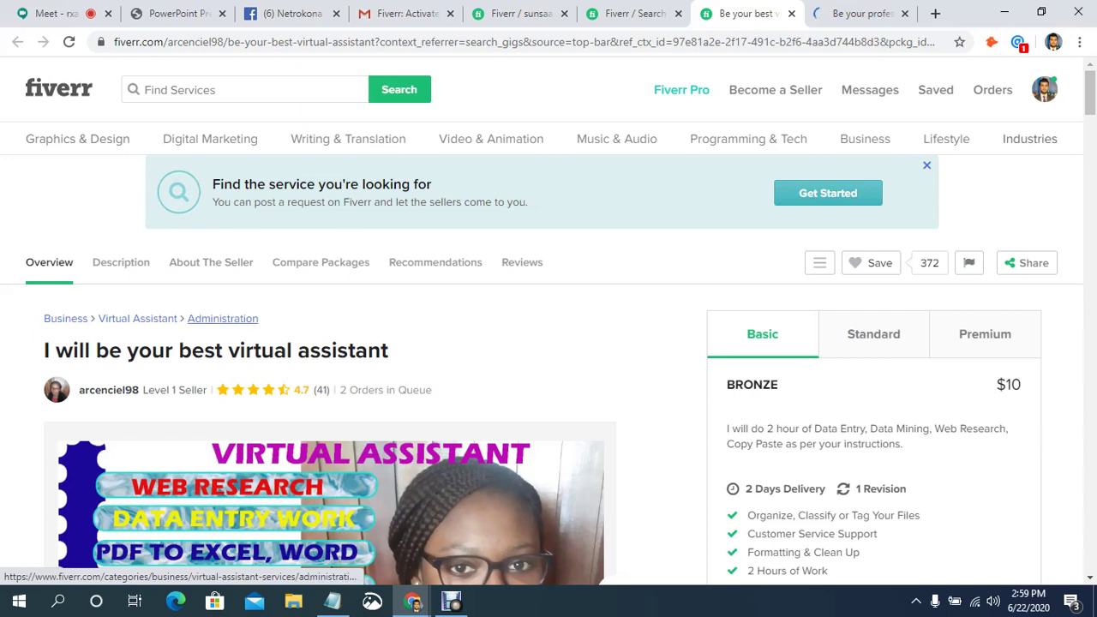
{"action": "left_click", "coordinate": [857, 13]}
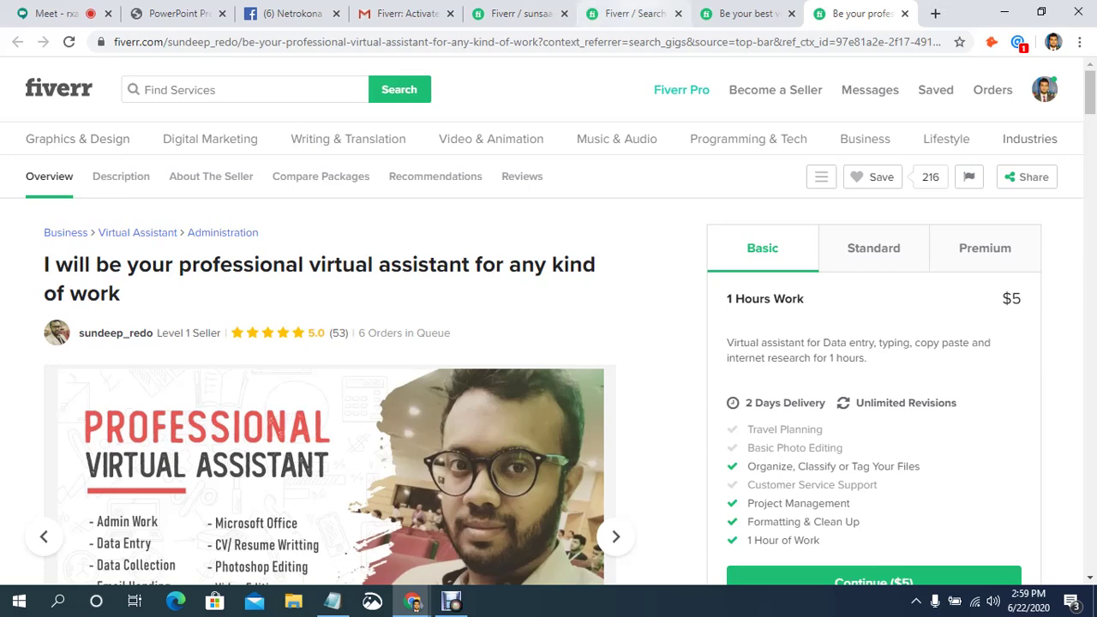
{"action": "left_click", "coordinate": [636, 13]}
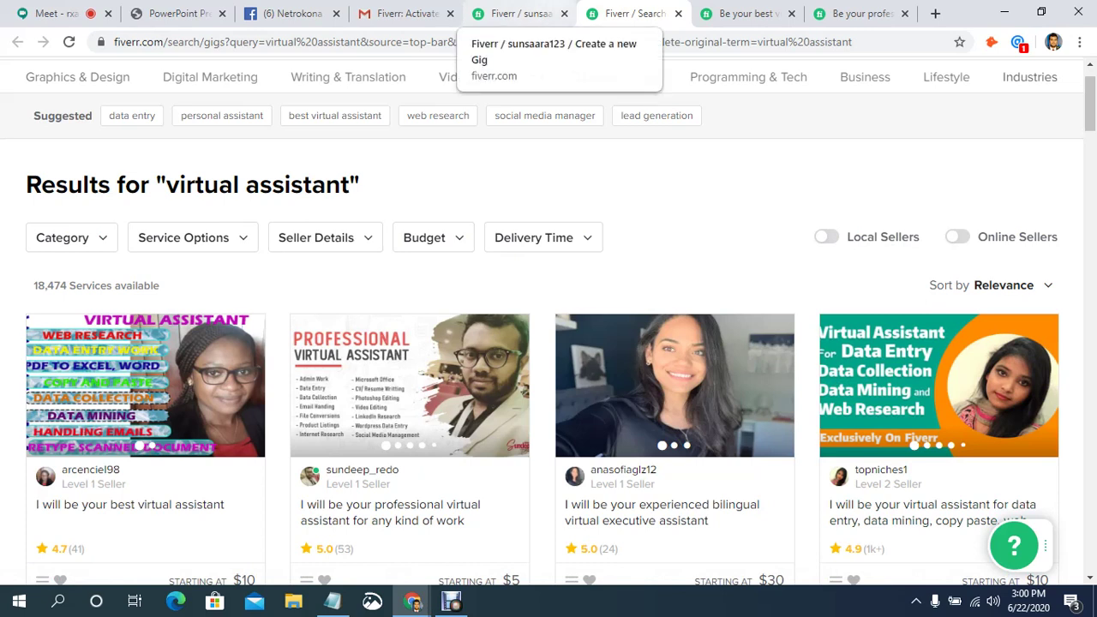
{"action": "left_click", "coordinate": [518, 14]}
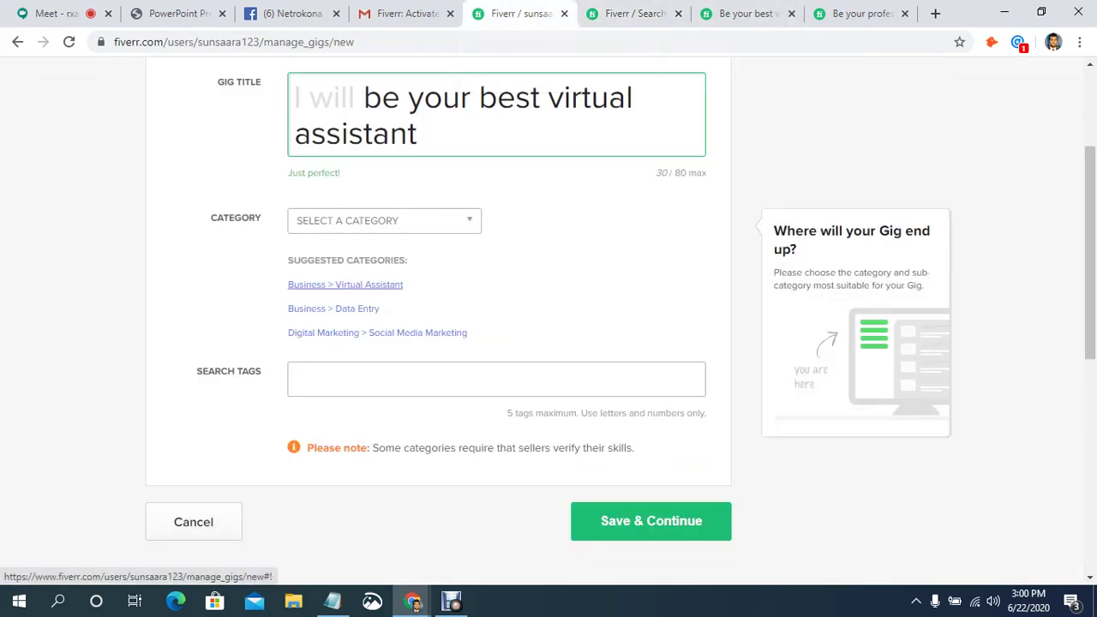
- Pick Business > Virtual Assistant with service type Administration, then revisit the search results
{"action": "left_click", "coordinate": [345, 284]}
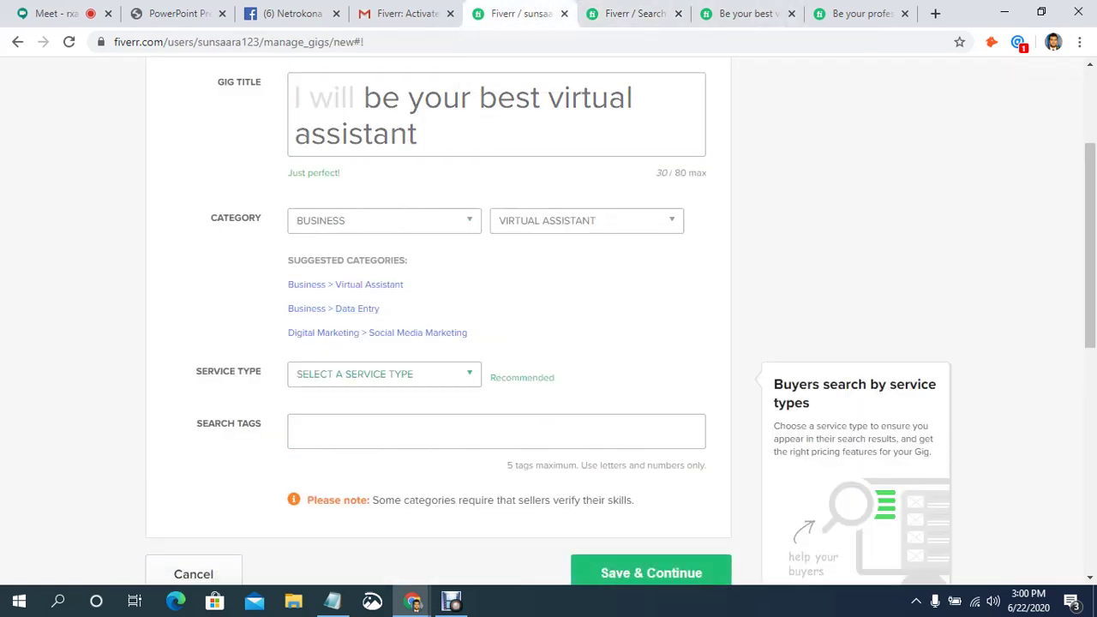
{"action": "left_click", "coordinate": [384, 374]}
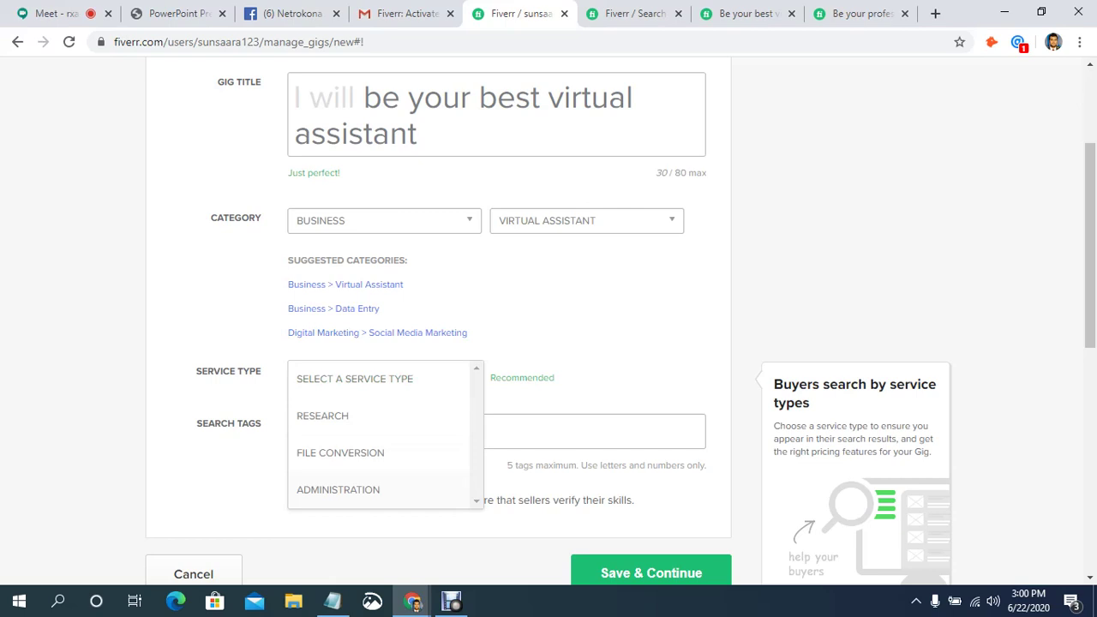
{"action": "left_click", "coordinate": [338, 489]}
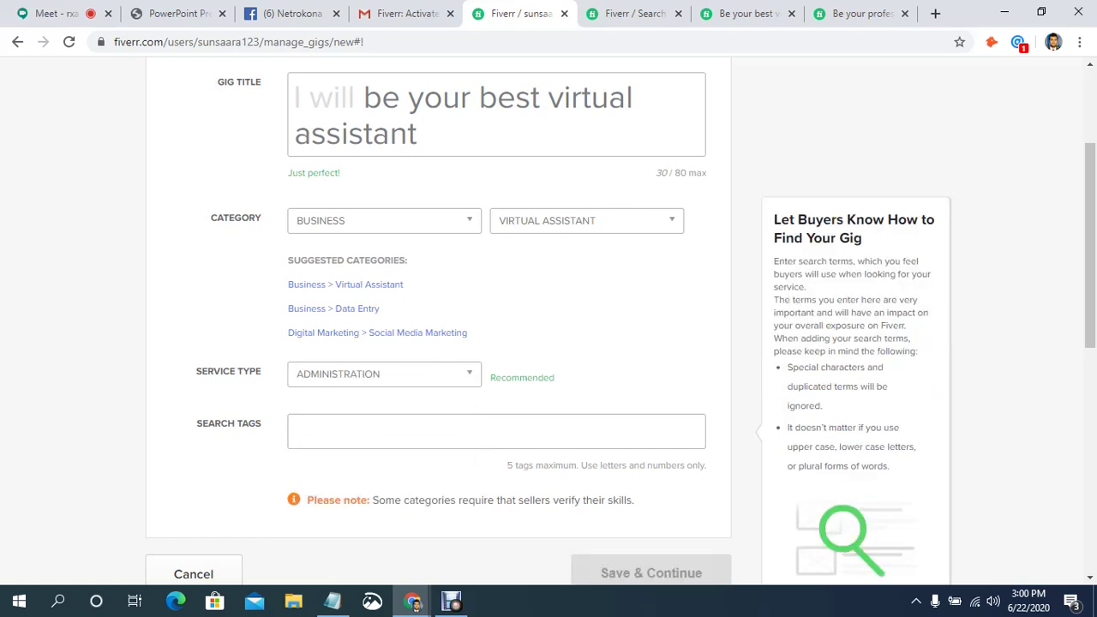
{"action": "left_click", "coordinate": [496, 431]}
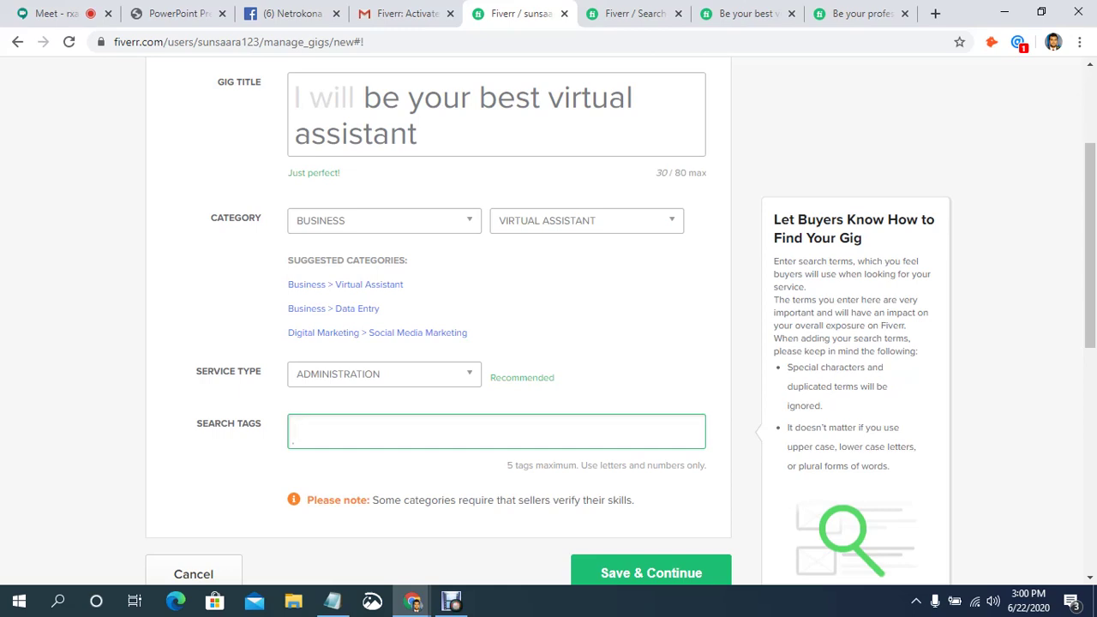
{"action": "left_click", "coordinate": [630, 13]}
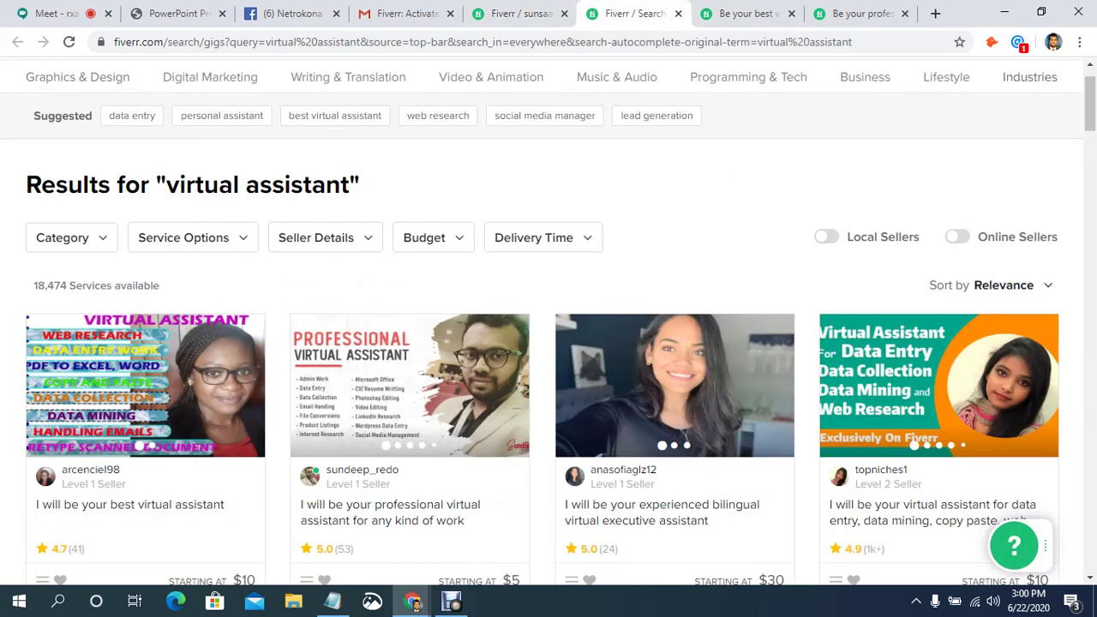
- Browse the virtual assistant search suggestions, including data entry, then return to the gig form
{"action": "scroll", "coordinate": [548, 322], "scroll_direction": "up", "scroll_amount": 1}
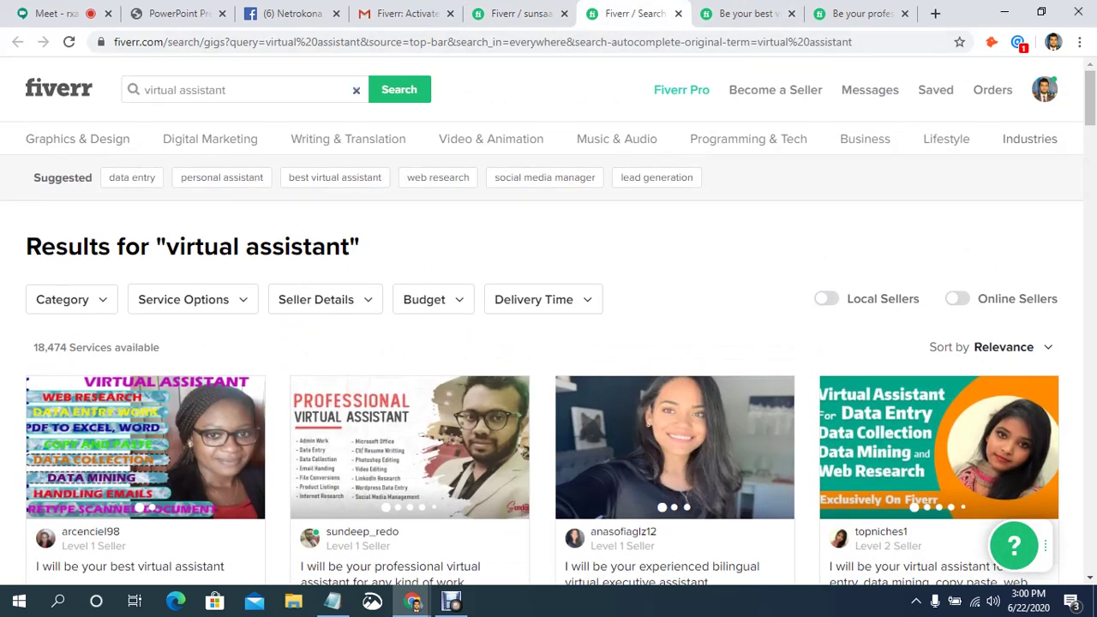
{"action": "left_click", "coordinate": [226, 90]}
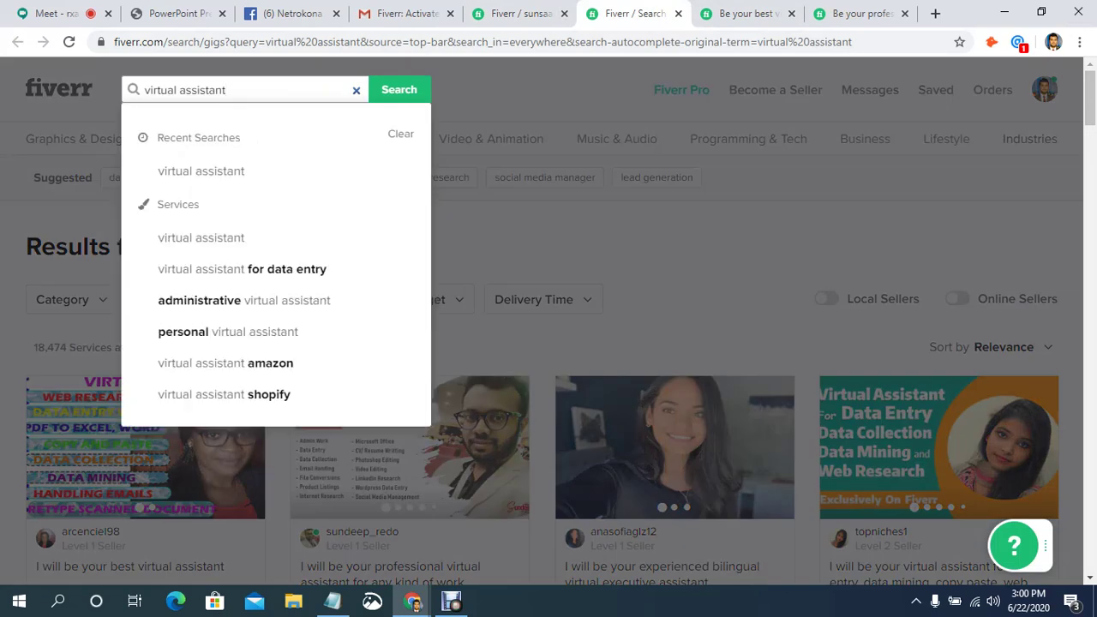
{"action": "key", "text": "Down"}
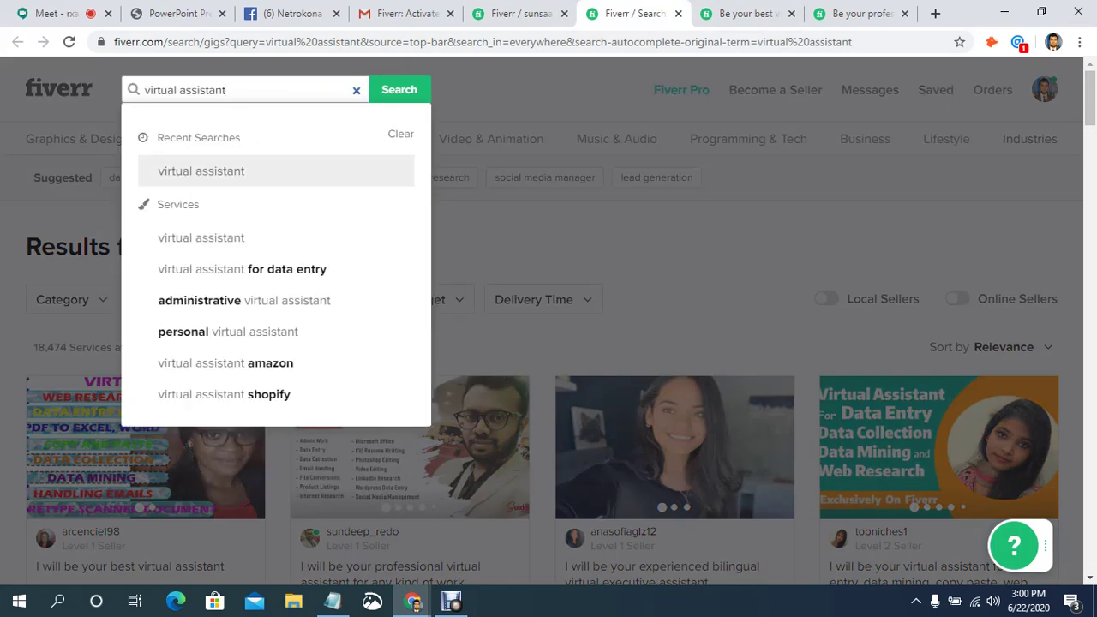
{"action": "key", "text": "Down"}
{"action": "key", "text": "Down"}
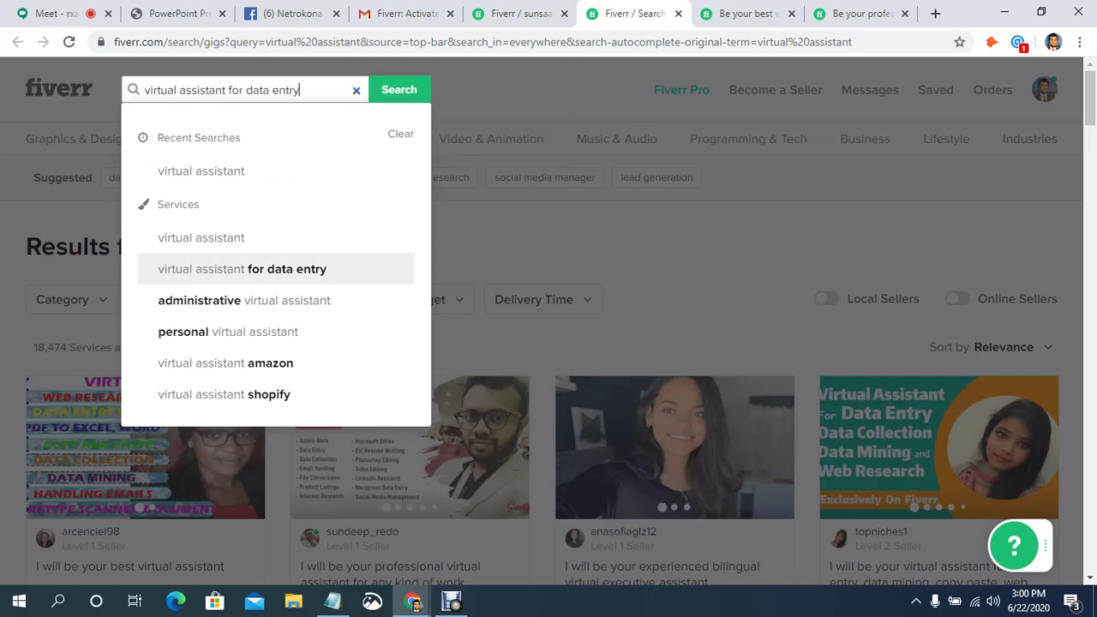
{"action": "key", "text": "Down"}
{"action": "key", "text": "Down"}
{"action": "key", "text": "Down"}
{"action": "key", "text": "Down"}
{"action": "key", "text": "Down"}
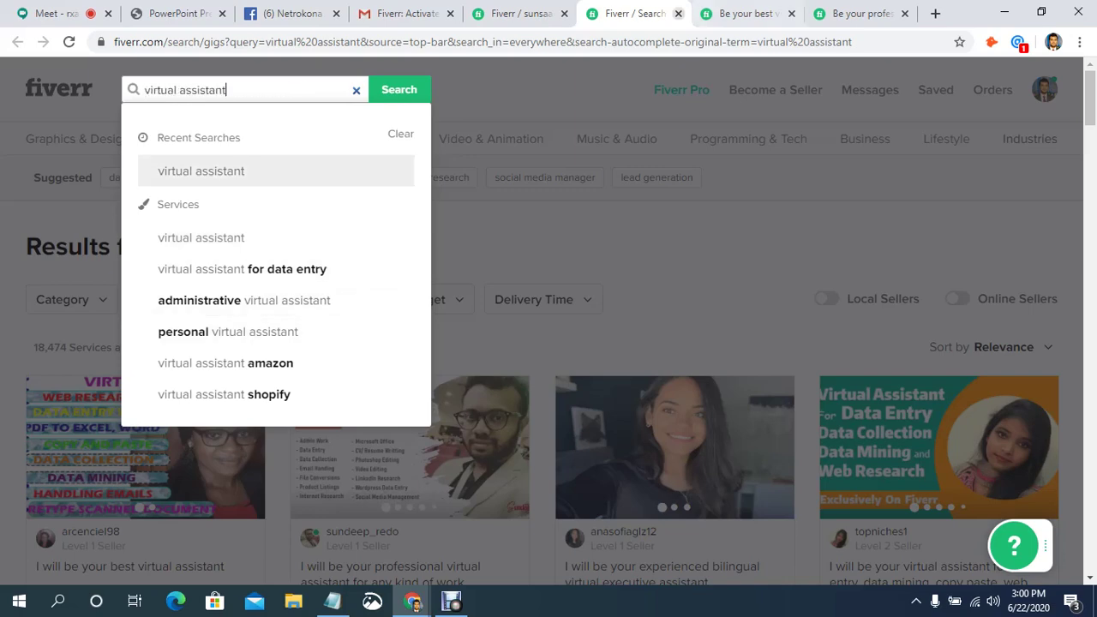
{"action": "key", "text": "Return"}
{"action": "key", "text": "ctrl+shift+Tab"}
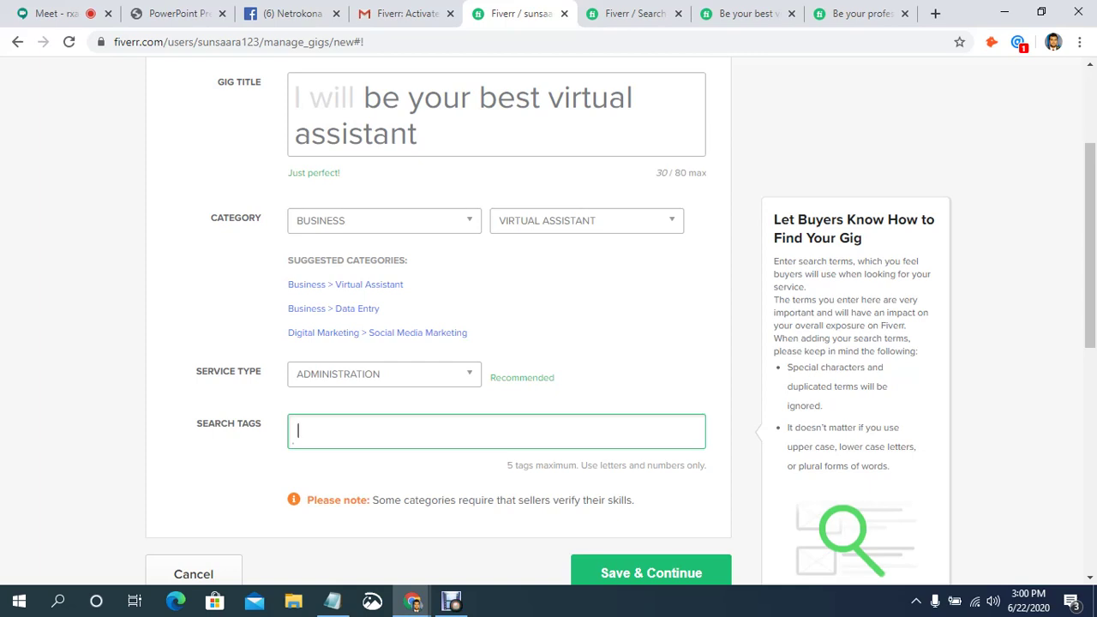
- Add the search tags 'virtual assistant', 'virtual' and 'data entry'
{"action": "type", "text": "vir"}
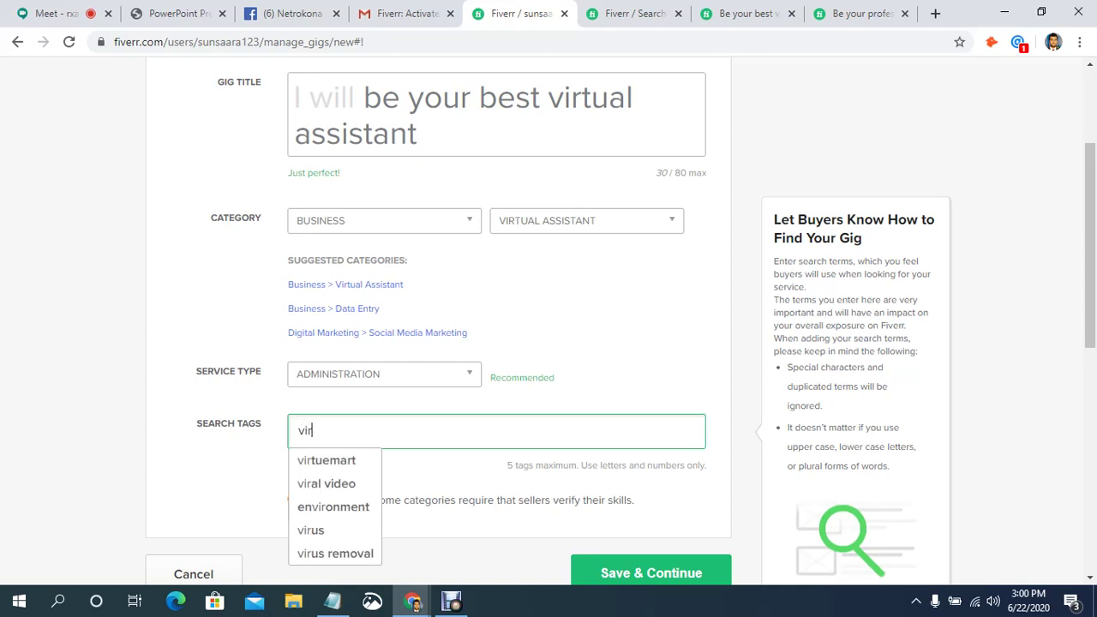
{"action": "type", "text": "tual a"}
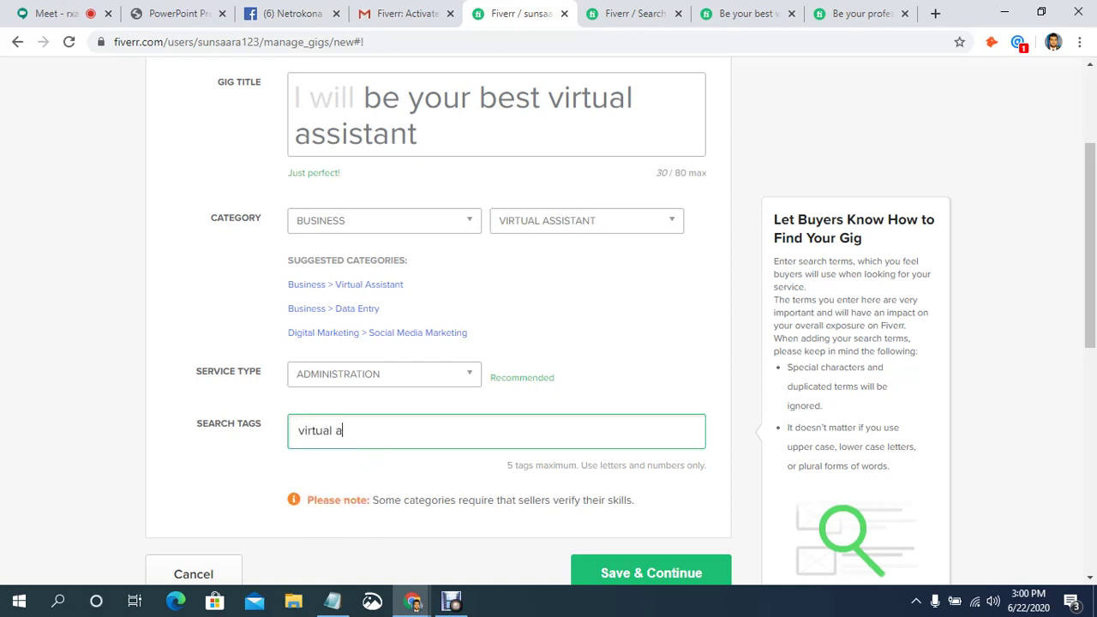
{"action": "type", "text": "ssistant"}
{"action": "key", "text": "Return"}
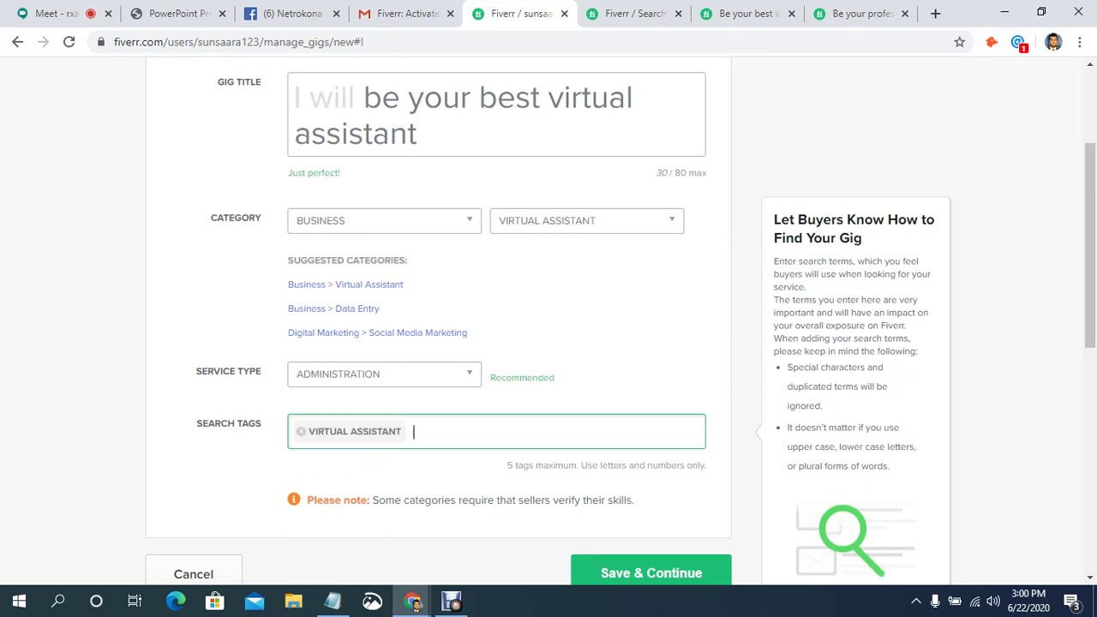
{"action": "type", "text": "virtual"}
{"action": "key", "text": "Return"}
{"action": "type", "text": "data entry"}
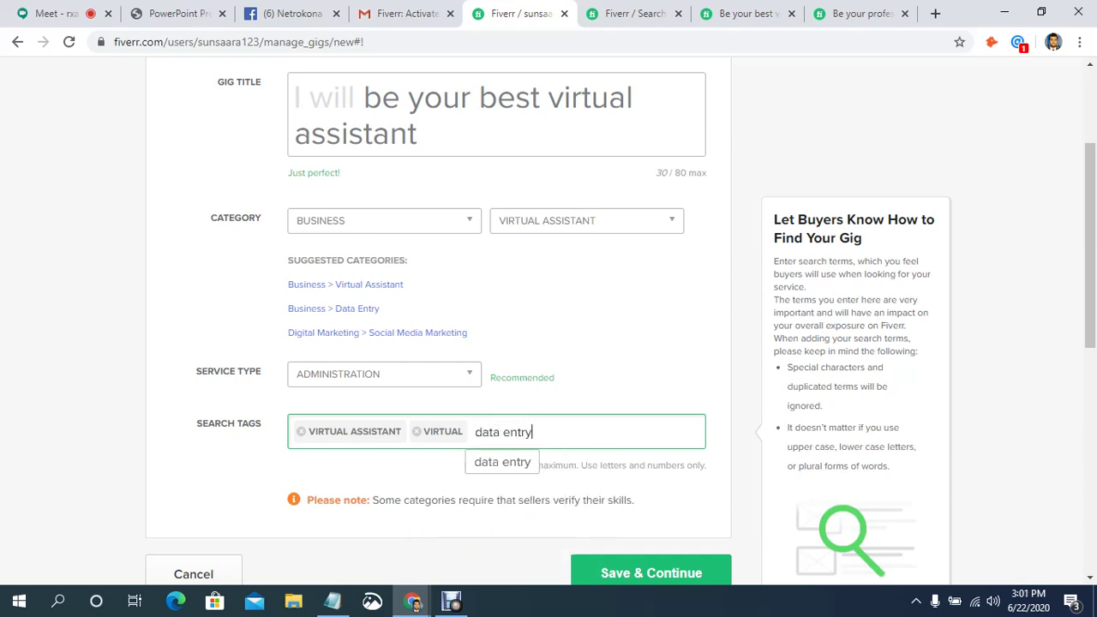
{"action": "key", "text": "Return"}
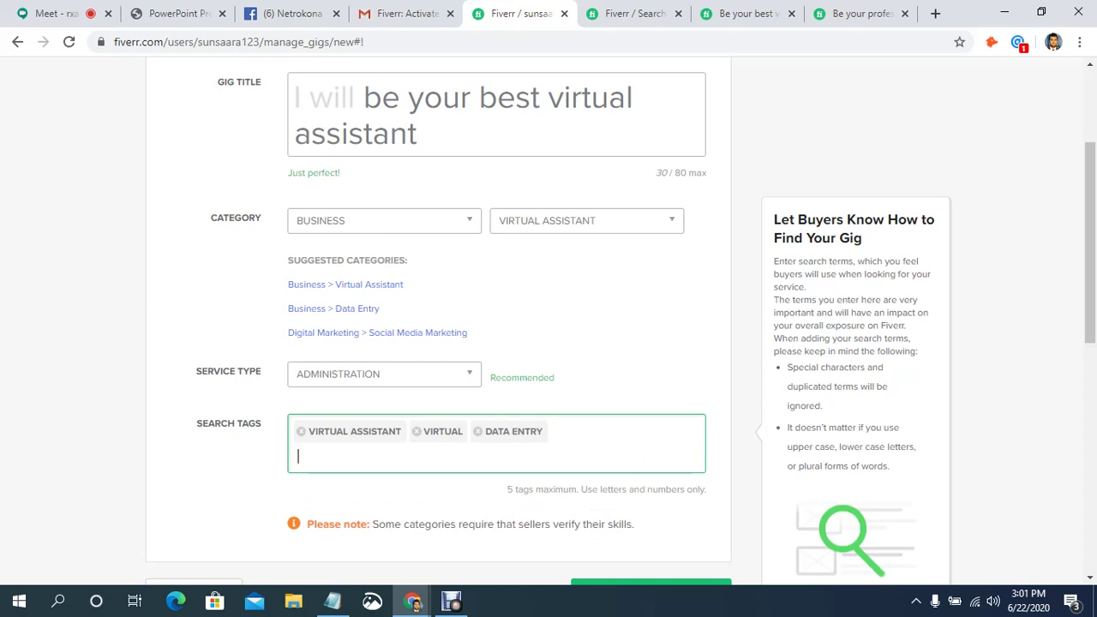
- Add the 'web research' and 'copy paste' tags, completing all five tag slots
{"action": "type", "text": "web"}
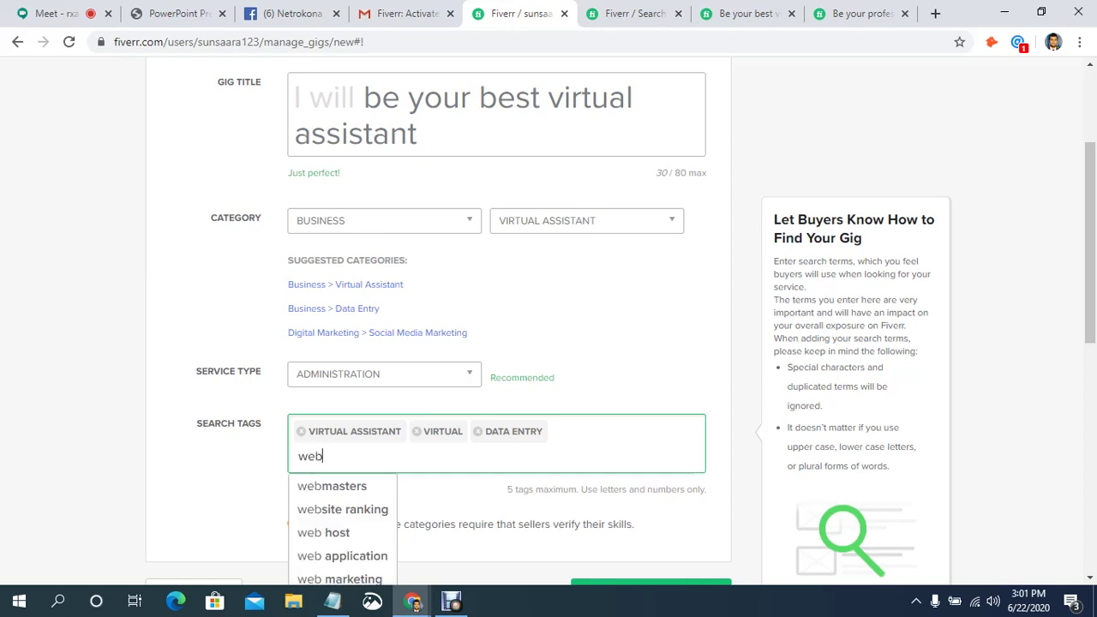
{"action": "type", "text": " resa"}
{"action": "key", "text": "BackSpace"}
{"action": "type", "text": "earch"}
{"action": "key", "text": "Return"}
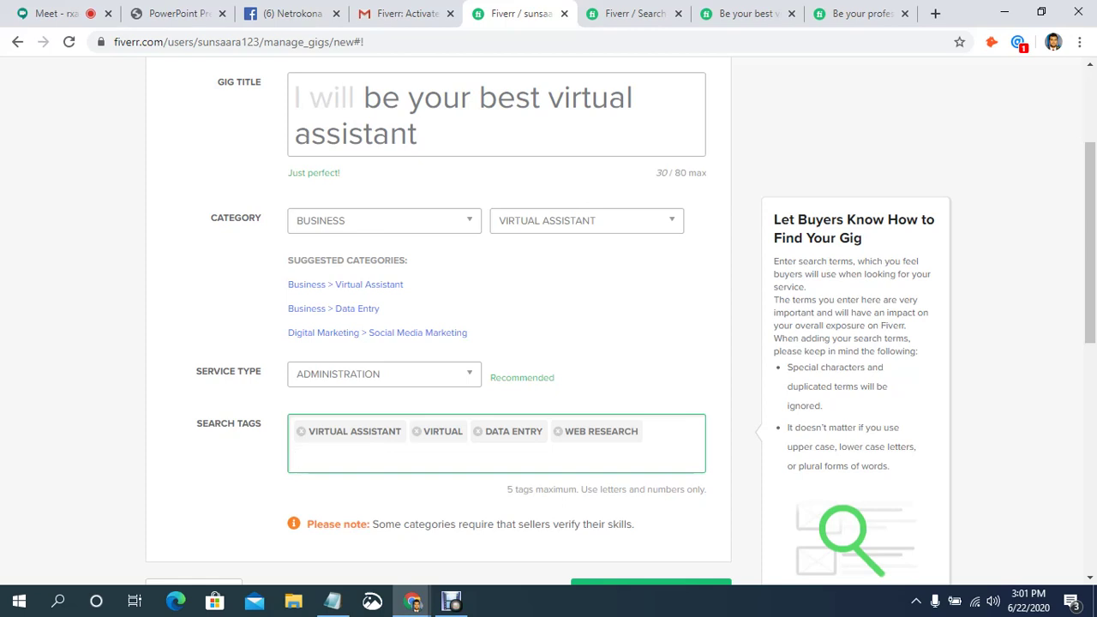
{"action": "type", "text": "copy"}
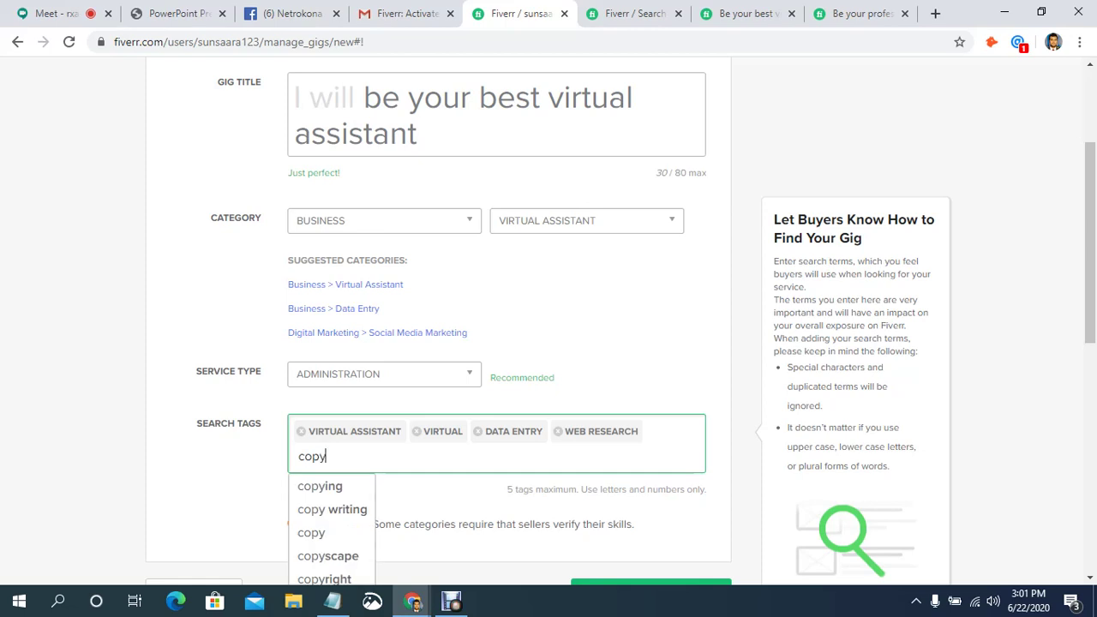
{"action": "key", "text": "Up"}
{"action": "key", "text": "Up"}
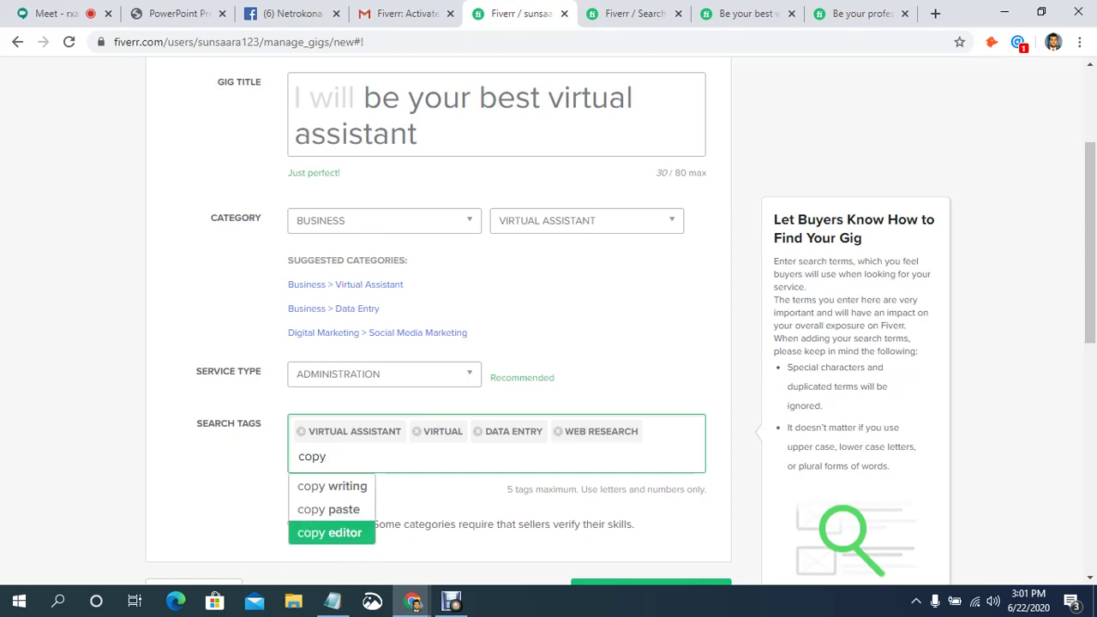
{"action": "key", "text": "Return"}
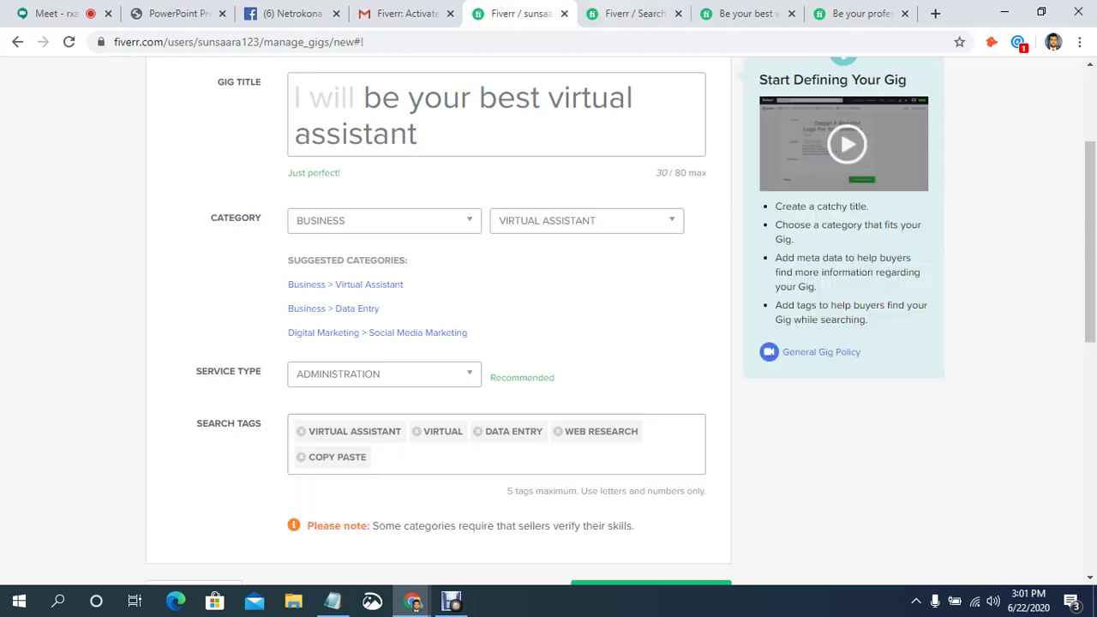
{"action": "left_click", "coordinate": [746, 13]}
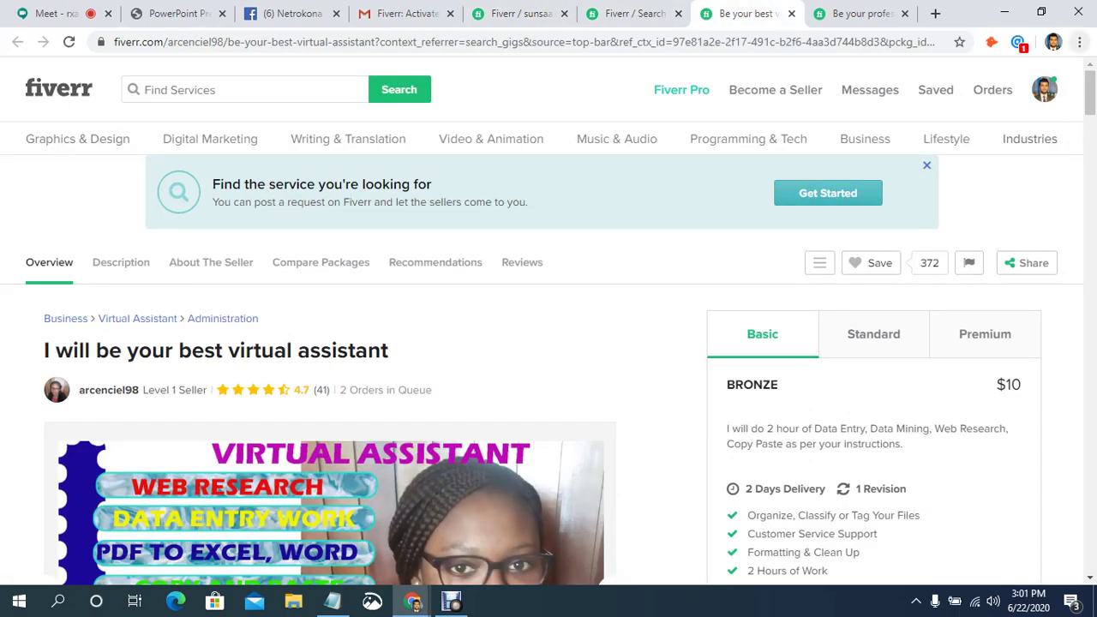
- Scroll through the competitor gig's description, packages and reviews down to its related tags
{"action": "scroll", "coordinate": [548, 343], "scroll_direction": "down", "scroll_amount": 3}
{"action": "scroll", "coordinate": [330, 343], "scroll_direction": "down", "scroll_amount": 10}
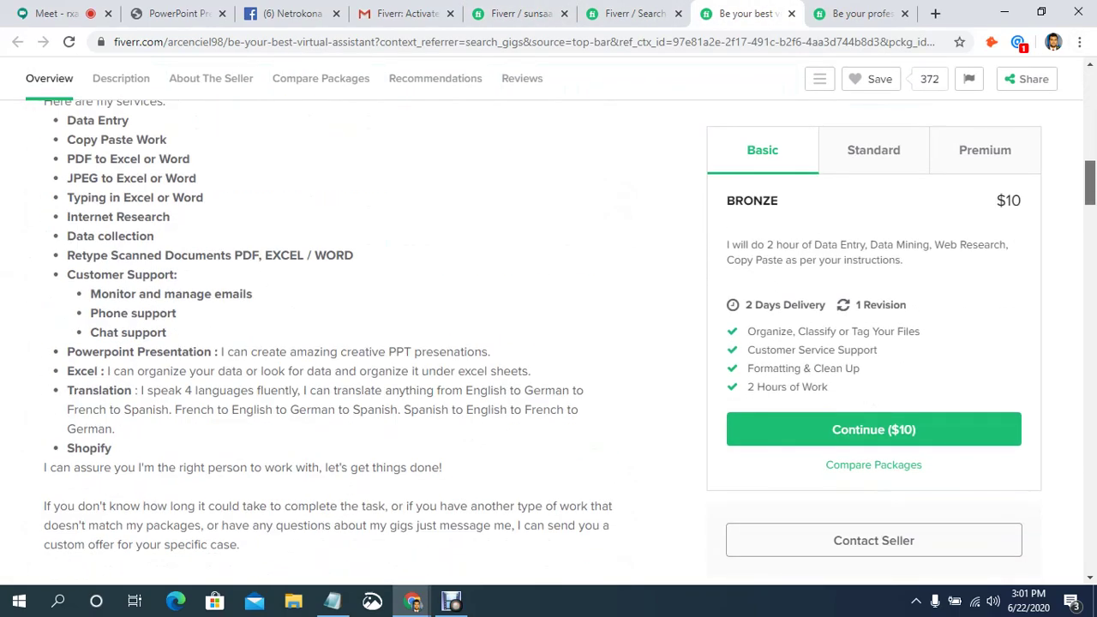
{"action": "scroll", "coordinate": [330, 343], "scroll_direction": "up", "scroll_amount": 2}
{"action": "scroll", "coordinate": [330, 343], "scroll_direction": "down", "scroll_amount": 1}
{"action": "scroll", "coordinate": [330, 342], "scroll_direction": "down", "scroll_amount": 12}
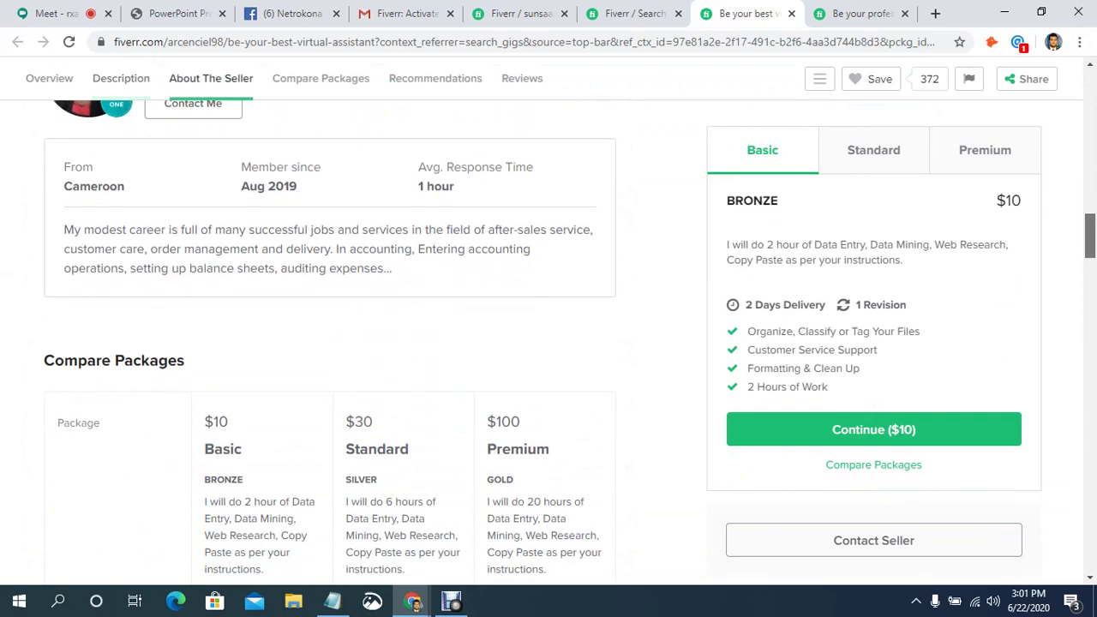
{"action": "scroll", "coordinate": [330, 343], "scroll_direction": "down", "scroll_amount": 1}
{"action": "scroll", "coordinate": [330, 343], "scroll_direction": "up", "scroll_amount": 1}
{"action": "scroll", "coordinate": [330, 343], "scroll_direction": "down", "scroll_amount": 4}
{"action": "scroll", "coordinate": [330, 343], "scroll_direction": "down", "scroll_amount": 15}
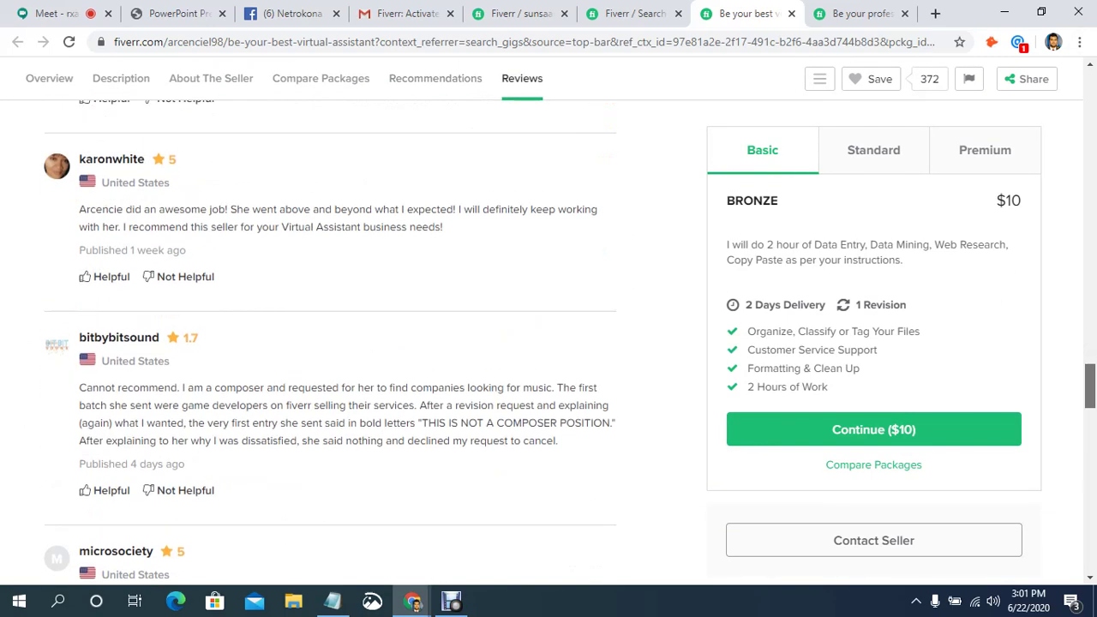
{"action": "scroll", "coordinate": [330, 343], "scroll_direction": "up", "scroll_amount": 3}
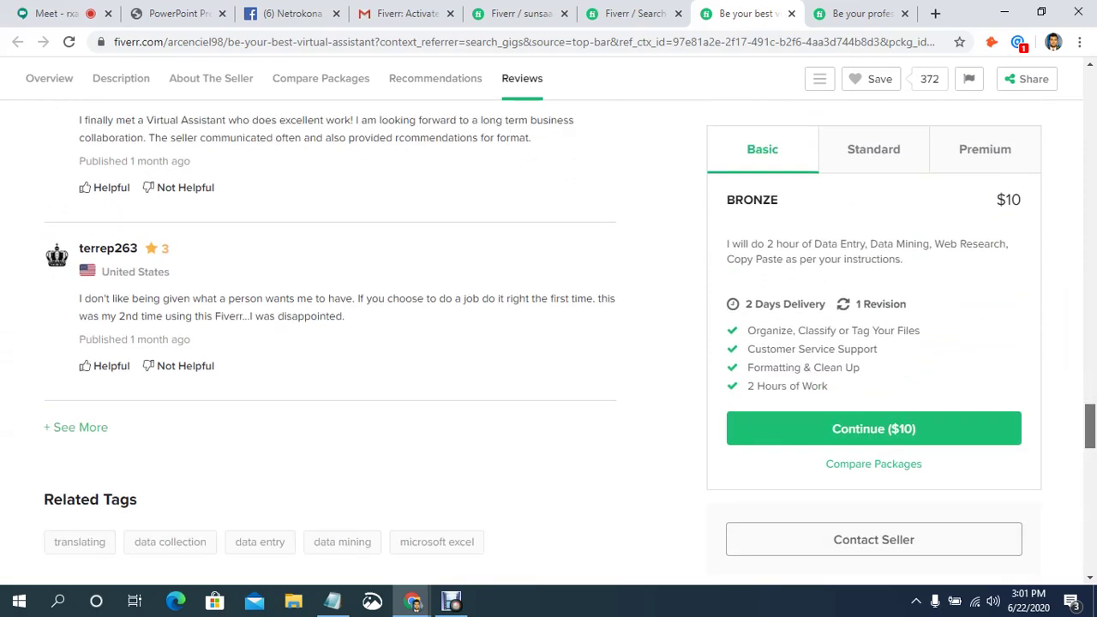
{"action": "scroll", "coordinate": [330, 343], "scroll_direction": "down", "scroll_amount": 1}
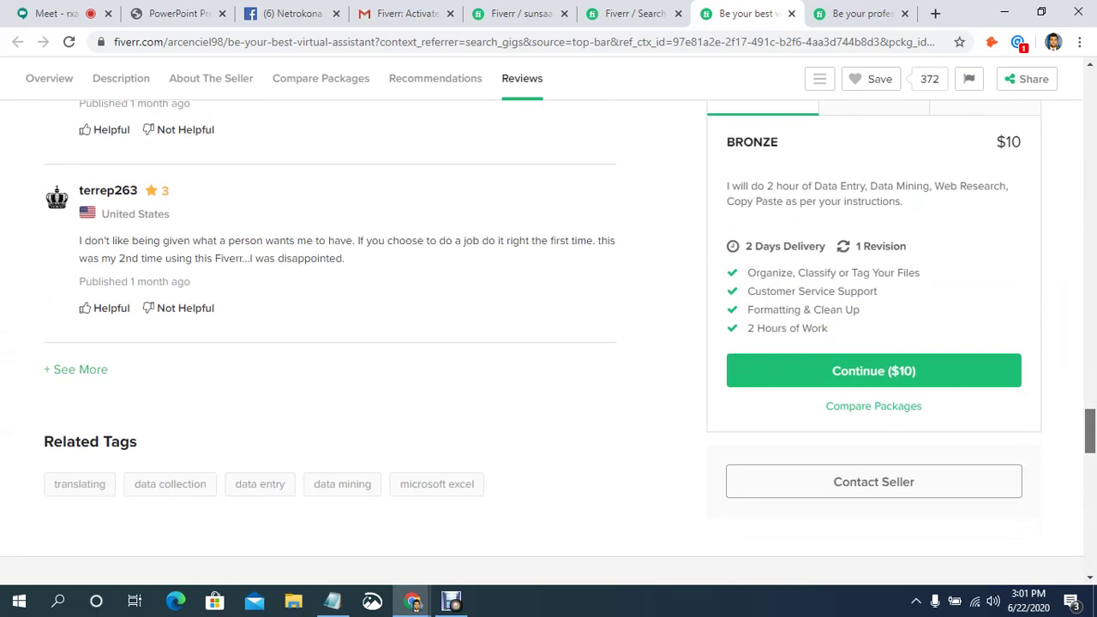
{"action": "scroll", "coordinate": [331, 342], "scroll_direction": "up", "scroll_amount": 10}
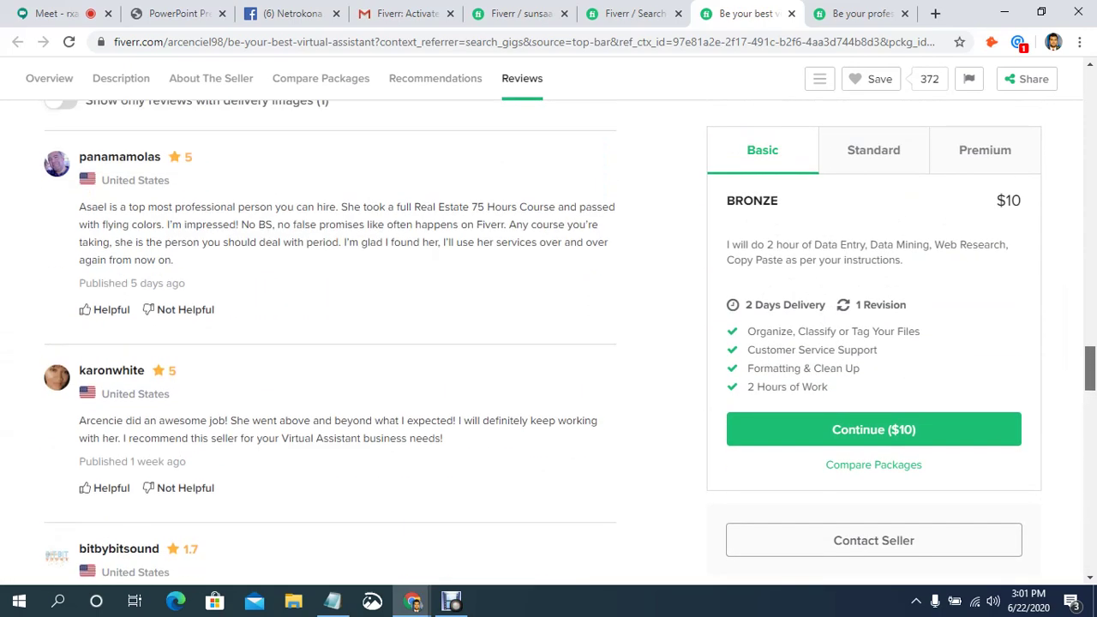
{"action": "scroll", "coordinate": [330, 343], "scroll_direction": "up", "scroll_amount": 15}
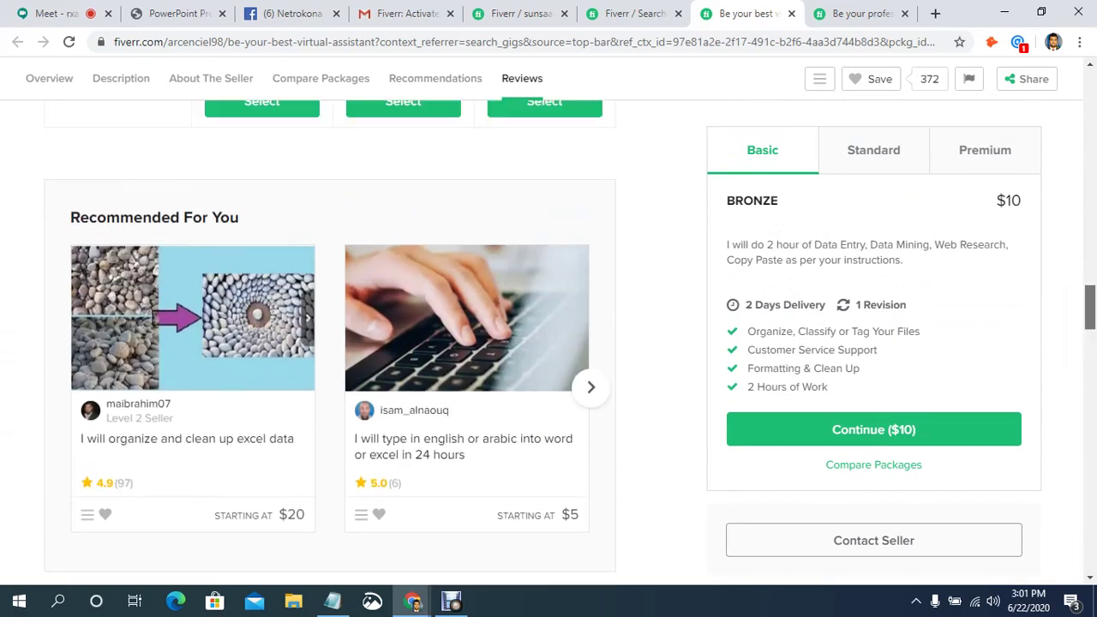
{"action": "scroll", "coordinate": [331, 342], "scroll_direction": "up", "scroll_amount": 15}
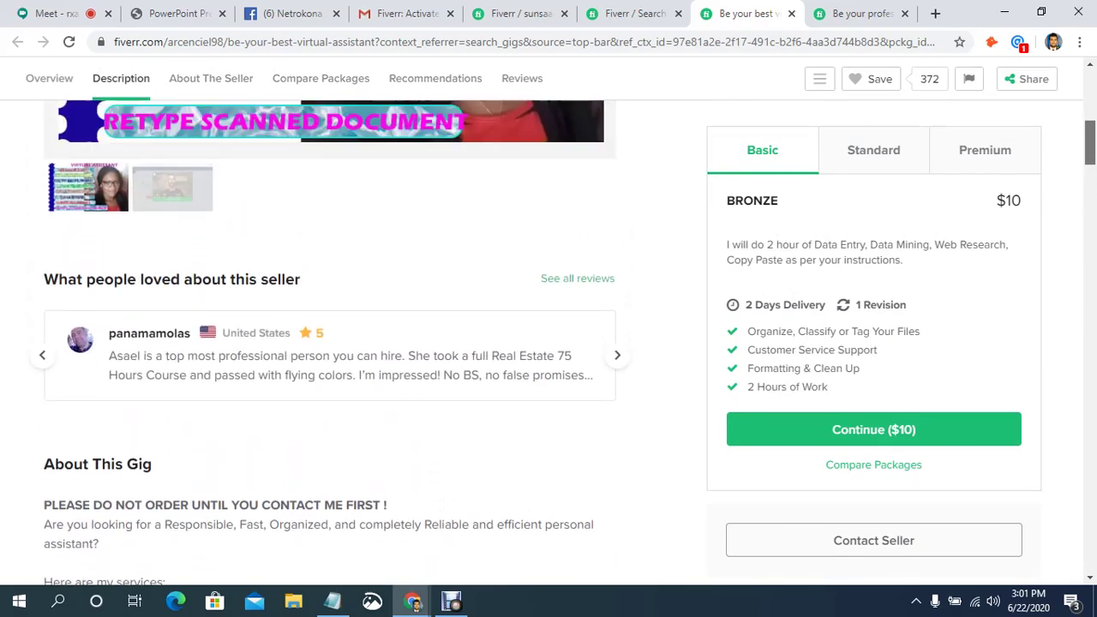
{"action": "scroll", "coordinate": [330, 343], "scroll_direction": "up", "scroll_amount": 1}
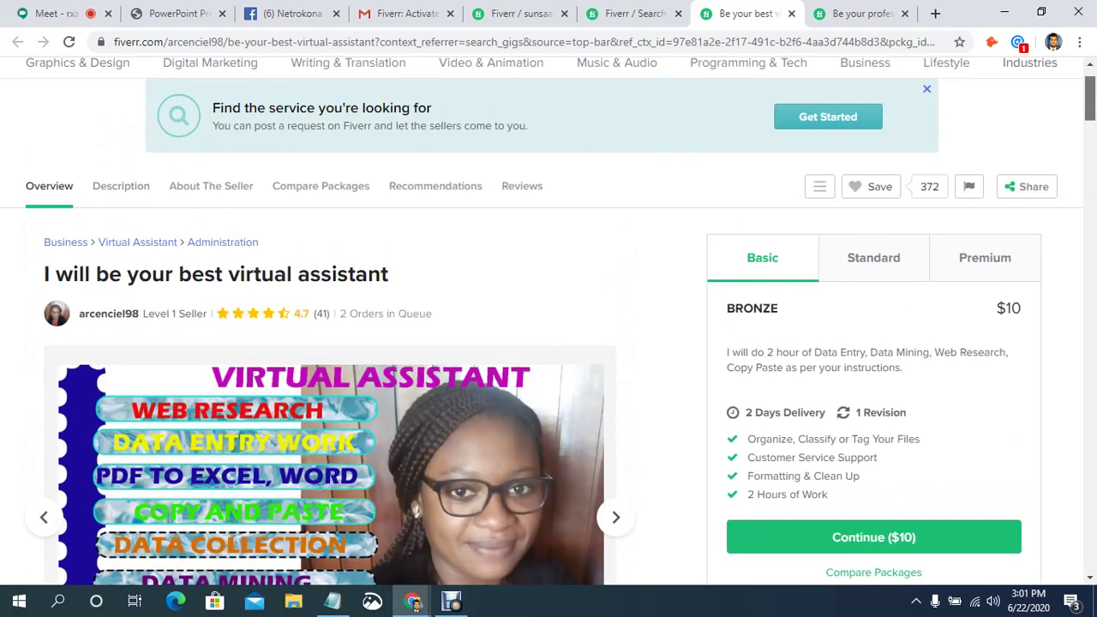
{"action": "scroll", "coordinate": [330, 343], "scroll_direction": "down", "scroll_amount": 8}
{"action": "scroll", "coordinate": [330, 343], "scroll_direction": "down", "scroll_amount": 12}
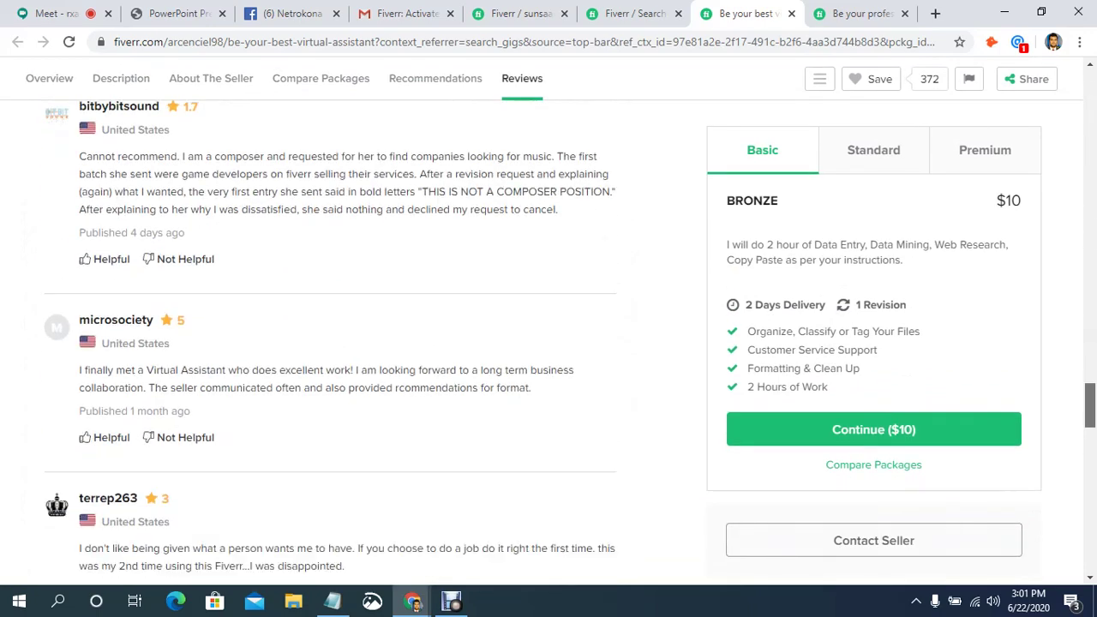
{"action": "scroll", "coordinate": [549, 336], "scroll_direction": "down", "scroll_amount": 1}
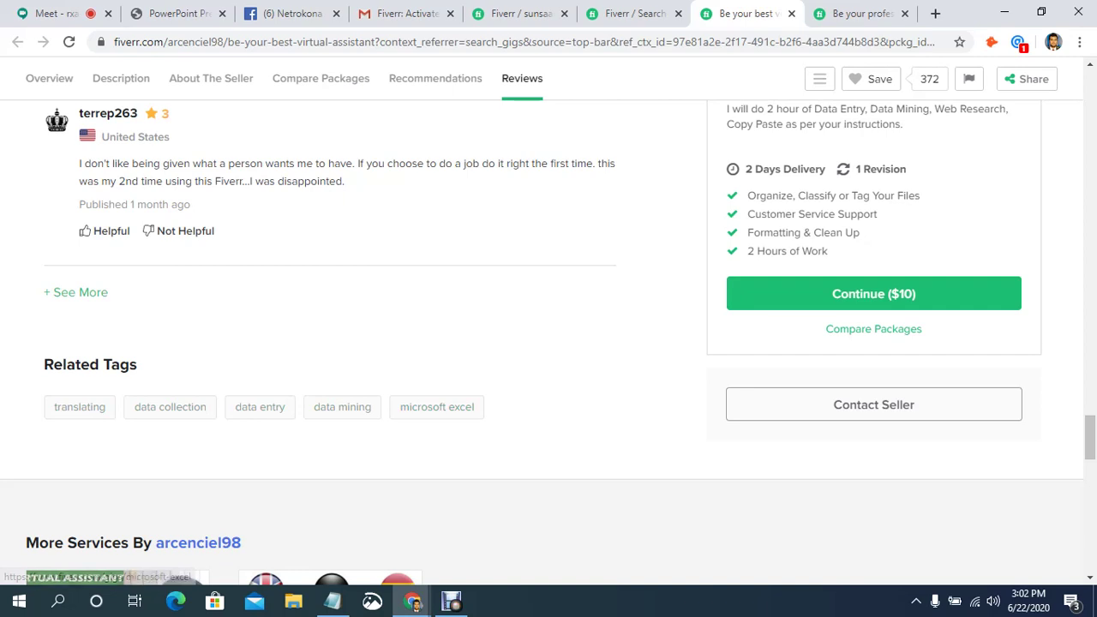
- Return to the gig-editing form and save the overview to move on to pricing
{"action": "left_click", "coordinate": [519, 14]}
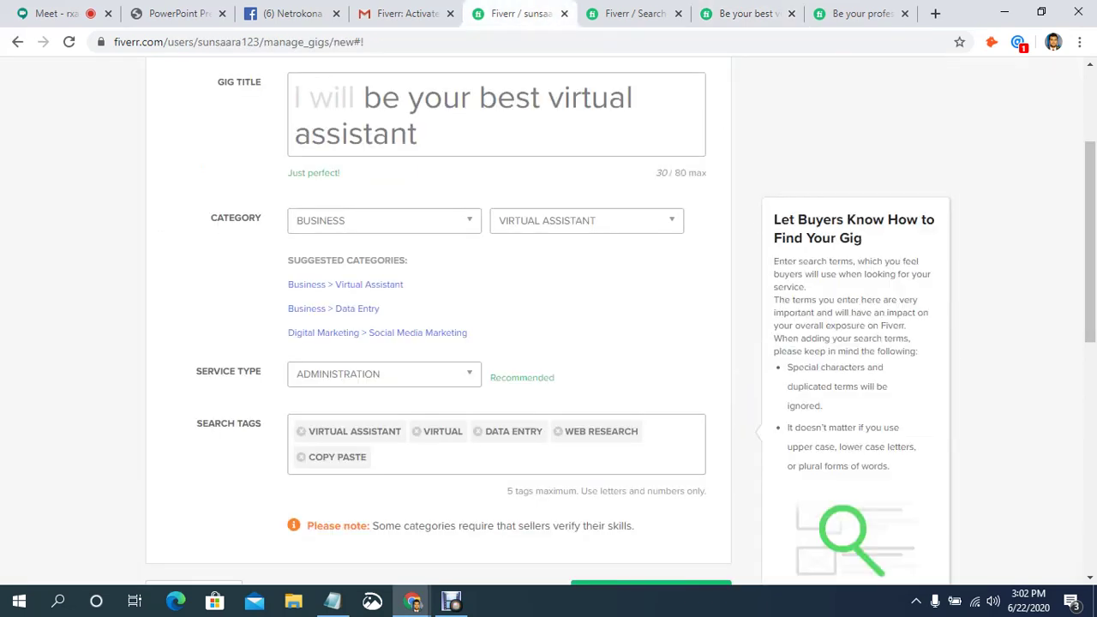
{"action": "scroll", "coordinate": [549, 334], "scroll_direction": "down", "scroll_amount": 3}
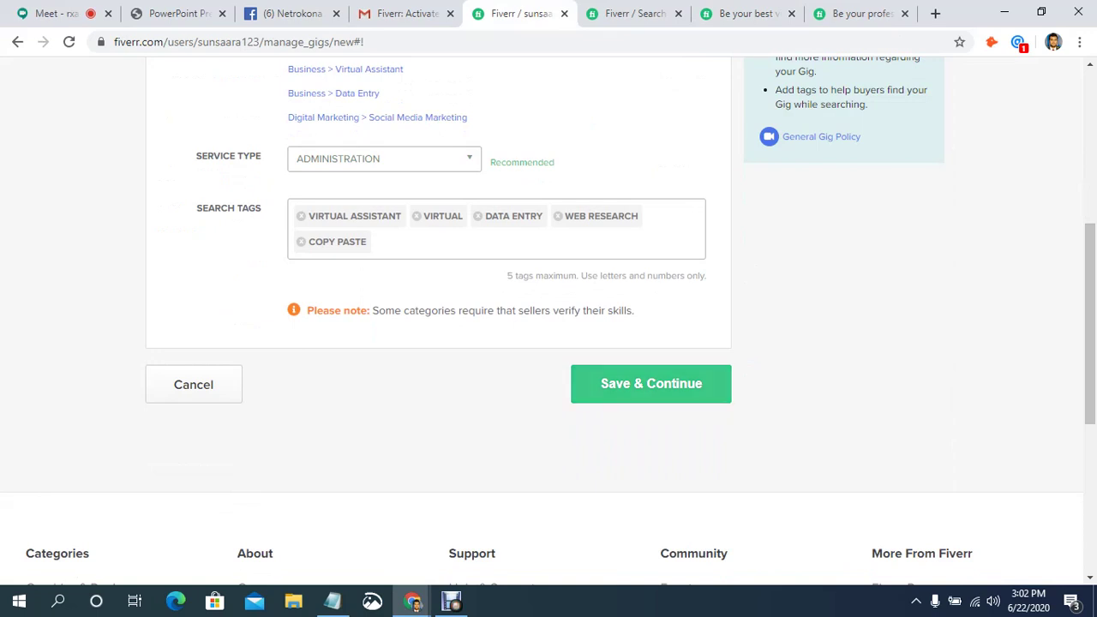
{"action": "left_click", "coordinate": [652, 383]}
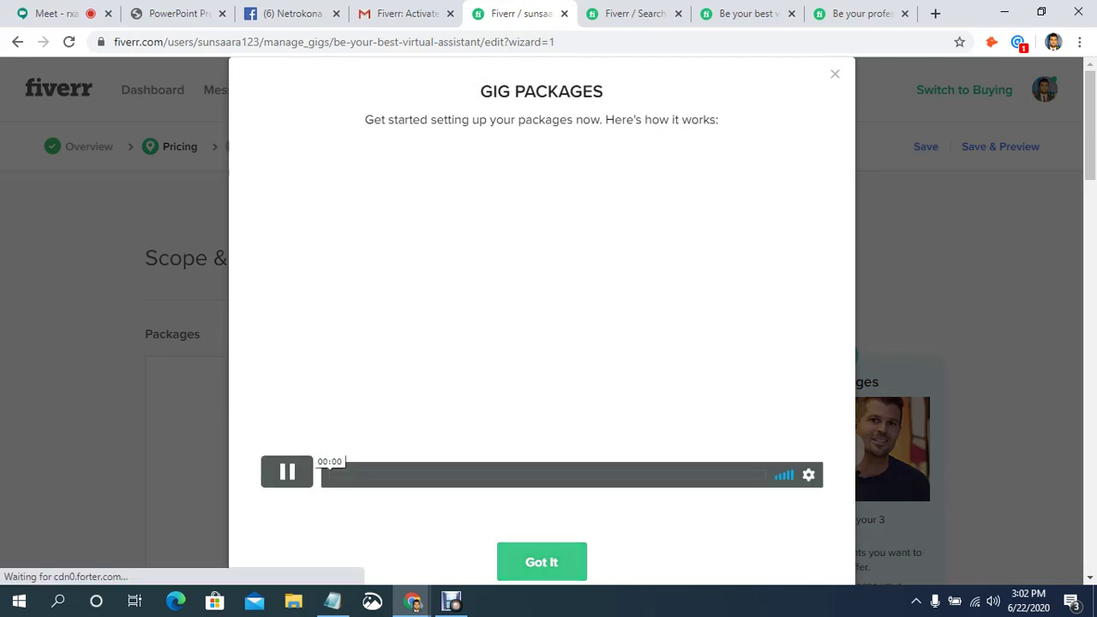
- Dismiss the packages intro and name the Basic package 'Basic Virtual Assistant', copying the name
{"action": "left_click", "coordinate": [542, 561]}
{"action": "scroll", "coordinate": [549, 343], "scroll_direction": "down", "scroll_amount": 1}
{"action": "scroll", "coordinate": [549, 343], "scroll_direction": "down", "scroll_amount": 3}
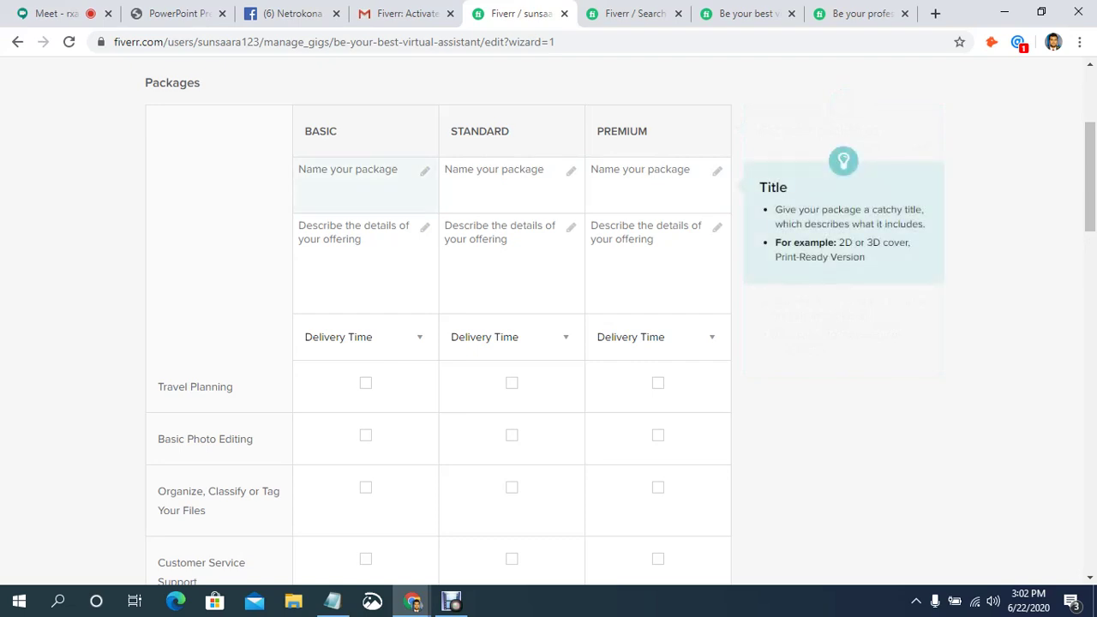
{"action": "left_click", "coordinate": [360, 180]}
{"action": "type", "text": "Basic Virtual Assistant"}
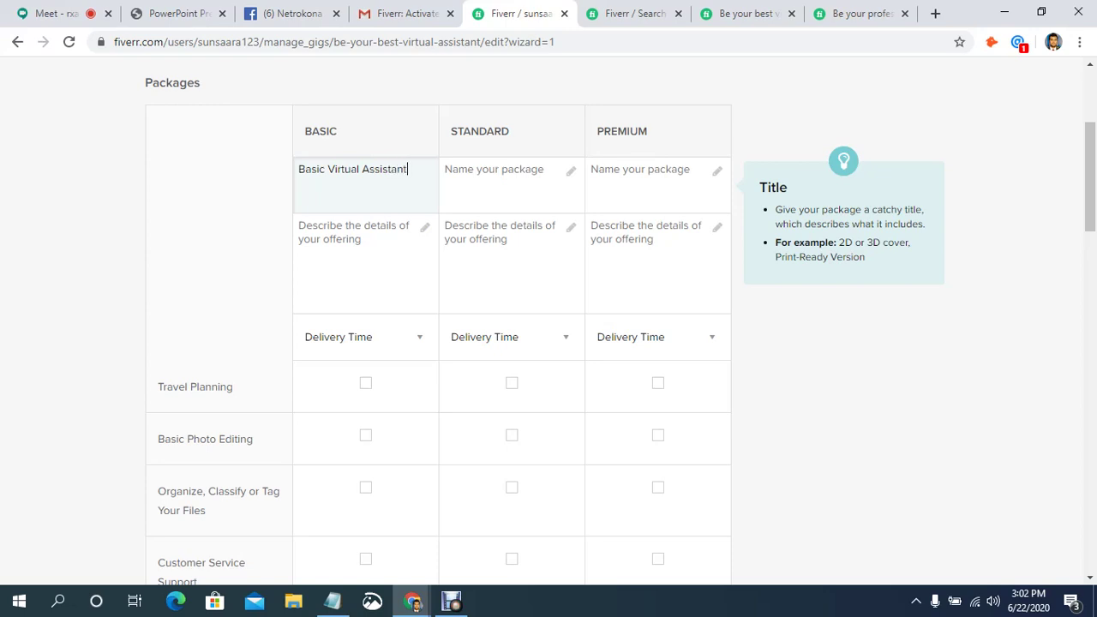
{"action": "key", "text": "shift+Left"}
{"action": "key", "text": "shift+Left"}
{"action": "key", "text": "shift+Left"}
{"action": "key", "text": "shift+Left"}
{"action": "key", "text": "shift+Left"}
{"action": "key", "text": "shift+Left"}
{"action": "key", "text": "shift+Left"}
{"action": "key", "text": "shift+Left"}
{"action": "key", "text": "End"}
{"action": "key", "text": "shift+Home"}
{"action": "key", "text": "ctrl+c"}
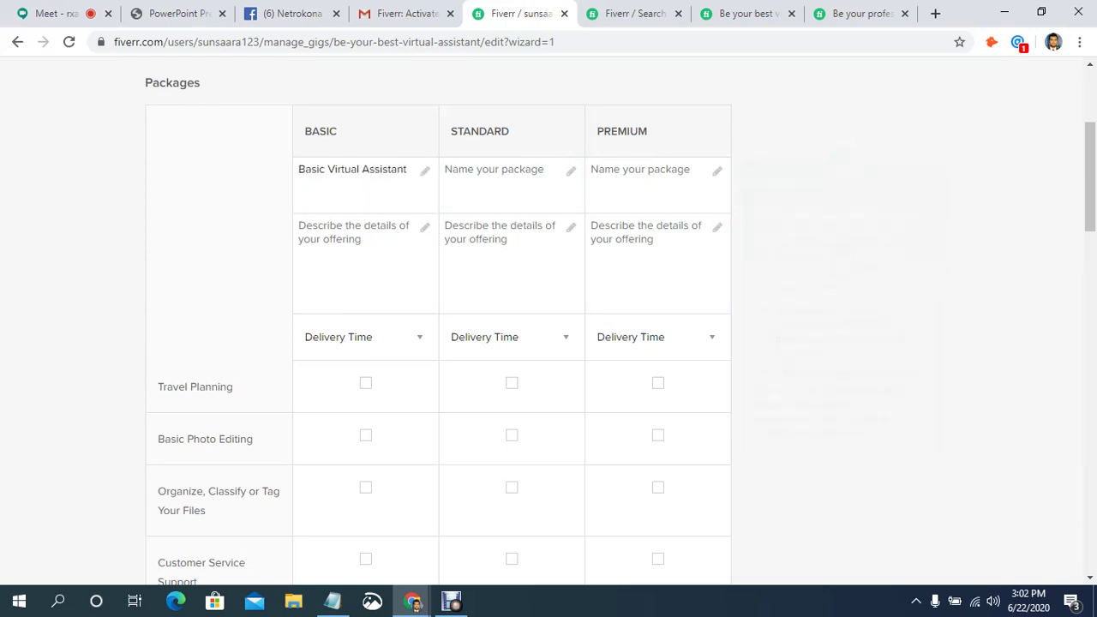
- Paste the name into Standard and Premium, replacing 'Basic' with 'Standard' and 'Premium'
{"action": "left_click", "coordinate": [480, 170]}
{"action": "key", "text": "ctrl+v"}
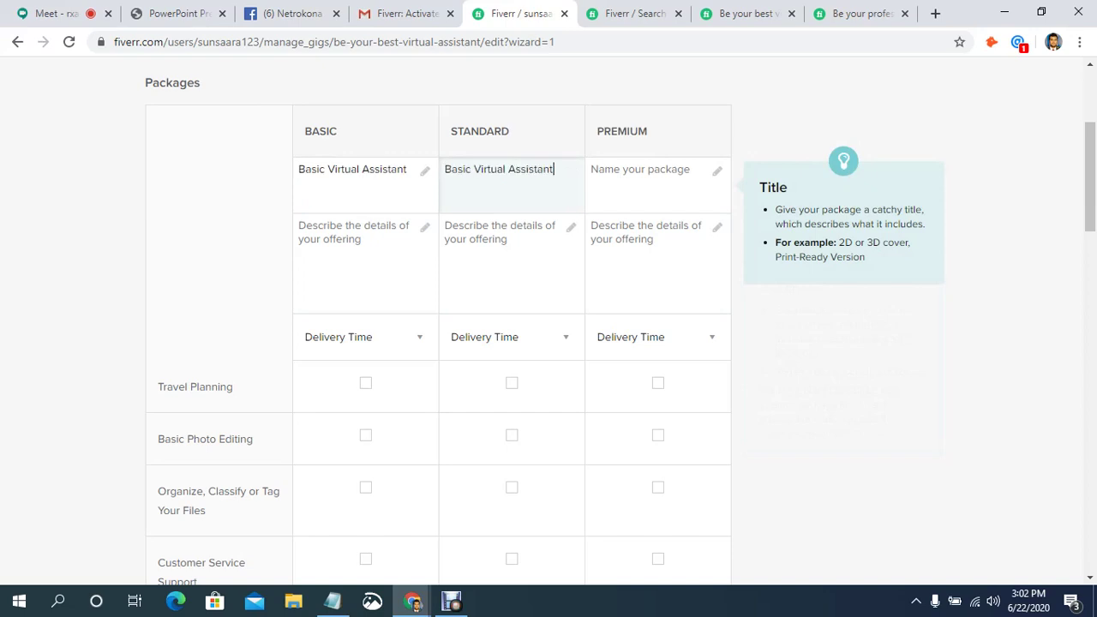
{"action": "double_click", "coordinate": [467, 169]}
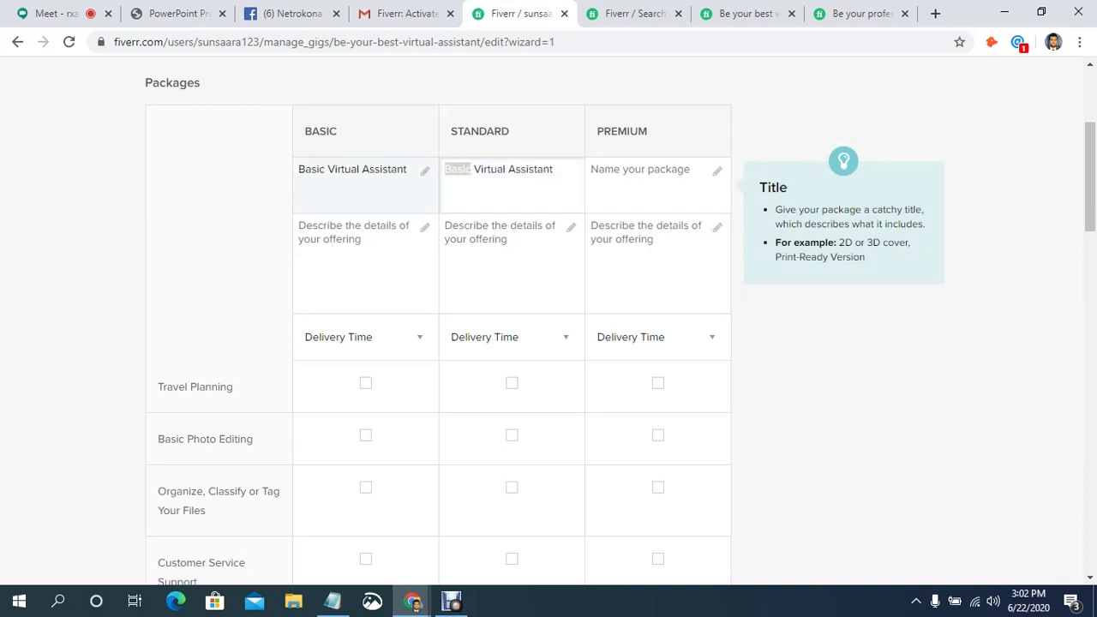
{"action": "type", "text": "Sta"}
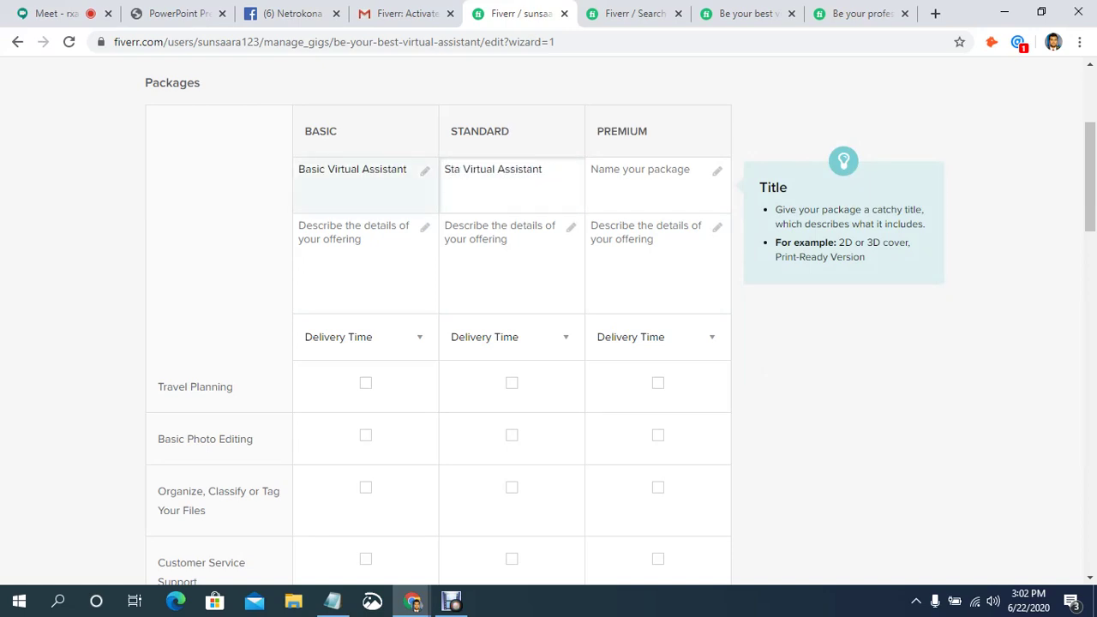
{"action": "type", "text": "ndard"}
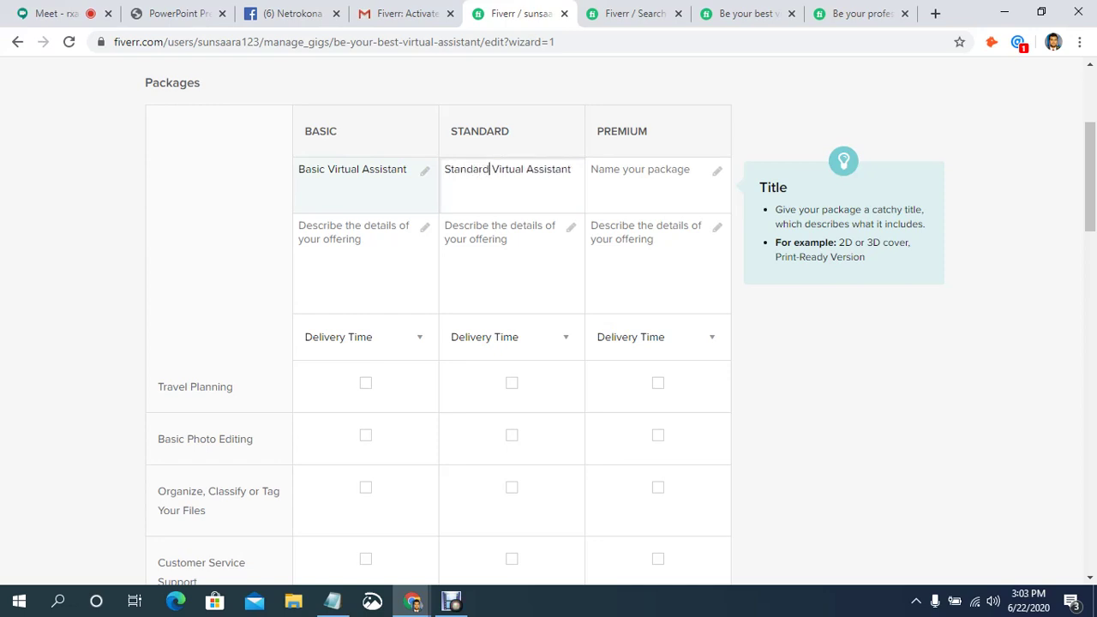
{"action": "left_click", "coordinate": [652, 180]}
{"action": "key", "text": "ctrl+v"}
{"action": "double_click", "coordinate": [604, 169]}
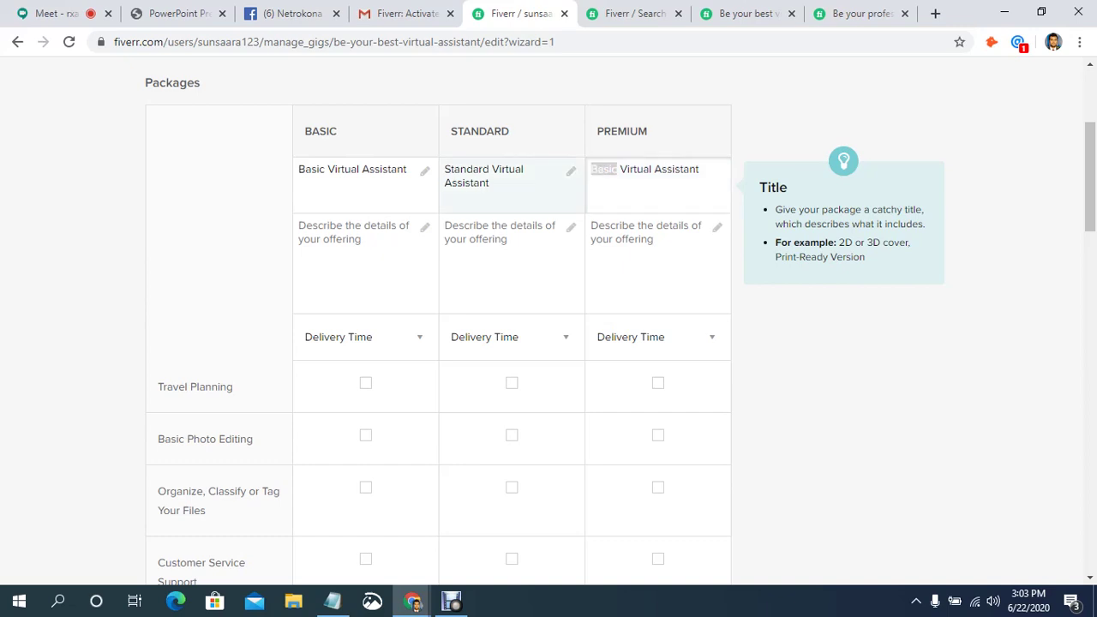
{"action": "type", "text": "Premiu"}
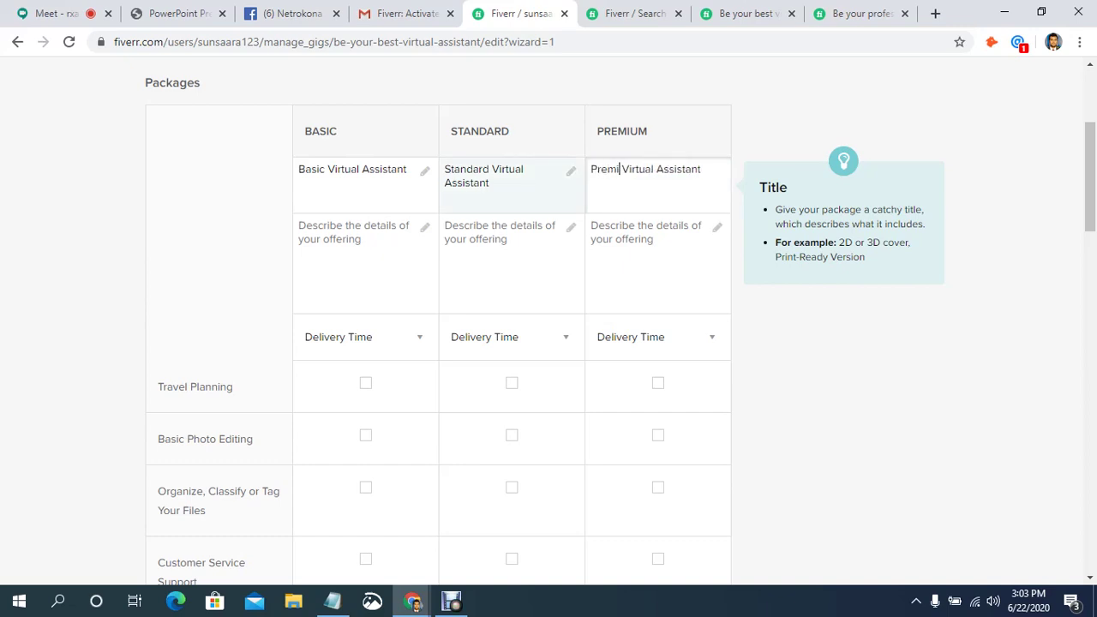
{"action": "type", "text": "m"}
- Select the Basic package description field to begin writing it
{"action": "left_click", "coordinate": [299, 226]}
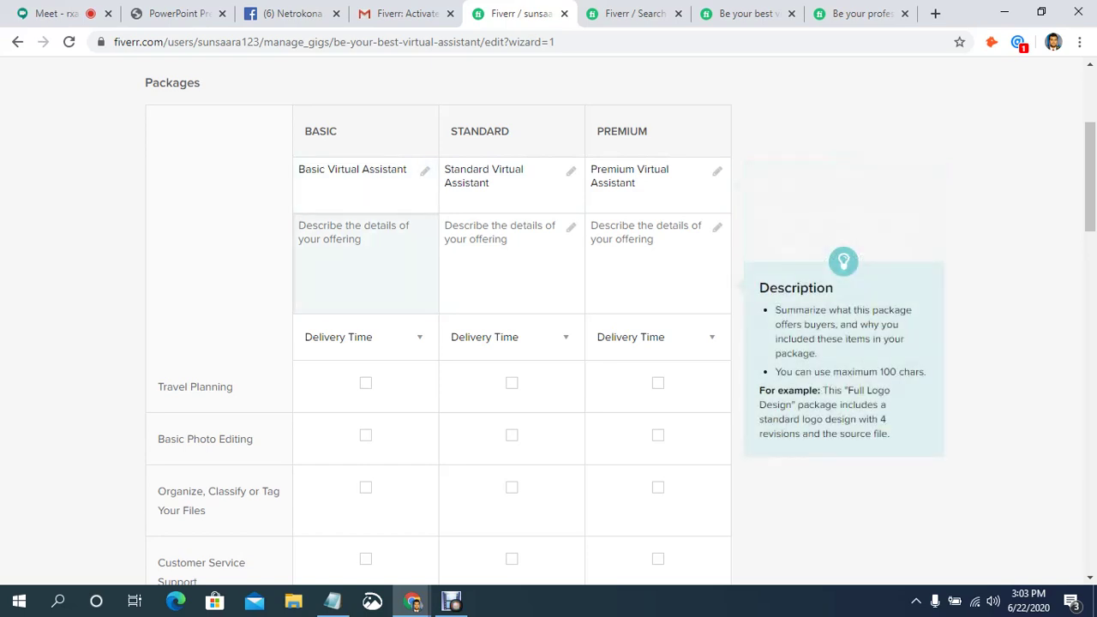
{"action": "left_click", "coordinate": [500, 226]}
{"action": "left_click", "coordinate": [353, 226]}
{"action": "left_click", "coordinate": [352, 169]}
{"action": "left_click", "coordinate": [299, 225]}
- Compare two competitor virtual assistant gigs, then return to your gig's Basic package description
{"action": "key", "text": "ctrl+Tab"}
{"action": "key", "text": "ctrl+Tab"}
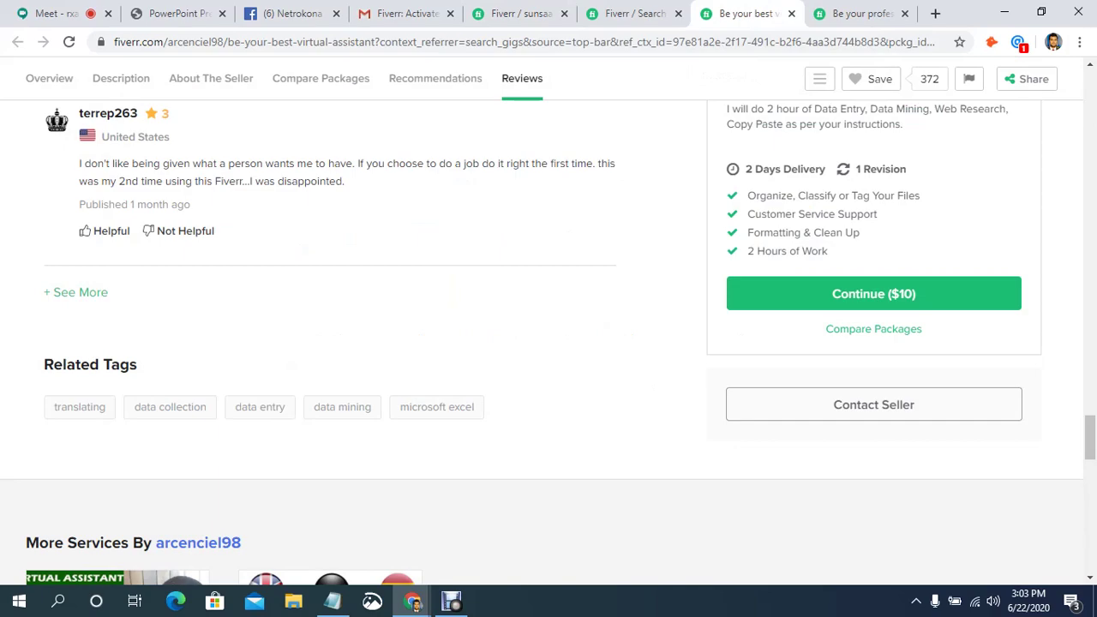
{"action": "scroll", "coordinate": [549, 343], "scroll_direction": "up", "scroll_amount": 15}
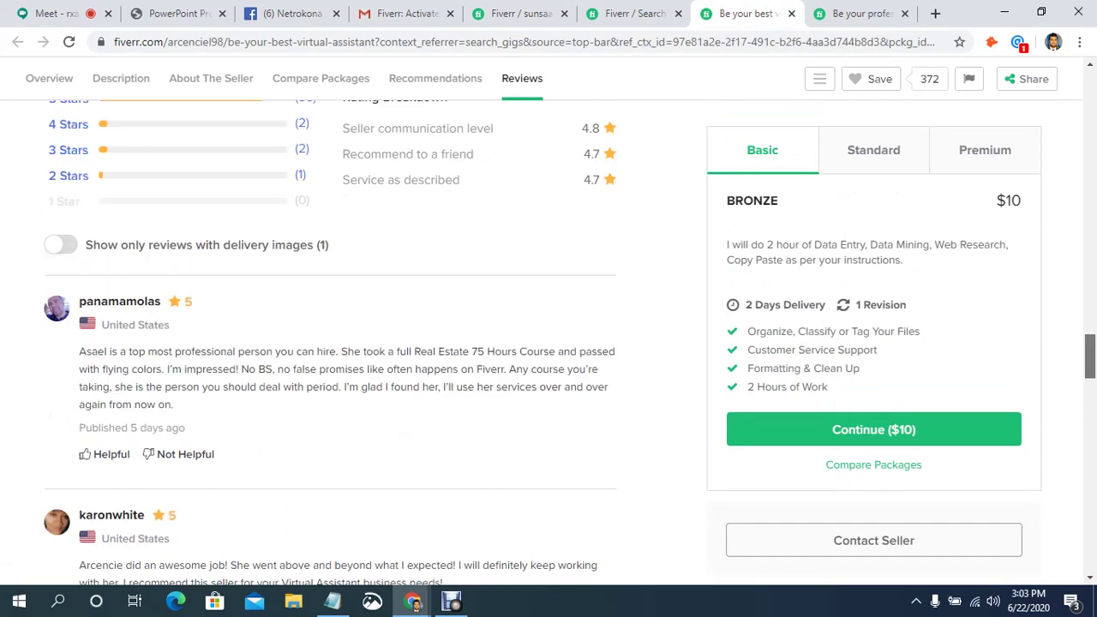
{"action": "scroll", "coordinate": [548, 342], "scroll_direction": "up", "scroll_amount": 15}
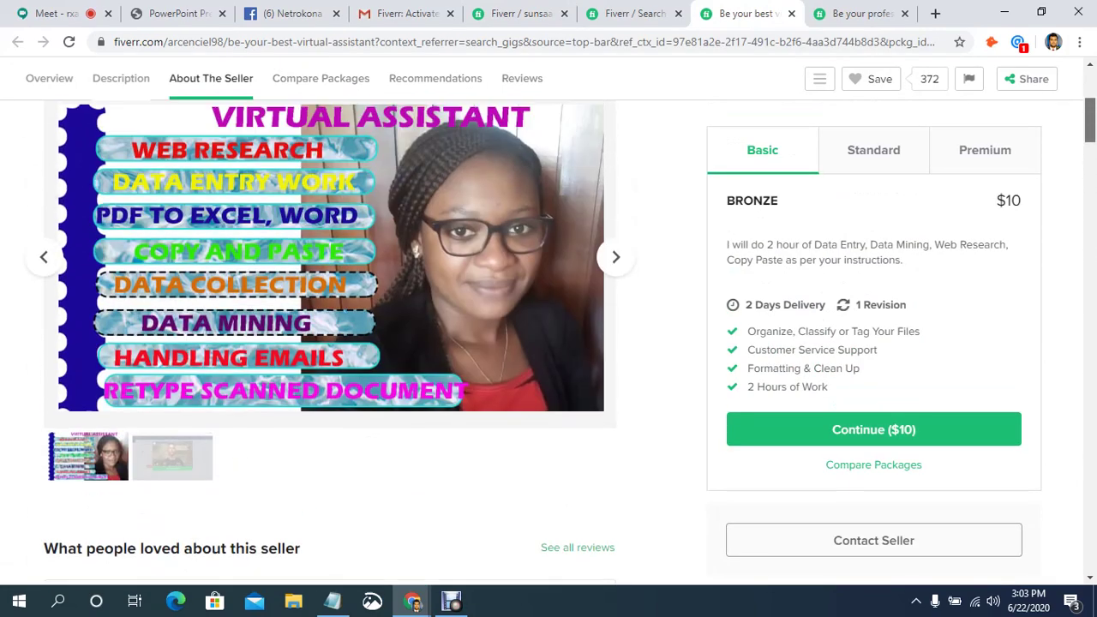
{"action": "scroll", "coordinate": [343, 343], "scroll_direction": "down", "scroll_amount": 5}
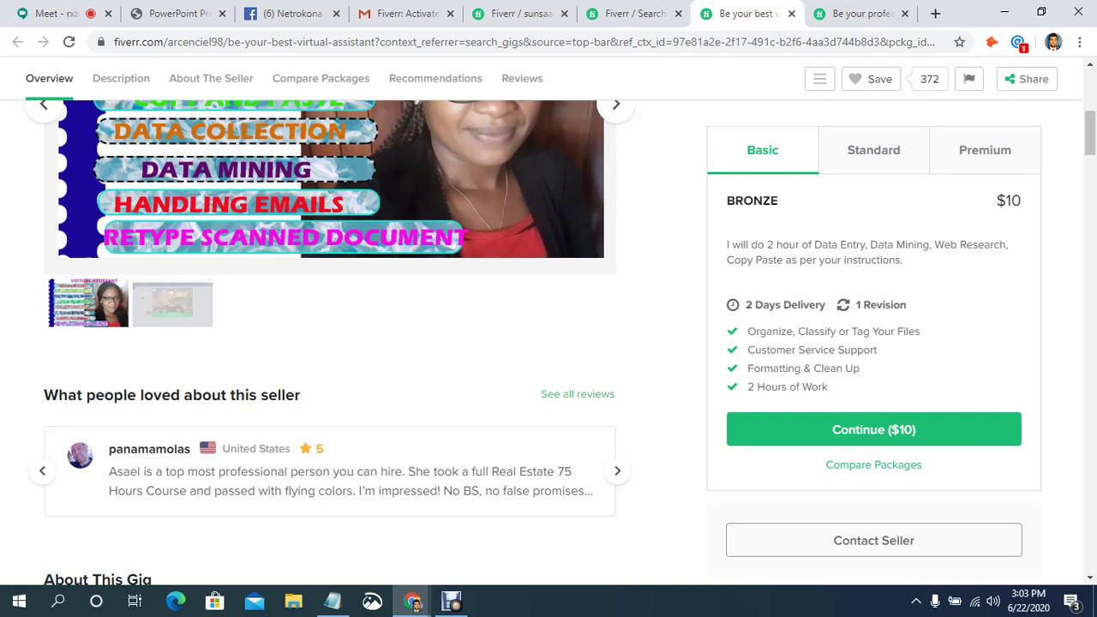
{"action": "left_click", "coordinate": [861, 12]}
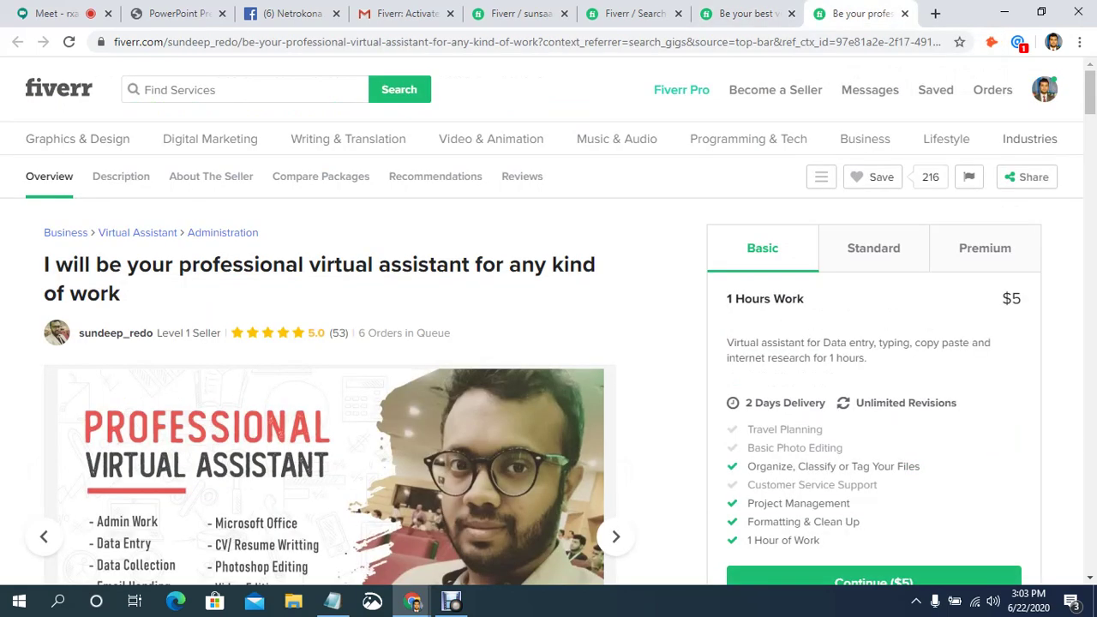
{"action": "scroll", "coordinate": [549, 343], "scroll_direction": "down", "scroll_amount": 2}
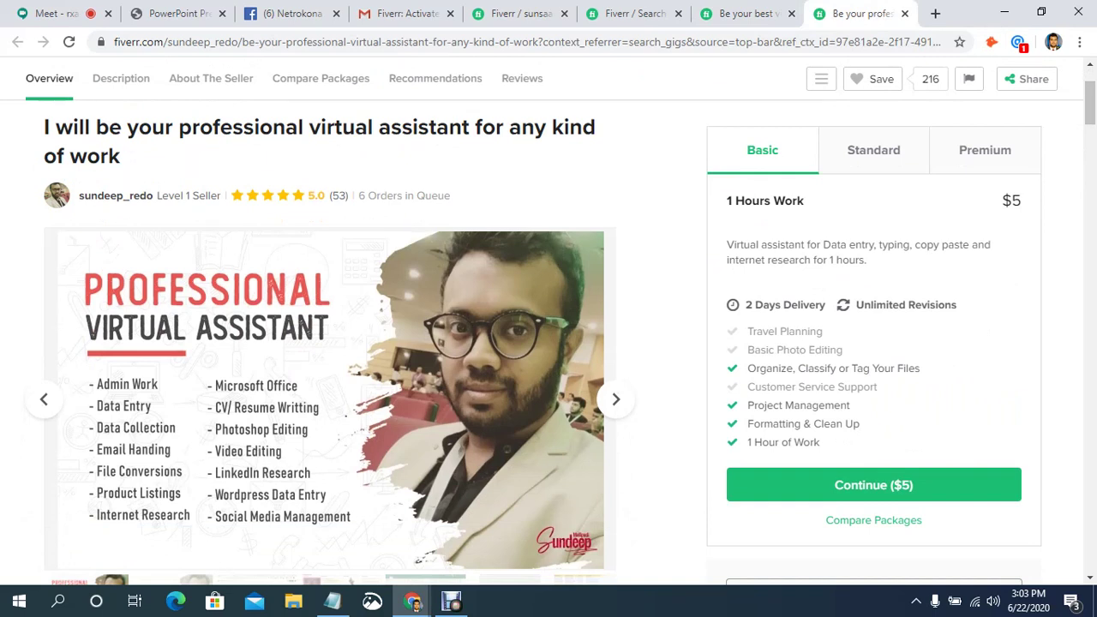
{"action": "left_click", "coordinate": [746, 14]}
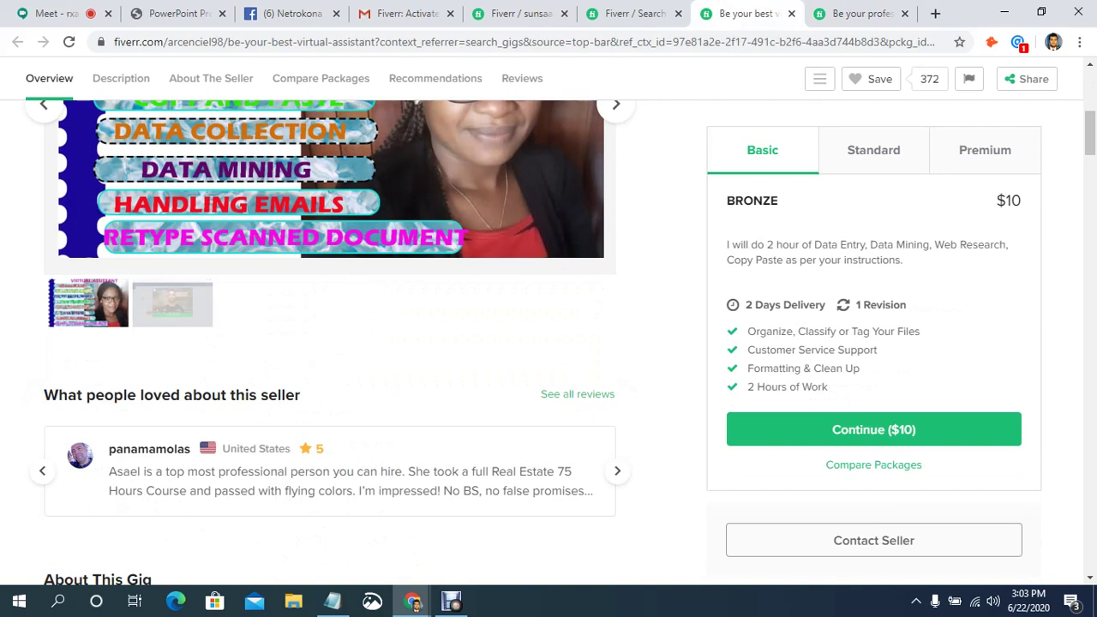
{"action": "left_click", "coordinate": [514, 14]}
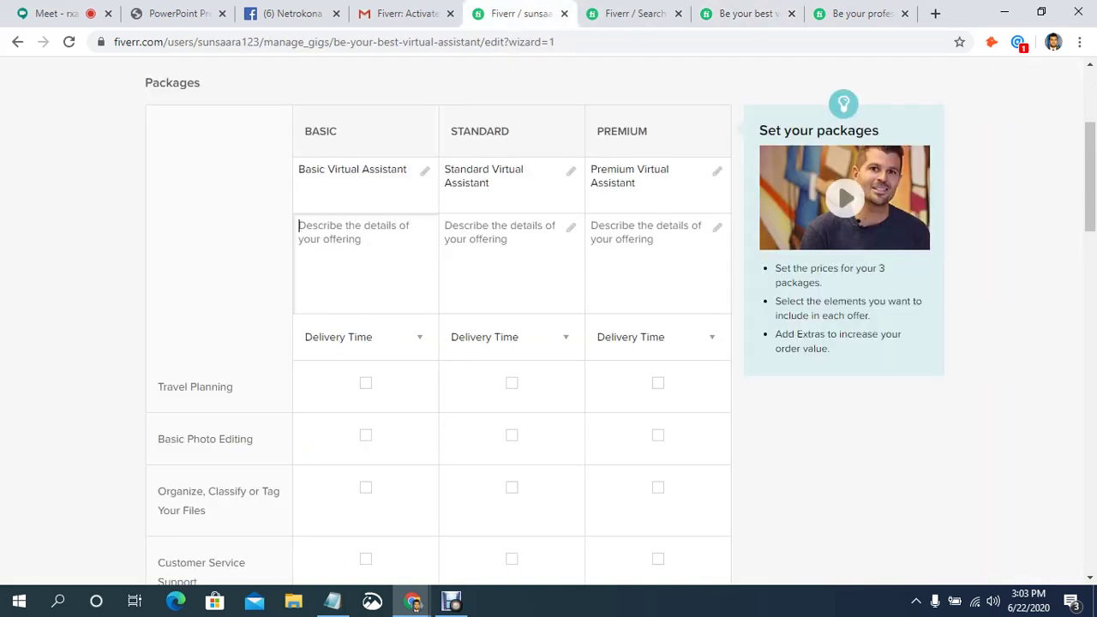
{"action": "left_click", "coordinate": [343, 231]}
- Enter the Basic description 'I will do 2 hours of work as per your requirements.'
{"action": "scroll", "coordinate": [549, 317], "scroll_direction": "down", "scroll_amount": 5}
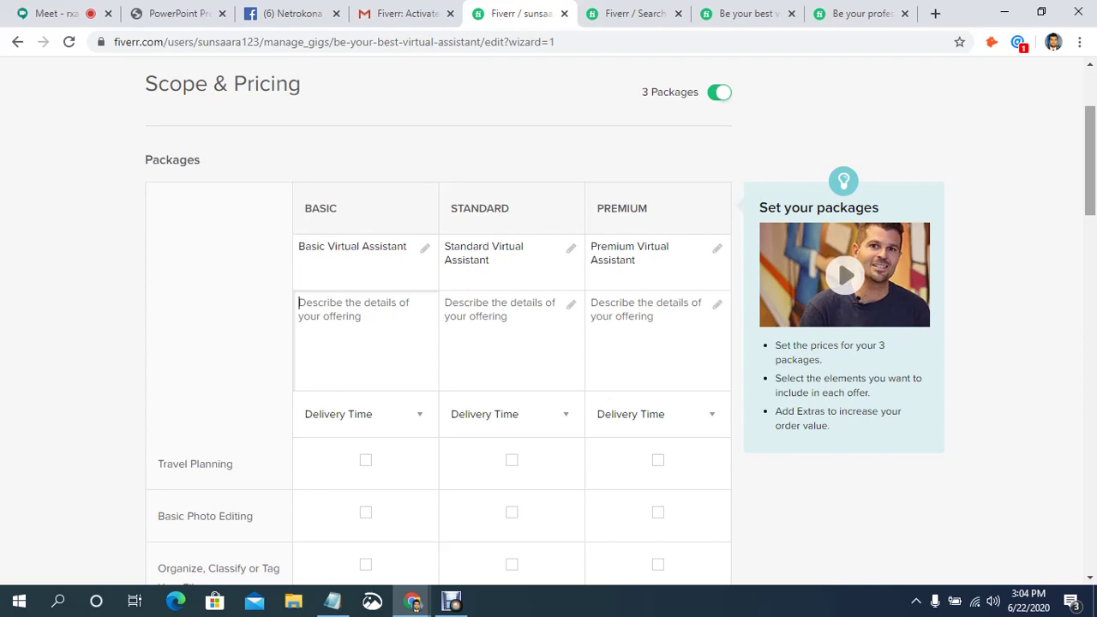
{"action": "type", "text": "I"}
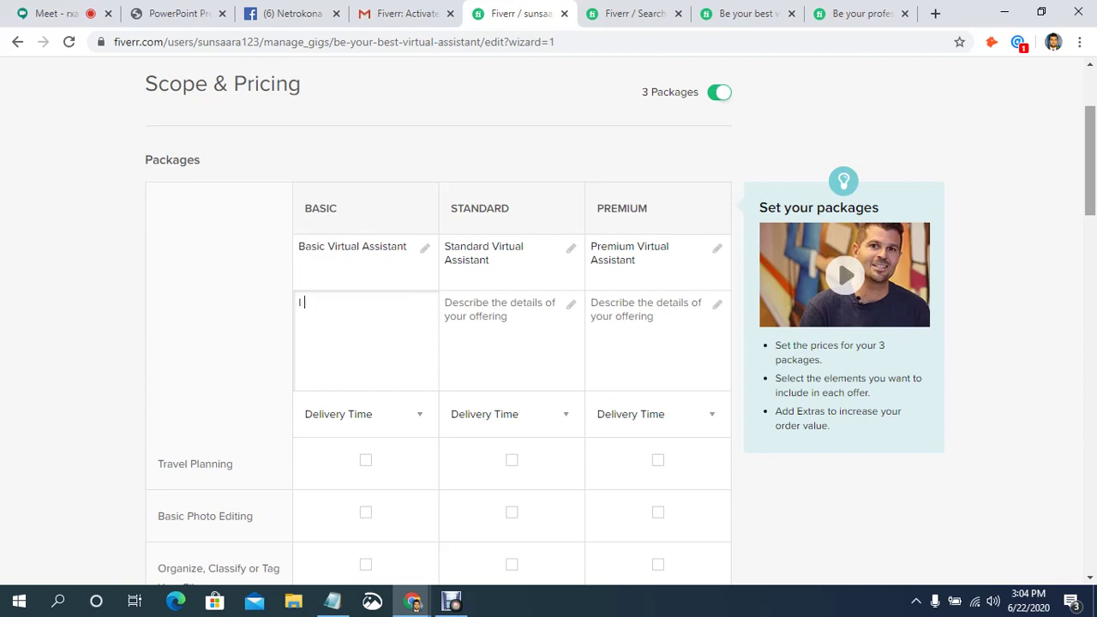
{"action": "type", "text": " will do 2 hours of work as per your re"}
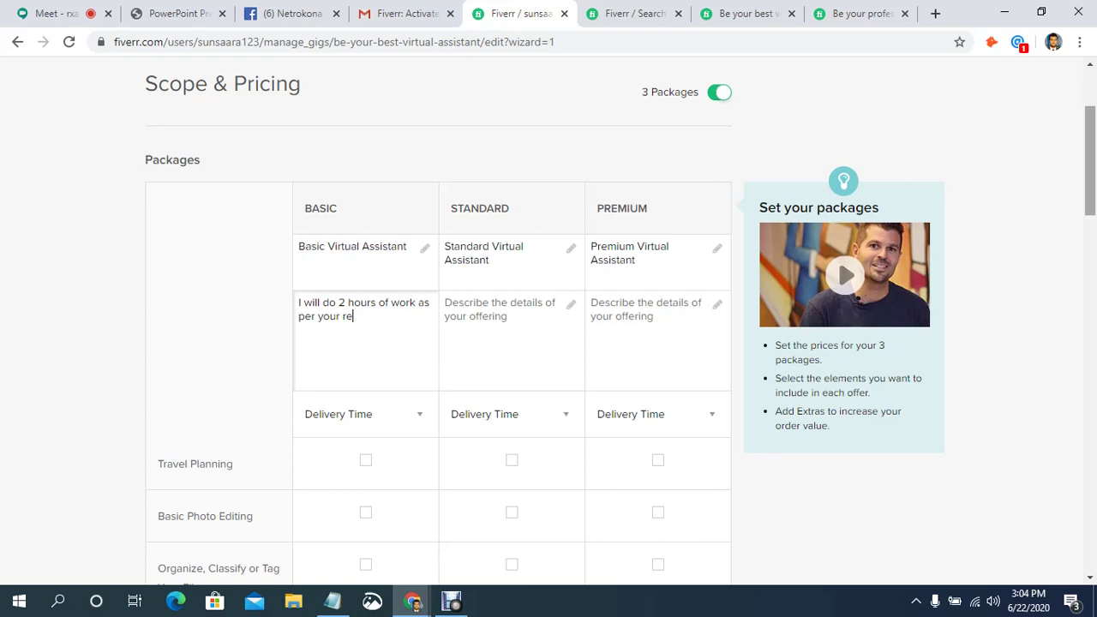
{"action": "type", "text": "quirements."}
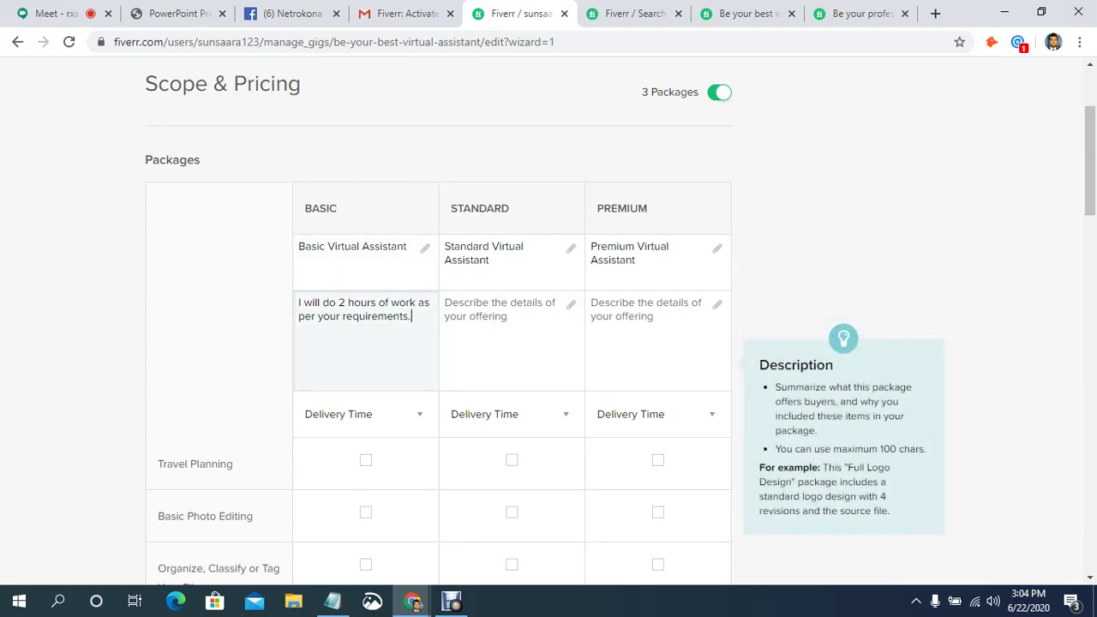
{"action": "key", "text": "ctrl+a"}
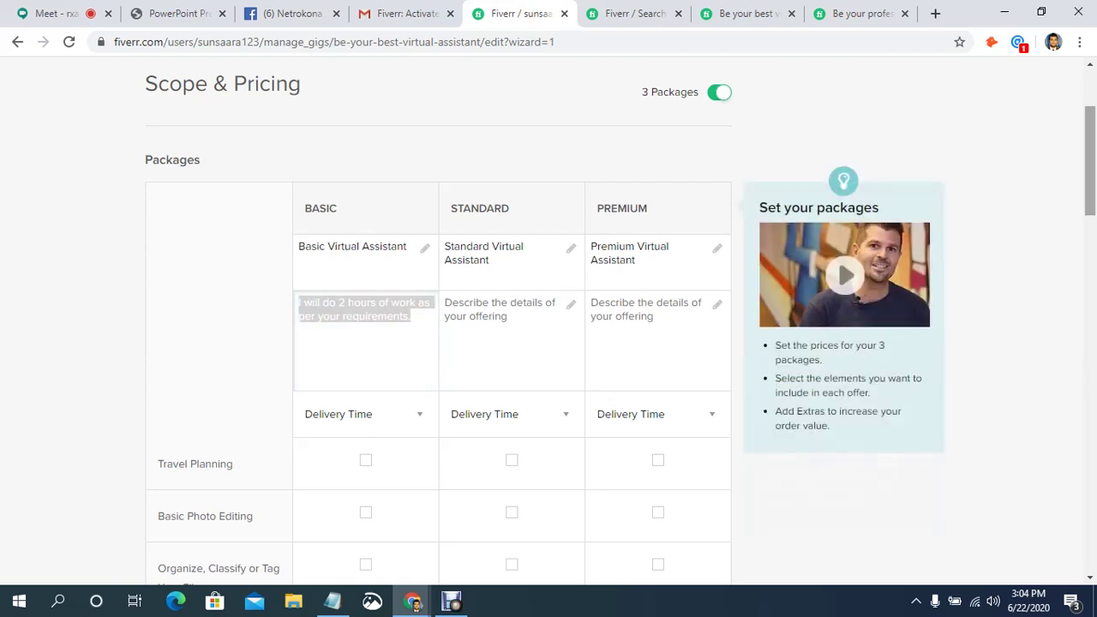
{"action": "scroll", "coordinate": [549, 326], "scroll_direction": "down", "scroll_amount": 2}
{"action": "left_click", "coordinate": [360, 256]}
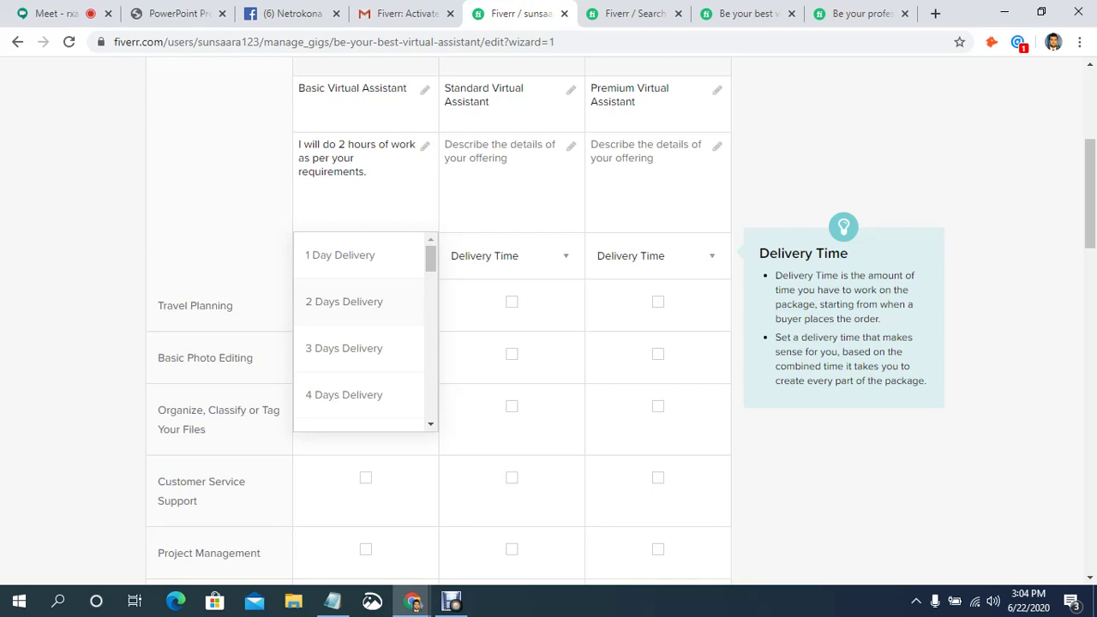
- Choose 2 Days Delivery for the Basic package
{"action": "left_click", "coordinate": [351, 302]}
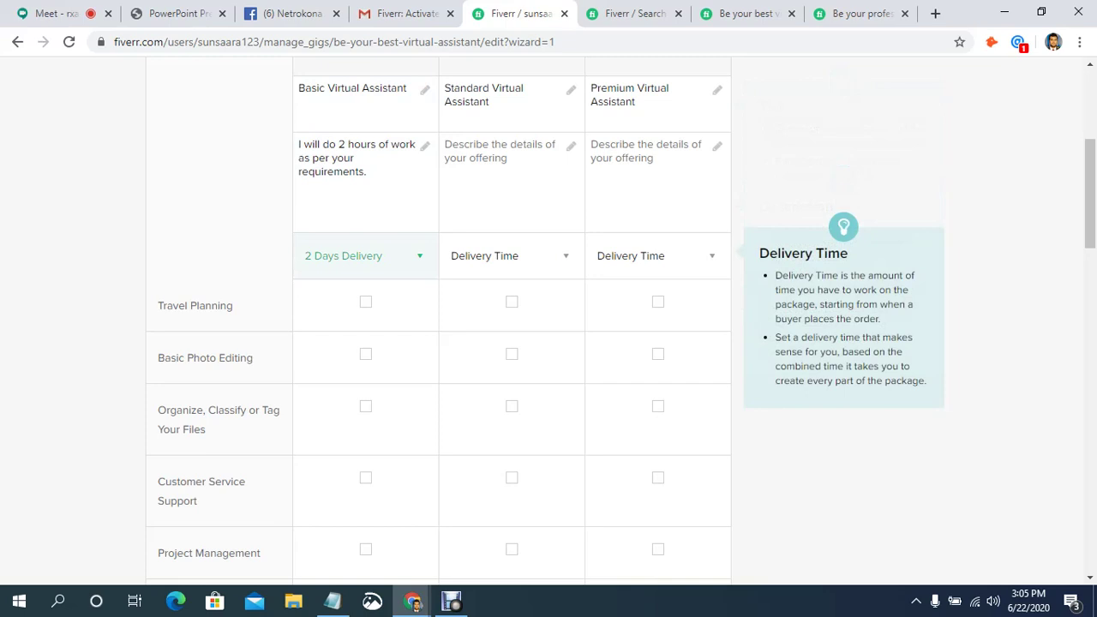
- Include Photo Editing, Organize Files, Customer Service, Project Management and Formatting in Basic
{"action": "scroll", "coordinate": [622, 317], "scroll_direction": "down", "scroll_amount": 1}
{"action": "scroll", "coordinate": [365, 197], "scroll_direction": "down", "scroll_amount": 2}
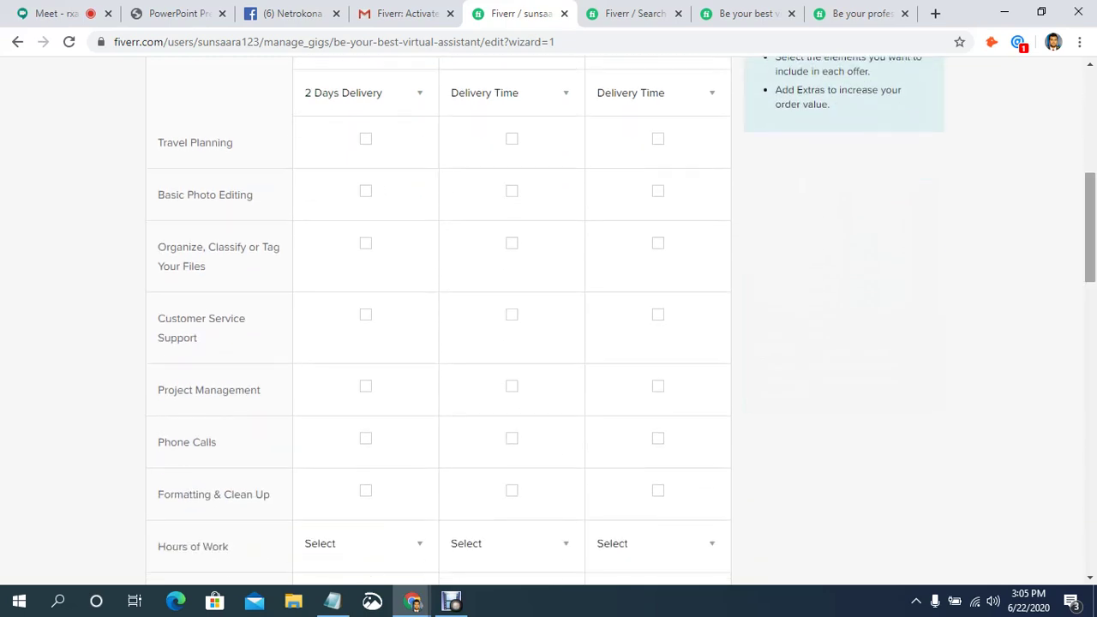
{"action": "left_click", "coordinate": [365, 191]}
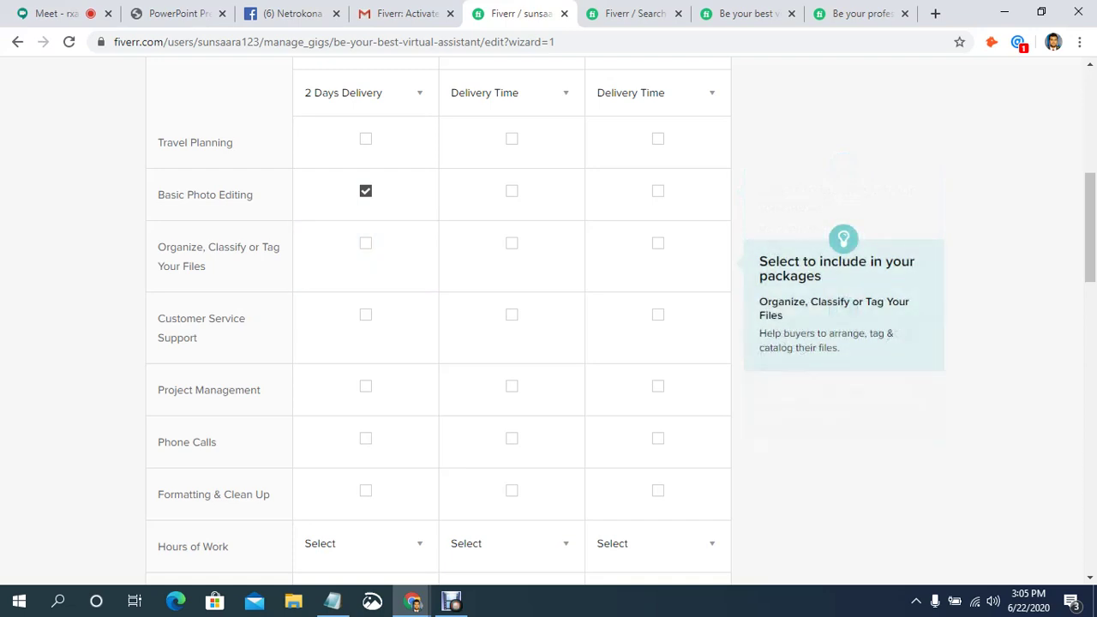
{"action": "left_click", "coordinate": [365, 244]}
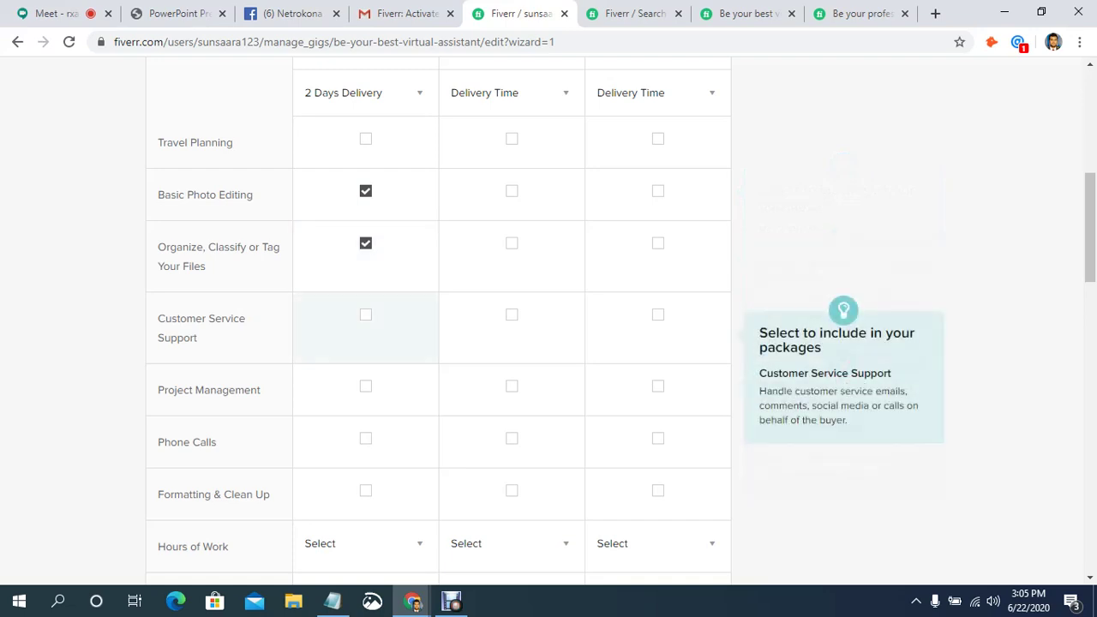
{"action": "left_click", "coordinate": [365, 314]}
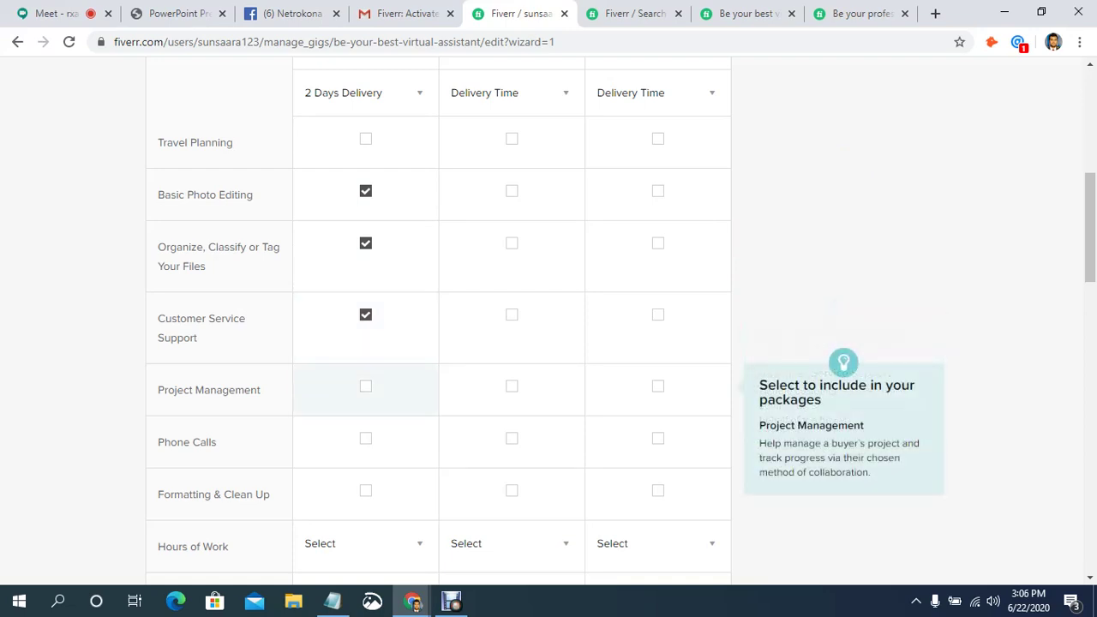
{"action": "left_click", "coordinate": [365, 386]}
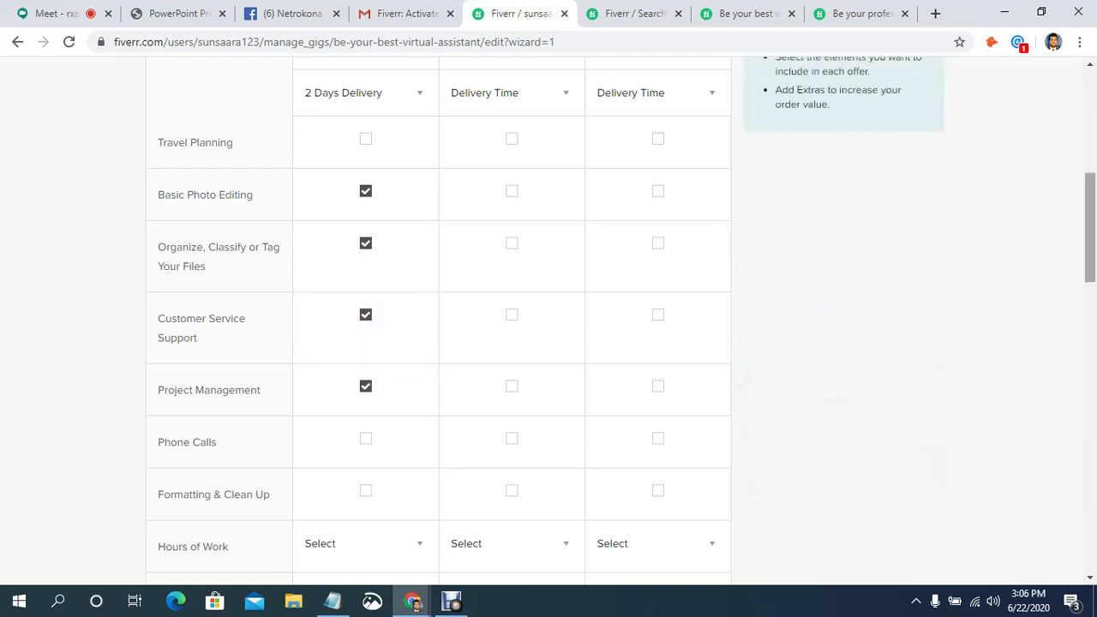
{"action": "scroll", "coordinate": [365, 385], "scroll_direction": "down", "scroll_amount": 2}
{"action": "scroll", "coordinate": [366, 258], "scroll_direction": "down", "scroll_amount": 1}
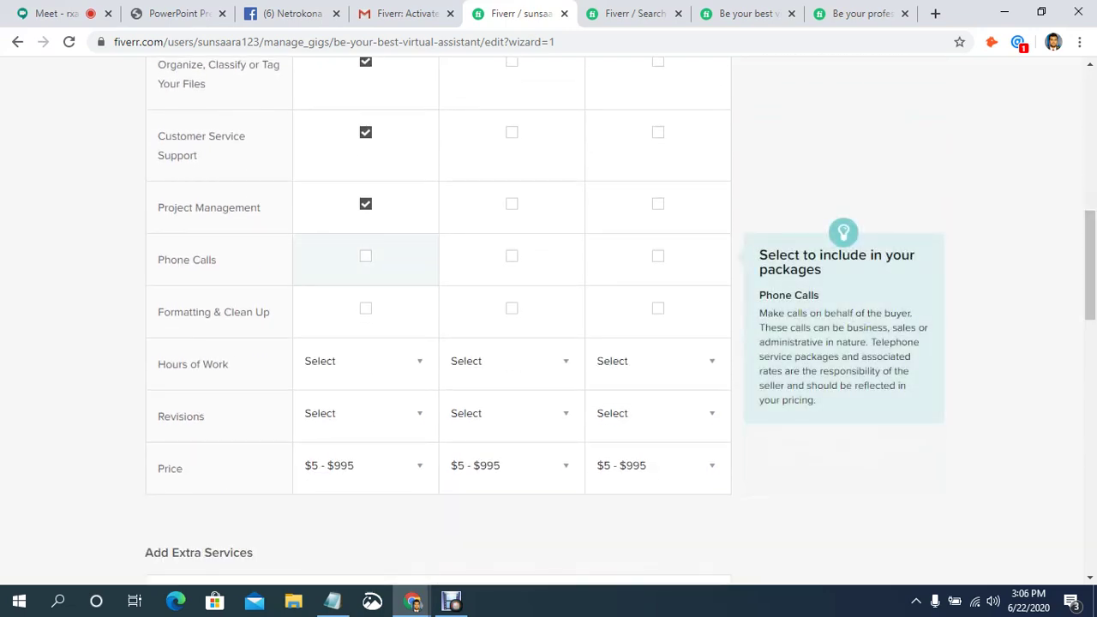
{"action": "left_click", "coordinate": [365, 309]}
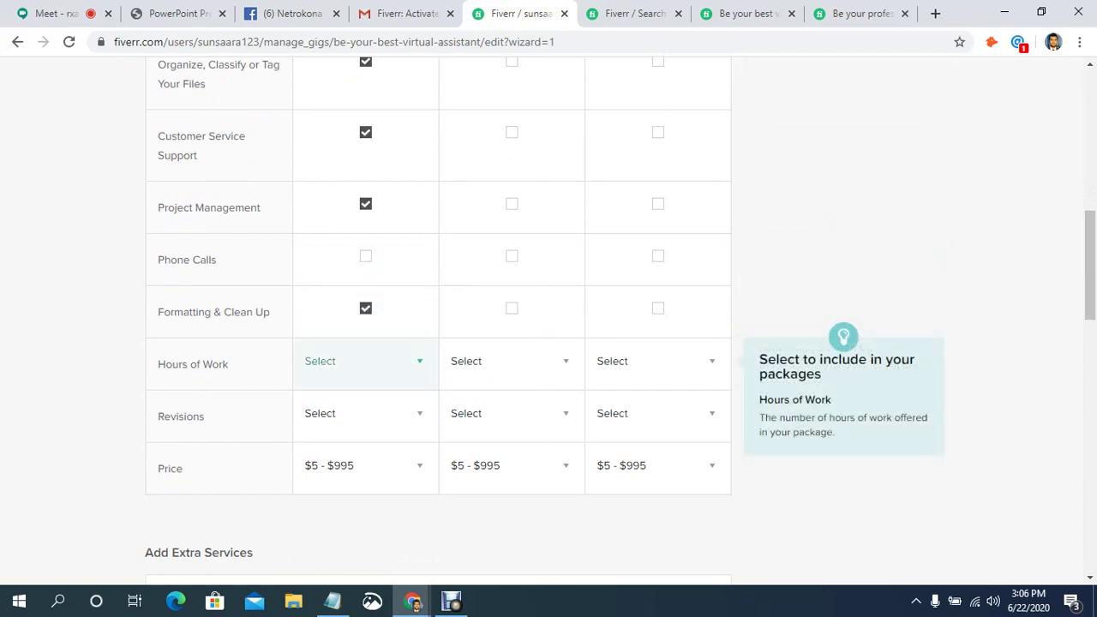
- Set the Basic package to 2 hours of work, Unlimited revisions and a $5 price
{"action": "left_click", "coordinate": [360, 361]}
{"action": "left_click", "coordinate": [308, 453]}
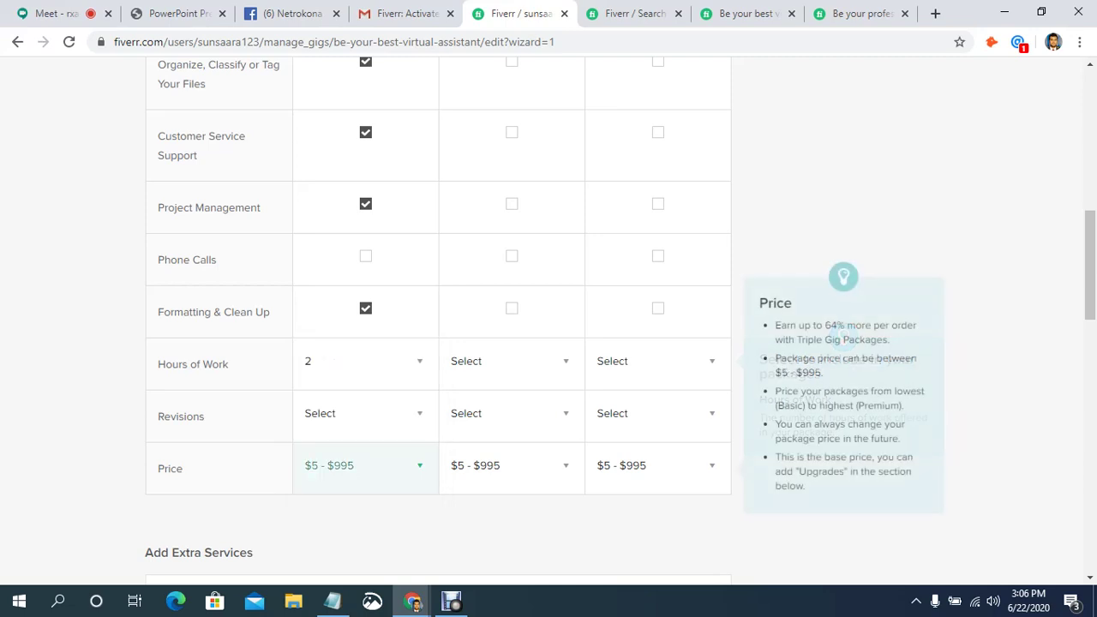
{"action": "left_click", "coordinate": [360, 413]}
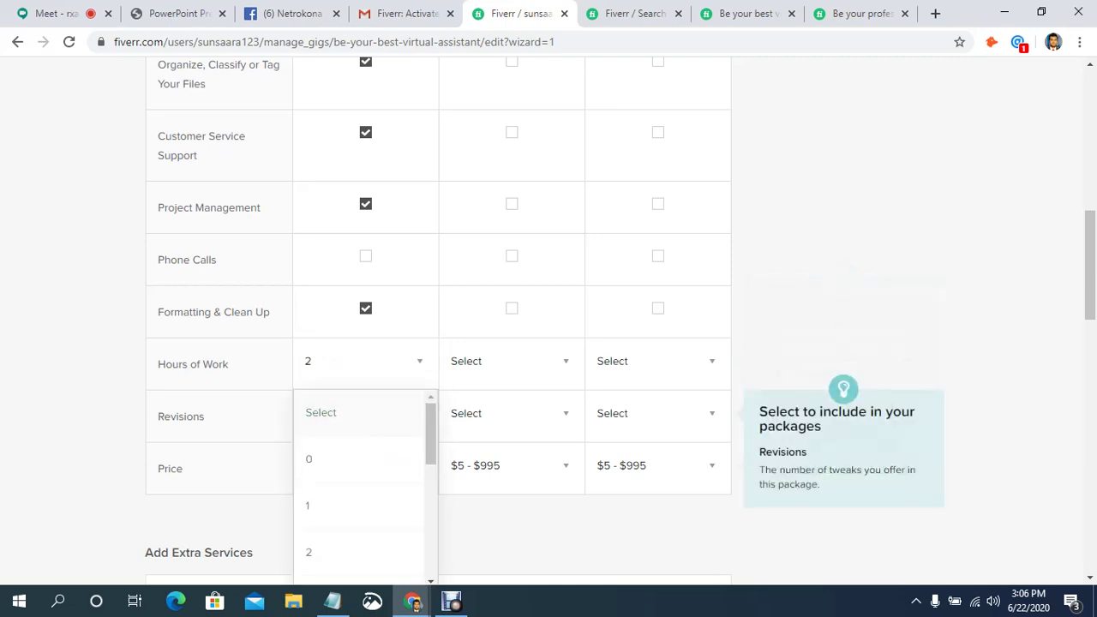
{"action": "scroll", "coordinate": [364, 484], "scroll_direction": "down", "scroll_amount": 5}
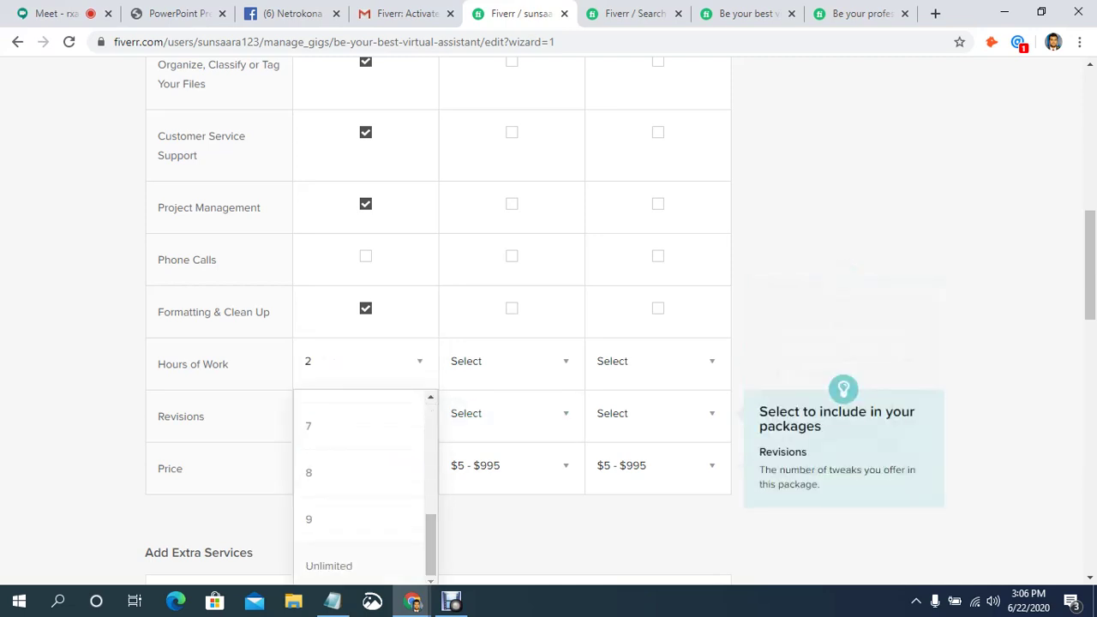
{"action": "left_click", "coordinate": [328, 566]}
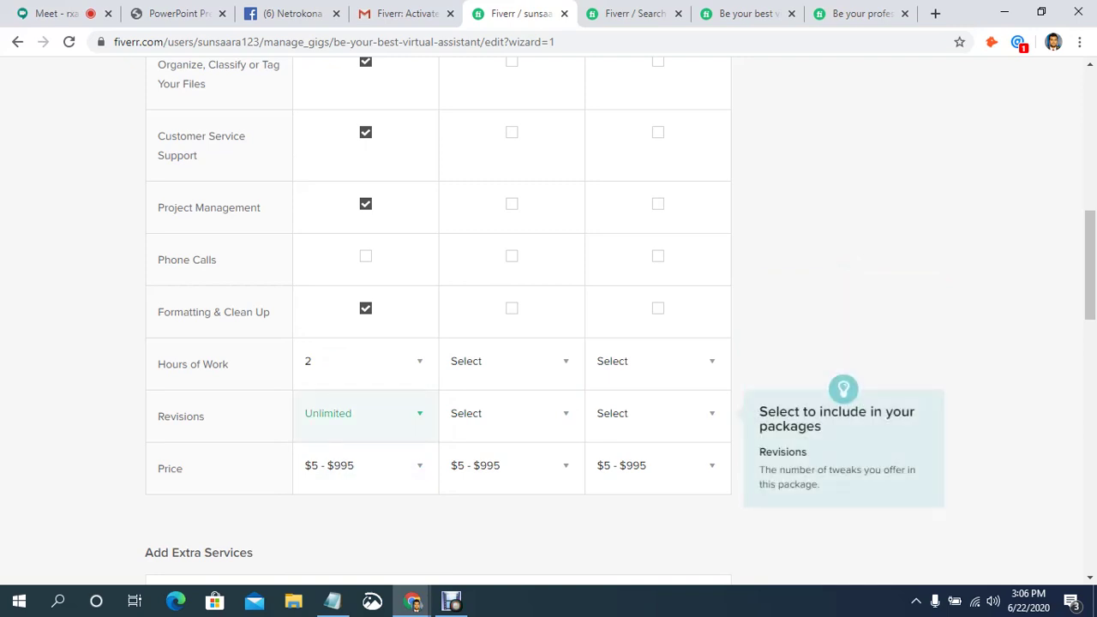
{"action": "key", "text": "space"}
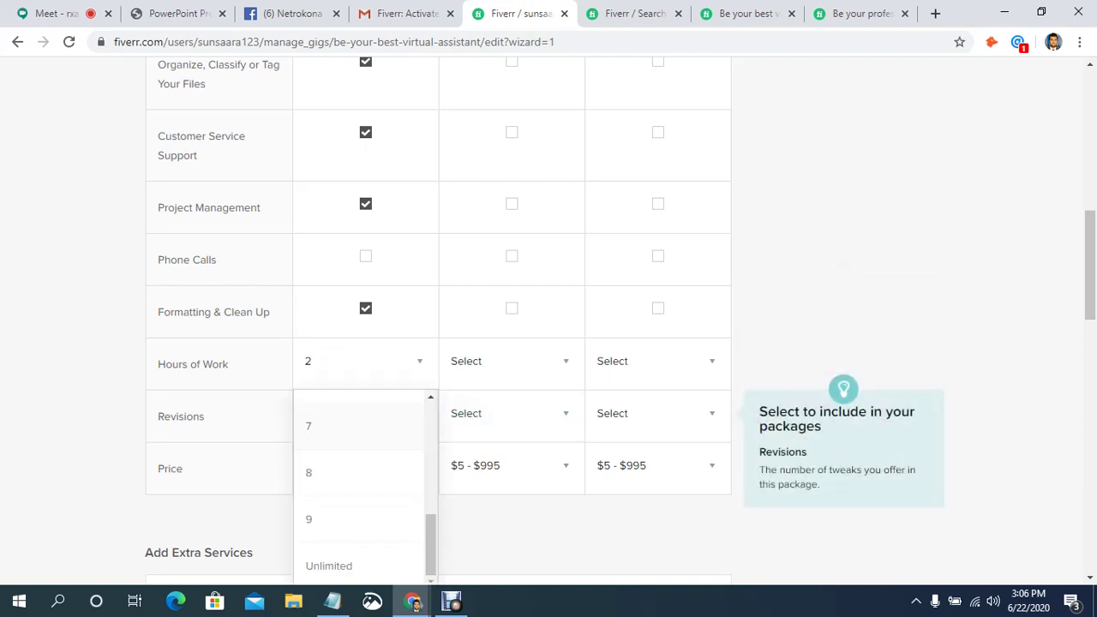
{"action": "key", "text": "Return"}
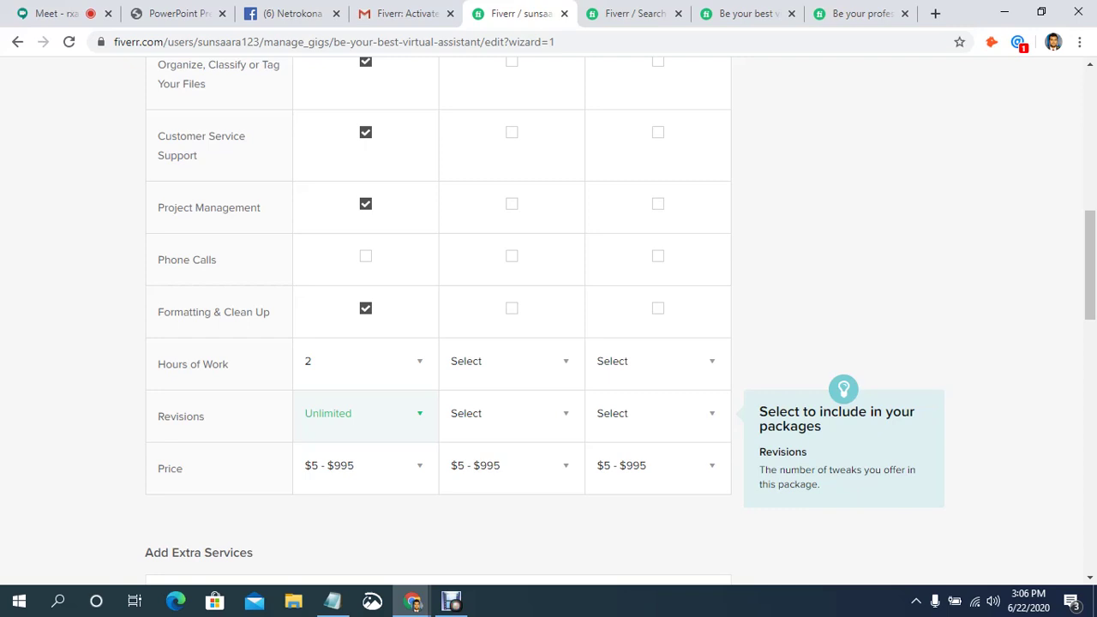
{"action": "left_click", "coordinate": [364, 465]}
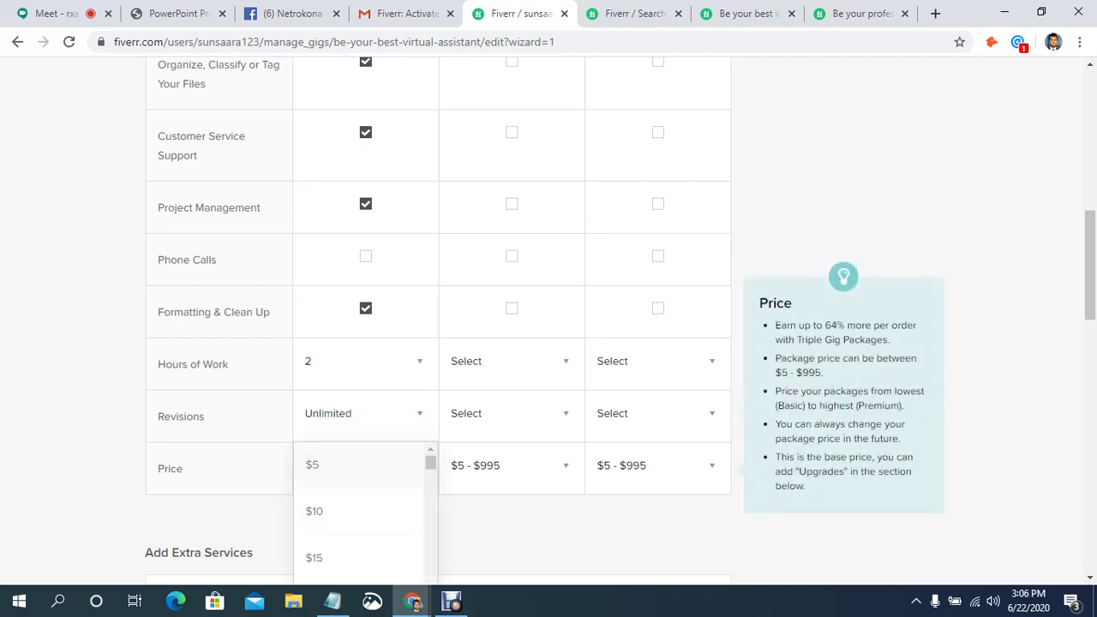
{"action": "left_click", "coordinate": [364, 466]}
{"action": "left_click", "coordinate": [657, 466]}
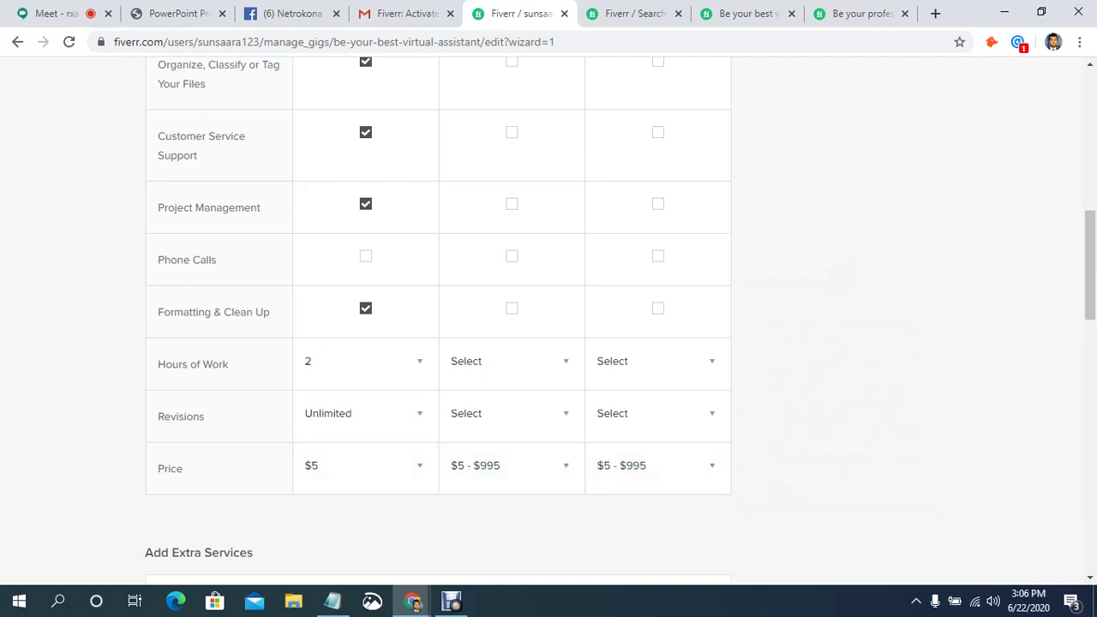
{"action": "left_click_drag", "start_coordinate": [1089, 265], "coordinate": [1090, 140]}
{"action": "scroll", "coordinate": [365, 309], "scroll_direction": "down", "scroll_amount": 2}
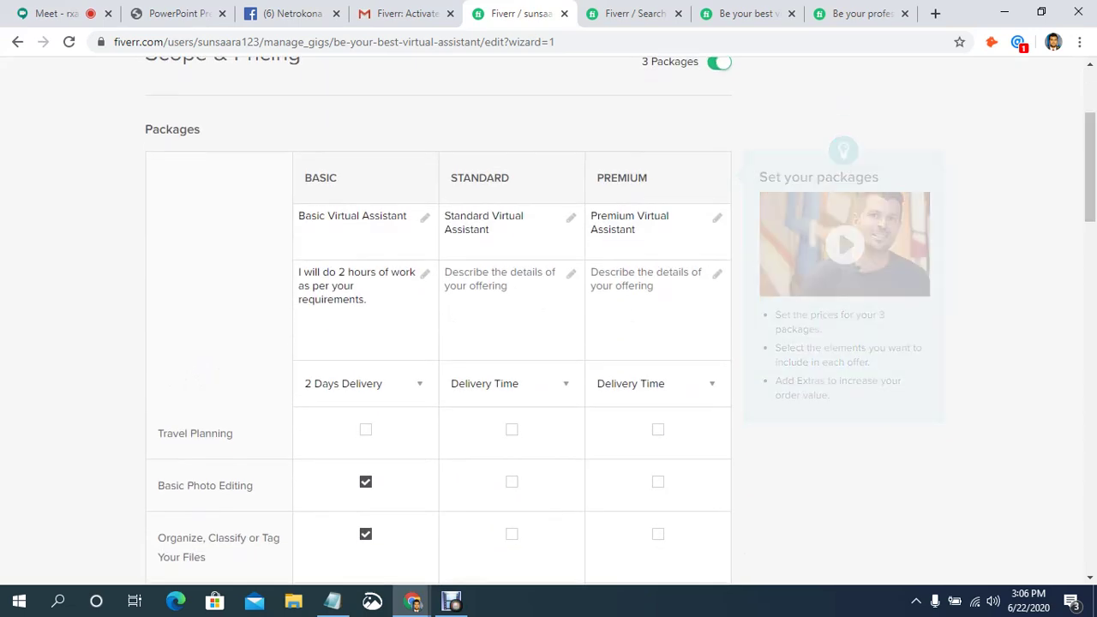
- Copy the Basic description into Standard and change it to 4 hours of work
{"action": "left_click_drag", "start_coordinate": [410, 286], "coordinate": [300, 272]}
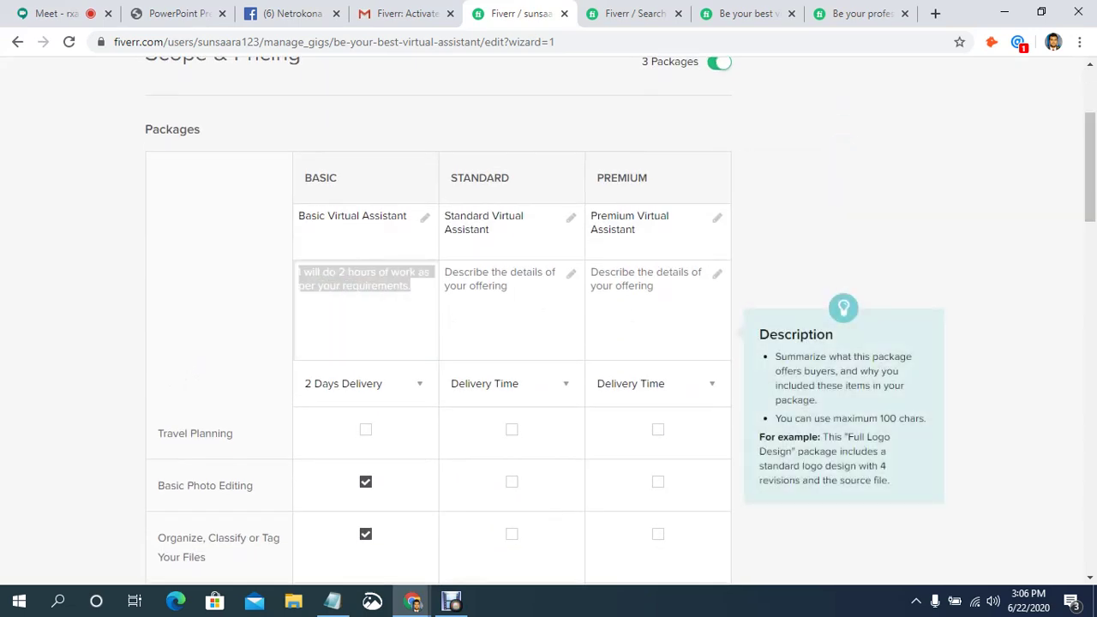
{"action": "key", "text": "ctrl+c"}
{"action": "left_click", "coordinate": [446, 272]}
{"action": "key", "text": "ctrl+v"}
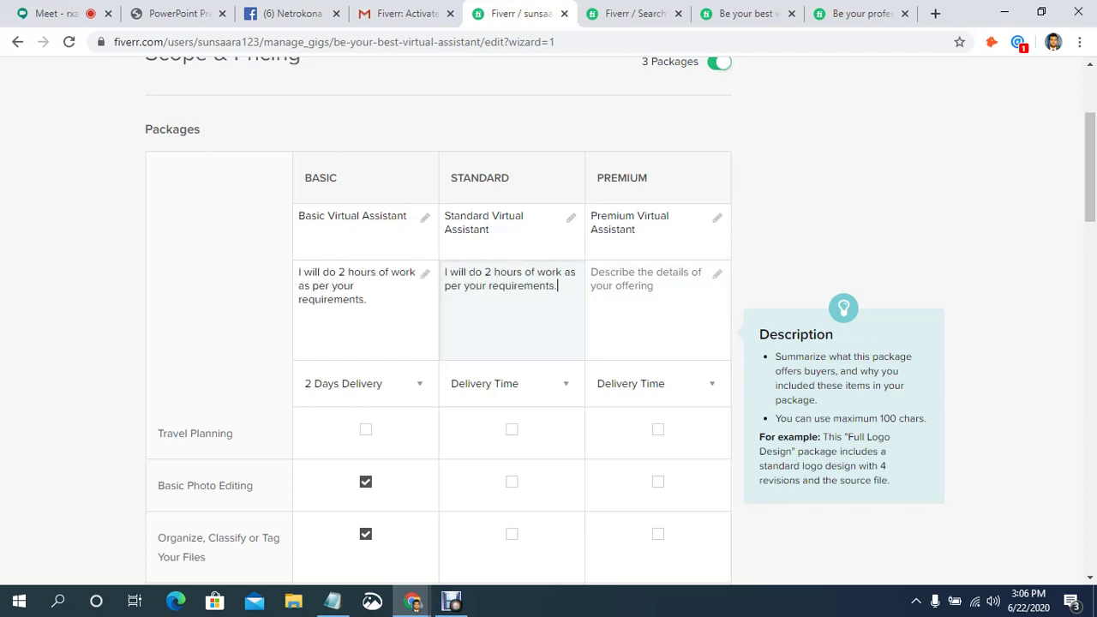
{"action": "left_click", "coordinate": [490, 272]}
{"action": "key", "text": "BackSpace"}
{"action": "type", "text": "4"}
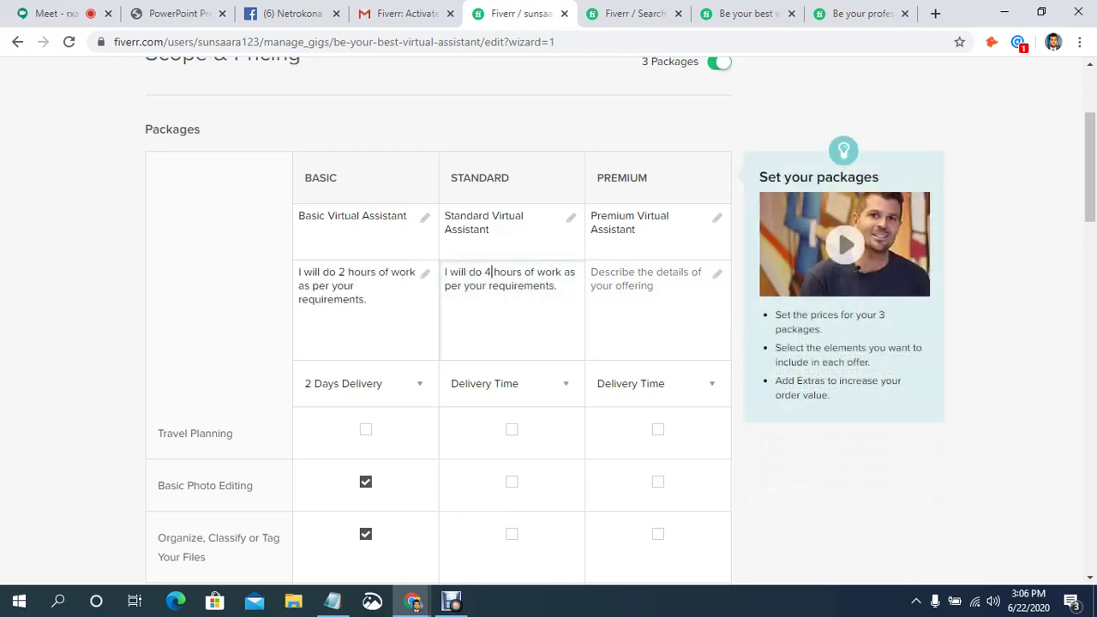
- Give Standard 3 Days Delivery and tick its five included services
{"action": "scroll", "coordinate": [511, 94], "scroll_direction": "down", "scroll_amount": 3}
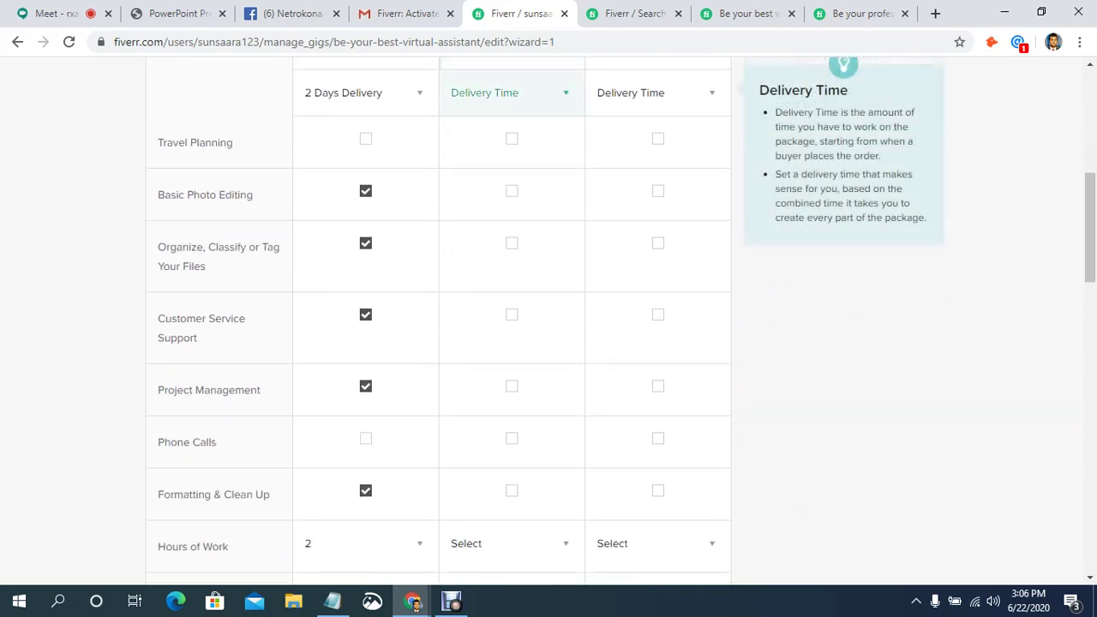
{"action": "left_click", "coordinate": [512, 93]}
{"action": "left_click", "coordinate": [506, 186]}
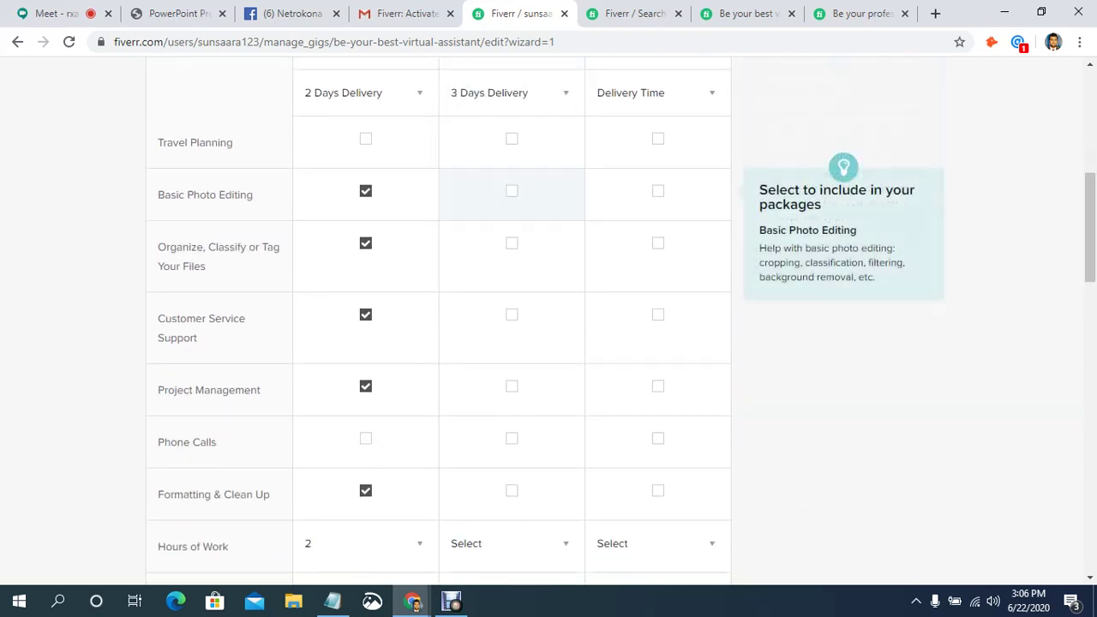
{"action": "left_click", "coordinate": [512, 190]}
{"action": "left_click", "coordinate": [512, 244]}
{"action": "left_click", "coordinate": [512, 314]}
{"action": "left_click", "coordinate": [512, 386]}
{"action": "left_click", "coordinate": [512, 491]}
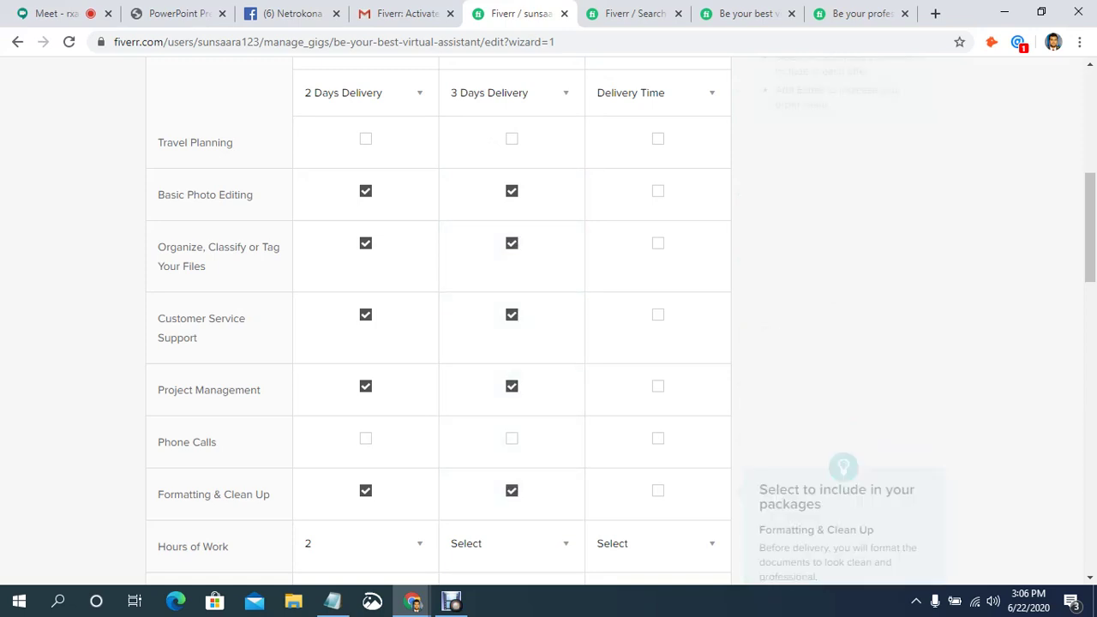
{"action": "scroll", "coordinate": [511, 490], "scroll_direction": "down", "scroll_amount": 2}
{"action": "scroll", "coordinate": [512, 385], "scroll_direction": "down", "scroll_amount": 1}
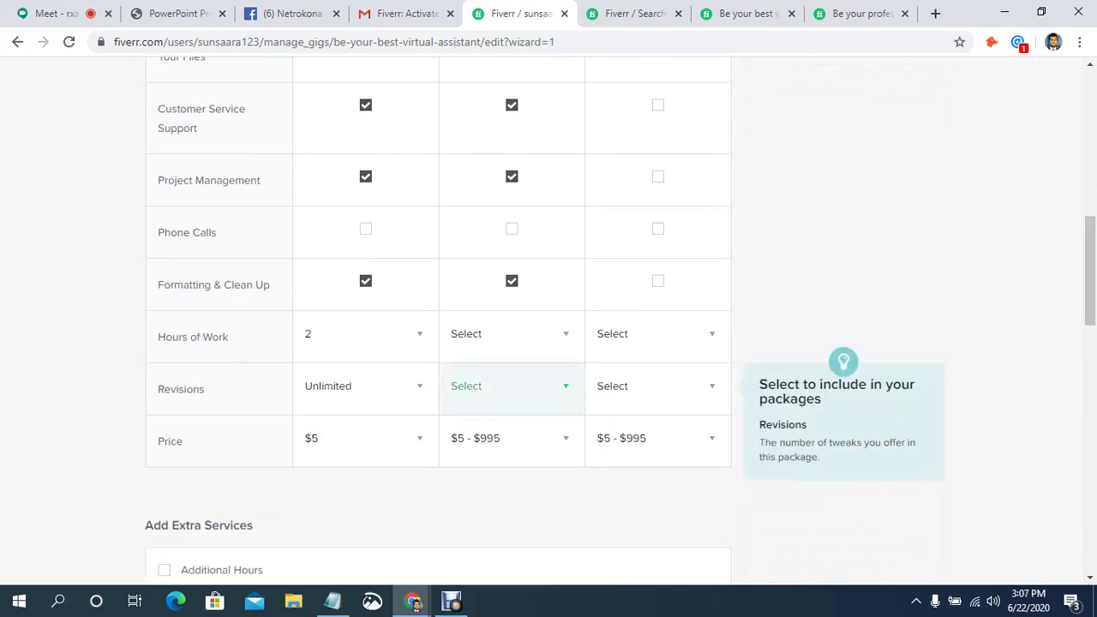
- Set the Standard package to 4 hours of work, unlimited revisions and a $10 price
{"action": "left_click", "coordinate": [506, 333]}
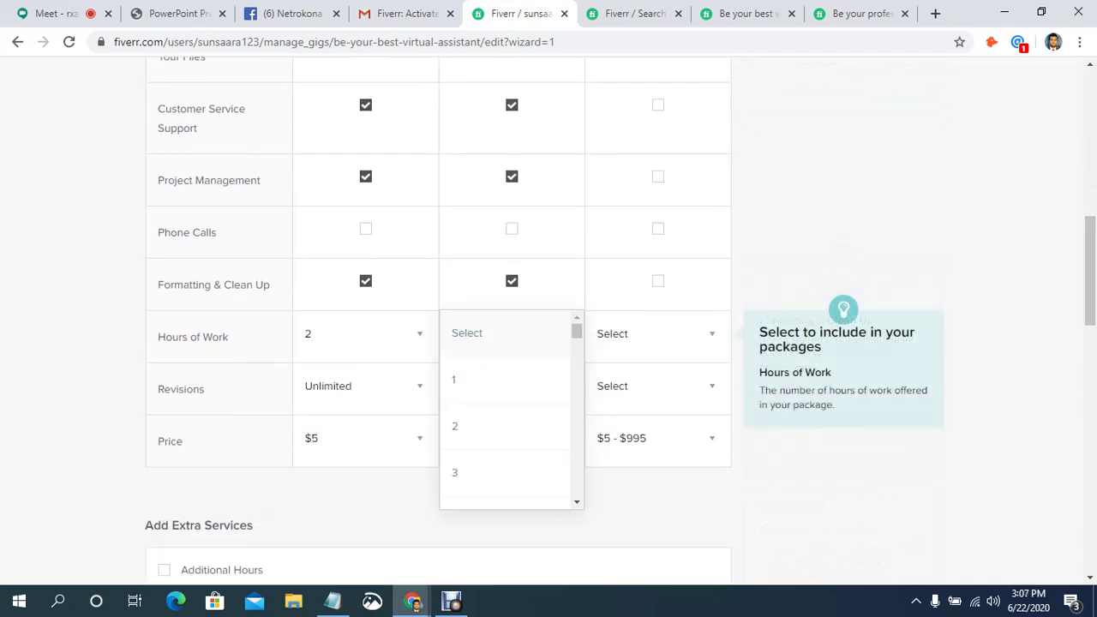
{"action": "scroll", "coordinate": [506, 407], "scroll_direction": "down", "scroll_amount": 2}
{"action": "left_click", "coordinate": [480, 431]}
{"action": "left_click", "coordinate": [506, 386]}
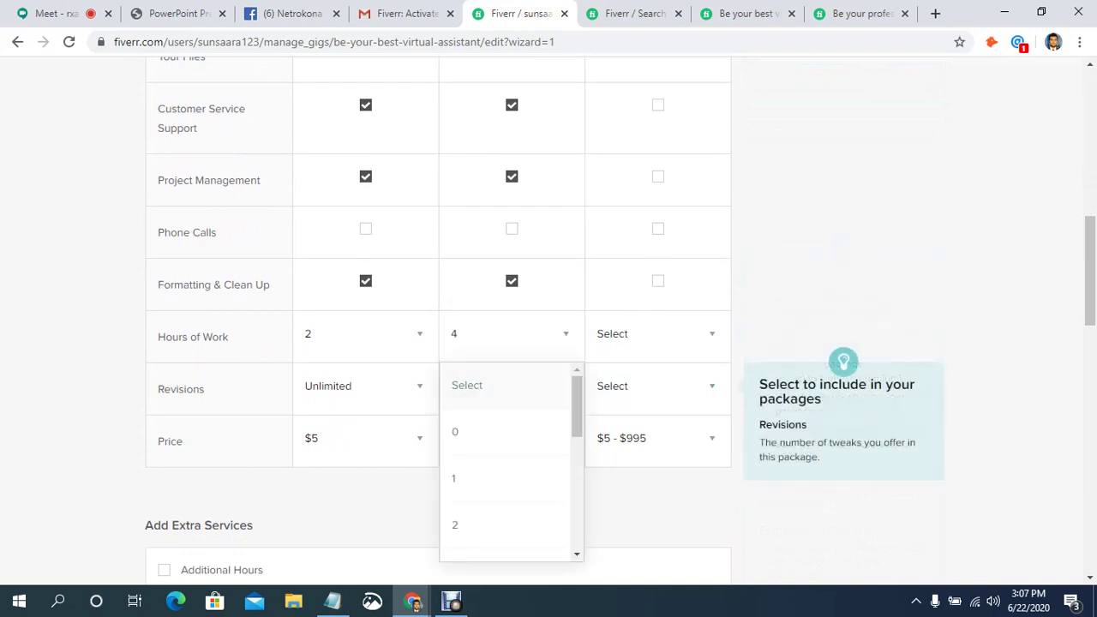
{"action": "scroll", "coordinate": [506, 463], "scroll_direction": "down", "scroll_amount": 5}
{"action": "left_click", "coordinate": [478, 536]}
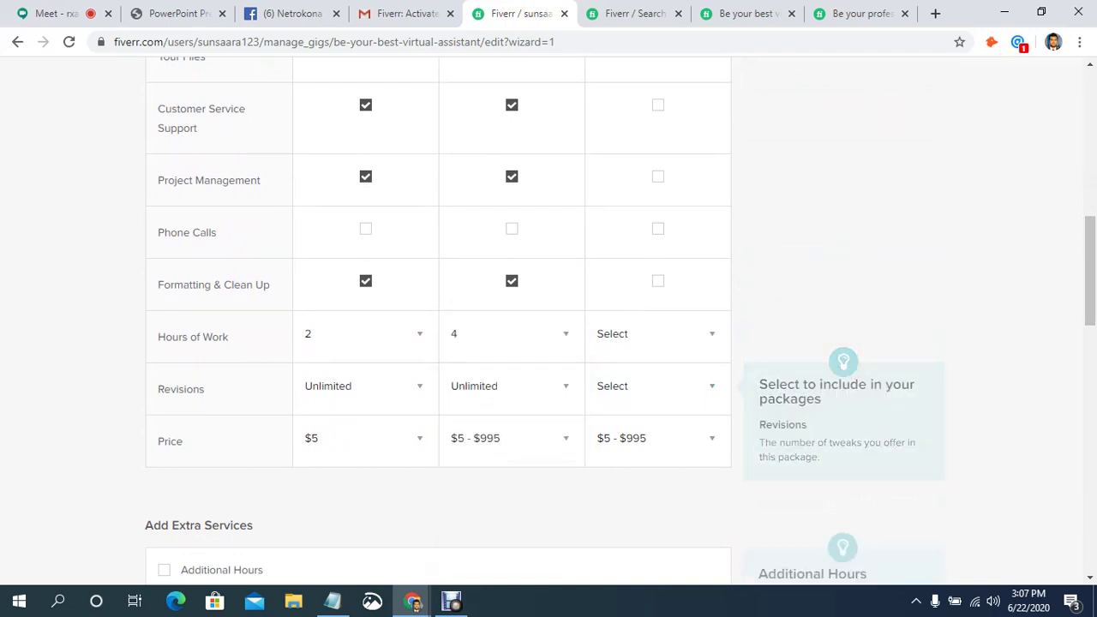
{"action": "mouse_move", "coordinate": [506, 441]}
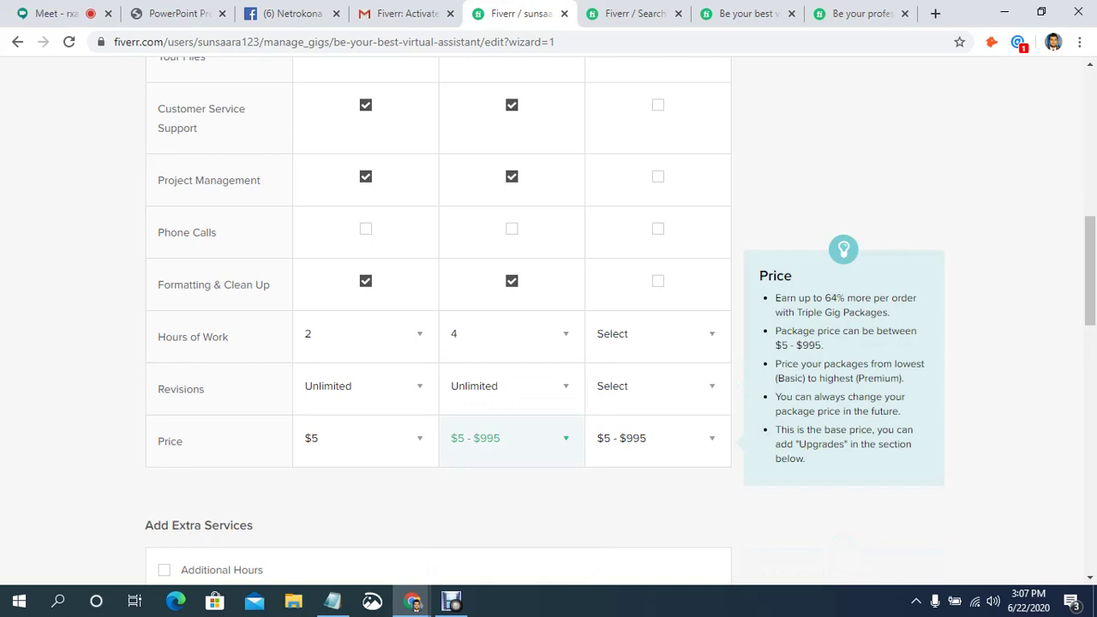
{"action": "left_click", "coordinate": [506, 438]}
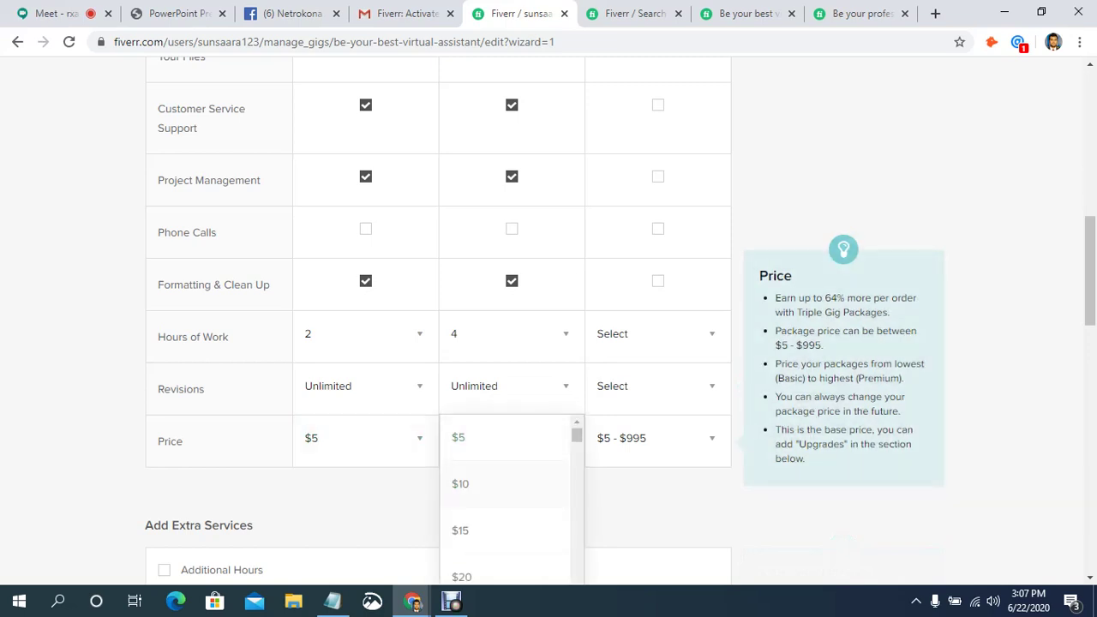
{"action": "left_click", "coordinate": [460, 484]}
{"action": "scroll", "coordinate": [460, 483], "scroll_direction": "up", "scroll_amount": 2}
{"action": "scroll", "coordinate": [515, 343], "scroll_direction": "up", "scroll_amount": 4}
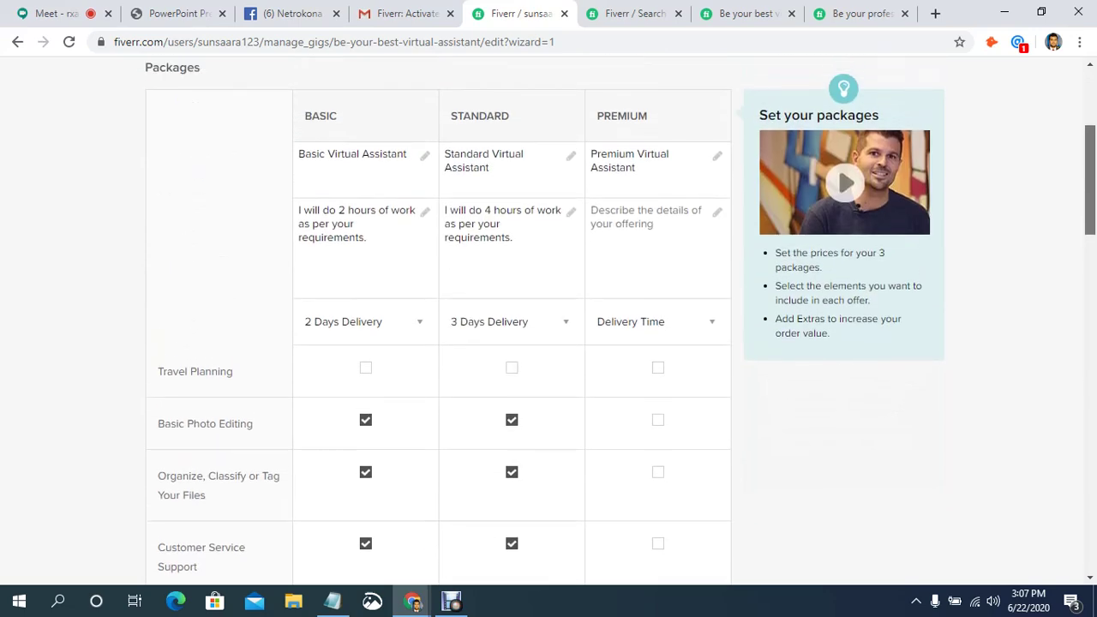
- Paste the description into Premium with 10 hours of work and set 4 Days Delivery
{"action": "left_click", "coordinate": [652, 231]}
{"action": "type", "text": "I will do 2 hours of work as per your requirements."}
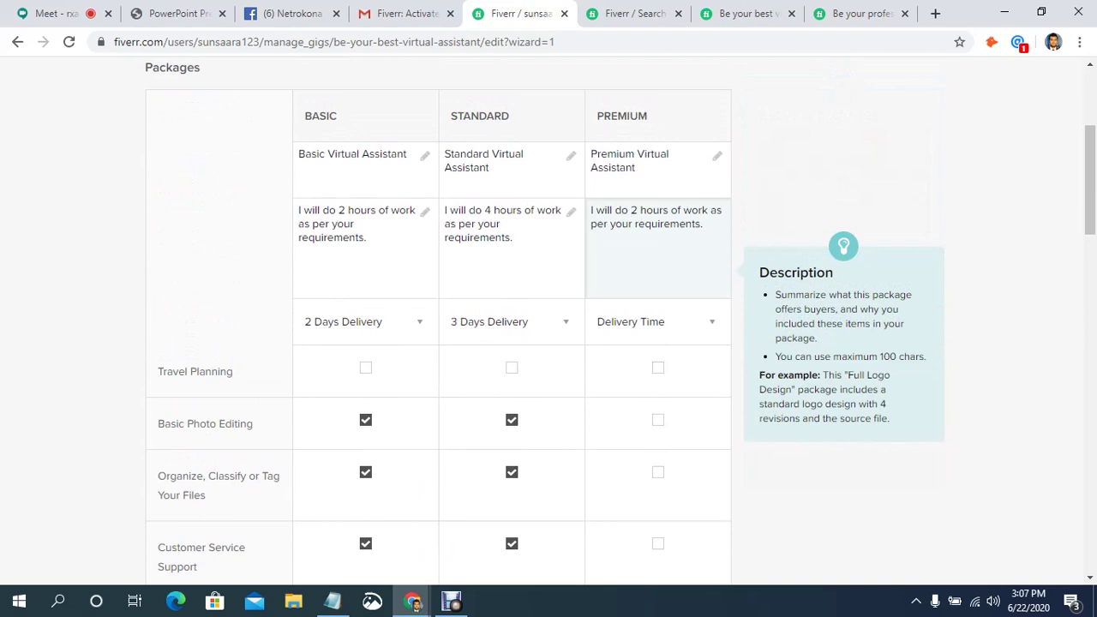
{"action": "left_click", "coordinate": [638, 211]}
{"action": "type", "text": "10"}
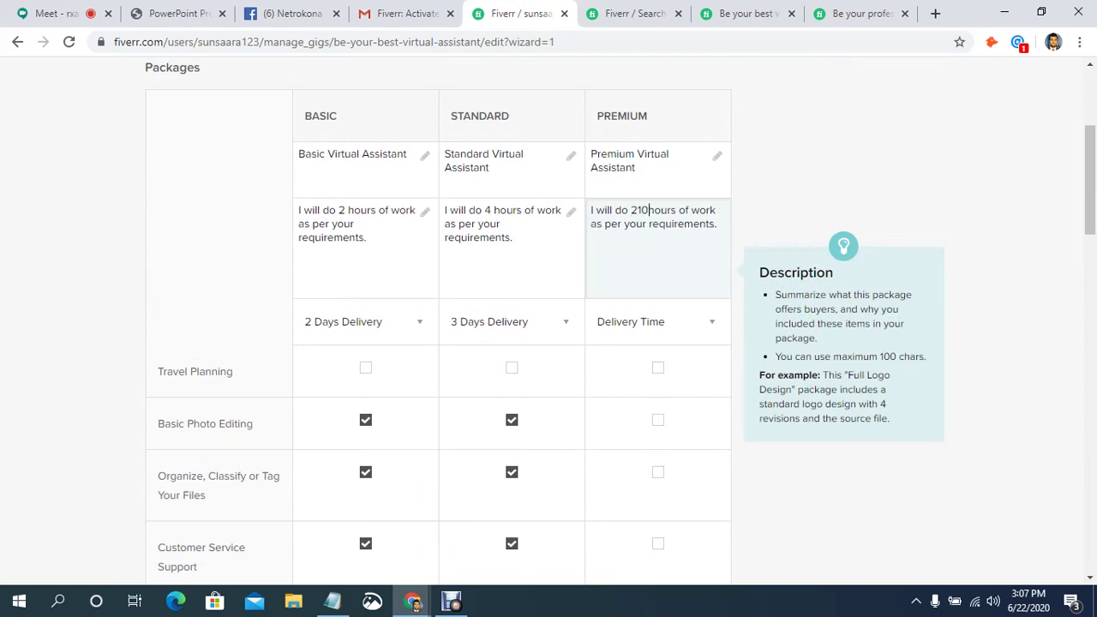
{"action": "scroll", "coordinate": [652, 257], "scroll_direction": "down", "scroll_amount": 1}
{"action": "left_click", "coordinate": [652, 236]}
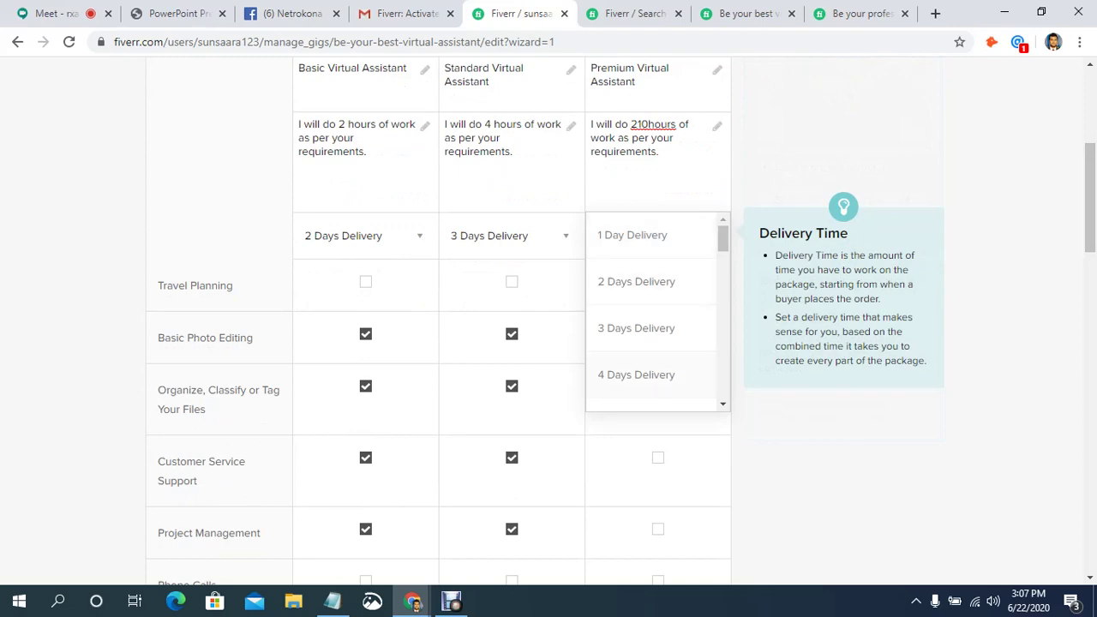
{"action": "left_click", "coordinate": [636, 375]}
- Change the Standard package delivery time to 2 Days Delivery
{"action": "scroll", "coordinate": [651, 343], "scroll_direction": "up", "scroll_amount": 4}
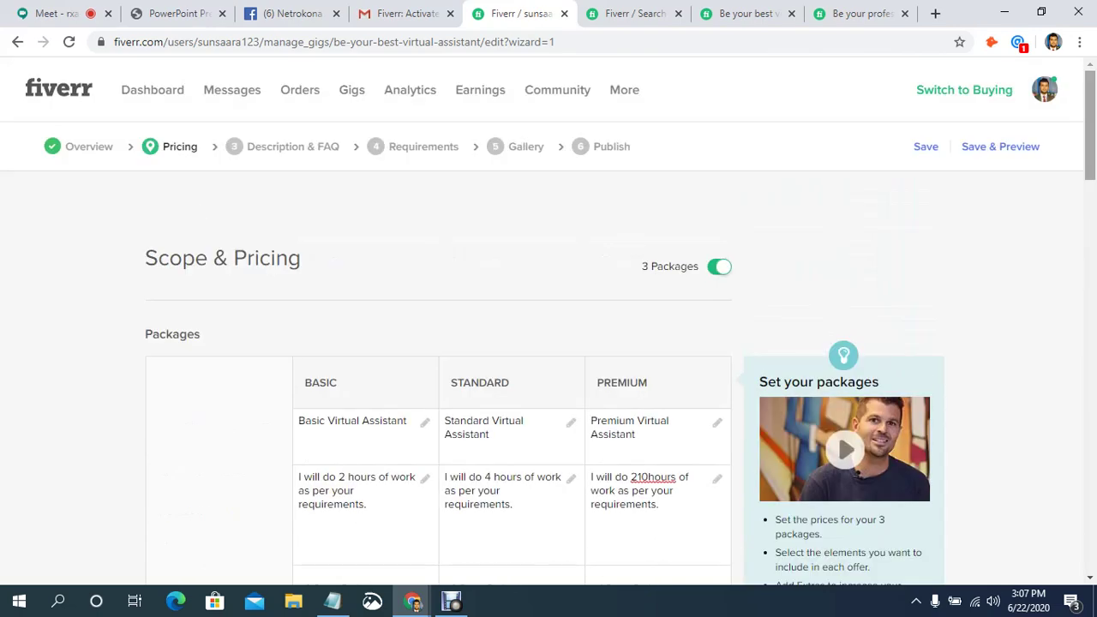
{"action": "scroll", "coordinate": [511, 131], "scroll_direction": "down", "scroll_amount": 5}
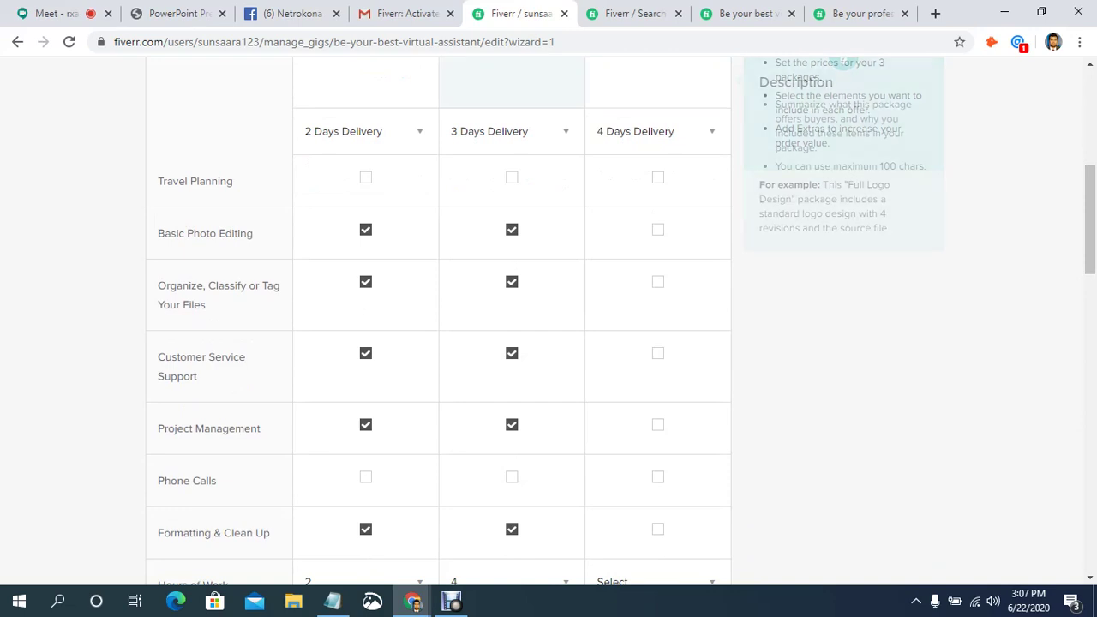
{"action": "left_click", "coordinate": [512, 131]}
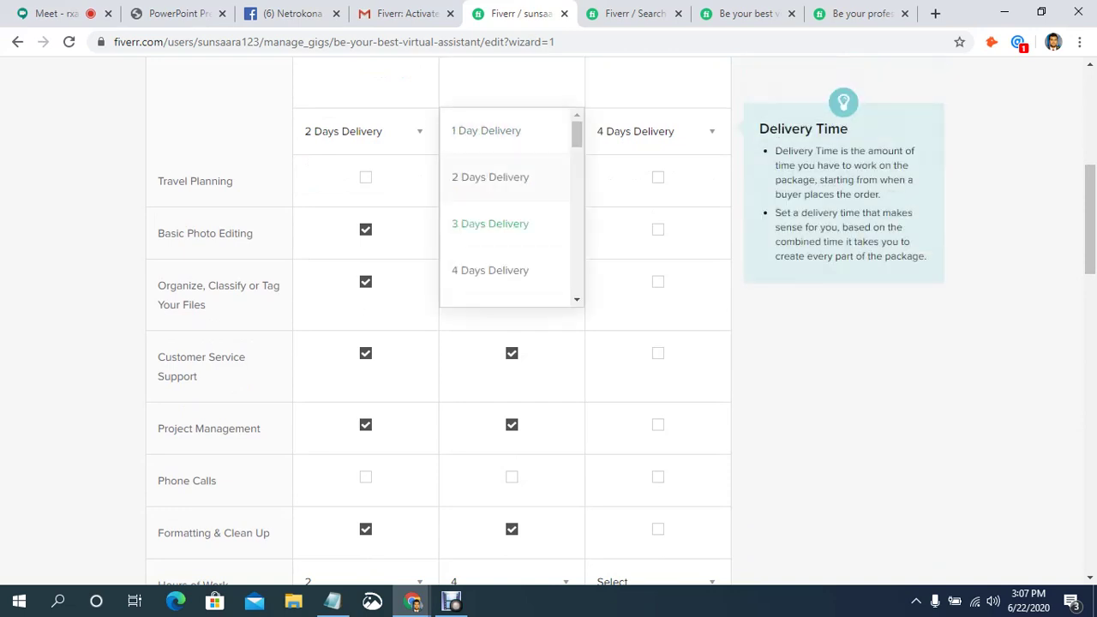
{"action": "left_click", "coordinate": [491, 177]}
- Correct the Premium description so the hours number reads 10
{"action": "scroll", "coordinate": [512, 343], "scroll_direction": "up", "scroll_amount": 3}
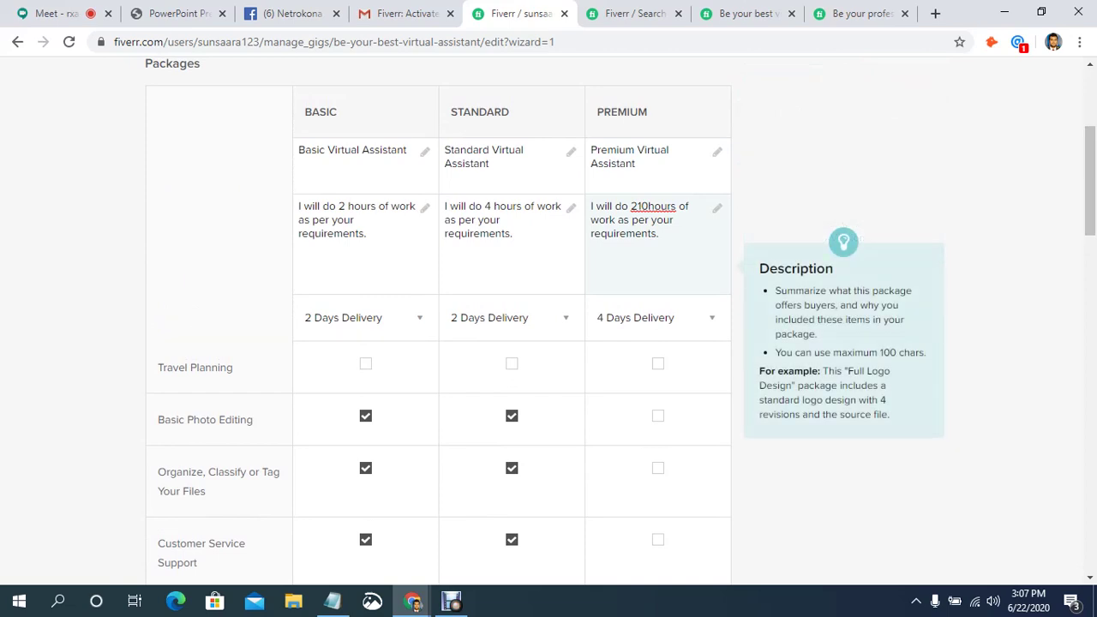
{"action": "key", "text": "BackSpace"}
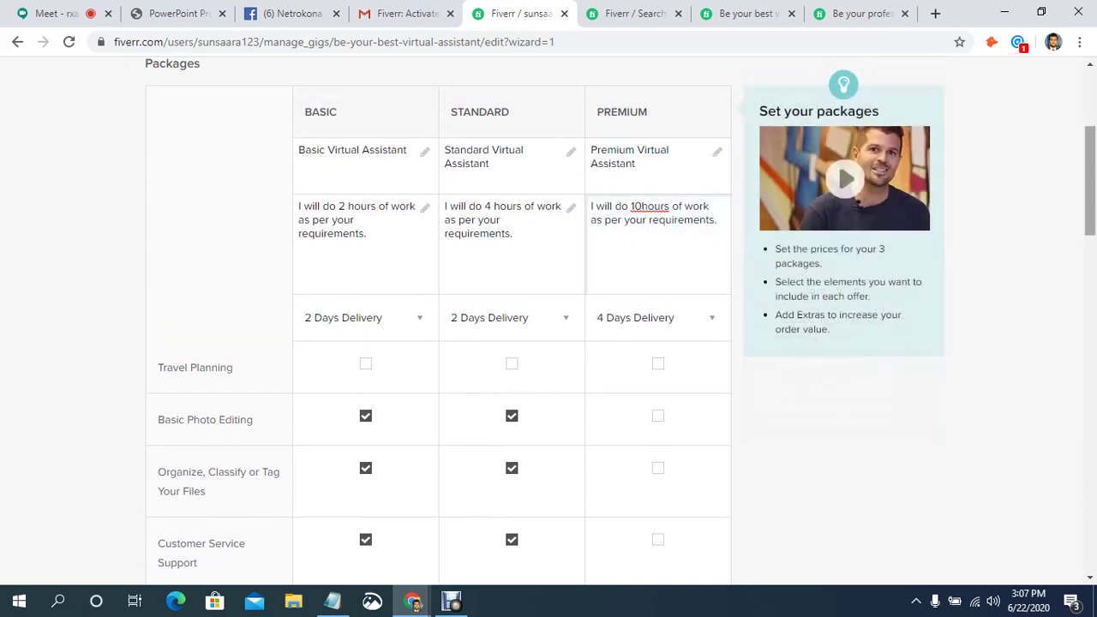
{"action": "scroll", "coordinate": [621, 322], "scroll_direction": "down", "scroll_amount": 1}
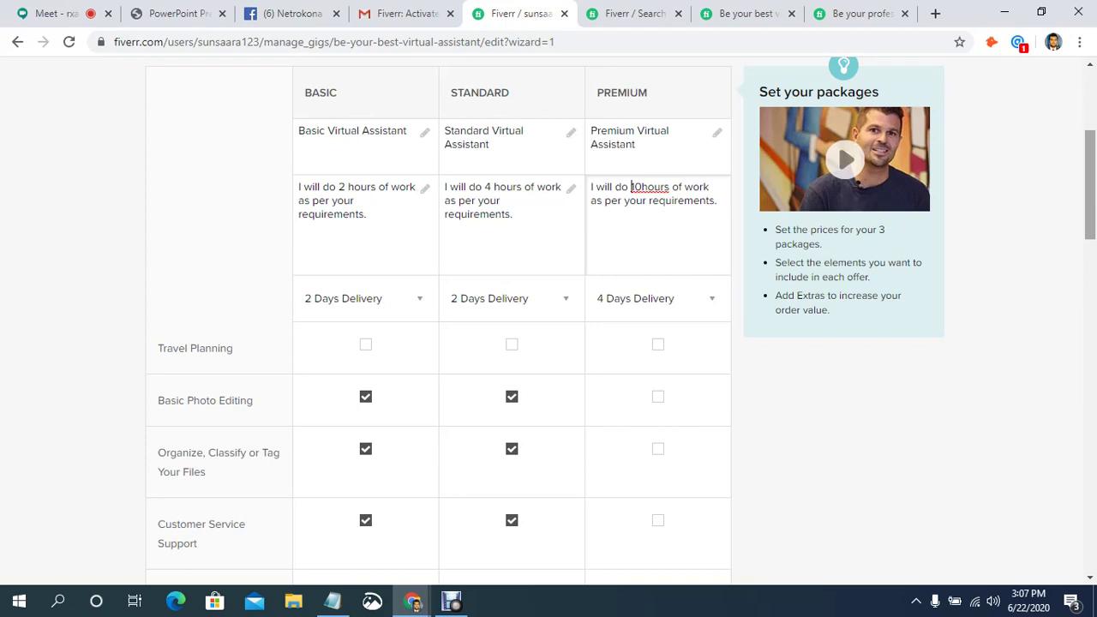
{"action": "left_click", "coordinate": [631, 187]}
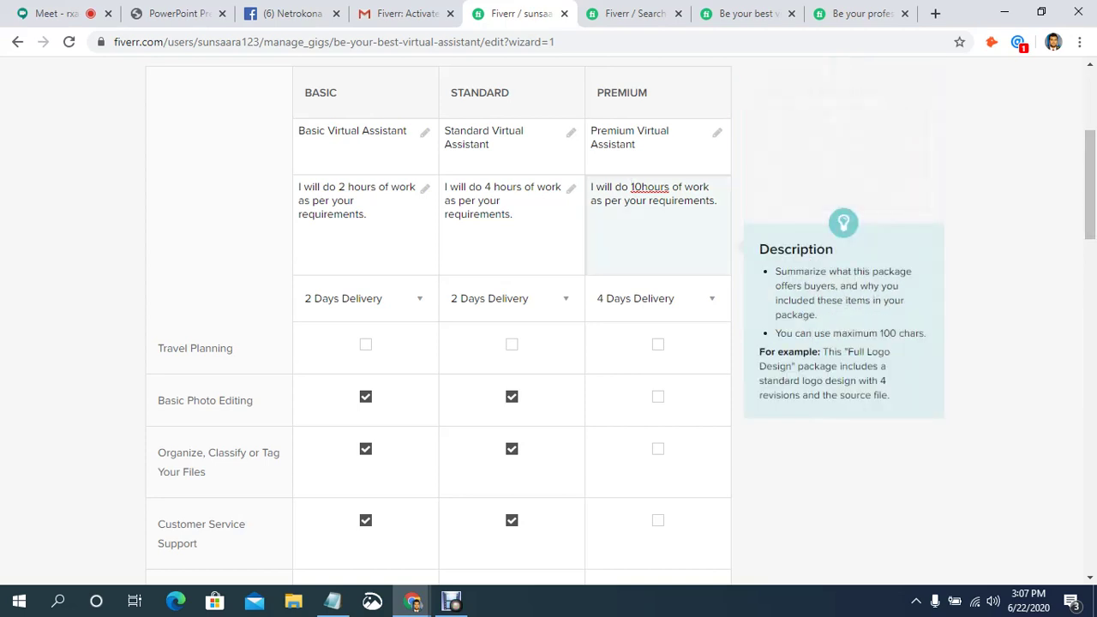
{"action": "type", "text": "10"}
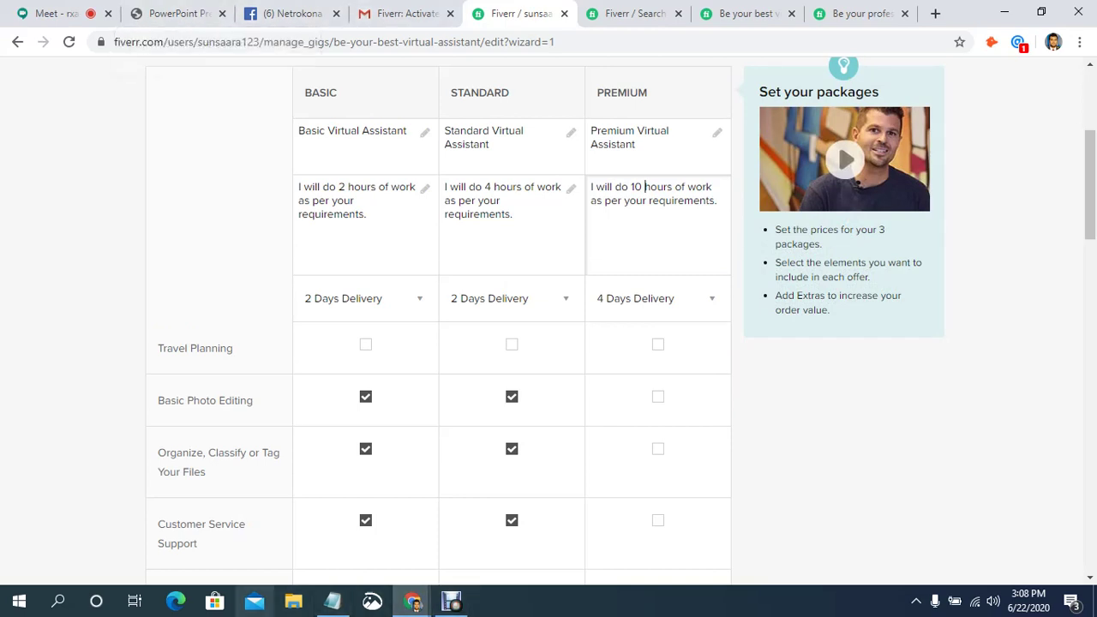
{"action": "left_click", "coordinate": [293, 601]}
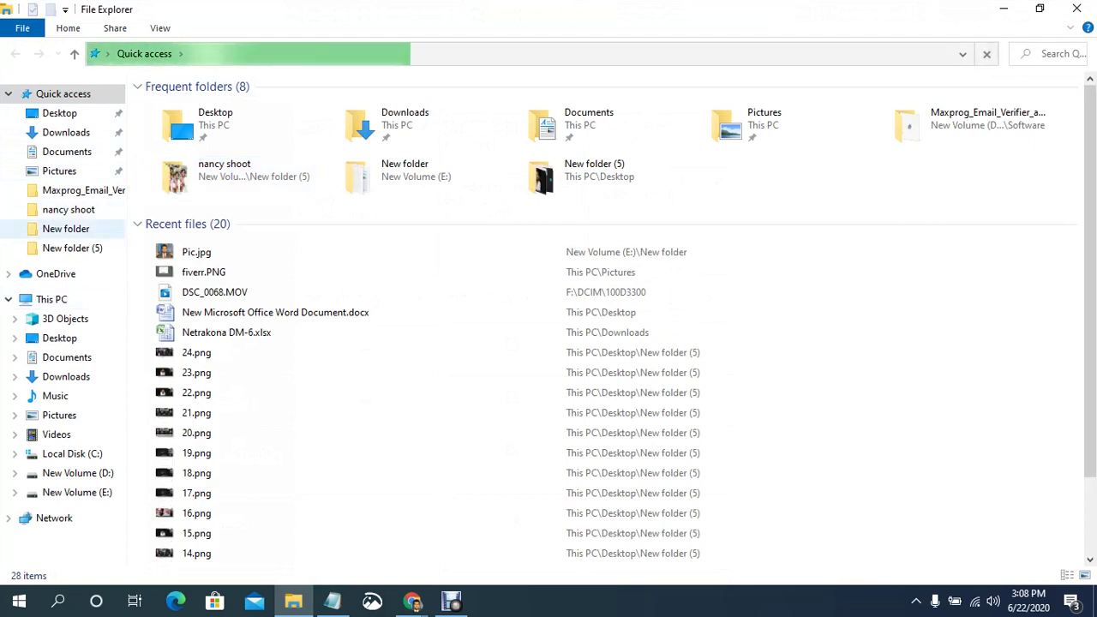
- Open Netrakona DM-6.xlsx from Quick access recent files in Excel
{"action": "left_click", "coordinate": [227, 333]}
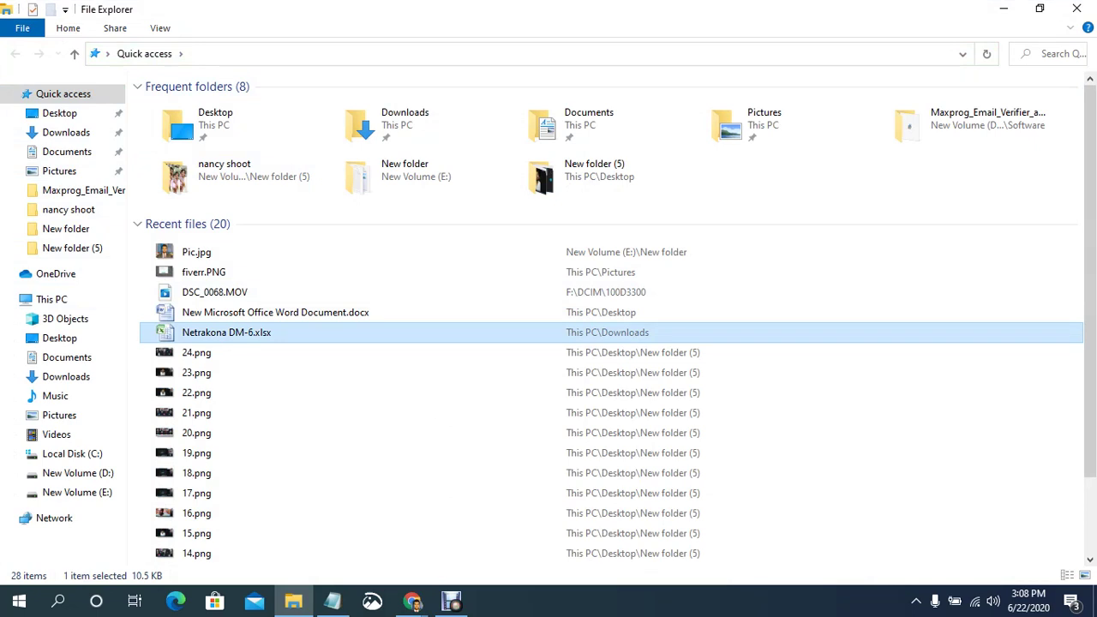
{"action": "key", "text": "Return"}
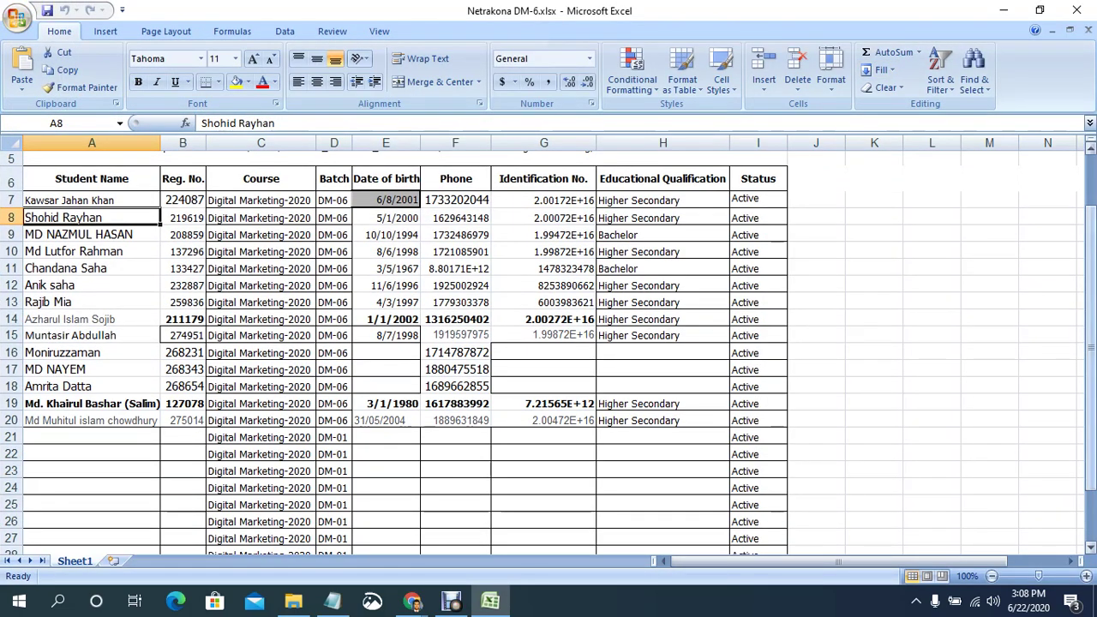
- Close the Netrakona DM-6.xlsx workbook in Excel to get back to File Explorer
{"action": "scroll", "coordinate": [548, 355], "scroll_direction": "up", "scroll_amount": 2}
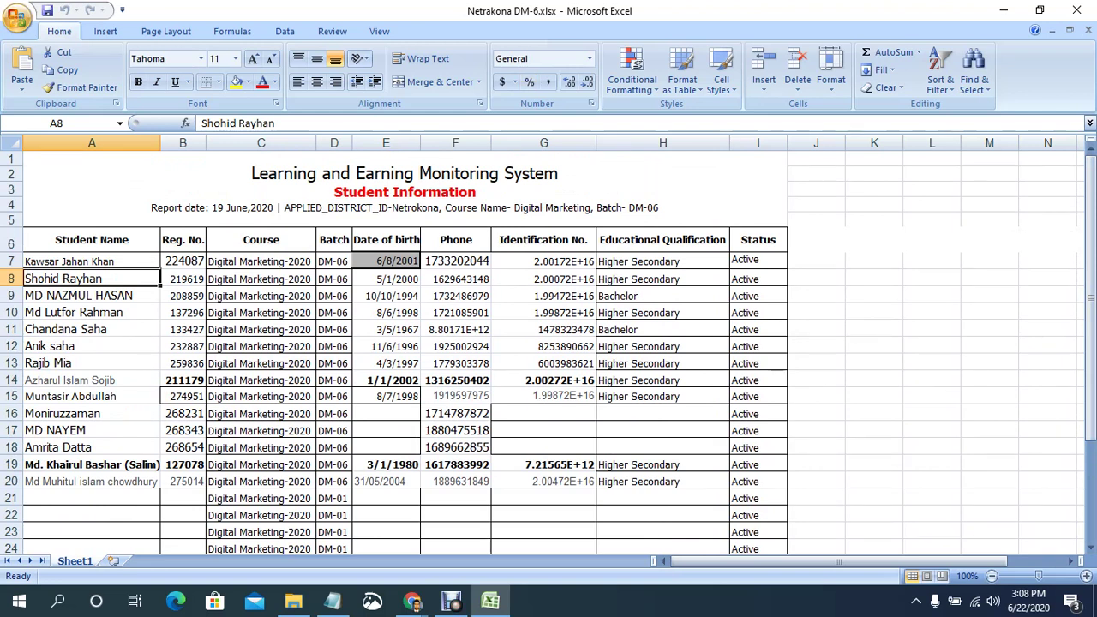
{"action": "left_click", "coordinate": [1076, 10]}
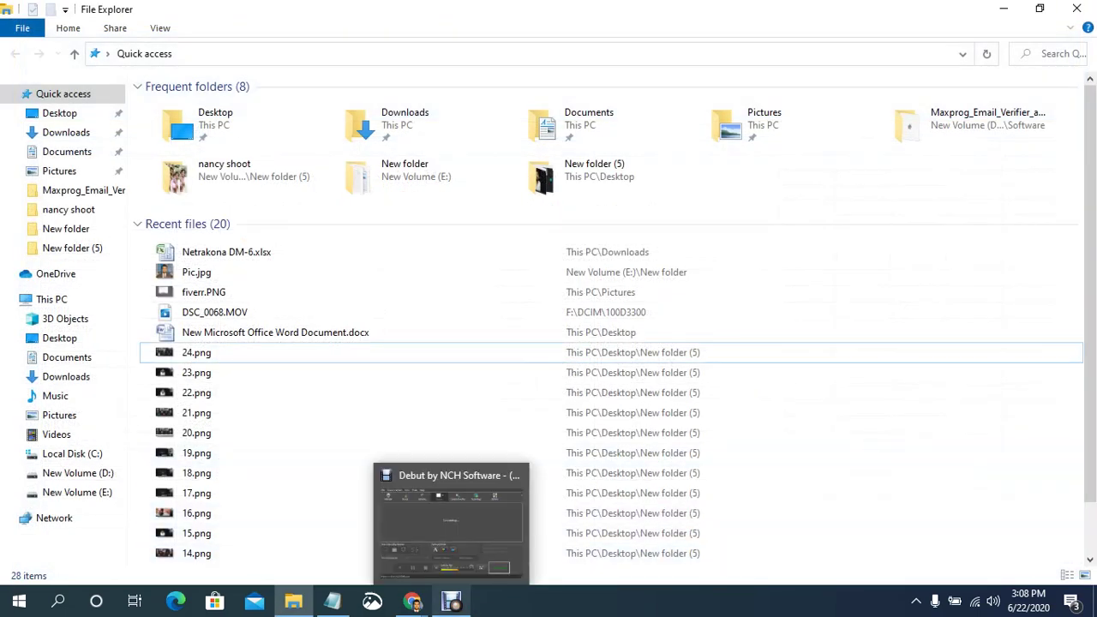
- Back on the Fiverr gig page, set the Premium package delivery time to 3 days
{"action": "mouse_move", "coordinate": [413, 603]}
{"action": "left_click", "coordinate": [358, 523]}
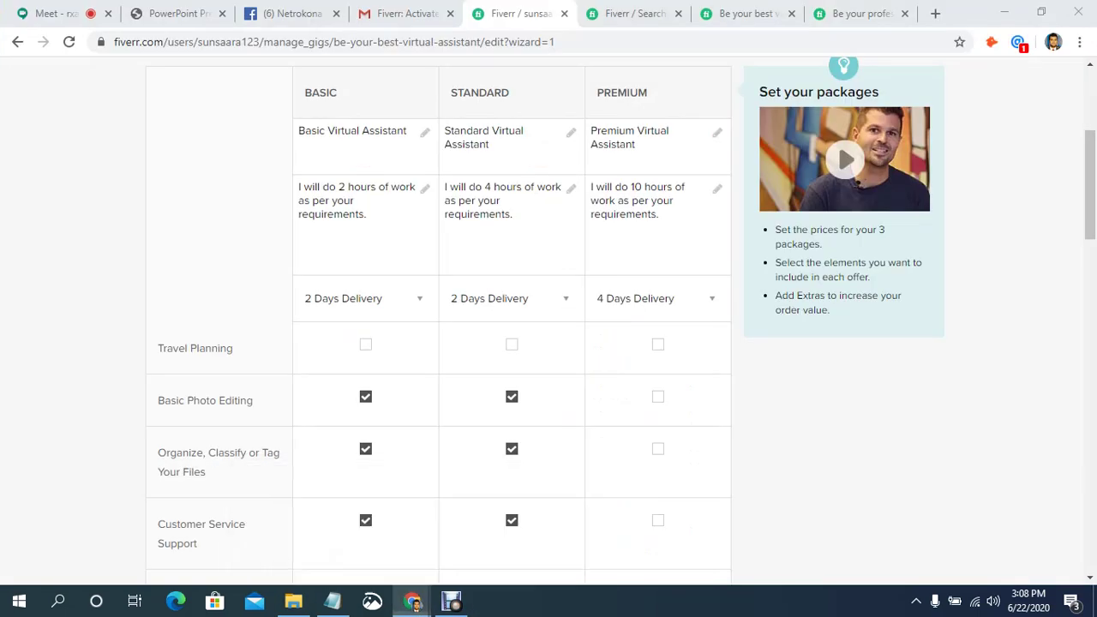
{"action": "scroll", "coordinate": [548, 326], "scroll_direction": "down", "scroll_amount": 5}
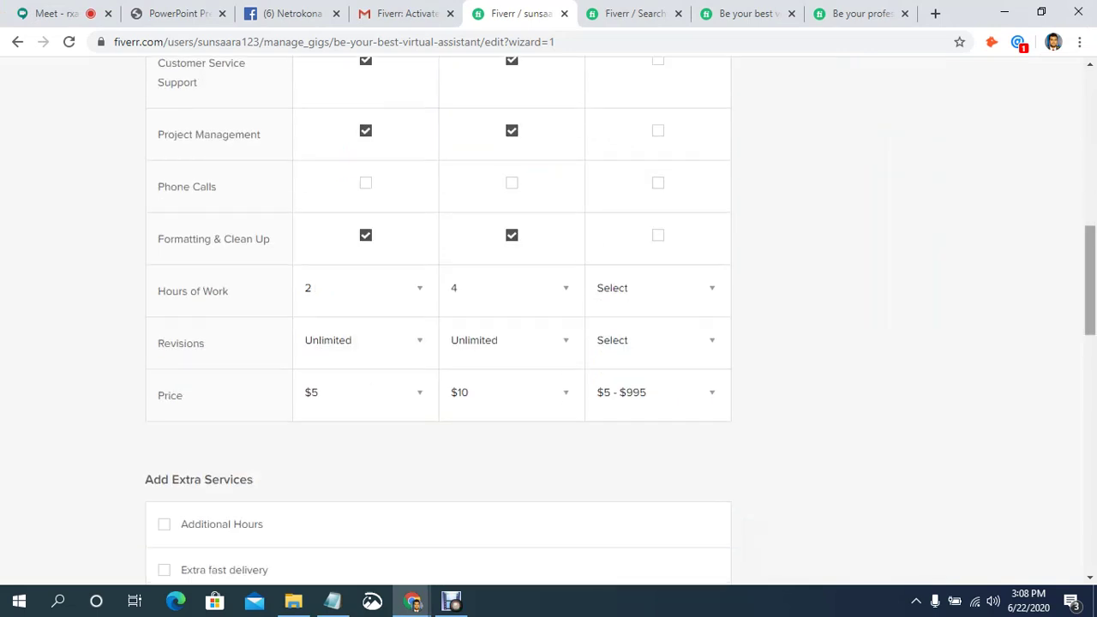
{"action": "scroll", "coordinate": [644, 205], "scroll_direction": "up", "scroll_amount": 7}
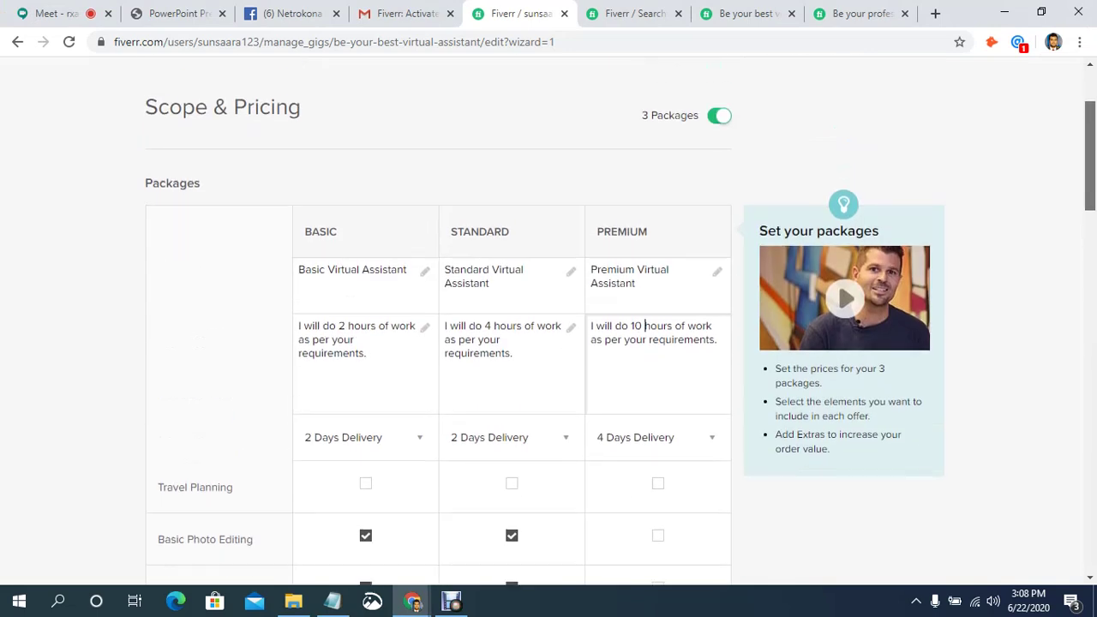
{"action": "scroll", "coordinate": [645, 206], "scroll_direction": "down", "scroll_amount": 1}
{"action": "scroll", "coordinate": [645, 206], "scroll_direction": "down", "scroll_amount": 1}
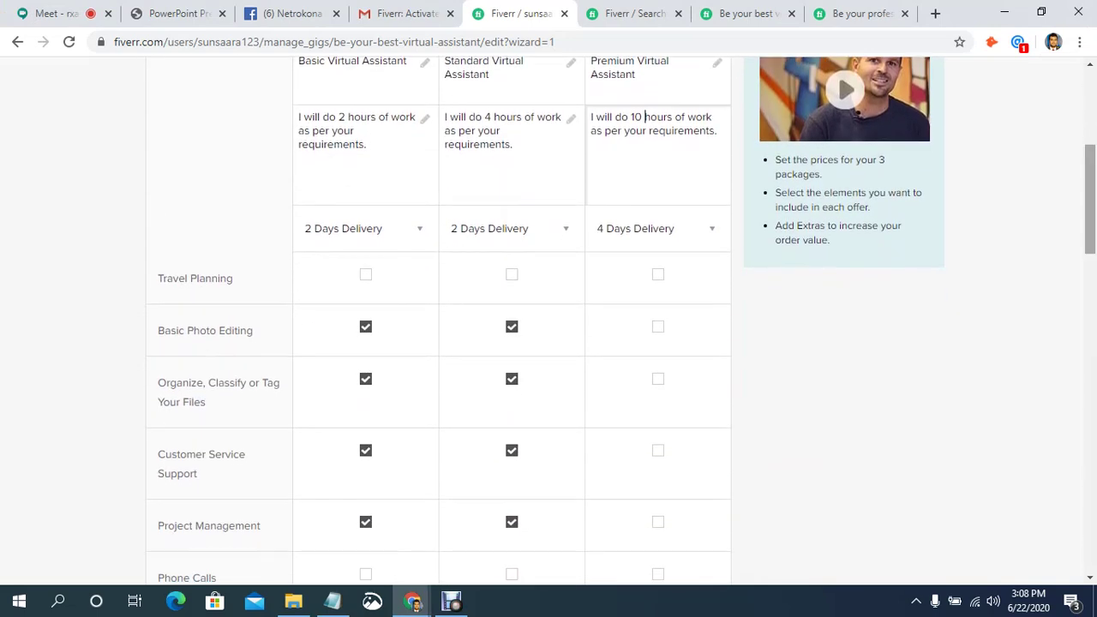
{"action": "left_click", "coordinate": [644, 225]}
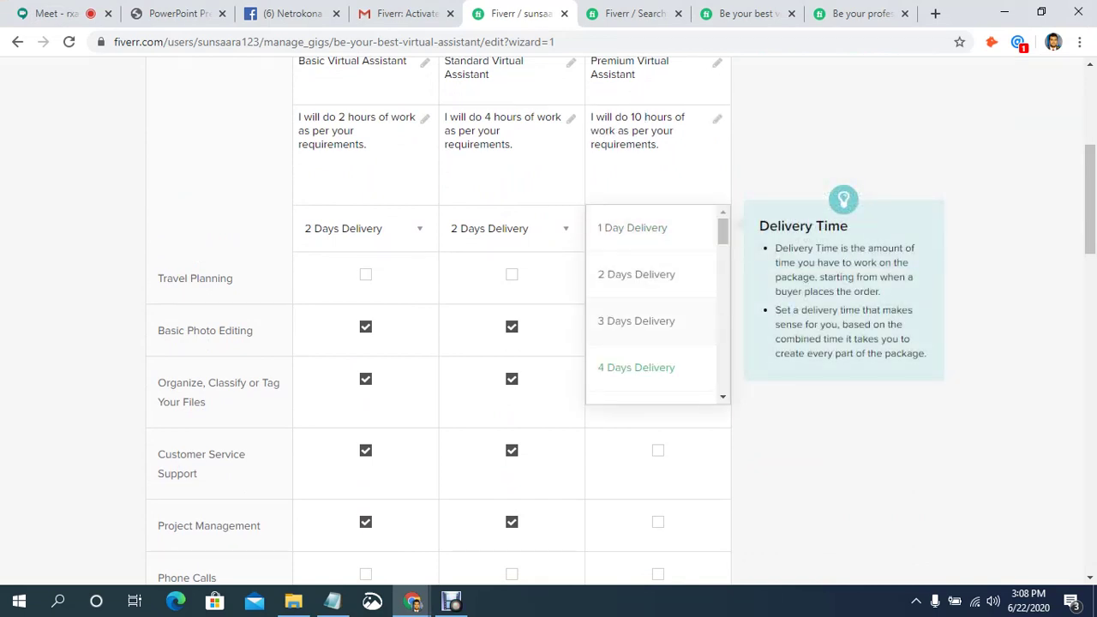
{"action": "left_click", "coordinate": [641, 323]}
- Include Basic Photo Editing, Organize Files, Customer Service, Project Management and Formatting & Clean Up in Premium
{"action": "left_click", "coordinate": [657, 326]}
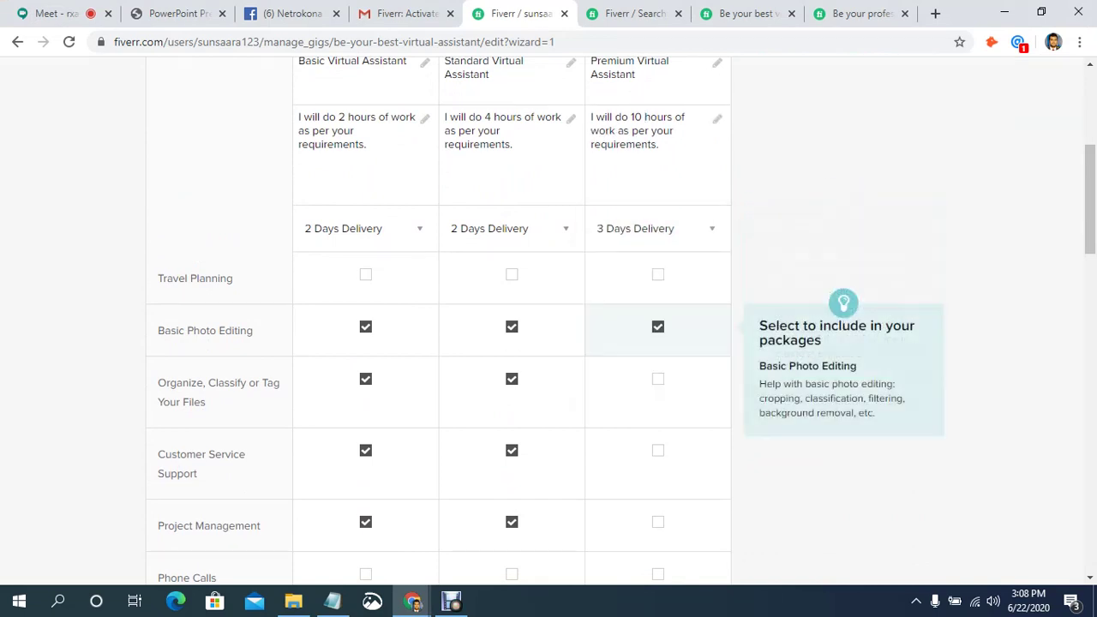
{"action": "left_click", "coordinate": [657, 379]}
{"action": "left_click", "coordinate": [657, 450]}
{"action": "scroll", "coordinate": [657, 304], "scroll_direction": "down", "scroll_amount": 3}
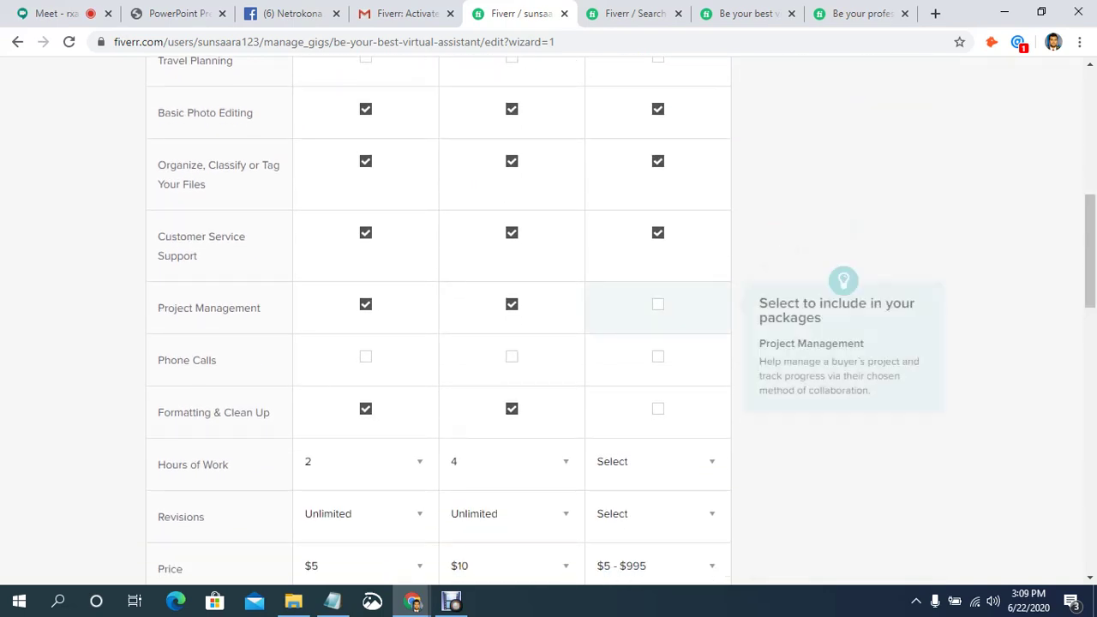
{"action": "left_click", "coordinate": [657, 304]}
{"action": "left_click", "coordinate": [657, 408]}
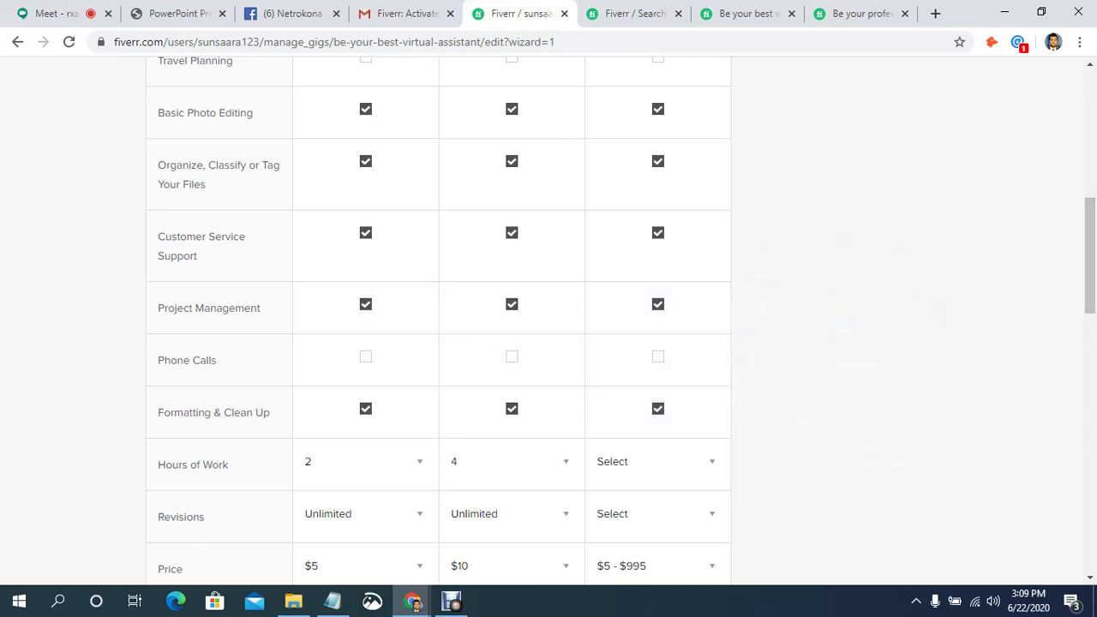
{"action": "scroll", "coordinate": [549, 326], "scroll_direction": "down", "scroll_amount": 1}
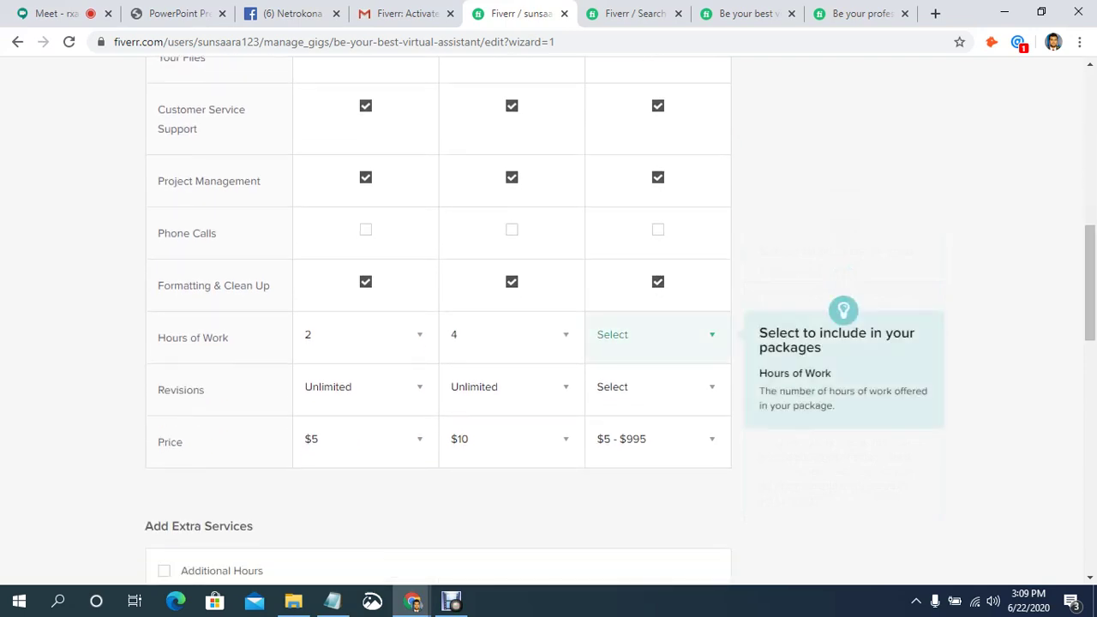
- Give Premium 10 hours of work, unlimited revisions and a $20 price
{"action": "left_click", "coordinate": [656, 335]}
{"action": "scroll", "coordinate": [651, 407], "scroll_direction": "down", "scroll_amount": 4}
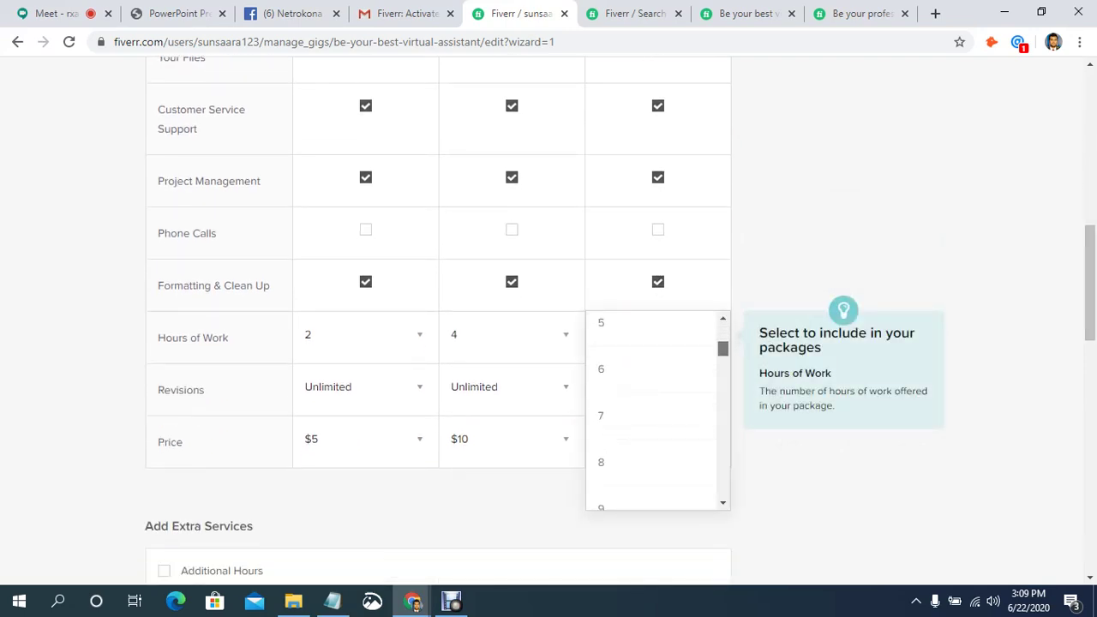
{"action": "left_click", "coordinate": [604, 422]}
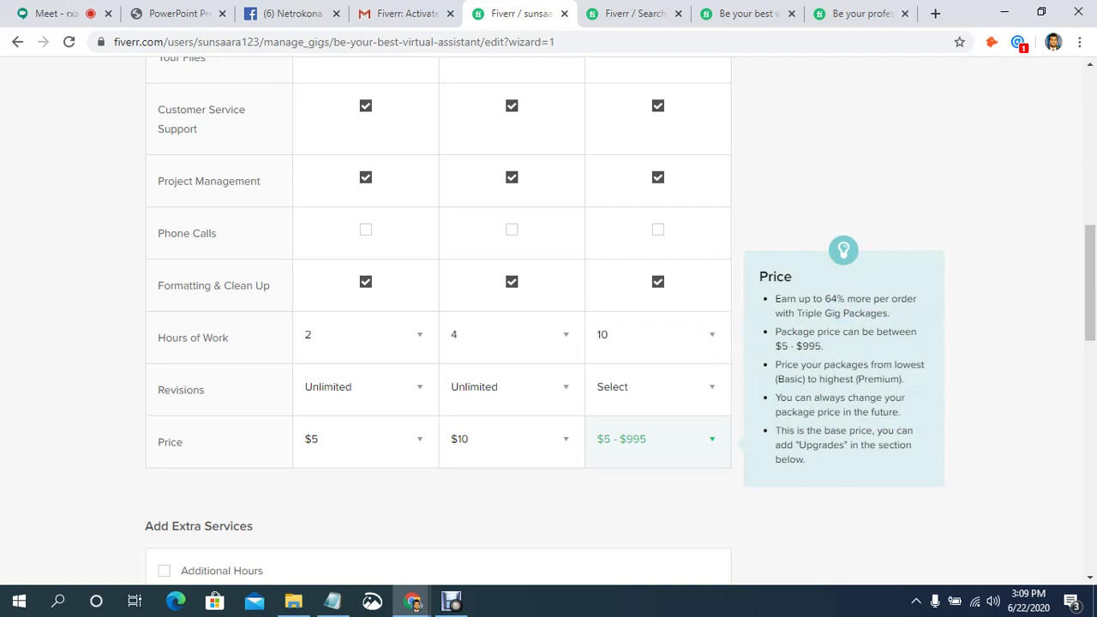
{"action": "left_click", "coordinate": [657, 386]}
{"action": "scroll", "coordinate": [657, 463], "scroll_direction": "down", "scroll_amount": 5}
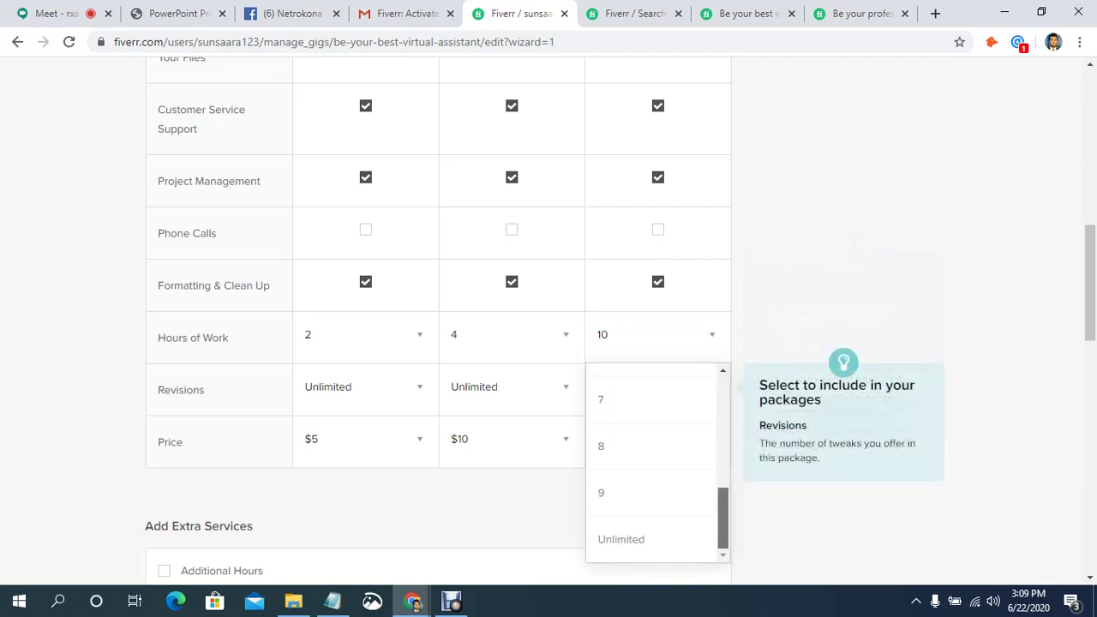
{"action": "left_click", "coordinate": [625, 537]}
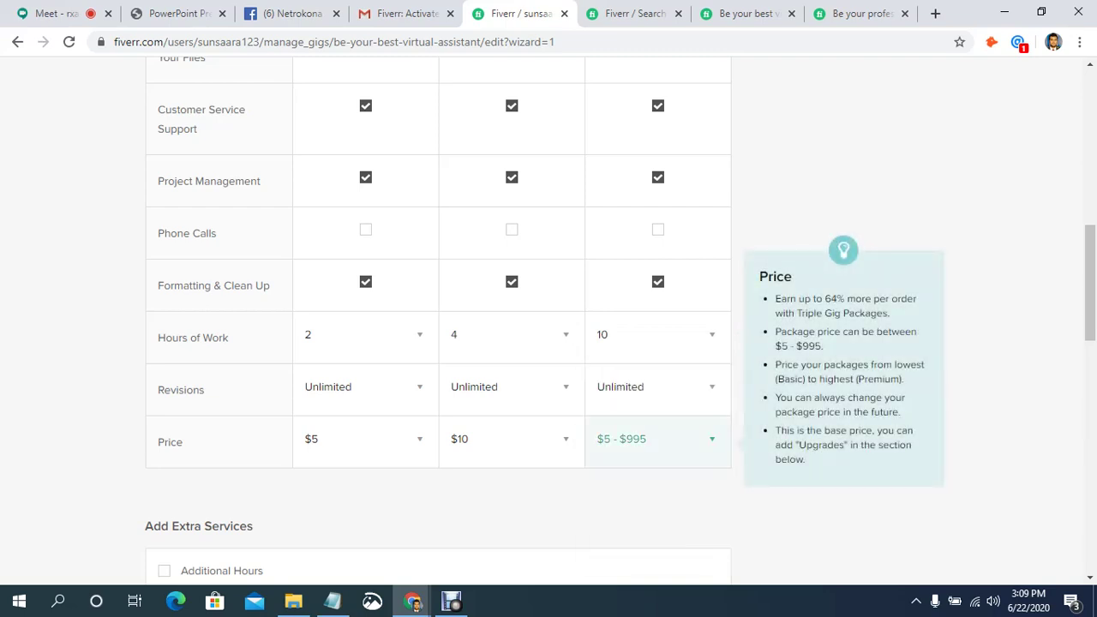
{"action": "left_click", "coordinate": [658, 439]}
{"action": "scroll", "coordinate": [658, 497], "scroll_direction": "down", "scroll_amount": 4}
{"action": "scroll", "coordinate": [657, 497], "scroll_direction": "down", "scroll_amount": 1}
{"action": "scroll", "coordinate": [658, 497], "scroll_direction": "up", "scroll_amount": 4}
{"action": "left_click", "coordinate": [608, 486]}
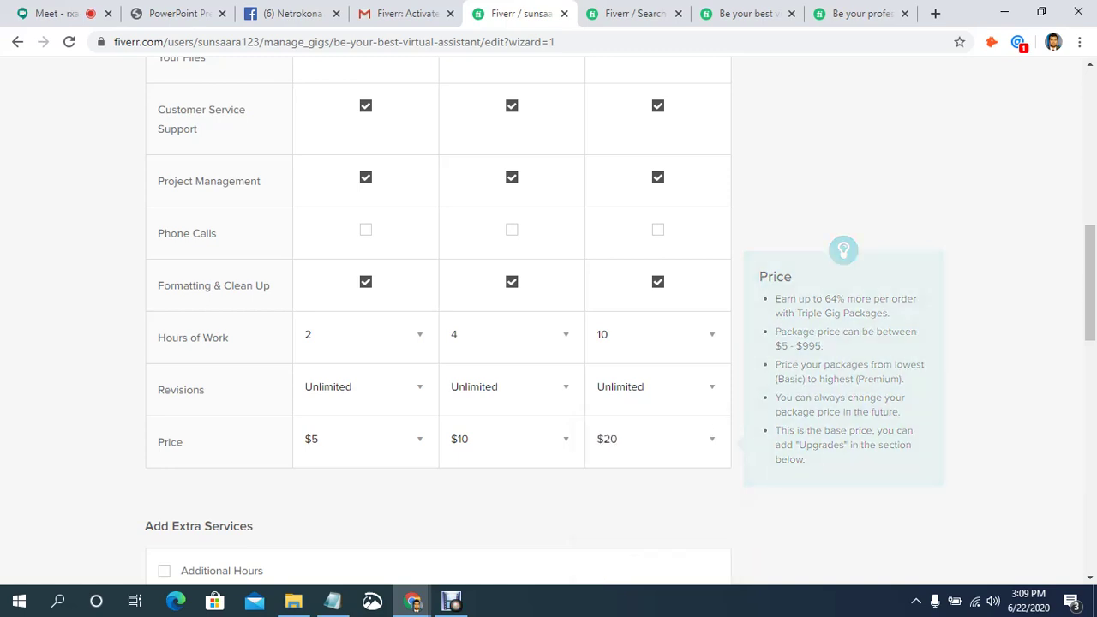
{"action": "scroll", "coordinate": [607, 486], "scroll_direction": "down", "scroll_amount": 5}
{"action": "scroll", "coordinate": [607, 343], "scroll_direction": "up", "scroll_amount": 1}
- Add Extra fast delivery, with the Basic package delivered in 1 day for an extra $5
{"action": "scroll", "coordinate": [608, 343], "scroll_direction": "down", "scroll_amount": 1}
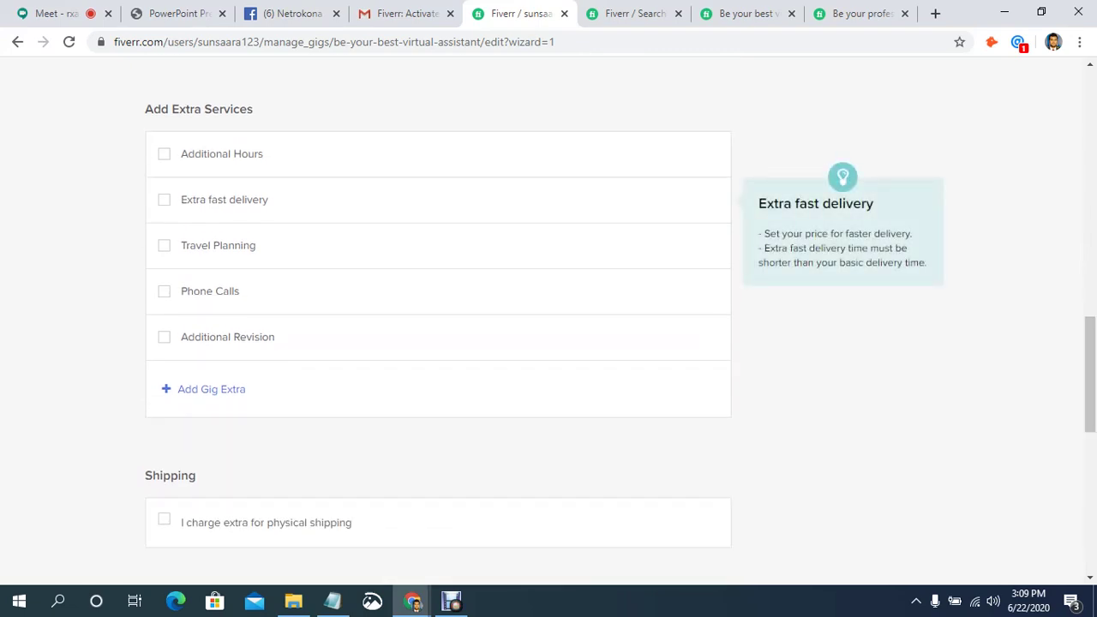
{"action": "left_click", "coordinate": [164, 198]}
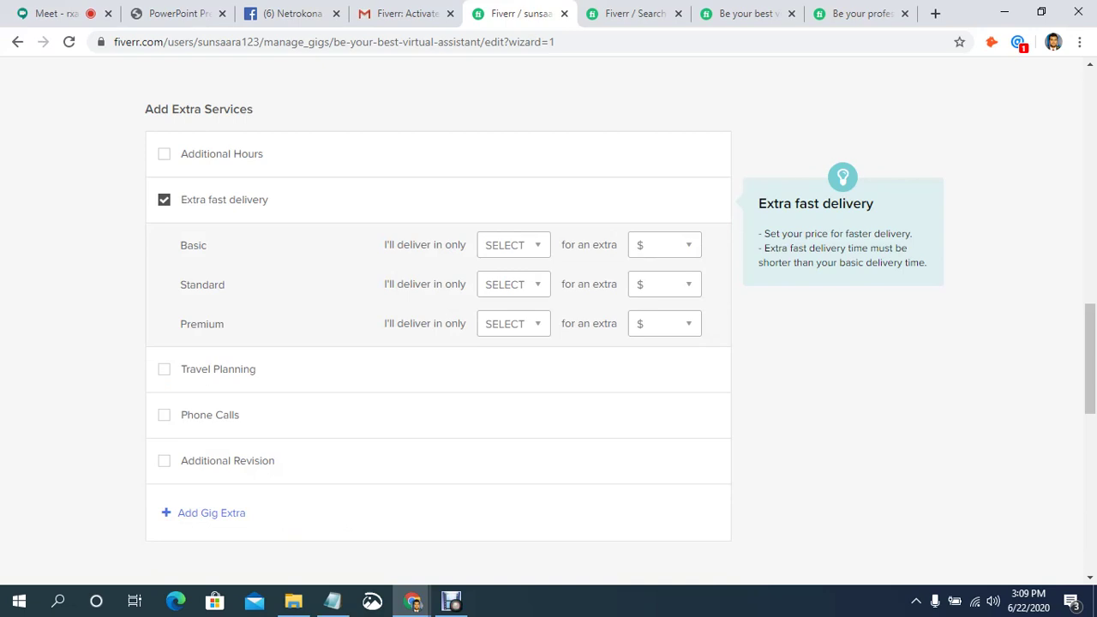
{"action": "scroll", "coordinate": [438, 343], "scroll_direction": "up", "scroll_amount": 9}
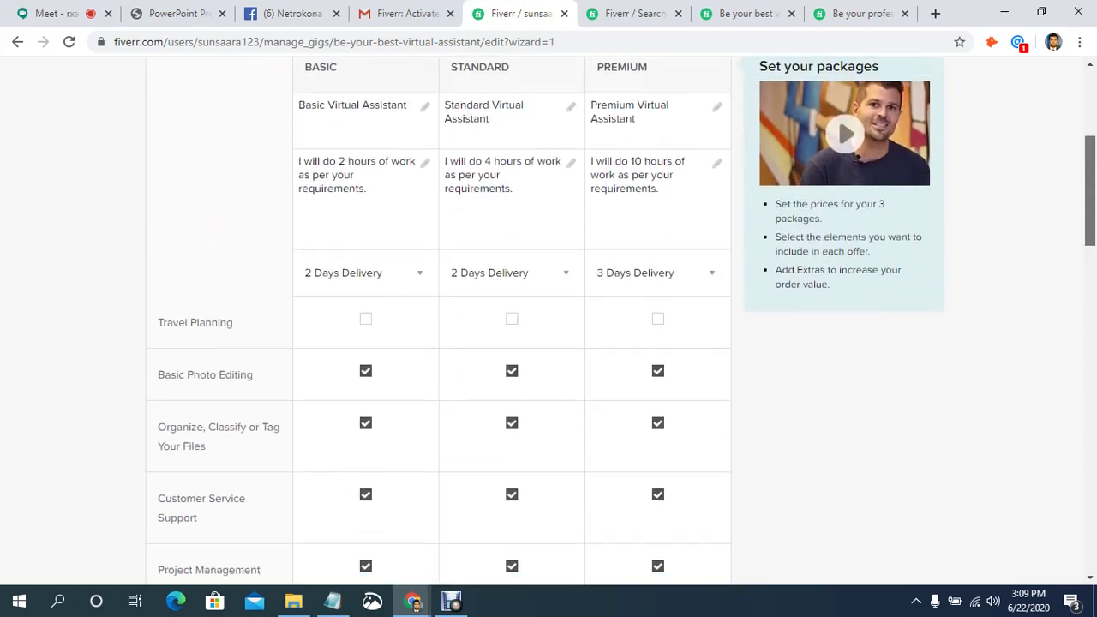
{"action": "scroll", "coordinate": [438, 343], "scroll_direction": "down", "scroll_amount": 8}
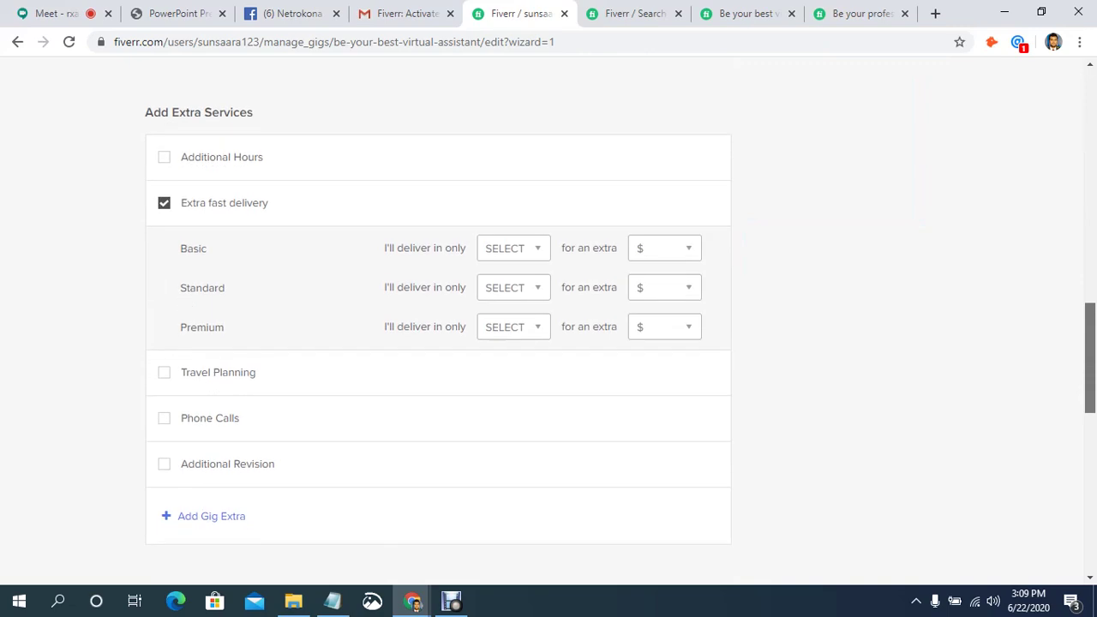
{"action": "left_click", "coordinate": [513, 226]}
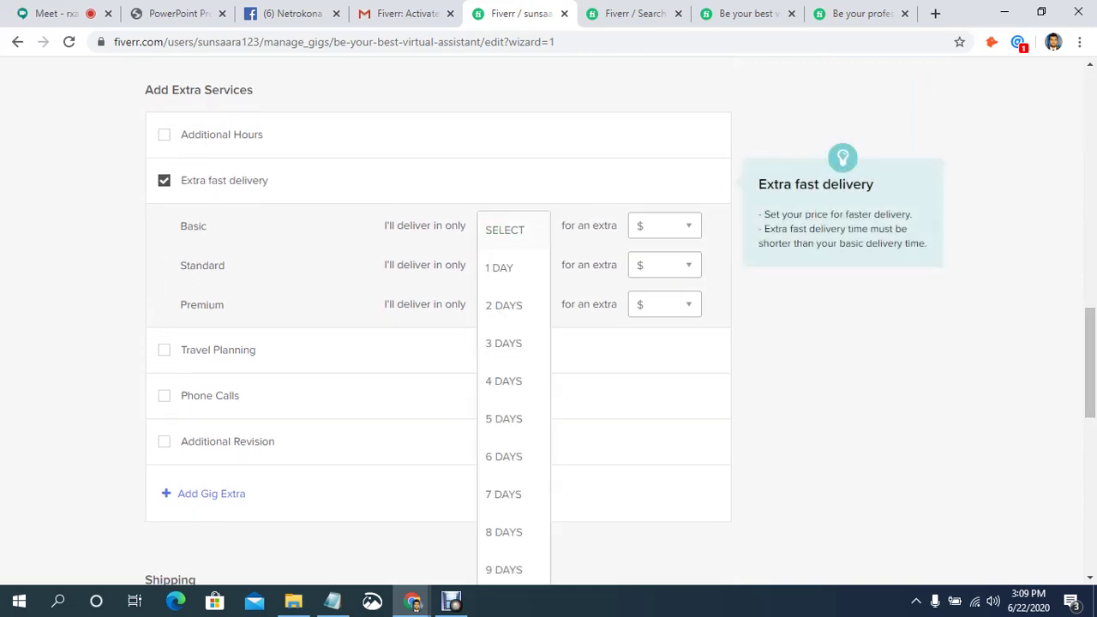
{"action": "left_click", "coordinate": [501, 268]}
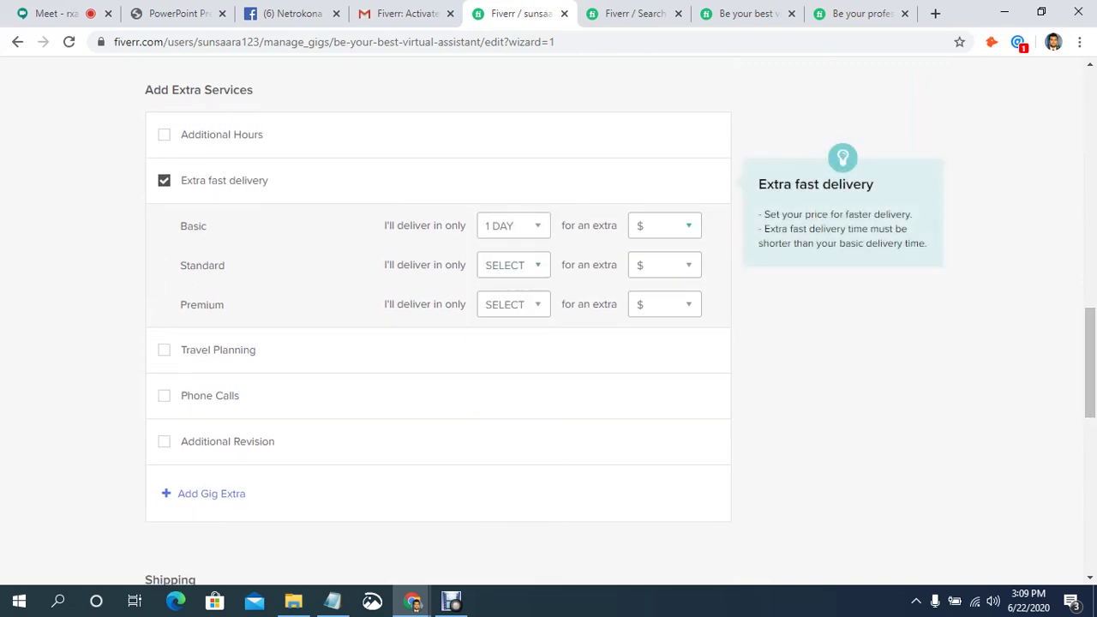
{"action": "left_click", "coordinate": [664, 226]}
{"action": "left_click", "coordinate": [644, 268]}
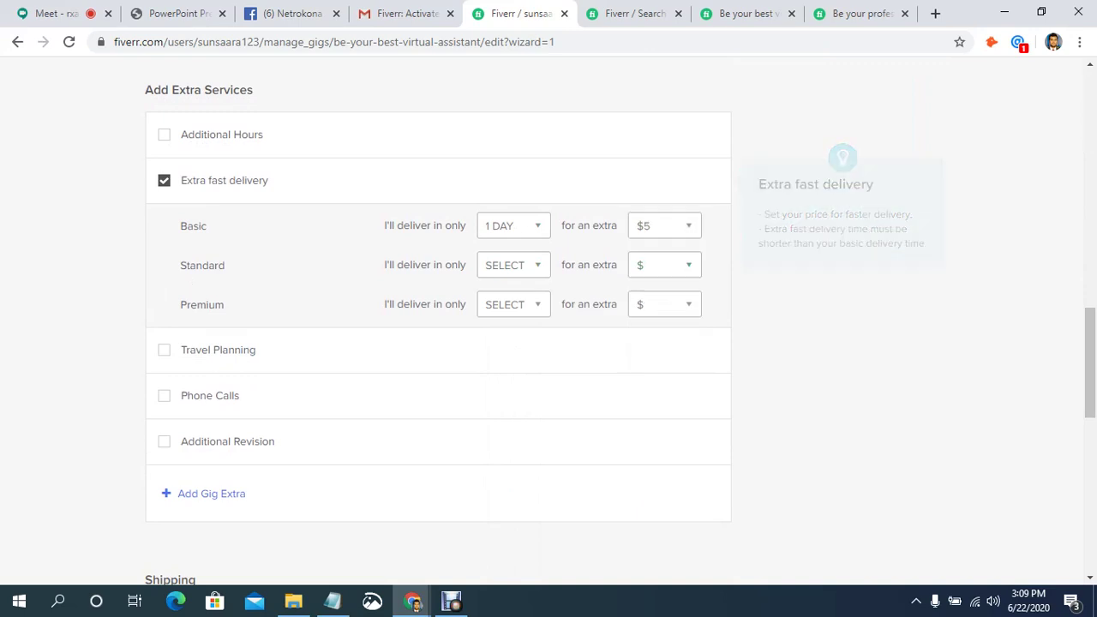
- Switch to the competitor's virtual assistant gig showing its $10 Bronze package
{"action": "scroll", "coordinate": [644, 267], "scroll_direction": "up", "scroll_amount": 10}
{"action": "scroll", "coordinate": [364, 360], "scroll_direction": "up", "scroll_amount": 2}
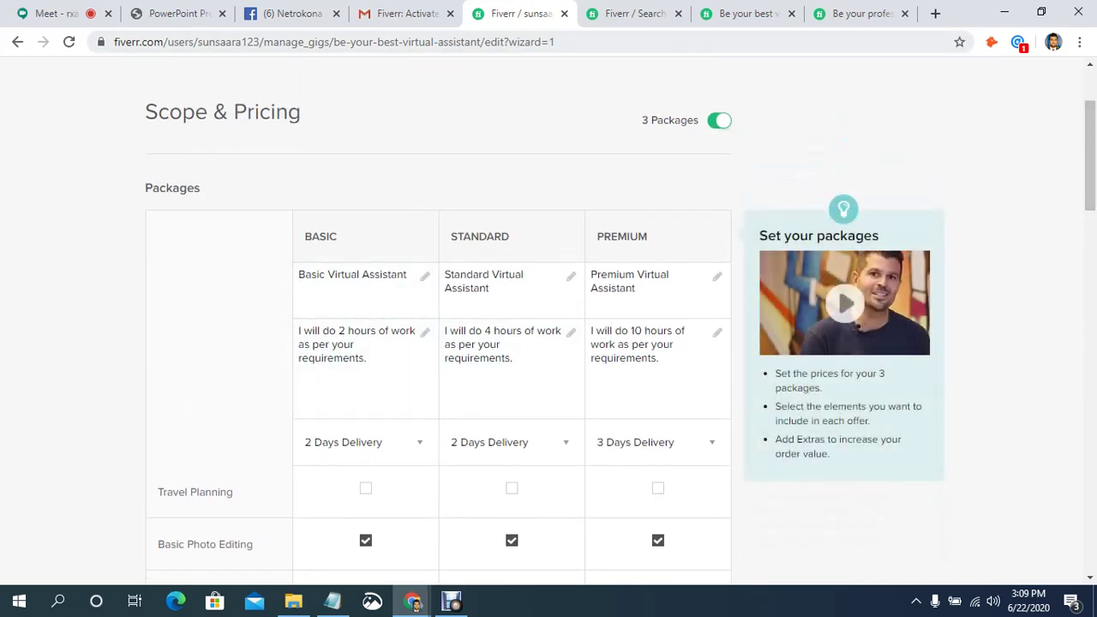
{"action": "left_click", "coordinate": [744, 14]}
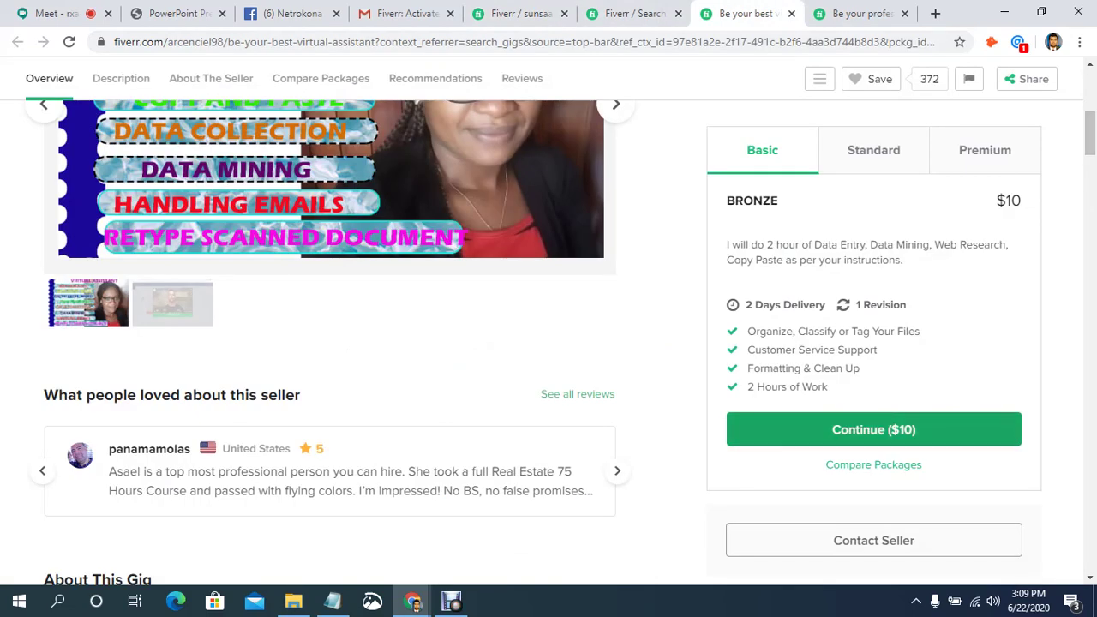
{"action": "scroll", "coordinate": [330, 343], "scroll_direction": "down", "scroll_amount": 2}
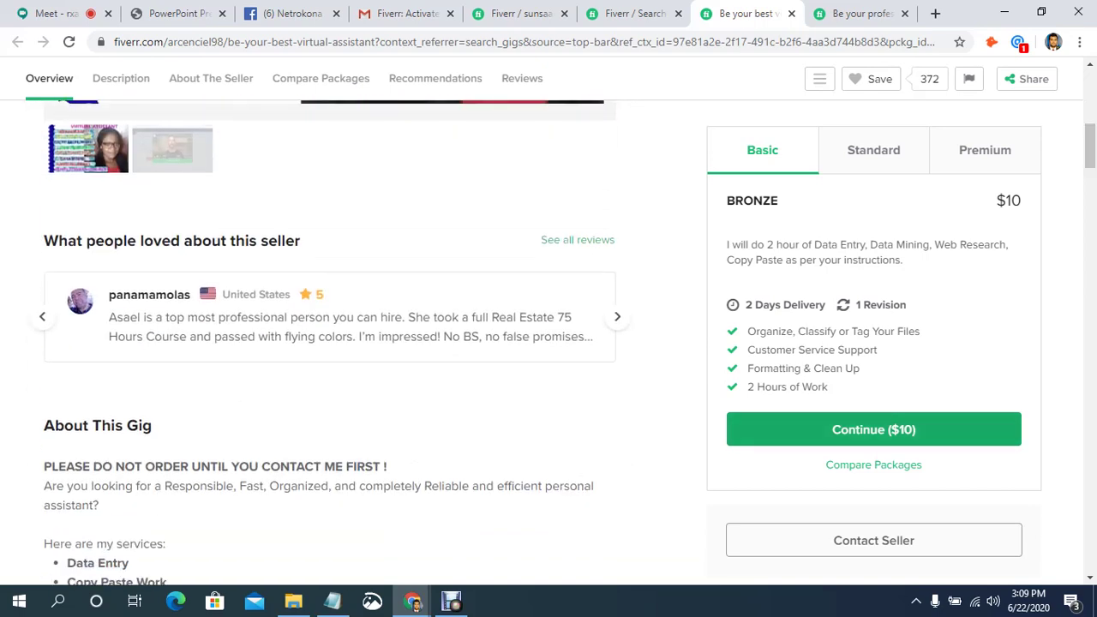
{"action": "key", "text": "ctrl+Tab"}
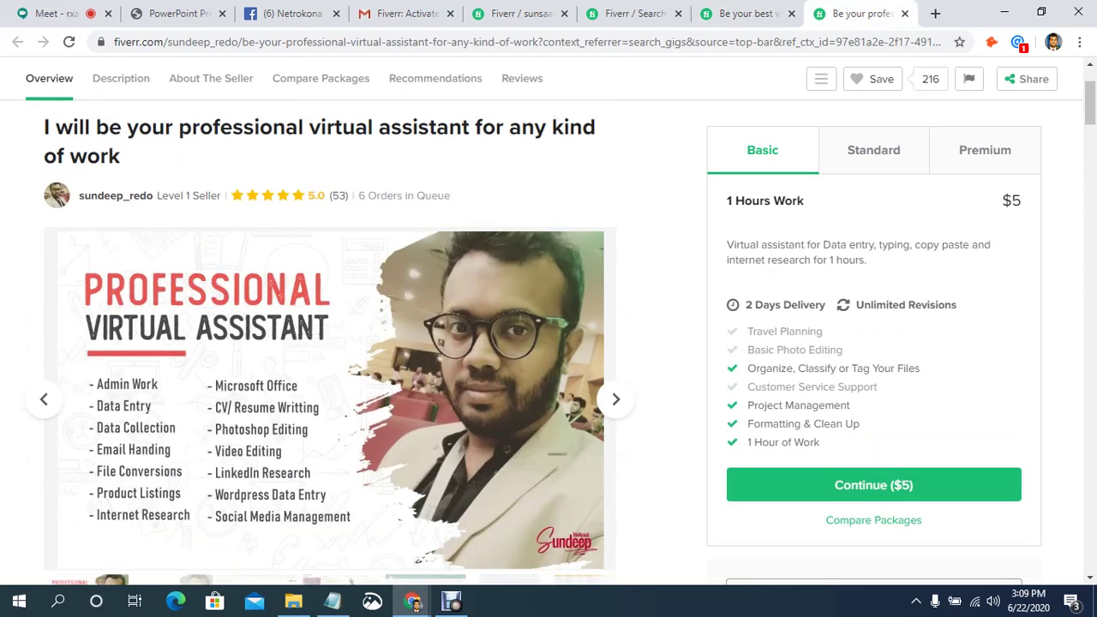
{"action": "scroll", "coordinate": [330, 343], "scroll_direction": "down", "scroll_amount": 10}
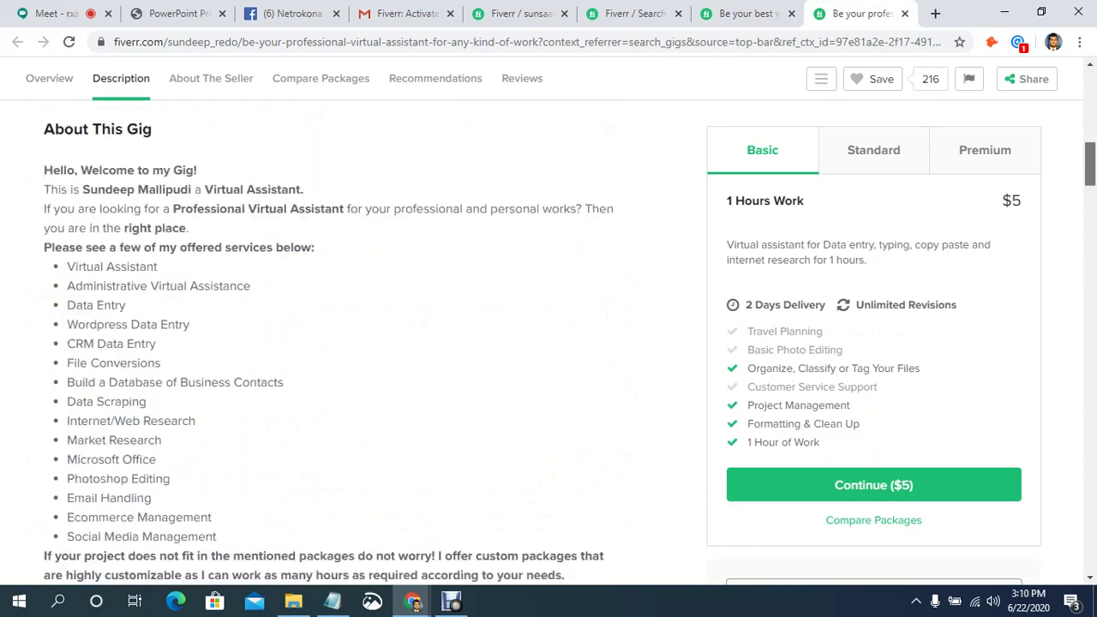
{"action": "scroll", "coordinate": [330, 343], "scroll_direction": "down", "scroll_amount": 5}
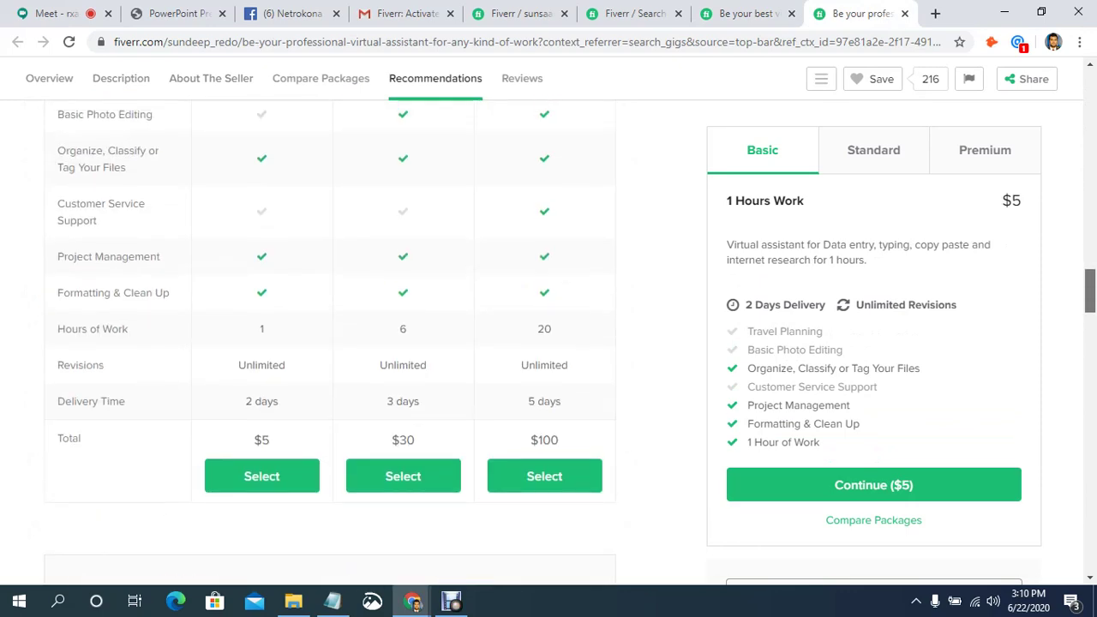
{"action": "scroll", "coordinate": [330, 343], "scroll_direction": "up", "scroll_amount": 1}
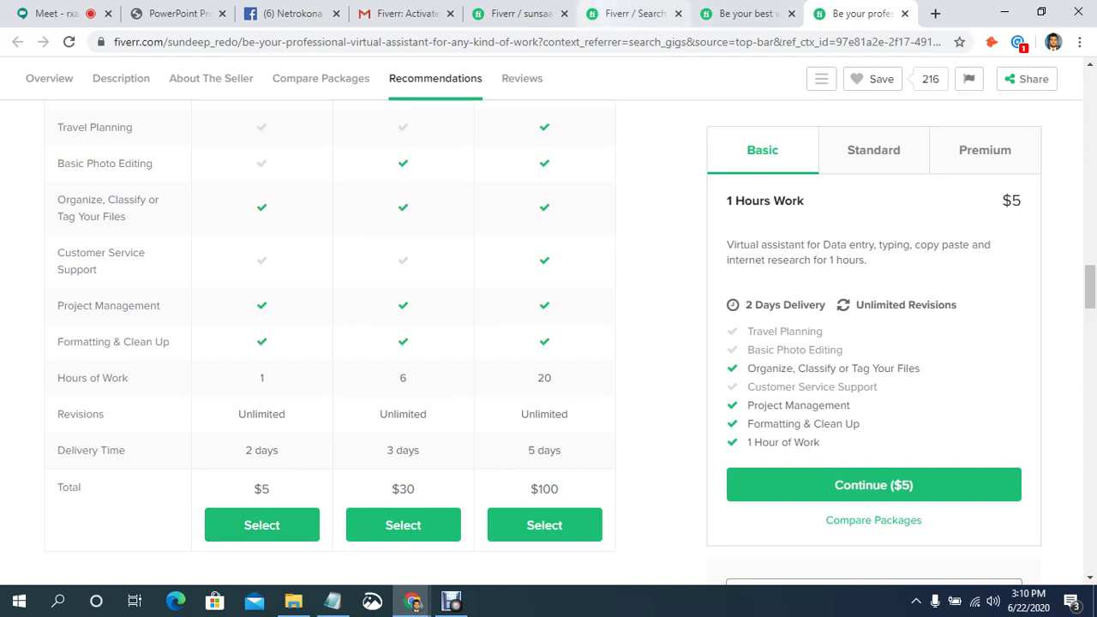
{"action": "left_click", "coordinate": [518, 14]}
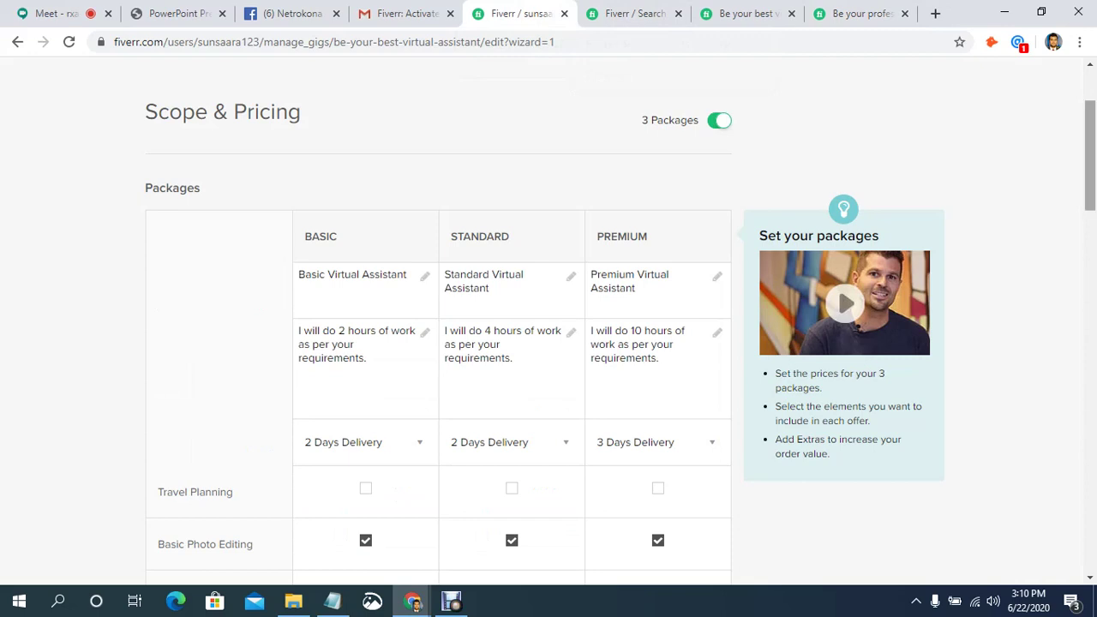
- Set Standard's extra fast delivery to 1 day for an extra $5
{"action": "scroll", "coordinate": [549, 326], "scroll_direction": "down", "scroll_amount": 3}
{"action": "scroll", "coordinate": [548, 326], "scroll_direction": "down", "scroll_amount": 8}
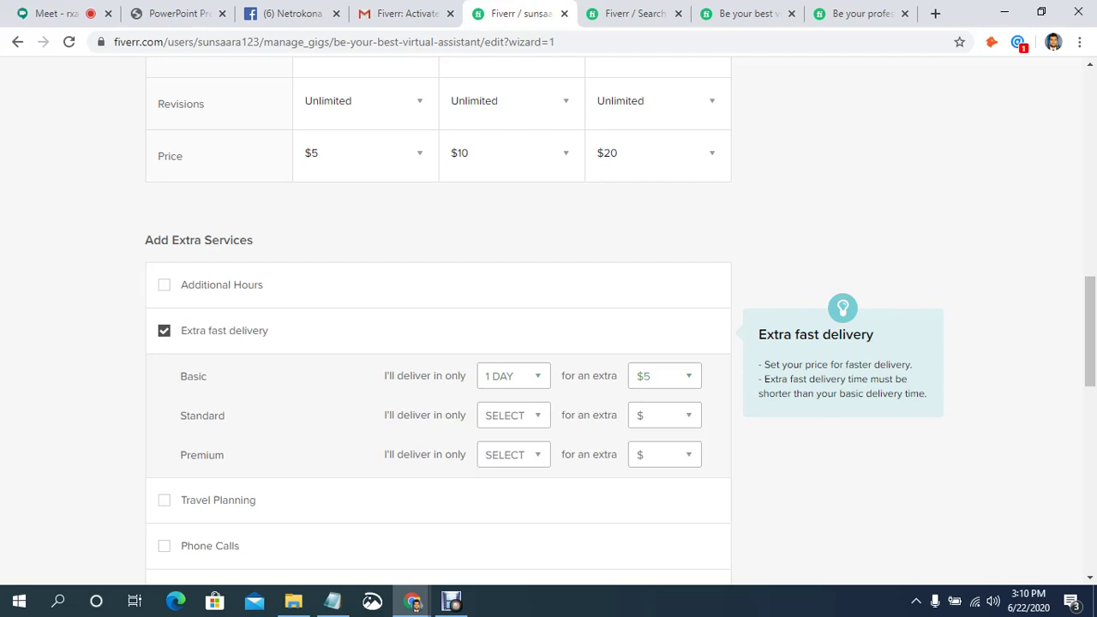
{"action": "left_click", "coordinate": [513, 415]}
{"action": "left_click", "coordinate": [506, 457]}
{"action": "left_click", "coordinate": [664, 415]}
{"action": "left_click", "coordinate": [660, 457]}
- Set Premium's extra fast delivery to 2 days for an extra $10
{"action": "left_click", "coordinate": [514, 454]}
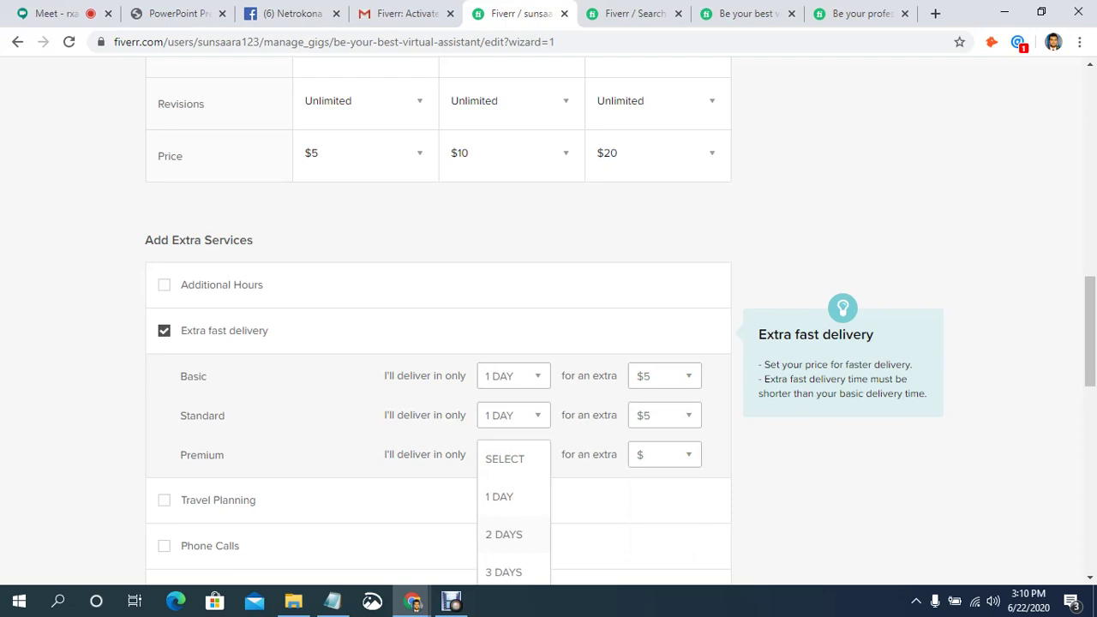
{"action": "left_click", "coordinate": [504, 535]}
{"action": "left_click", "coordinate": [665, 454]}
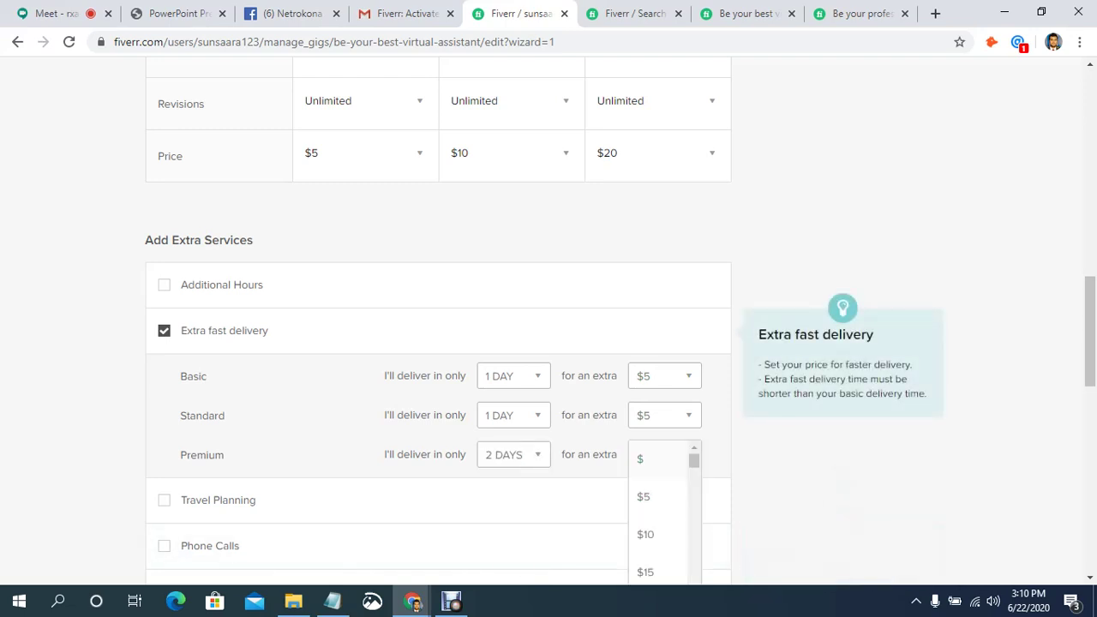
{"action": "left_click", "coordinate": [645, 534]}
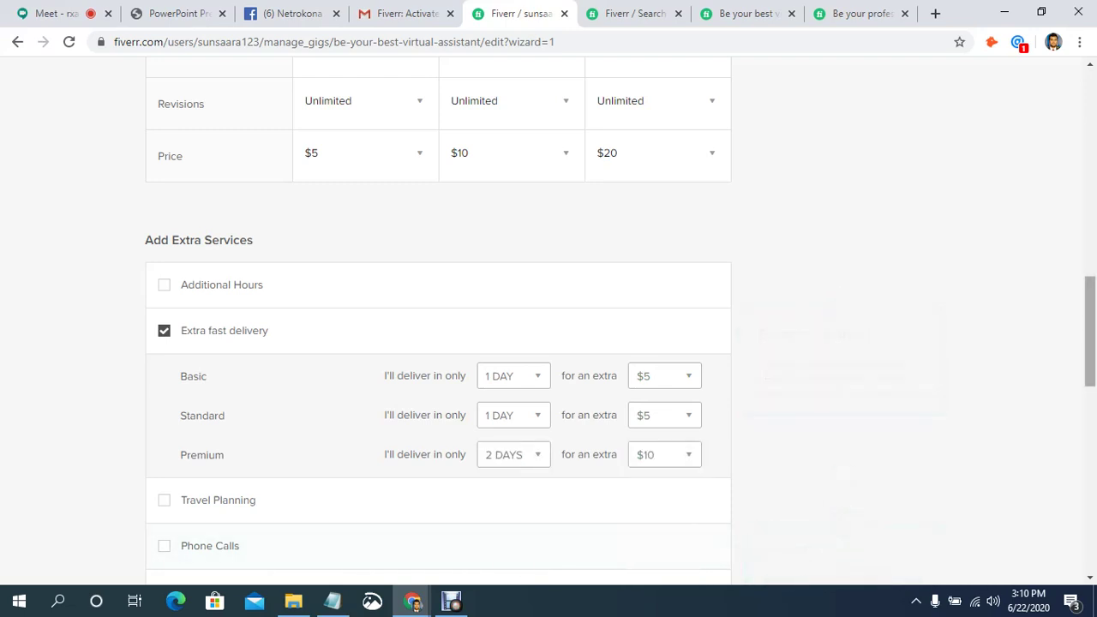
- Save the pricing with Save & Continue, then view the competitor's gig description
{"action": "scroll", "coordinate": [646, 534], "scroll_direction": "down", "scroll_amount": 1}
{"action": "scroll", "coordinate": [438, 343], "scroll_direction": "down", "scroll_amount": 4}
{"action": "scroll", "coordinate": [438, 343], "scroll_direction": "up", "scroll_amount": 5}
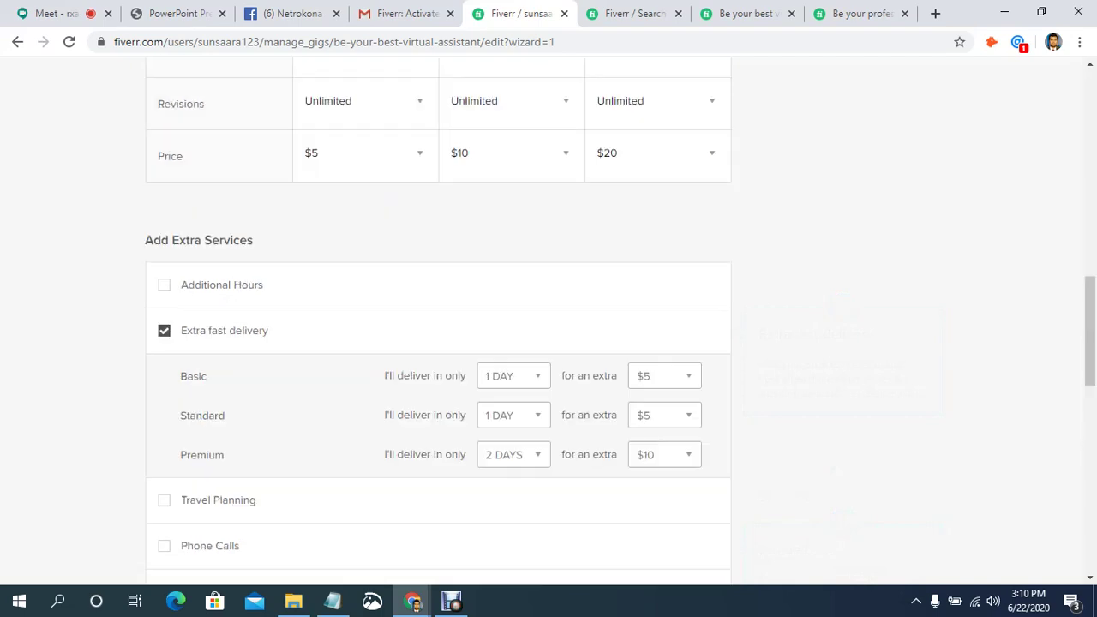
{"action": "scroll", "coordinate": [438, 343], "scroll_direction": "down", "scroll_amount": 4}
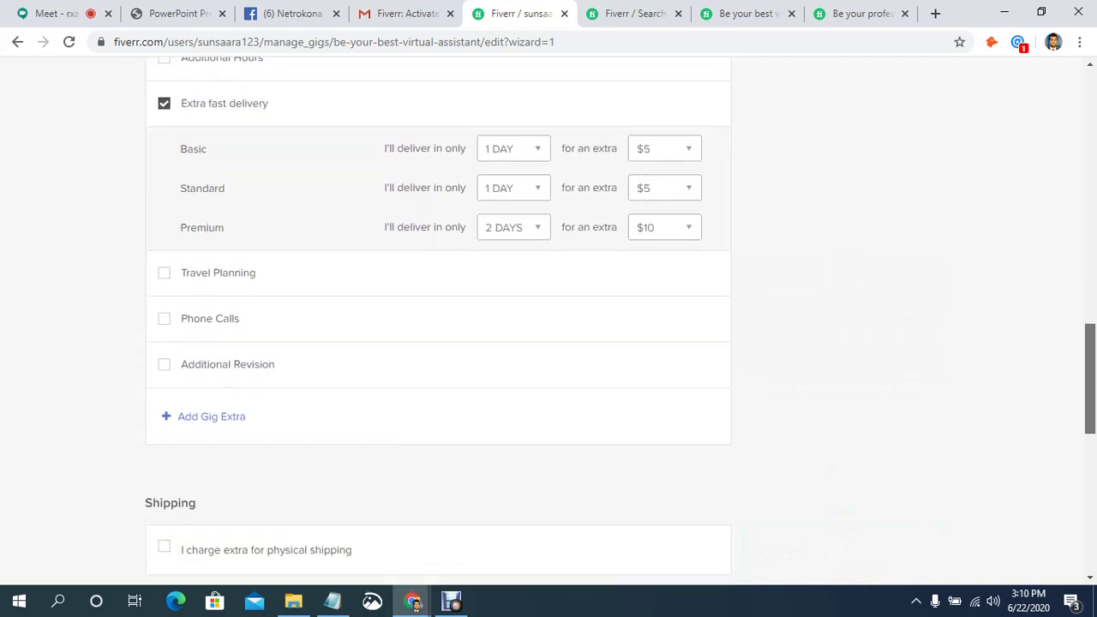
{"action": "scroll", "coordinate": [438, 343], "scroll_direction": "down", "scroll_amount": 1}
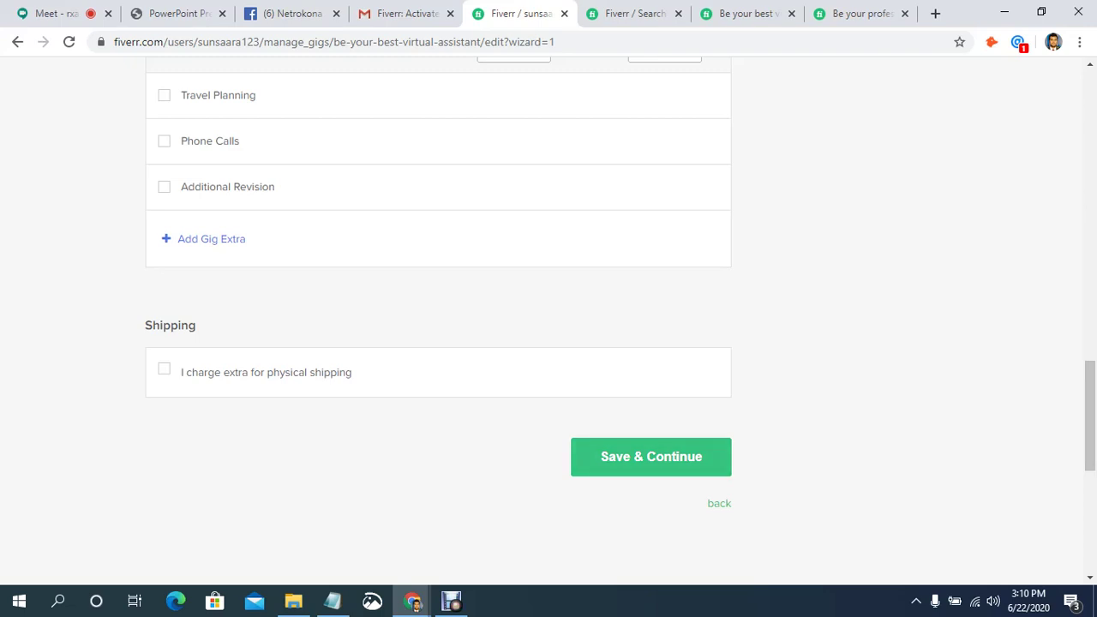
{"action": "left_click", "coordinate": [651, 456]}
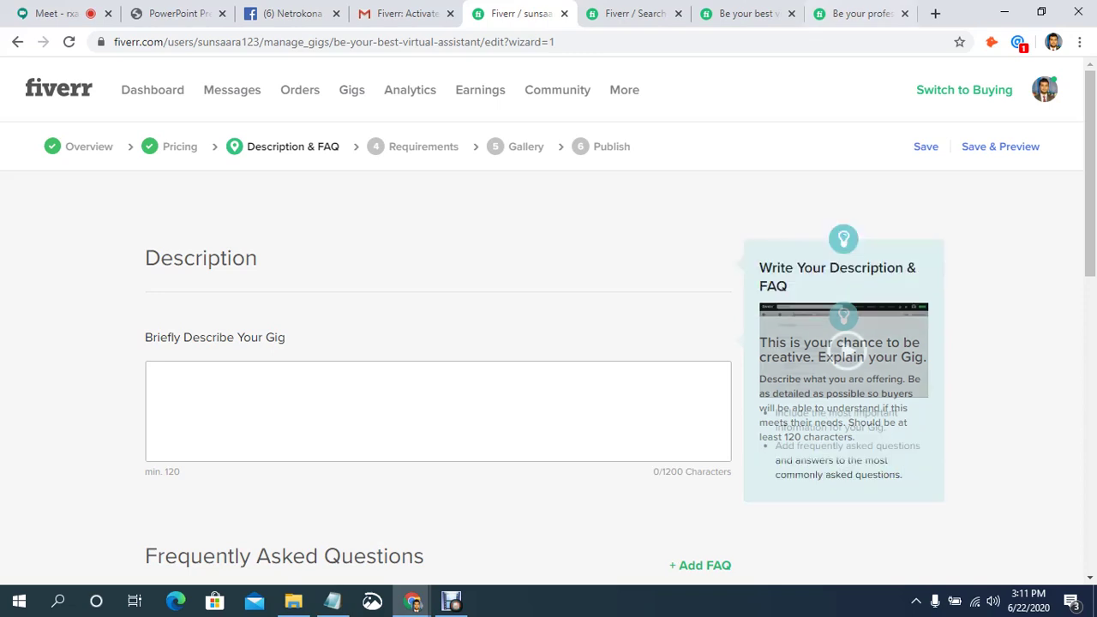
{"action": "left_click", "coordinate": [745, 13]}
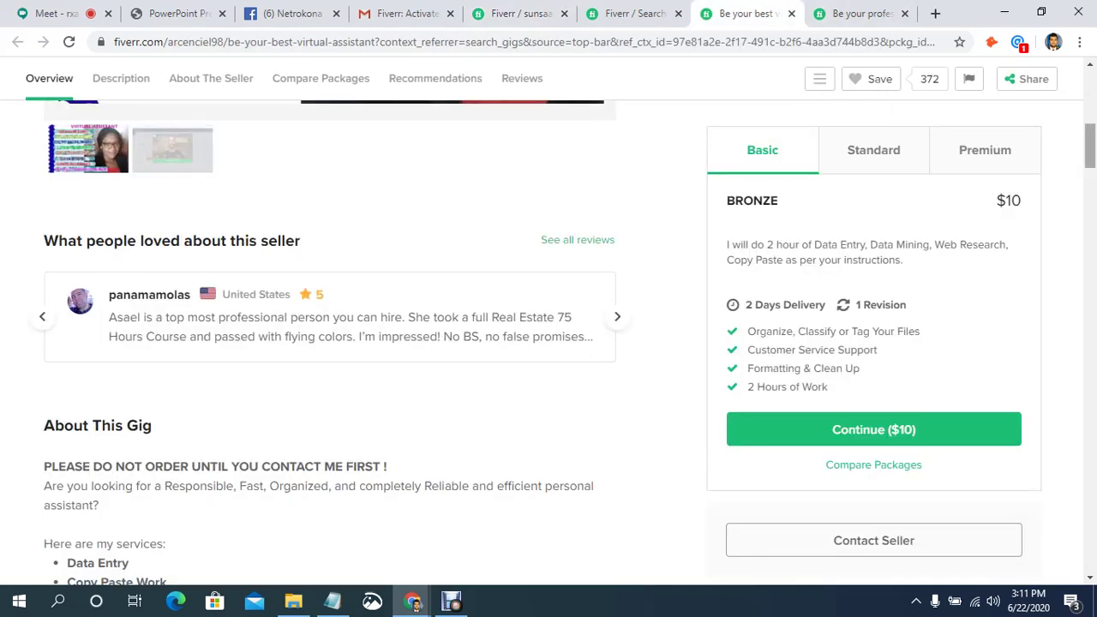
- Read through the $10 Bronze competitor's gig, then switch to the other competitor's gig
{"action": "scroll", "coordinate": [549, 342], "scroll_direction": "down", "scroll_amount": 4}
{"action": "scroll", "coordinate": [343, 343], "scroll_direction": "down", "scroll_amount": 1}
{"action": "scroll", "coordinate": [343, 343], "scroll_direction": "up", "scroll_amount": 2}
{"action": "scroll", "coordinate": [343, 343], "scroll_direction": "down", "scroll_amount": 1}
{"action": "scroll", "coordinate": [343, 343], "scroll_direction": "up", "scroll_amount": 1}
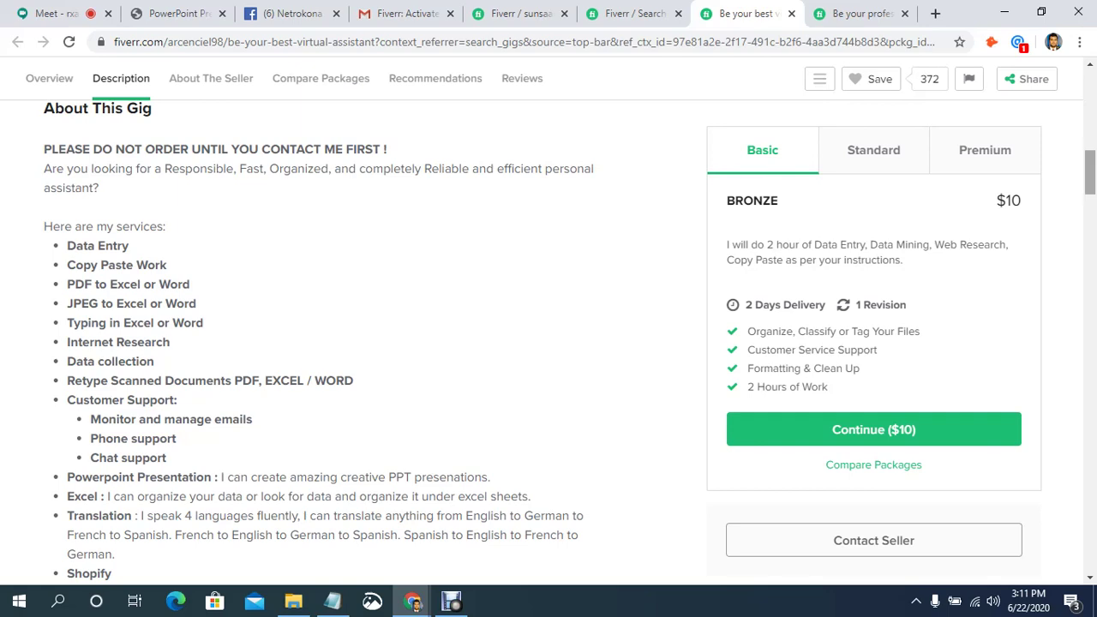
{"action": "scroll", "coordinate": [342, 343], "scroll_direction": "down", "scroll_amount": 5}
{"action": "scroll", "coordinate": [343, 343], "scroll_direction": "up", "scroll_amount": 4}
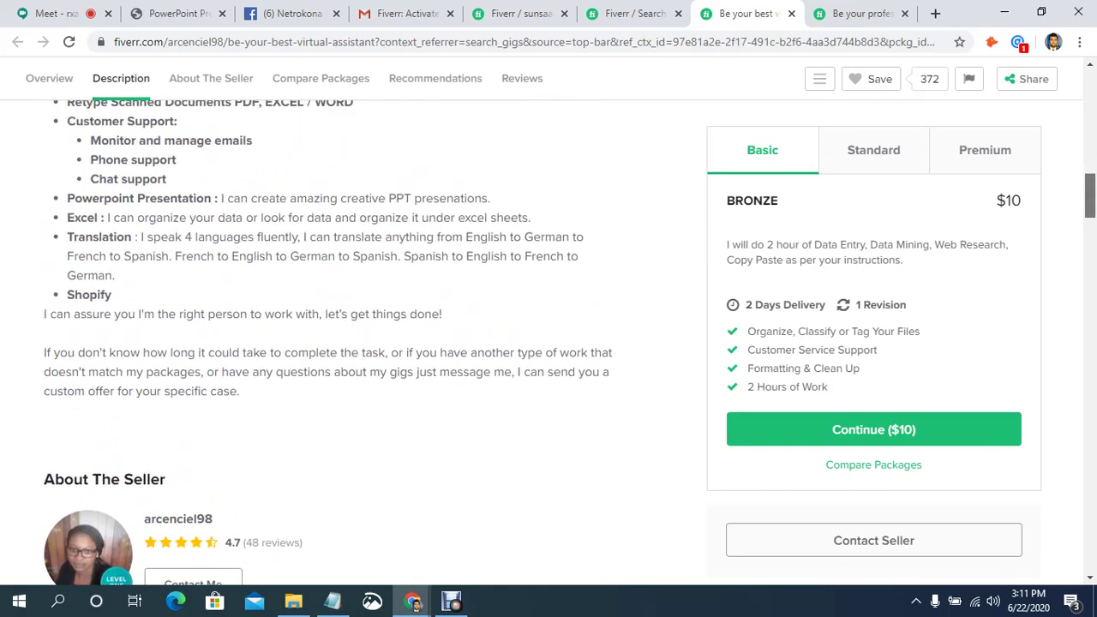
{"action": "left_click", "coordinate": [857, 13]}
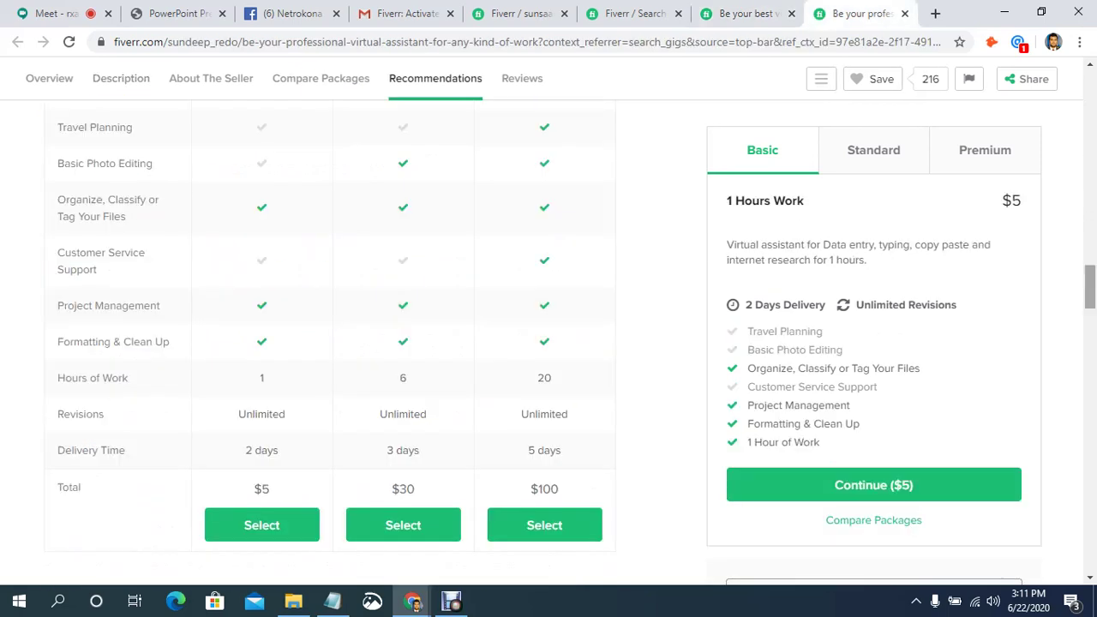
- Read the $5 competitor's description and select its opening welcome paragraph
{"action": "scroll", "coordinate": [343, 343], "scroll_direction": "down", "scroll_amount": 5}
{"action": "scroll", "coordinate": [330, 343], "scroll_direction": "up", "scroll_amount": 10}
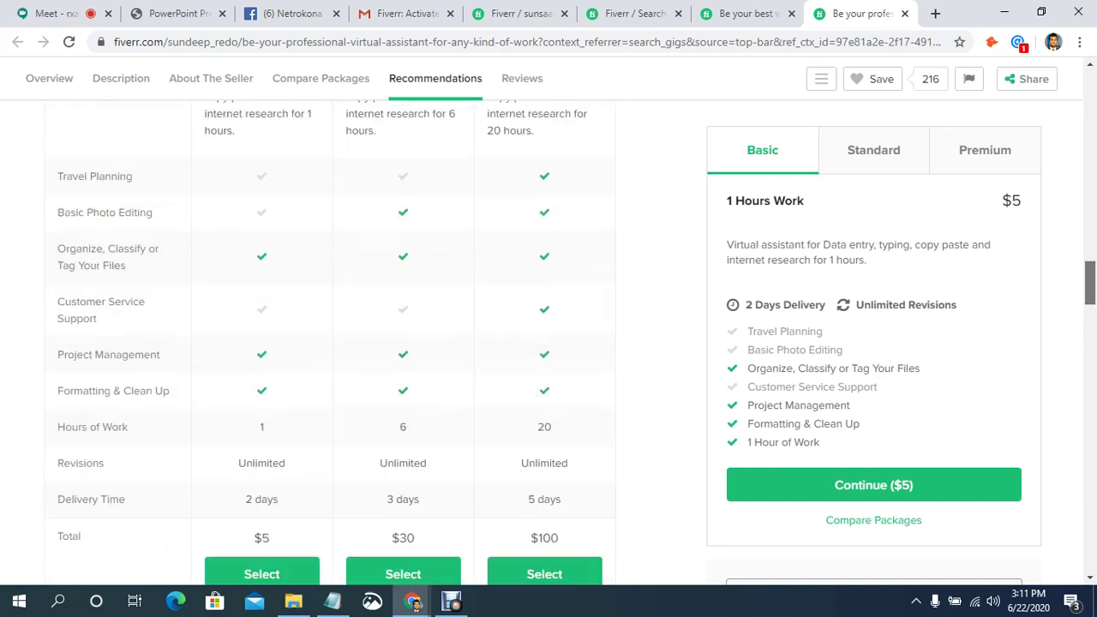
{"action": "scroll", "coordinate": [330, 343], "scroll_direction": "down", "scroll_amount": 3}
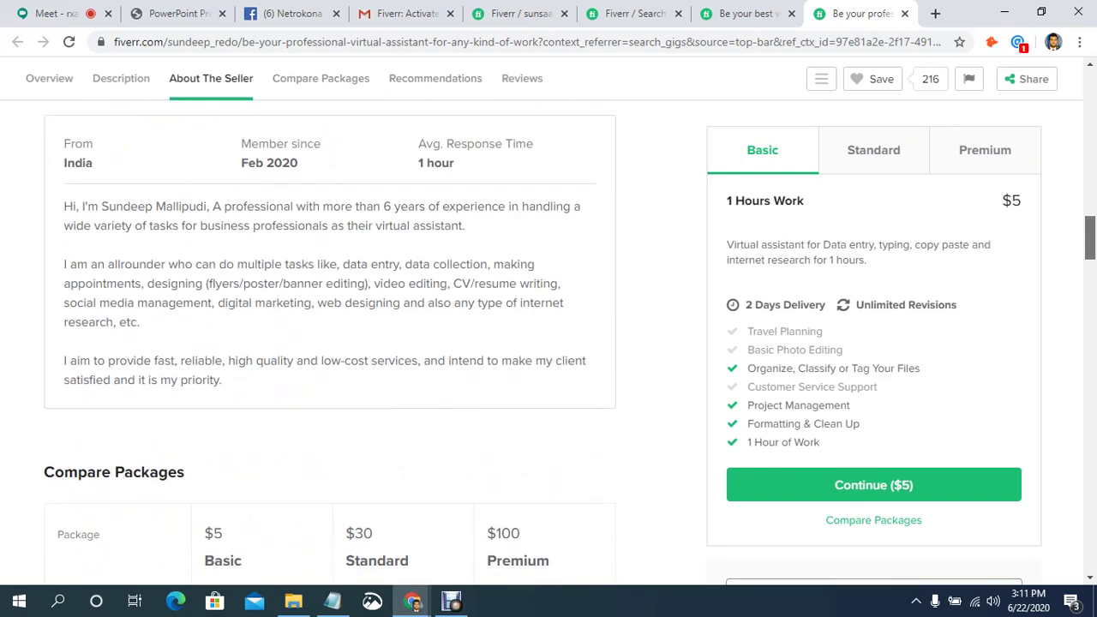
{"action": "scroll", "coordinate": [330, 343], "scroll_direction": "up", "scroll_amount": 10}
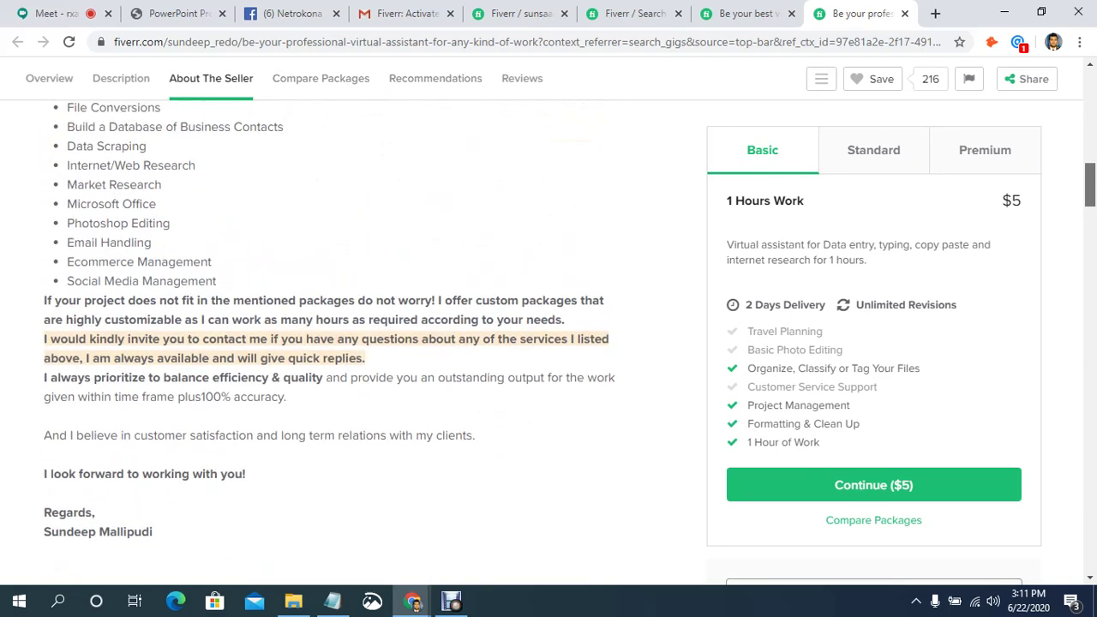
{"action": "scroll", "coordinate": [330, 343], "scroll_direction": "up", "scroll_amount": 1}
{"action": "scroll", "coordinate": [330, 343], "scroll_direction": "down", "scroll_amount": 2}
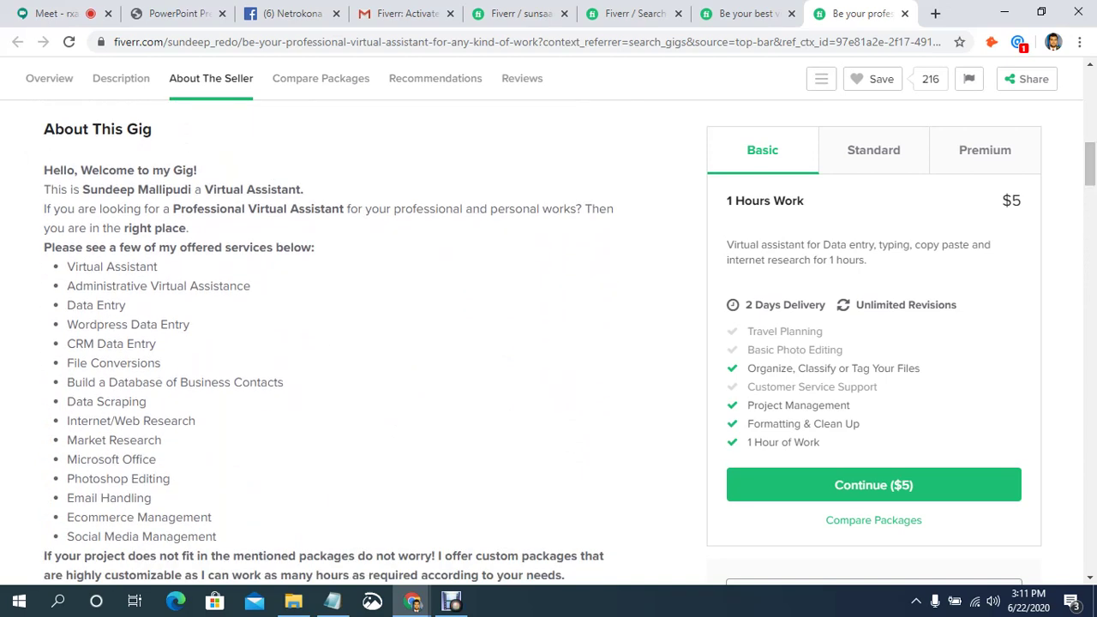
{"action": "left_click_drag", "start_coordinate": [45, 170], "coordinate": [189, 228]}
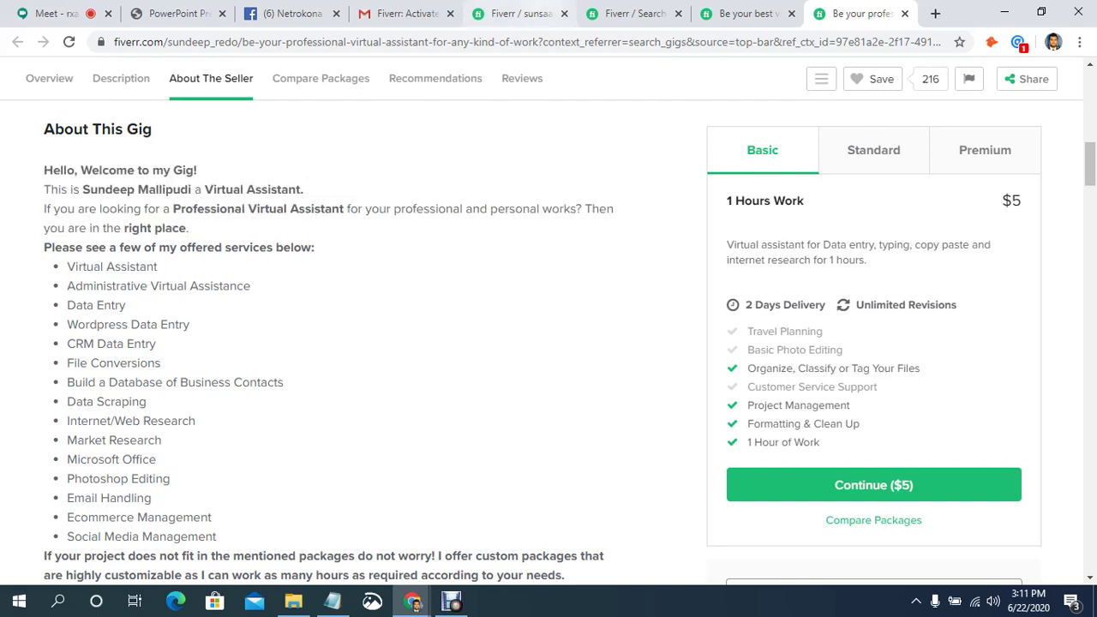
{"action": "left_click", "coordinate": [518, 12]}
{"action": "key", "text": "ctrl+9"}
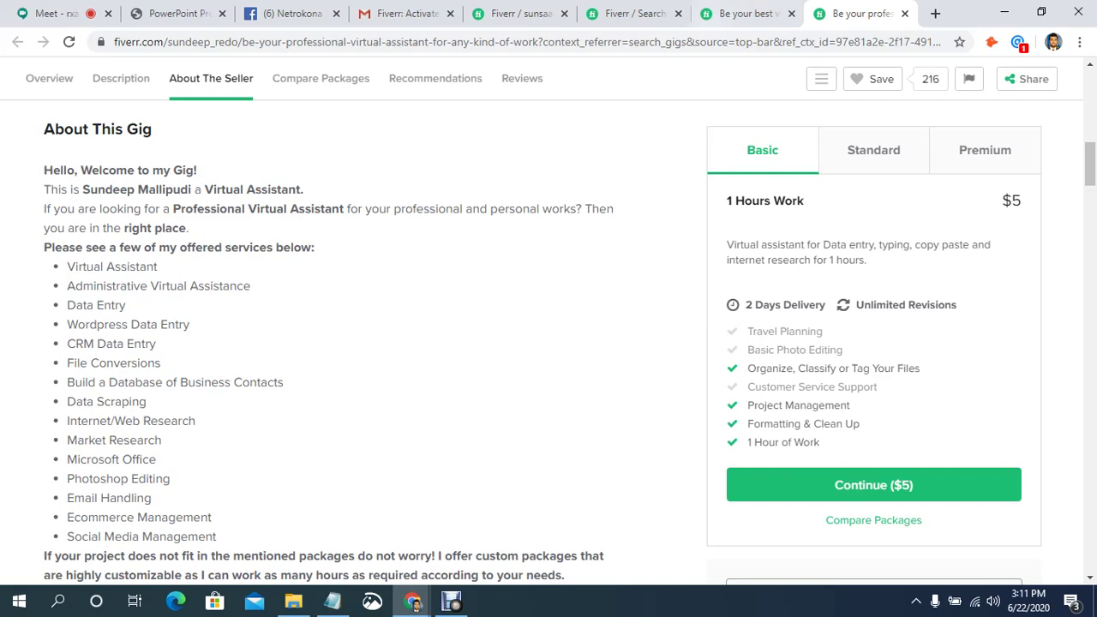
- Compare the $10 and $5 competitor gigs again, then return to your gig's Description & FAQ step
{"action": "key", "text": "ctrl+shift+Tab"}
{"action": "scroll", "coordinate": [549, 343], "scroll_direction": "up", "scroll_amount": 4}
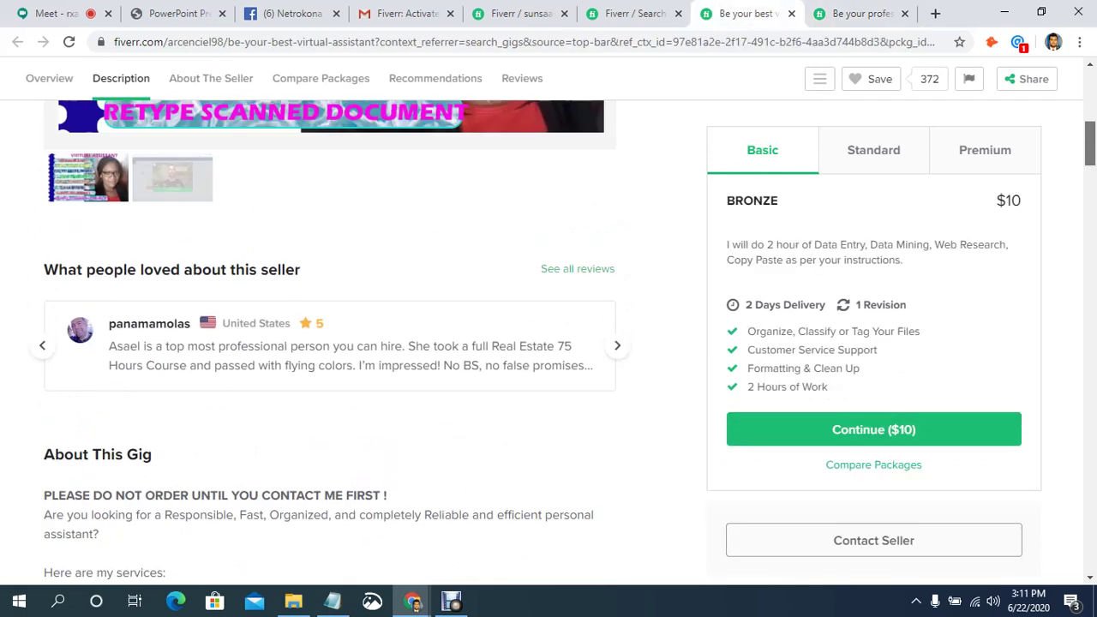
{"action": "scroll", "coordinate": [548, 343], "scroll_direction": "down", "scroll_amount": 1}
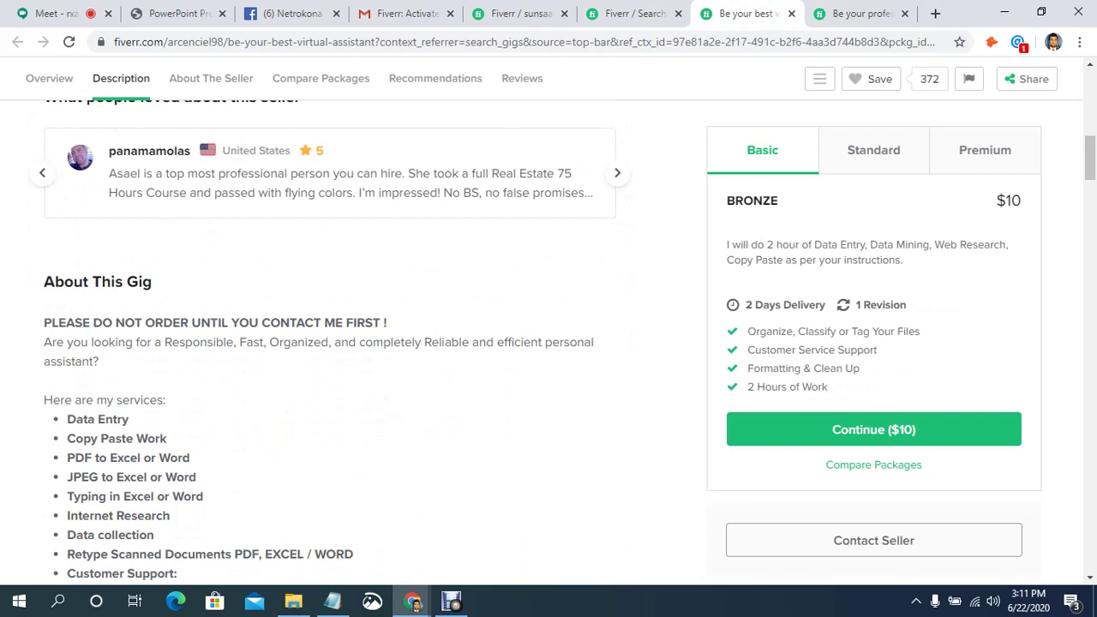
{"action": "key", "text": "ctrl+Tab"}
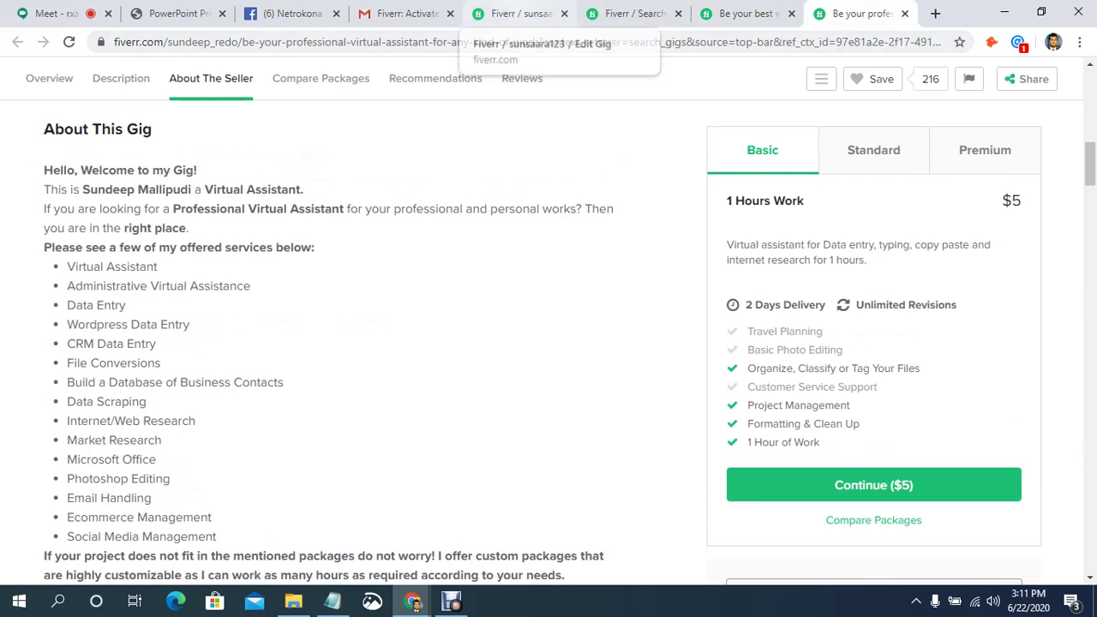
{"action": "left_click", "coordinate": [519, 14]}
{"action": "left_click", "coordinate": [743, 14]}
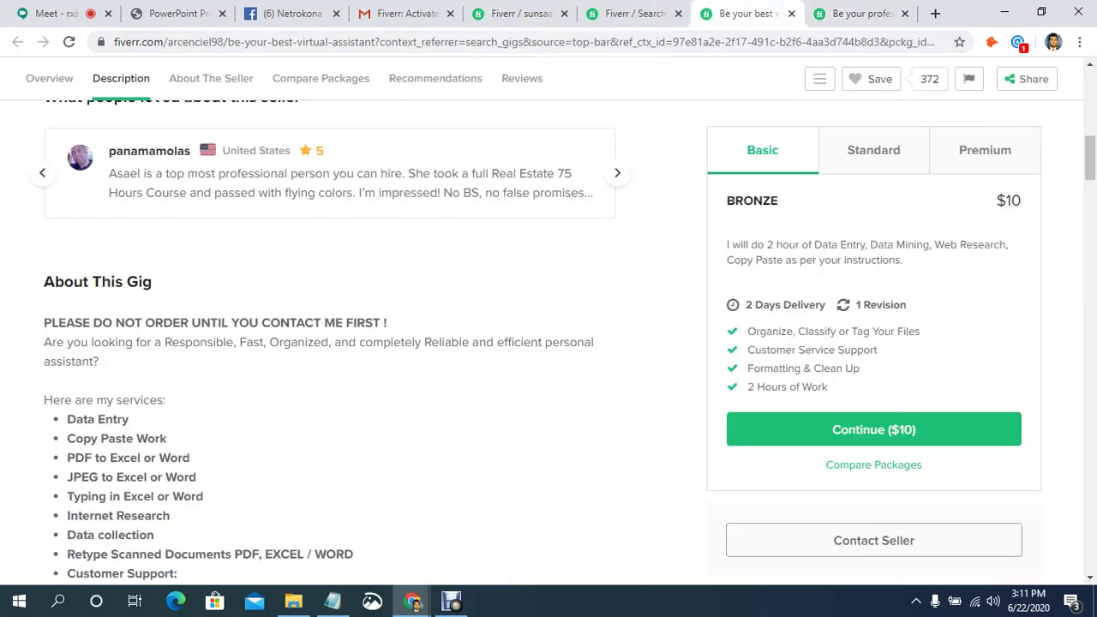
{"action": "left_click", "coordinate": [860, 14]}
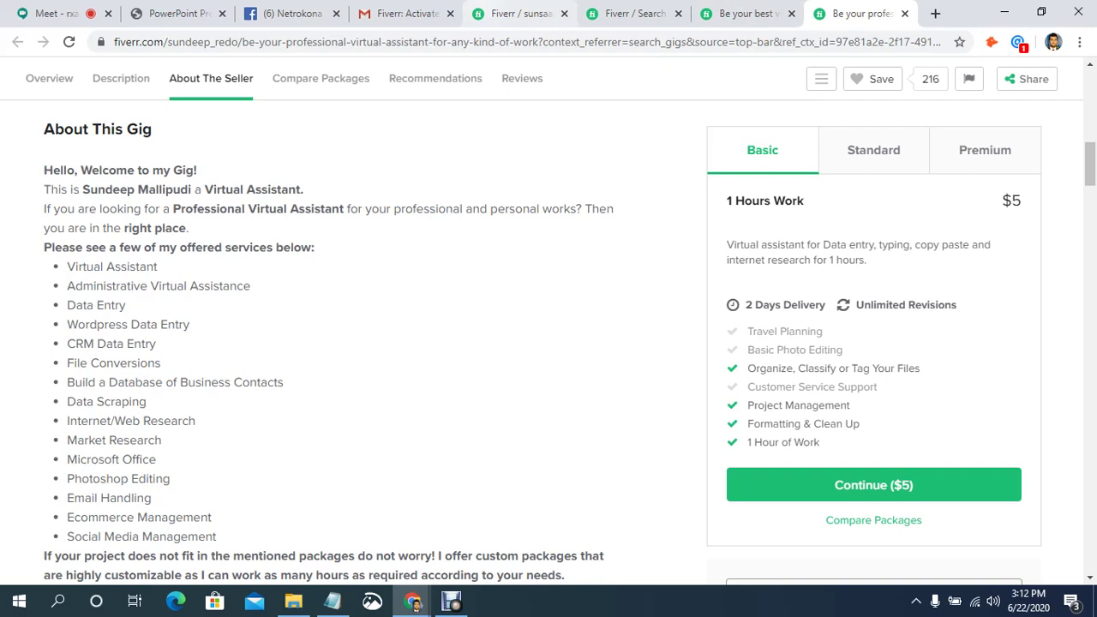
{"action": "left_click", "coordinate": [519, 14]}
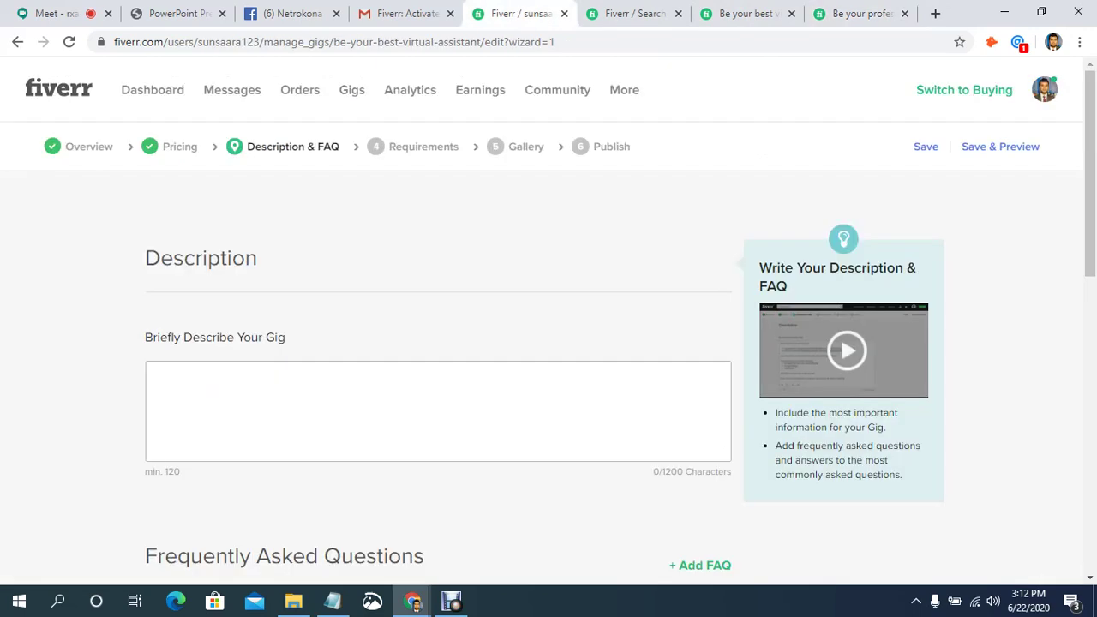
- Start the gig description with 'Hi welcome to my gig I am expert in Virtual Assistant'
{"action": "left_click", "coordinate": [152, 374]}
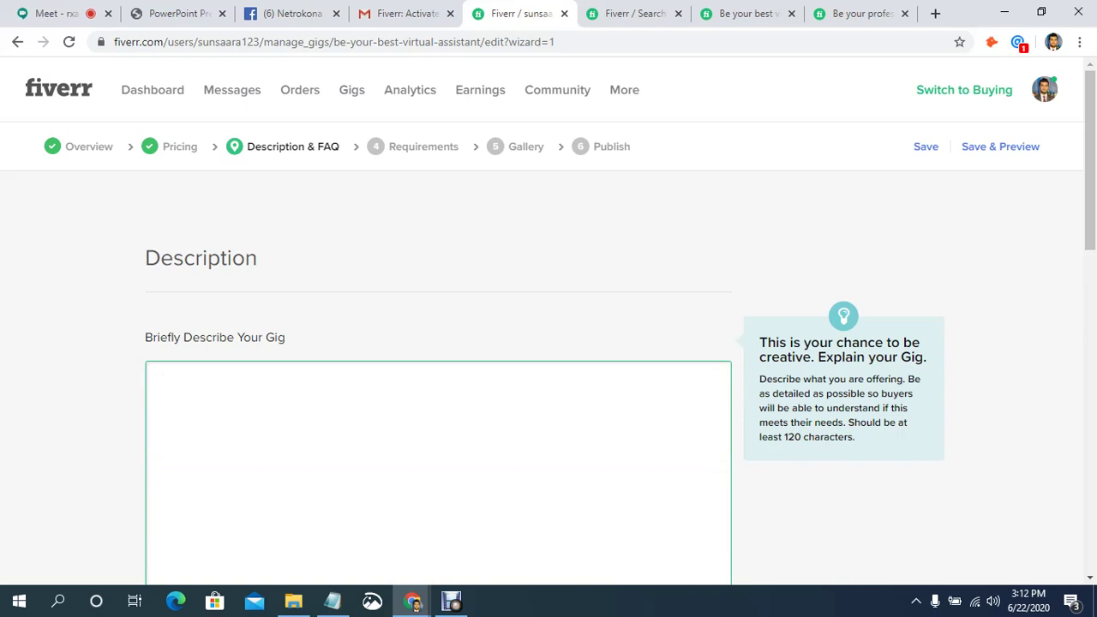
{"action": "type", "text": "Hi welcome"}
{"action": "type", "text": "to my gig."}
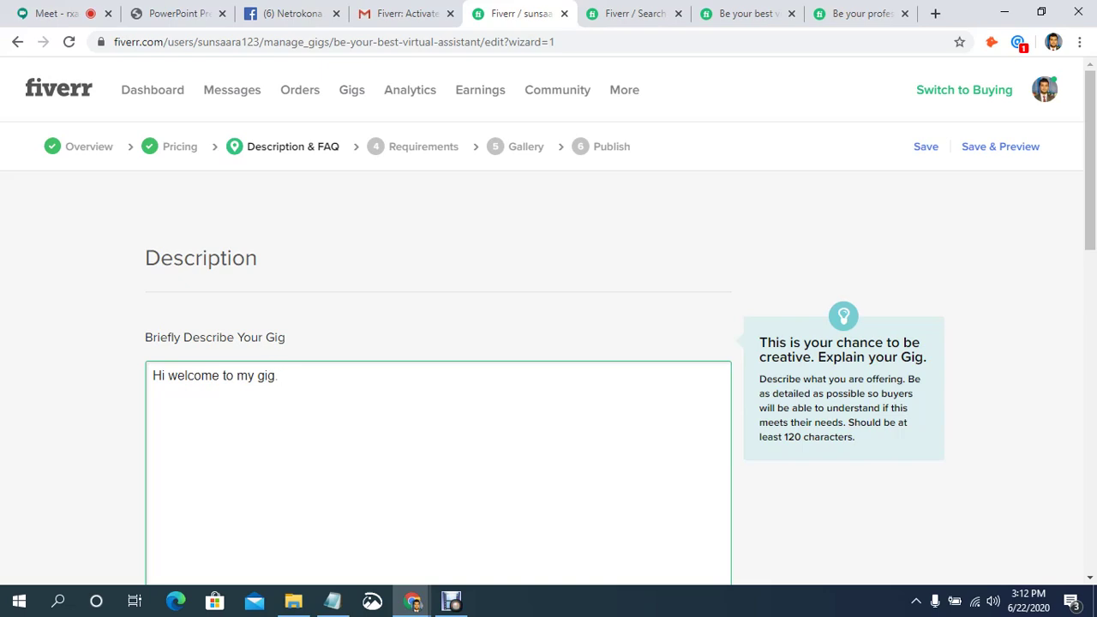
{"action": "type", "text": "I am"}
{"action": "type", "text": " e"}
{"action": "type", "text": "xc"}
{"action": "type", "text": "pert "}
{"action": "type", "text": "in "}
{"action": "type", "text": "Virtual"}
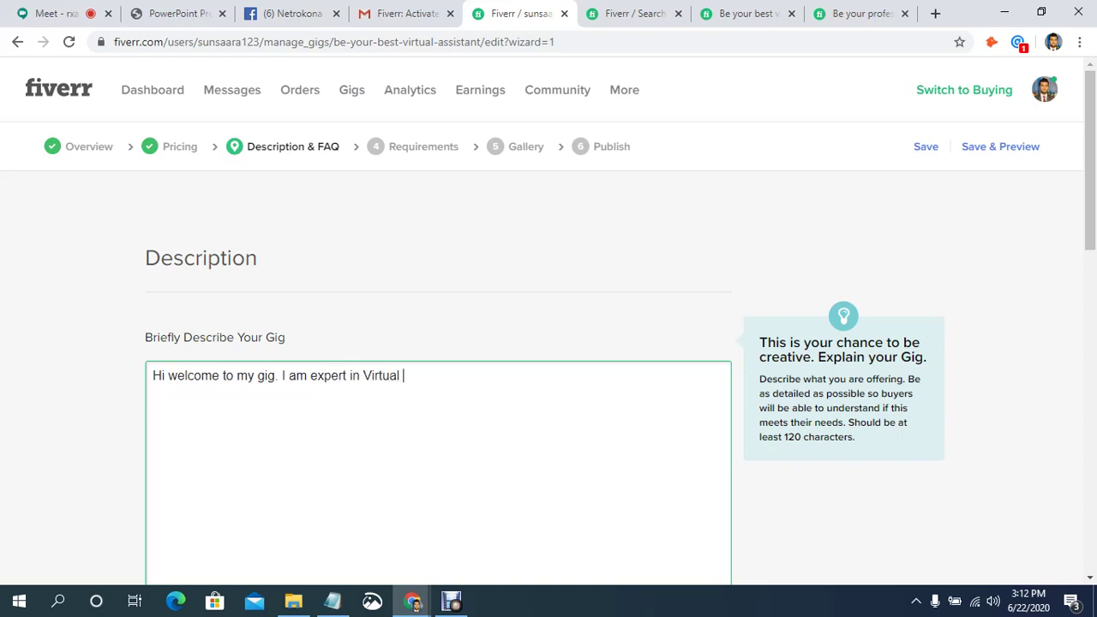
{"action": "type", "text": " Assitant"}
{"action": "key", "text": "BackSpace"}
{"action": "key", "text": "BackSpace"}
{"action": "key", "text": "BackSpace"}
{"action": "key", "text": "BackSpace"}
{"action": "key", "text": "BackSpace"}
- Add 'I have experience more than 4 years in Virtual Assistant' and begin 'If you are looking for a reliable virtual assistant…'
{"action": "type", "text": "stant . I have "}
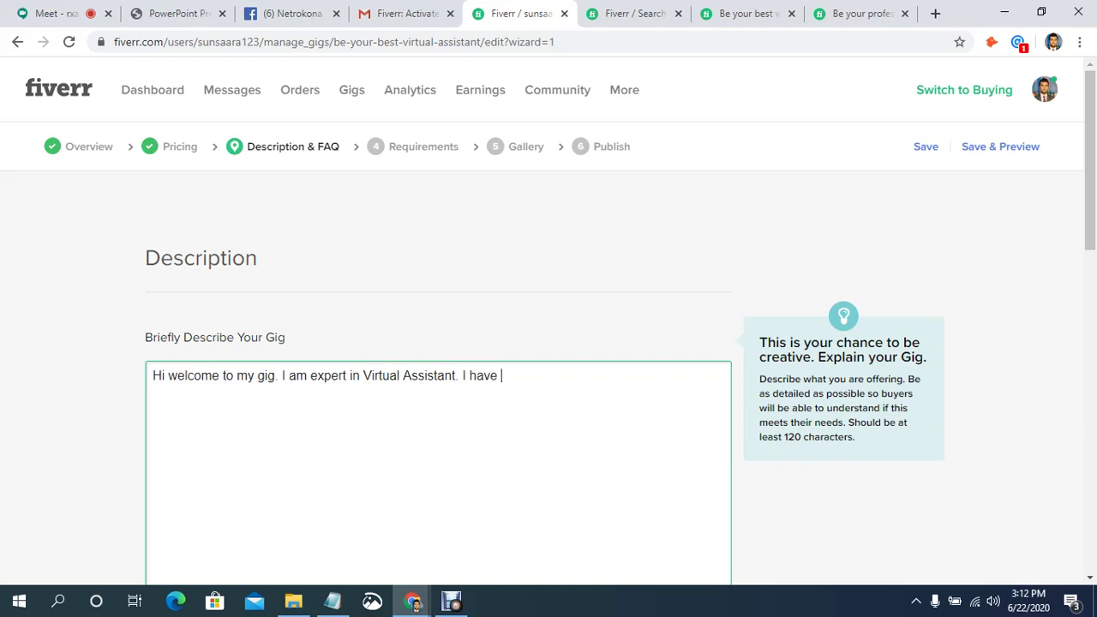
{"action": "type", "text": "experience more than4"}
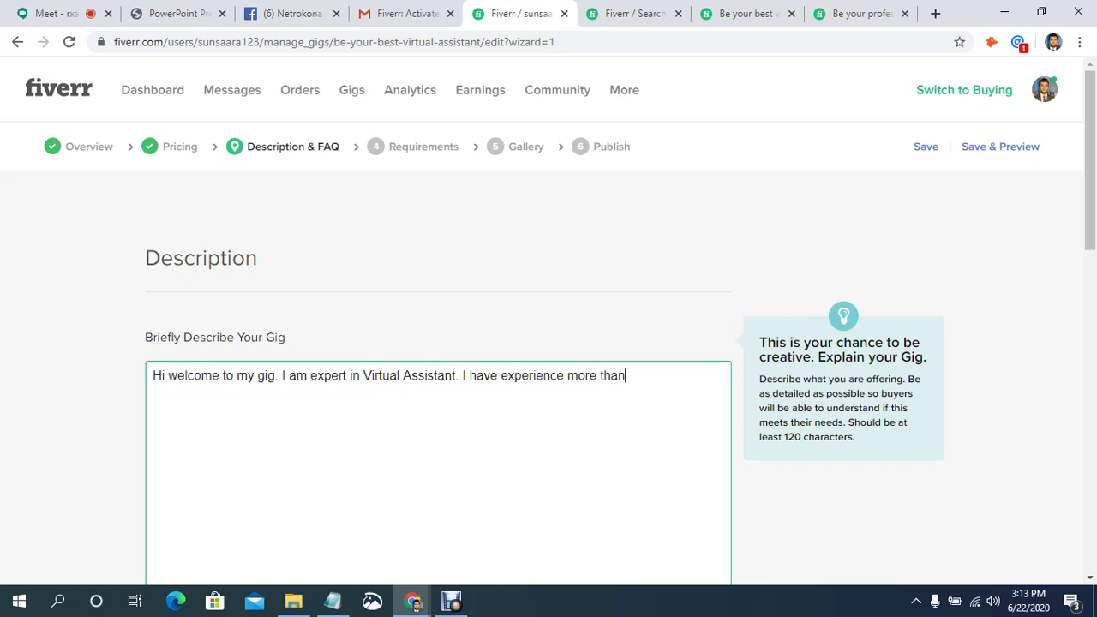
{"action": "key", "text": "BackSpace"}
{"action": "key", "text": "BackSpace"}
{"action": "type", "text": "4 yeas"}
{"action": "key", "text": "BackSpace"}
{"action": "key", "text": "BackSpace"}
{"action": "key", "text": "BackSpace"}
{"action": "type", "text": "ears in V"}
{"action": "key", "text": "BackSpace"}
{"action": "type", "text": "Virtual Assista"}
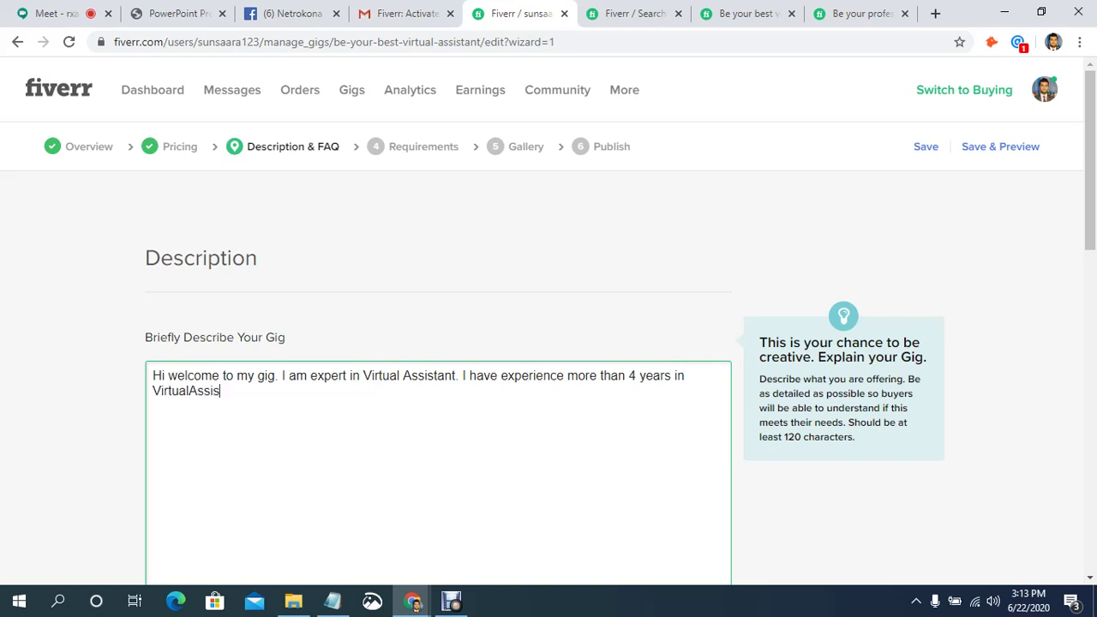
{"action": "type", "text": "nt. "}
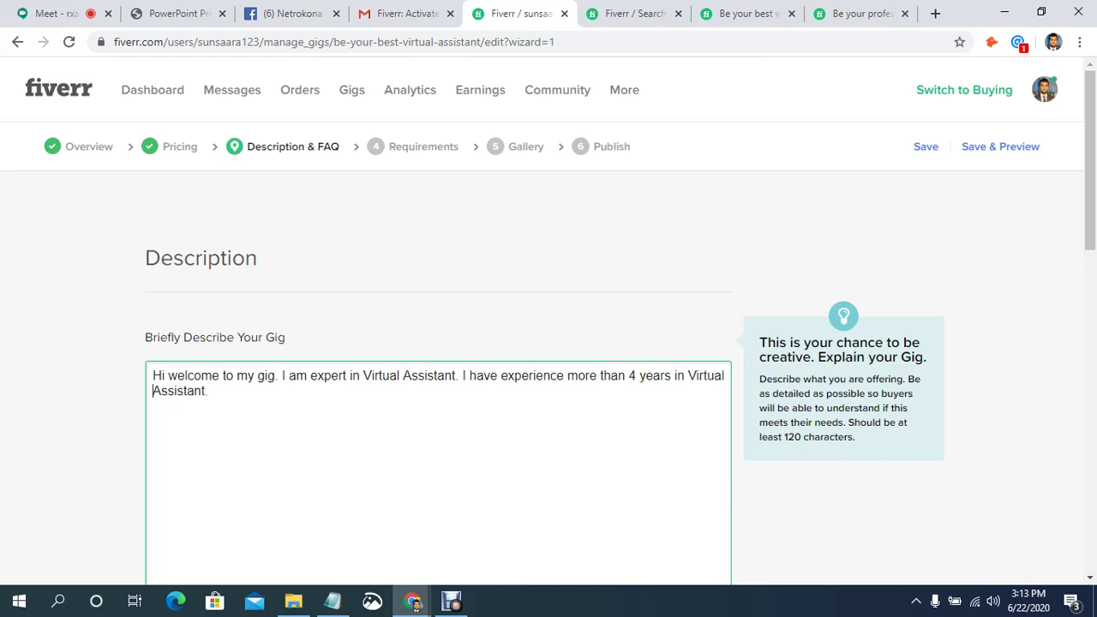
{"action": "type", "text": " I"}
{"action": "type", "text": "If you are looking "}
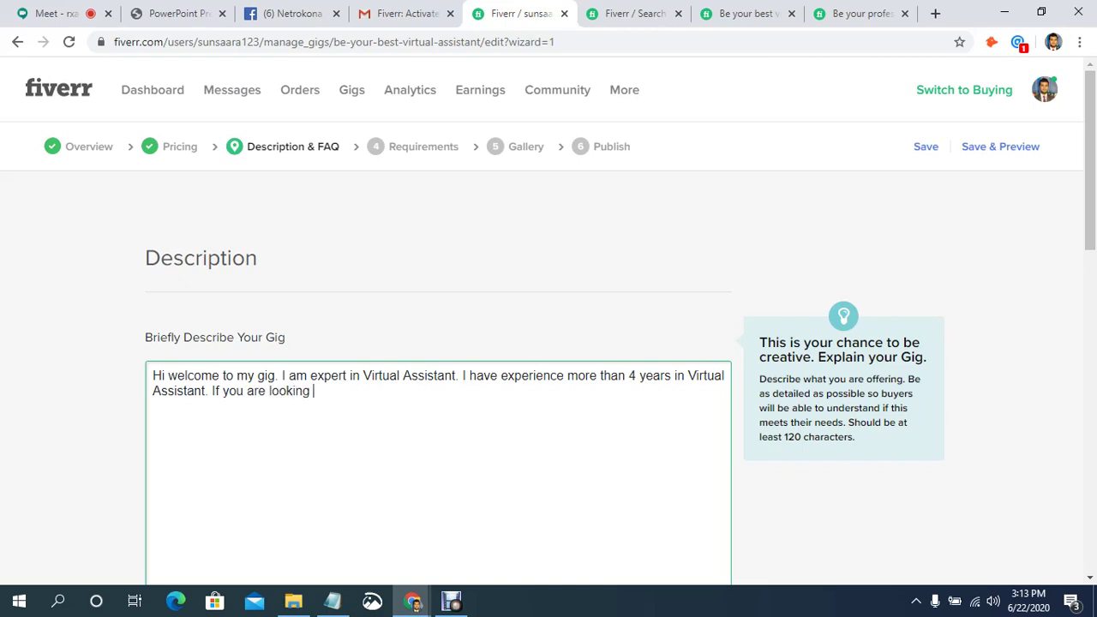
{"action": "type", "text": "for a reliable vir"}
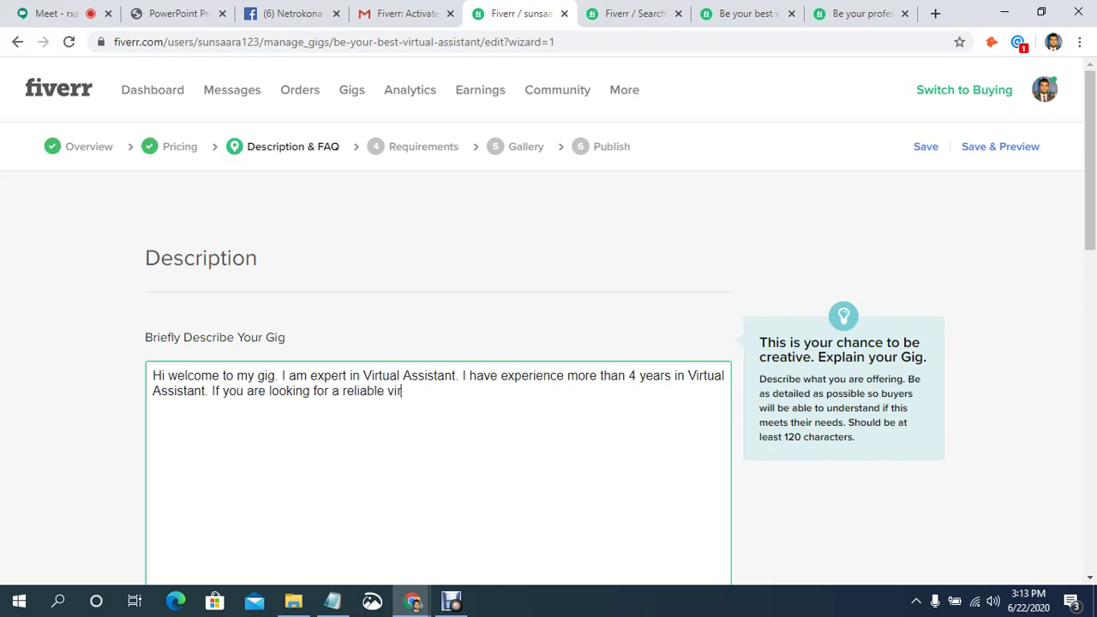
{"action": "type", "text": "tual assistant then you "}
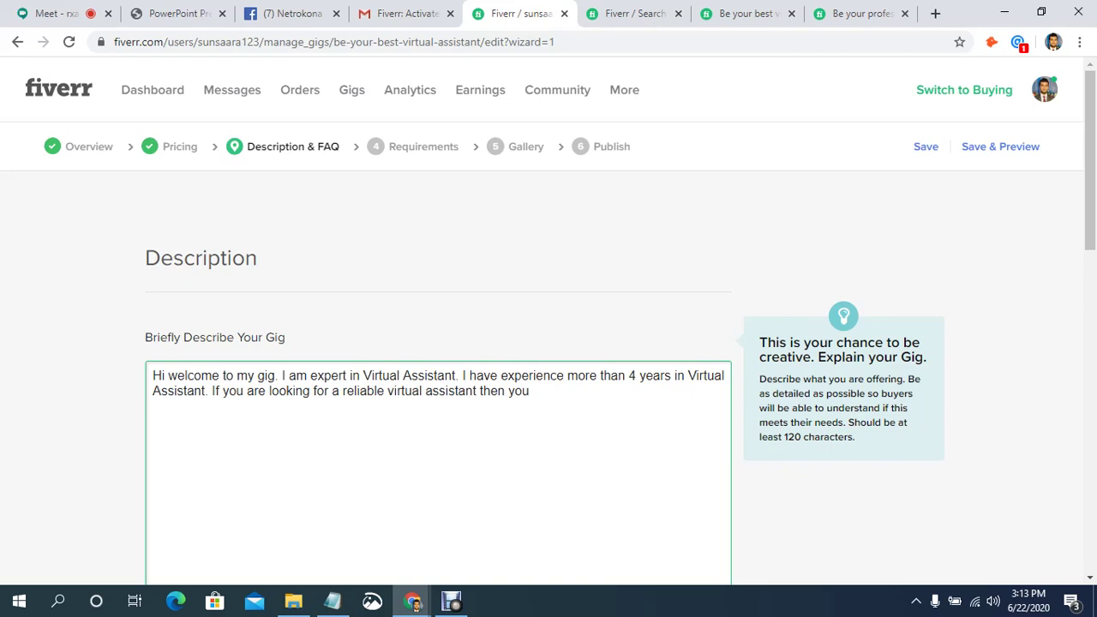
{"action": "type", "text": "come in right place. "}
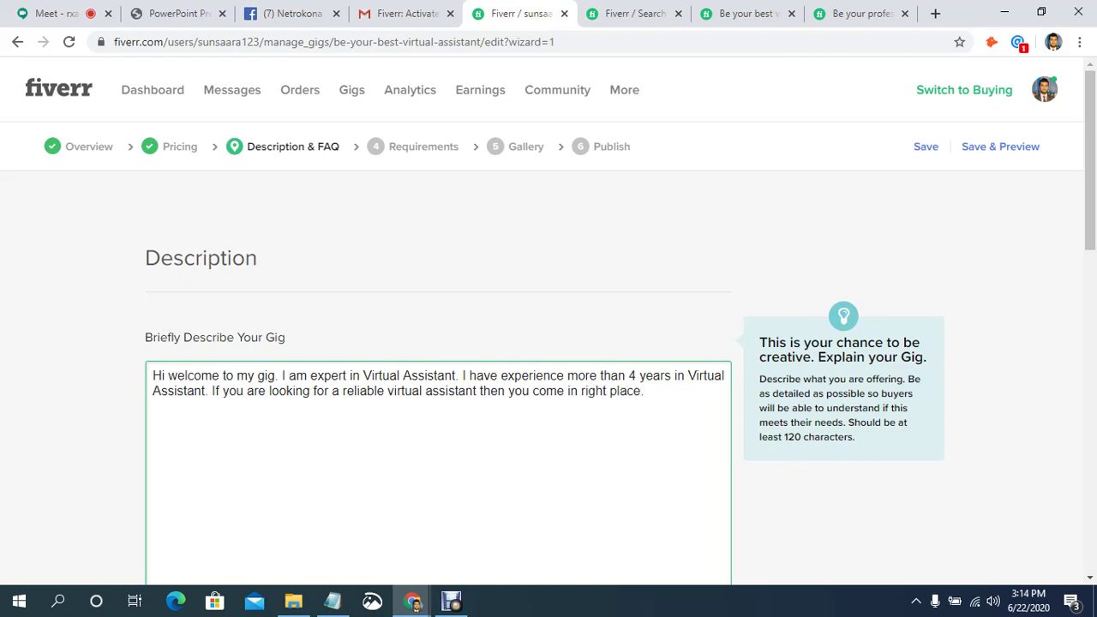
{"action": "type", "text": "I can assist you on"}
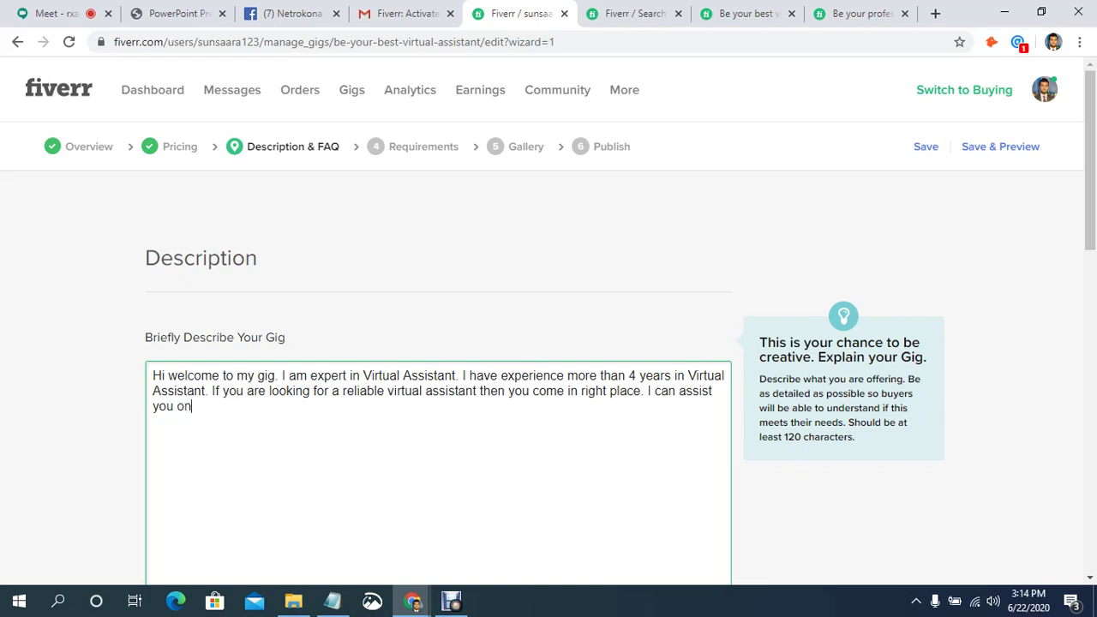
{"action": "type", "text": "line about any of "}
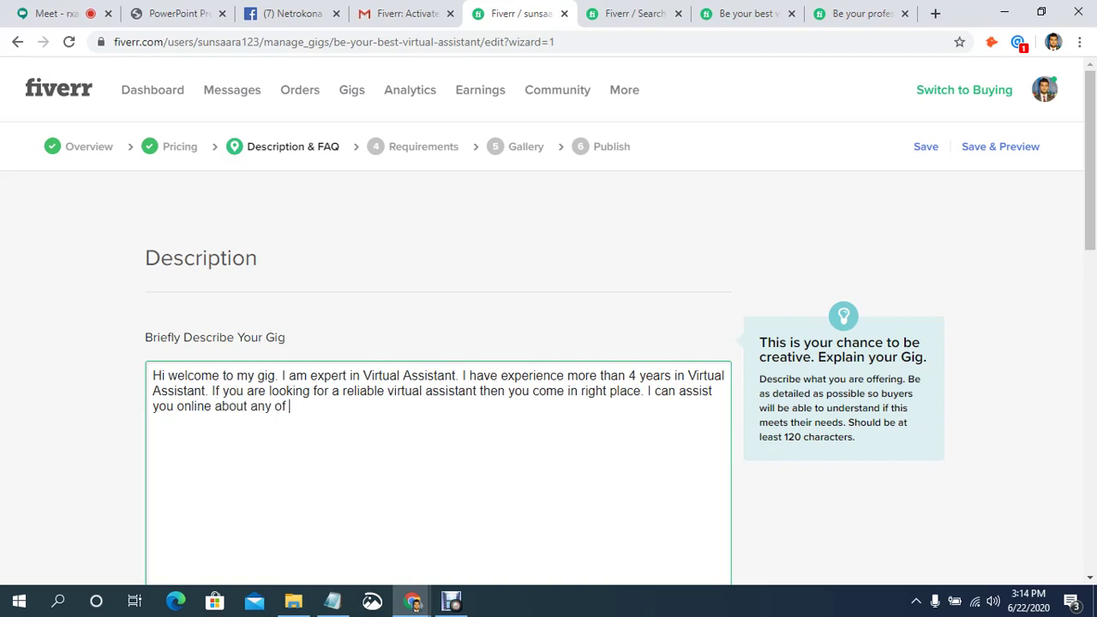
{"action": "type", "text": "your work. I"}
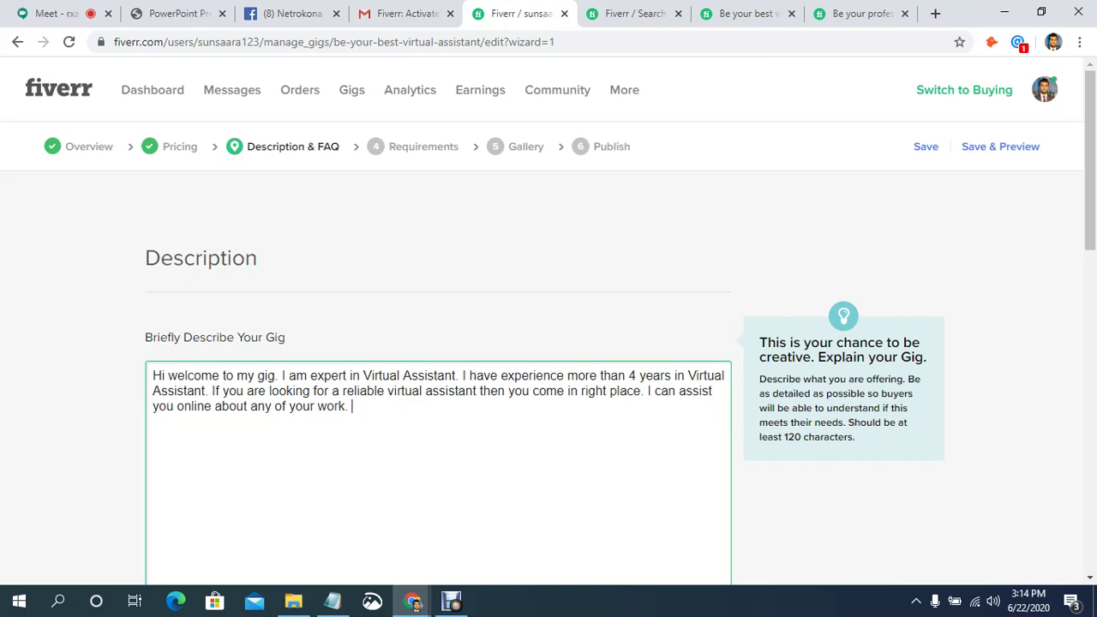
- After checking two competitor gigs, end the description with 'be your best virtual assistant'
{"action": "type", "text": "can"}
{"action": "key", "text": "ctrl+9"}
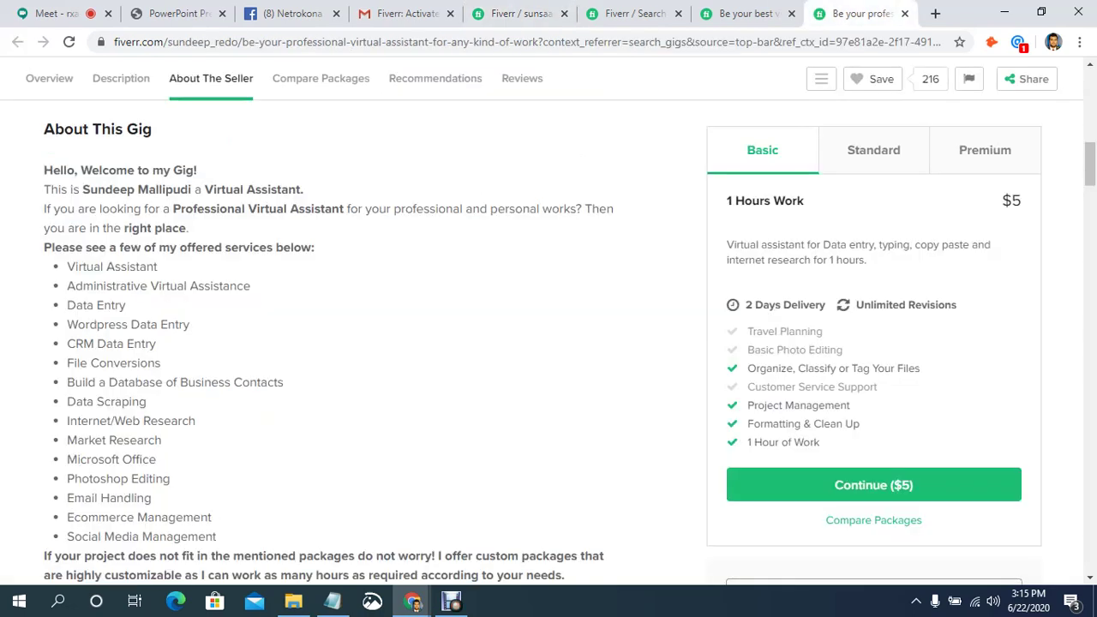
{"action": "key", "text": "ctrl+shift+Tab"}
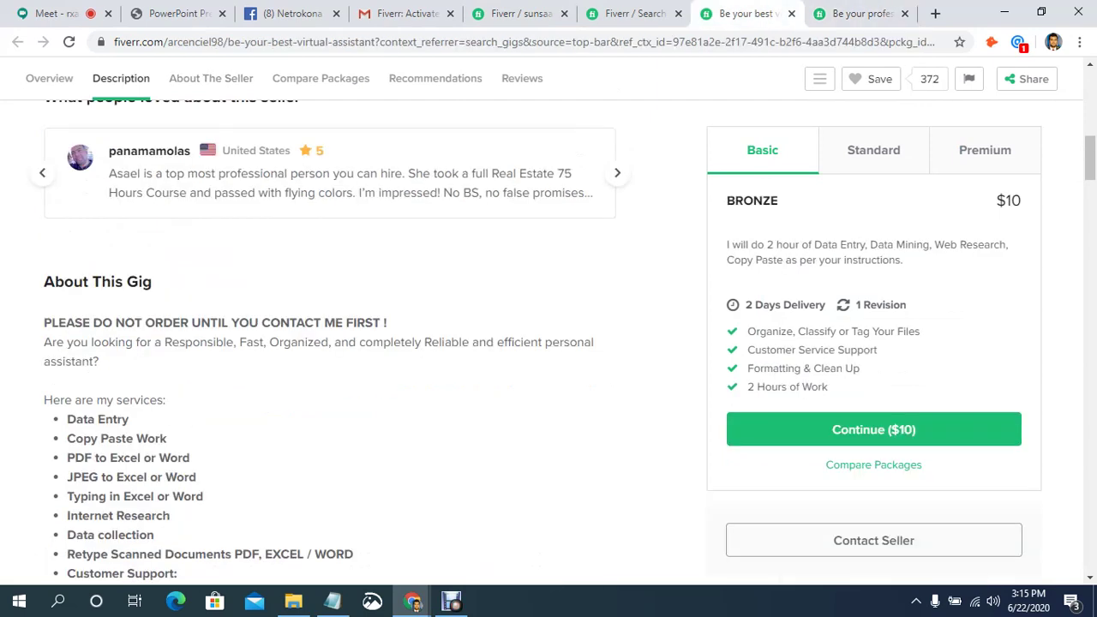
{"action": "left_click", "coordinate": [519, 14]}
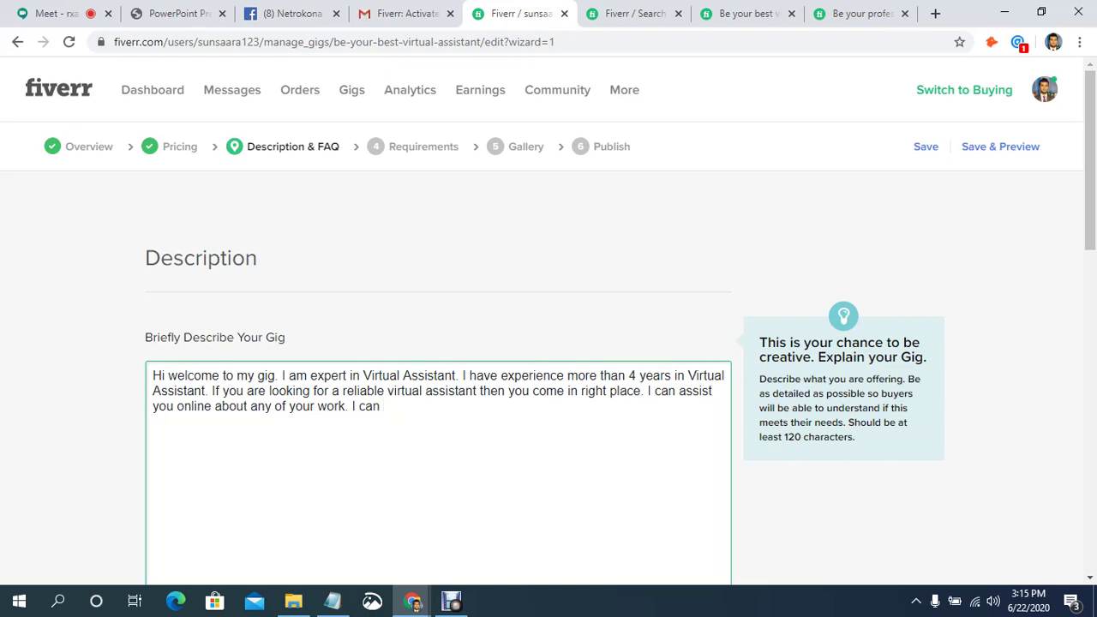
{"action": "type", "text": "be your best virtual assistant"}
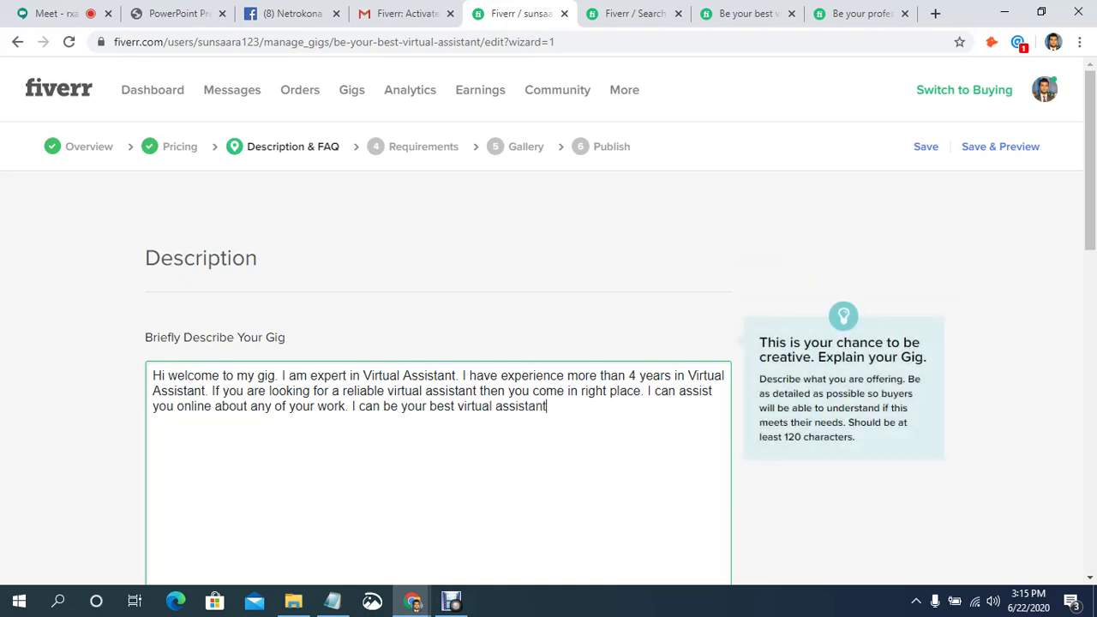
- Split the description into three paragraphs, breaking before 'If' and after the greeting
{"action": "left_click", "coordinate": [212, 391]}
{"action": "key", "text": "Return"}
{"action": "key", "text": "Return"}
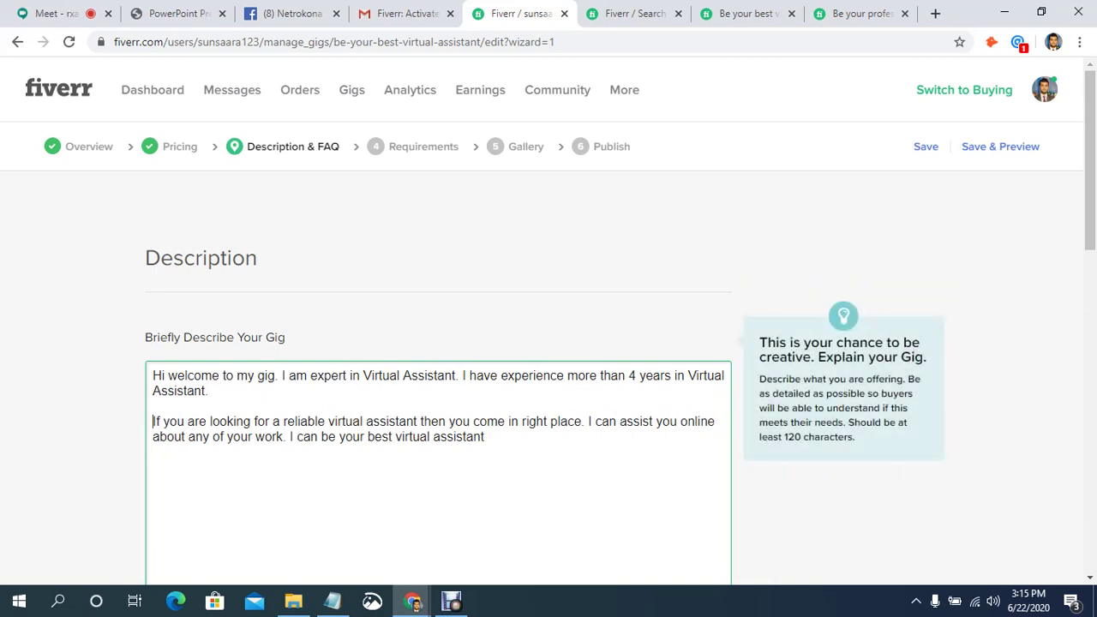
{"action": "left_click", "coordinate": [284, 376]}
{"action": "key", "text": "Return"}
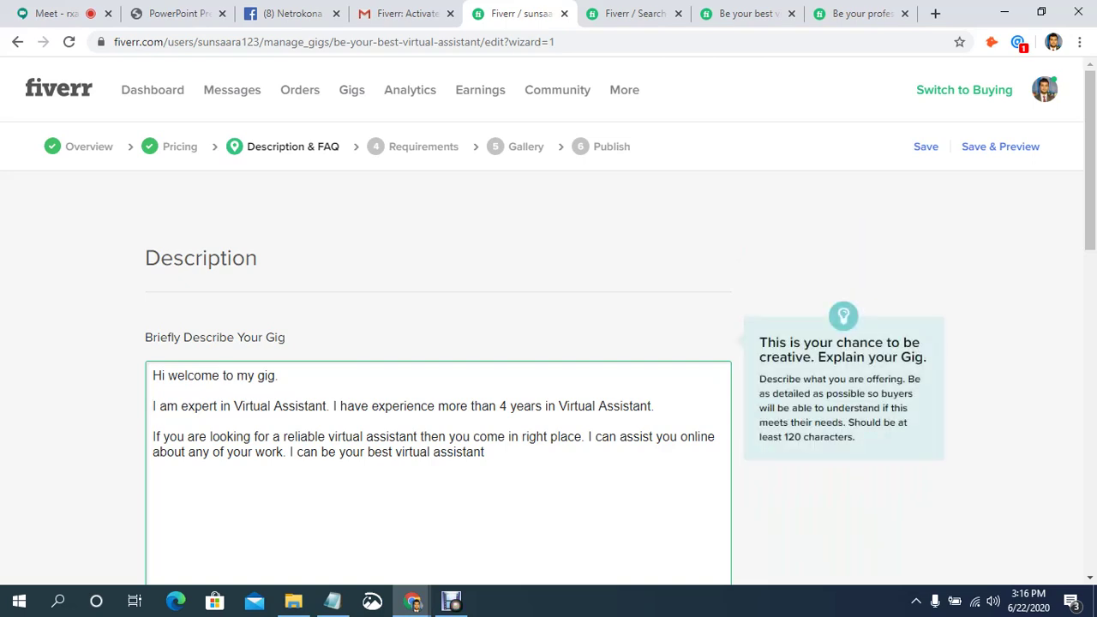
{"action": "scroll", "coordinate": [549, 325], "scroll_direction": "down", "scroll_amount": 2}
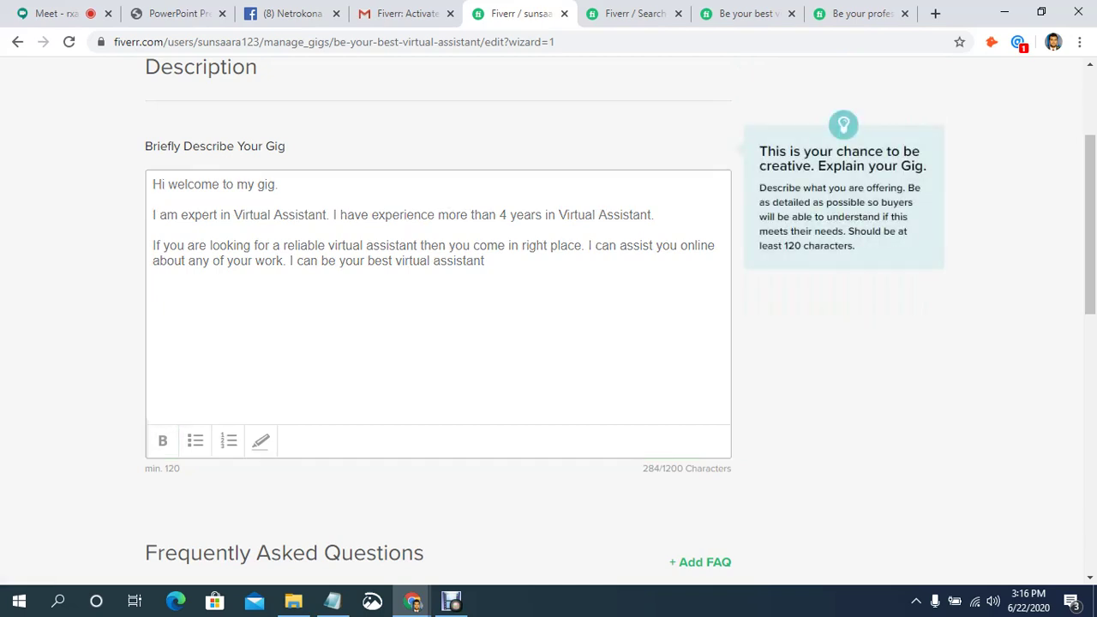
- Make the 'If you are looking…' sentence bold with yellow highlighting
{"action": "left_click", "coordinate": [152, 245]}
{"action": "left_click_drag", "start_coordinate": [153, 245], "coordinate": [582, 246]}
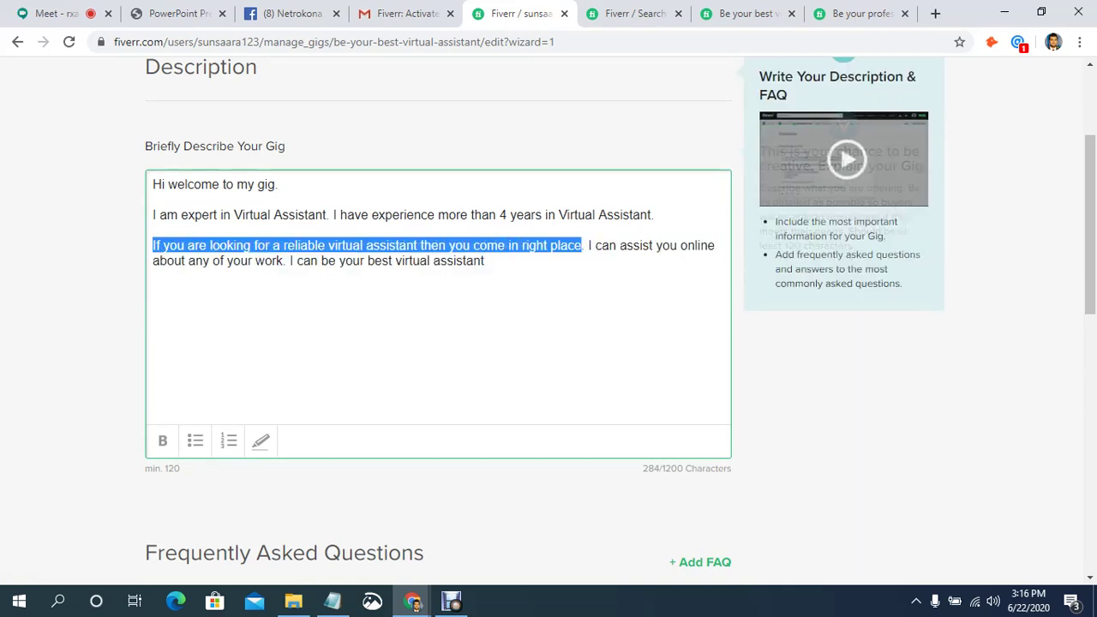
{"action": "left_click", "coordinate": [162, 440]}
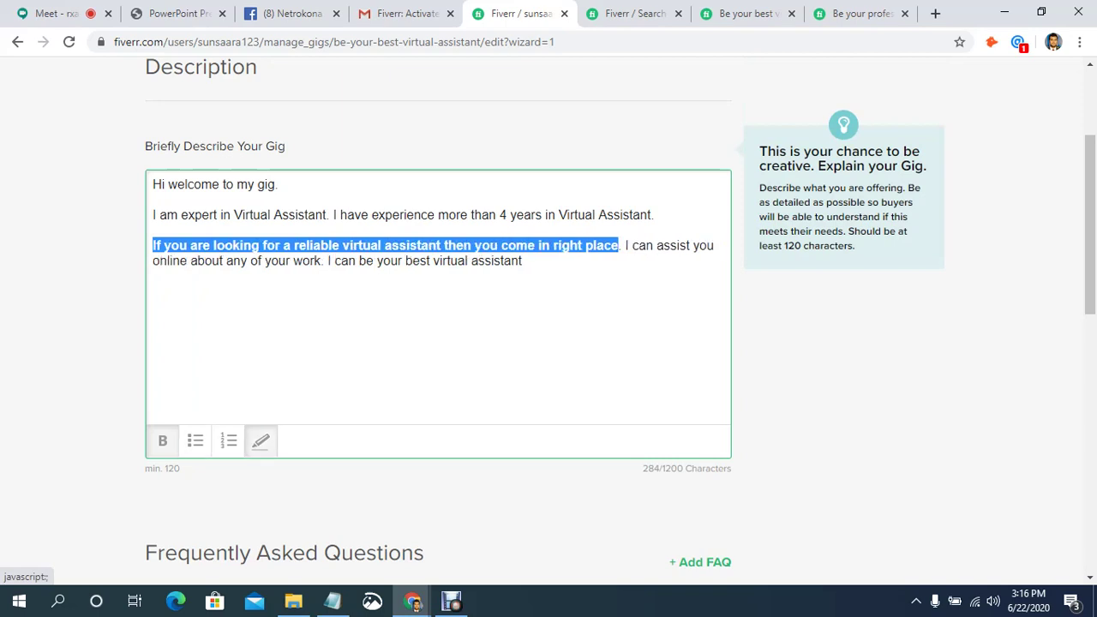
{"action": "left_click", "coordinate": [261, 441]}
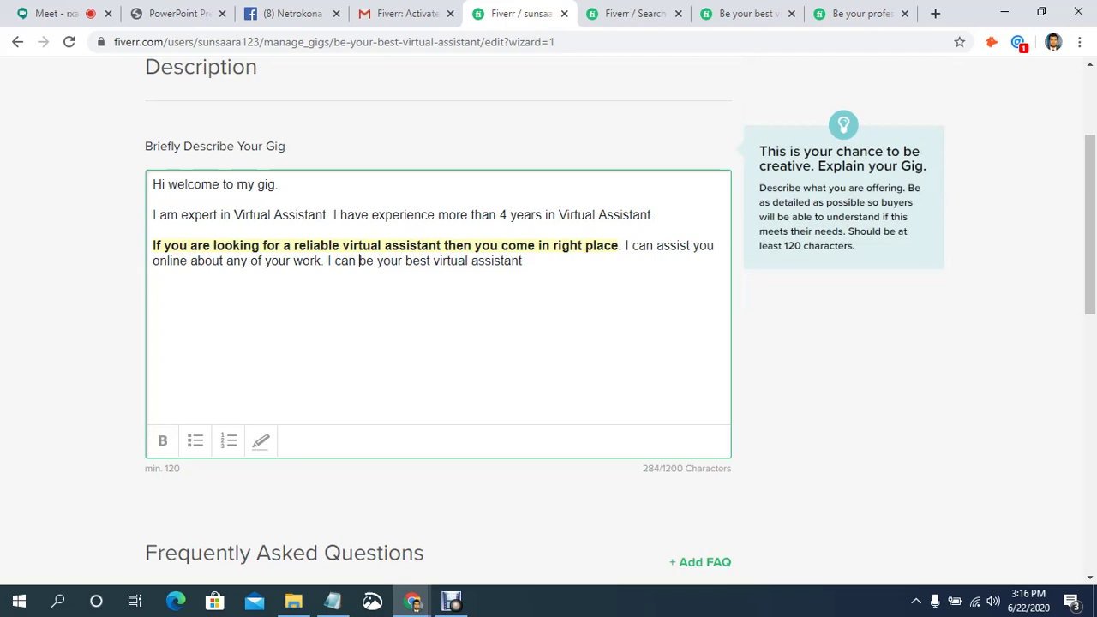
- End the description with a period and a new line, then view the 'virtual assistant' search results
{"action": "type", "text": "."}
{"action": "key", "text": "Return"}
{"action": "key", "text": "Return"}
{"action": "key", "text": "ctrl+Tab"}
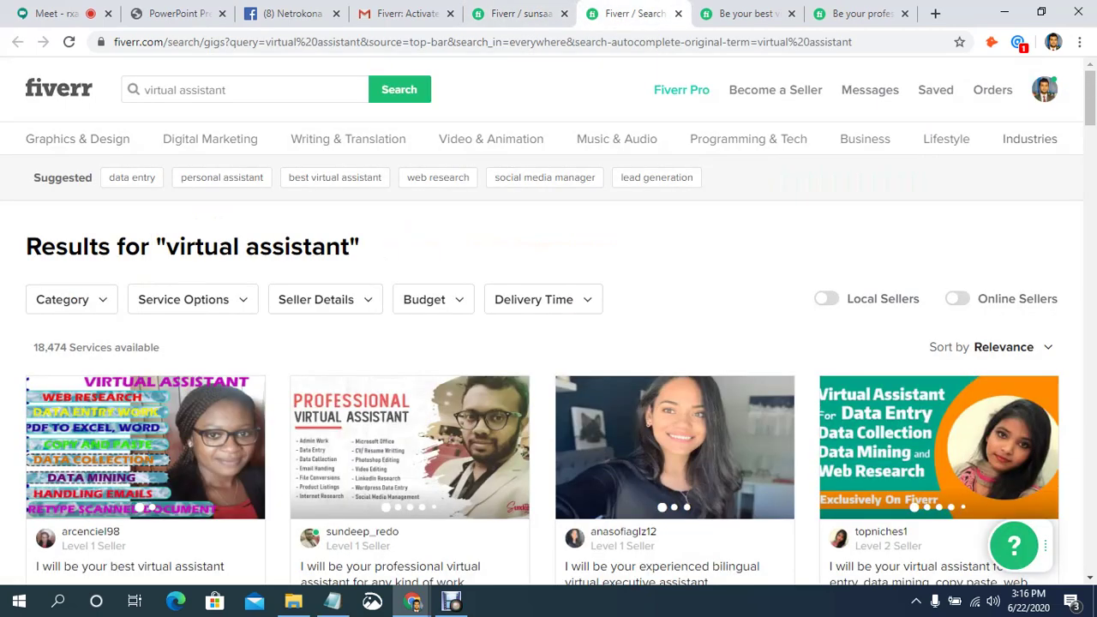
{"action": "scroll", "coordinate": [390, 274], "scroll_direction": "down", "scroll_amount": 4}
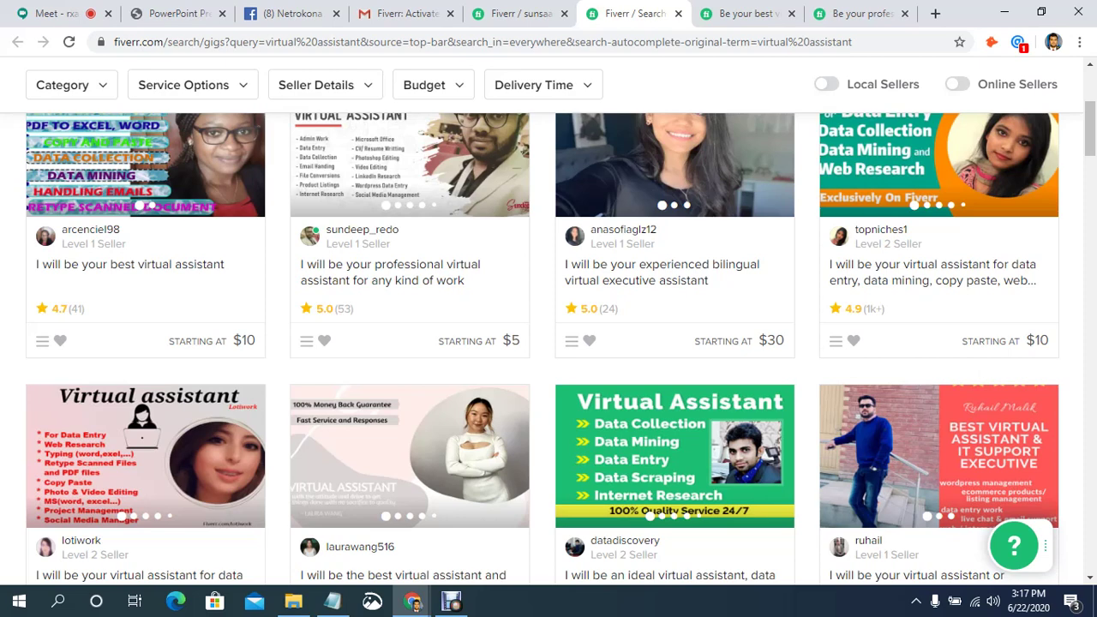
{"action": "key", "text": "ctrl+shift+Tab"}
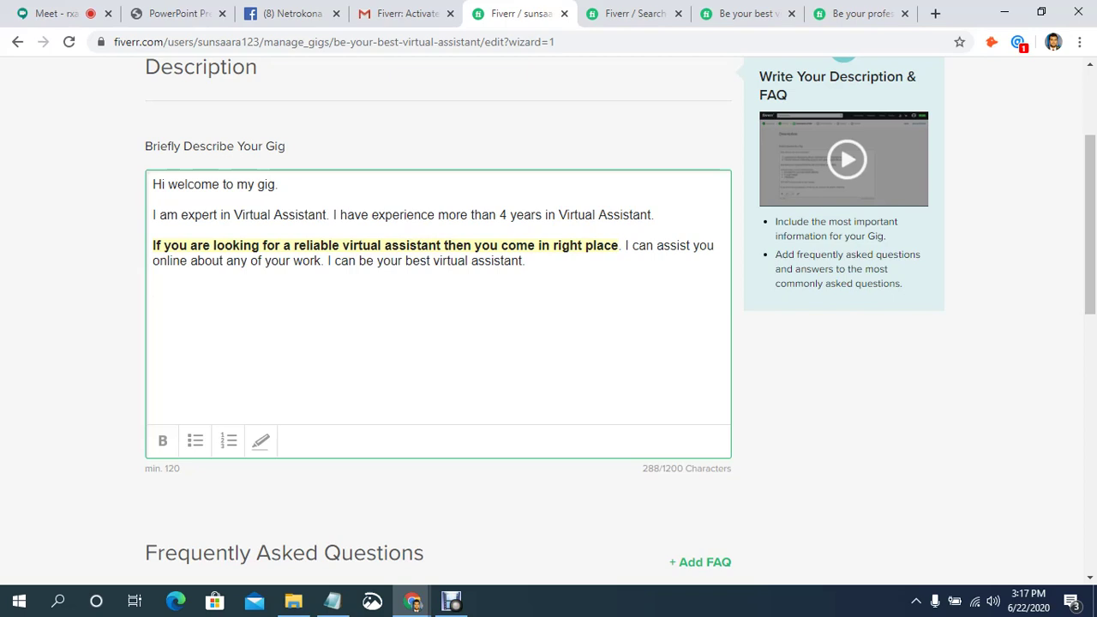
{"action": "key", "text": "ctrl+1"}
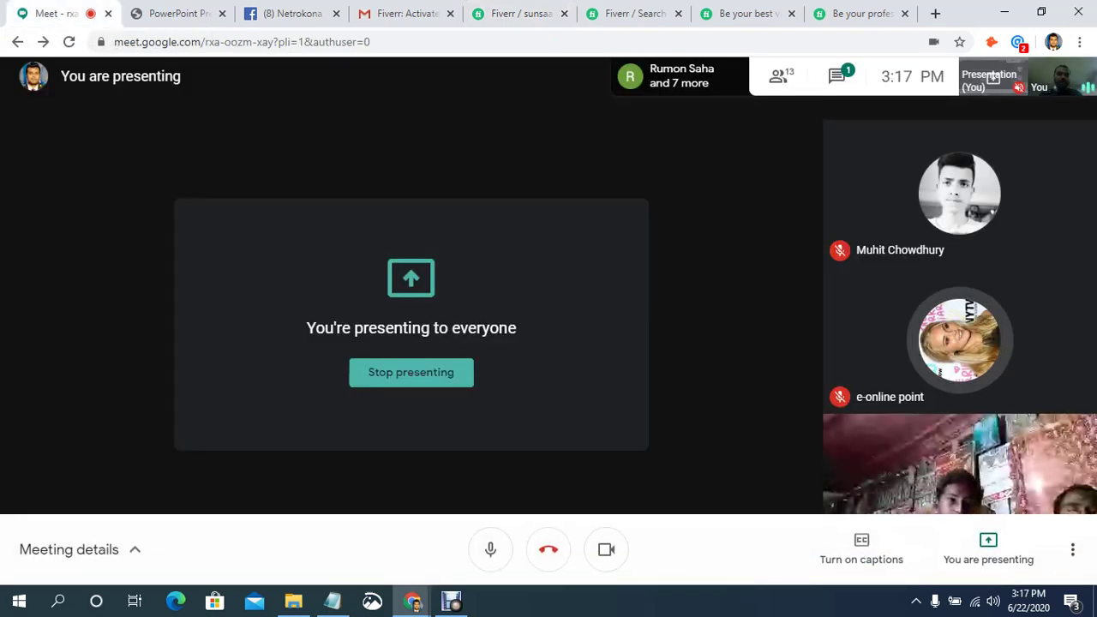
{"action": "left_click", "coordinate": [779, 77]}
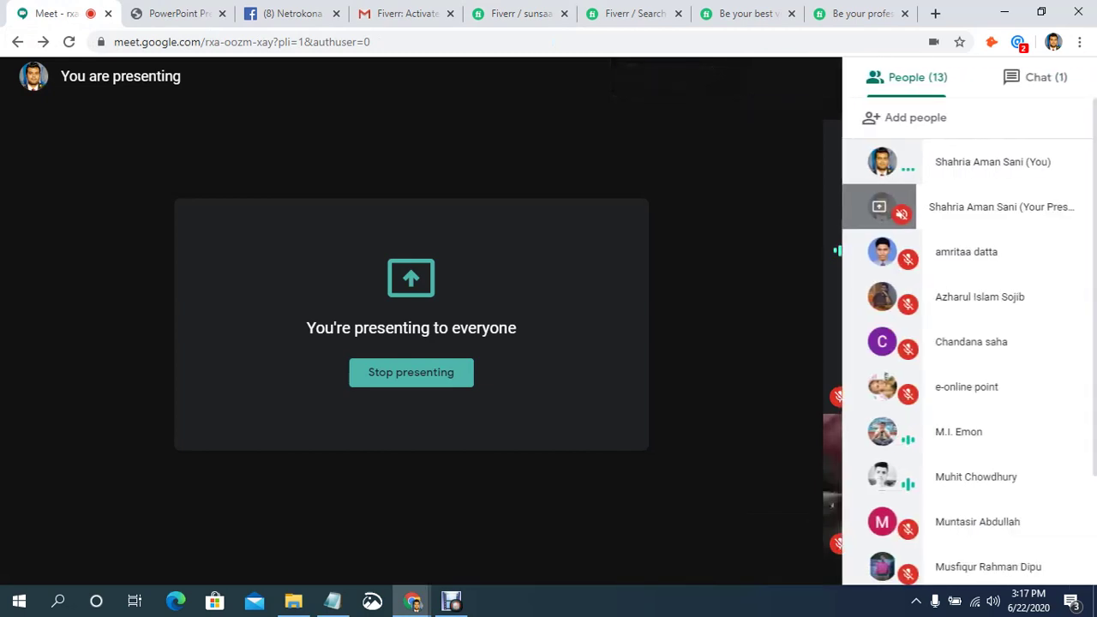
{"action": "scroll", "coordinate": [969, 343], "scroll_direction": "down", "scroll_amount": 2}
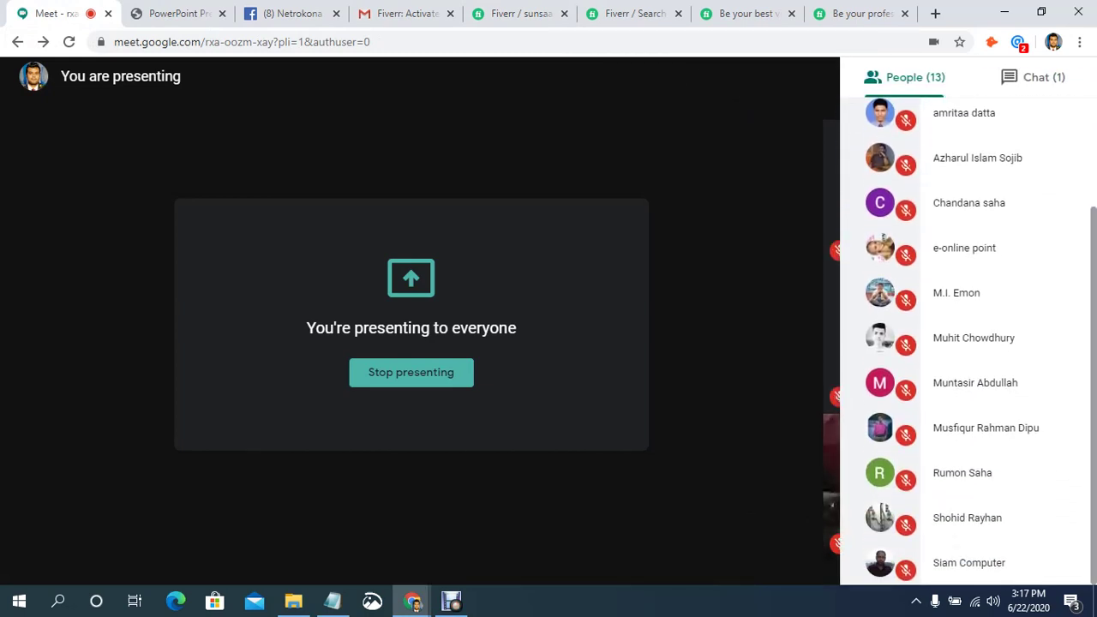
{"action": "scroll", "coordinate": [969, 343], "scroll_direction": "up", "scroll_amount": 3}
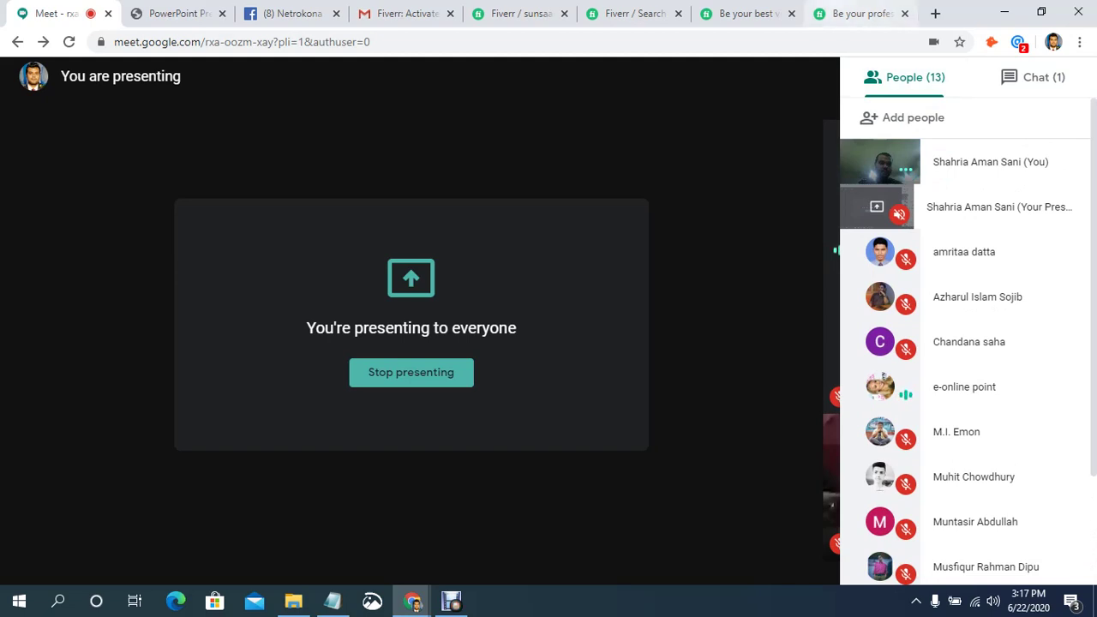
{"action": "key", "text": "ctrl+9"}
{"action": "key", "text": "ctrl+5"}
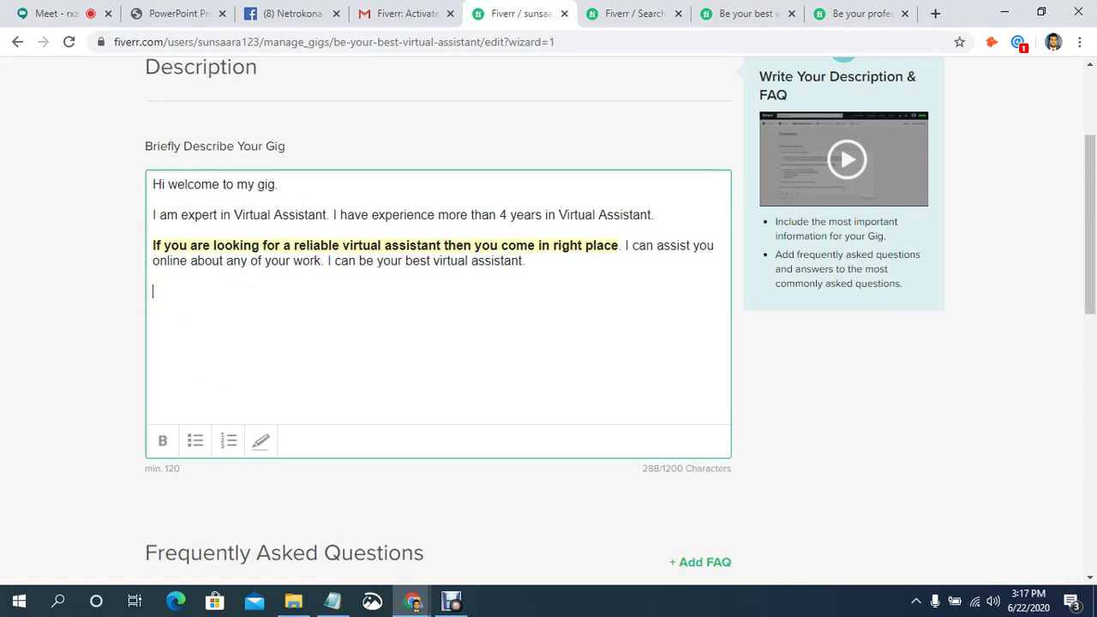
- Add a bold 'My Services:' heading on its own line below the paragraphs
{"action": "type", "text": "My Services"}
{"action": "mouse_move", "coordinate": [514, 14]}
{"action": "left_mouse_down"}
{"action": "mouse_move", "coordinate": [373, 14]}
{"action": "mouse_move", "coordinate": [347, 120]}
{"action": "mouse_move", "coordinate": [390, 14]}
{"action": "mouse_move", "coordinate": [501, 14]}
{"action": "left_mouse_up"}
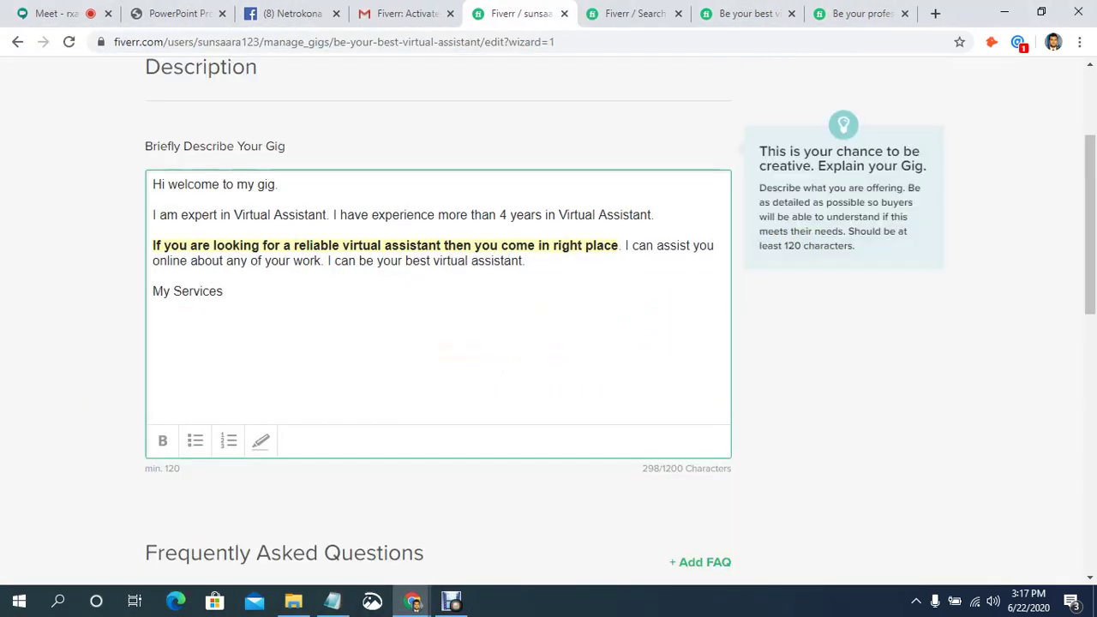
{"action": "type", "text": ":"}
{"action": "key", "text": "shift+Home"}
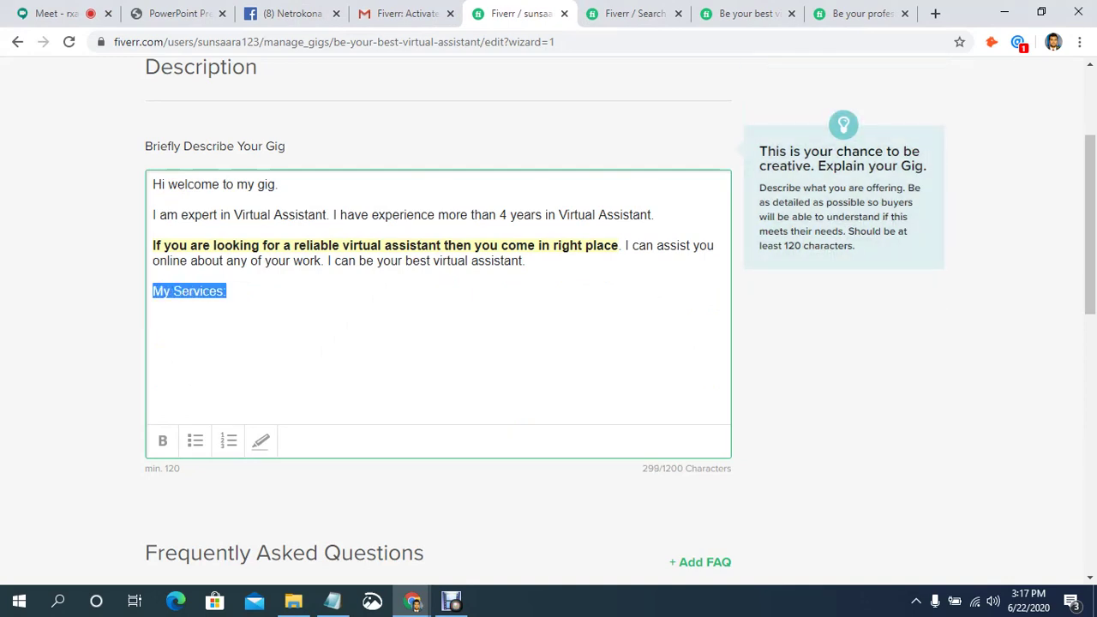
{"action": "left_click", "coordinate": [162, 440]}
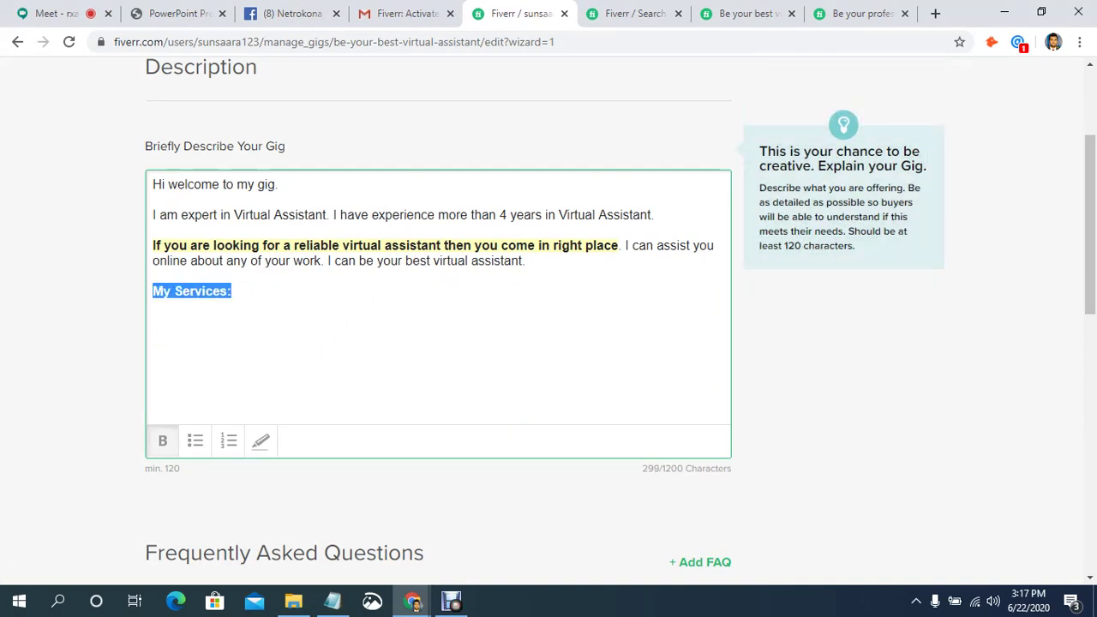
{"action": "key", "text": "Right"}
{"action": "key", "text": "Return"}
{"action": "key", "text": "Return"}
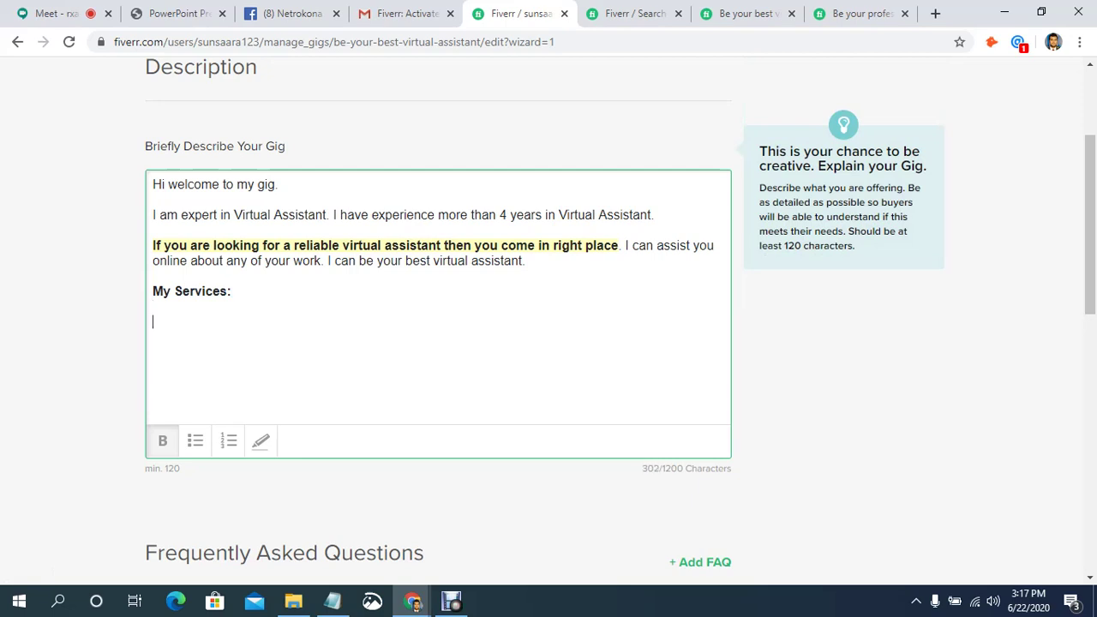
- Clean up the line under 'My Services:', removing the bullet and stray text, leaving one empty line
{"action": "left_click", "coordinate": [195, 441]}
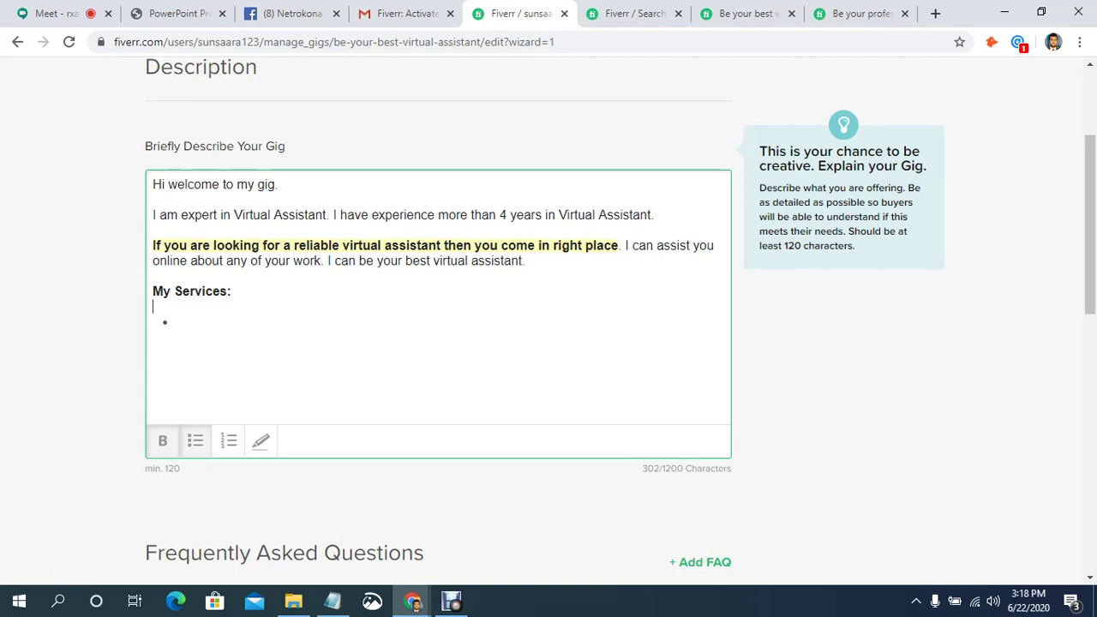
{"action": "key", "text": "BackSpace"}
{"action": "type", "text": "N"}
{"action": "key", "text": "BackSpace"}
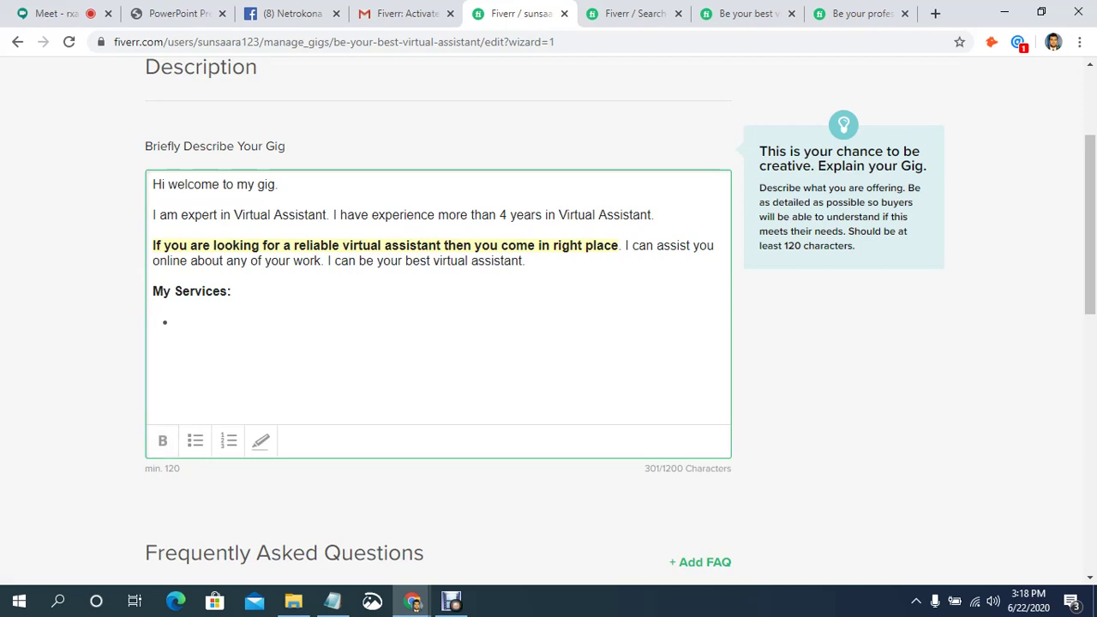
{"action": "key", "text": "BackSpace"}
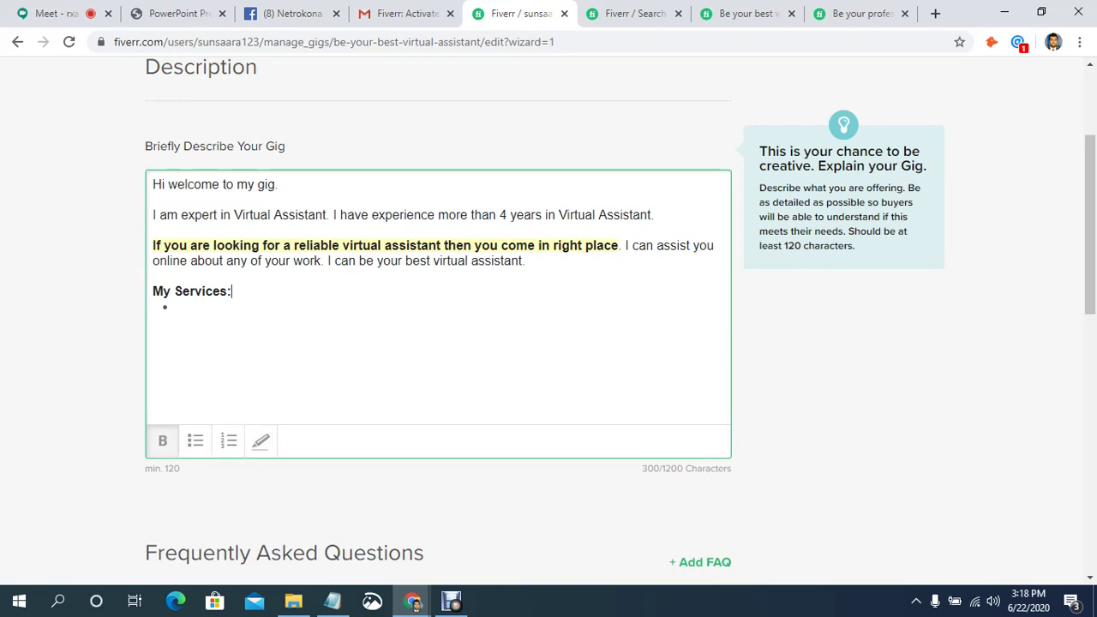
{"action": "type", "text": ":"}
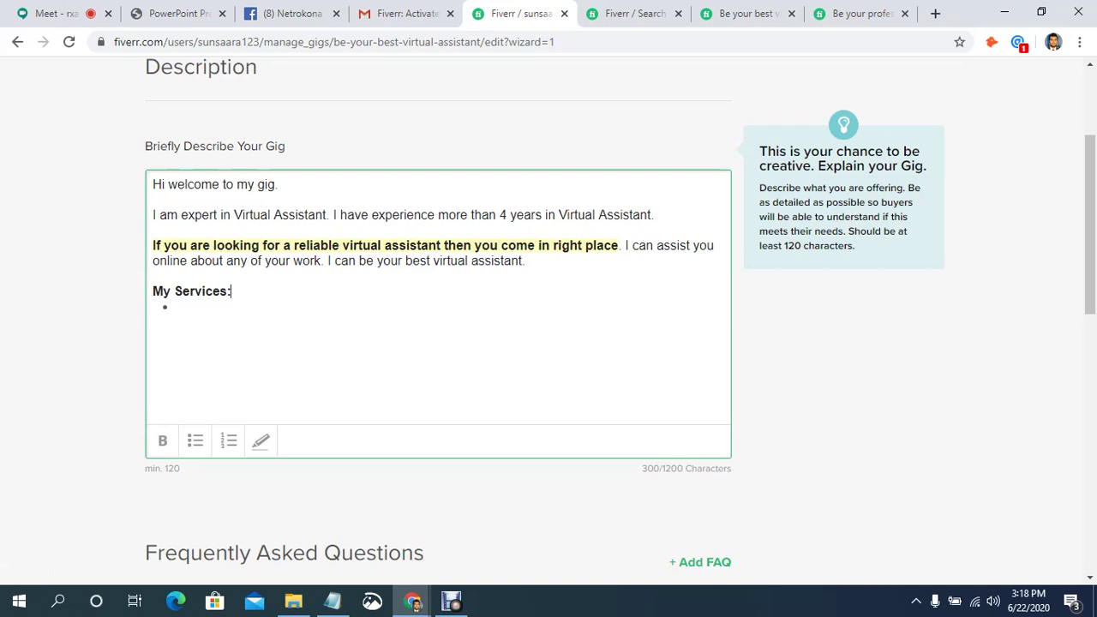
{"action": "key", "text": "Return"}
{"action": "key", "text": "Return"}
{"action": "key", "text": "Return"}
{"action": "key", "text": "Return"}
{"action": "key", "text": "Return"}
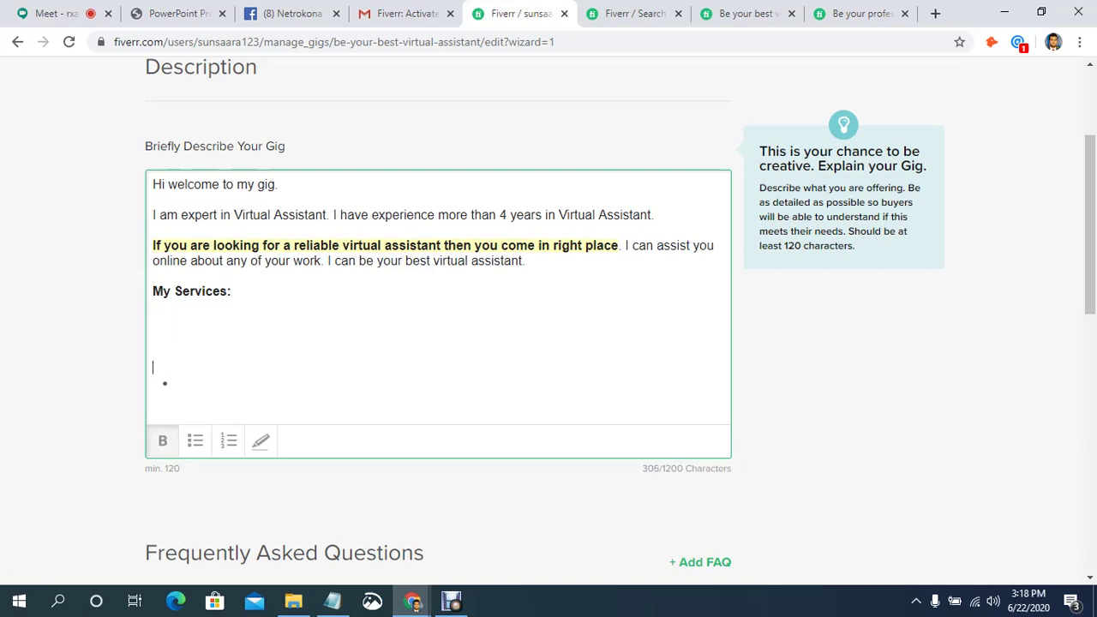
{"action": "key", "text": "BackSpace"}
{"action": "key", "text": "BackSpace"}
{"action": "key", "text": "BackSpace"}
{"action": "key", "text": "BackSpace"}
{"action": "key", "text": "ctrl+a"}
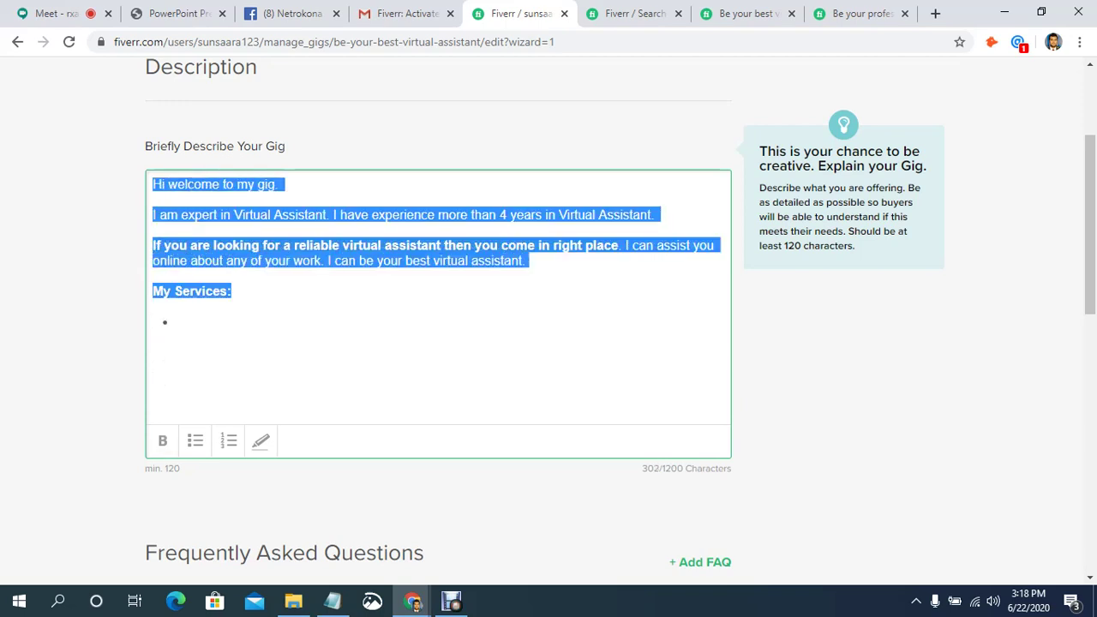
{"action": "key", "text": "BackSpace"}
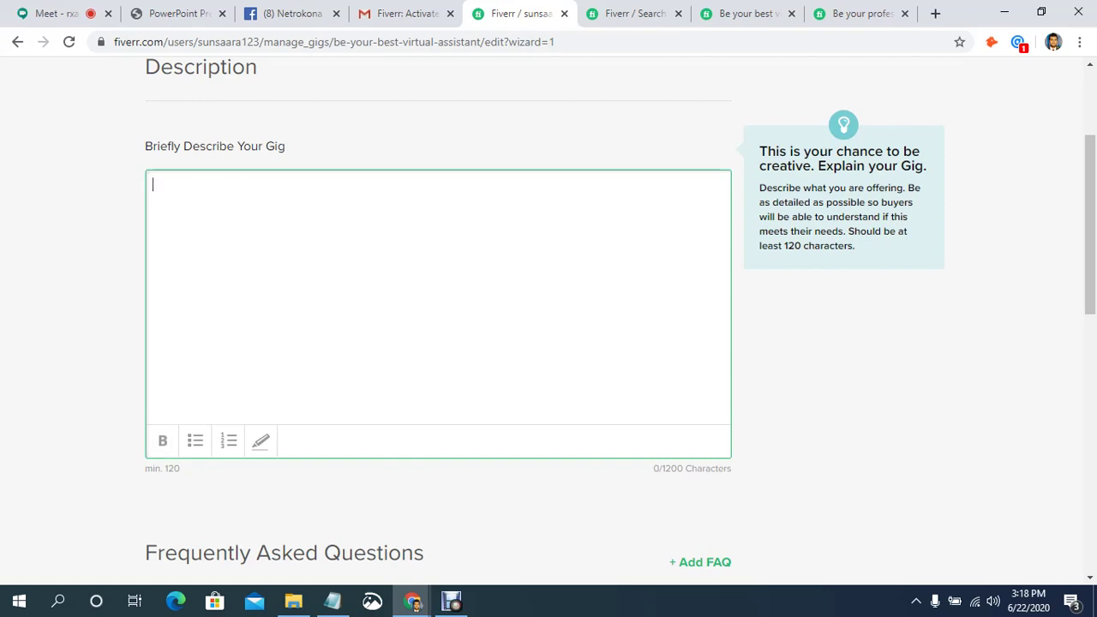
{"action": "key", "text": "ctrl+v"}
{"action": "key", "text": "Return"}
{"action": "key", "text": "Return"}
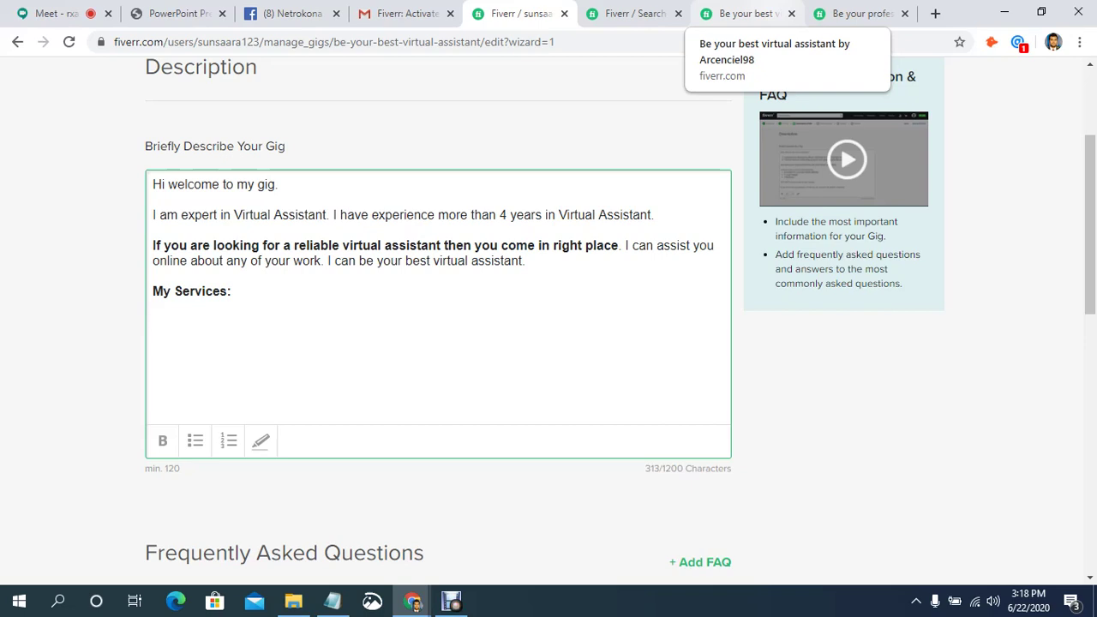
{"action": "left_click", "coordinate": [741, 13]}
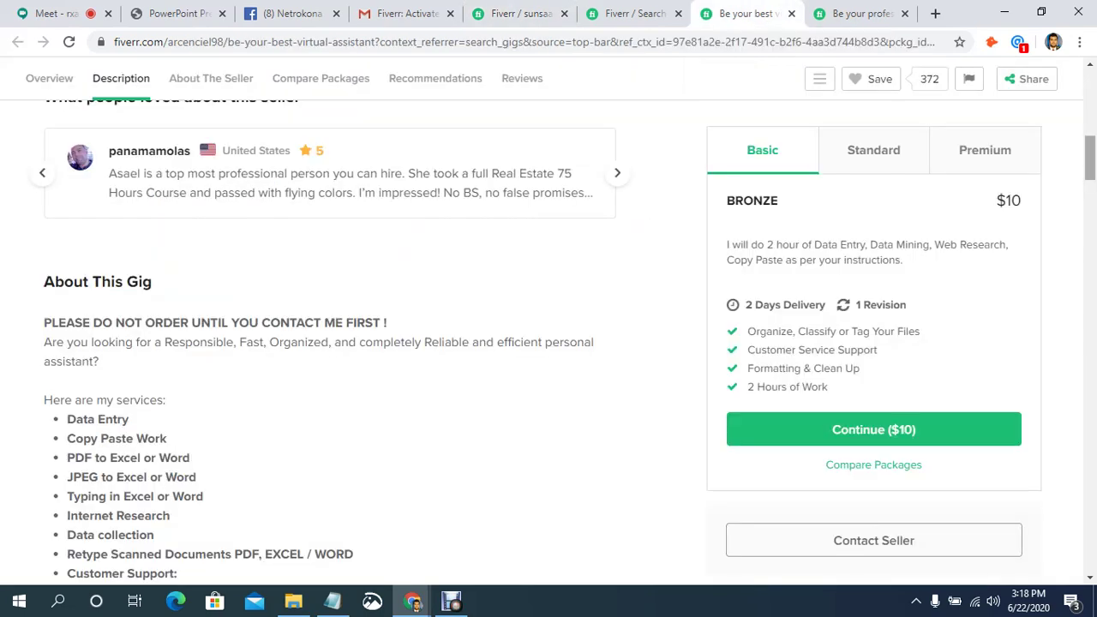
{"action": "scroll", "coordinate": [343, 342], "scroll_direction": "down", "scroll_amount": 2}
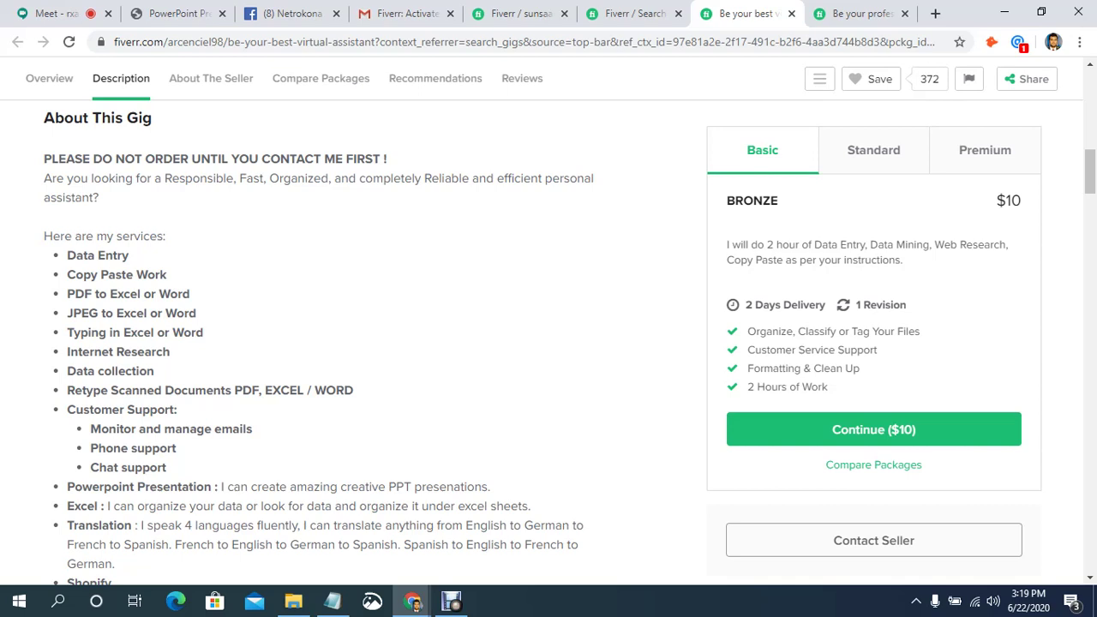
{"action": "scroll", "coordinate": [343, 343], "scroll_direction": "down", "scroll_amount": 2}
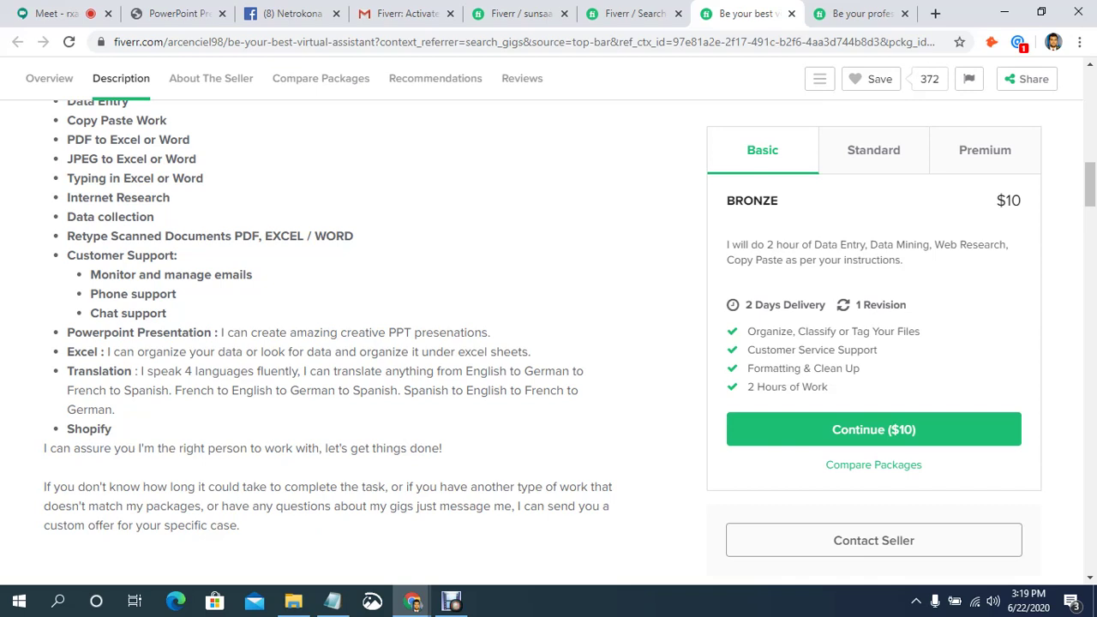
{"action": "scroll", "coordinate": [1091, 184], "scroll_direction": "up", "scroll_amount": 1}
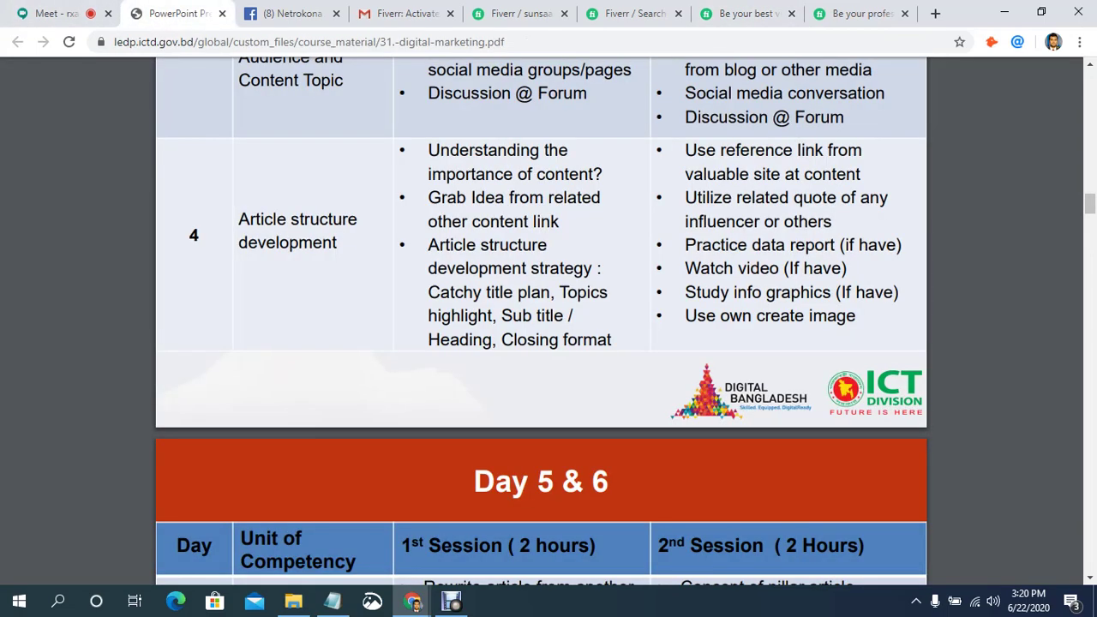
- Review the digital-marketing course PDF and two sellers' virtual-assistant gigs, then go back to the description editor
{"action": "left_click", "coordinate": [167, 13]}
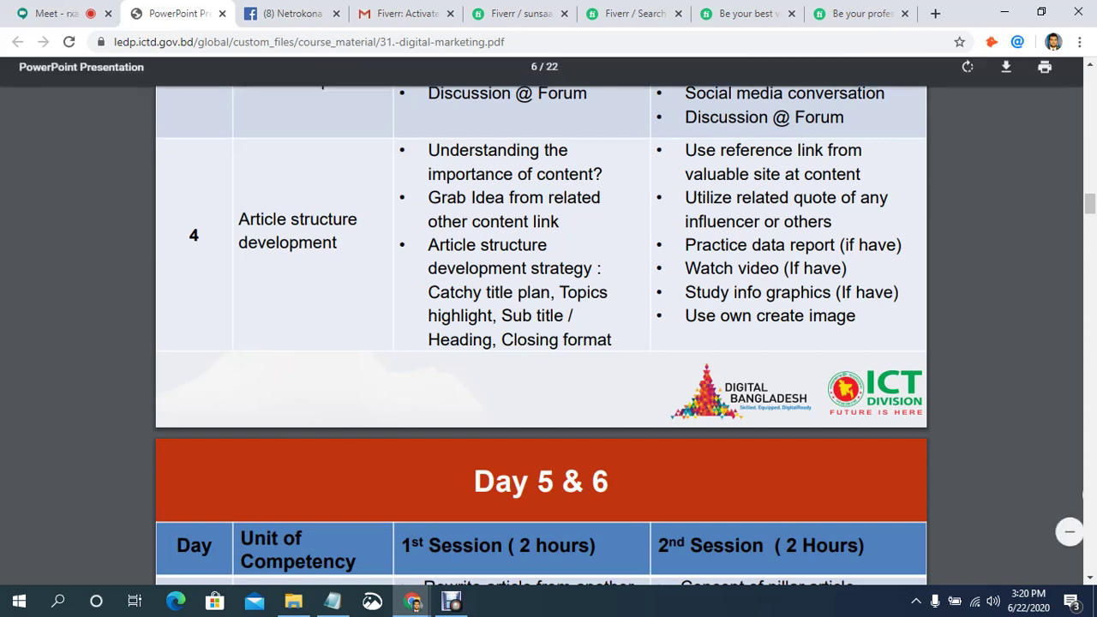
{"action": "left_click", "coordinate": [519, 13]}
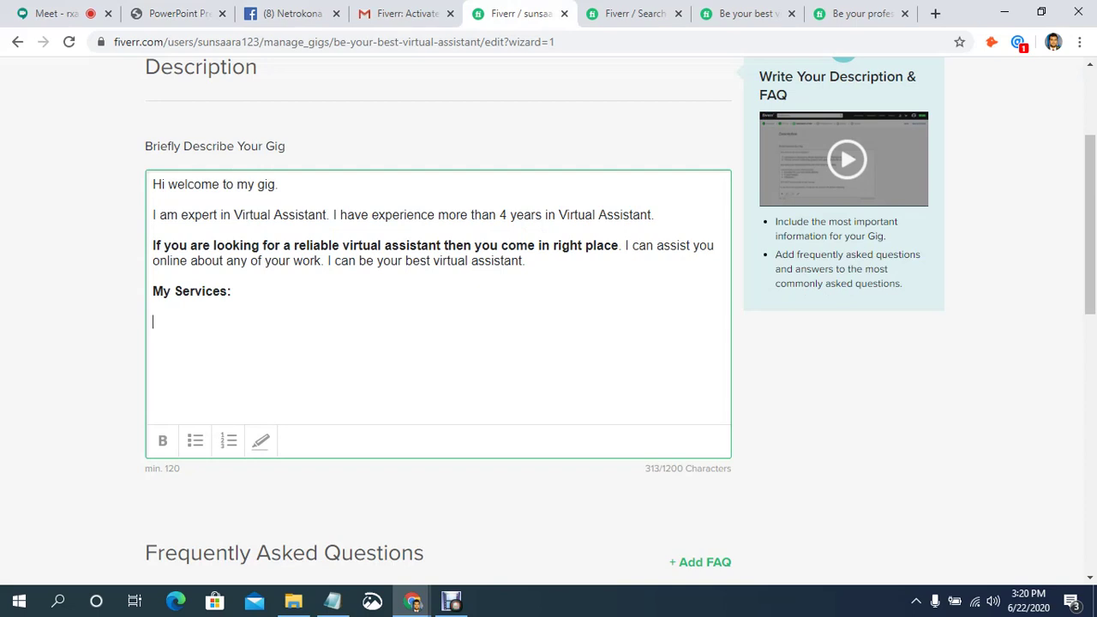
{"action": "left_click", "coordinate": [741, 13]}
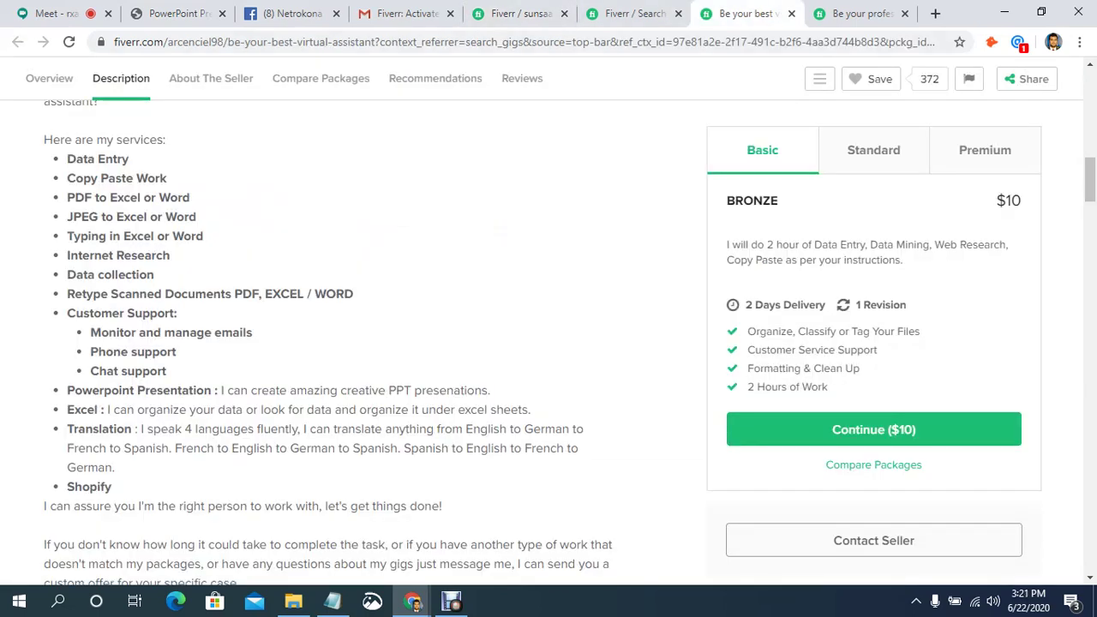
{"action": "left_click", "coordinate": [866, 13]}
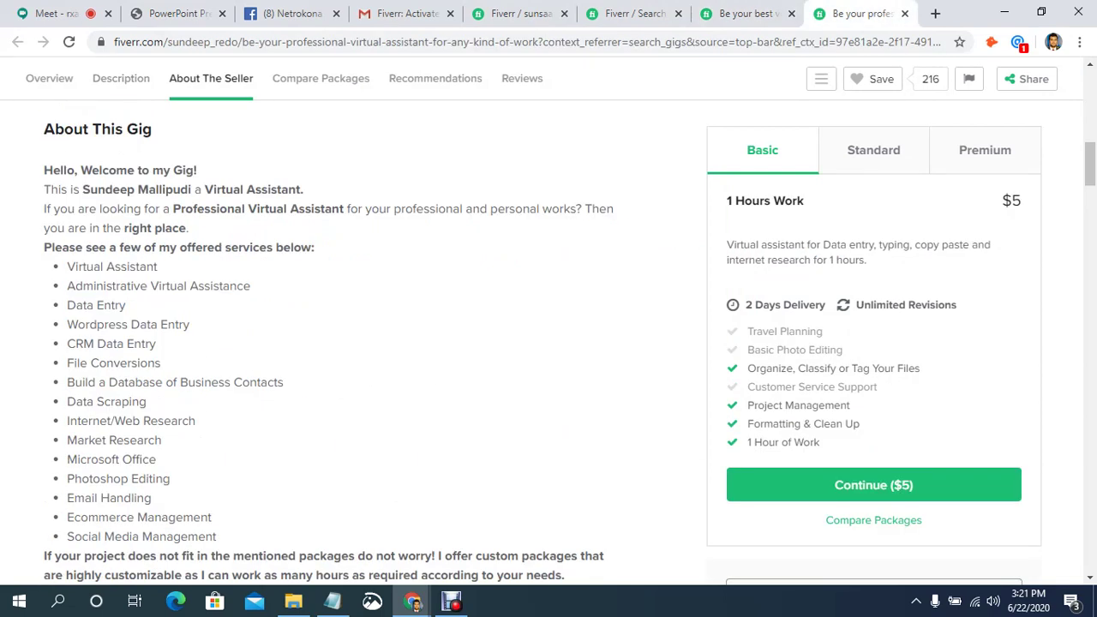
{"action": "scroll", "coordinate": [343, 342], "scroll_direction": "down", "scroll_amount": 1}
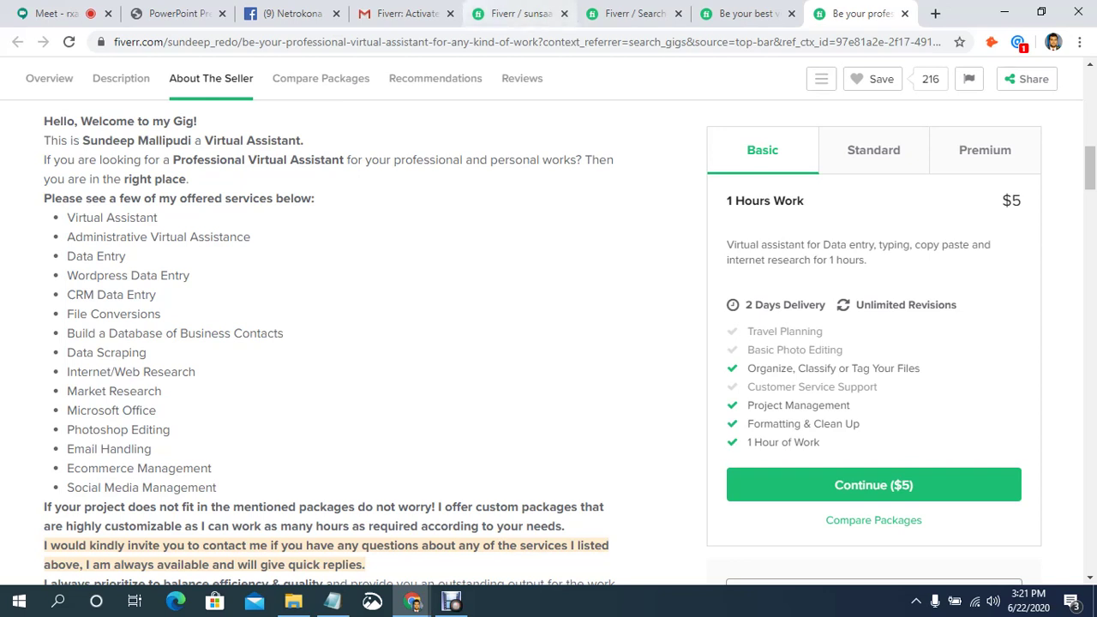
{"action": "left_click", "coordinate": [519, 14]}
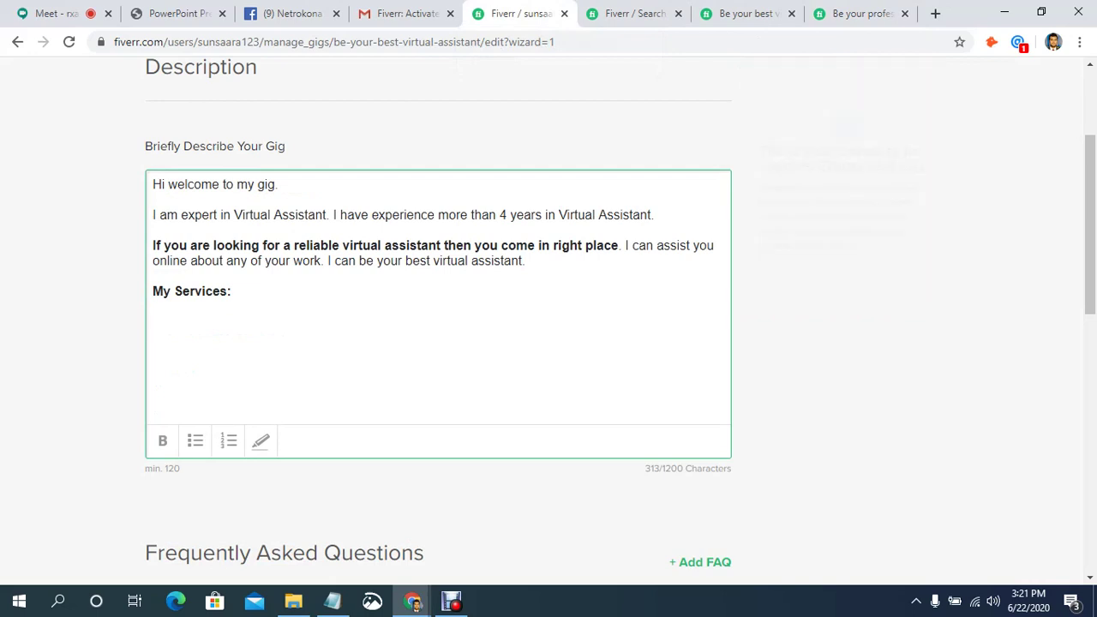
- Close the Fiverr search tab and type 'Data' as the first service under My Services
{"action": "type", "text": "vi"}
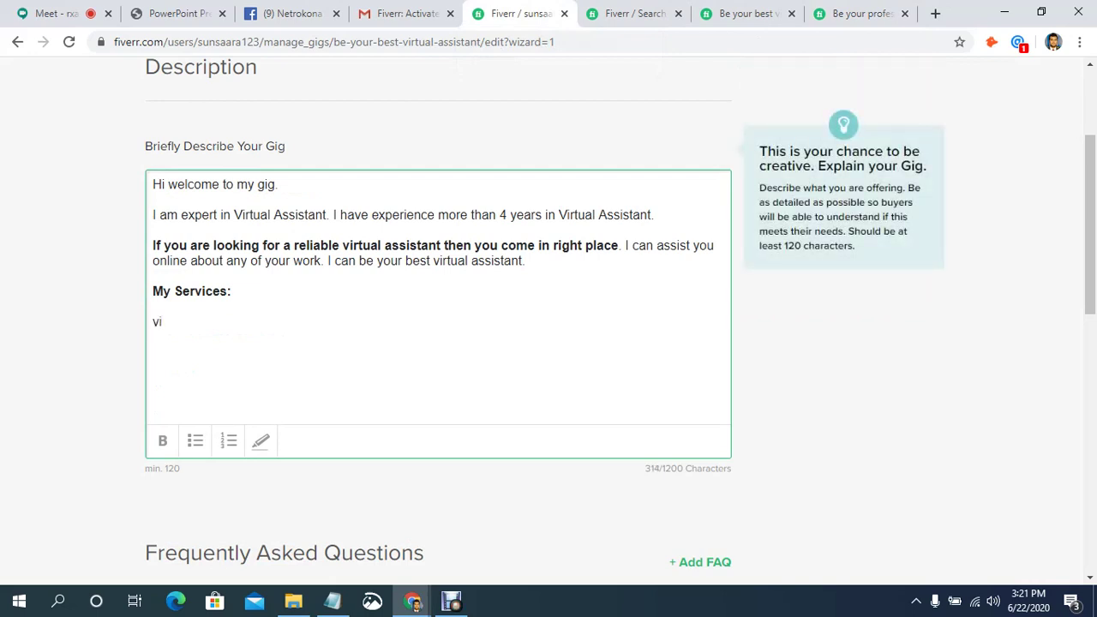
{"action": "key", "text": "BackSpace"}
{"action": "key", "text": "BackSpace"}
{"action": "type", "text": "Vi"}
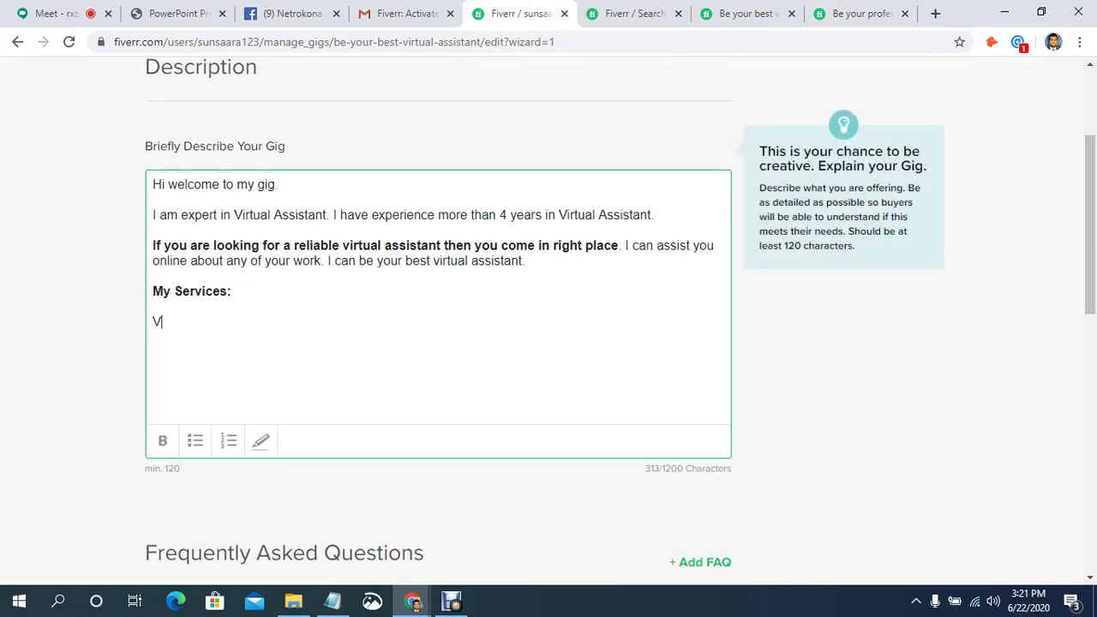
{"action": "key", "text": "BackSpace"}
{"action": "key", "text": "BackSpace"}
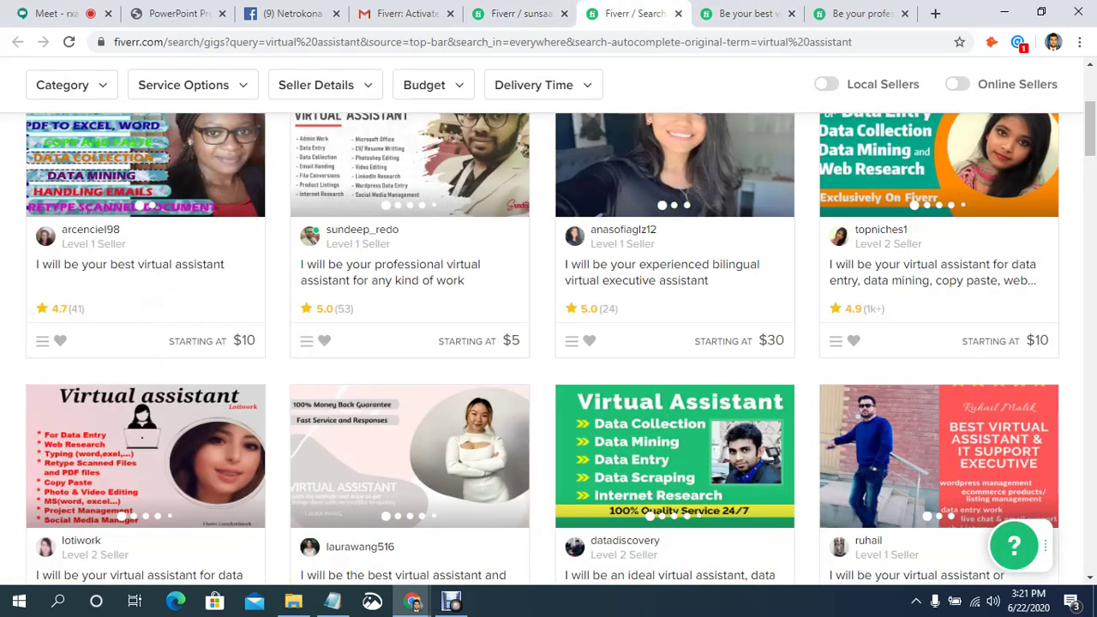
{"action": "key", "text": "ctrl+Tab"}
{"action": "left_click", "coordinate": [678, 14]}
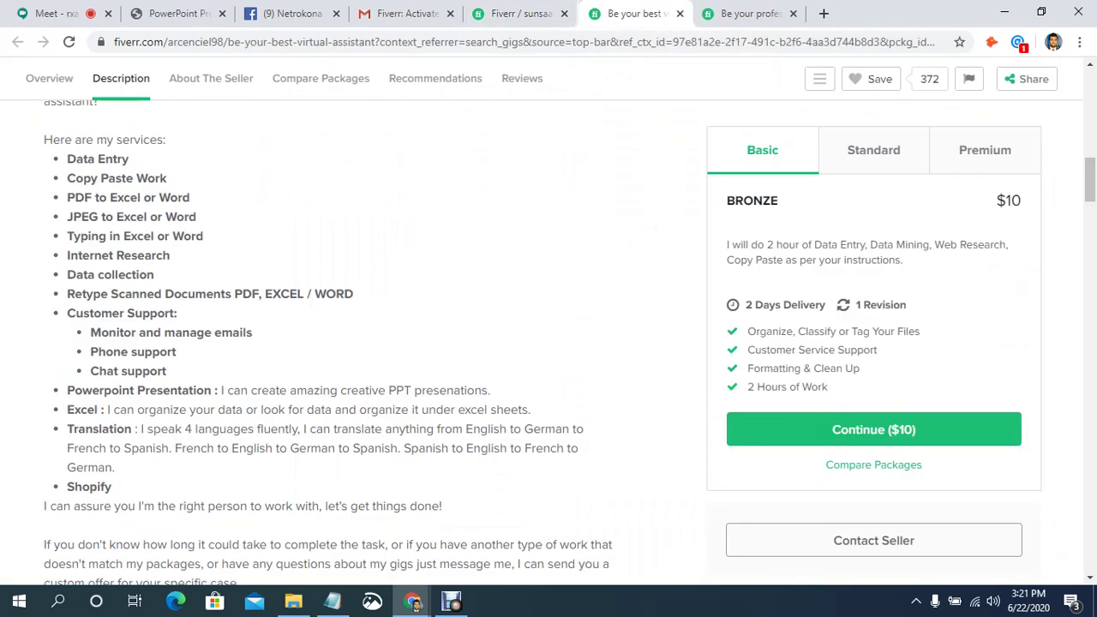
{"action": "key", "text": "ctrl+shift+Tab"}
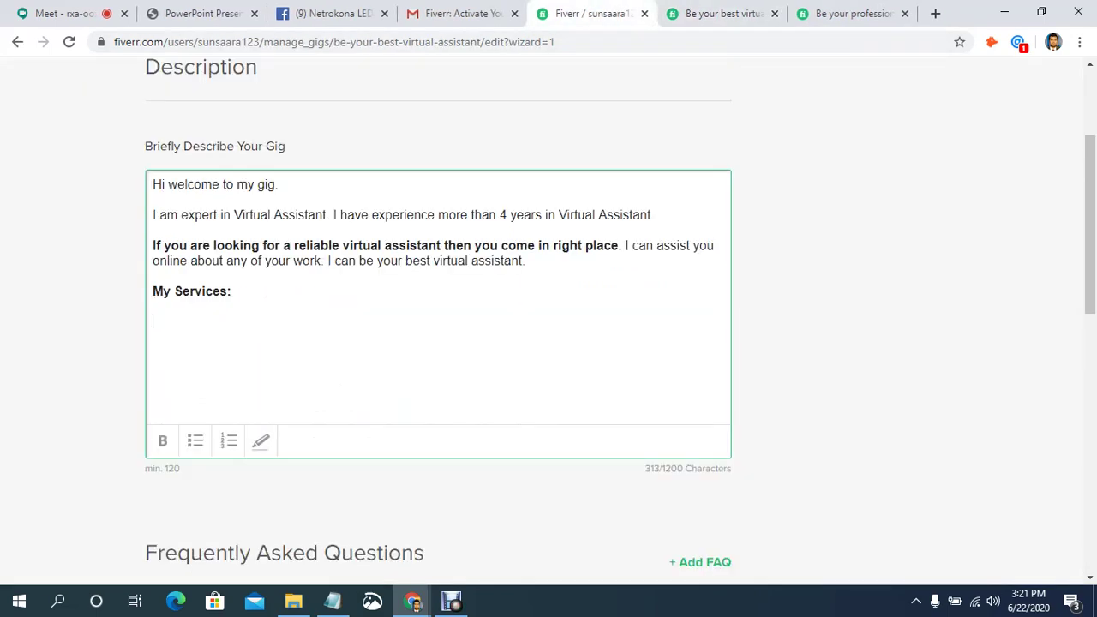
{"action": "type", "text": "Data"}
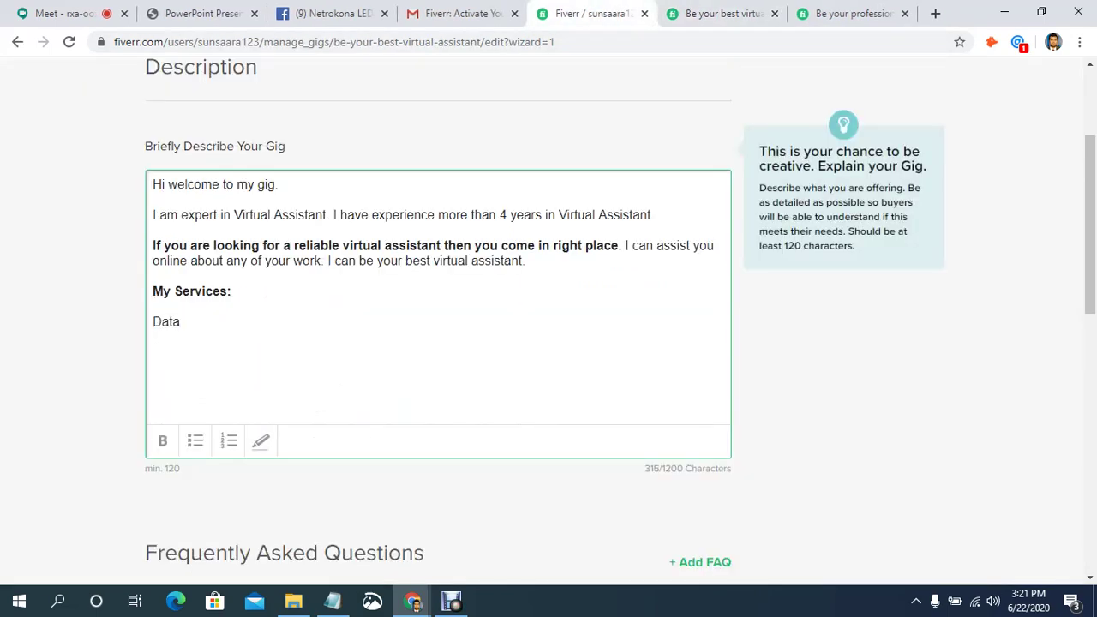
- Admit the waiting participant into the video meeting and return to the gig editor
{"action": "key", "text": "ctrl+1"}
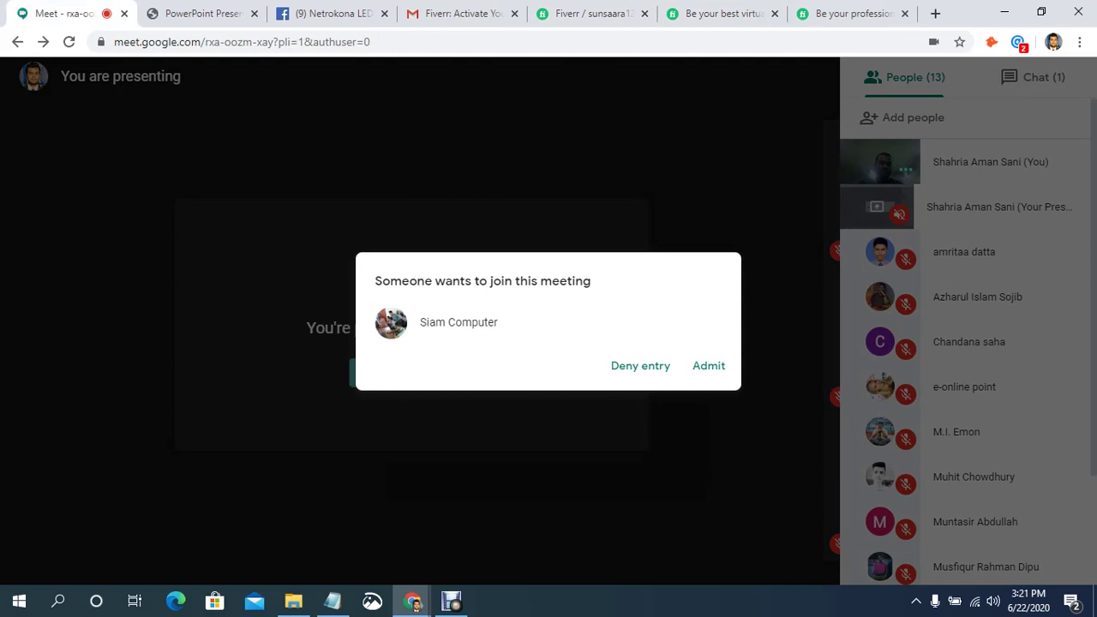
{"action": "left_click", "coordinate": [709, 366]}
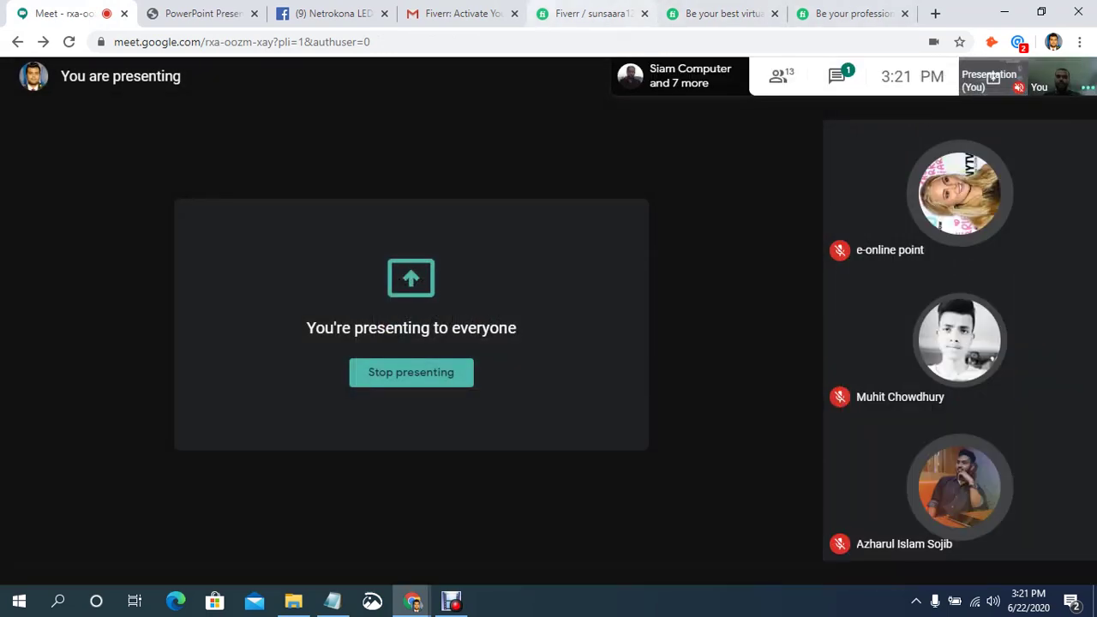
{"action": "key", "text": "ctrl+5"}
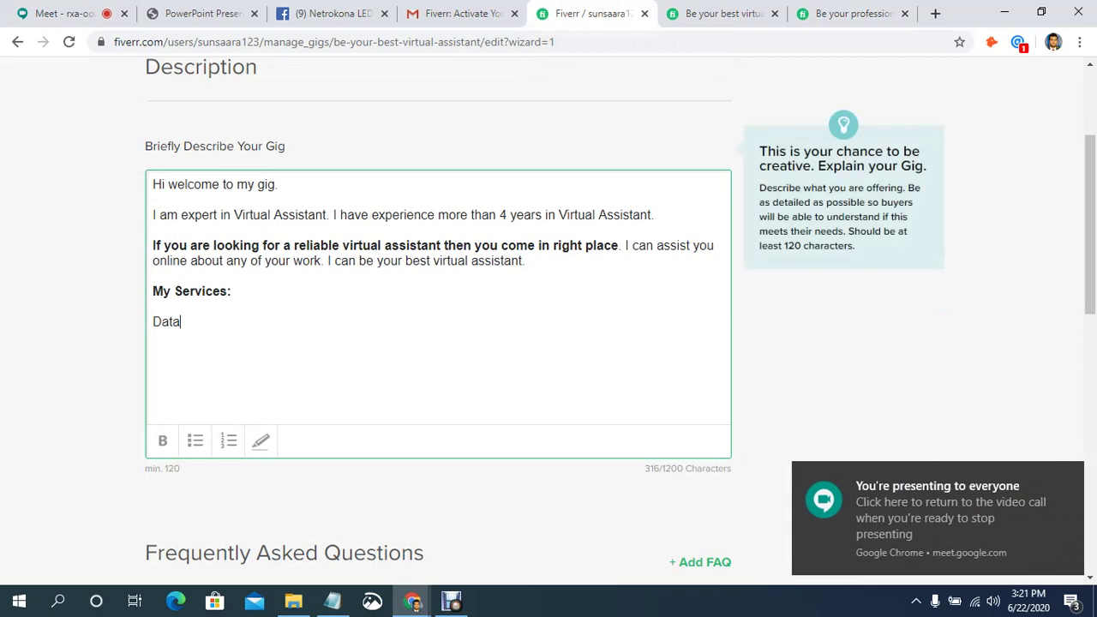
- Complete 'Data Entry' and add 'Copy Paste' as the next service line
{"action": "type", "text": "Entry"}
{"action": "key", "text": "Return"}
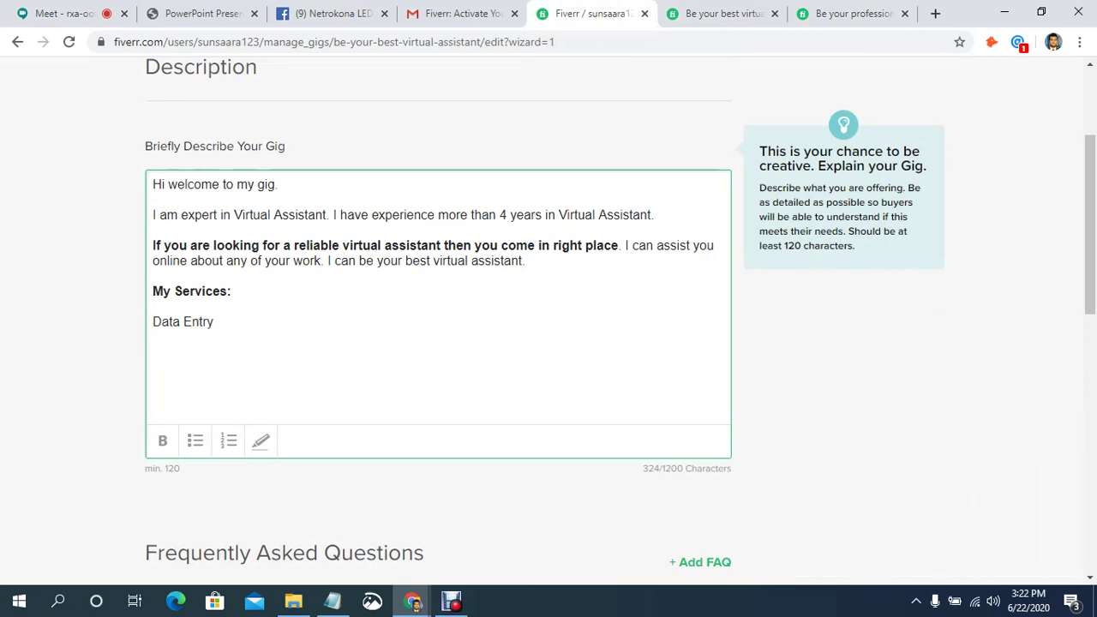
{"action": "type", "text": "Copy PAsyte"}
{"action": "key", "text": "BackSpace"}
{"action": "key", "text": "BackSpace"}
{"action": "key", "text": "BackSpace"}
{"action": "key", "text": "BackSpace"}
{"action": "key", "text": "BackSpace"}
{"action": "type", "text": "aste"}
{"action": "key", "text": "Return"}
{"action": "key", "text": "ctrl+Tab"}
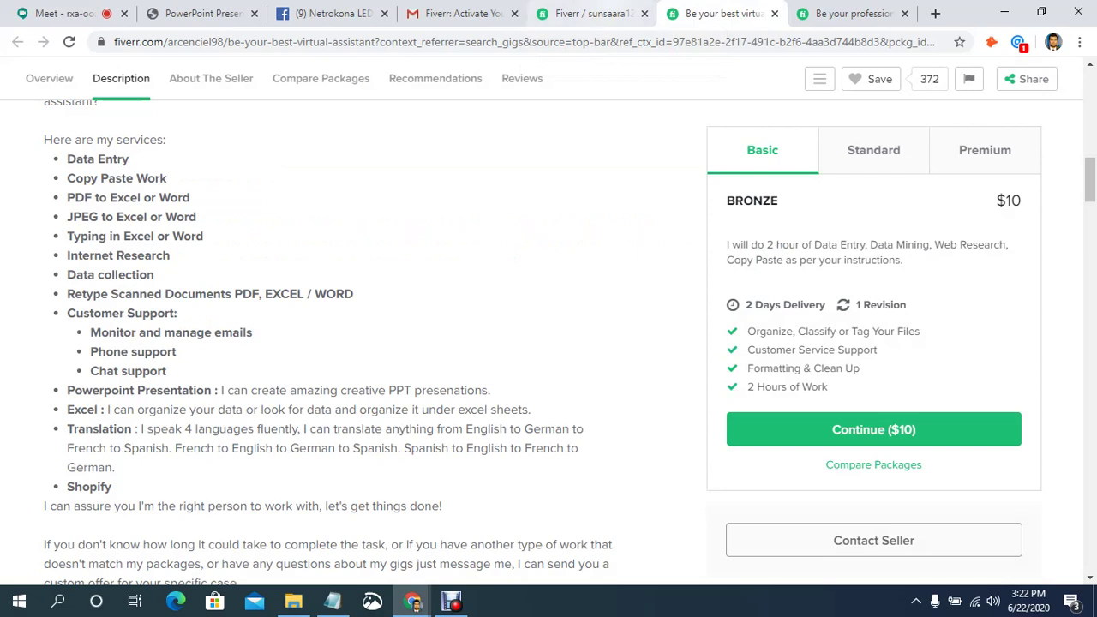
{"action": "left_click", "coordinate": [592, 14]}
- Add 'PDF to Excel or Word' and 'JPEG to Excel or Word' to the service list
{"action": "key", "text": "Return"}
{"action": "type", "text": "pdf"}
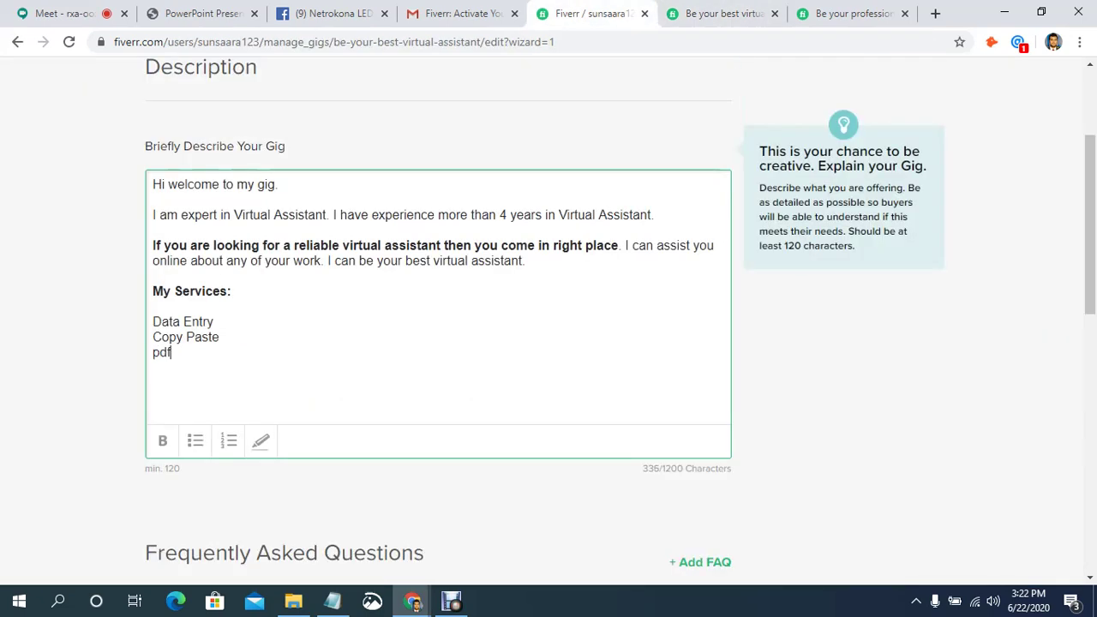
{"action": "key", "text": "BackSpace"}
{"action": "key", "text": "BackSpace"}
{"action": "key", "text": "BackSpace"}
{"action": "type", "text": "PDF "}
{"action": "type", "text": "to ECXX"}
{"action": "key", "text": "BackSpace"}
{"action": "key", "text": "BackSpace"}
{"action": "key", "text": "BackSpace"}
{"action": "type", "text": "XCEL"}
{"action": "key", "text": "BackSpace"}
{"action": "key", "text": "BackSpace"}
{"action": "key", "text": "BackSpace"}
{"action": "key", "text": "BackSpace"}
{"action": "type", "text": "xcel "}
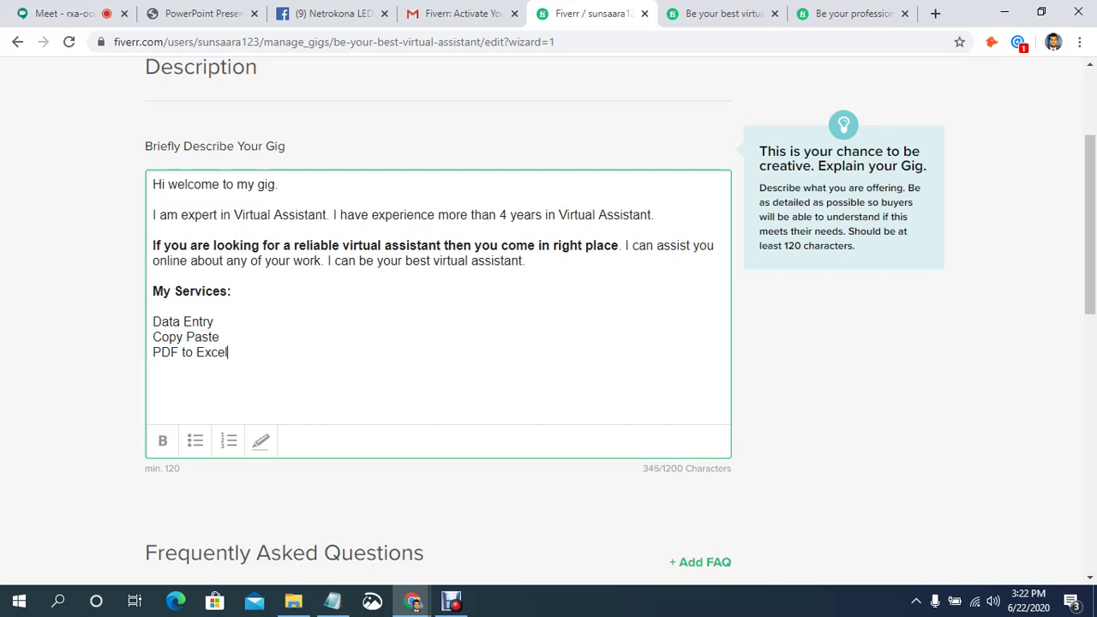
{"action": "type", "text": "or Word"}
{"action": "key", "text": "ctrl+Tab"}
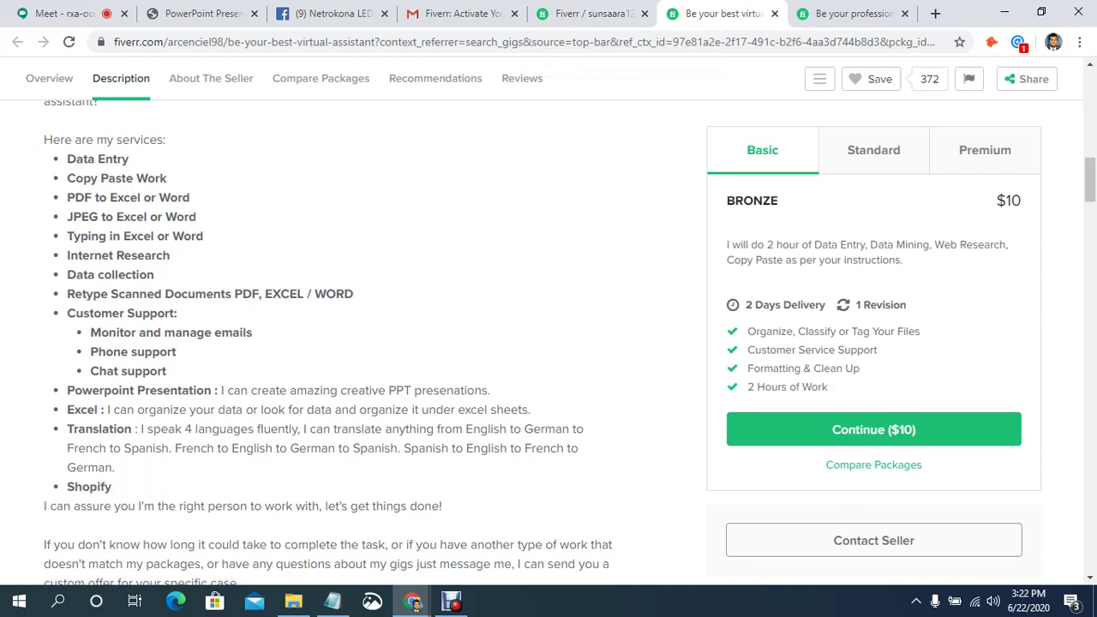
{"action": "left_click", "coordinate": [591, 14]}
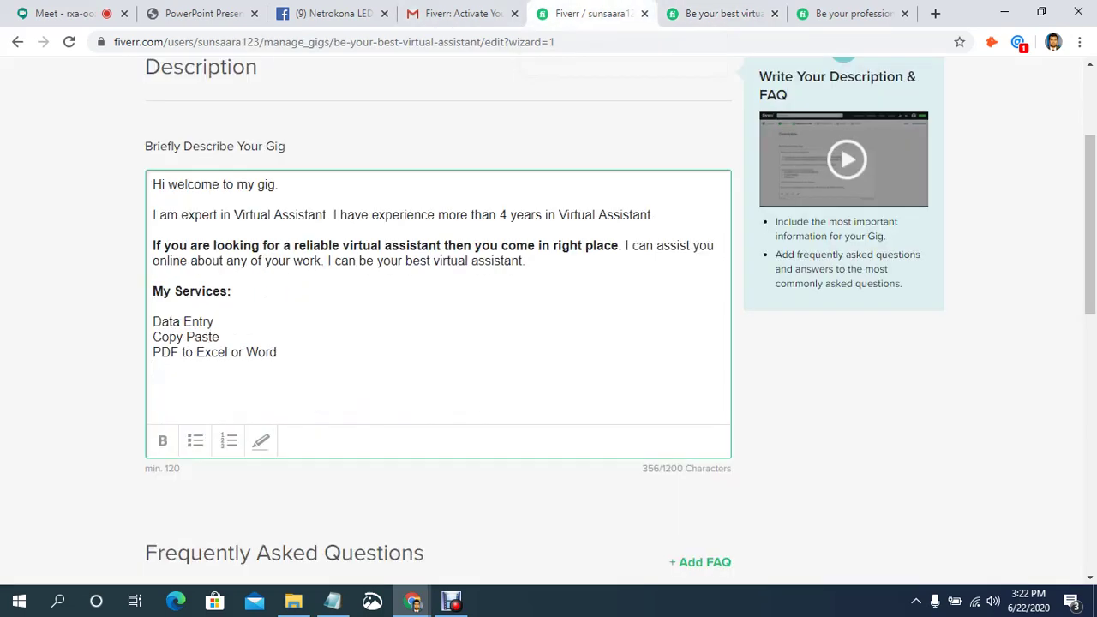
{"action": "type", "text": "JPEG to Excel or Word"}
{"action": "key", "text": "Return"}
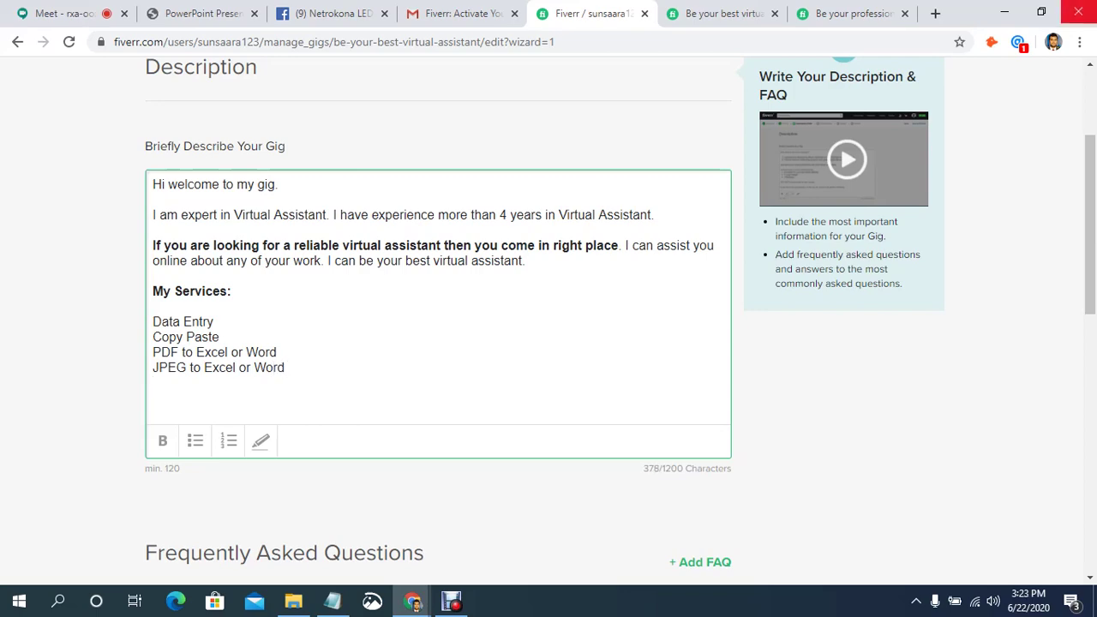
{"action": "left_click", "coordinate": [849, 12]}
- Compare the second seller's offered services with the gig draft
{"action": "left_click", "coordinate": [725, 12]}
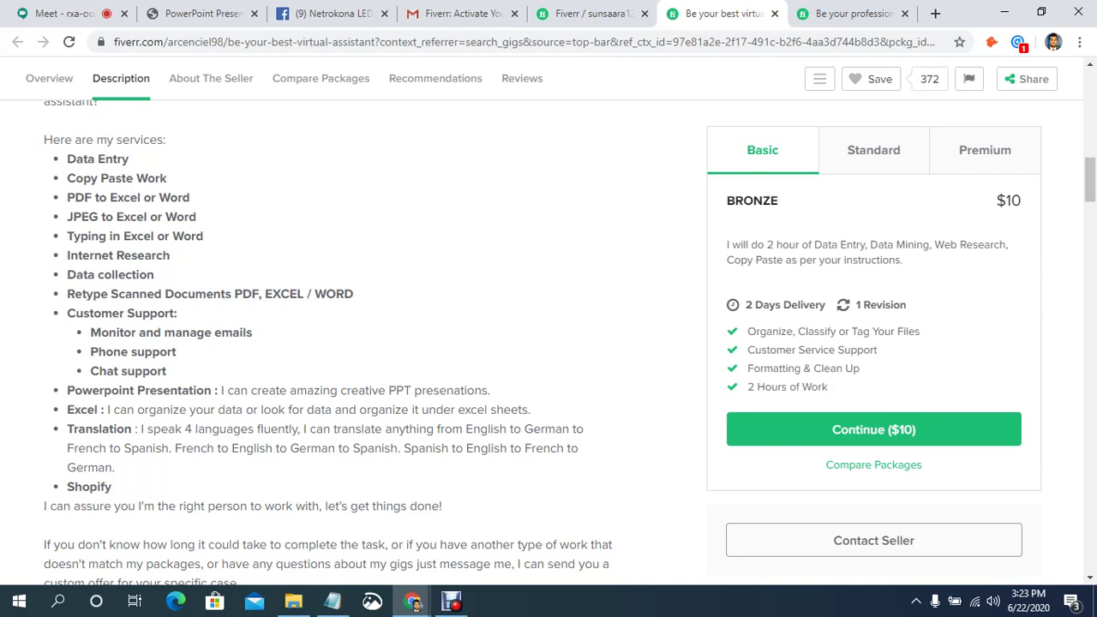
{"action": "key", "text": "ctrl+Tab"}
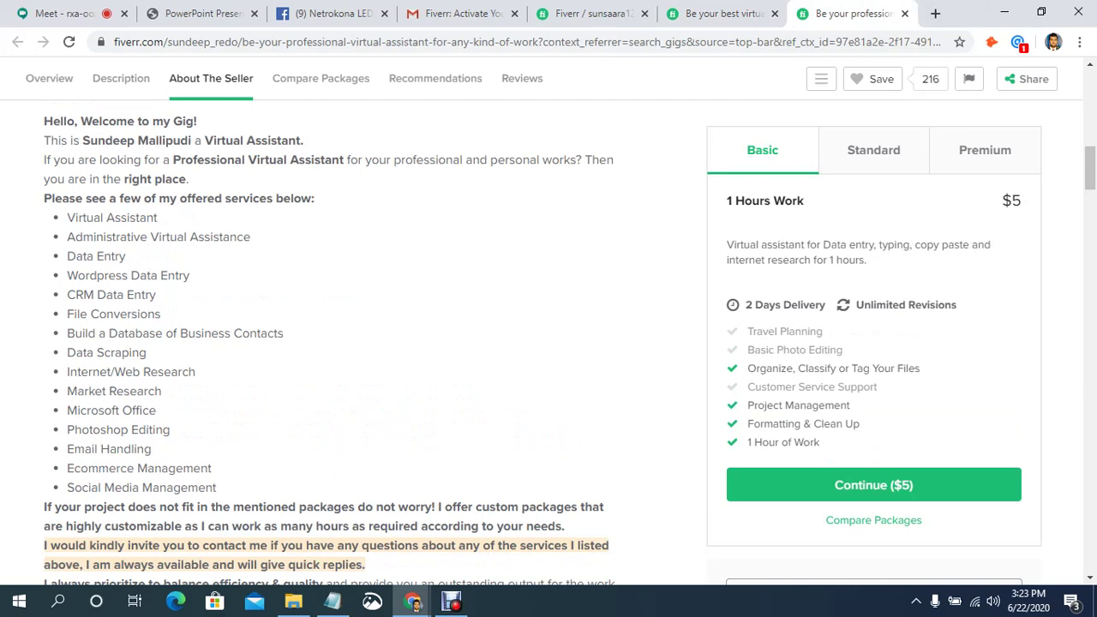
{"action": "key", "text": "ctrl+shift+Tab"}
{"action": "key", "text": "ctrl+shift+Tab"}
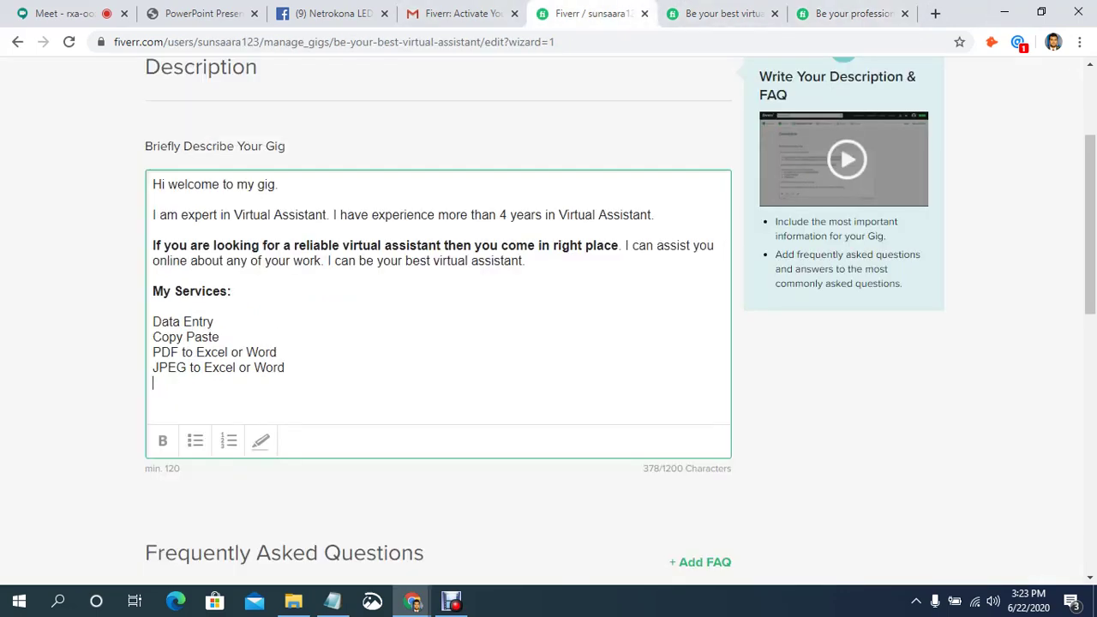
{"action": "key", "text": "ctrl+Tab"}
{"action": "key", "text": "ctrl+Tab"}
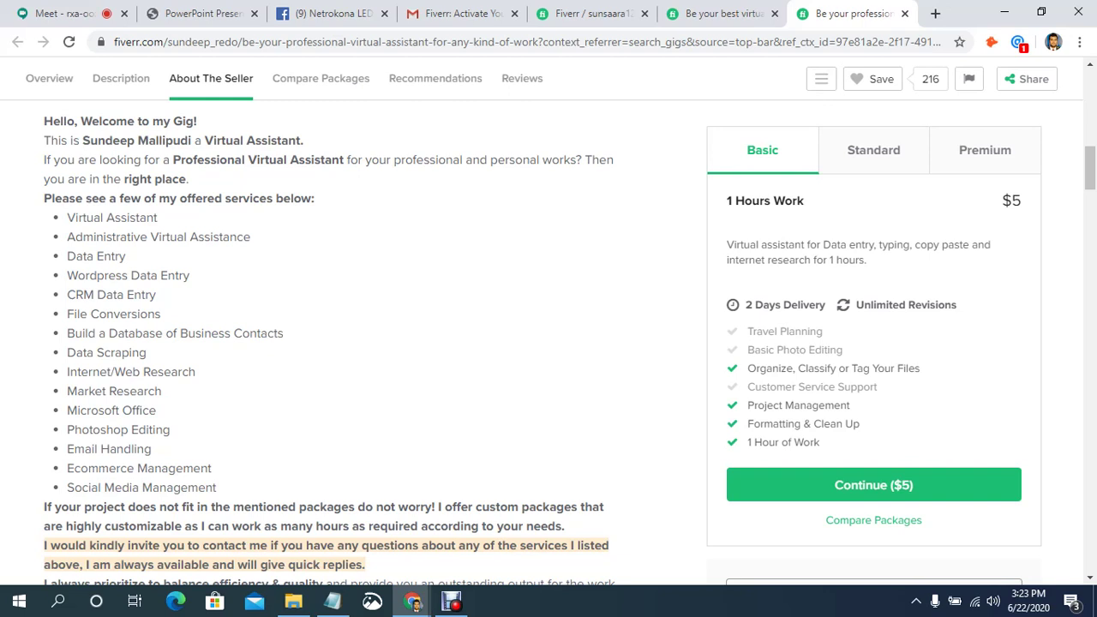
{"action": "left_click", "coordinate": [591, 13]}
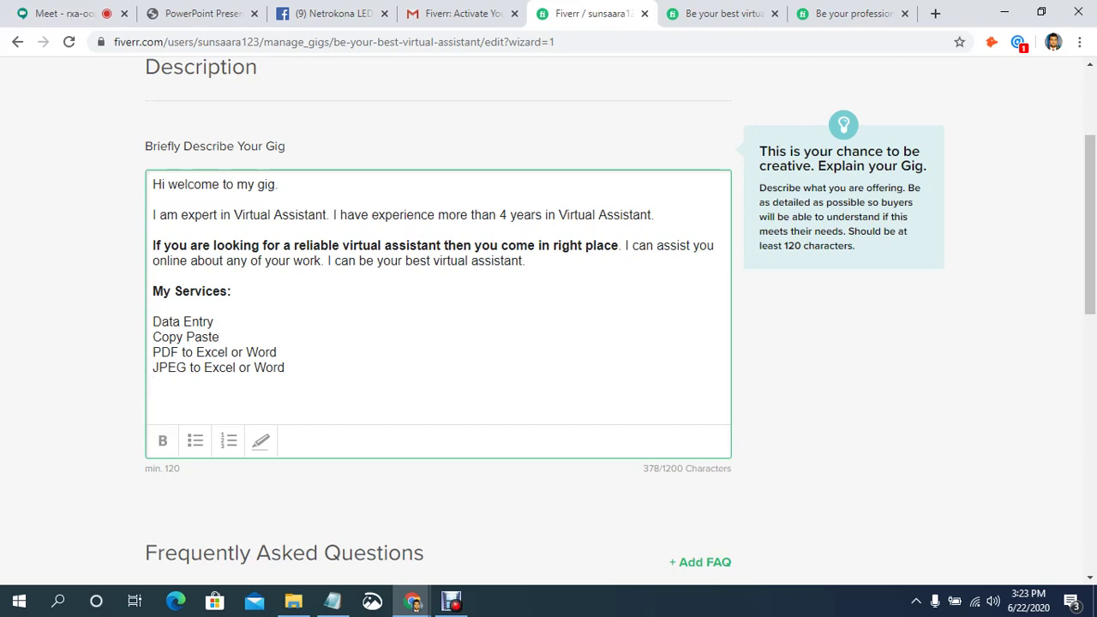
{"action": "key", "text": "ctrl+9"}
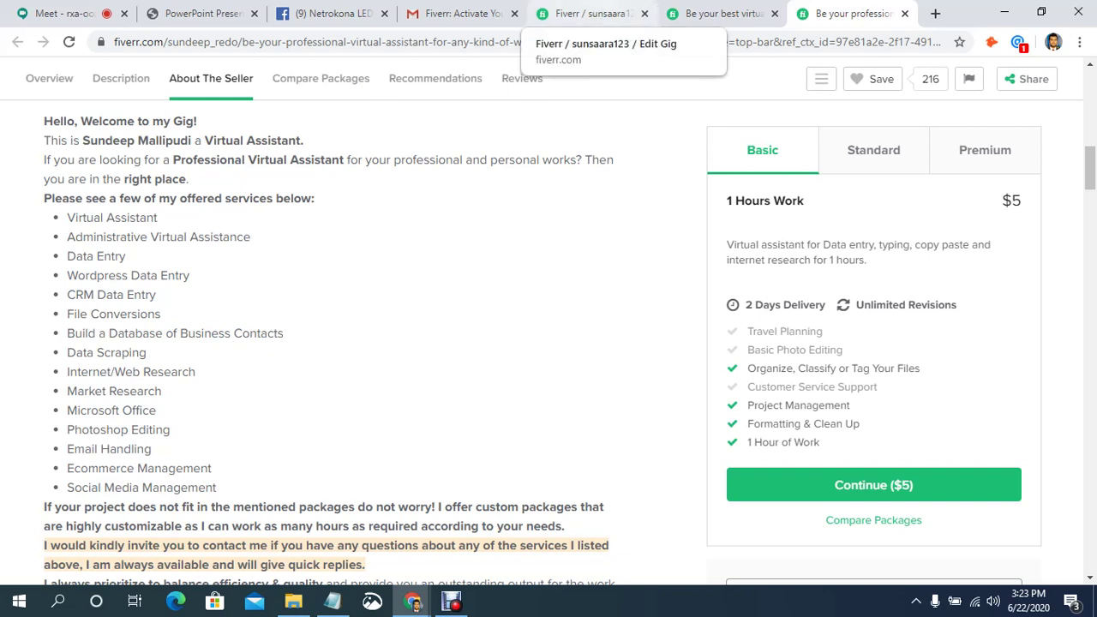
{"action": "left_click", "coordinate": [592, 13]}
- Add 'Data Scraping' to the service list, then bring up the competitor's gig again
{"action": "type", "text": "Datsa"}
{"action": "key", "text": "BackSpace"}
{"action": "key", "text": "BackSpace"}
{"action": "type", "text": "a "}
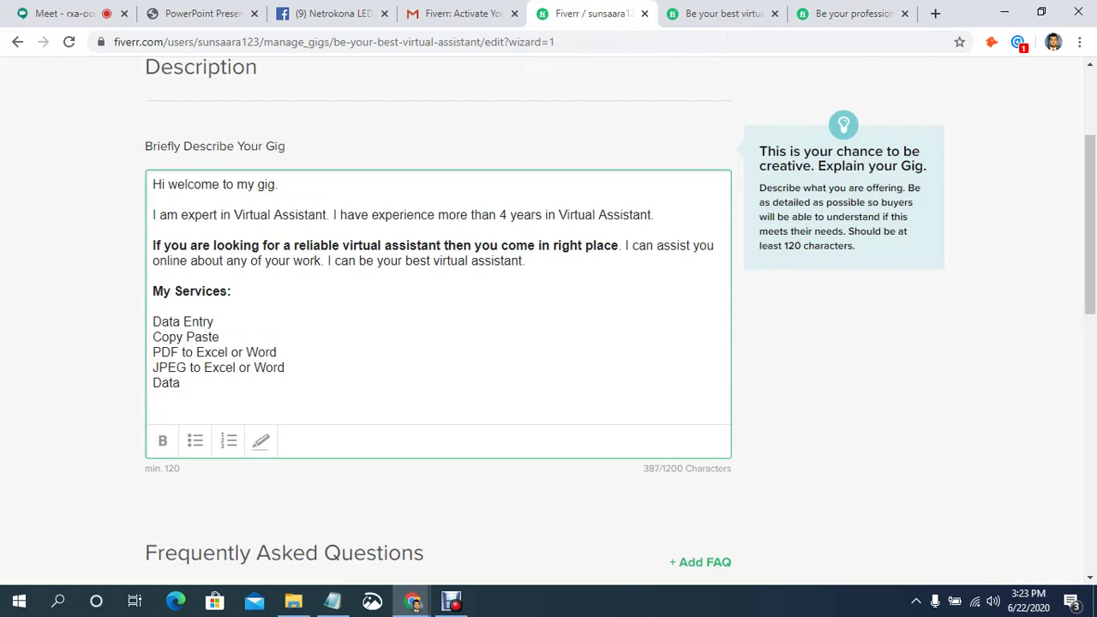
{"action": "type", "text": "Scraping"}
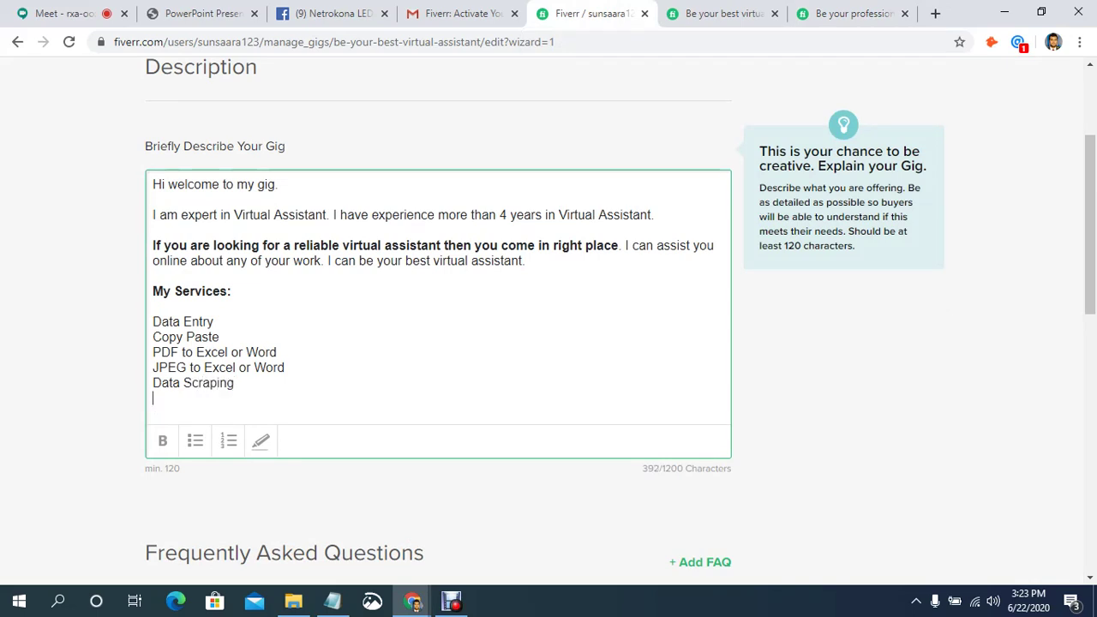
{"action": "key", "text": "ctrl+7"}
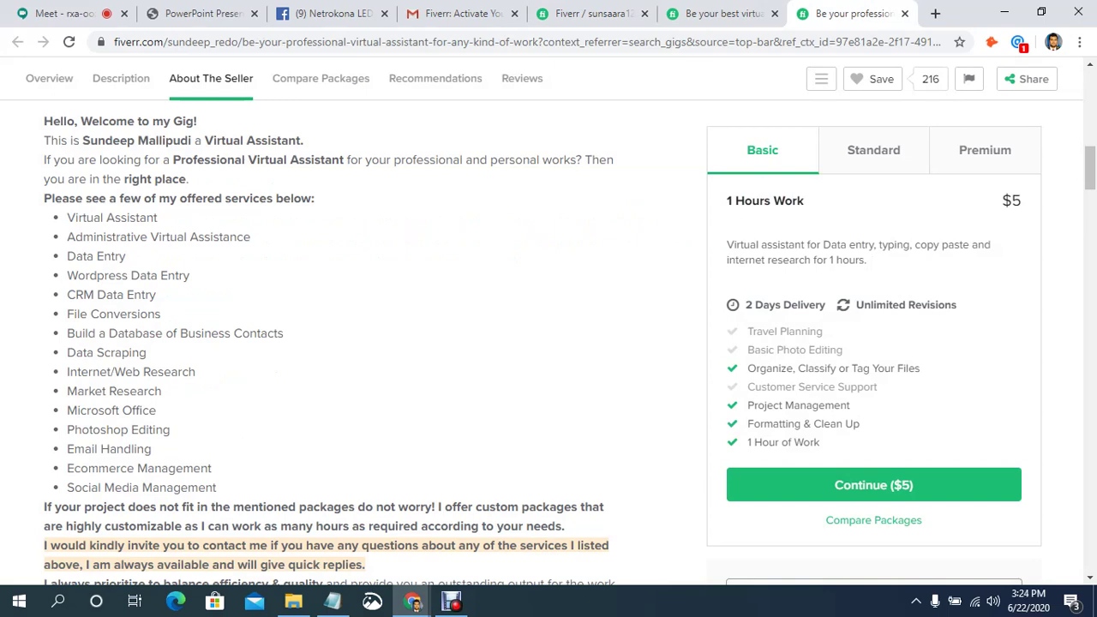
- Add 'Web Research' to the service list, checking the other sellers' gigs for ideas
{"action": "key", "text": "ctrl+6"}
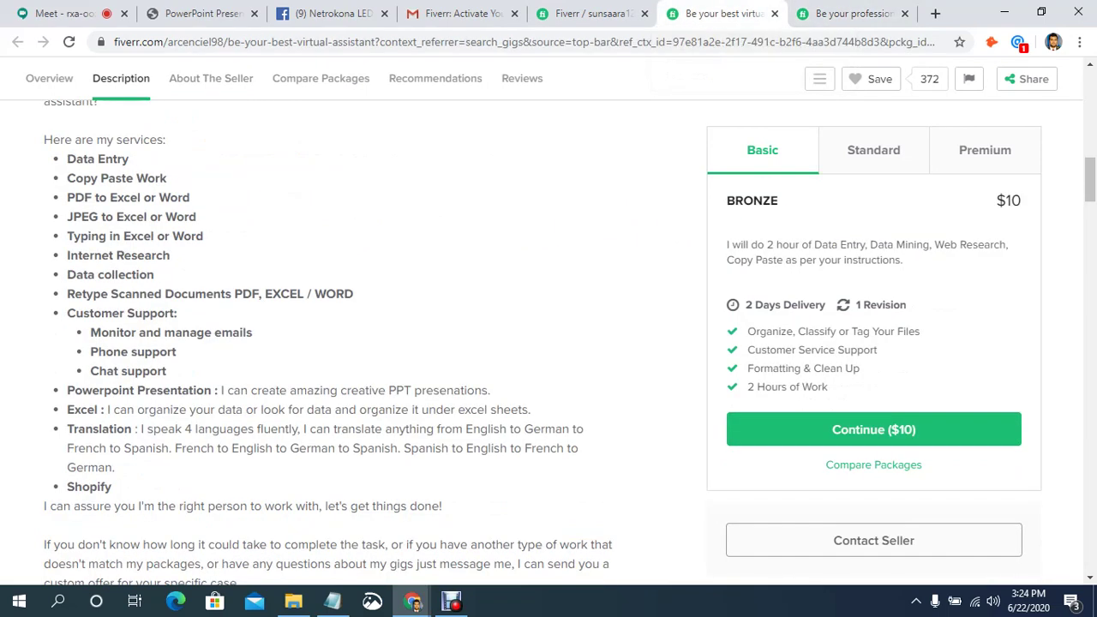
{"action": "key", "text": "ctrl+5"}
{"action": "type", "text": "Web Re"}
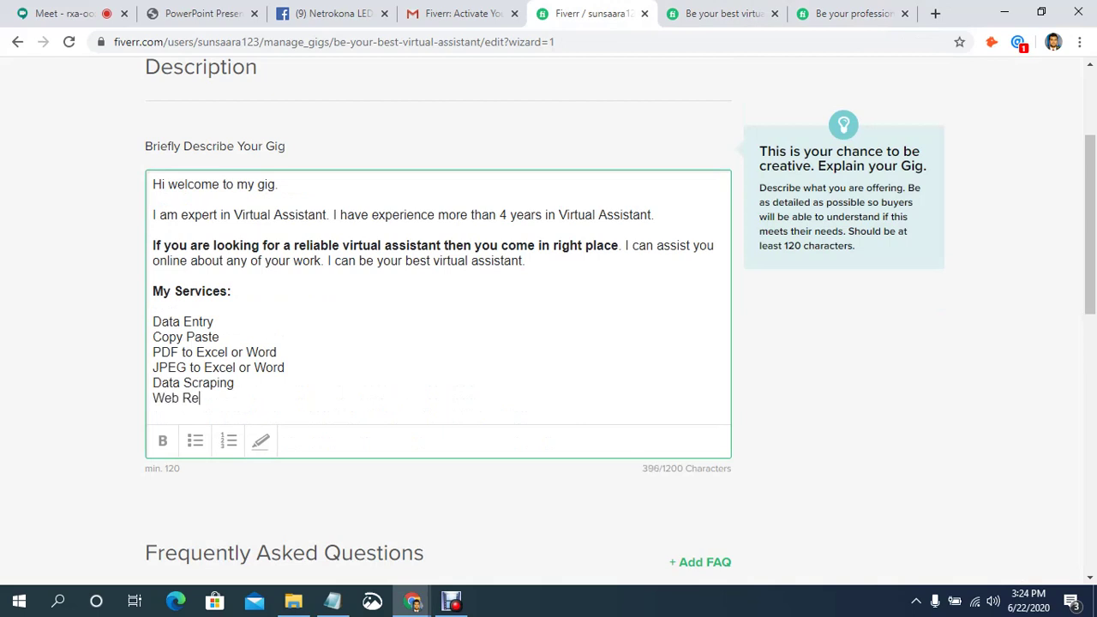
{"action": "type", "text": "search"}
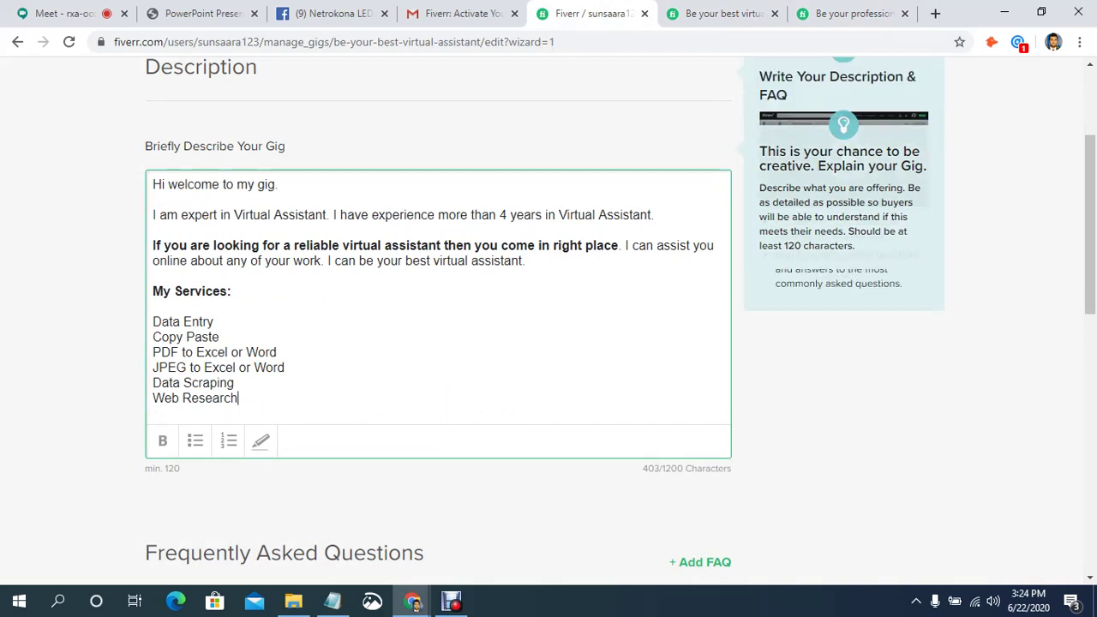
{"action": "left_click", "coordinate": [853, 13]}
{"action": "scroll", "coordinate": [569, 345], "scroll_direction": "down", "scroll_amount": 1}
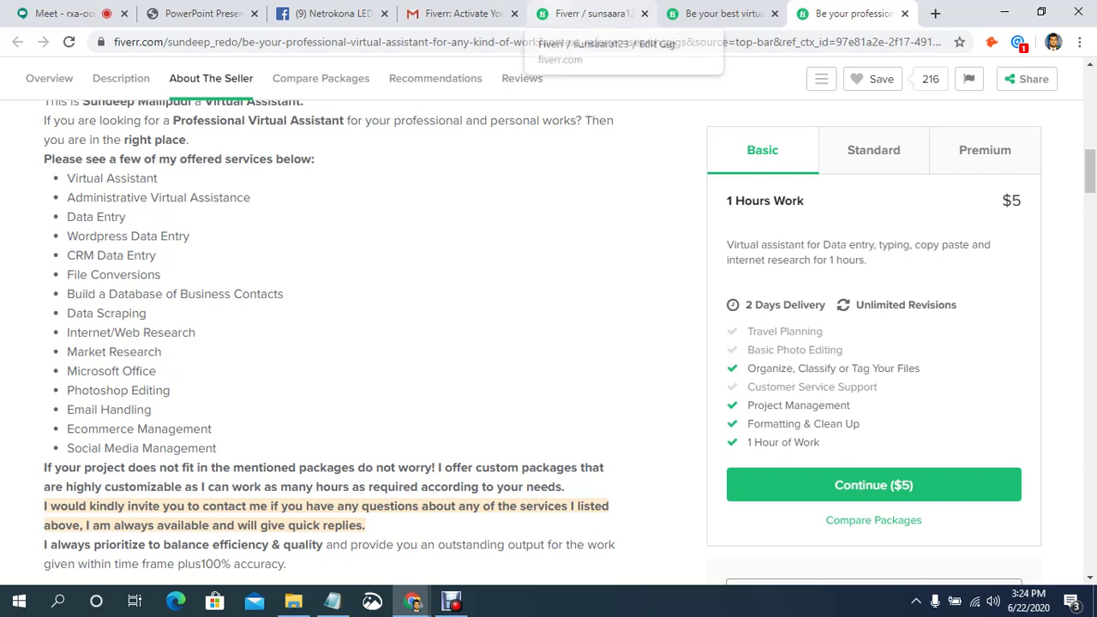
{"action": "left_click", "coordinate": [720, 14]}
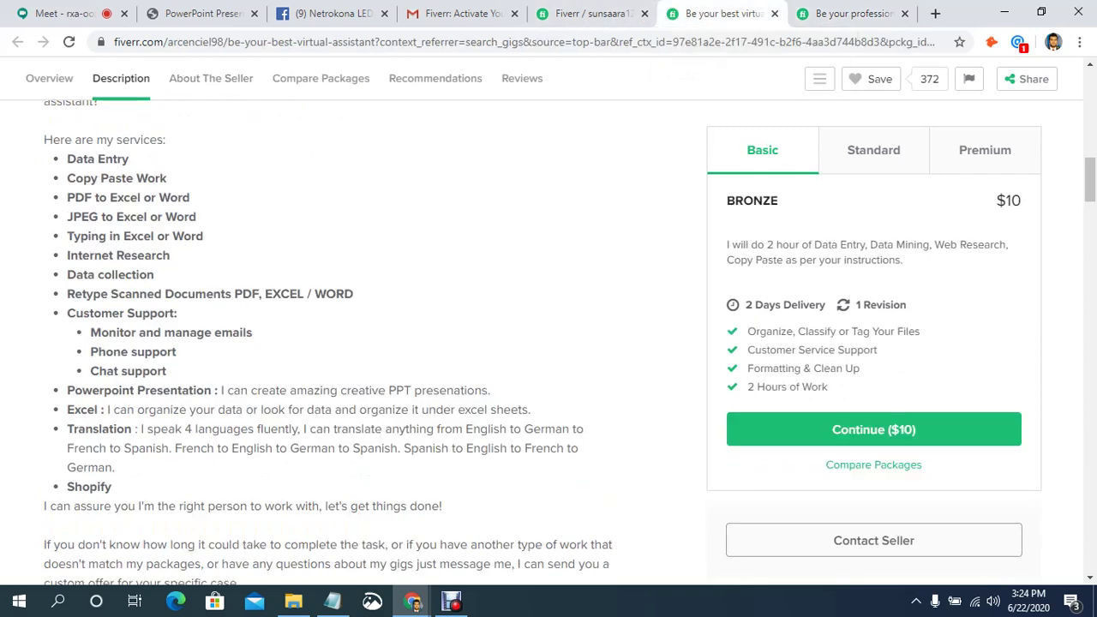
{"action": "scroll", "coordinate": [343, 334], "scroll_direction": "down", "scroll_amount": 1}
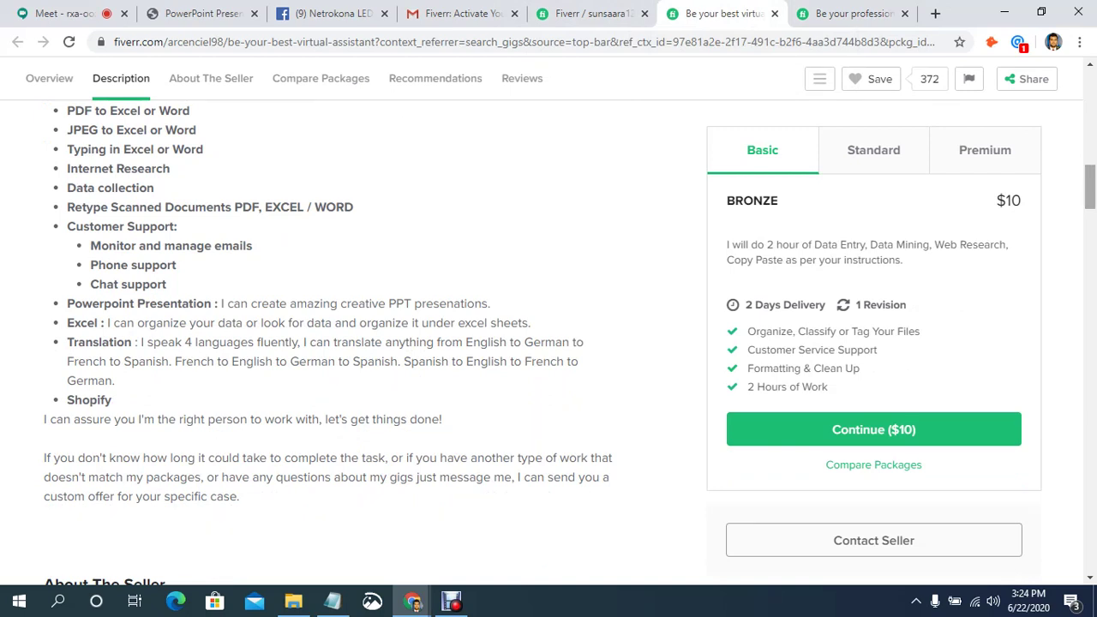
{"action": "scroll", "coordinate": [342, 300], "scroll_direction": "up", "scroll_amount": 2}
{"action": "left_click", "coordinate": [591, 13]}
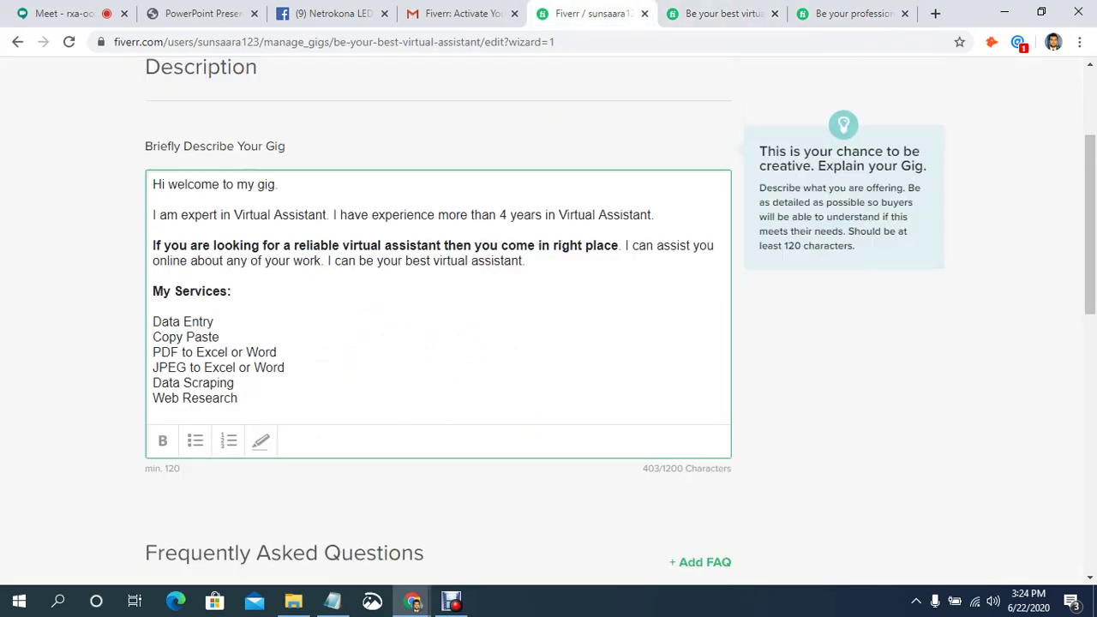
- Add 'Email Handeling' and 'Social Media Management' as new service lines
{"action": "key", "text": "Return"}
{"action": "key", "text": "Return"}
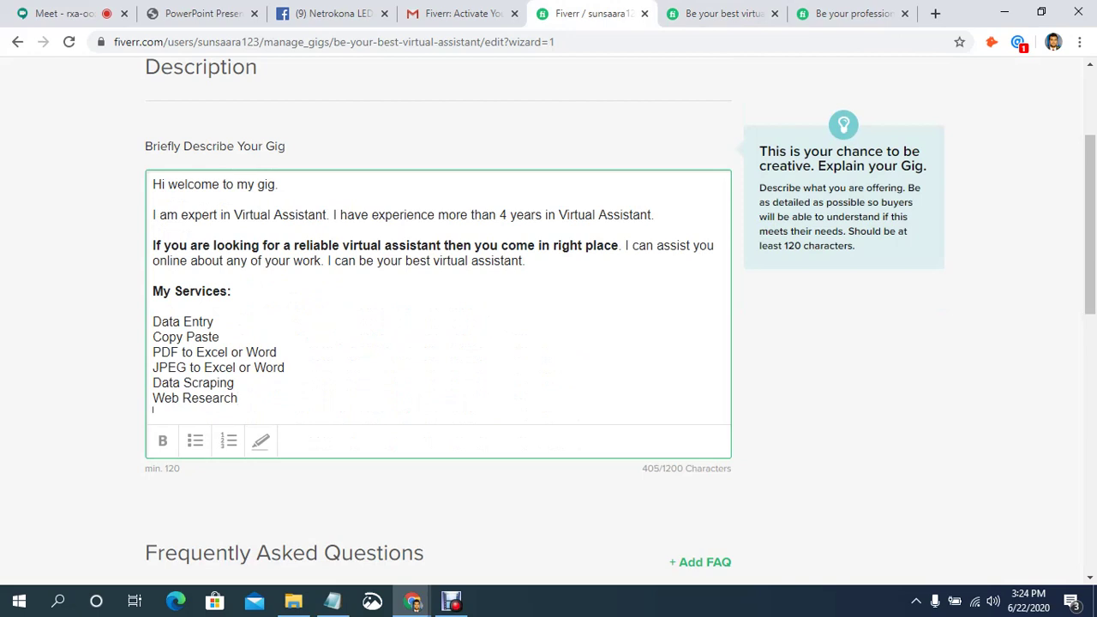
{"action": "type", "text": "E"}
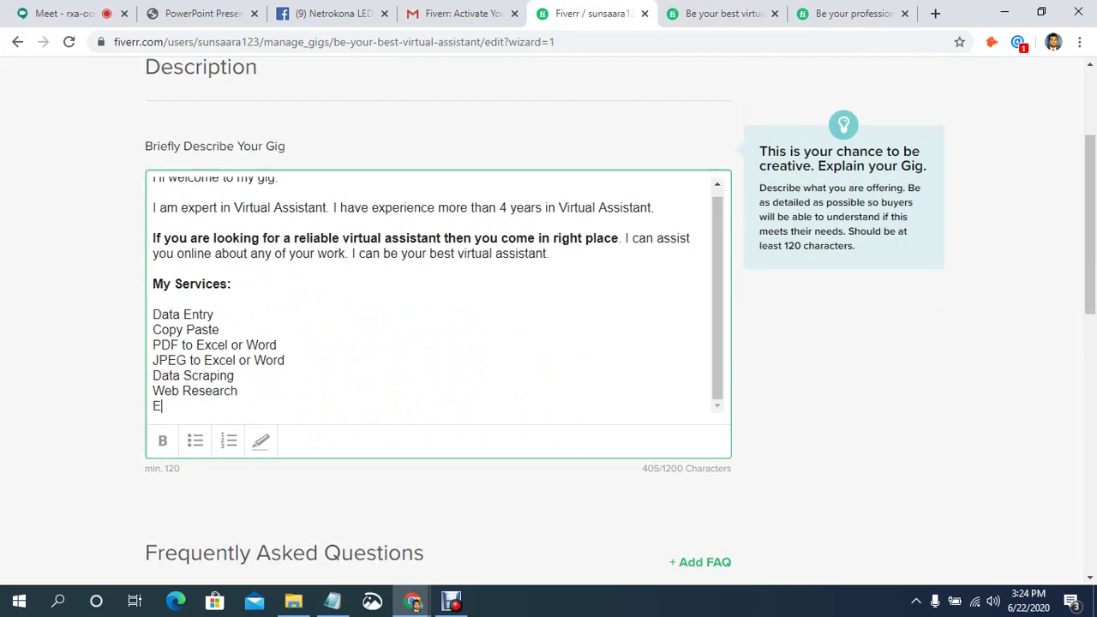
{"action": "type", "text": "mail Handeling"}
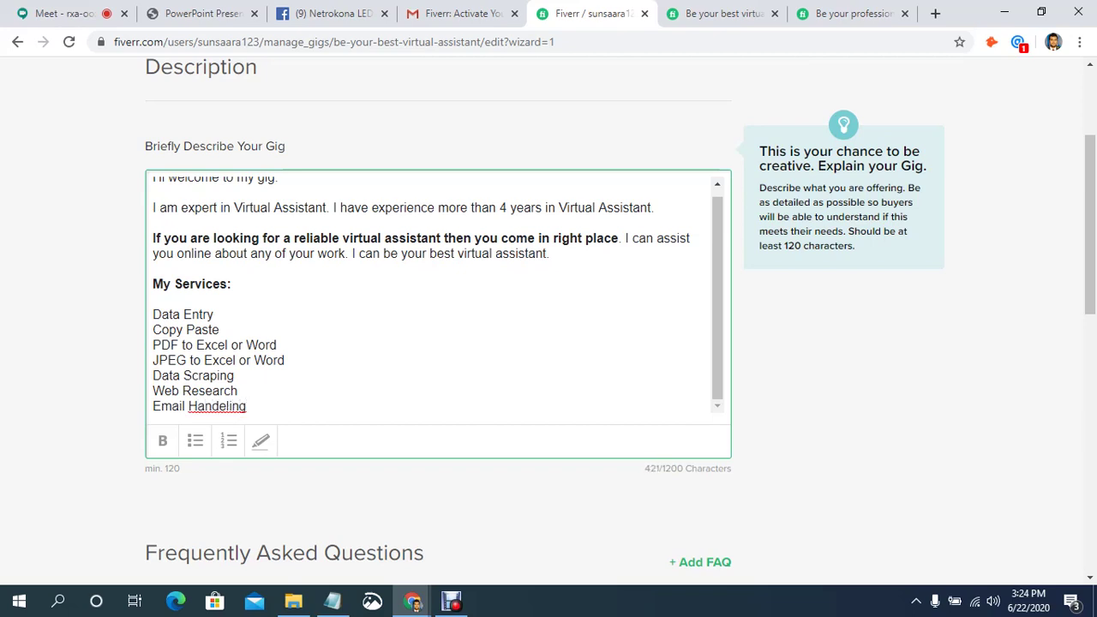
{"action": "key", "text": "Return"}
{"action": "type", "text": "Social Media Management"}
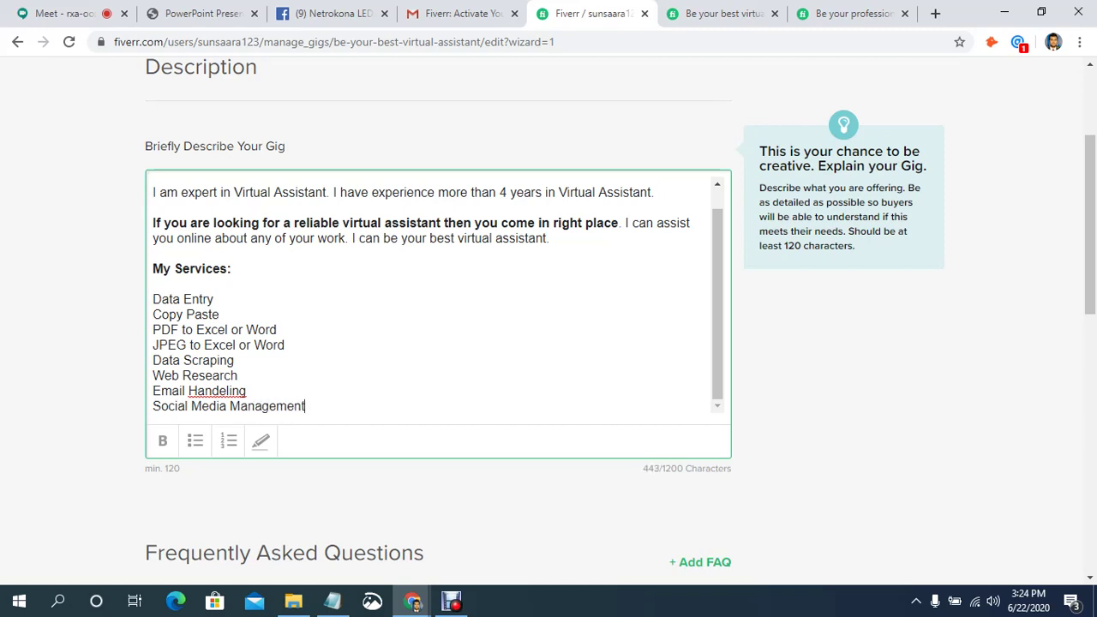
{"action": "key", "text": "Return"}
- Insert 'Typing in Excel or Word' right after 'JPEG to Excel or Word' in the service list
{"action": "key", "text": "ctrl+Tab"}
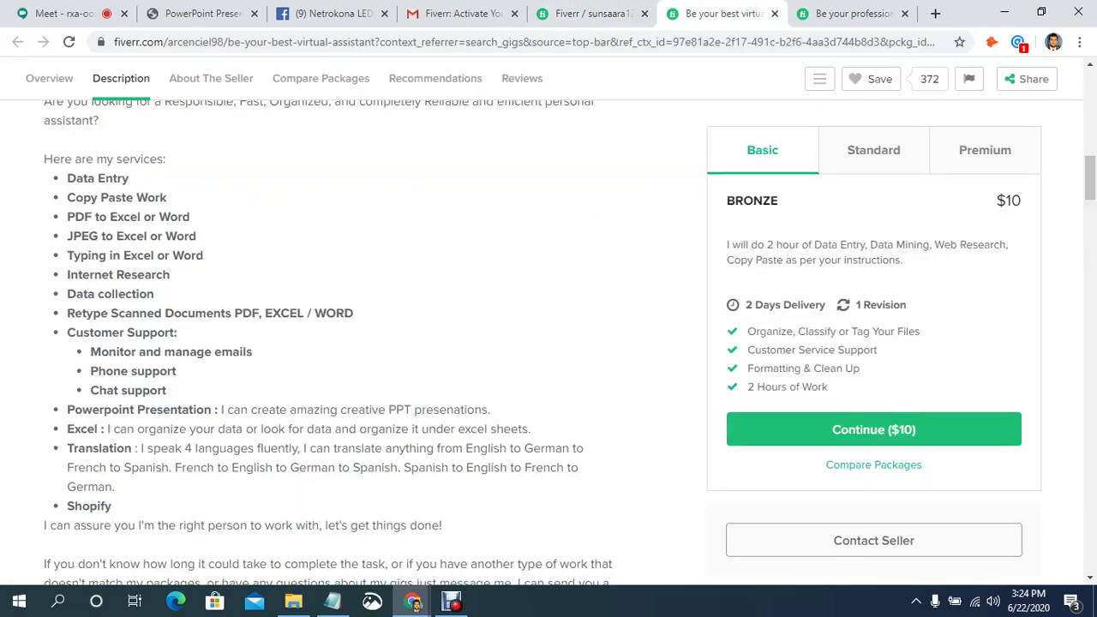
{"action": "key", "text": "ctrl+shift+Tab"}
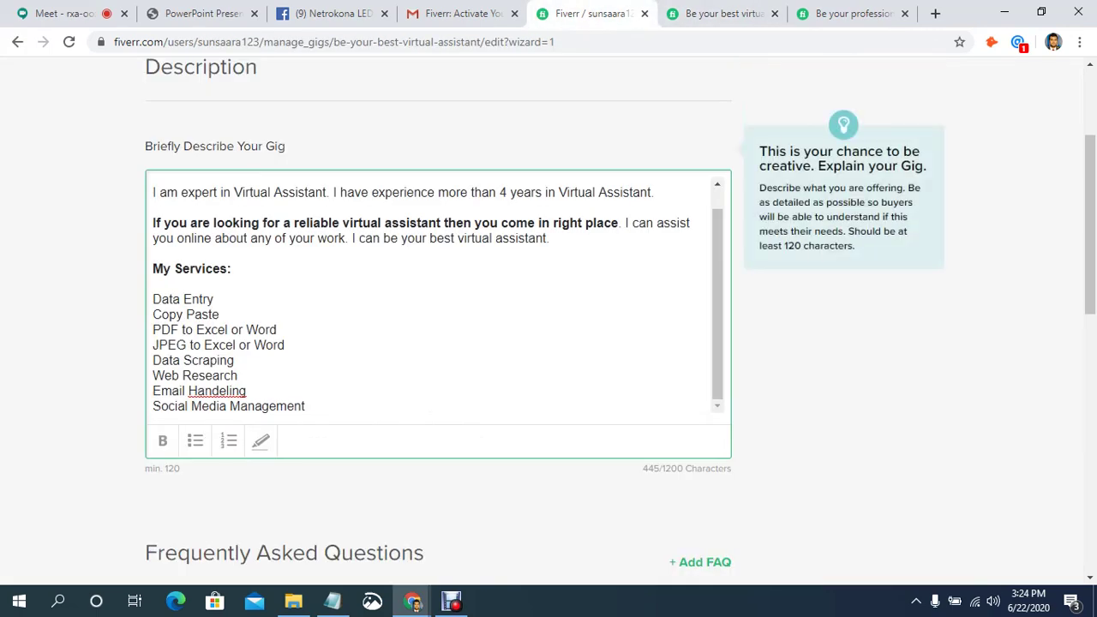
{"action": "key", "text": "Return"}
{"action": "type", "text": "Typing in Excel or Word"}
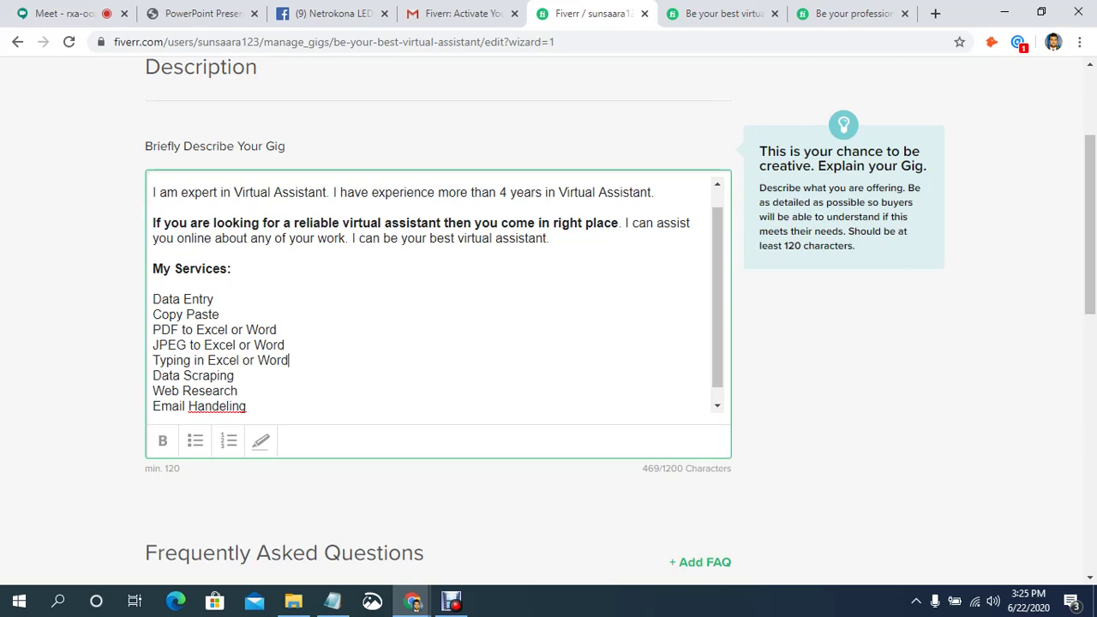
{"action": "left_click", "coordinate": [247, 407]}
{"action": "key", "text": "Return"}
{"action": "type", "text": "Social Media Management"}
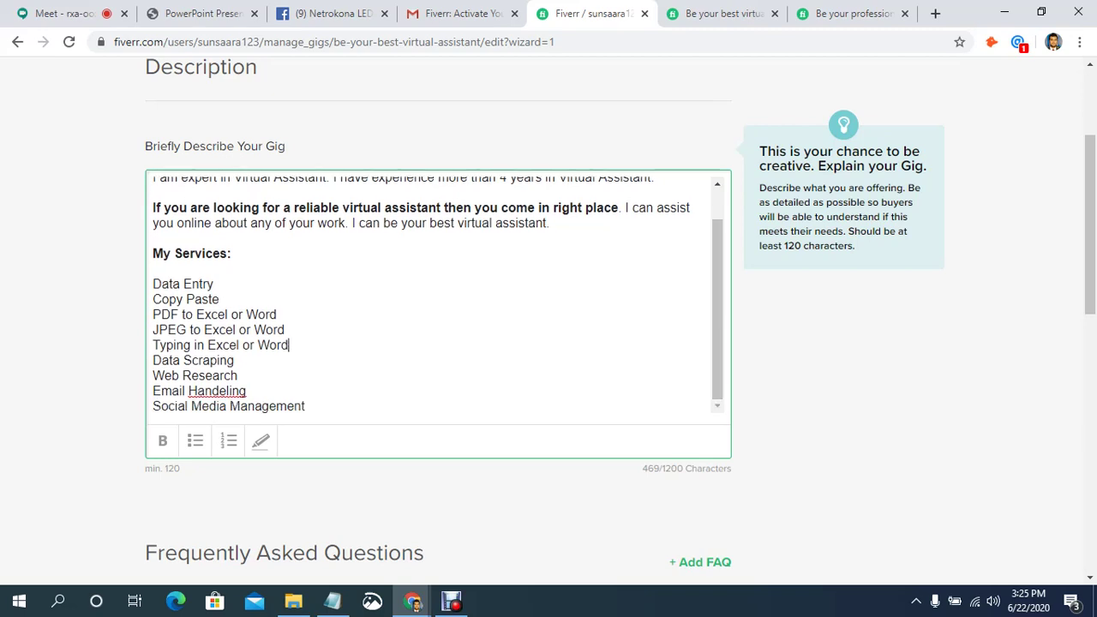
{"action": "left_click", "coordinate": [305, 406]}
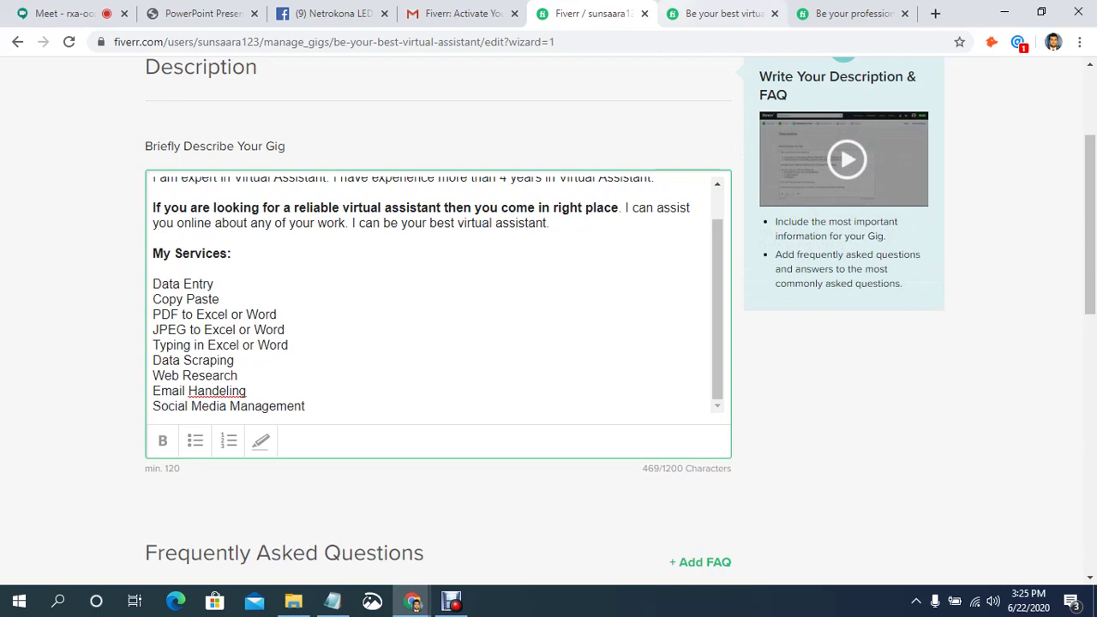
{"action": "key", "text": "ctrl+Tab"}
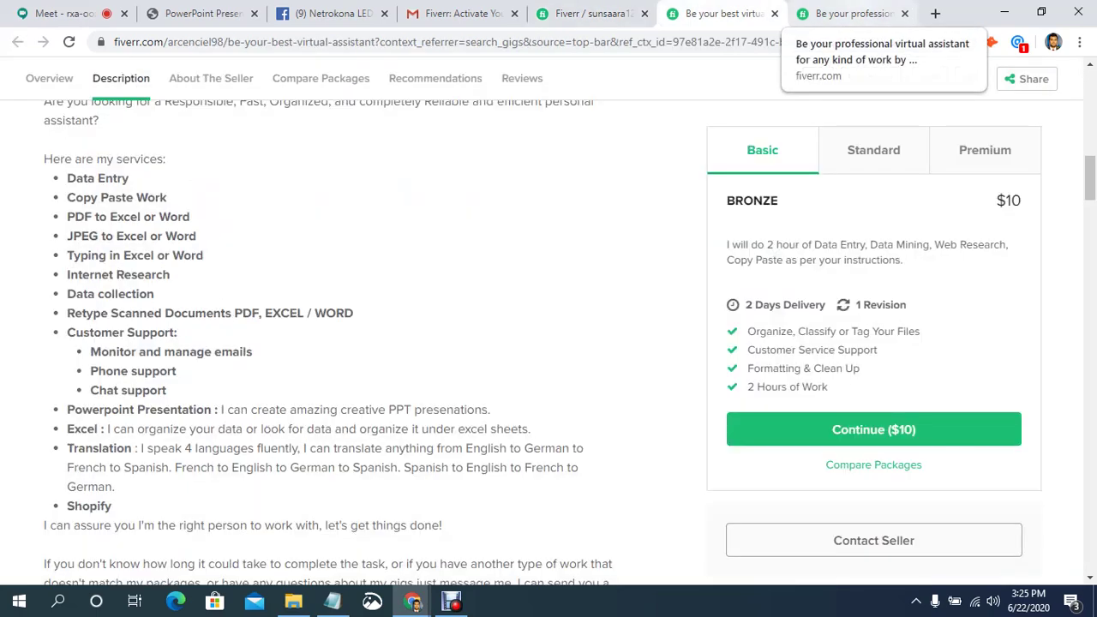
- Copy 'Administrative Virtual Assistance' from a reference gig and paste it under 'My Services:'
{"action": "key", "text": "ctrl+Tab"}
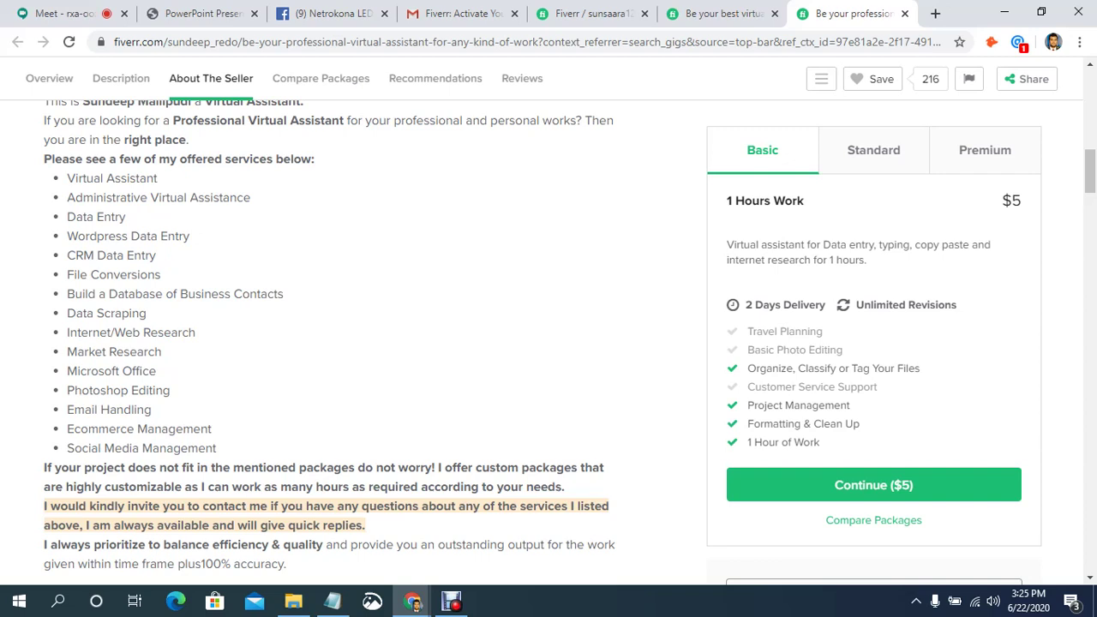
{"action": "left_click_drag", "start_coordinate": [66, 197], "coordinate": [251, 197]}
{"action": "key", "text": "ctrl+c"}
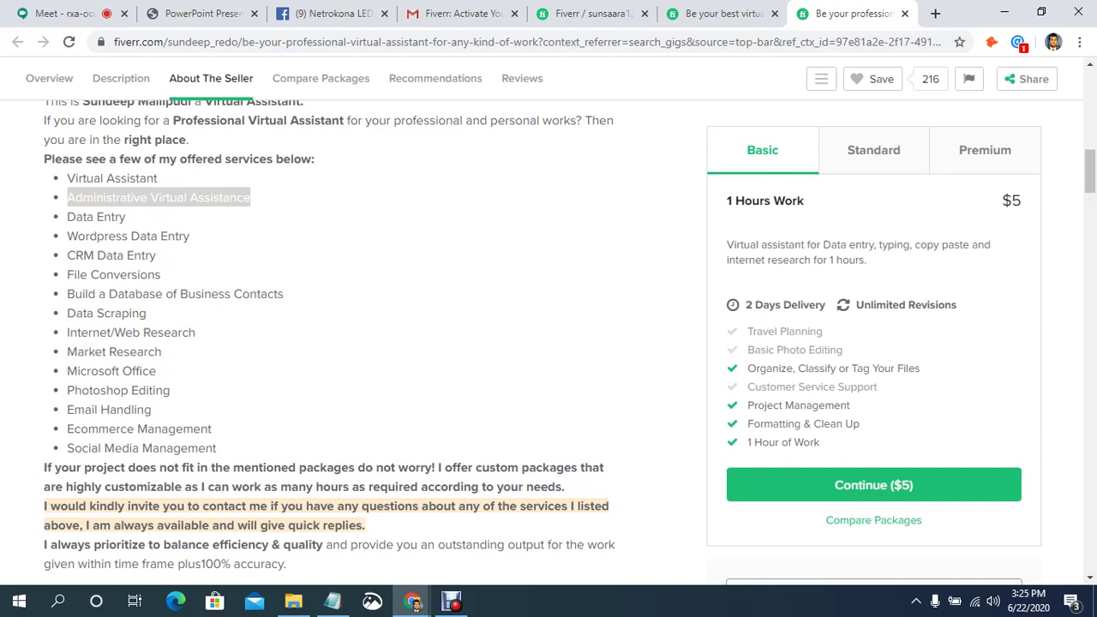
{"action": "left_click", "coordinate": [592, 13]}
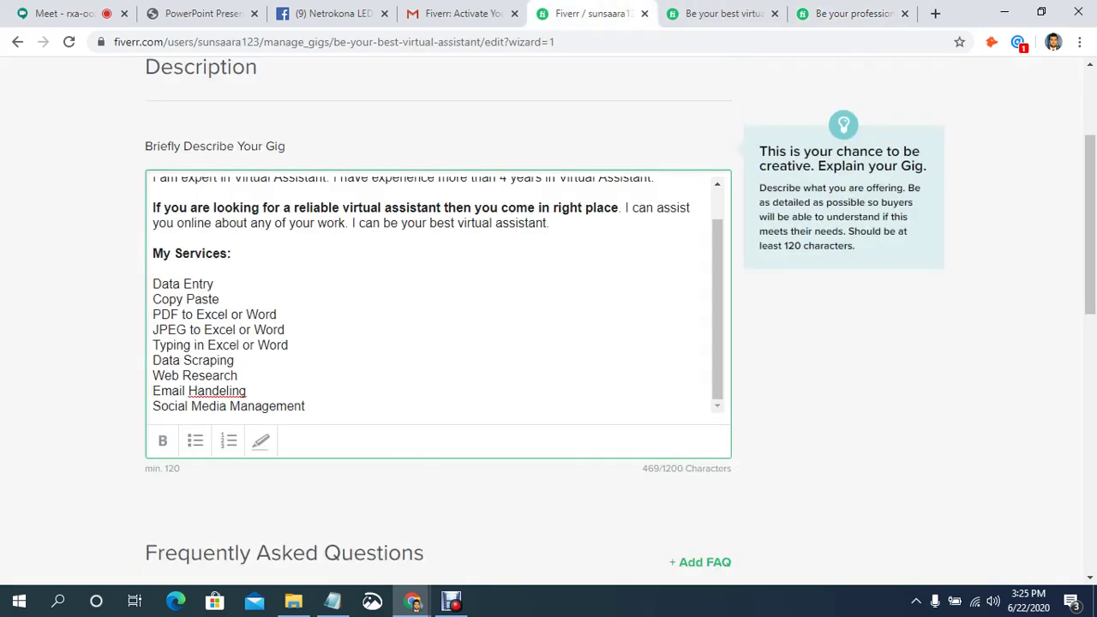
{"action": "key", "text": "Return"}
{"action": "key", "text": "ctrl+v"}
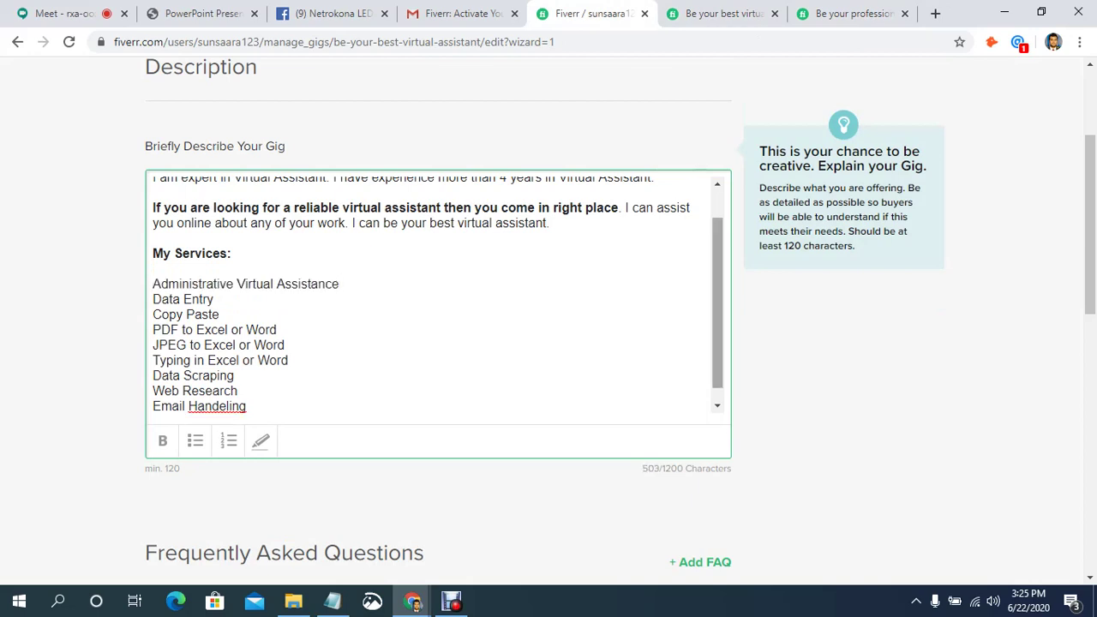
{"action": "scroll", "coordinate": [438, 291], "scroll_direction": "down", "scroll_amount": 1}
- Look over the other sellers' gig pages again and return to the description editor
{"action": "left_click", "coordinate": [853, 14]}
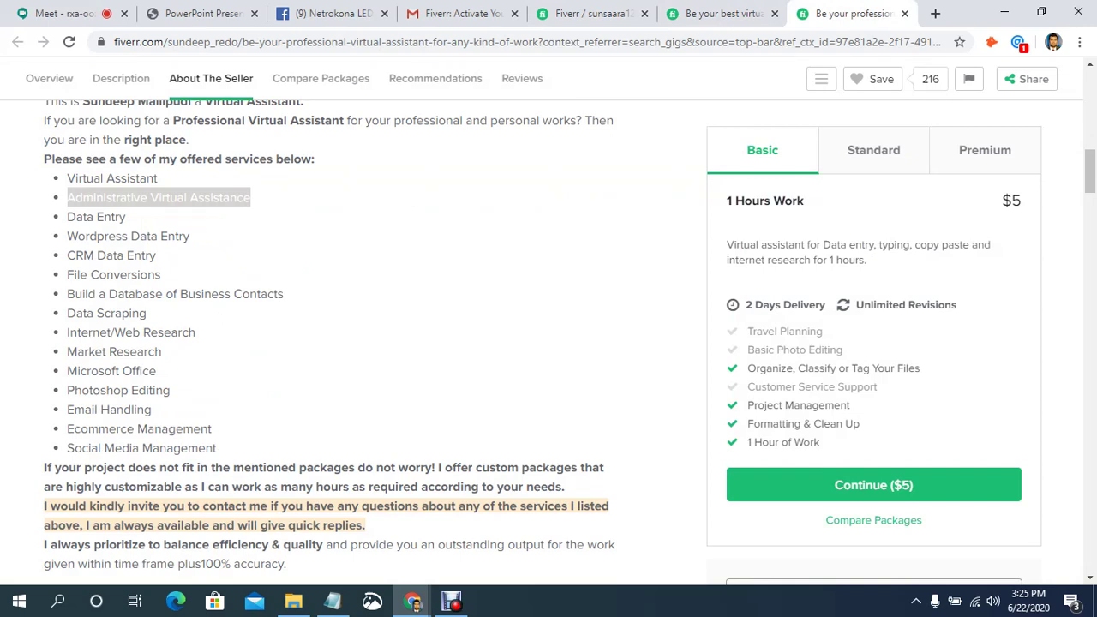
{"action": "scroll", "coordinate": [343, 343], "scroll_direction": "down", "scroll_amount": 1}
{"action": "key", "text": "ctrl+shift+Tab"}
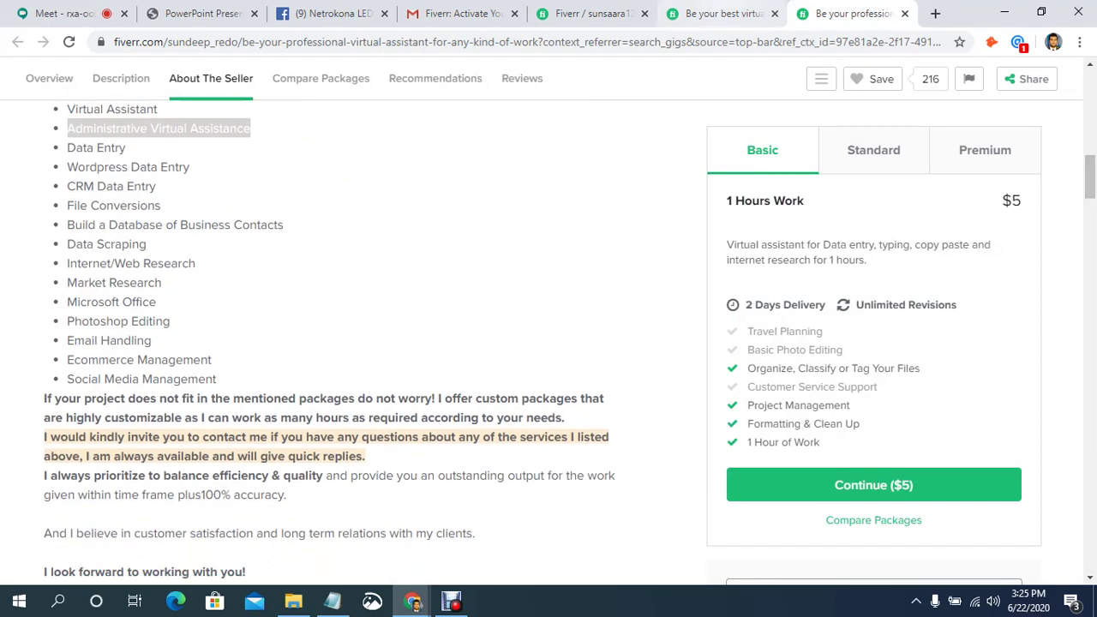
{"action": "scroll", "coordinate": [343, 343], "scroll_direction": "down", "scroll_amount": 2}
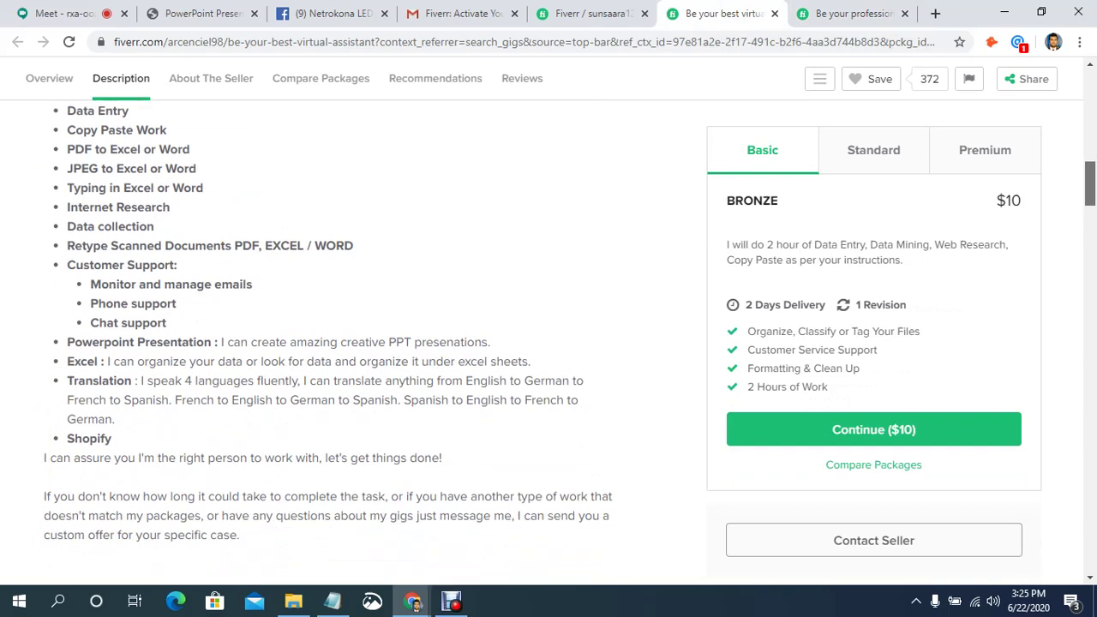
{"action": "scroll", "coordinate": [343, 343], "scroll_direction": "up", "scroll_amount": 5}
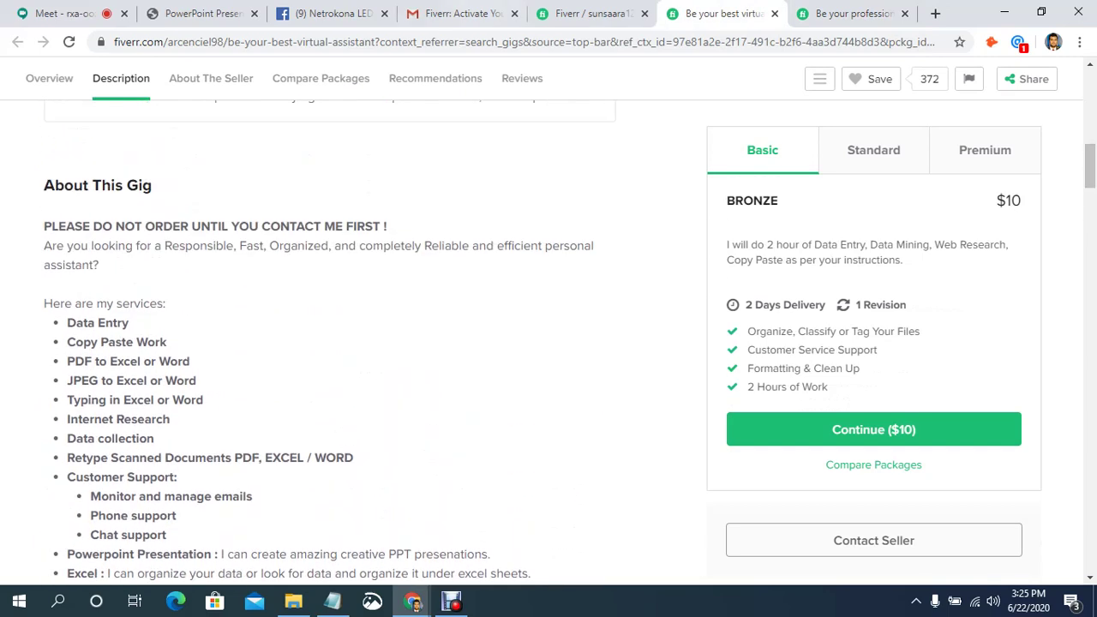
{"action": "key", "text": "ctrl+shift+Tab"}
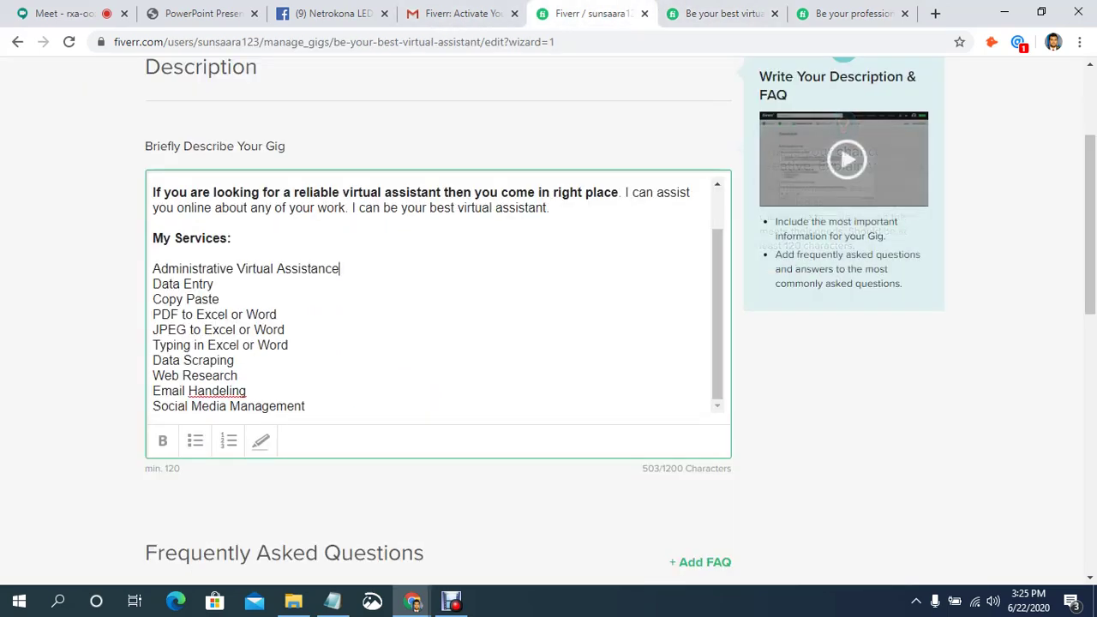
{"action": "left_click_drag", "start_coordinate": [305, 407], "coordinate": [152, 268]}
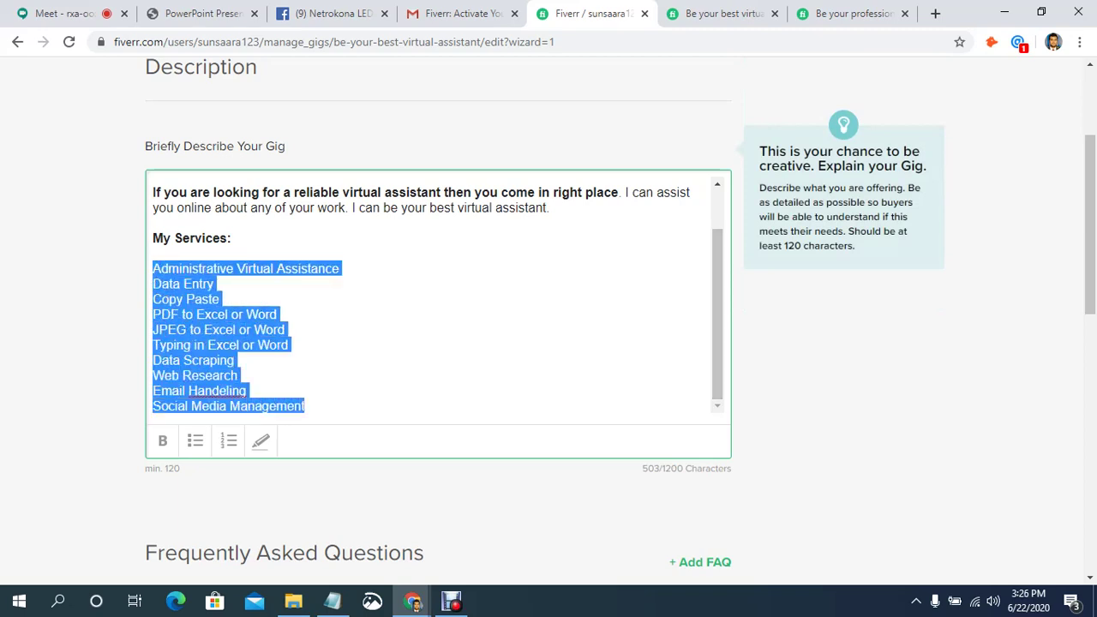
{"action": "left_click", "coordinate": [196, 440]}
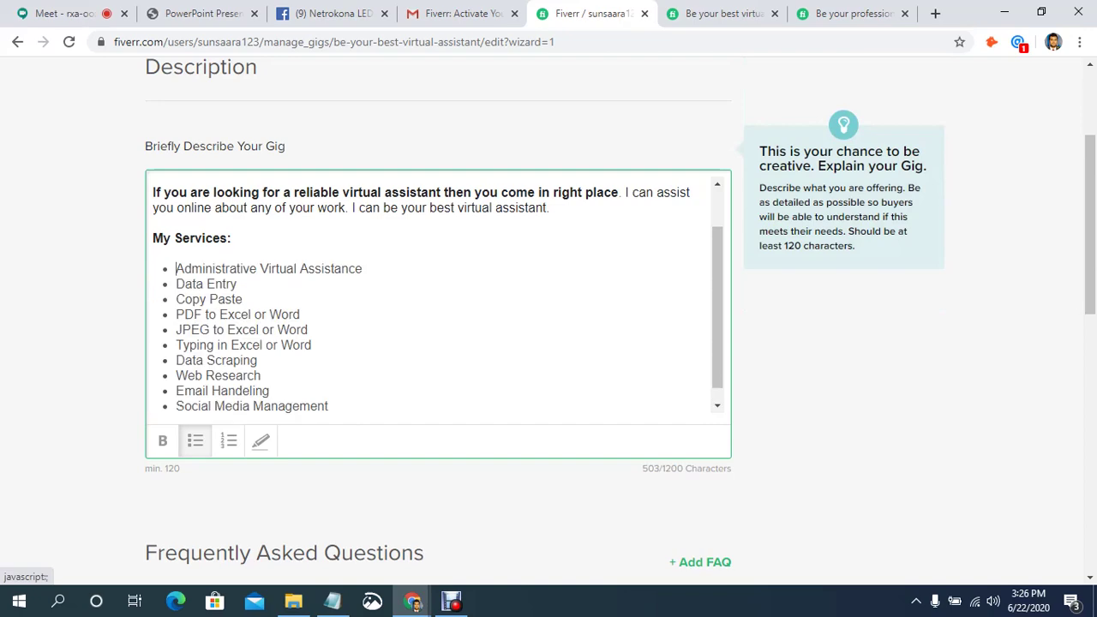
{"action": "left_click", "coordinate": [239, 284]}
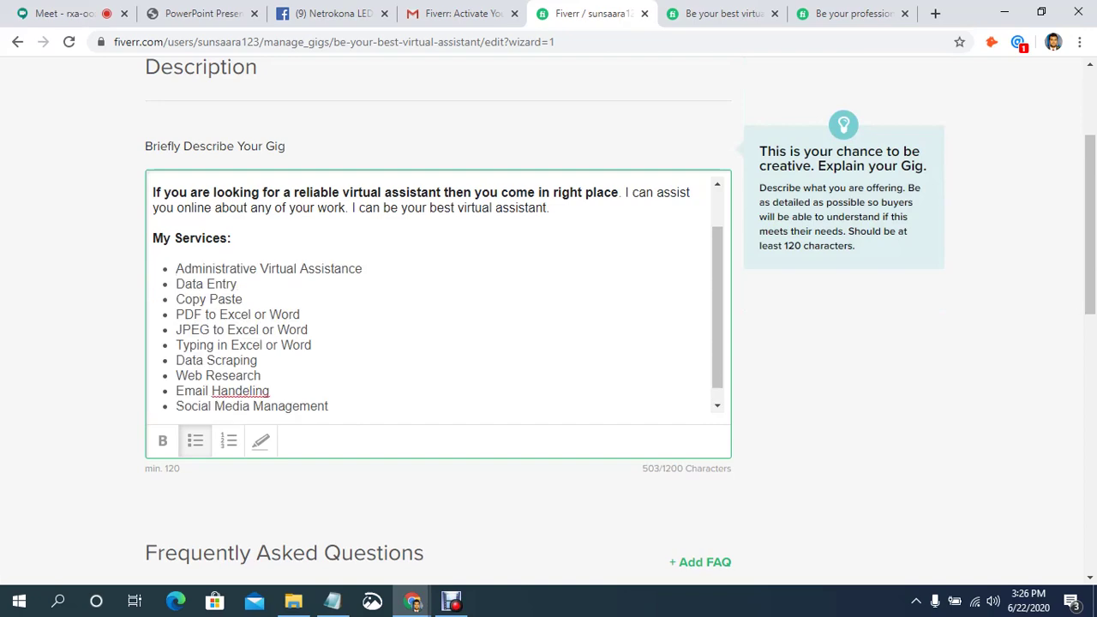
{"action": "key", "text": "ctrl+Tab"}
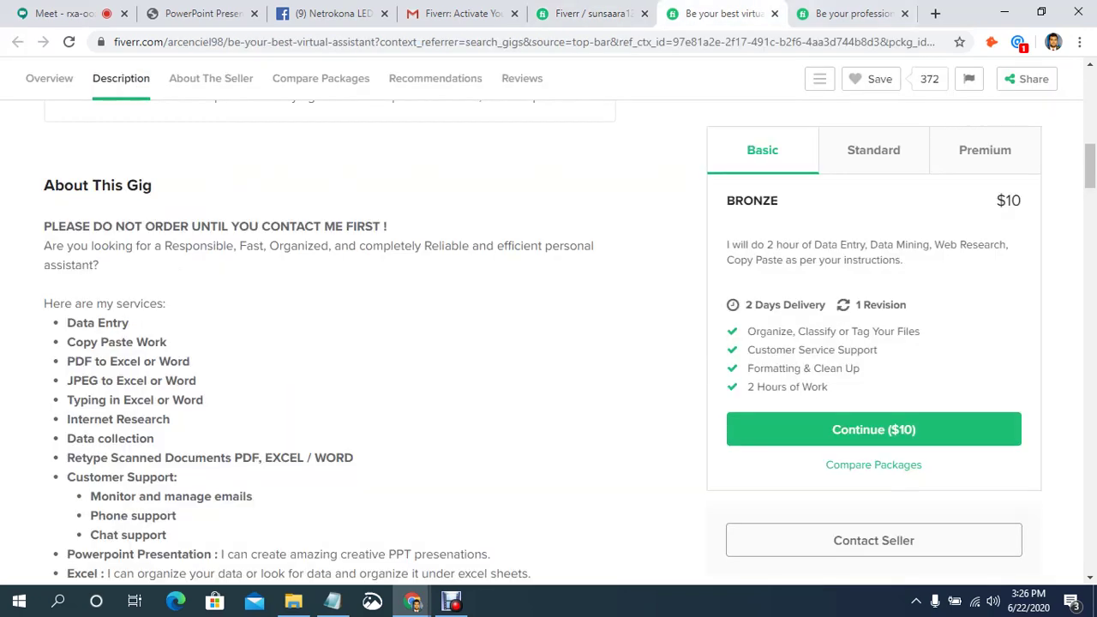
{"action": "key", "text": "ctrl+Tab"}
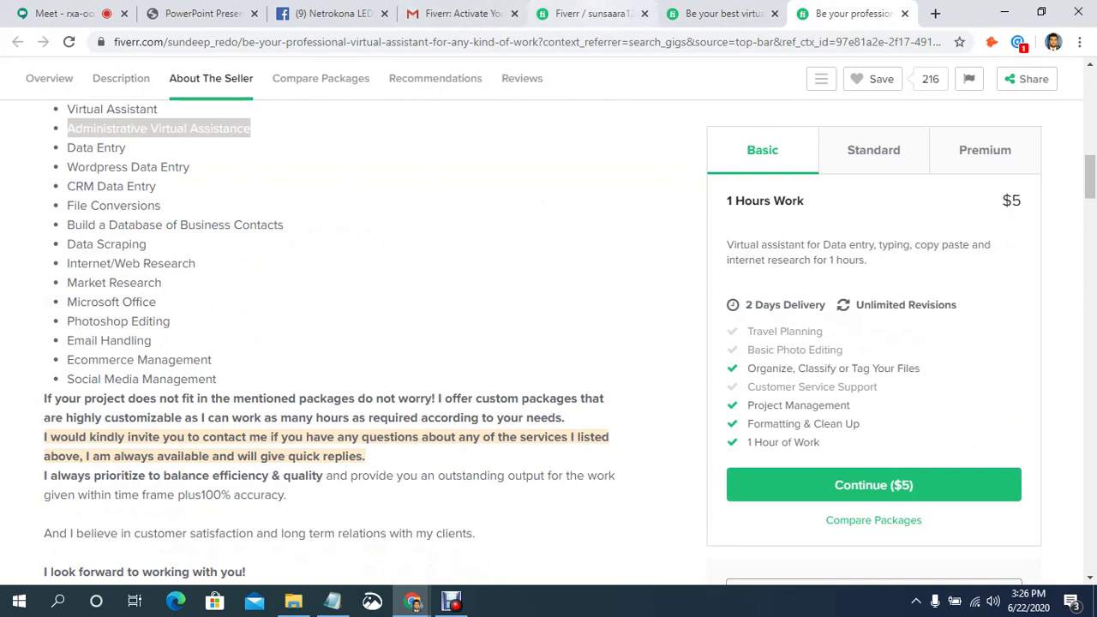
{"action": "left_click", "coordinate": [592, 14]}
{"action": "left_click", "coordinate": [328, 407]}
{"action": "key", "text": "Return"}
{"action": "key", "text": "Return"}
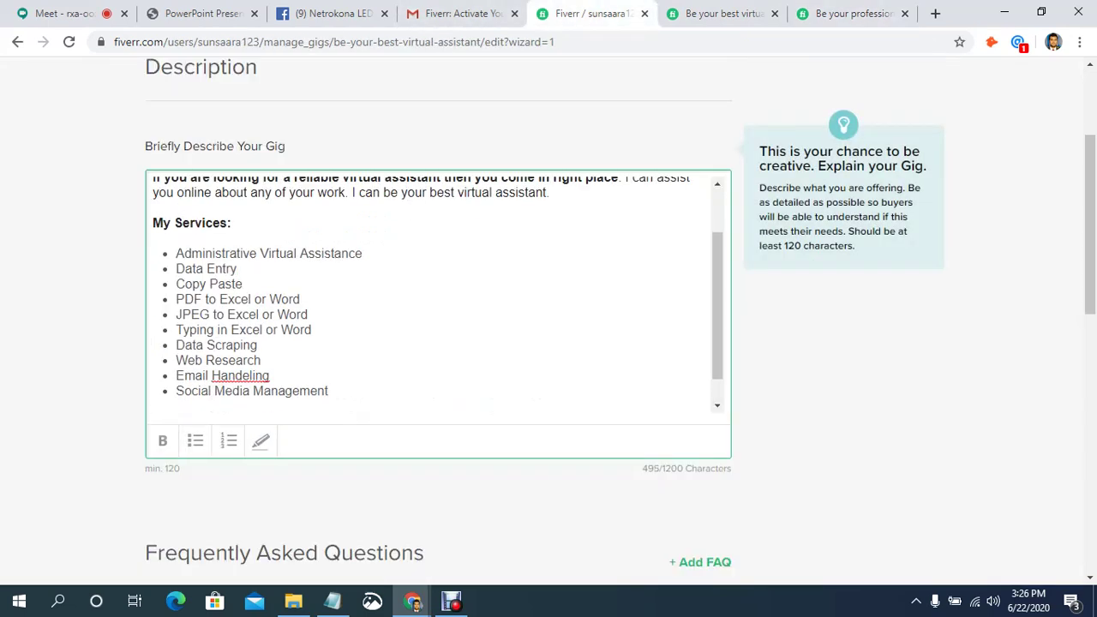
{"action": "scroll", "coordinate": [438, 287], "scroll_direction": "up", "scroll_amount": 1}
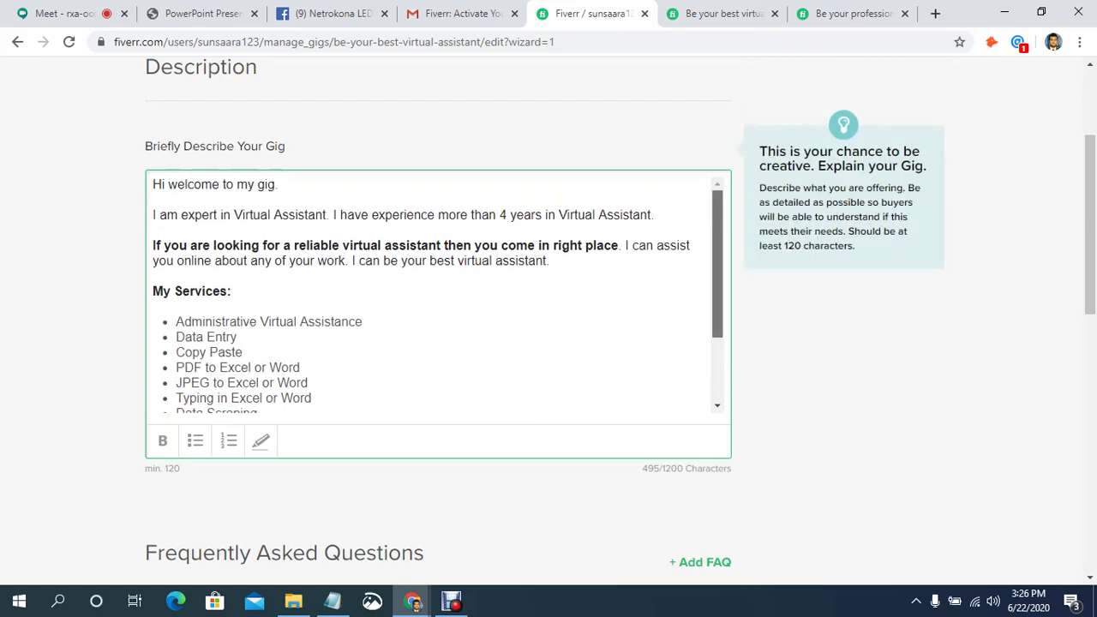
{"action": "scroll", "coordinate": [438, 296], "scroll_direction": "down", "scroll_amount": 2}
{"action": "scroll", "coordinate": [438, 296], "scroll_direction": "up", "scroll_amount": 2}
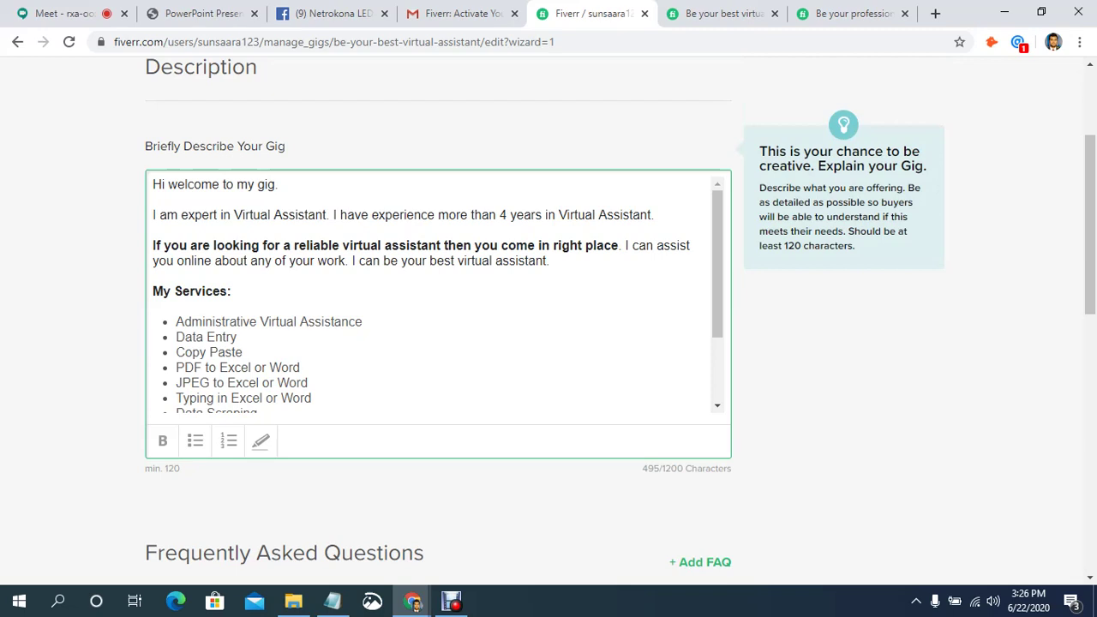
{"action": "scroll", "coordinate": [438, 296], "scroll_direction": "down", "scroll_amount": 3}
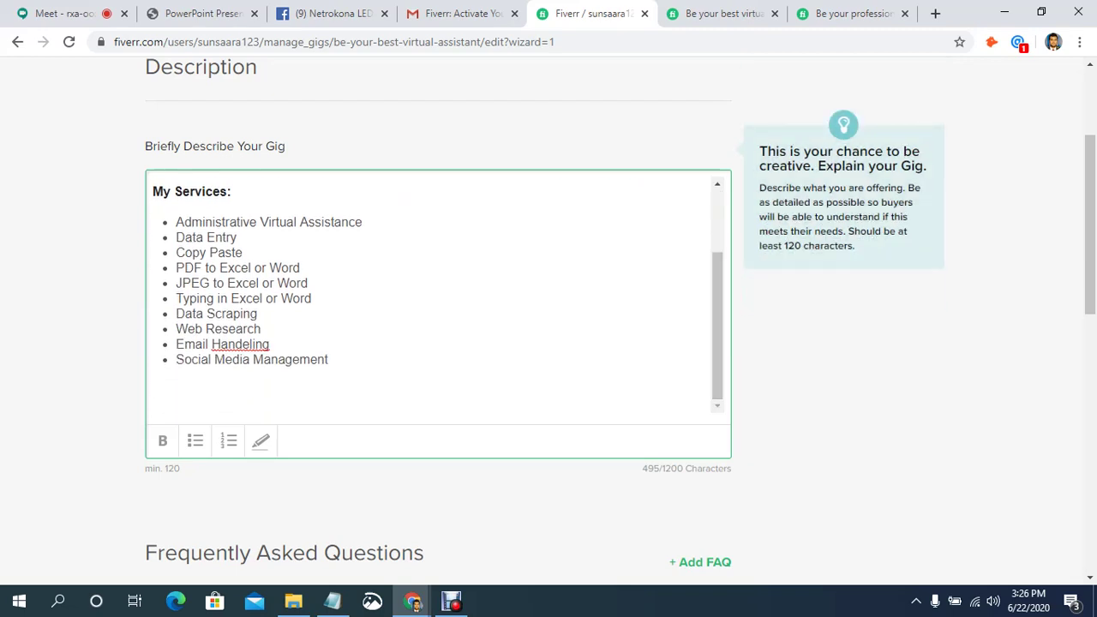
- Add a bold 'Why Choose me?' heading to the gig description
{"action": "type", "text": "Why Choose me"}
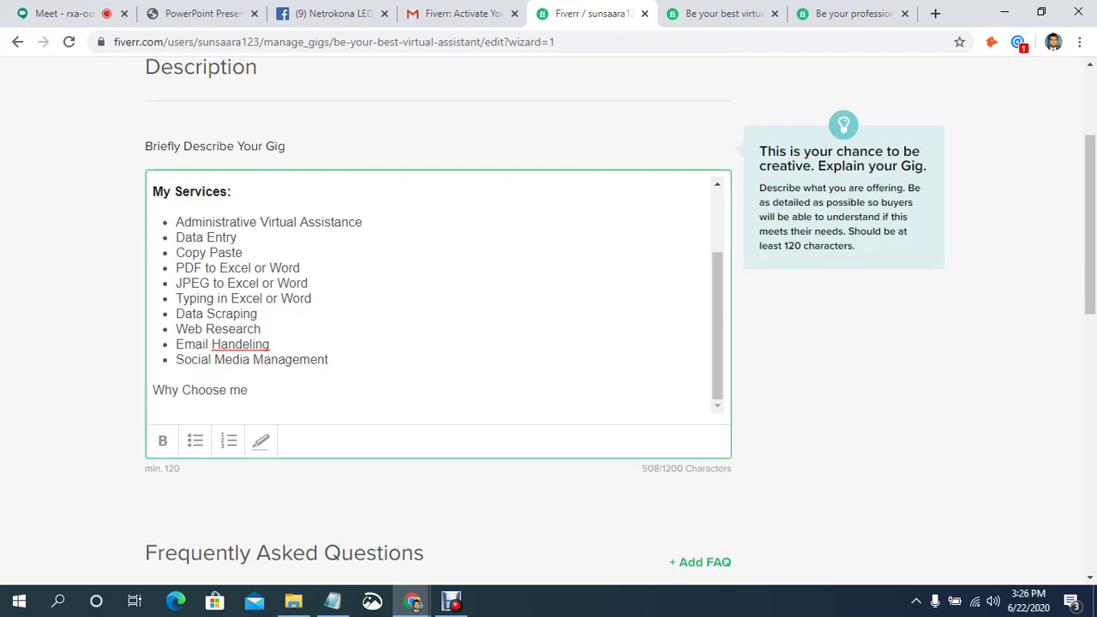
{"action": "type", "text": "?"}
{"action": "key", "text": "Return"}
{"action": "key", "text": "shift+Up"}
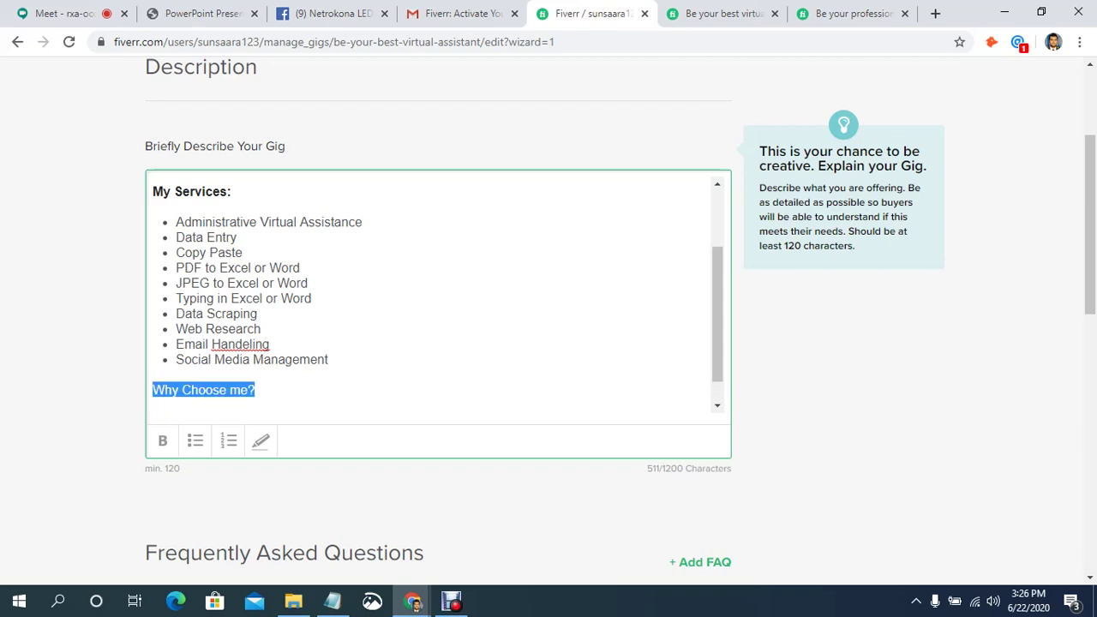
{"action": "key", "text": "ctrl+b"}
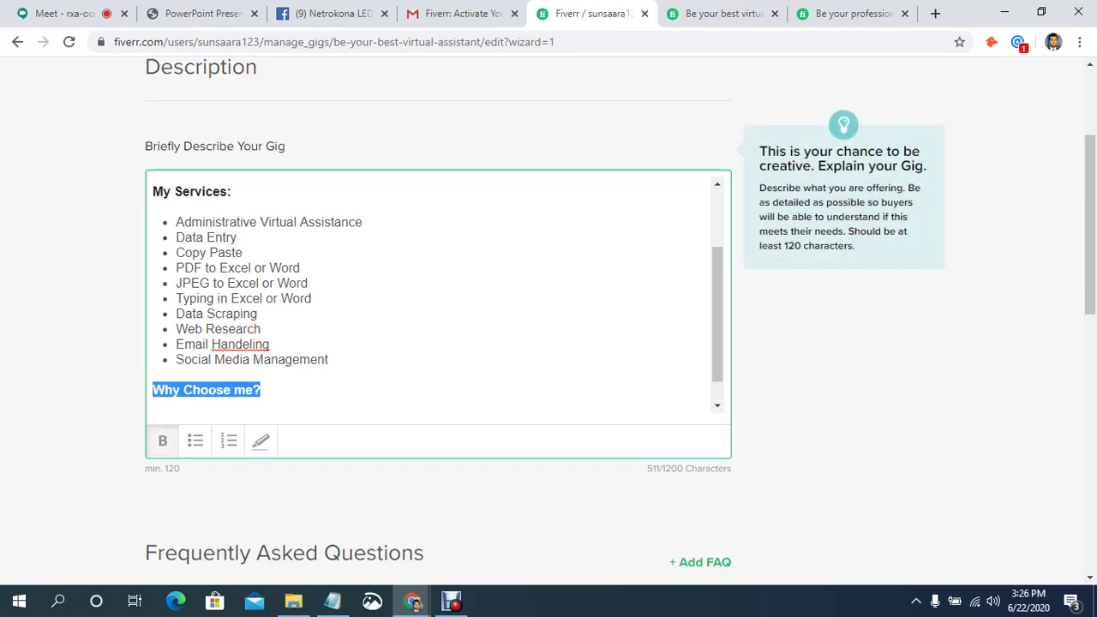
{"action": "left_click", "coordinate": [171, 405]}
{"action": "key", "text": "Return"}
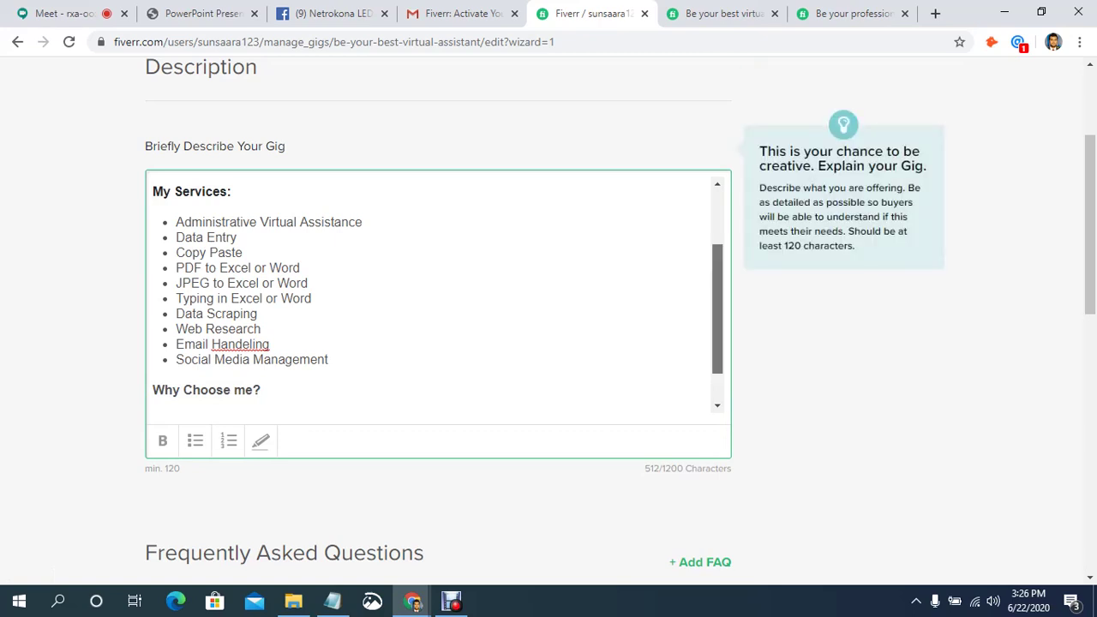
- List '100% satisfaction guaranteed', 'On time delivery' and 'Money back guarantee' on separate lines below it
{"action": "scroll", "coordinate": [431, 296], "scroll_direction": "down", "scroll_amount": 1}
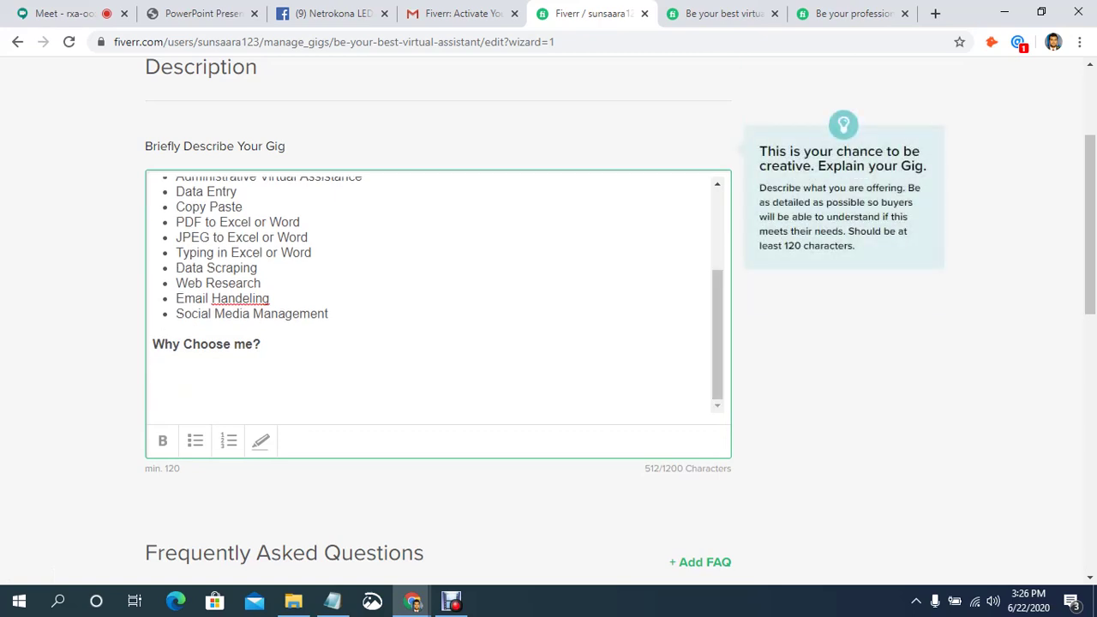
{"action": "type", "text": "2"}
{"action": "key", "text": "BackSpace"}
{"action": "type", "text": "100"}
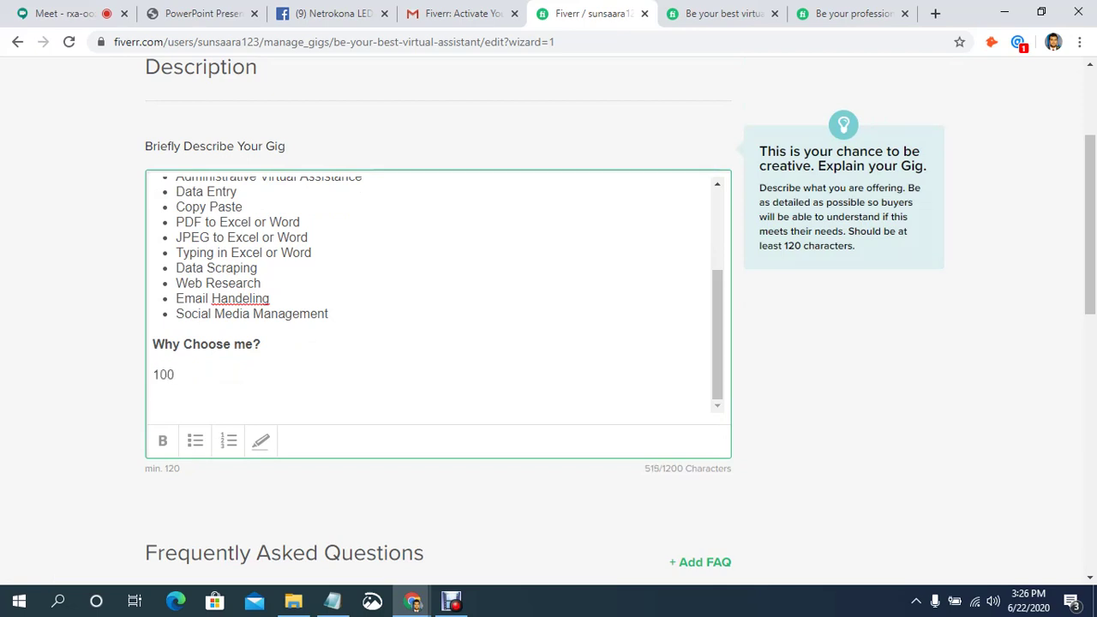
{"action": "type", "text": "% satisfaction gu"}
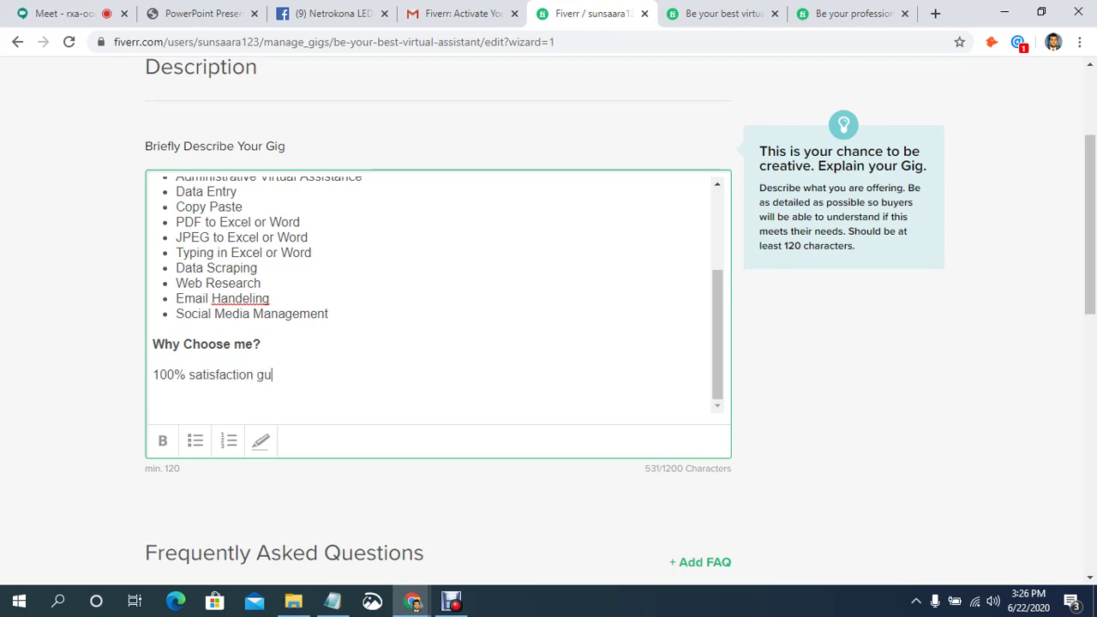
{"action": "type", "text": "aranteed"}
{"action": "key", "text": "Return"}
{"action": "type", "text": "On time delivery"}
{"action": "key", "text": "Return"}
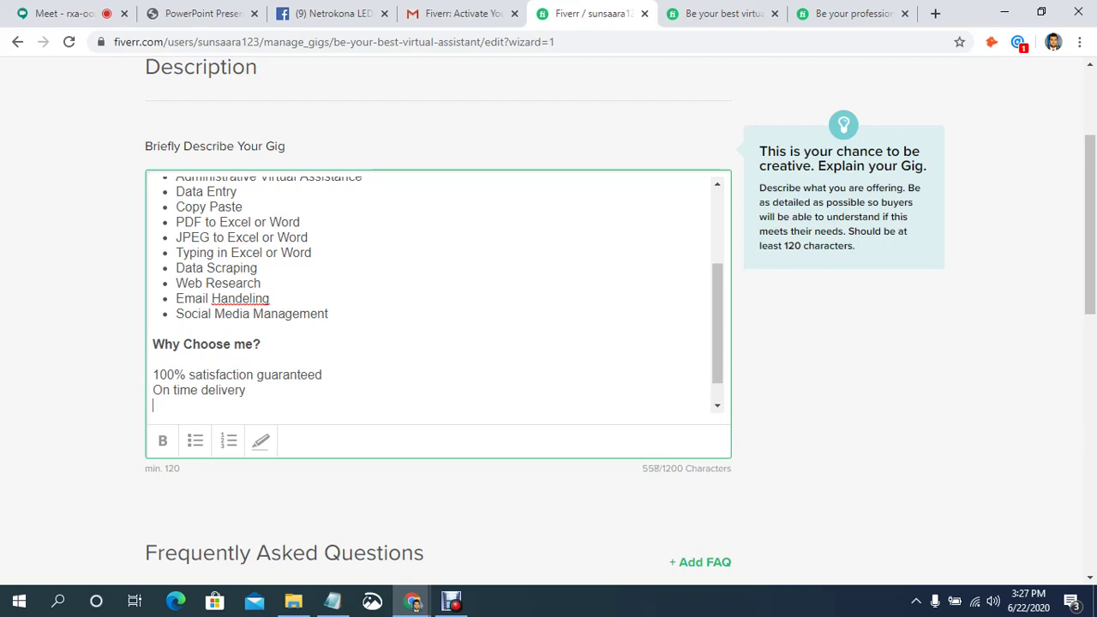
{"action": "type", "text": "Monr"}
{"action": "type", "text": "ey back "}
{"action": "type", "text": "Gu="}
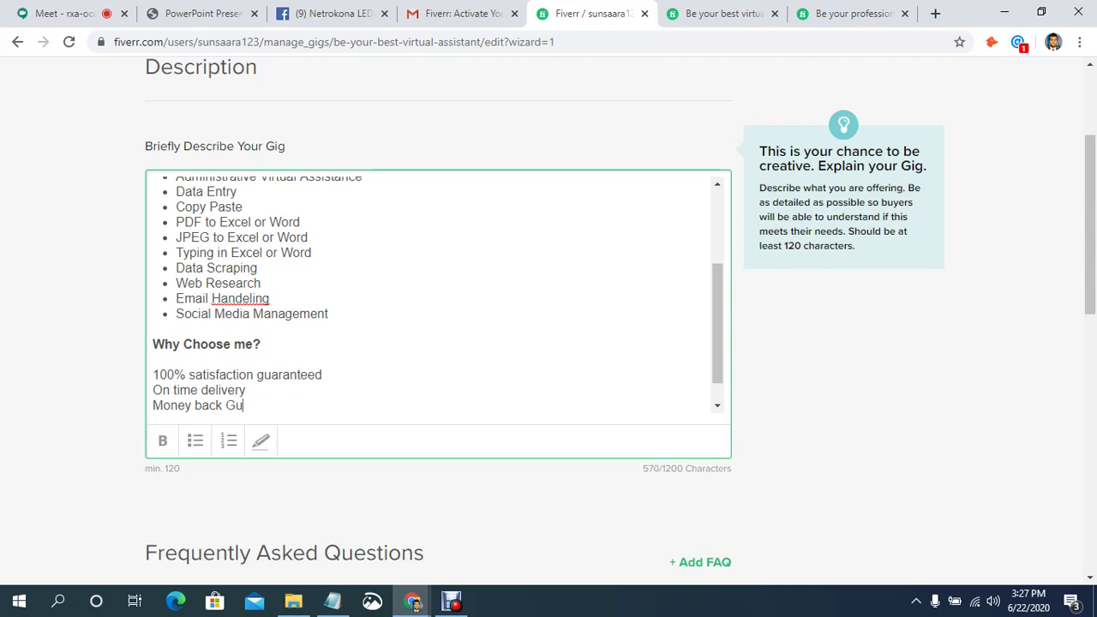
{"action": "key", "text": "BackSpace"}
{"action": "key", "text": "BackSpace"}
{"action": "key", "text": "BackSpace"}
{"action": "type", "text": "guarantee"}
{"action": "key", "text": "Return"}
- Browse the two already-open competitor virtual assistant gigs
{"action": "key", "text": "ctrl+Tab"}
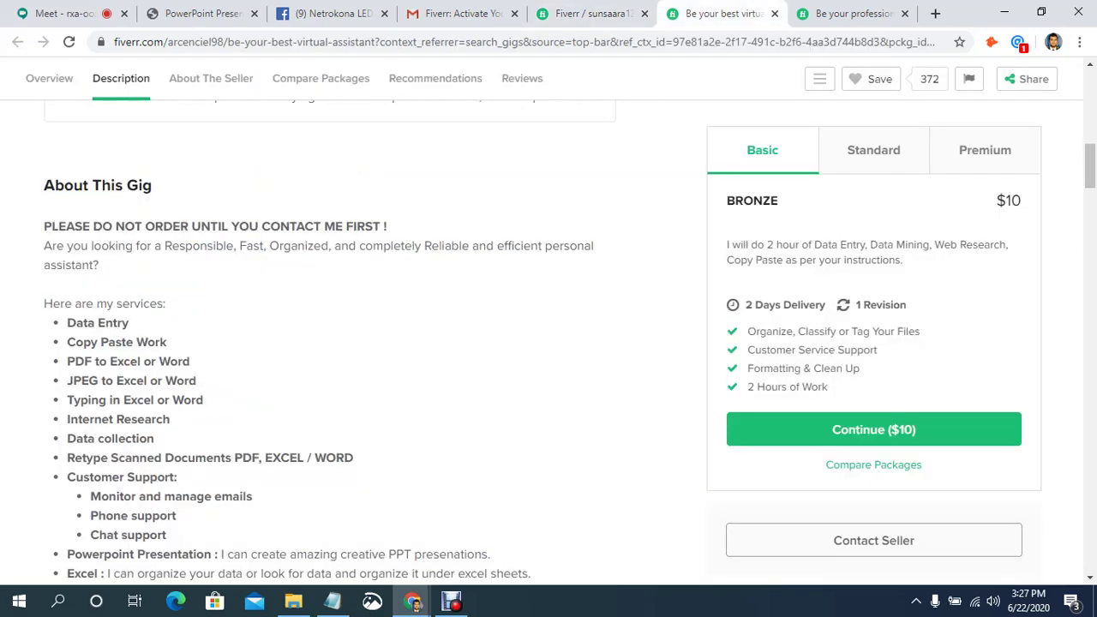
{"action": "scroll", "coordinate": [549, 343], "scroll_direction": "down", "scroll_amount": 12}
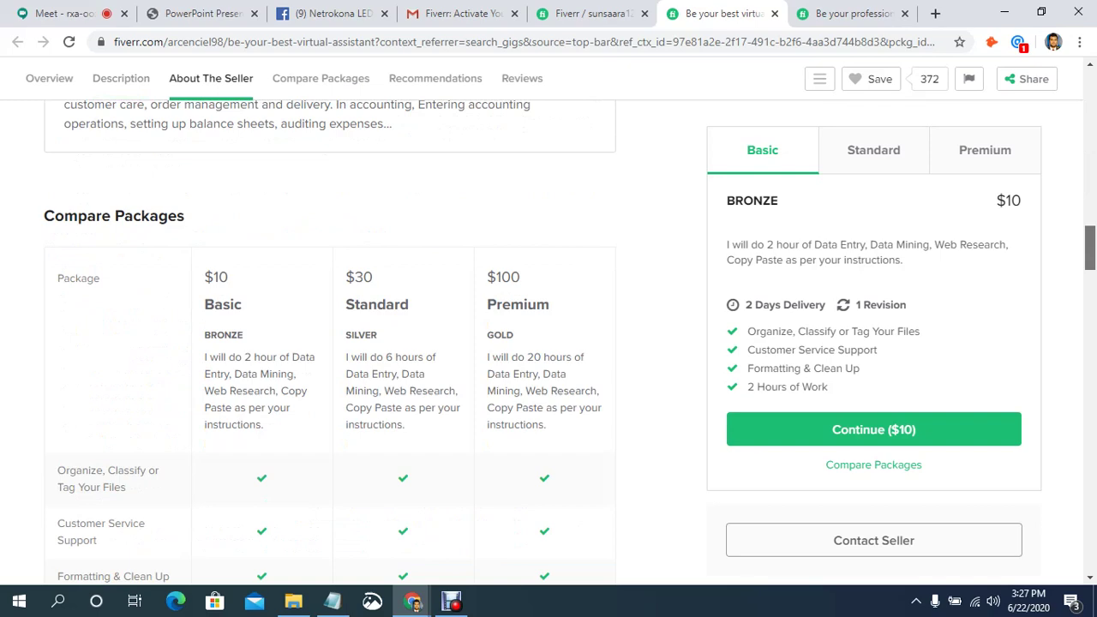
{"action": "scroll", "coordinate": [549, 343], "scroll_direction": "up", "scroll_amount": 6}
{"action": "scroll", "coordinate": [549, 343], "scroll_direction": "up", "scroll_amount": 1}
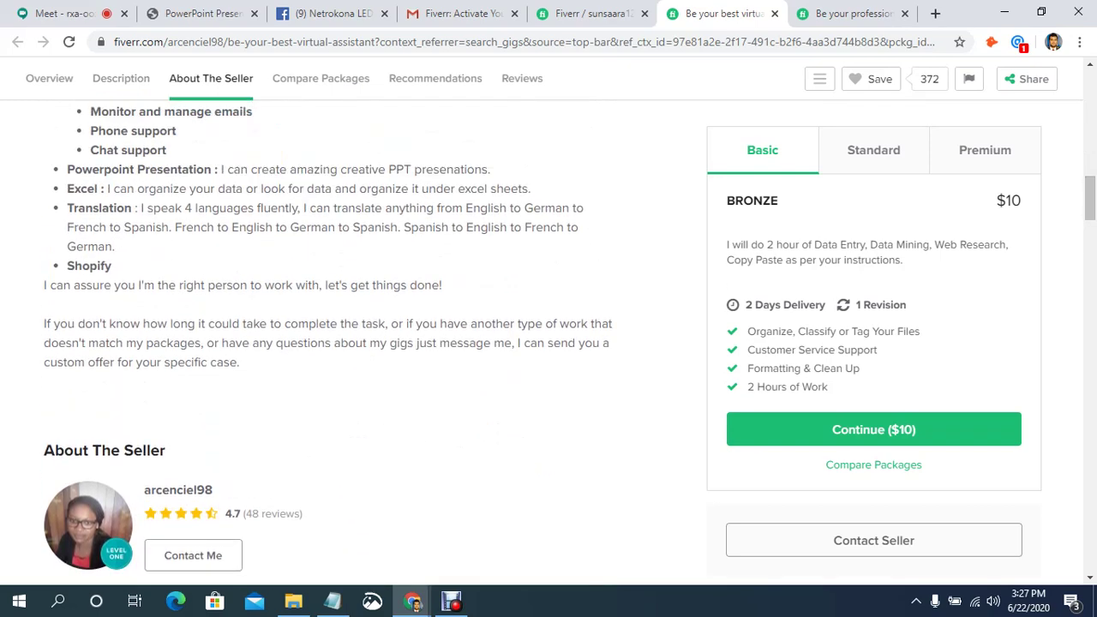
{"action": "key", "text": "ctrl+Tab"}
{"action": "scroll", "coordinate": [549, 343], "scroll_direction": "down", "scroll_amount": 2}
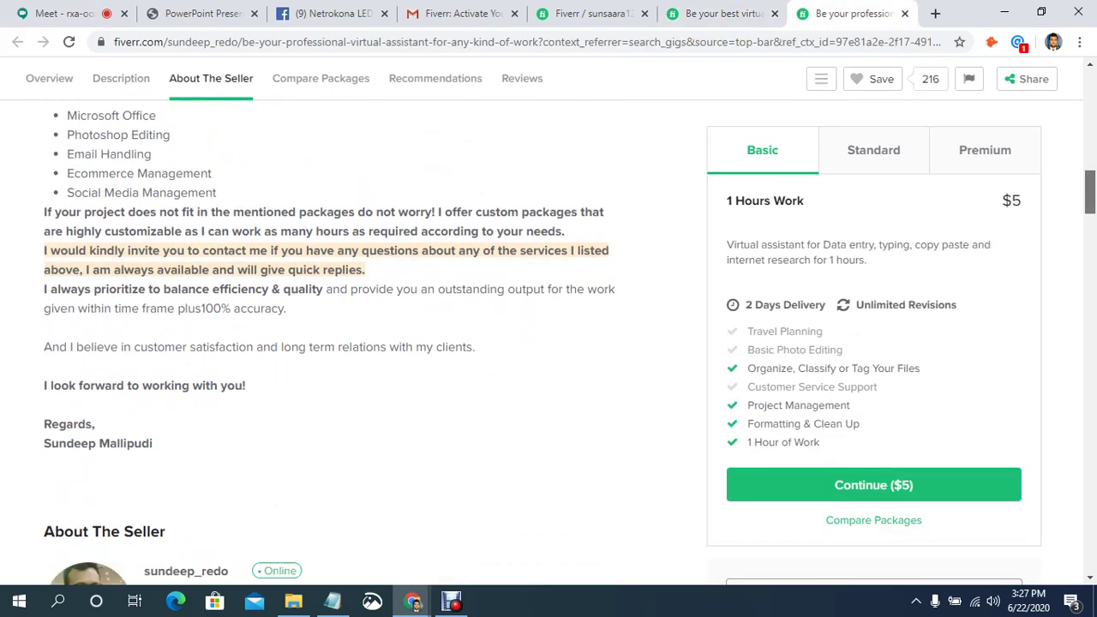
{"action": "scroll", "coordinate": [329, 343], "scroll_direction": "up", "scroll_amount": 1}
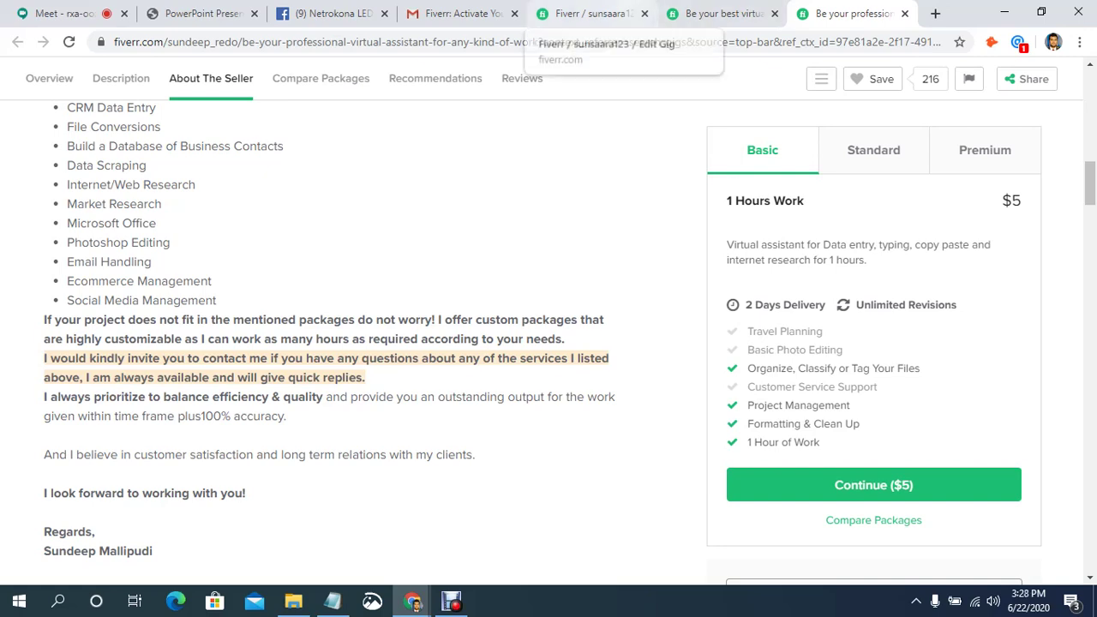
{"action": "scroll", "coordinate": [607, 472], "scroll_direction": "up", "scroll_amount": 15}
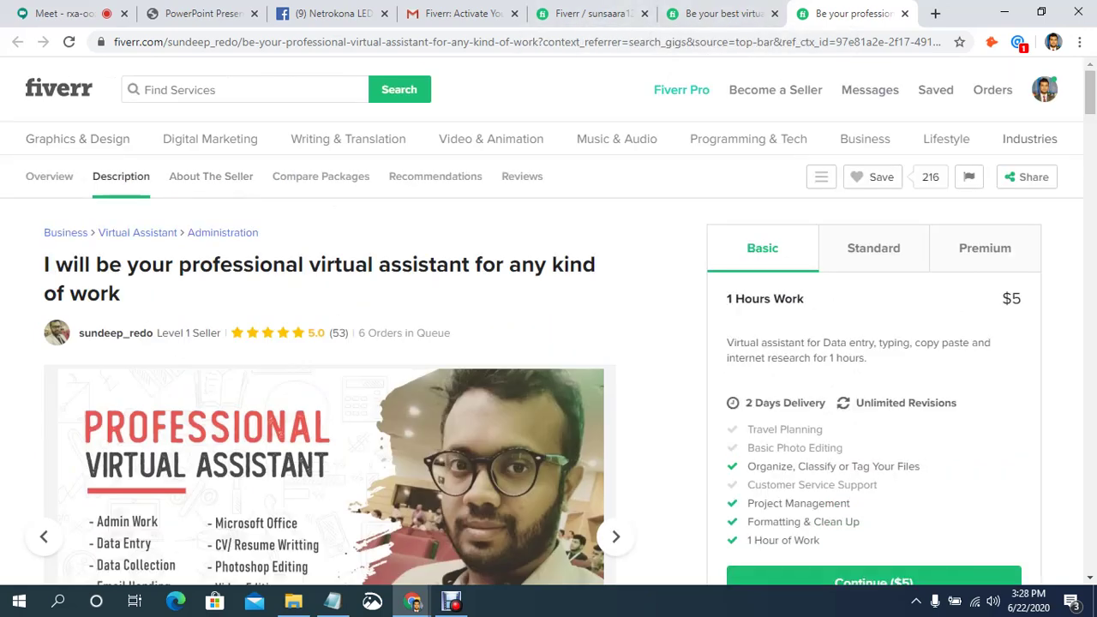
- Search 'virtual assistant' again and open two gigs in new tabs
{"action": "left_click", "coordinate": [244, 89]}
{"action": "key", "text": "Down"}
{"action": "key", "text": "Return"}
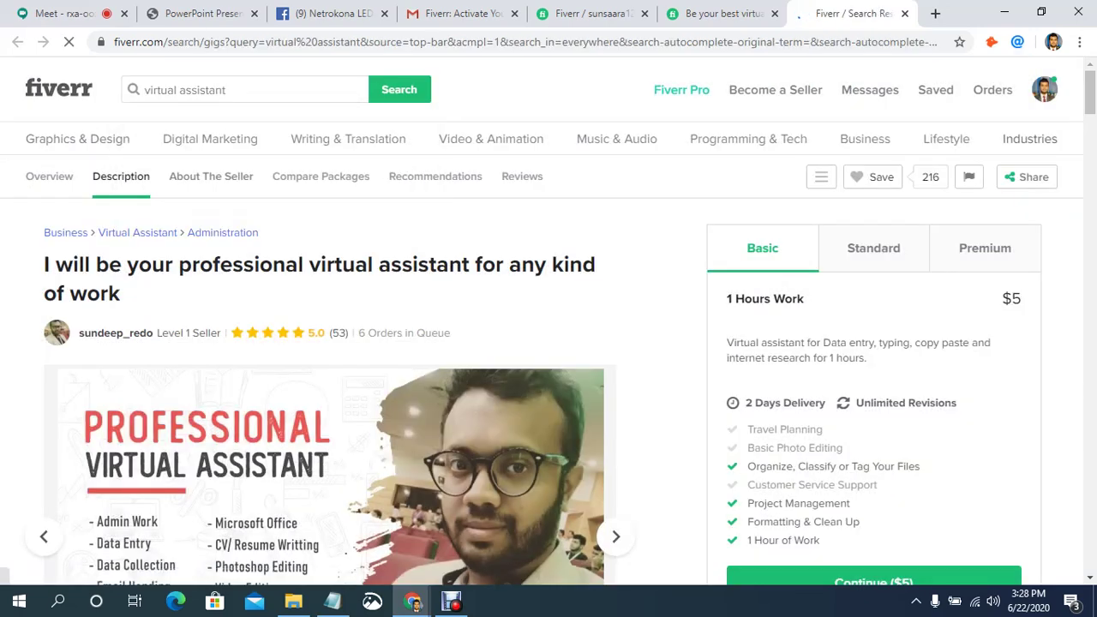
{"action": "scroll", "coordinate": [549, 343], "scroll_direction": "down", "scroll_amount": 5}
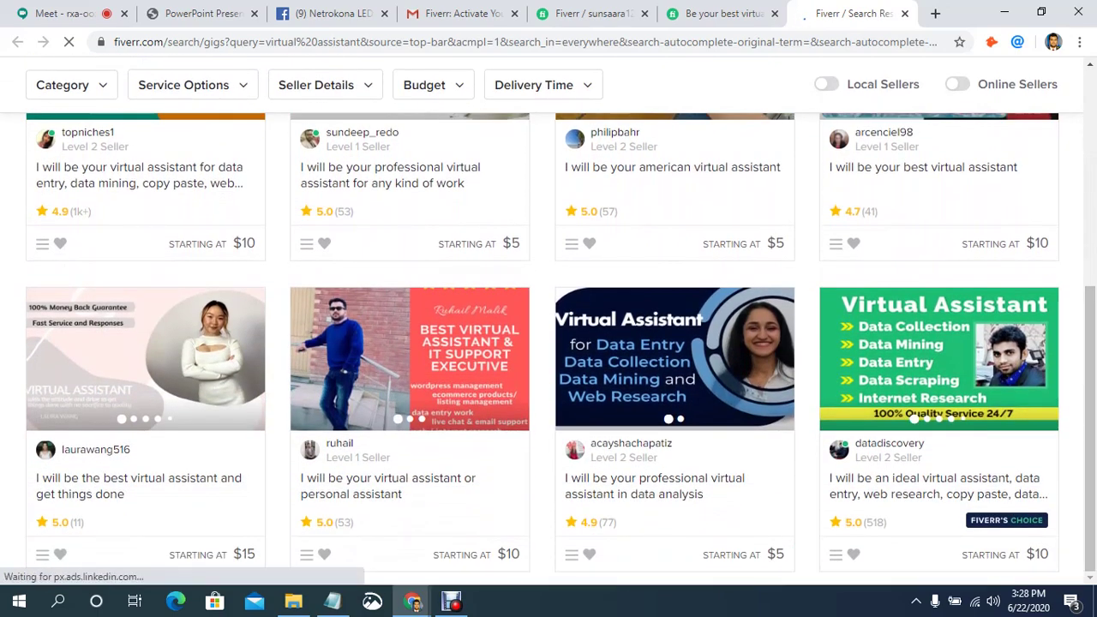
{"action": "left_click", "coordinate": [655, 486], "text": "ctrl"}
{"action": "left_click", "coordinate": [387, 487], "text": "ctrl"}
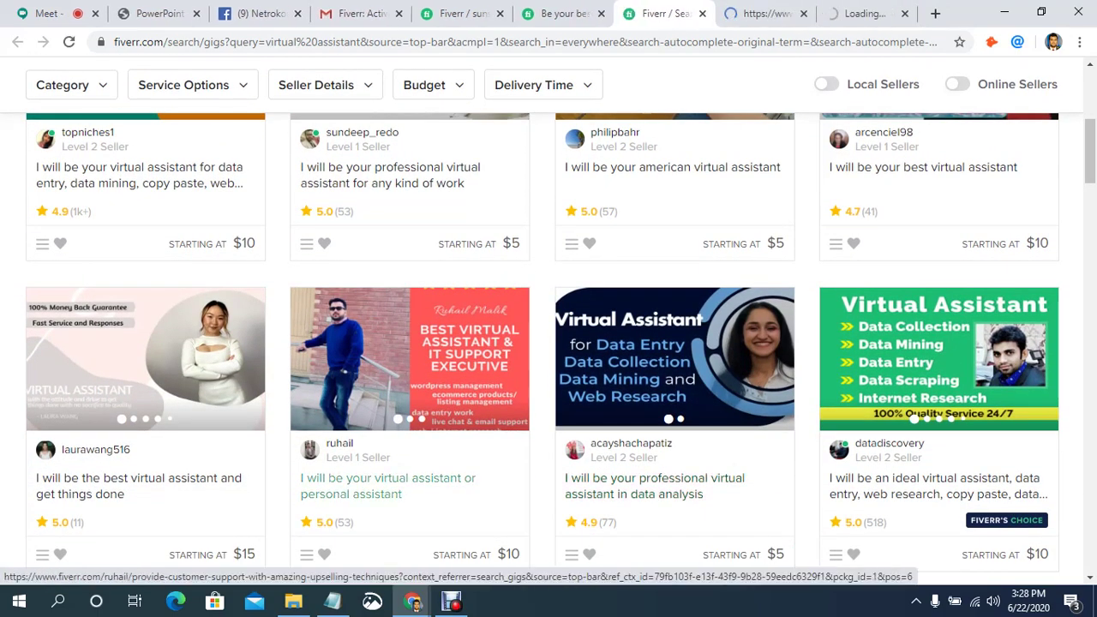
- Read the data analysis and personal assistant gigs, then close both tabs
{"action": "key", "text": "ctrl+Tab"}
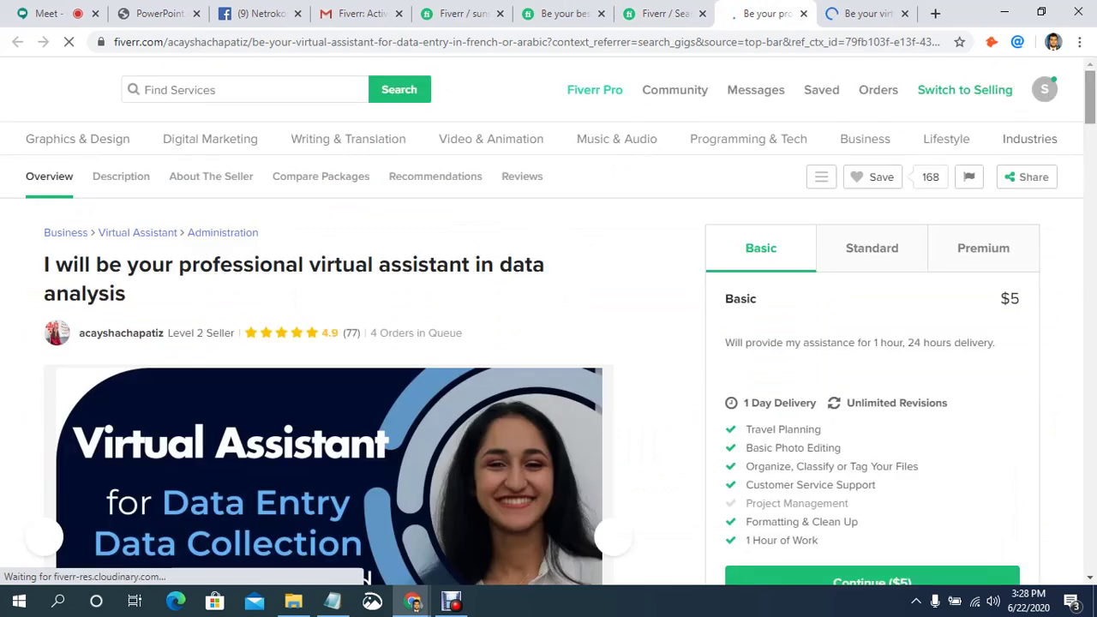
{"action": "scroll", "coordinate": [548, 343], "scroll_direction": "down", "scroll_amount": 10}
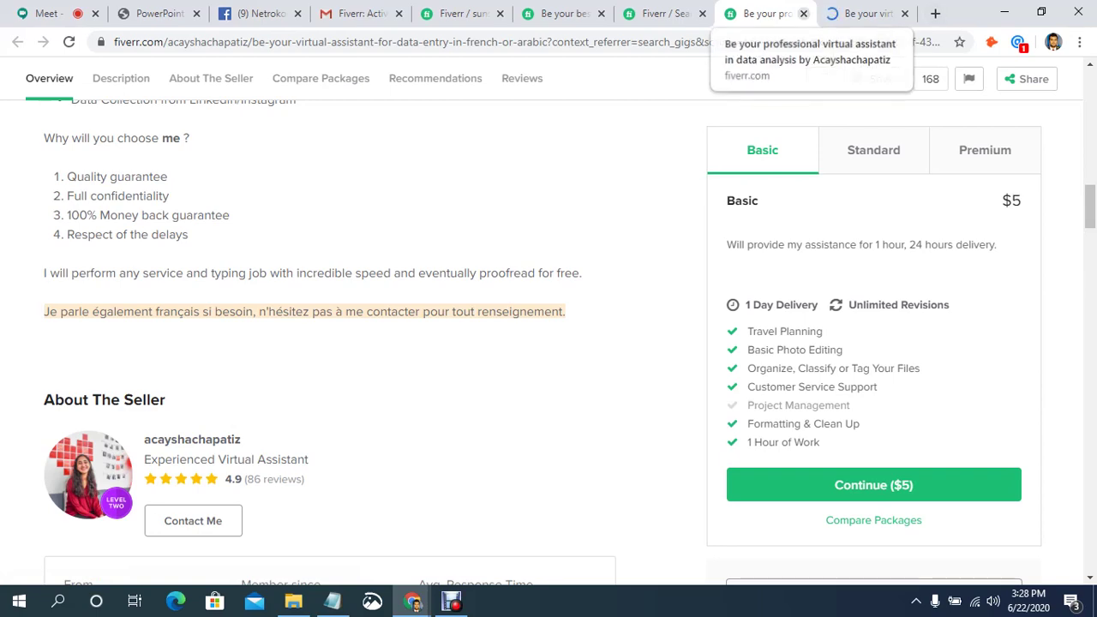
{"action": "left_click", "coordinate": [803, 14]}
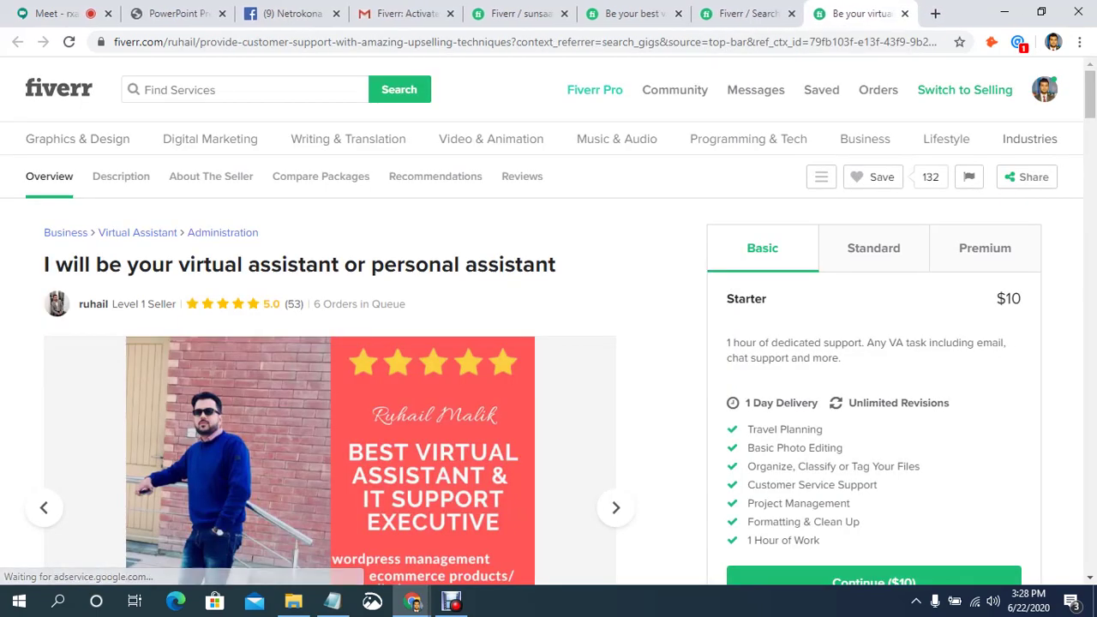
{"action": "scroll", "coordinate": [343, 343], "scroll_direction": "down", "scroll_amount": 15}
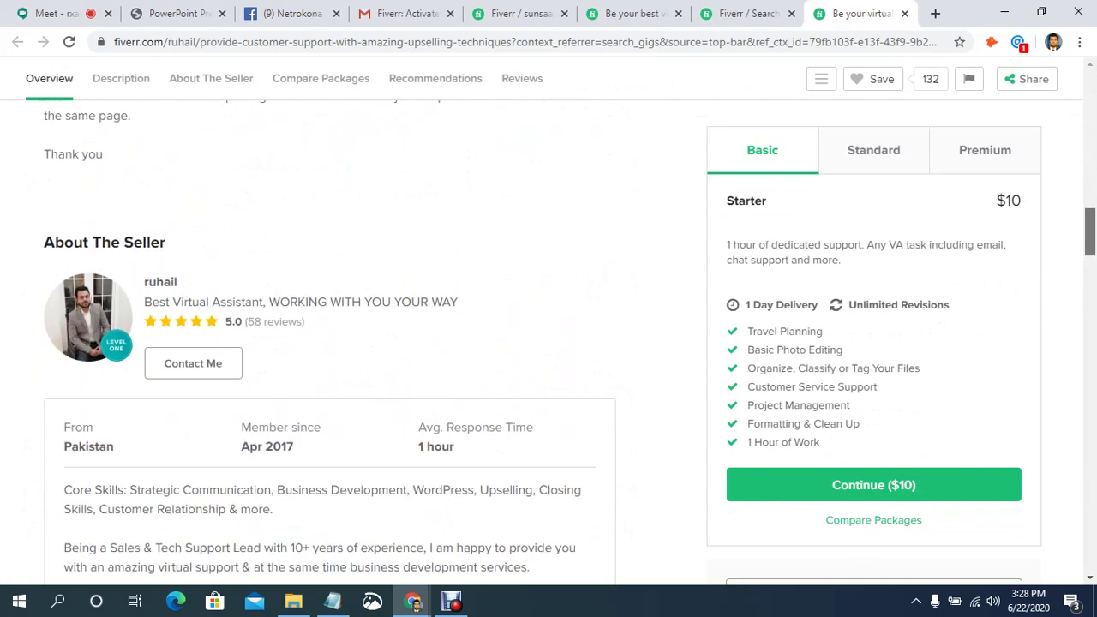
{"action": "scroll", "coordinate": [343, 343], "scroll_direction": "up", "scroll_amount": 3}
{"action": "scroll", "coordinate": [343, 343], "scroll_direction": "down", "scroll_amount": 2}
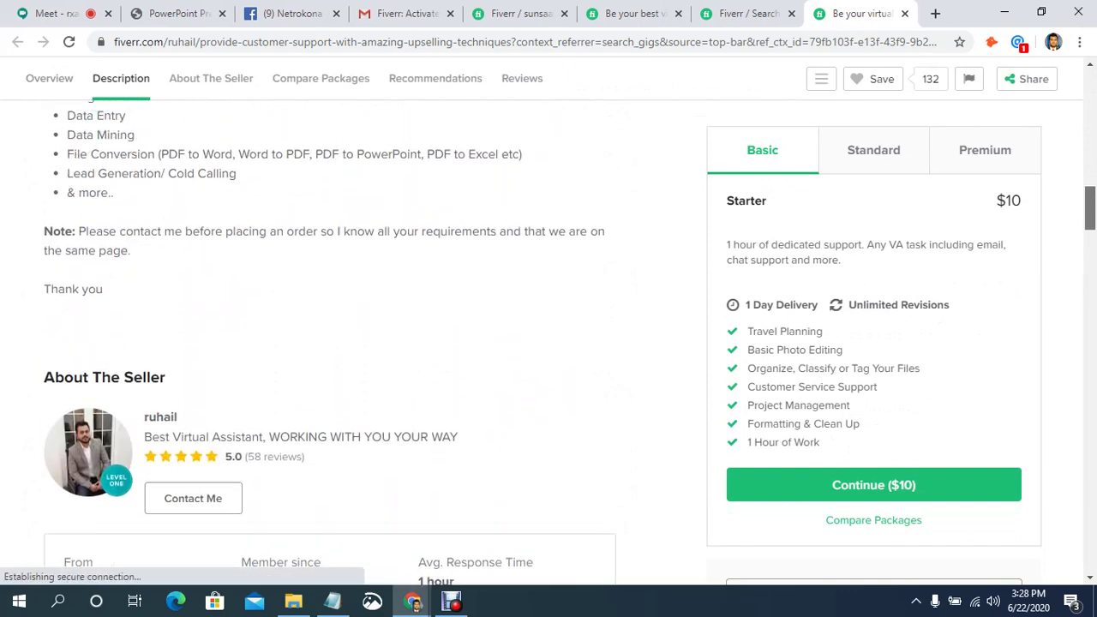
{"action": "scroll", "coordinate": [343, 343], "scroll_direction": "up", "scroll_amount": 4}
{"action": "scroll", "coordinate": [343, 343], "scroll_direction": "down", "scroll_amount": 2}
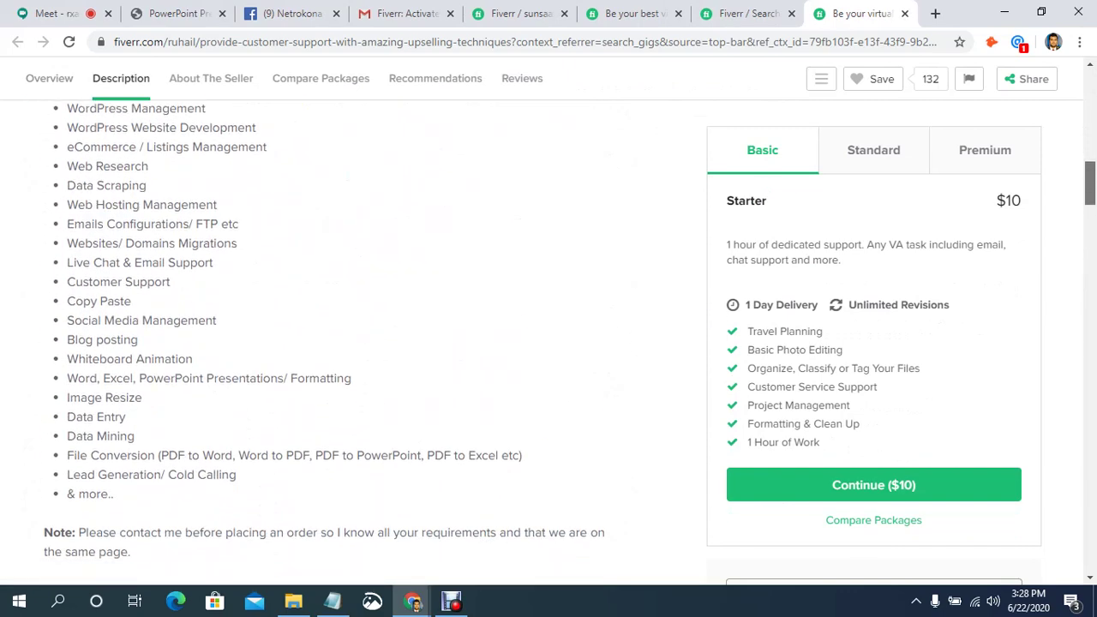
{"action": "scroll", "coordinate": [343, 343], "scroll_direction": "down", "scroll_amount": 2}
{"action": "scroll", "coordinate": [343, 343], "scroll_direction": "up", "scroll_amount": 5}
{"action": "scroll", "coordinate": [343, 343], "scroll_direction": "down", "scroll_amount": 1}
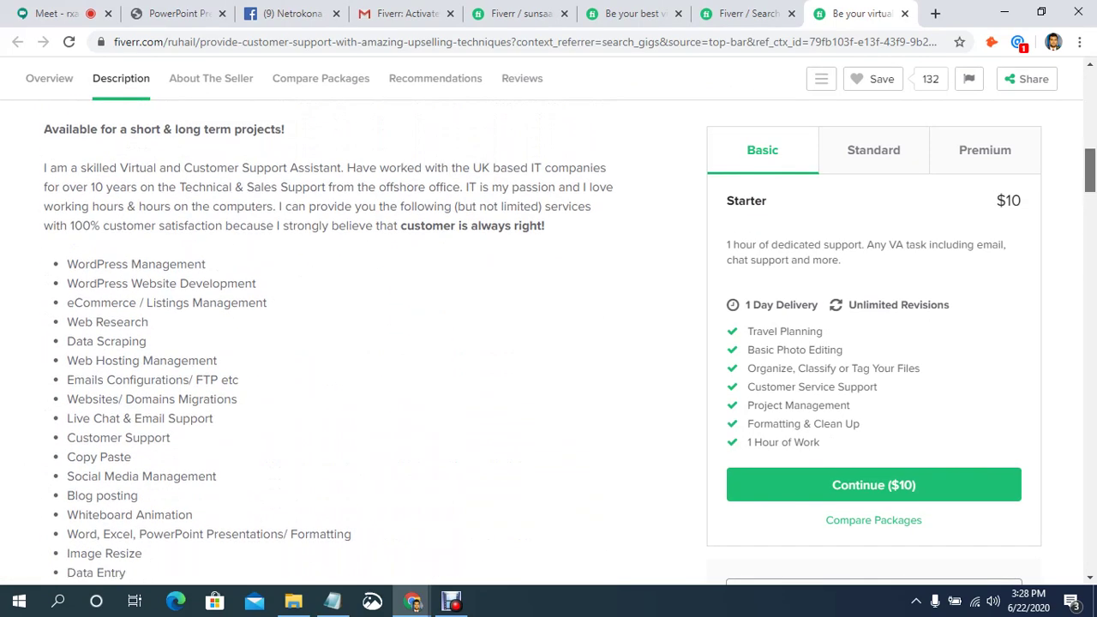
{"action": "scroll", "coordinate": [328, 333], "scroll_direction": "down", "scroll_amount": 2}
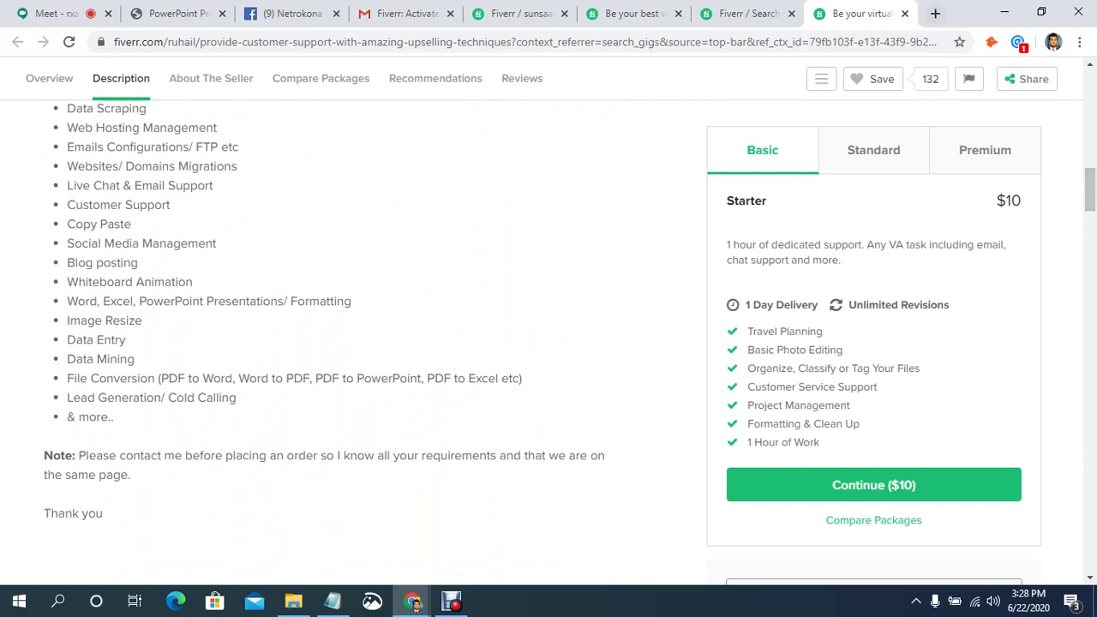
{"action": "left_click", "coordinate": [905, 13]}
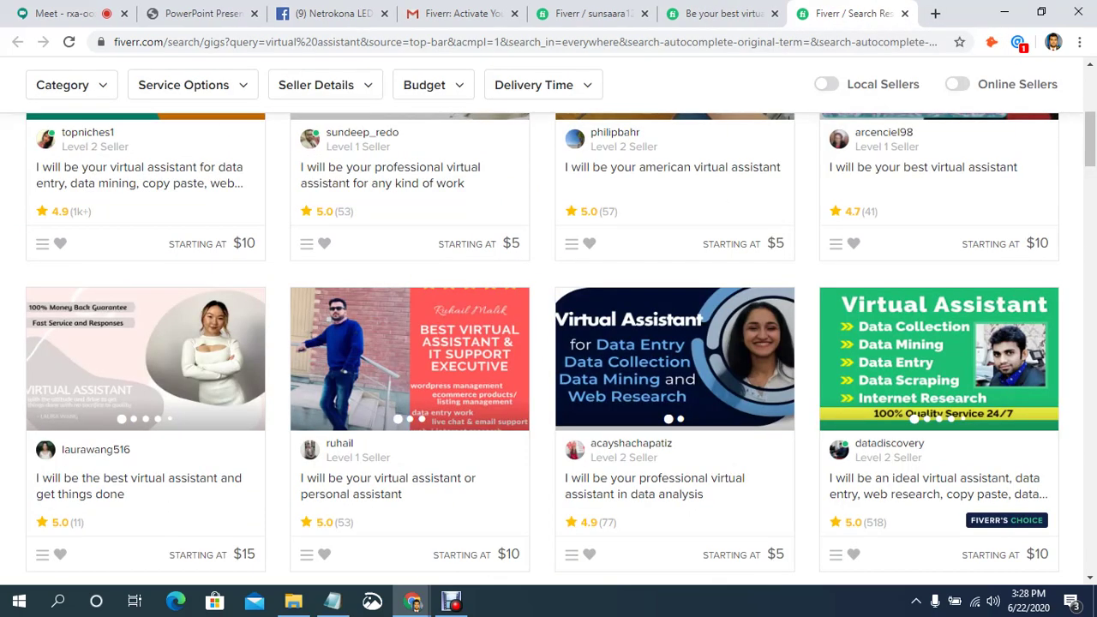
- Bullet the satisfaction, on-time delivery and money-back lines and remove the blank line below
{"action": "left_click", "coordinate": [592, 13]}
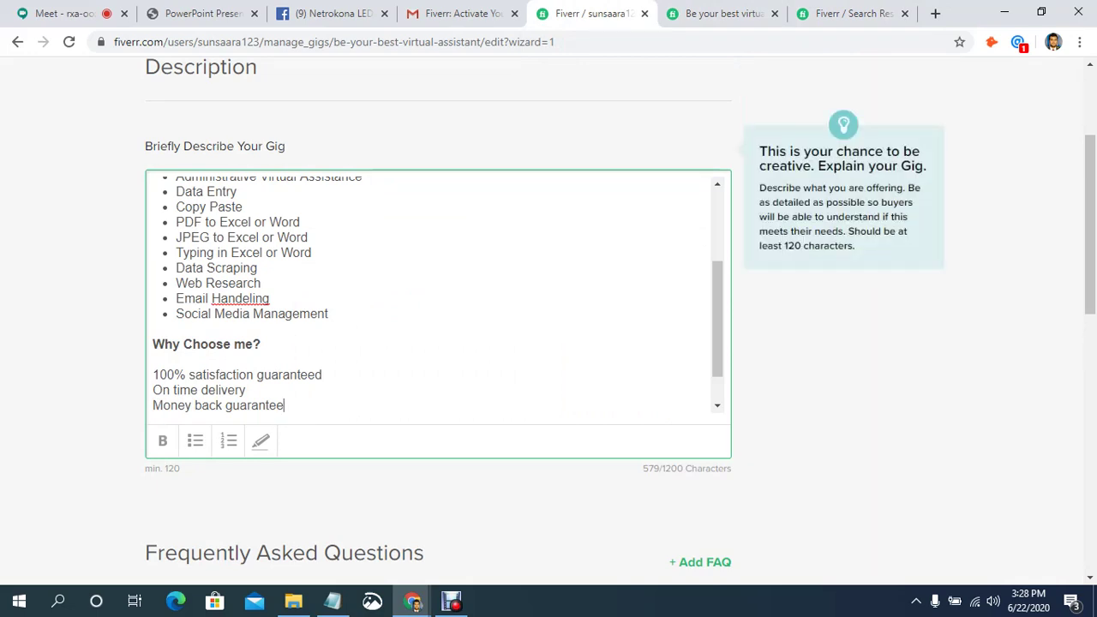
{"action": "key", "text": "Return"}
{"action": "scroll", "coordinate": [438, 291], "scroll_direction": "down", "scroll_amount": 1}
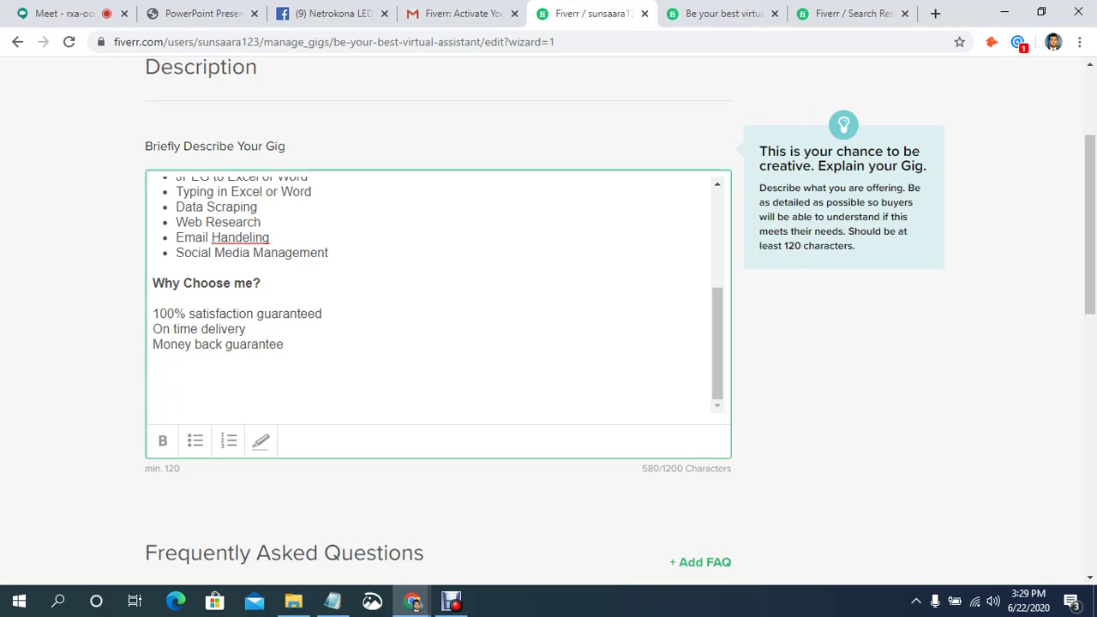
{"action": "left_click_drag", "start_coordinate": [284, 344], "coordinate": [153, 314]}
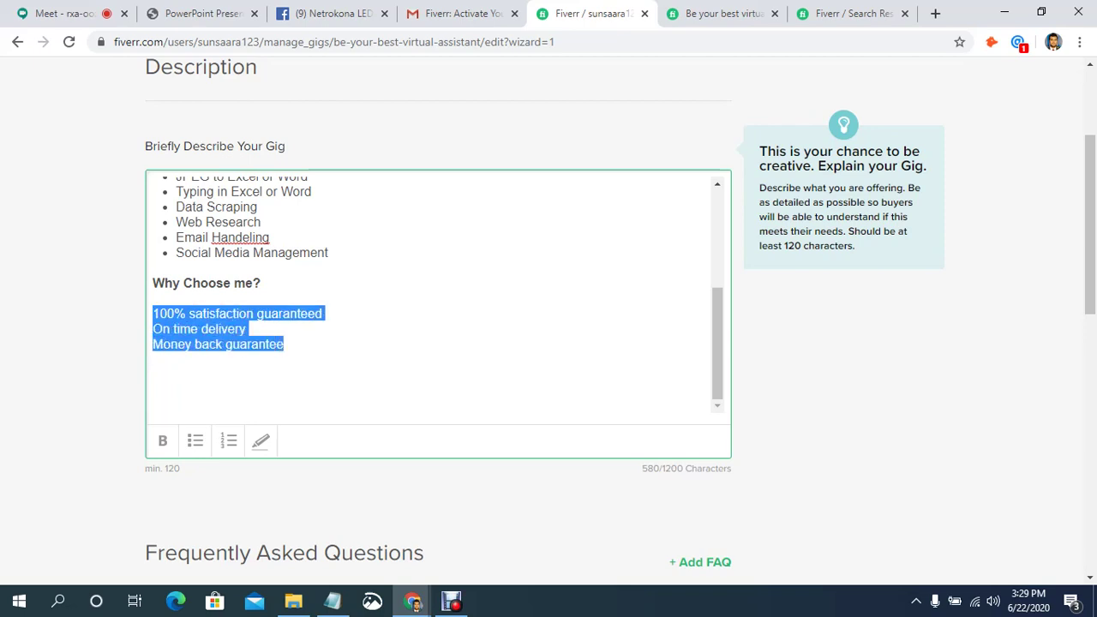
{"action": "left_click", "coordinate": [195, 441]}
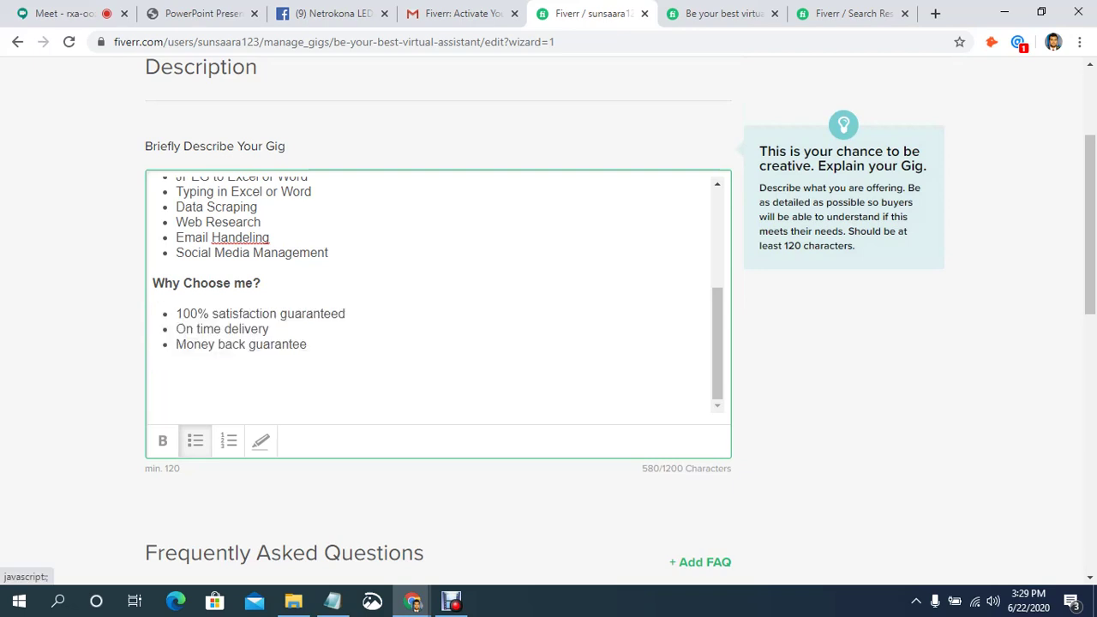
{"action": "left_click", "coordinate": [153, 390]}
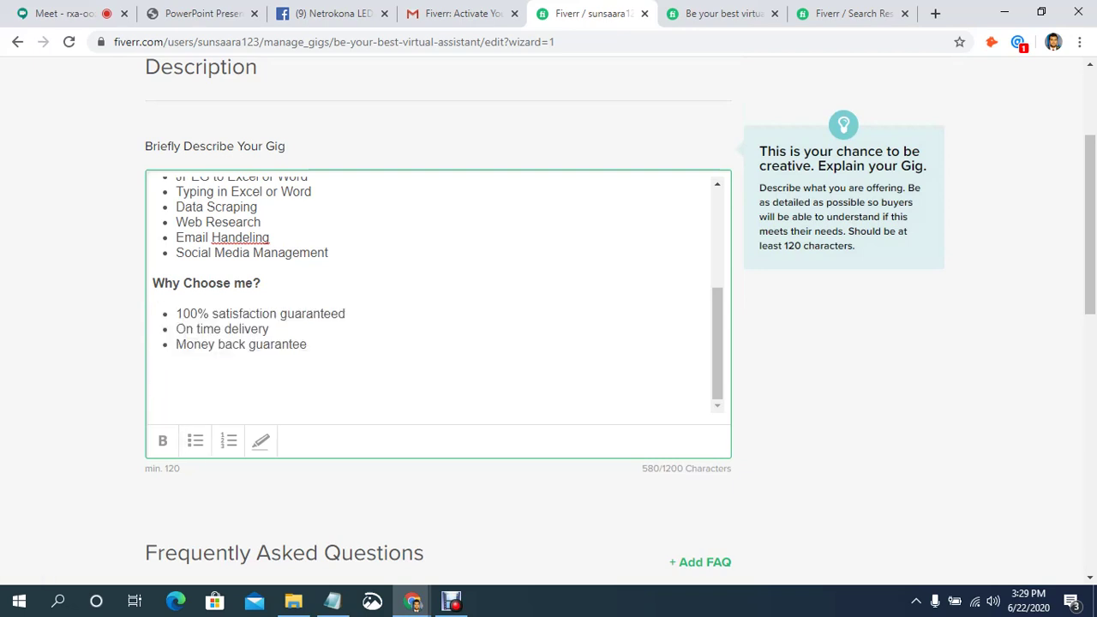
{"action": "key", "text": "BackSpace"}
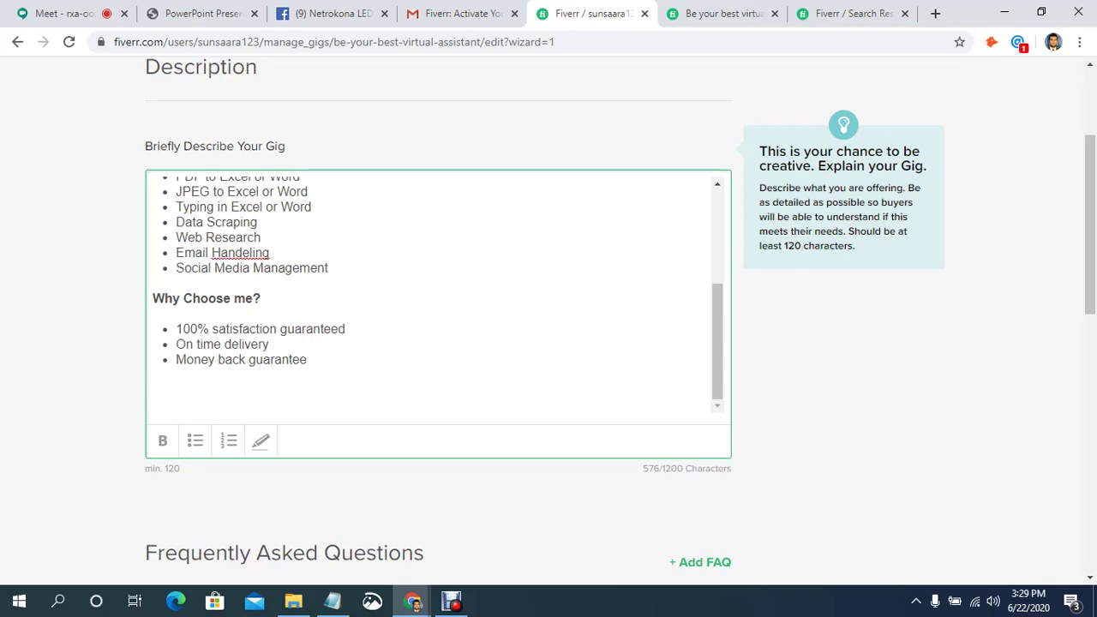
- Add 'Order me now' and 'Only on Fiverr.com' as the description's final lines
{"action": "type", "text": "Order me now"}
{"action": "key", "text": "Return"}
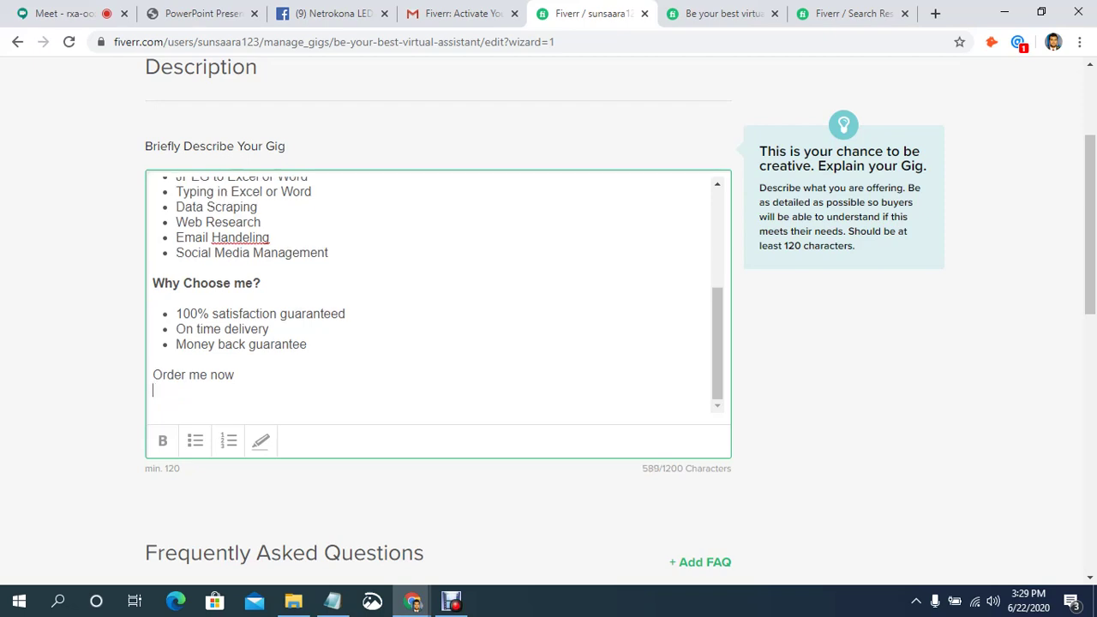
{"action": "type", "text": "ONly"}
{"action": "key", "text": "BackSpace"}
{"action": "key", "text": "BackSpace"}
{"action": "key", "text": "BackSpace"}
{"action": "type", "text": "nly on"}
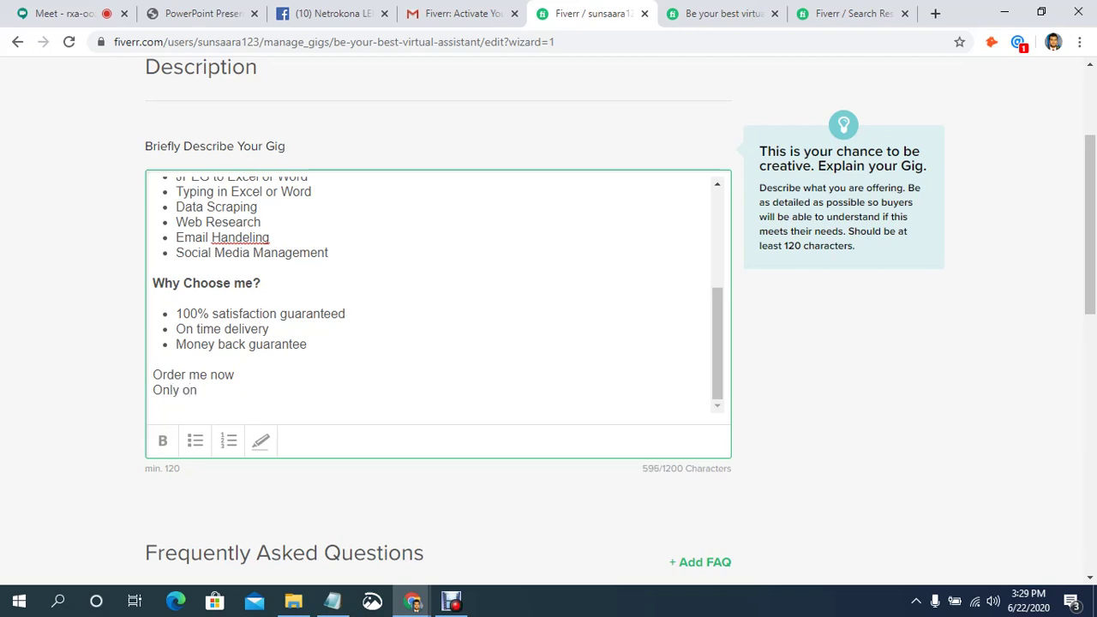
{"action": "type", "text": " Fiverr.com"}
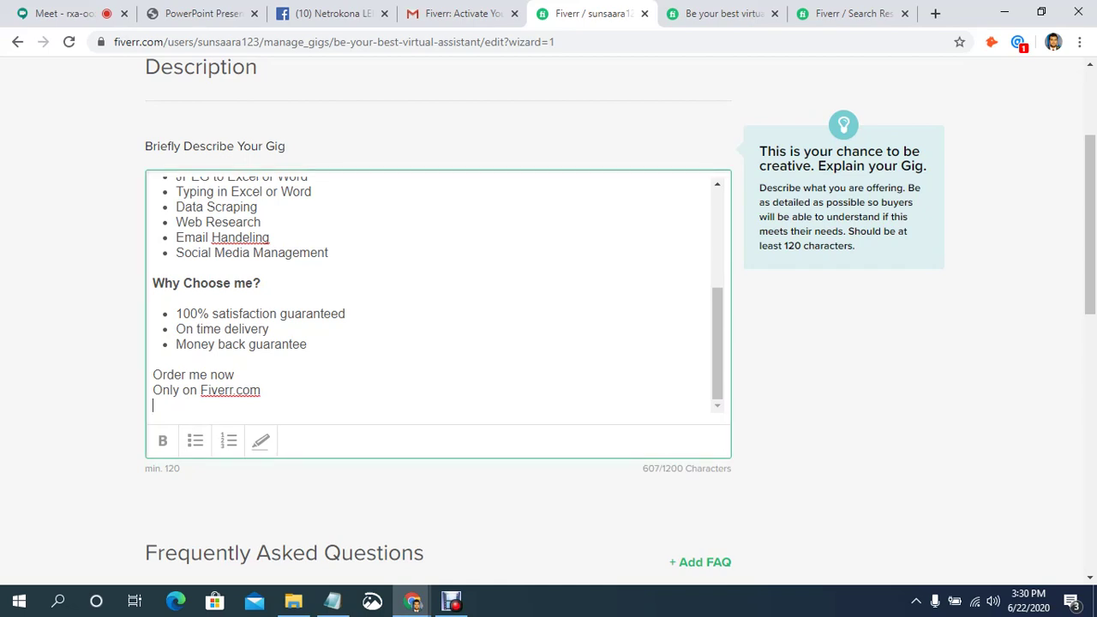
{"action": "key", "text": "BackSpace"}
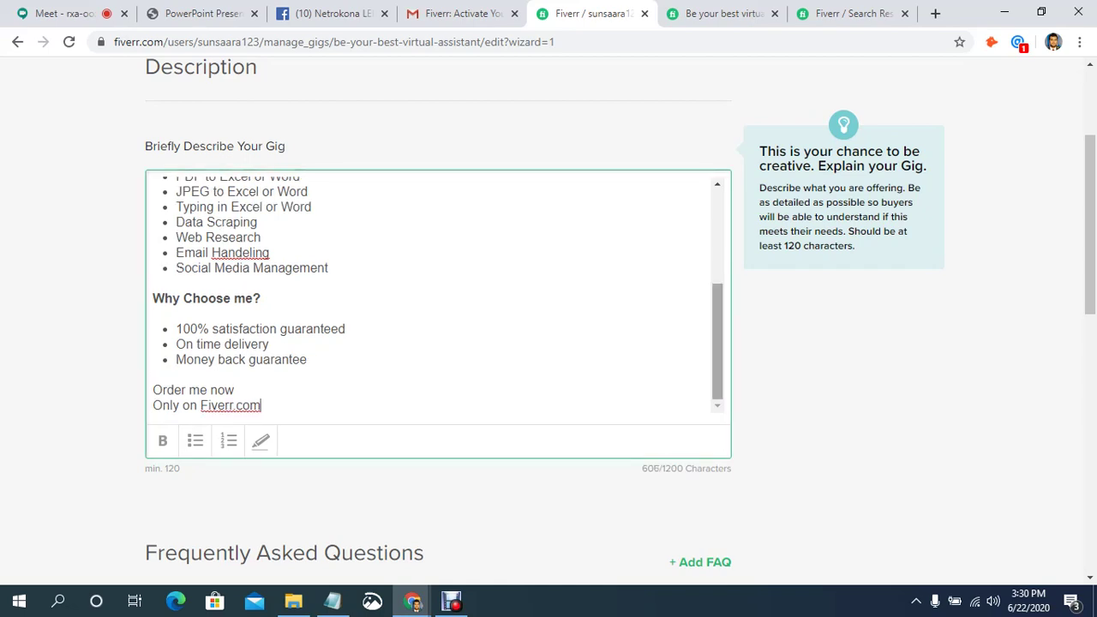
{"action": "scroll", "coordinate": [429, 296], "scroll_direction": "up", "scroll_amount": 3}
{"action": "scroll", "coordinate": [428, 296], "scroll_direction": "down", "scroll_amount": 3}
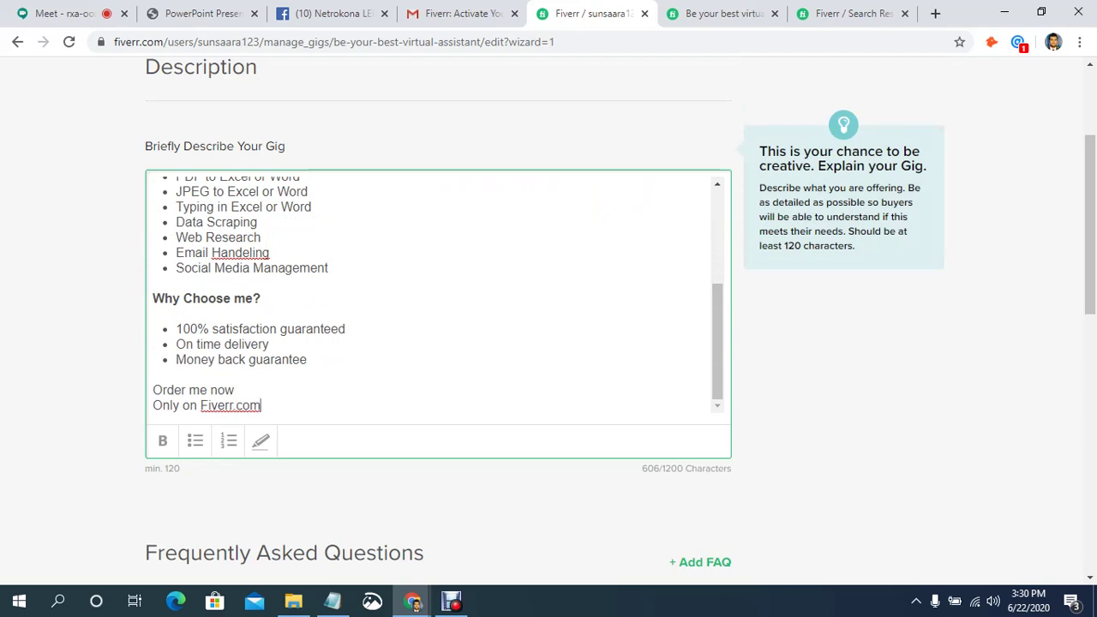
{"action": "scroll", "coordinate": [428, 295], "scroll_direction": "up", "scroll_amount": 5}
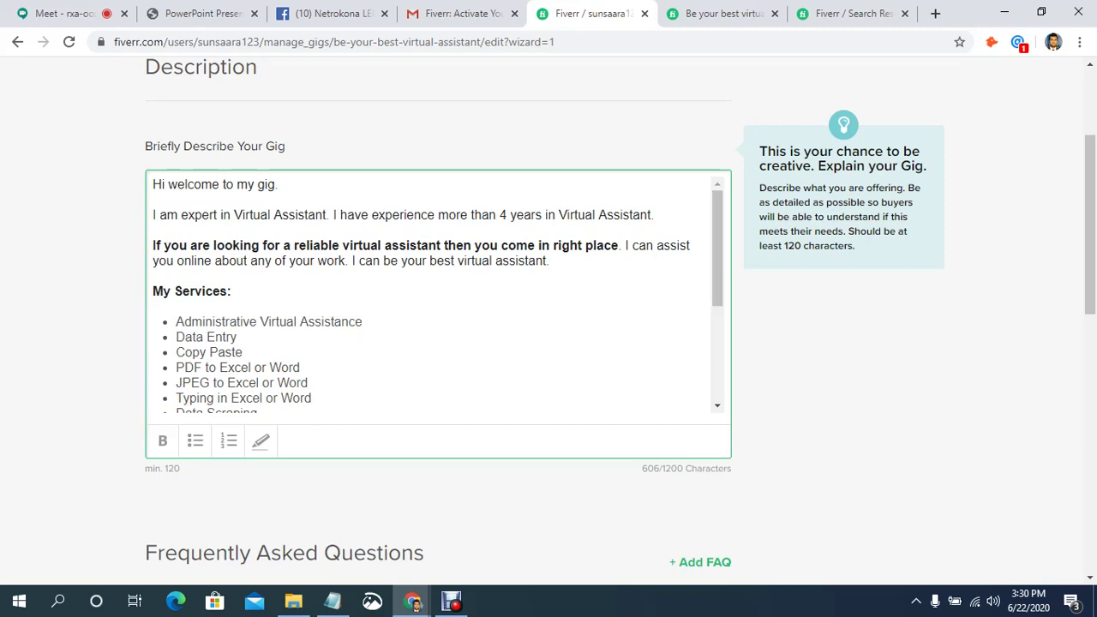
{"action": "scroll", "coordinate": [439, 292], "scroll_direction": "down", "scroll_amount": 2}
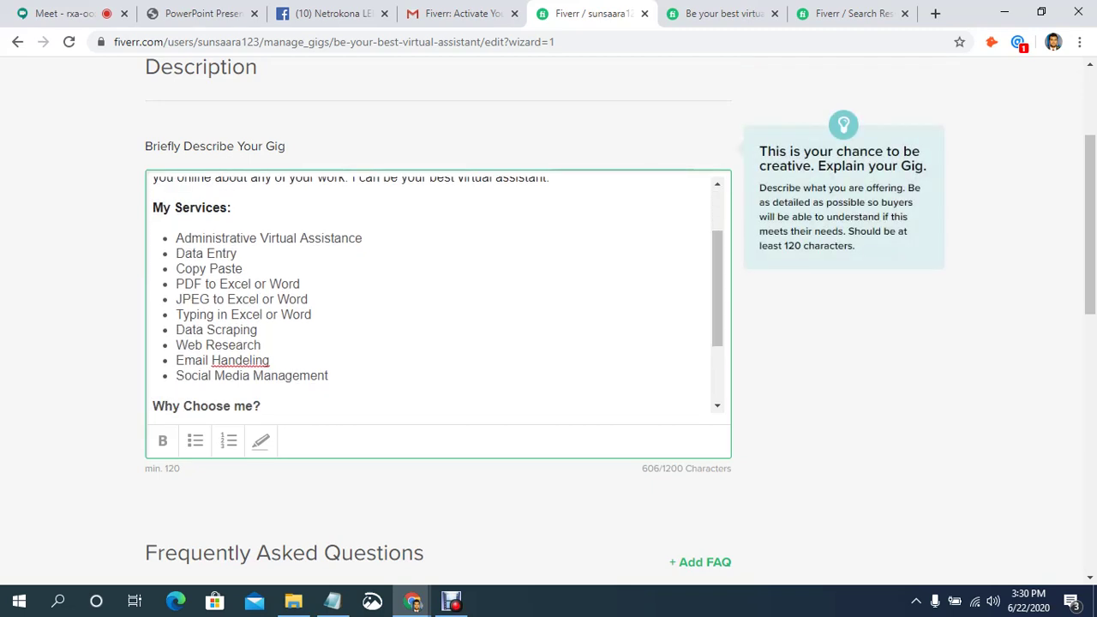
{"action": "scroll", "coordinate": [438, 292], "scroll_direction": "down", "scroll_amount": 3}
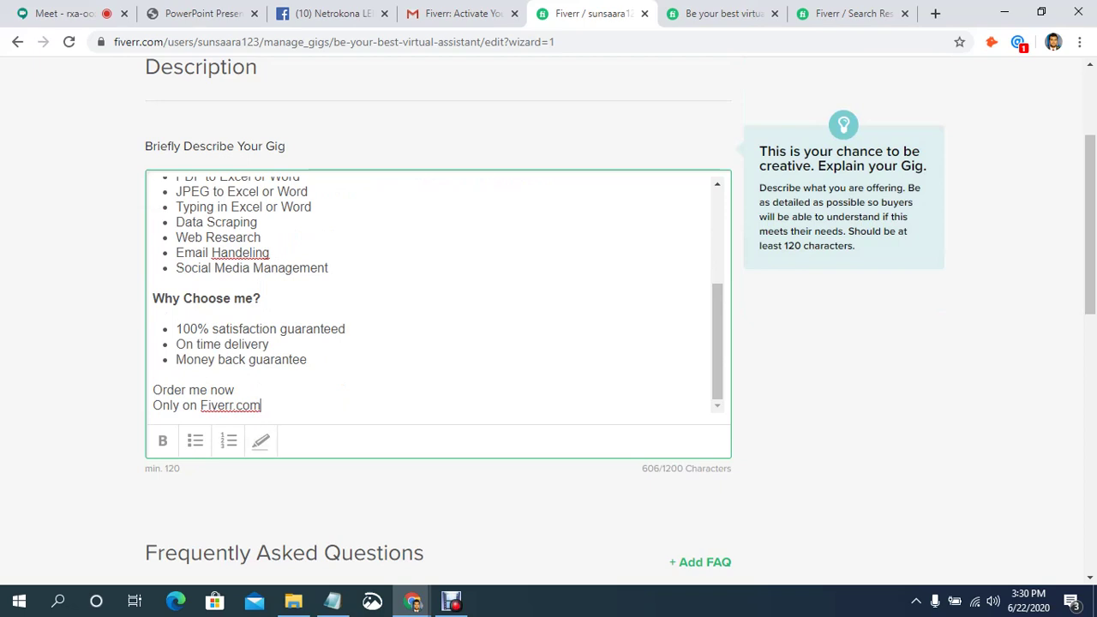
{"action": "left_click", "coordinate": [261, 298]}
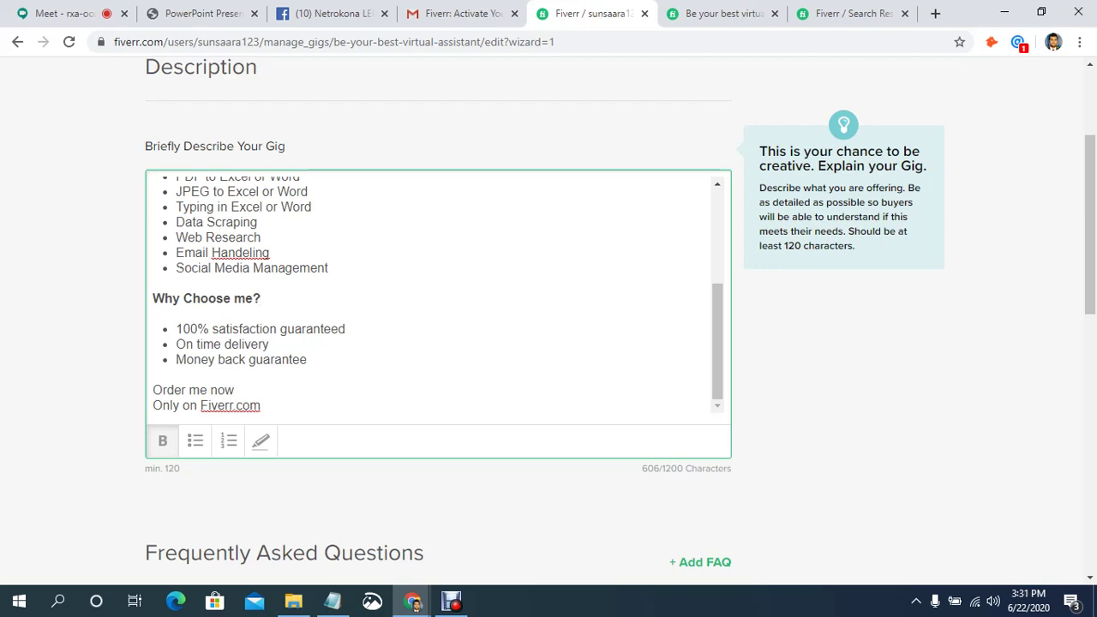
{"action": "scroll", "coordinate": [717, 325], "scroll_direction": "up", "scroll_amount": 2}
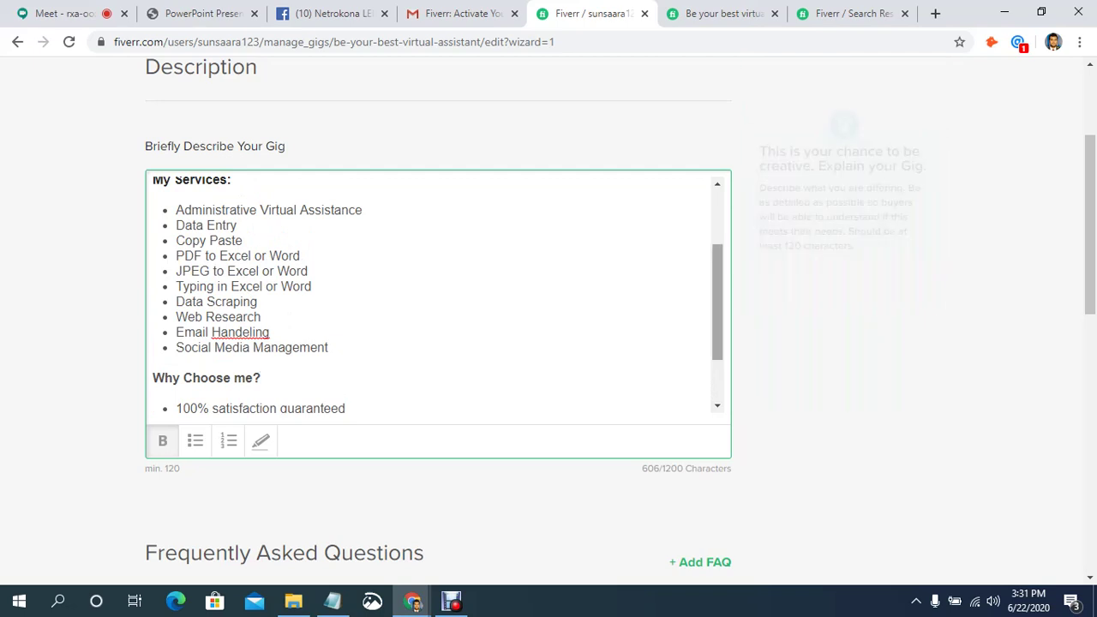
{"action": "scroll", "coordinate": [429, 295], "scroll_direction": "up", "scroll_amount": 1}
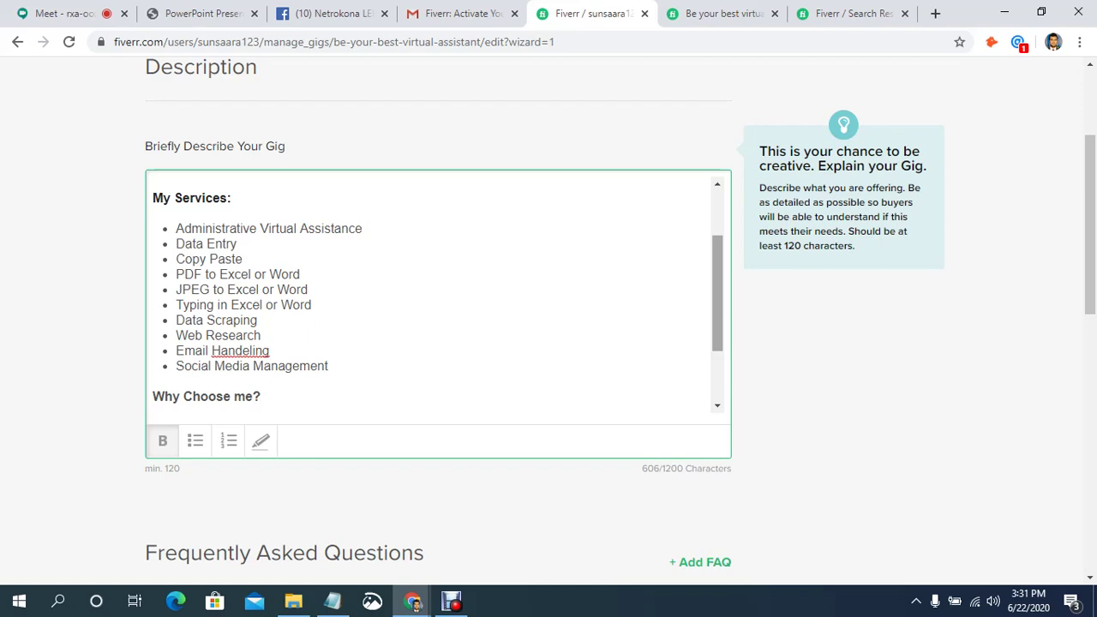
{"action": "scroll", "coordinate": [438, 295], "scroll_direction": "down", "scroll_amount": 2}
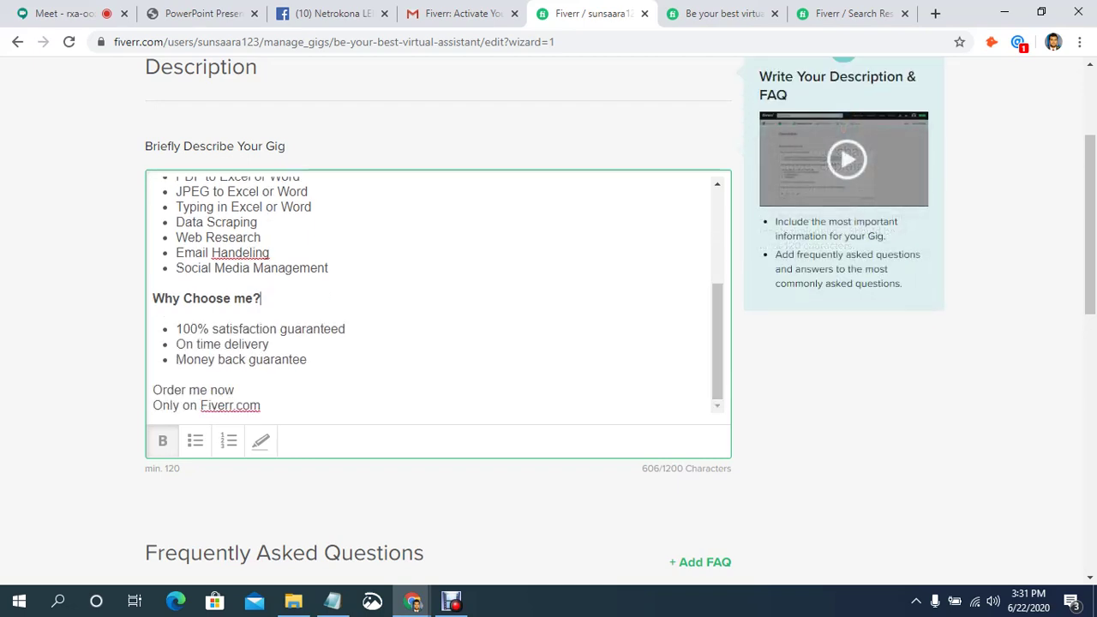
{"action": "scroll", "coordinate": [549, 308], "scroll_direction": "down", "scroll_amount": 3}
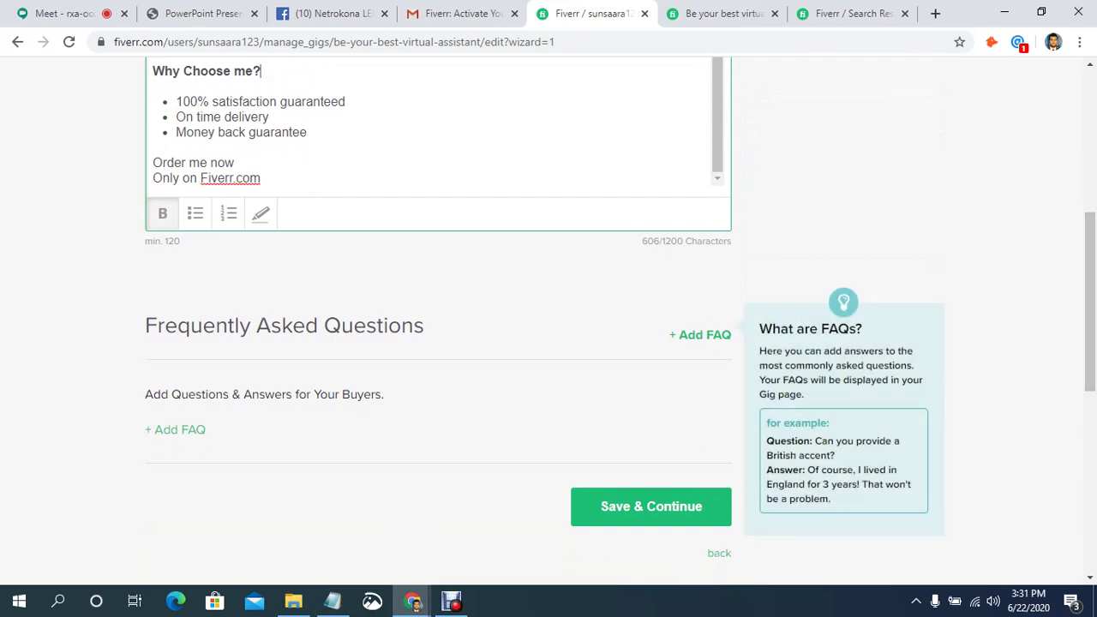
- Save the description, add requirement 'Give me all your requirements.', and continue to Gallery
{"action": "left_click", "coordinate": [596, 514]}
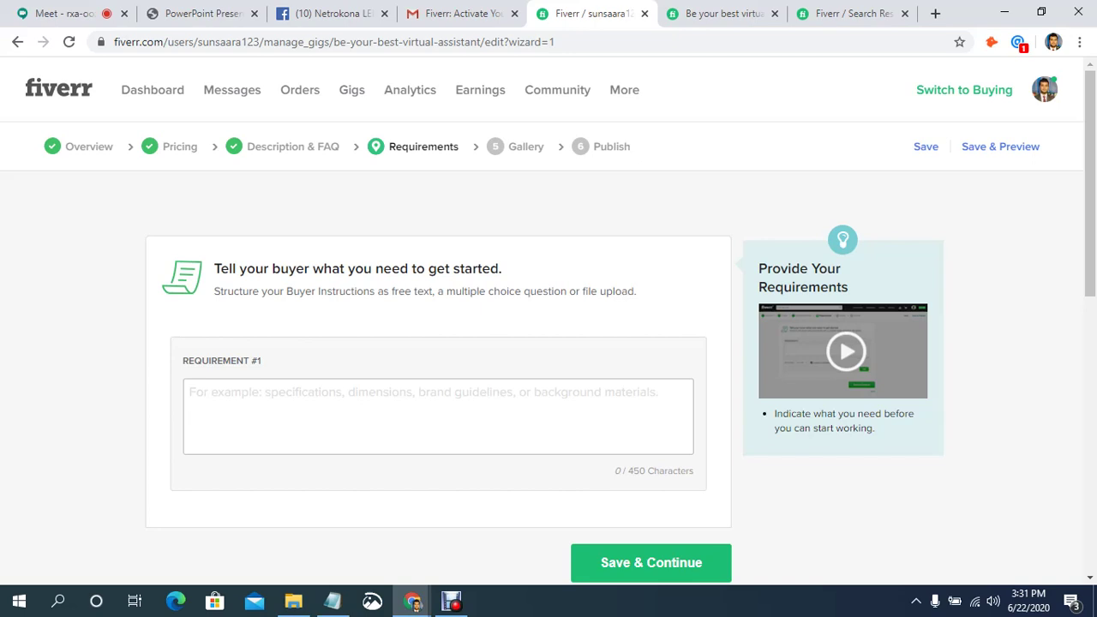
{"action": "left_click", "coordinate": [190, 392]}
{"action": "type", "text": "G"}
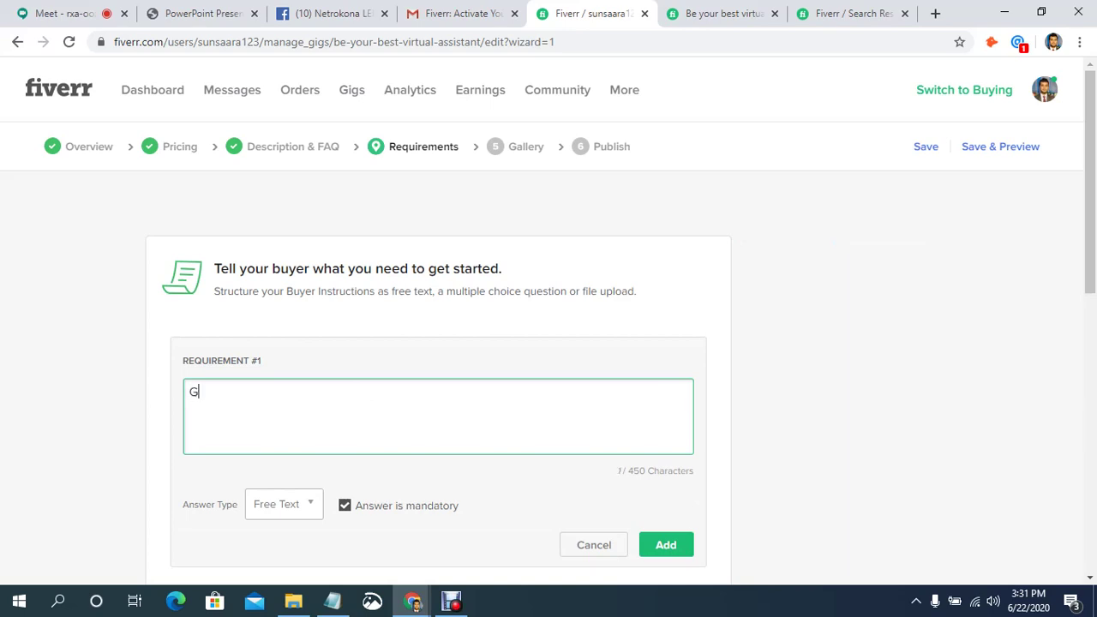
{"action": "type", "text": "ive me all your requi"}
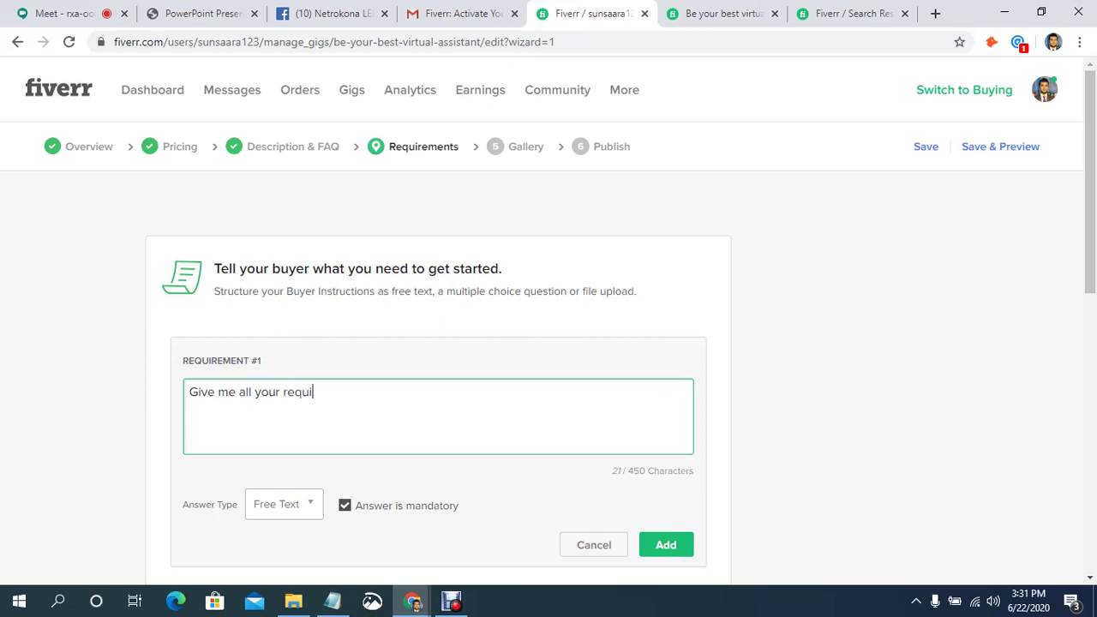
{"action": "type", "text": "rements."}
{"action": "left_click", "coordinate": [666, 545]}
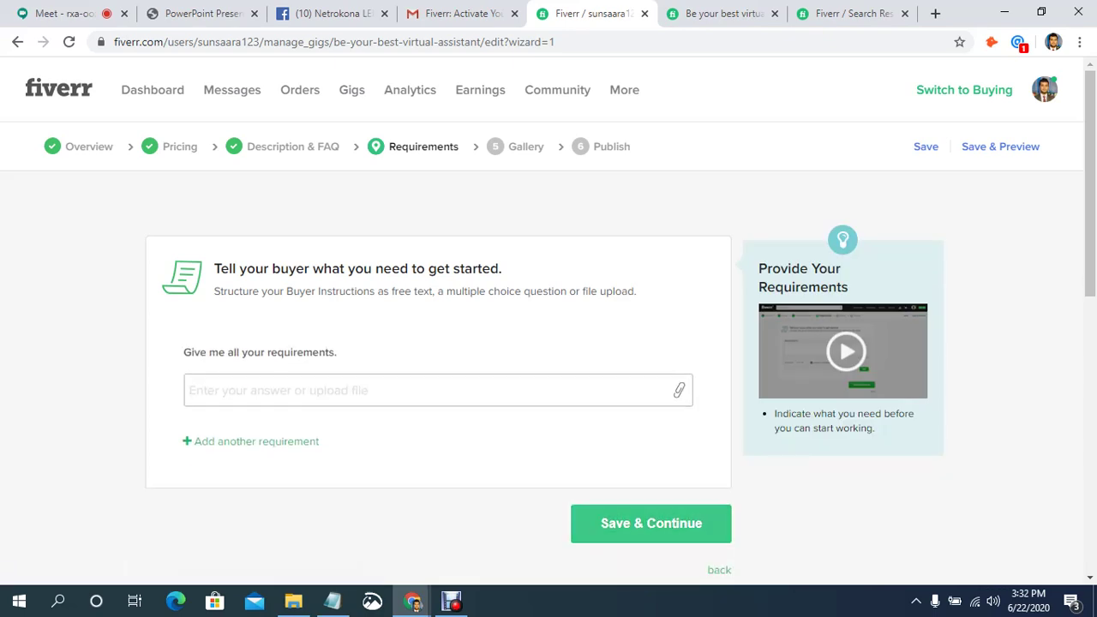
{"action": "left_click", "coordinate": [652, 523]}
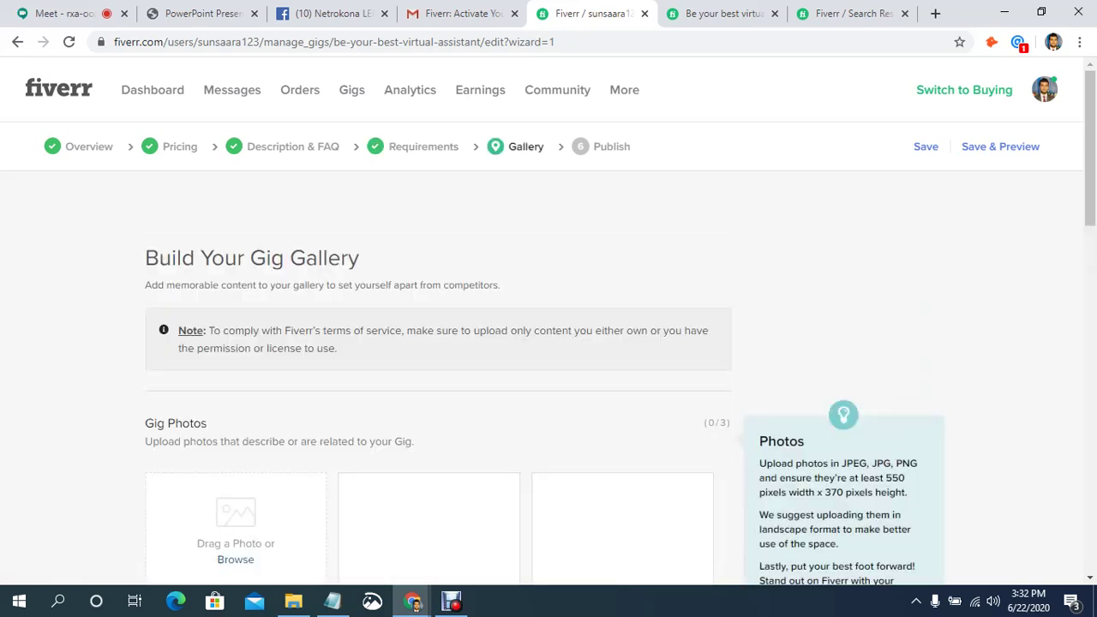
{"action": "key", "text": "ctrl+2"}
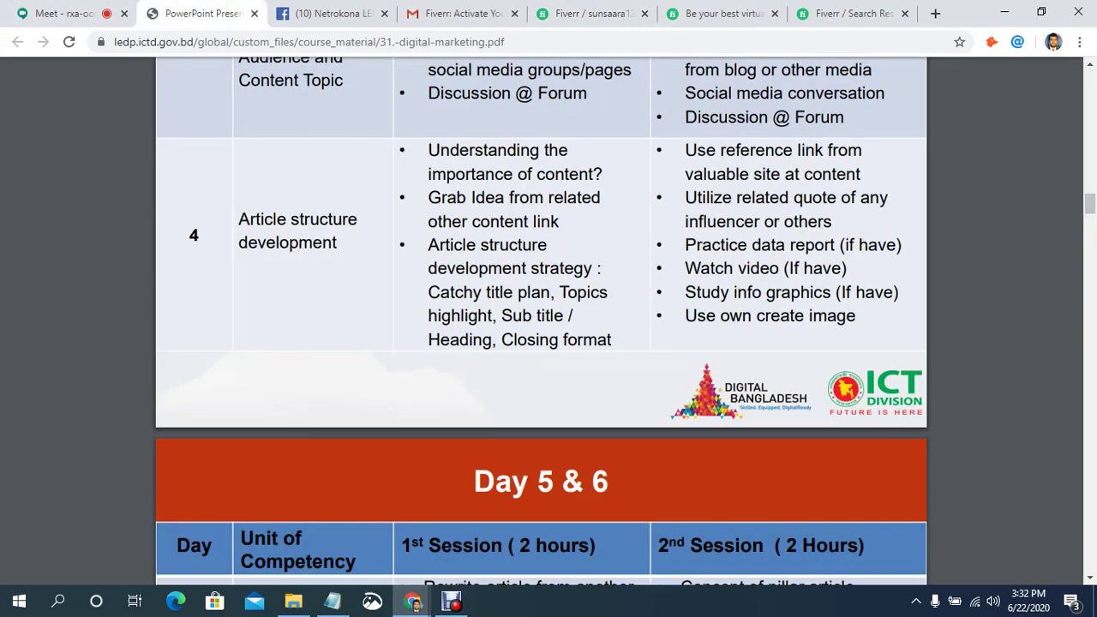
- Scroll the course PDF, return Gmail to the inbox, then go back to the Fiverr Gallery tab
{"action": "scroll", "coordinate": [540, 343], "scroll_direction": "down", "scroll_amount": 1}
{"action": "scroll", "coordinate": [542, 340], "scroll_direction": "down", "scroll_amount": 7}
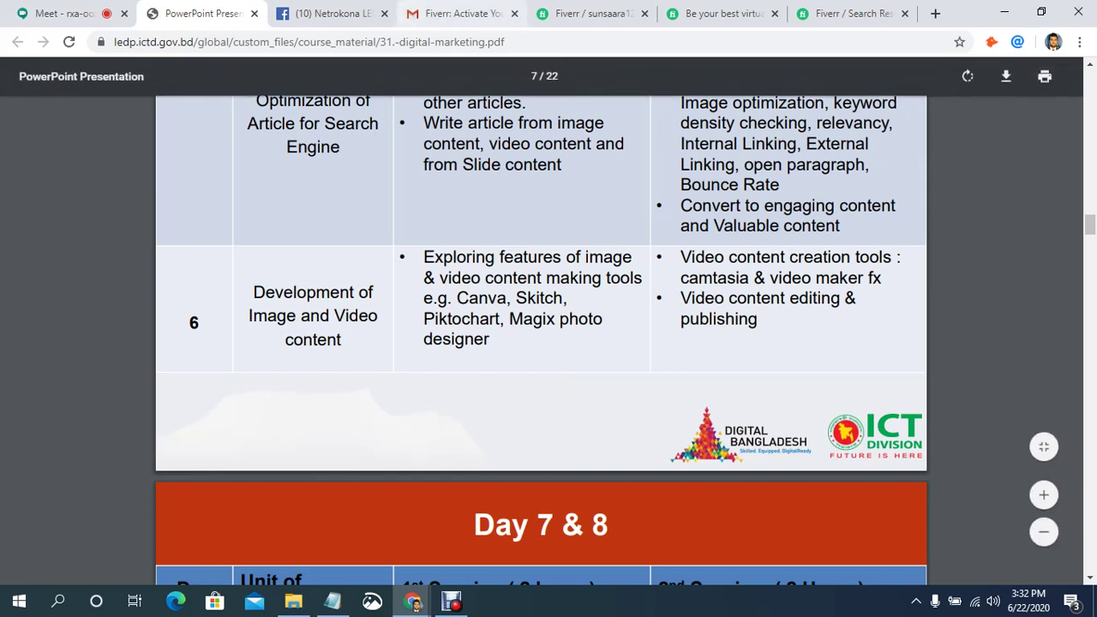
{"action": "left_click", "coordinate": [459, 13]}
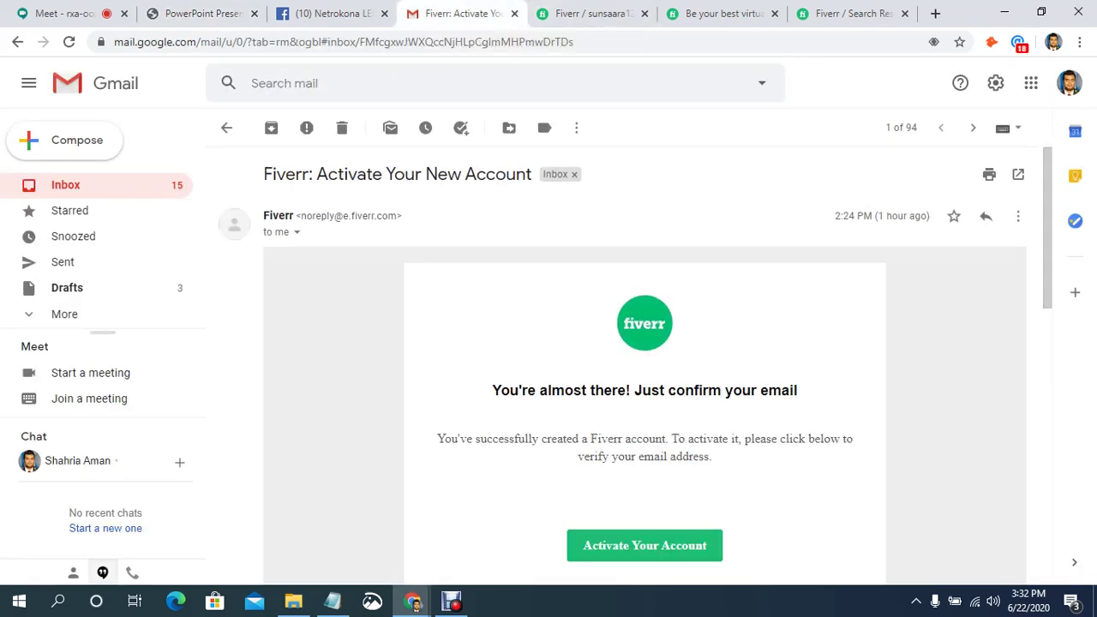
{"action": "key", "text": "alt+Left"}
{"action": "key", "text": "ctrl+Tab"}
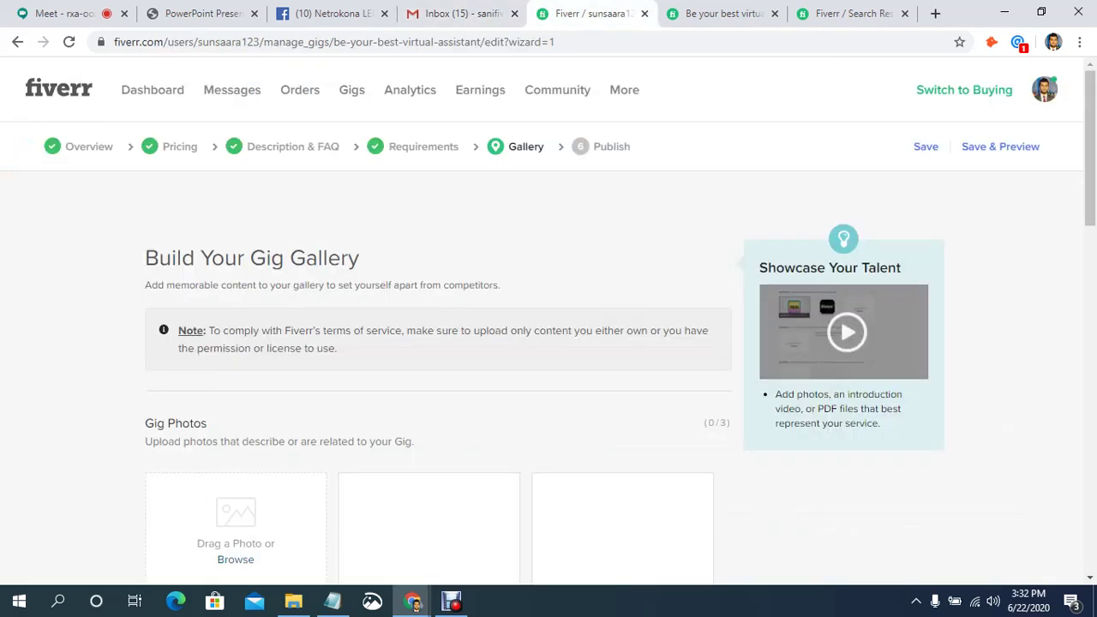
- Open a blank new browser tab, then return to the Fiverr Gallery page
{"action": "scroll", "coordinate": [548, 317], "scroll_direction": "down", "scroll_amount": 2}
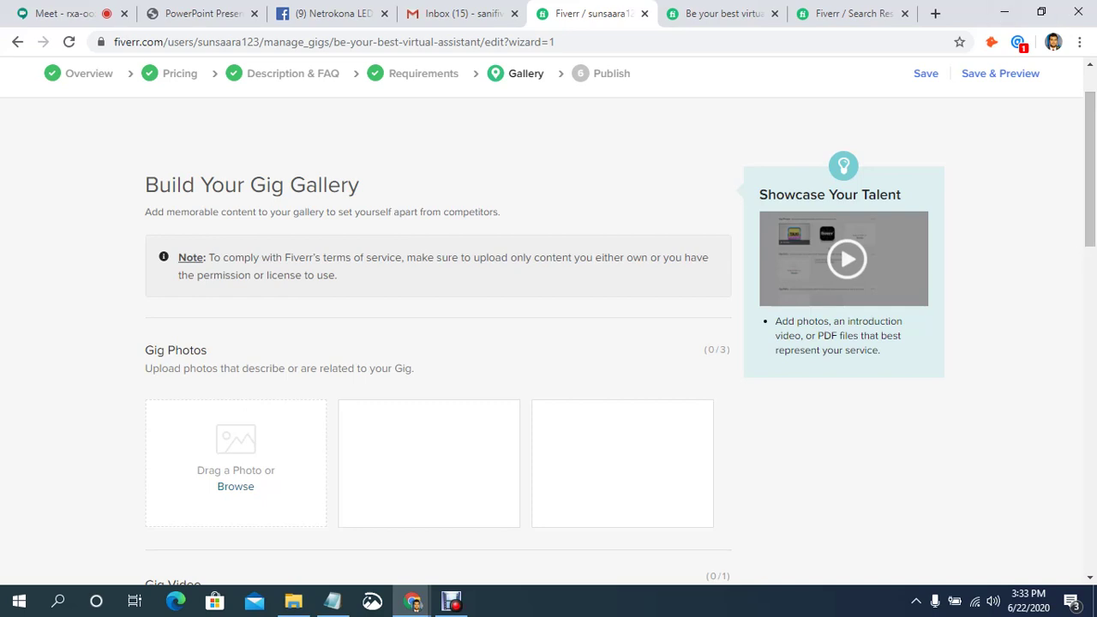
{"action": "left_click", "coordinate": [935, 13]}
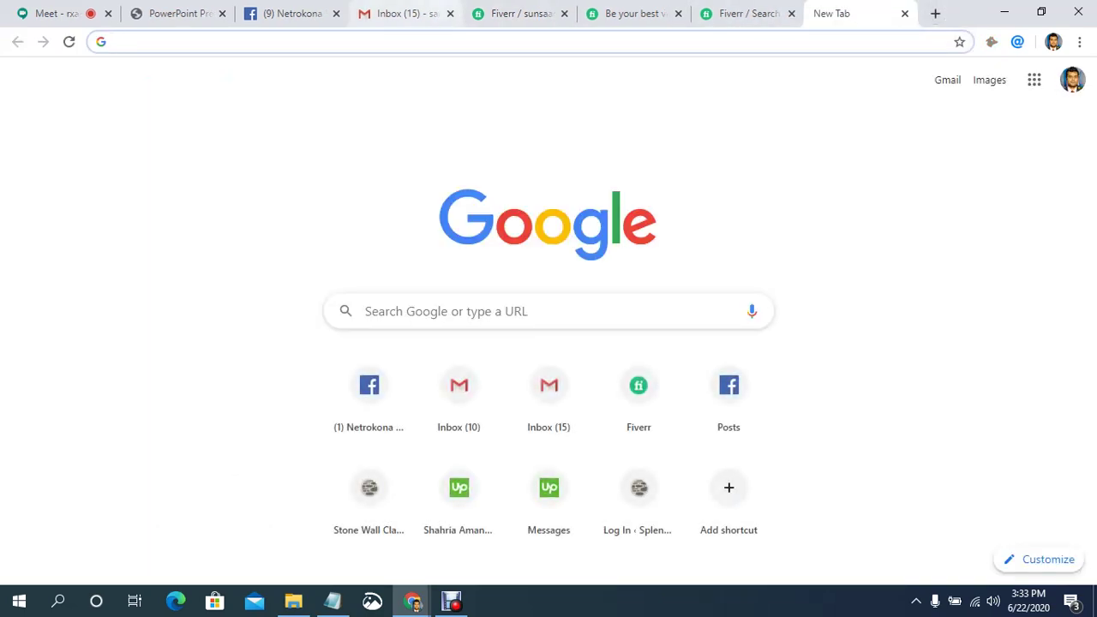
{"action": "left_click", "coordinate": [514, 13]}
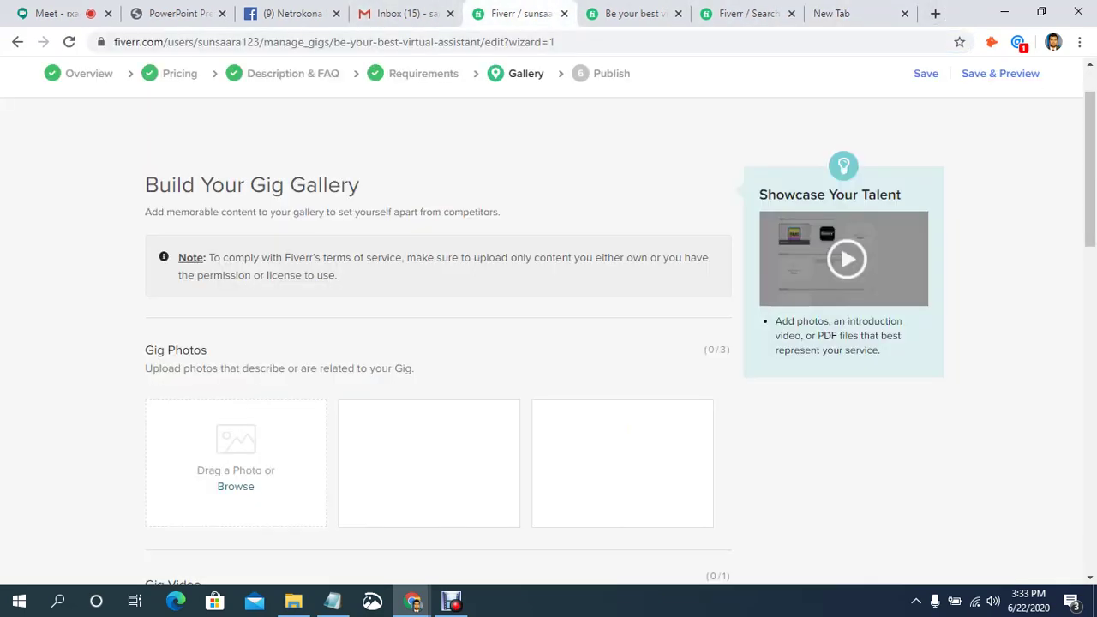
- Skim the virtual assistant search results
{"action": "left_click", "coordinate": [742, 13]}
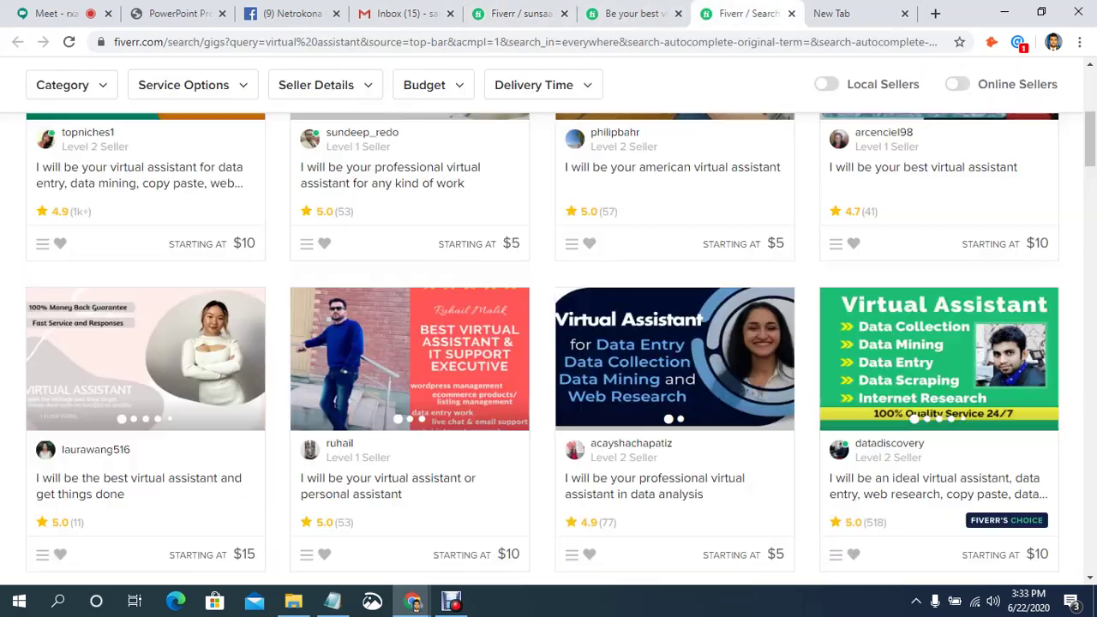
{"action": "scroll", "coordinate": [145, 386], "scroll_direction": "down", "scroll_amount": 1}
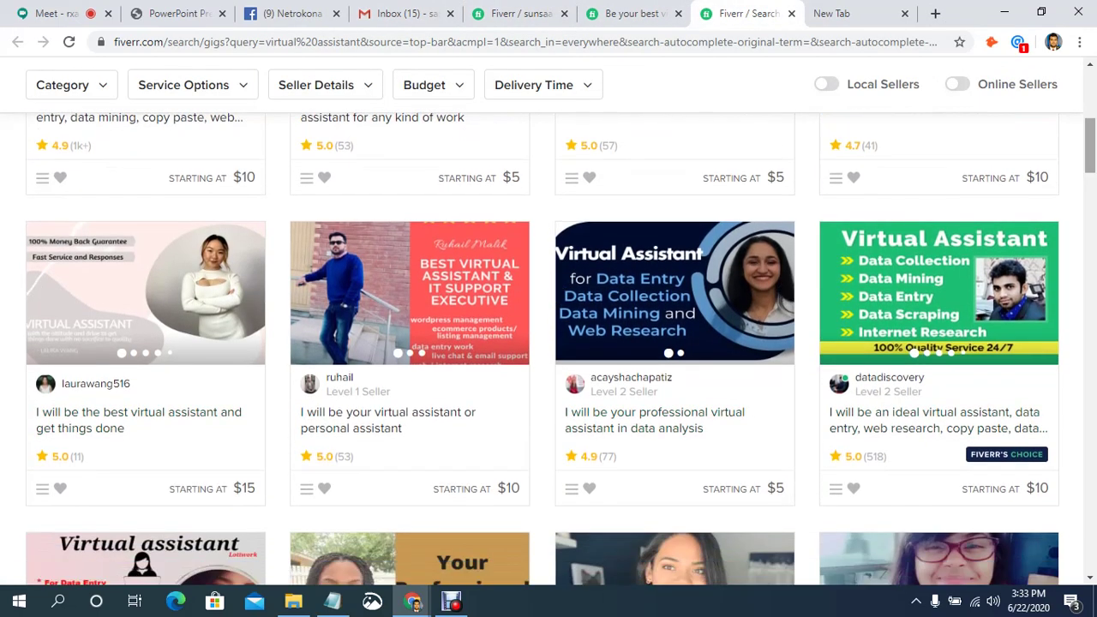
{"action": "scroll", "coordinate": [145, 343], "scroll_direction": "up", "scroll_amount": 4}
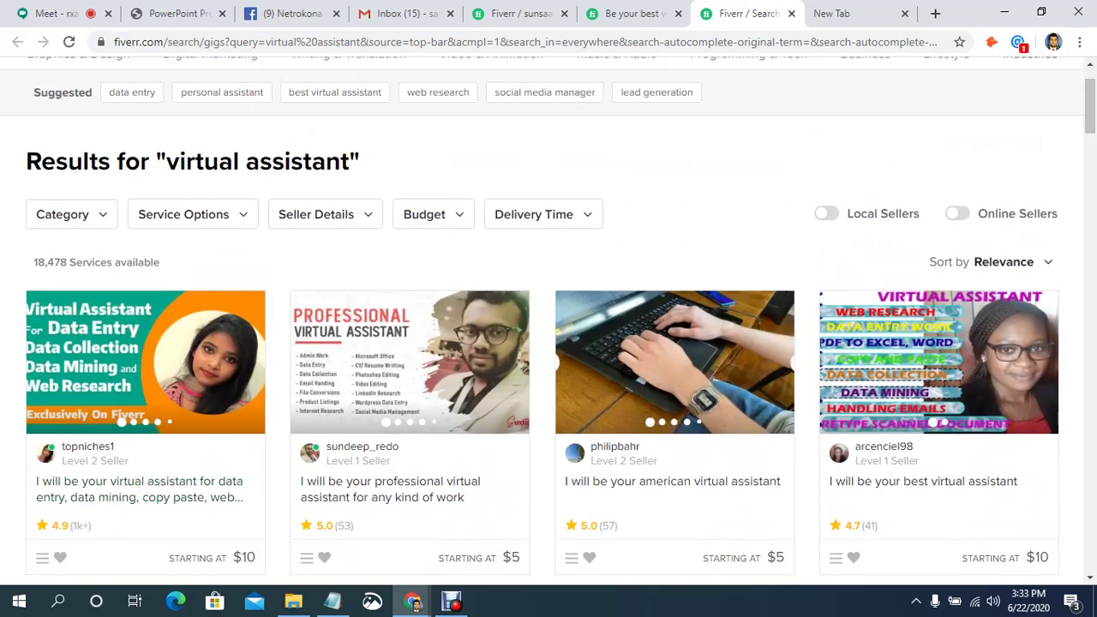
{"action": "scroll", "coordinate": [939, 368], "scroll_direction": "down", "scroll_amount": 8}
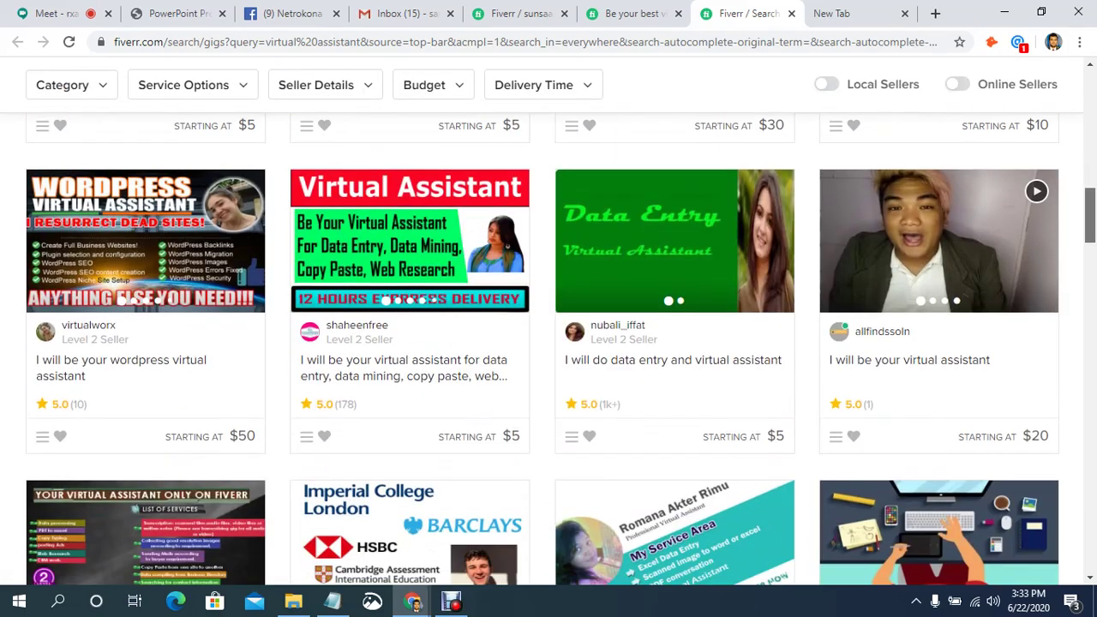
{"action": "scroll", "coordinate": [938, 369], "scroll_direction": "up", "scroll_amount": 4}
{"action": "scroll", "coordinate": [548, 326], "scroll_direction": "up", "scroll_amount": 5}
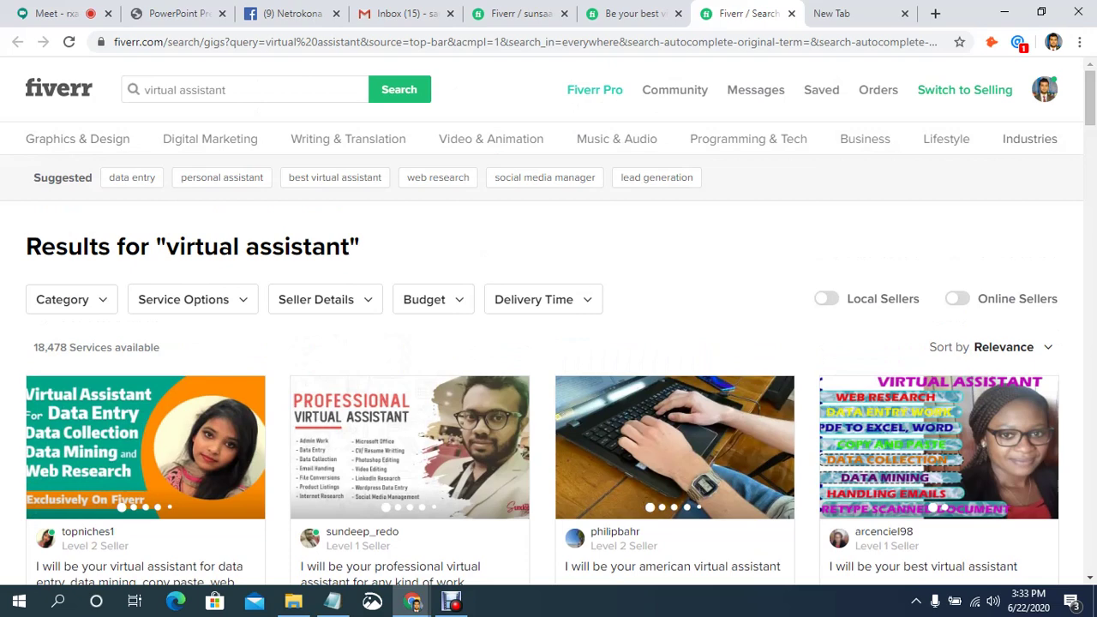
- Scroll the gig's Gallery page down to the Gig PDFs section
{"action": "left_click", "coordinate": [518, 13]}
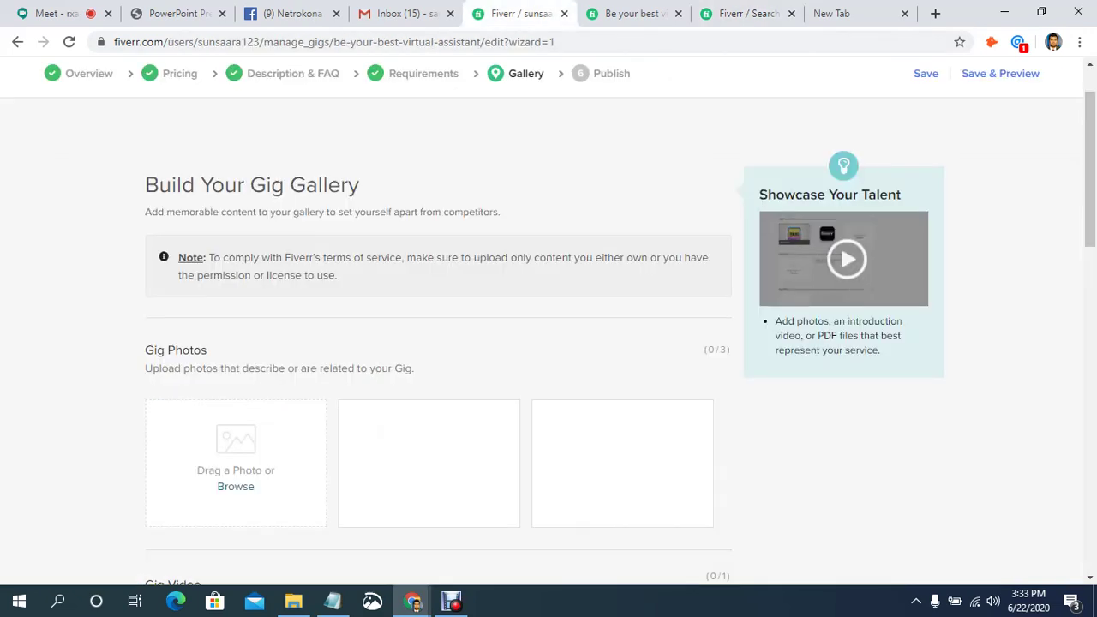
{"action": "scroll", "coordinate": [549, 326], "scroll_direction": "down", "scroll_amount": 3}
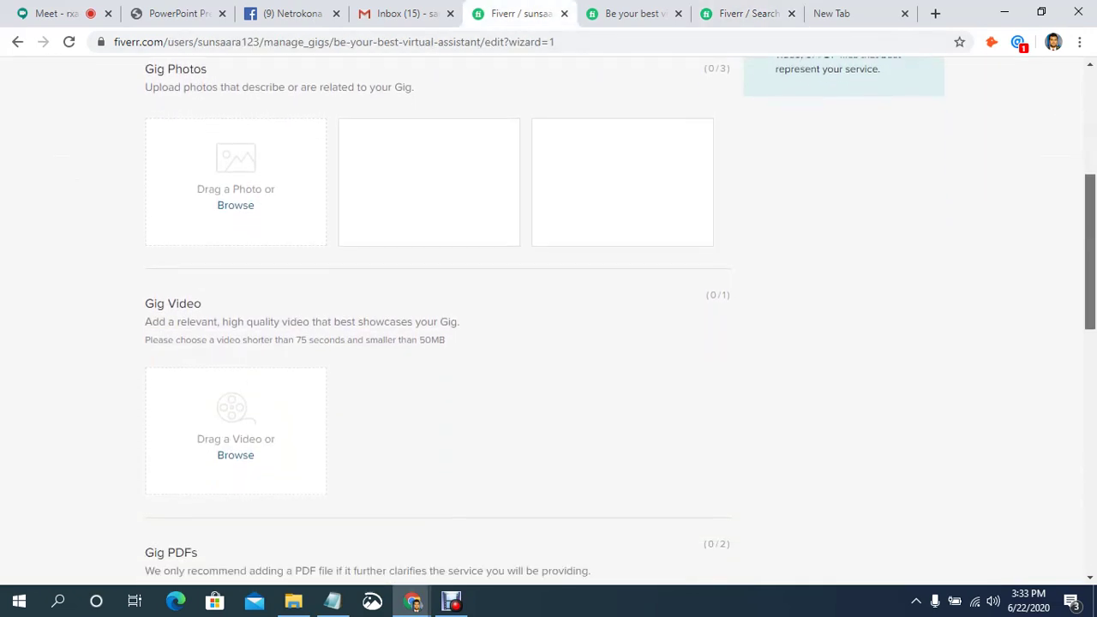
{"action": "scroll", "coordinate": [548, 326], "scroll_direction": "down", "scroll_amount": 1}
{"action": "scroll", "coordinate": [549, 326], "scroll_direction": "down", "scroll_amount": 2}
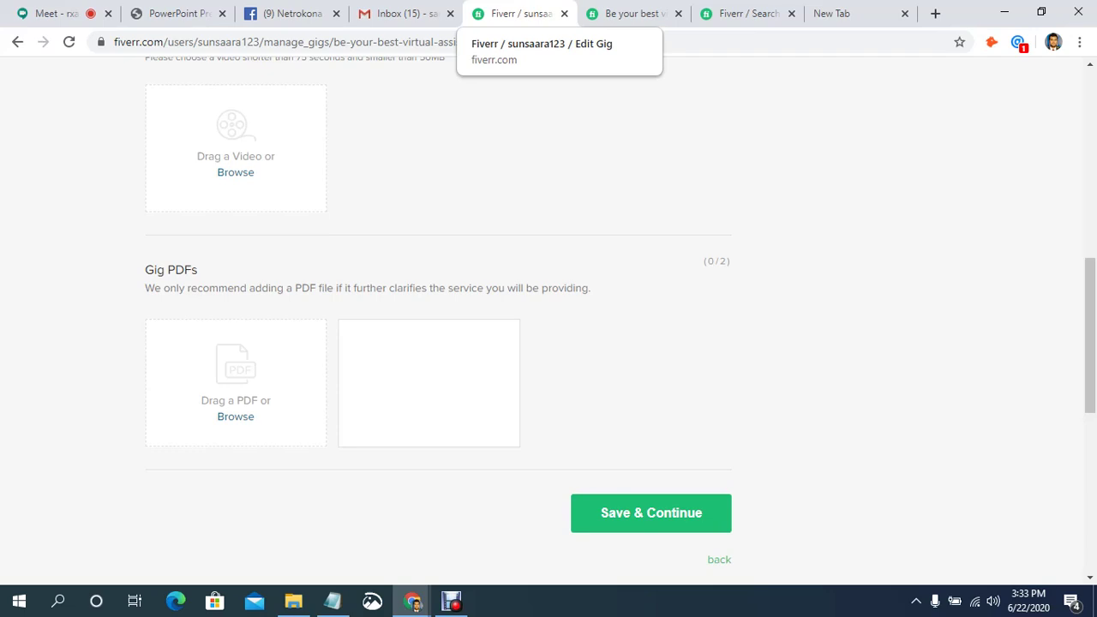
{"action": "left_click", "coordinate": [262, 13]}
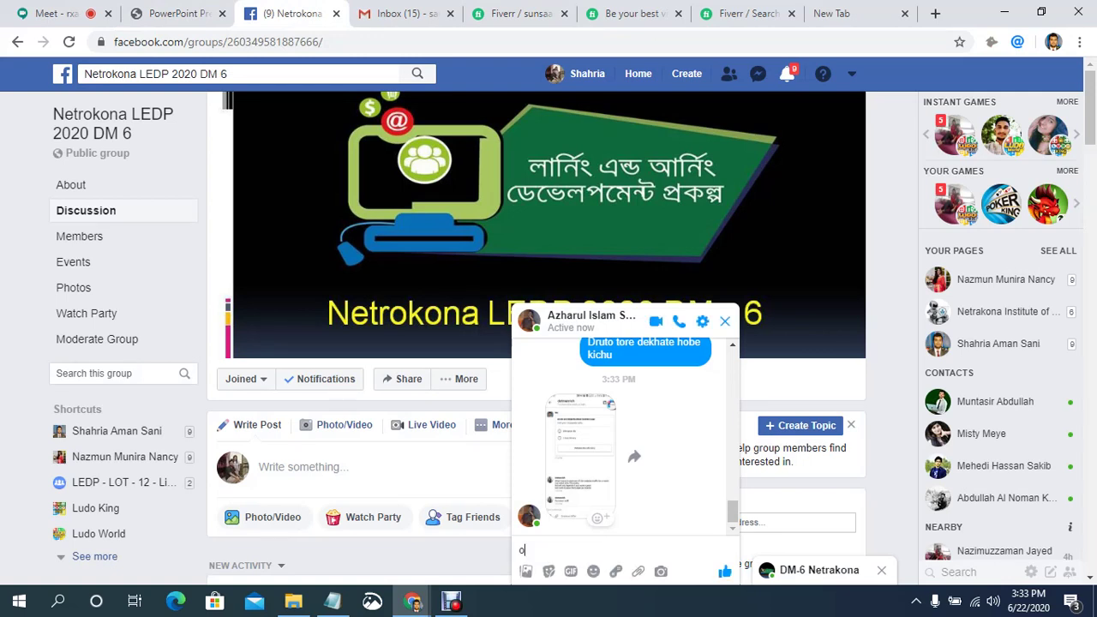
- Reply 'ok accept the offer' in the Messenger chat and enlarge the shared offer screenshot
{"action": "type", "text": "ok accept the offer"}
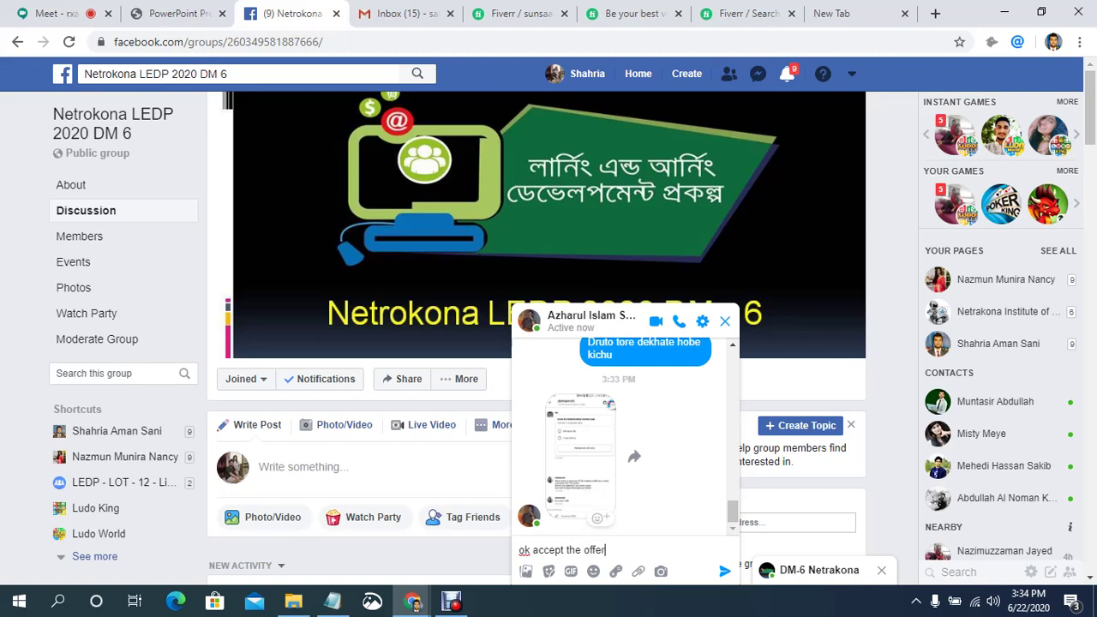
{"action": "key", "text": "Return"}
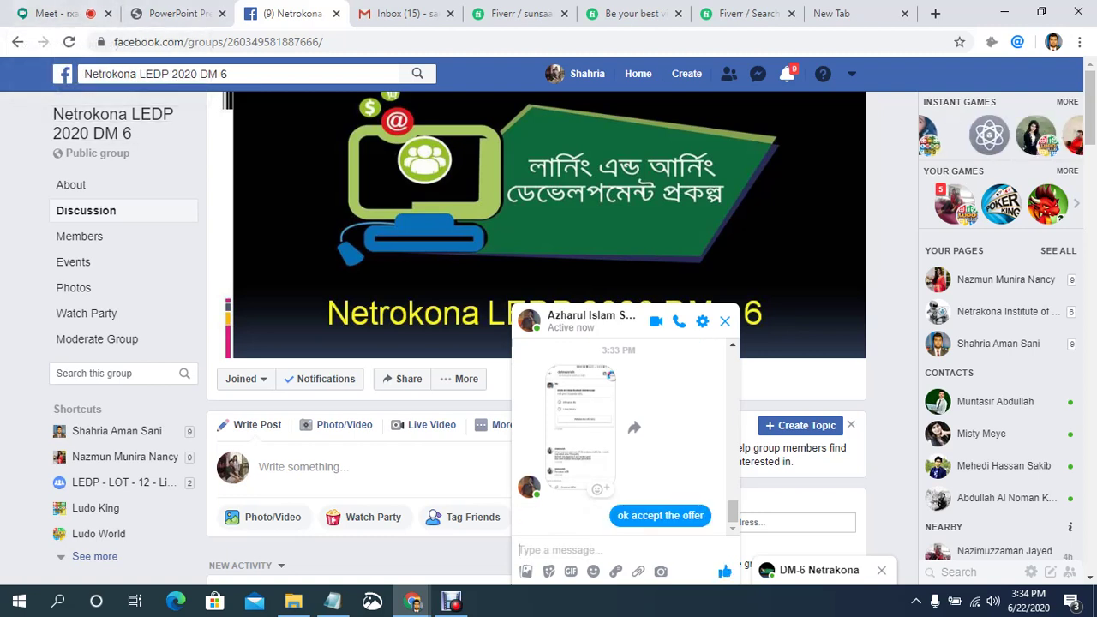
{"action": "left_click", "coordinate": [580, 426]}
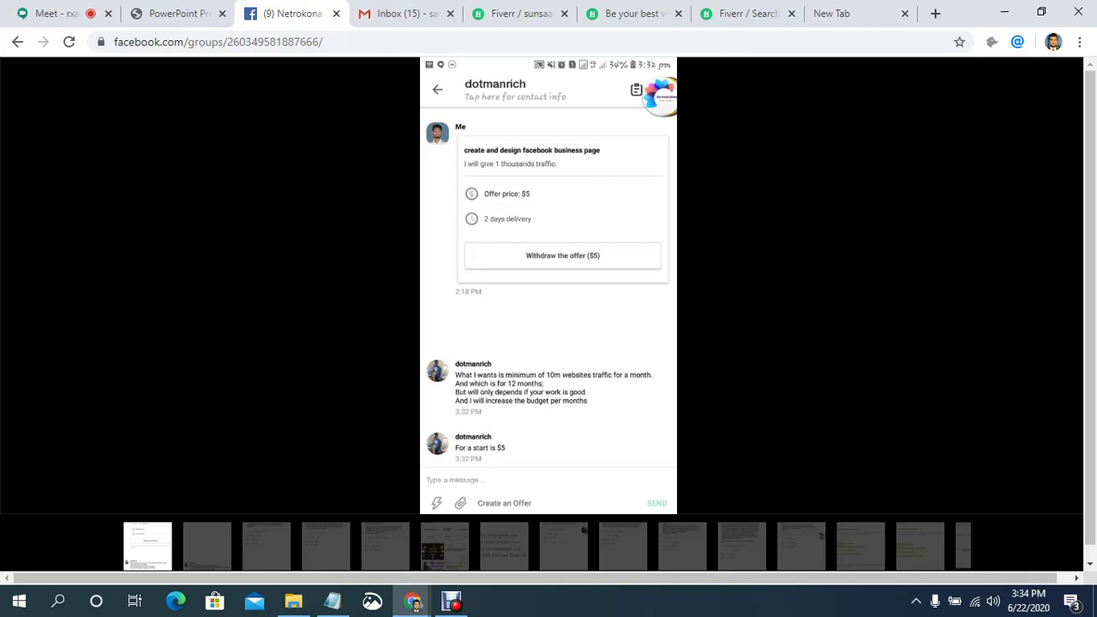
- Re-examine the offer screenshot, close the photo viewer and chat, and return to Fiverr
{"action": "mouse_move", "coordinate": [435, 89]}
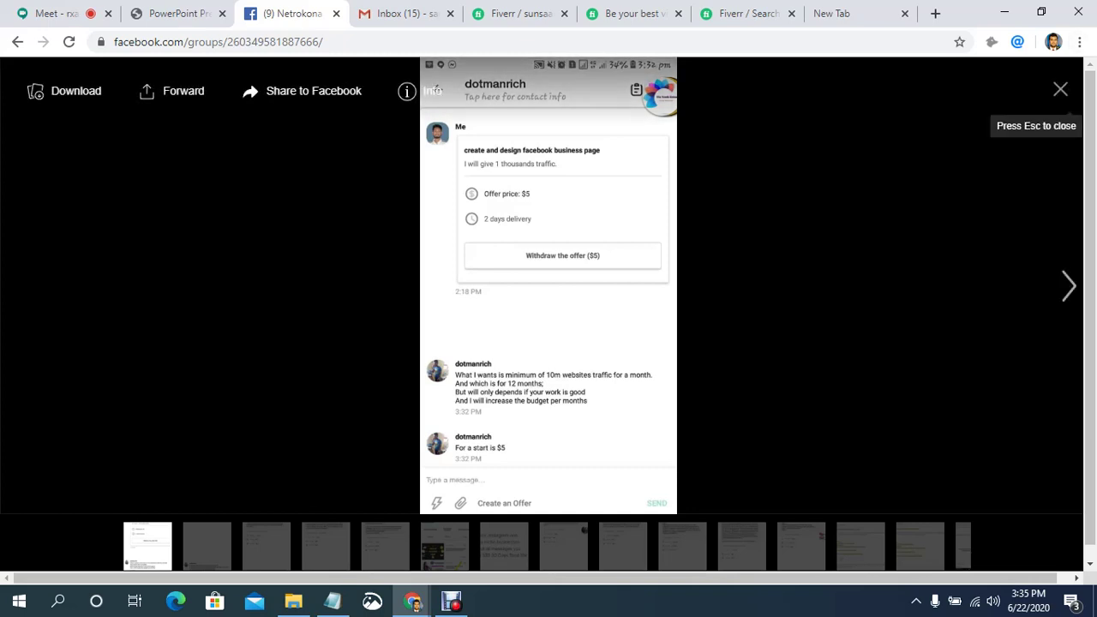
{"action": "left_click", "coordinate": [1061, 89]}
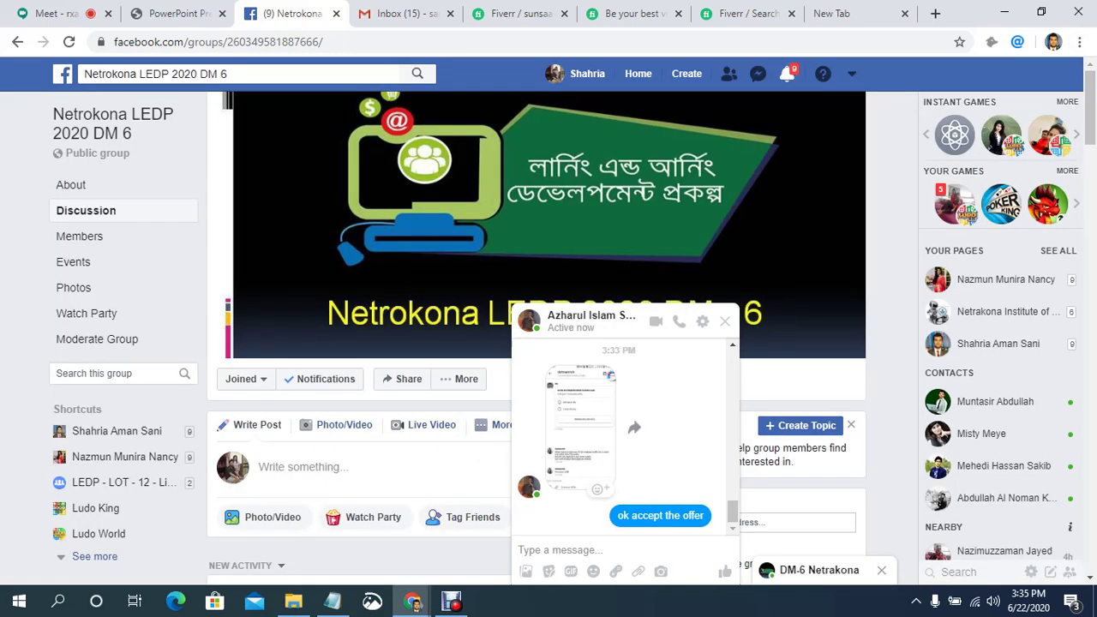
{"action": "left_click", "coordinate": [634, 427]}
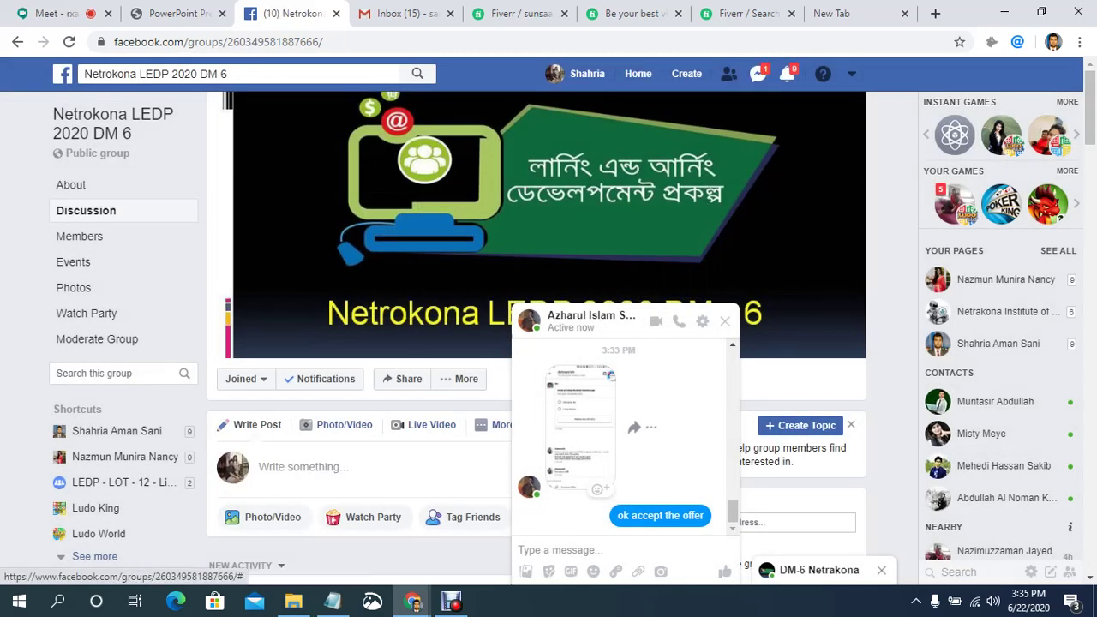
{"action": "left_click", "coordinate": [580, 426]}
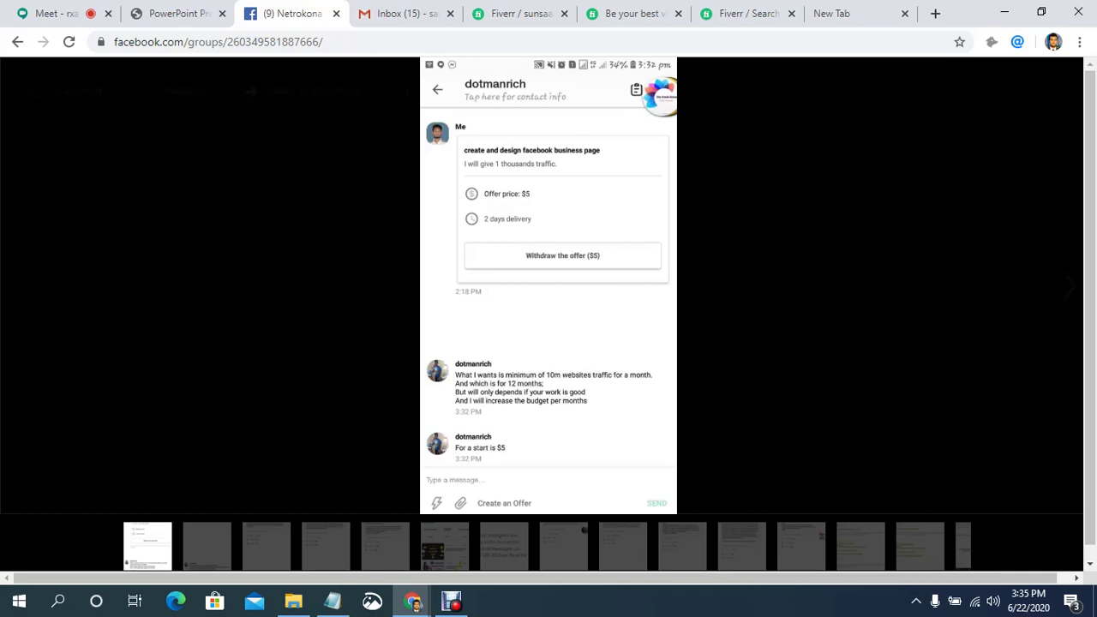
{"action": "key", "text": "Escape"}
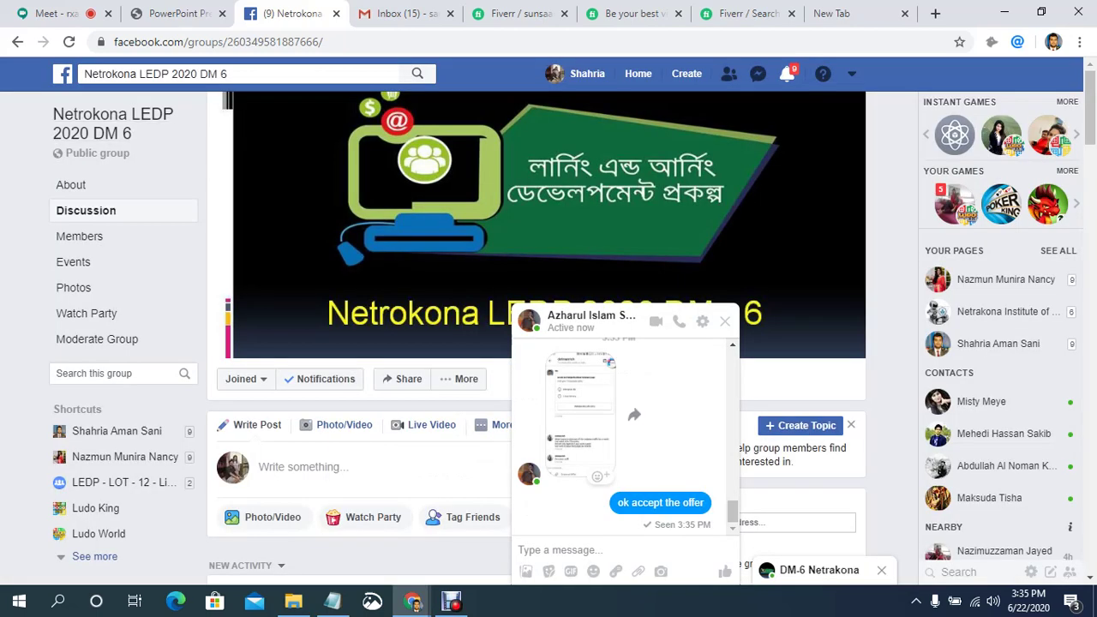
{"action": "left_click", "coordinate": [724, 322]}
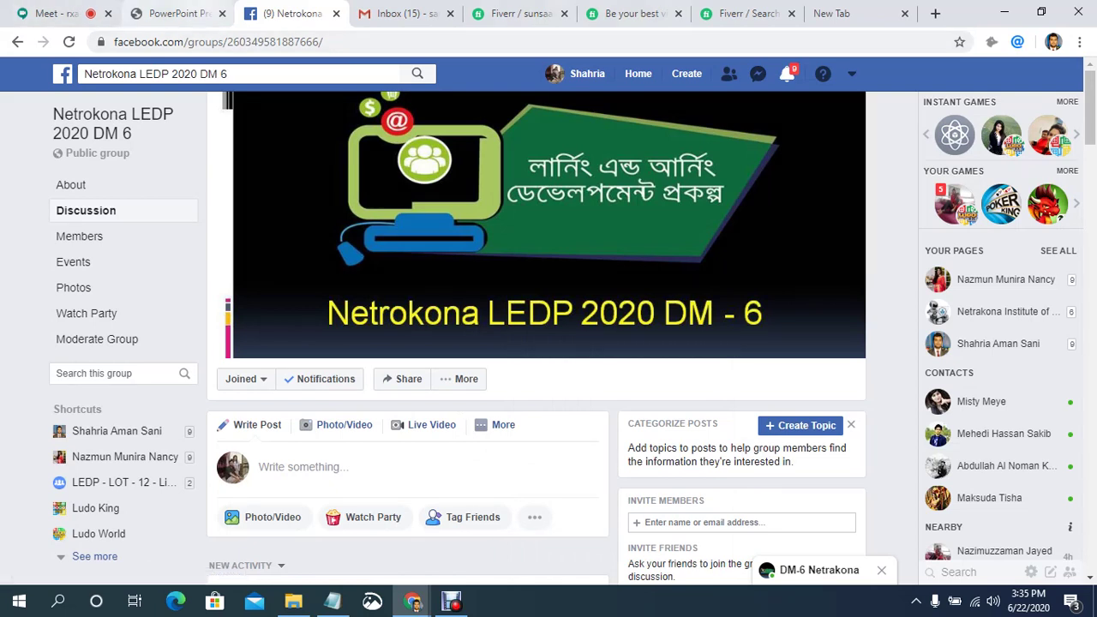
{"action": "left_click", "coordinate": [519, 14]}
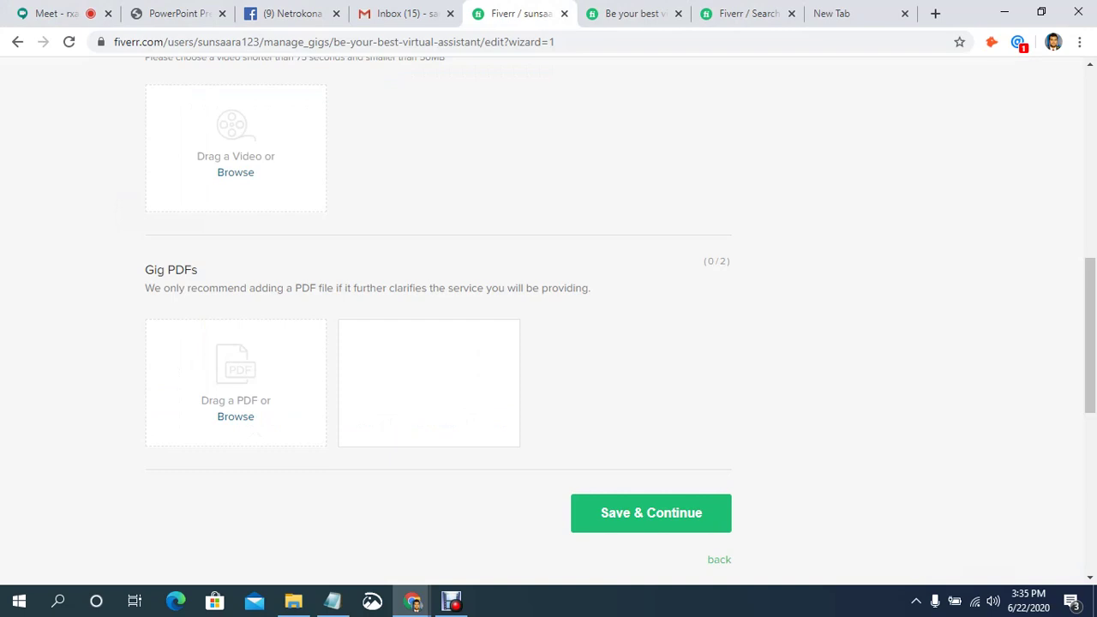
- Bring the empty Fiverr Gallery page back to its top and switch to the Google Meet tab
{"action": "scroll", "coordinate": [548, 322], "scroll_direction": "up", "scroll_amount": 3}
{"action": "scroll", "coordinate": [549, 322], "scroll_direction": "up", "scroll_amount": 3}
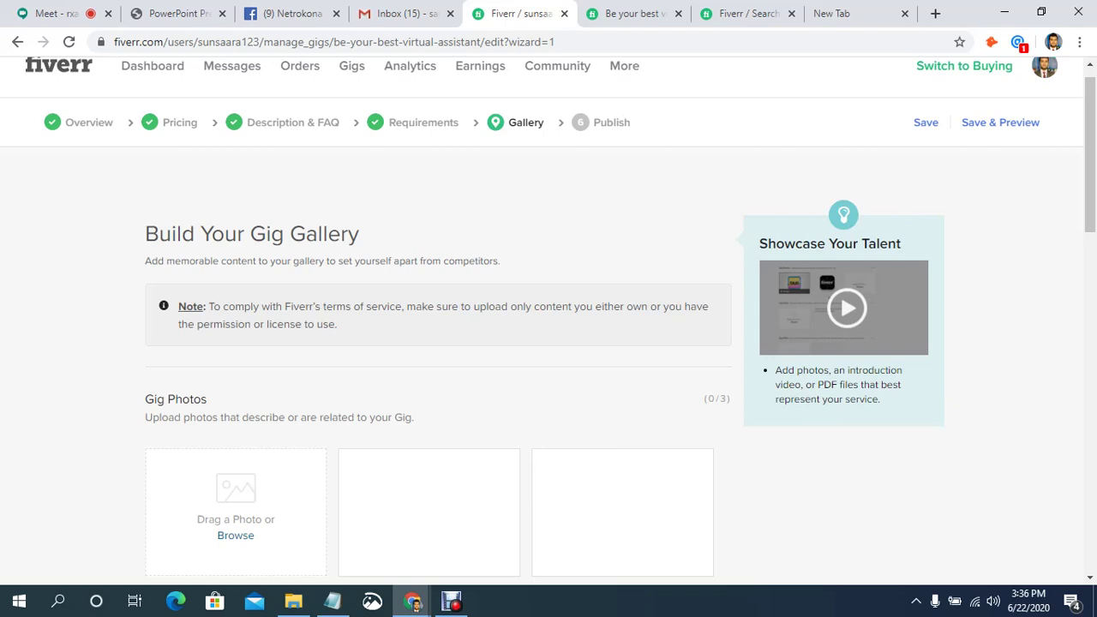
{"action": "key", "text": "ctrl+1"}
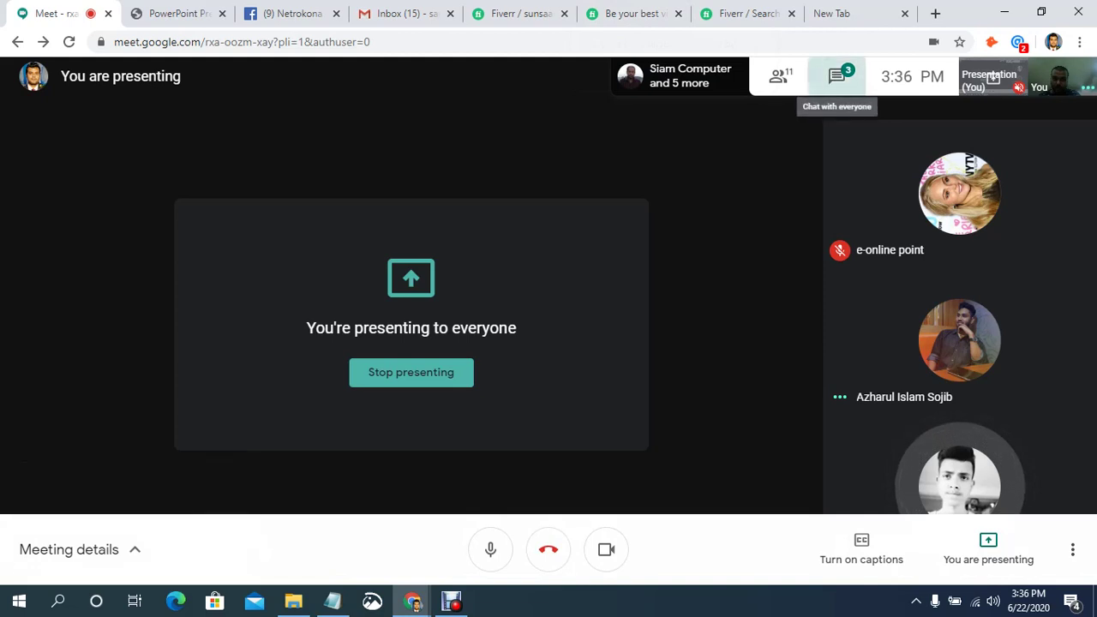
- Glance at the Meet 'Chat with everyone' panel, close it, and return to the Fiverr Gallery tab
{"action": "left_click", "coordinate": [837, 77]}
{"action": "key", "text": "Escape"}
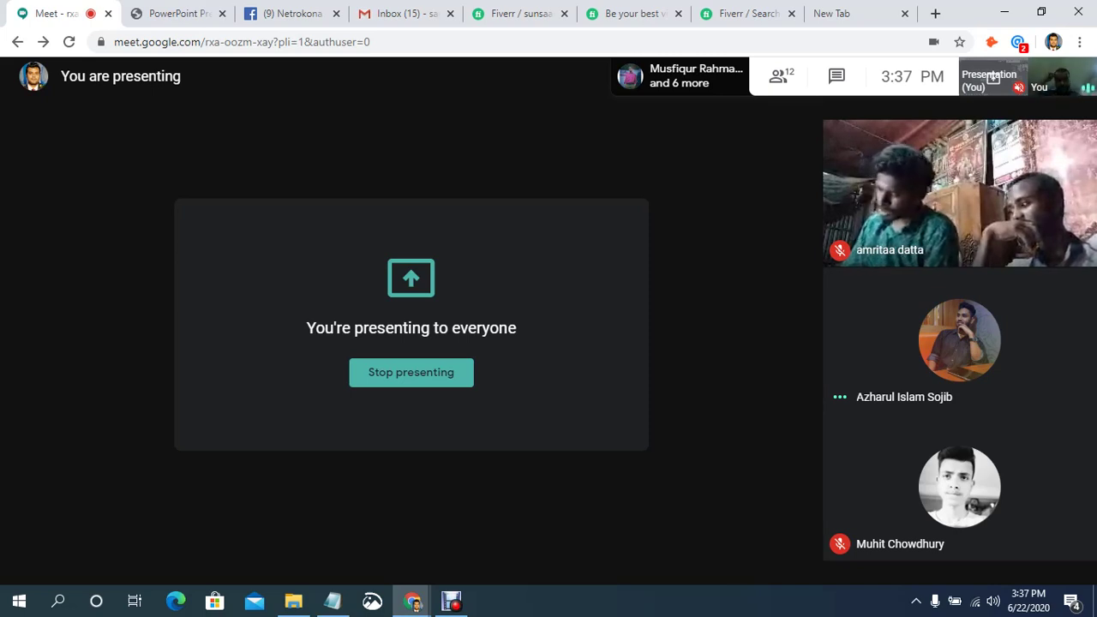
{"action": "key", "text": "ctrl+5"}
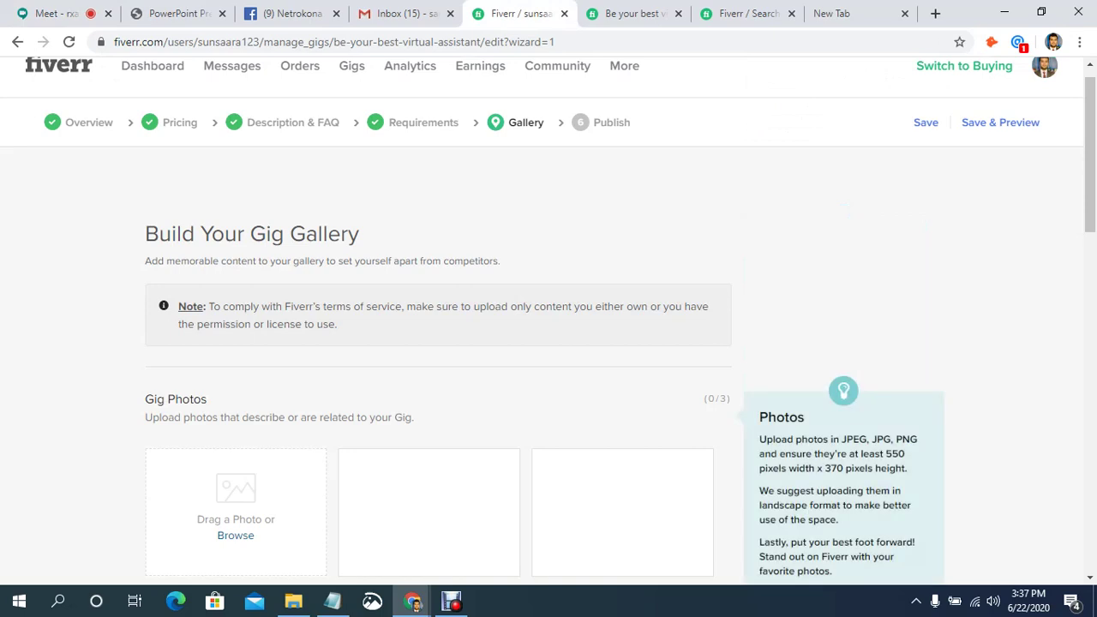
- Search Google for 'canva' from the new tab, briefly checking the course PDF tab
{"action": "key", "text": "ctrl+8"}
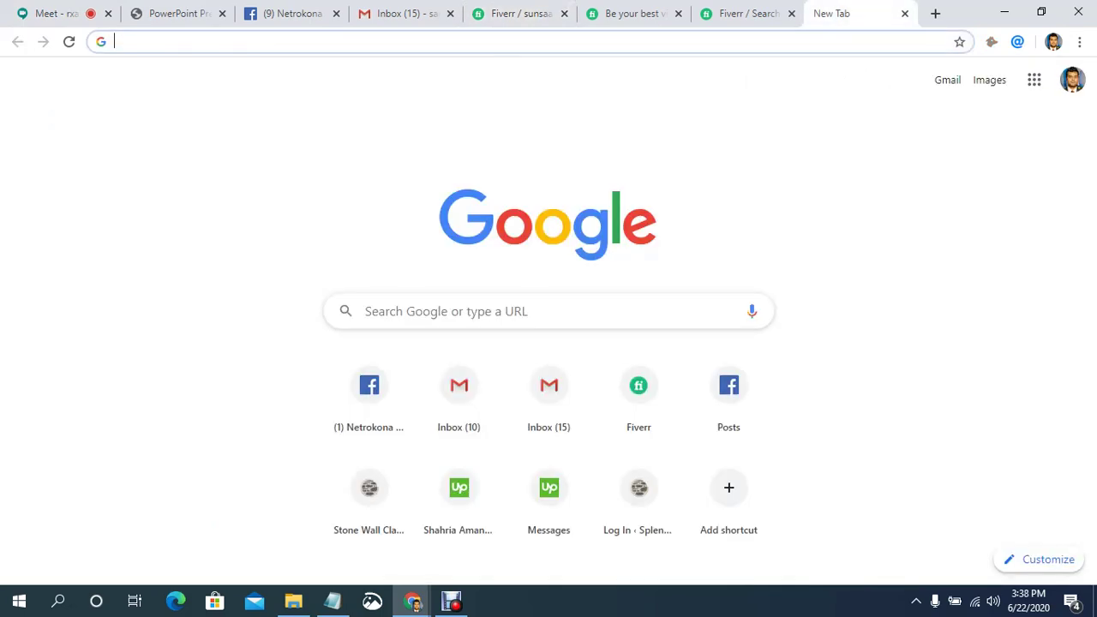
{"action": "type", "text": "can"}
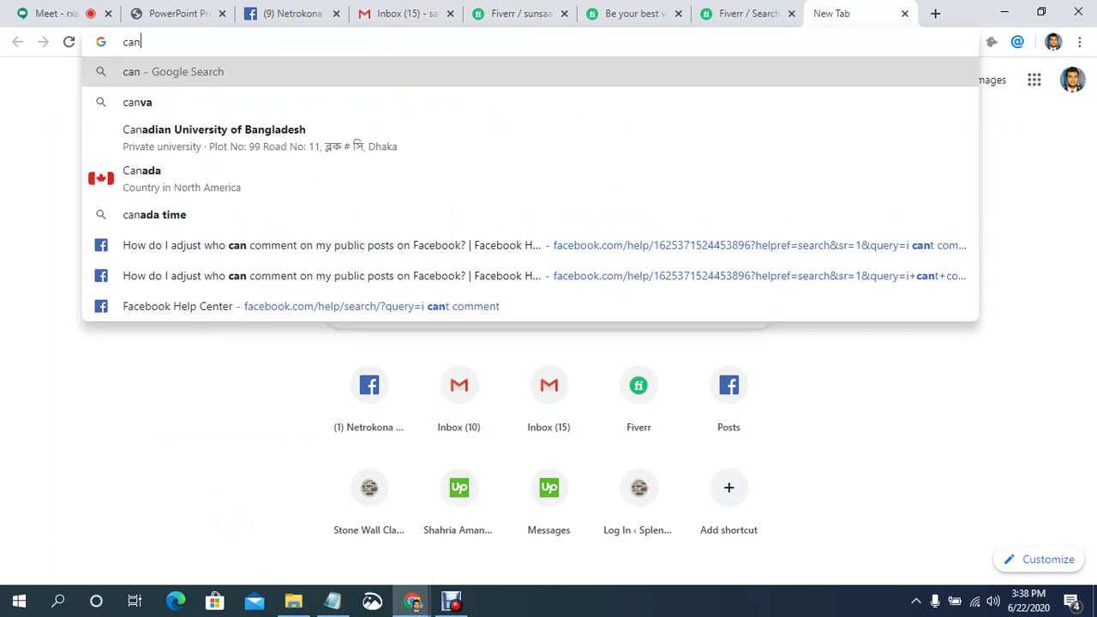
{"action": "type", "text": "va"}
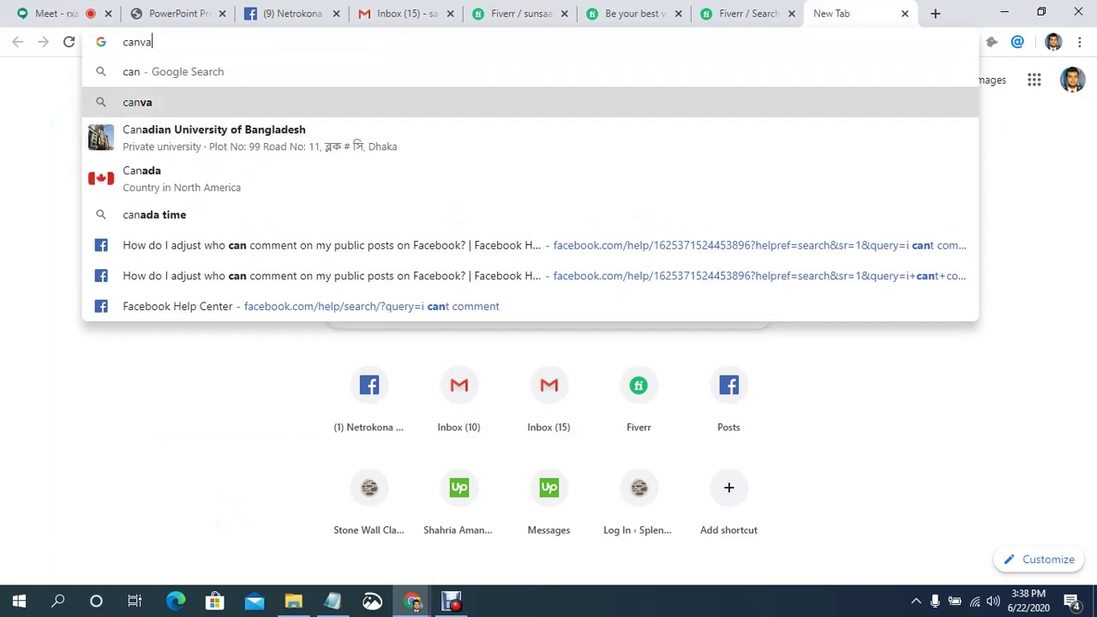
{"action": "key", "text": "Return"}
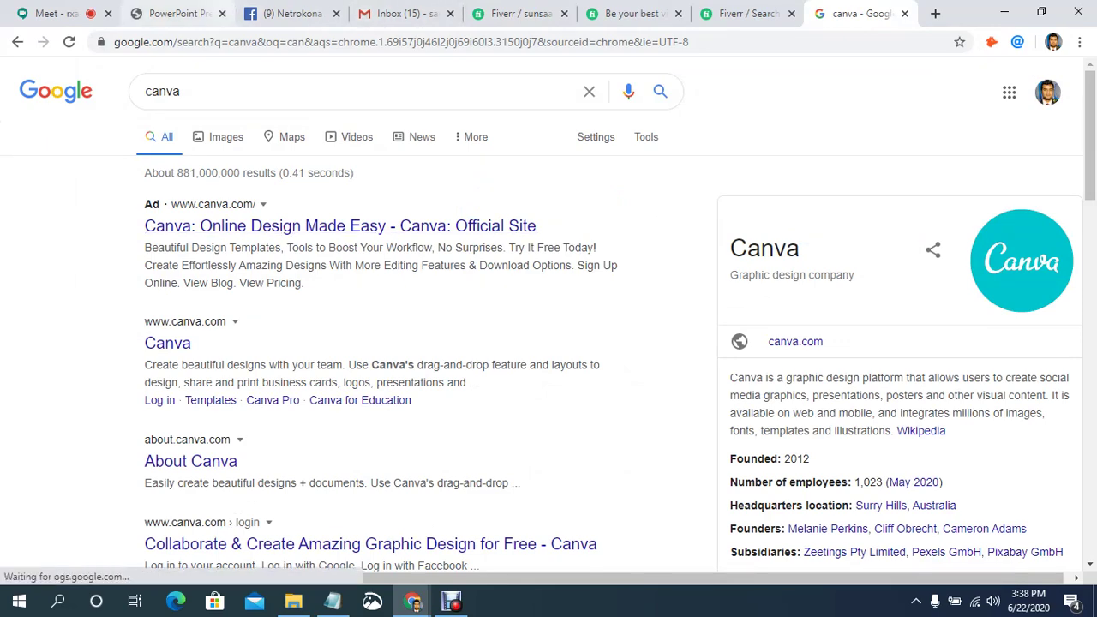
{"action": "key", "text": "ctrl+2"}
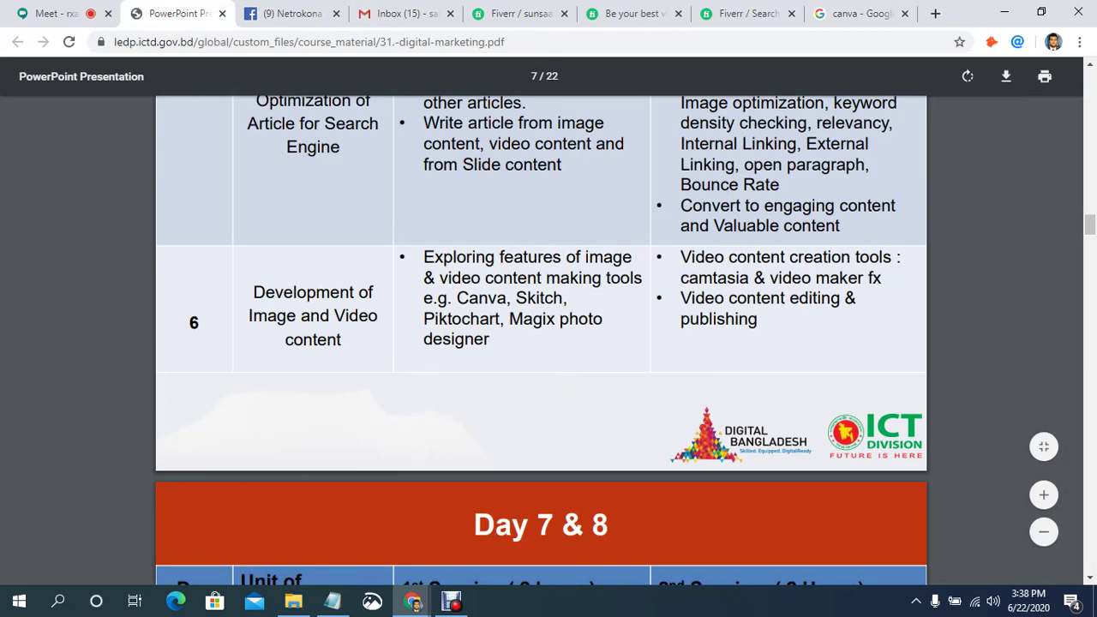
{"action": "key", "text": "ctrl+8"}
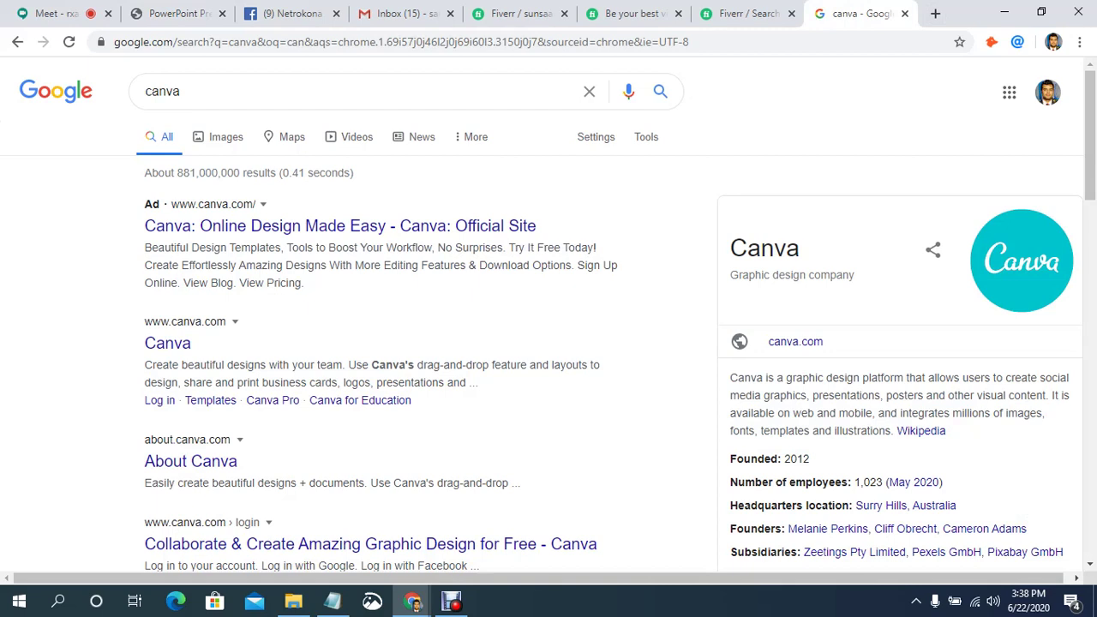
- Open the 'Canva: Online Design Made Easy' result and choose 'Sign up with Google'
{"action": "left_click", "coordinate": [341, 226]}
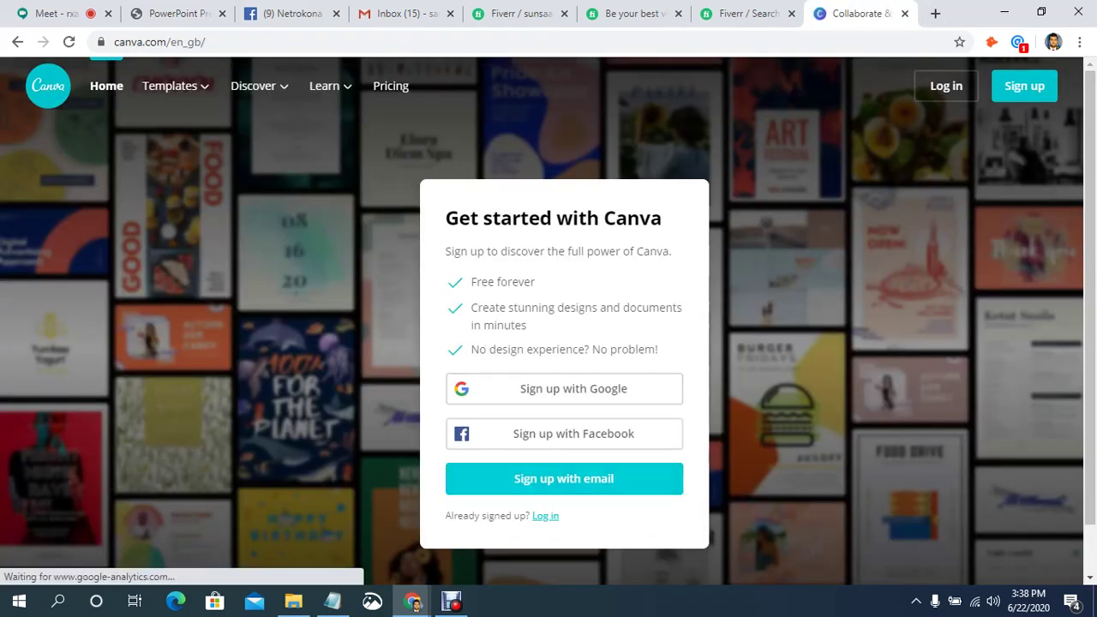
{"action": "left_click", "coordinate": [564, 388]}
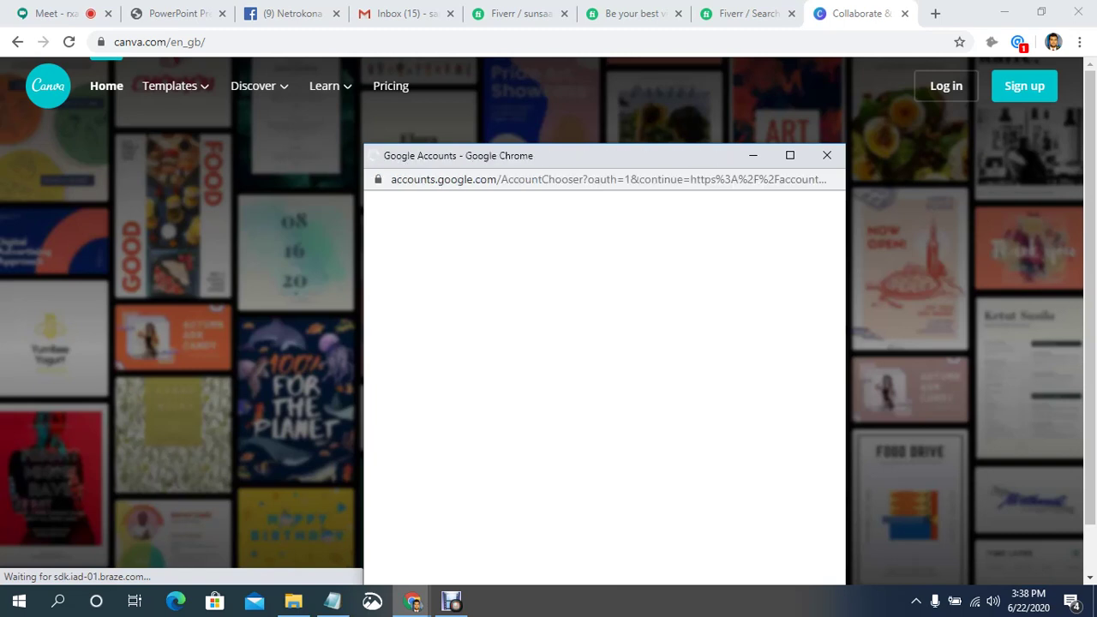
- Drag the Google Accounts sign-in popup up toward the top of the screen
{"action": "left_click_drag", "start_coordinate": [588, 155], "coordinate": [582, 73]}
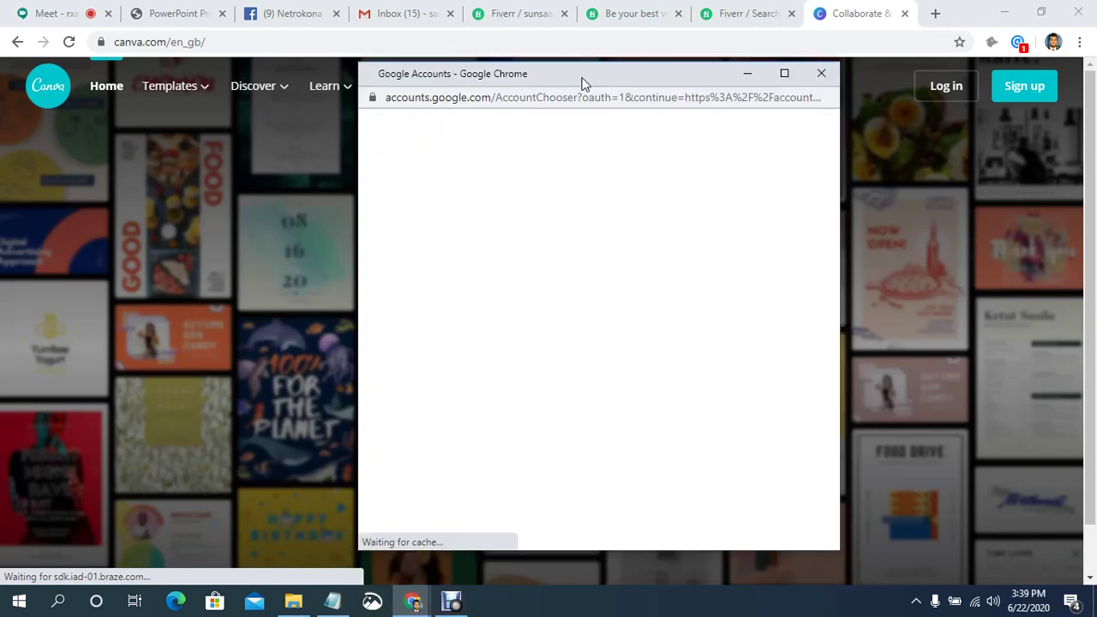
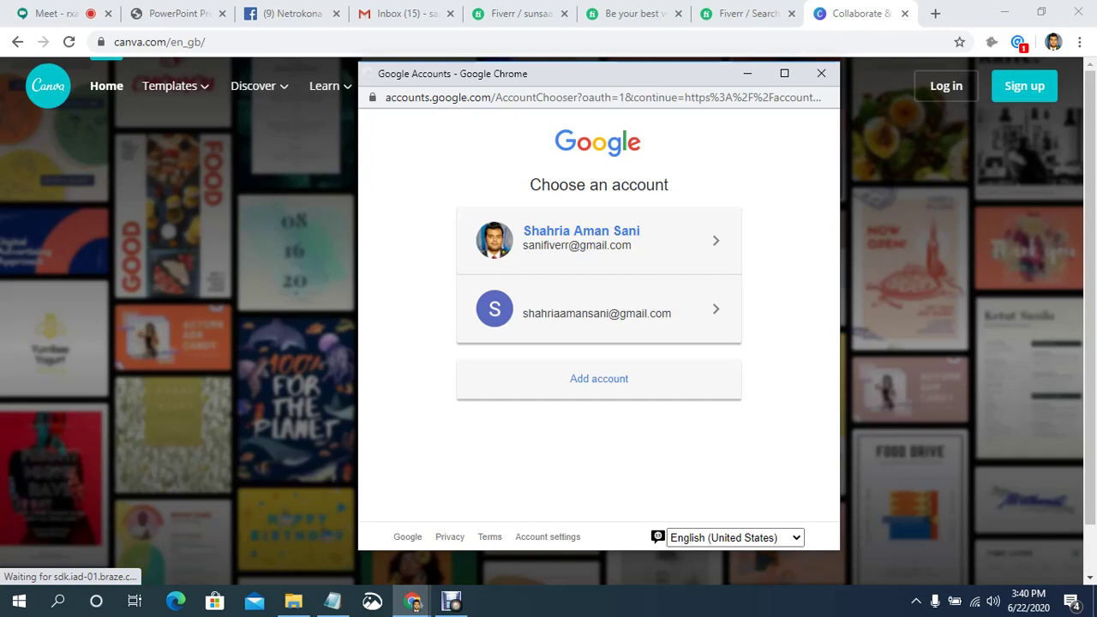
- Sign in to Canva with the first Google account in the account chooser
{"action": "key", "text": "Tab"}
{"action": "key", "text": "Return"}
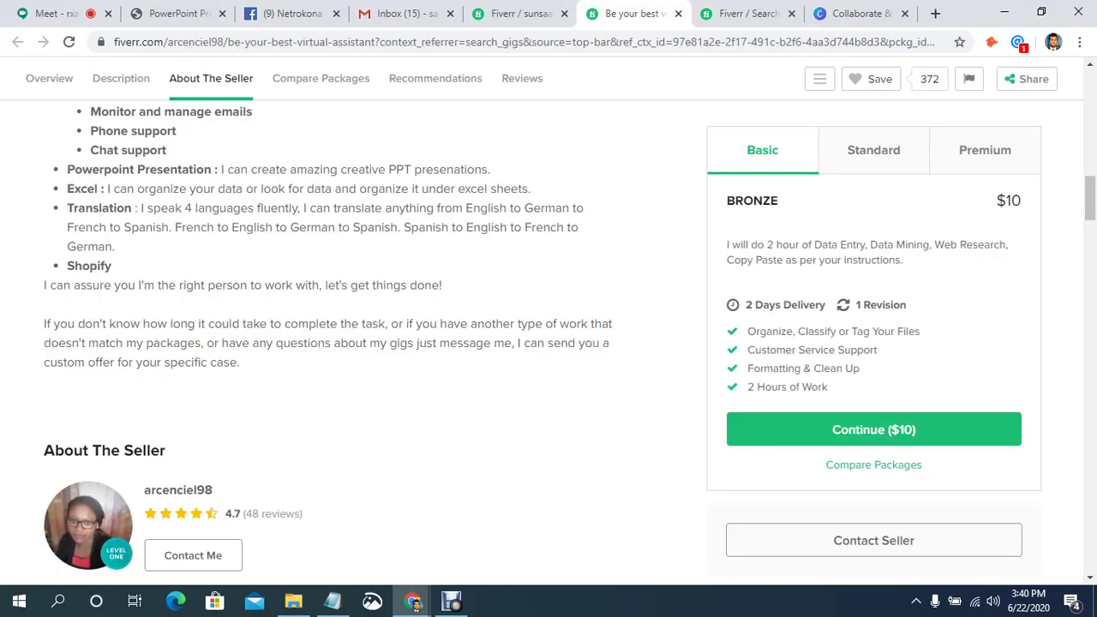
- Look over the Fiverr gig's gallery image, then return to Canva's sign-up page
{"action": "scroll", "coordinate": [548, 326], "scroll_direction": "up", "scroll_amount": 15}
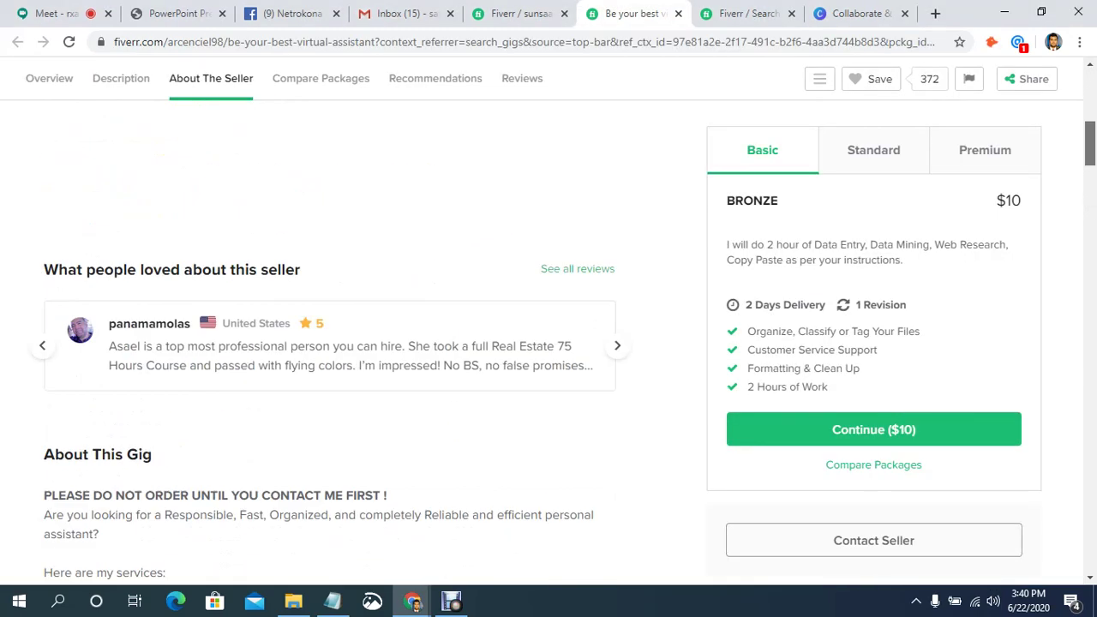
{"action": "scroll", "coordinate": [549, 326], "scroll_direction": "down", "scroll_amount": 5}
{"action": "scroll", "coordinate": [549, 326], "scroll_direction": "up", "scroll_amount": 2}
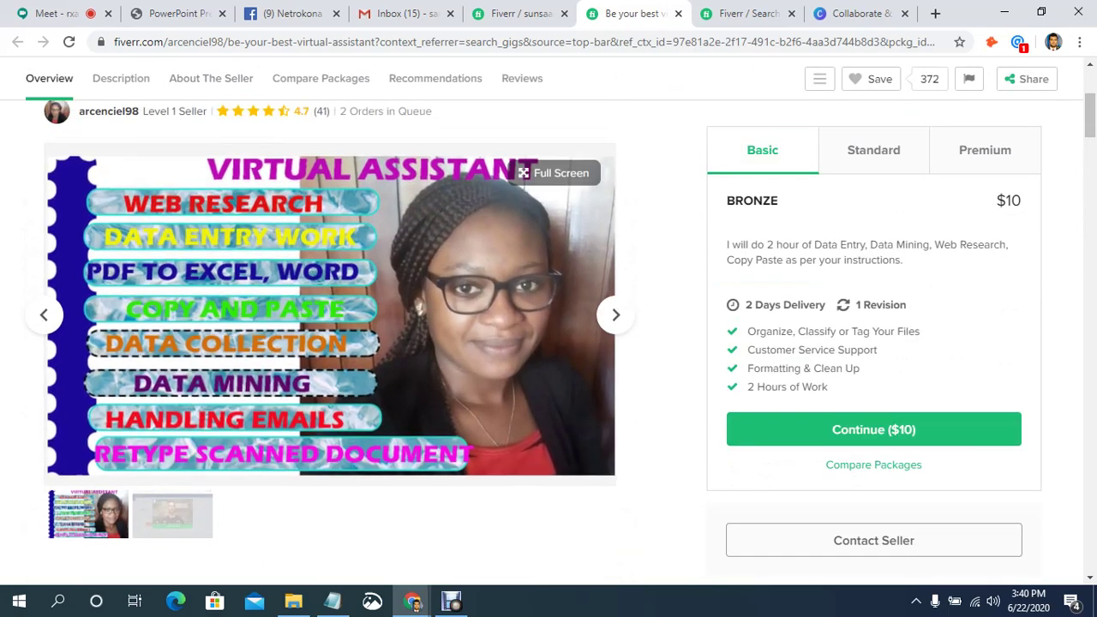
{"action": "left_click", "coordinate": [853, 13]}
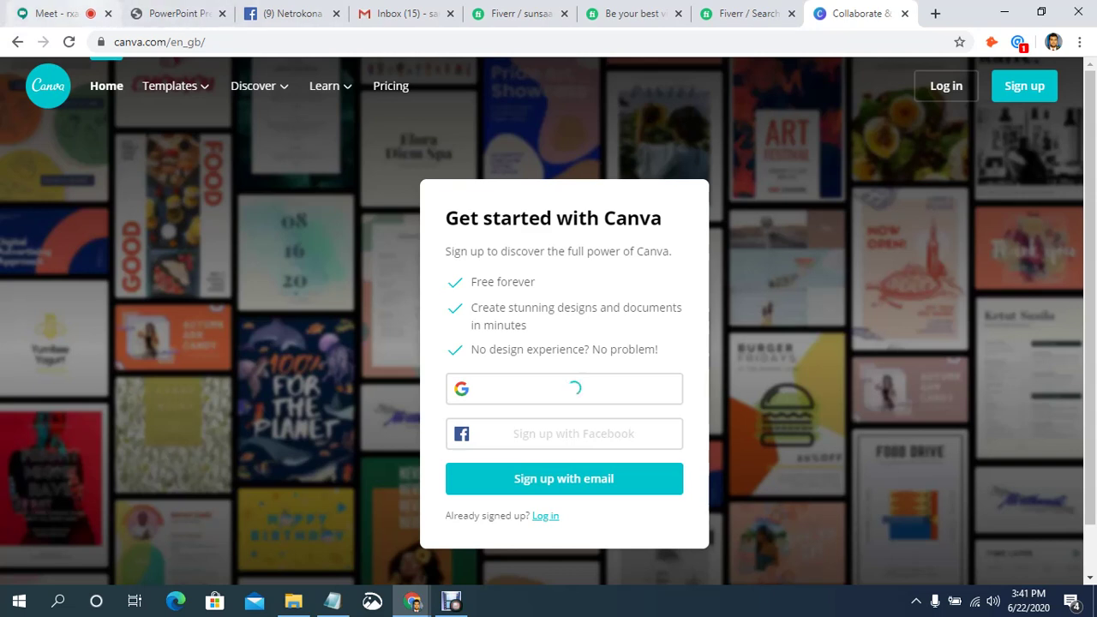
{"action": "left_click", "coordinate": [65, 13]}
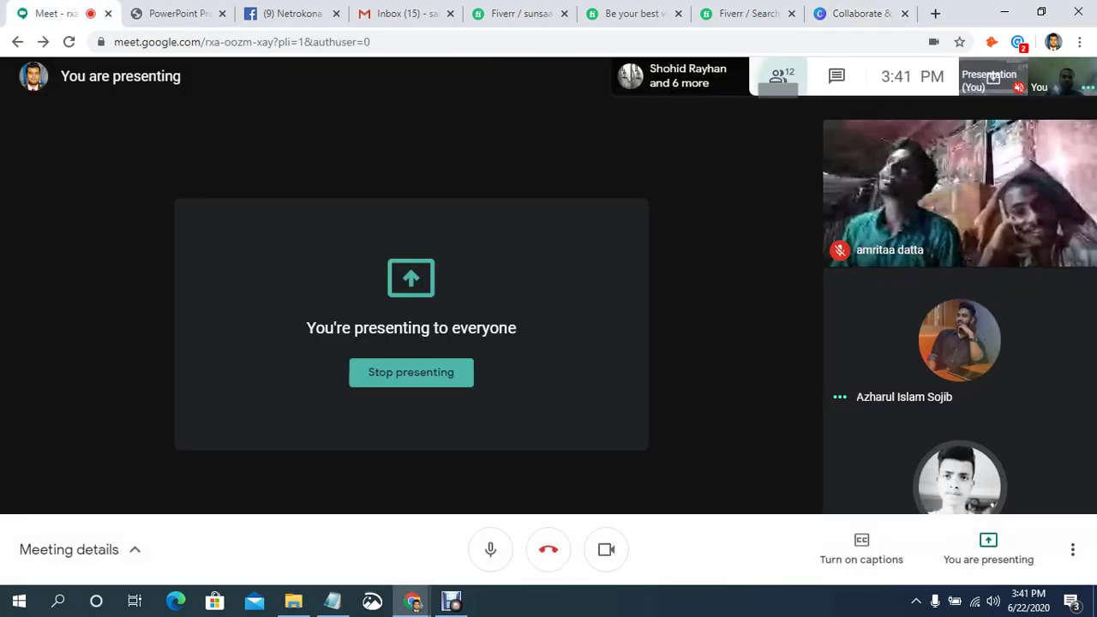
{"action": "left_click", "coordinate": [778, 75]}
{"action": "scroll", "coordinate": [967, 342], "scroll_direction": "down", "scroll_amount": 2}
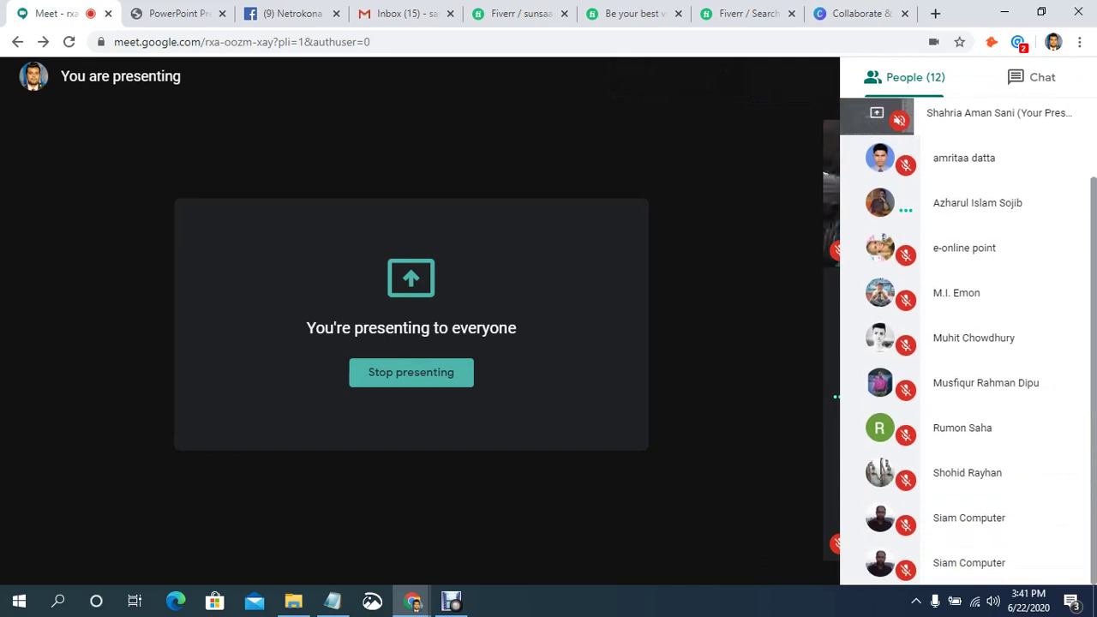
{"action": "scroll", "coordinate": [968, 342], "scroll_direction": "up", "scroll_amount": 2}
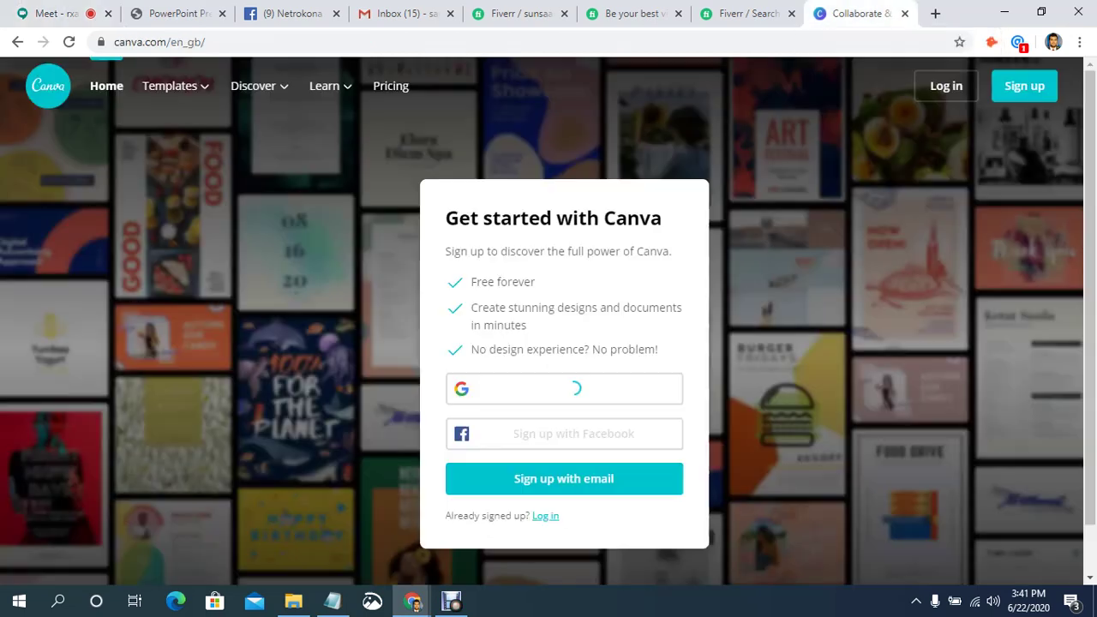
{"action": "left_click", "coordinate": [858, 14]}
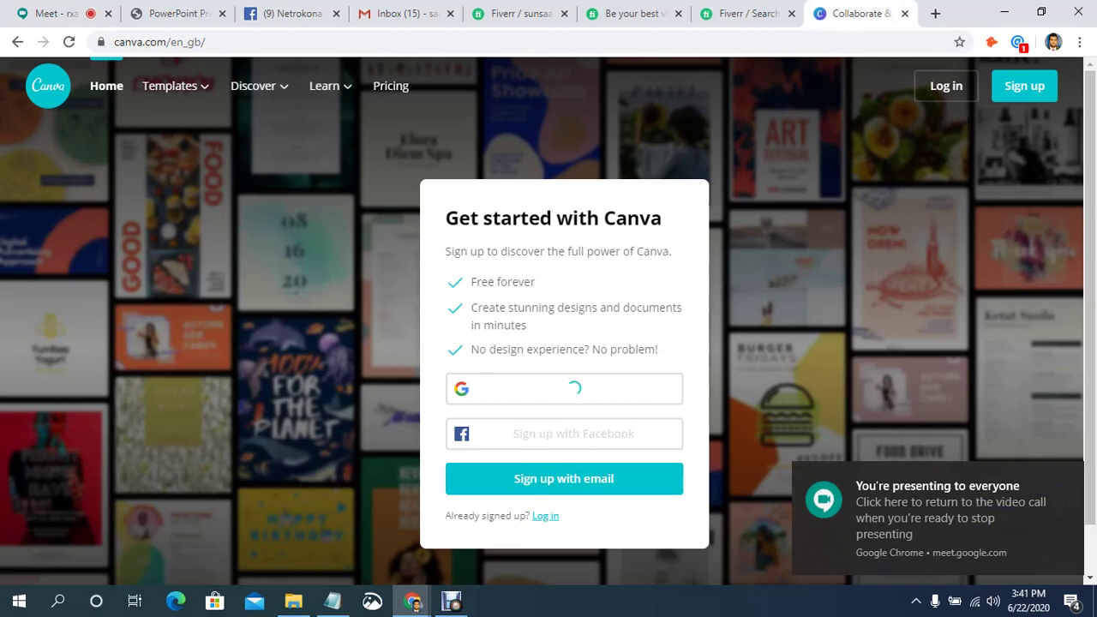
{"action": "key", "text": "ctrl+shift+Tab"}
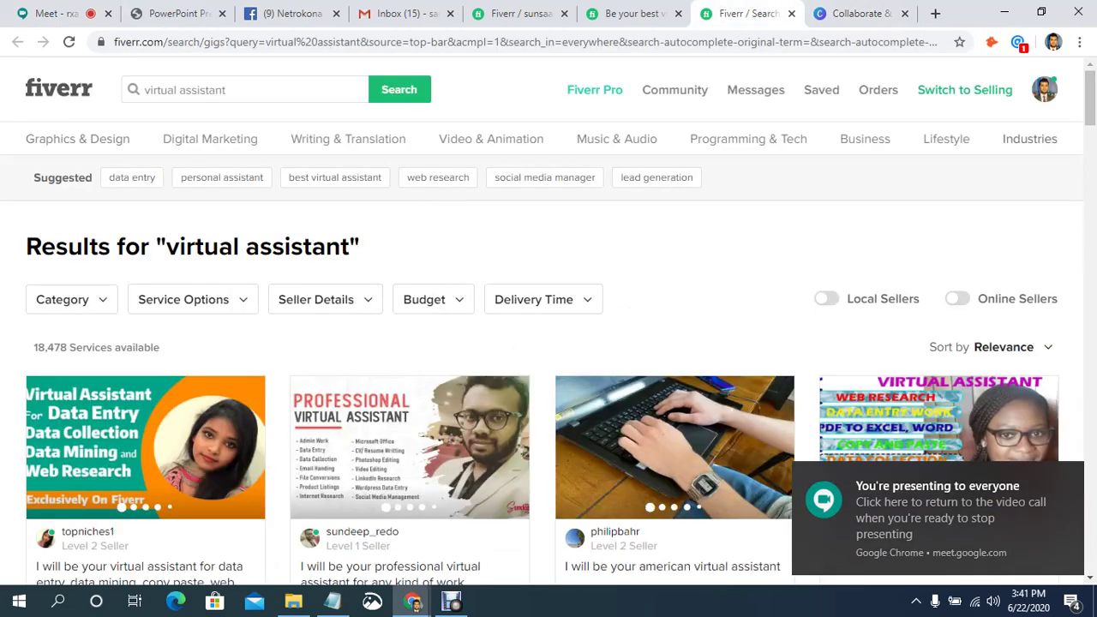
{"action": "key", "text": "F5"}
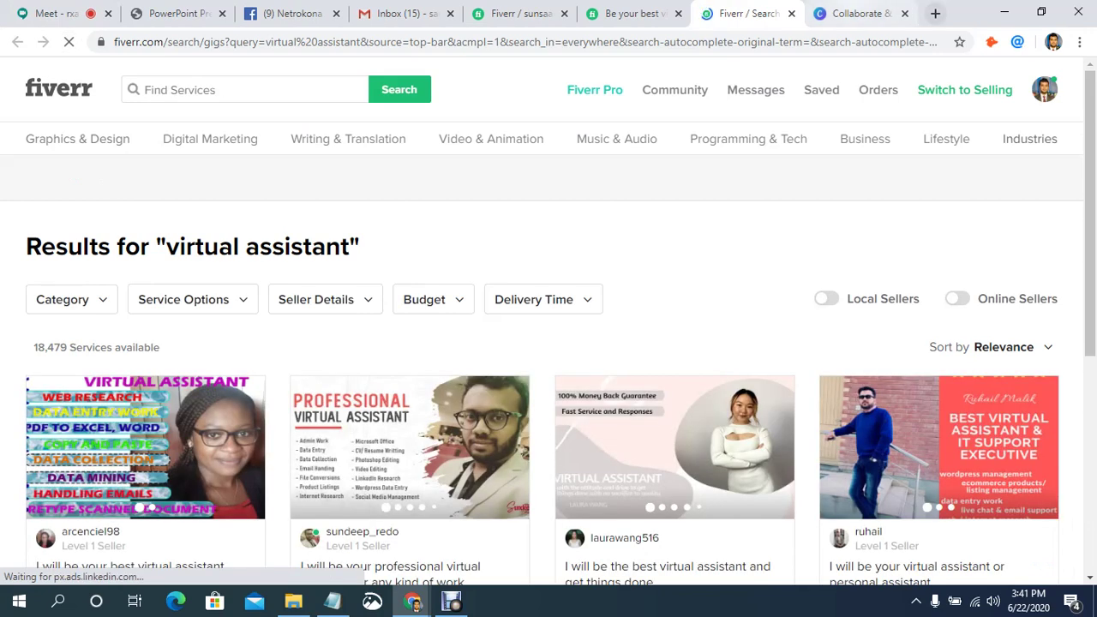
{"action": "key", "text": "ctrl+Tab"}
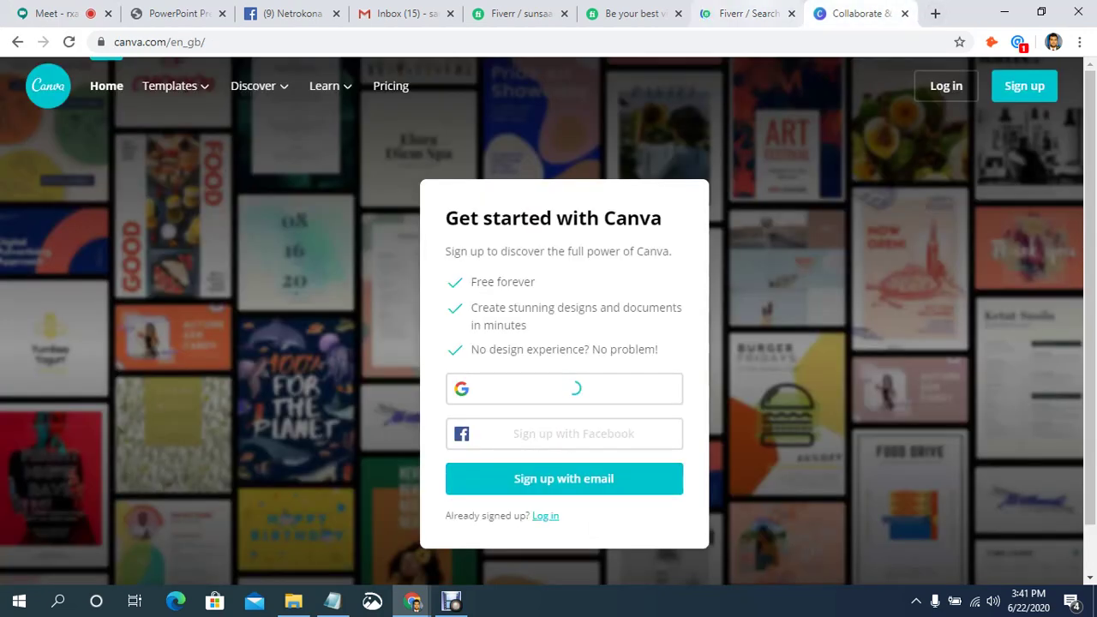
{"action": "key", "text": "ctrl+shift+Tab"}
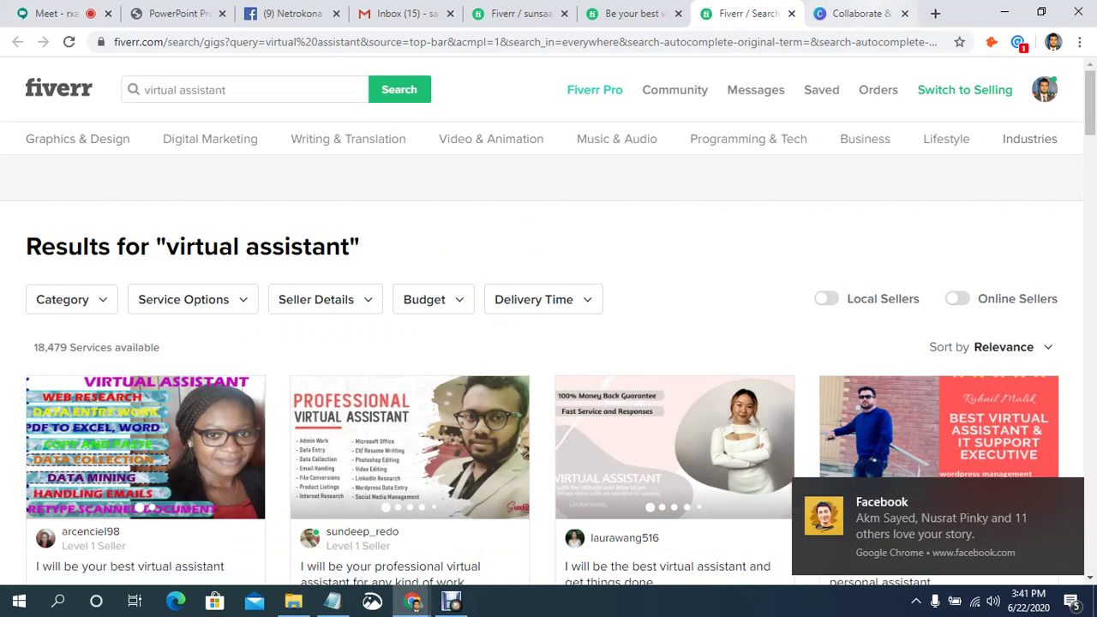
{"action": "key", "text": "ctrl+Tab"}
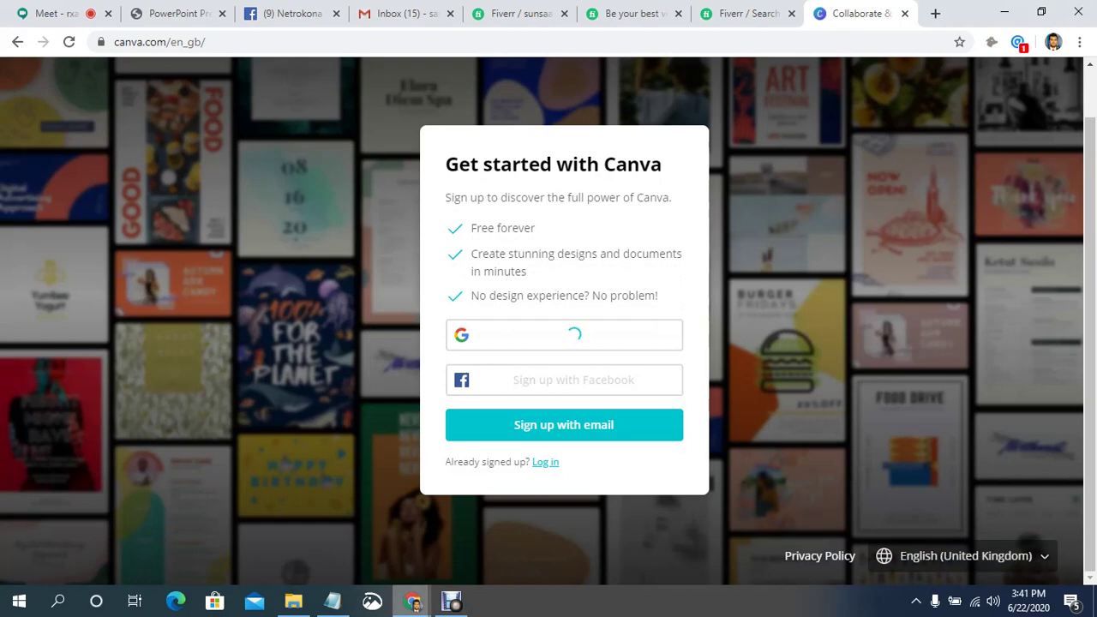
- Allow Canva to access the Google account from the permission popup
{"action": "mouse_move", "coordinate": [413, 602]}
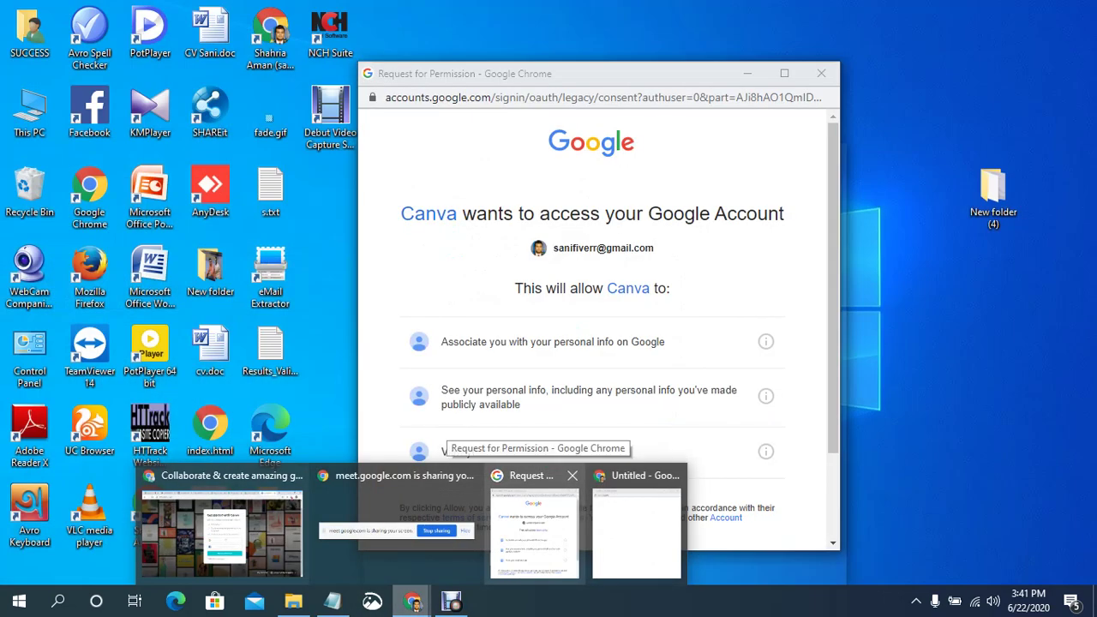
{"action": "left_click", "coordinate": [536, 528]}
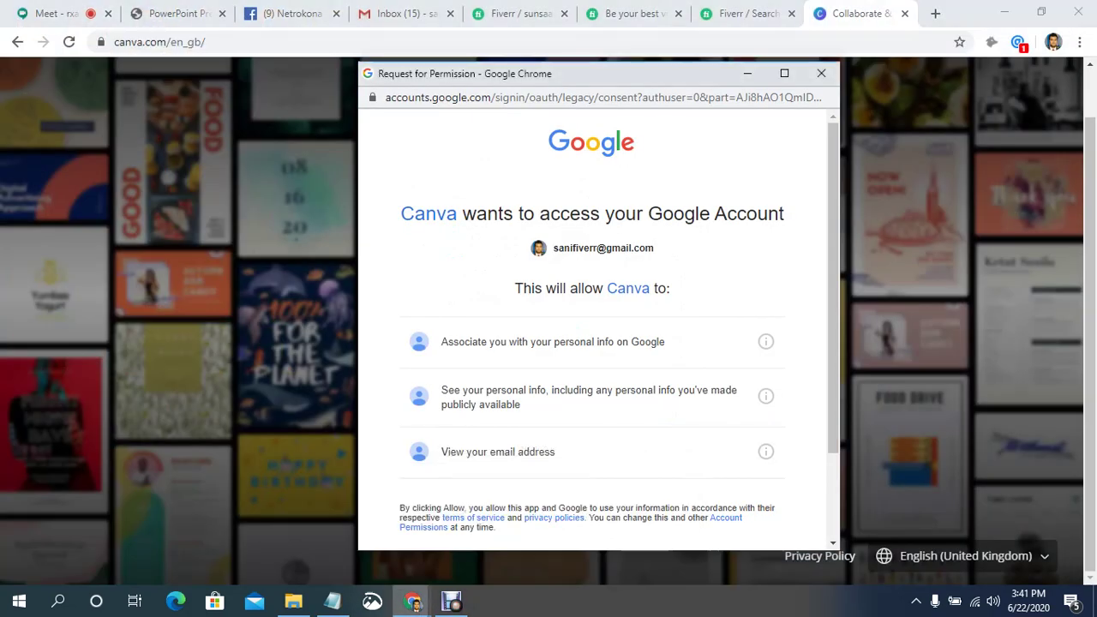
{"action": "scroll", "coordinate": [592, 343], "scroll_direction": "down", "scroll_amount": 3}
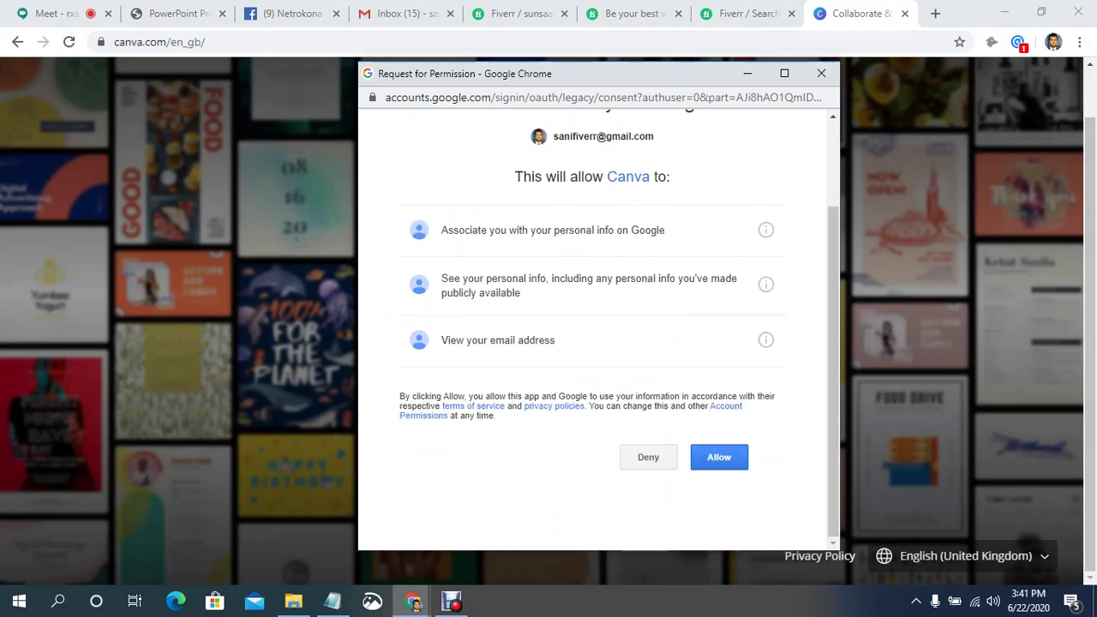
{"action": "left_click", "coordinate": [719, 457]}
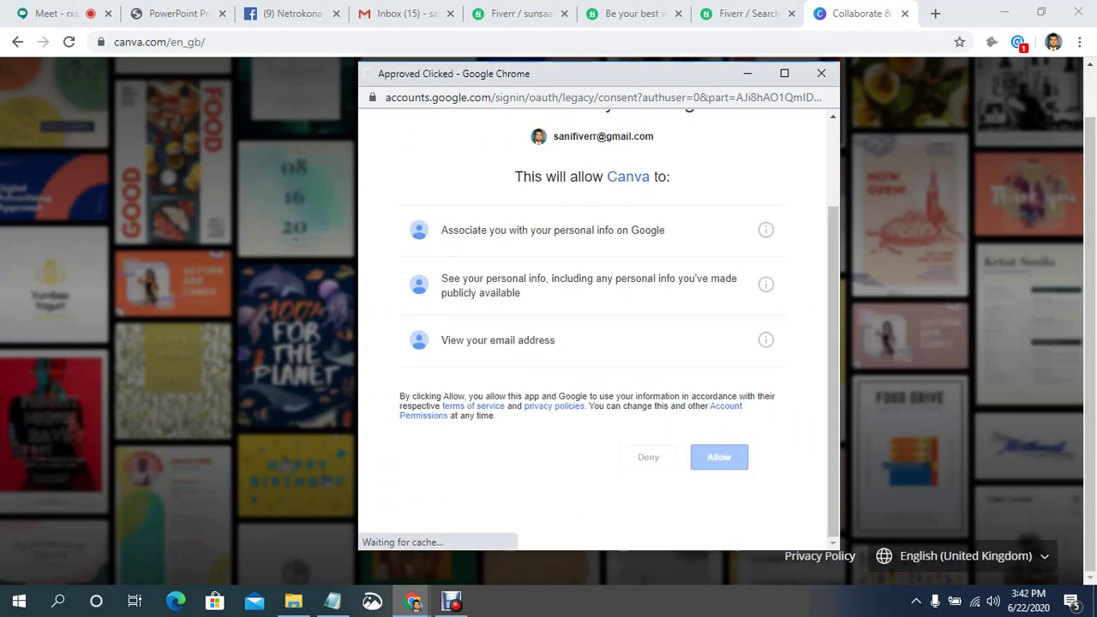
- Close the blank and 403 Forbidden popups, retry Google sign-up, then go to the Facebook tab
{"action": "mouse_move", "coordinate": [413, 602]}
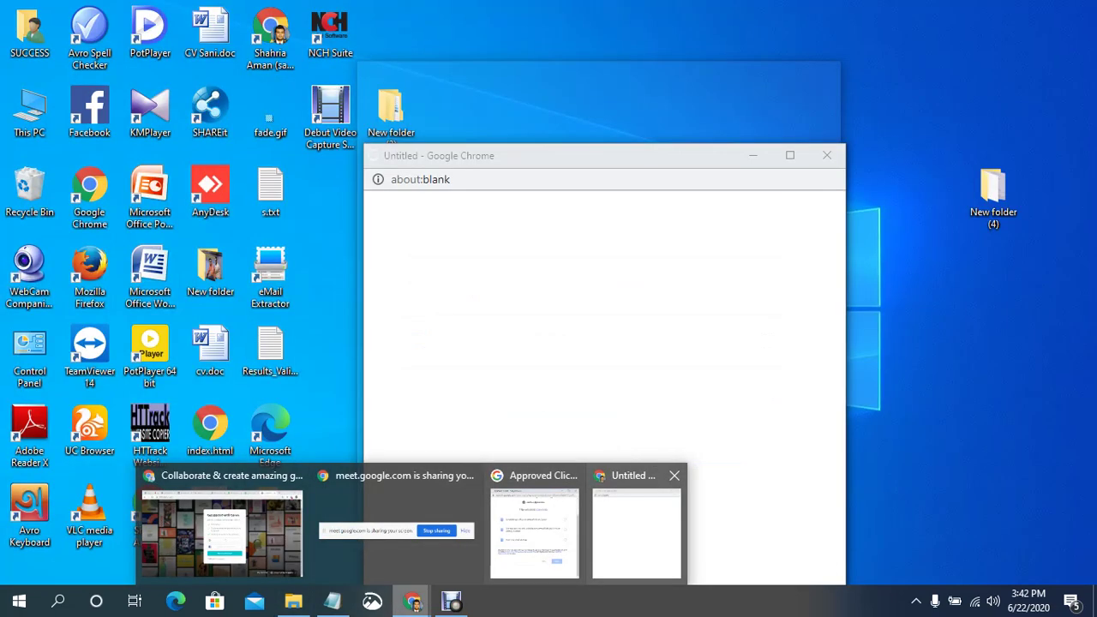
{"action": "left_click", "coordinate": [636, 527]}
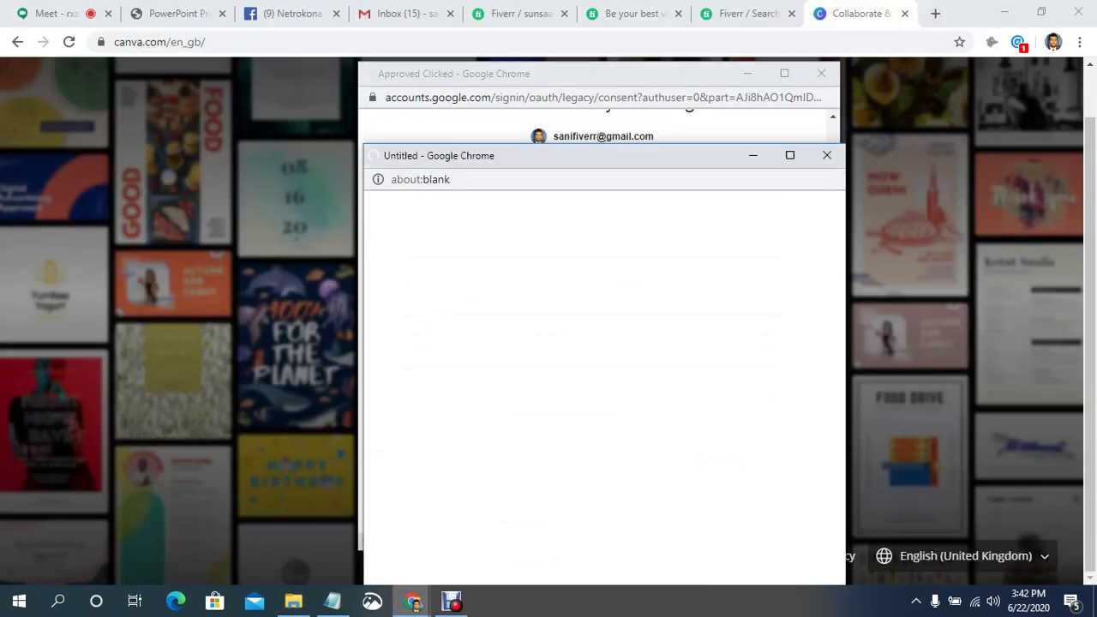
{"action": "left_click", "coordinate": [827, 155]}
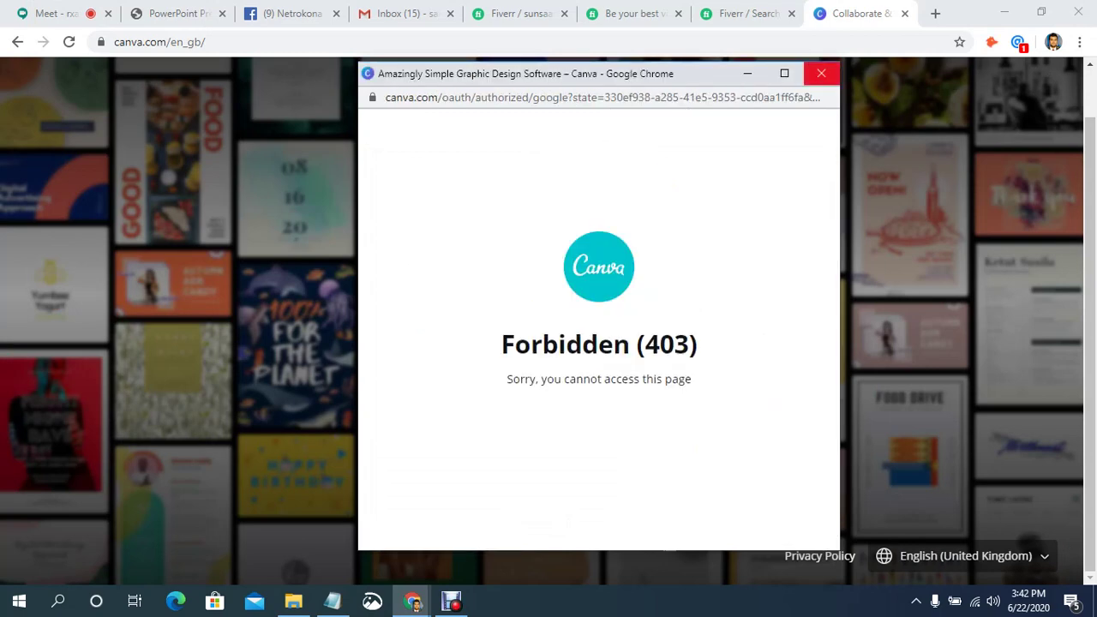
{"action": "left_click", "coordinate": [821, 73]}
{"action": "left_click", "coordinate": [566, 335]}
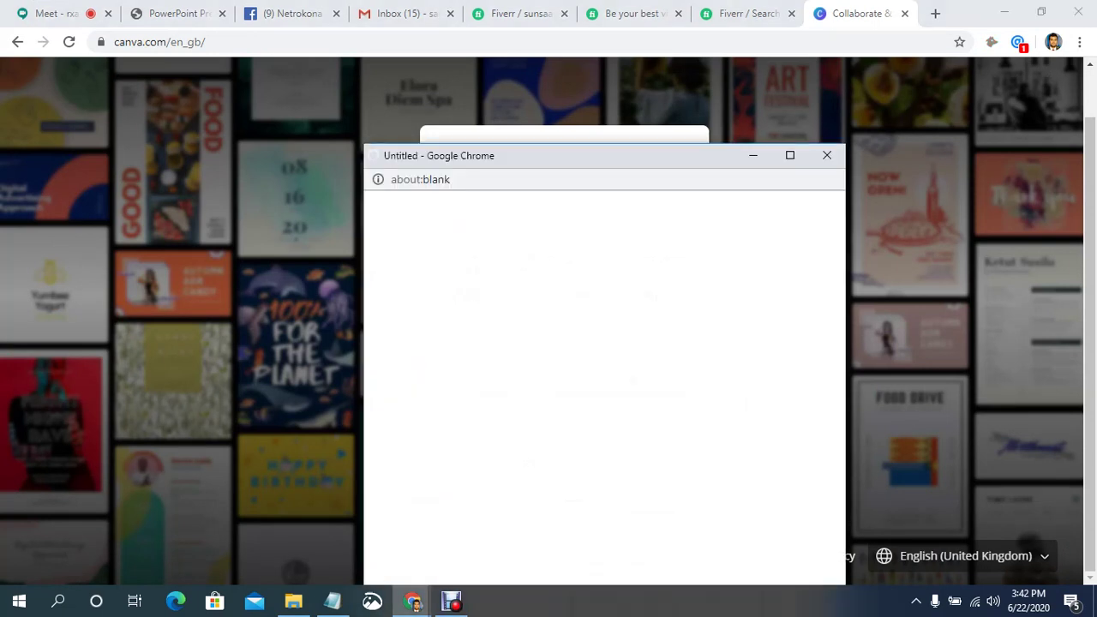
{"action": "left_click_drag", "start_coordinate": [607, 155], "coordinate": [598, 69]}
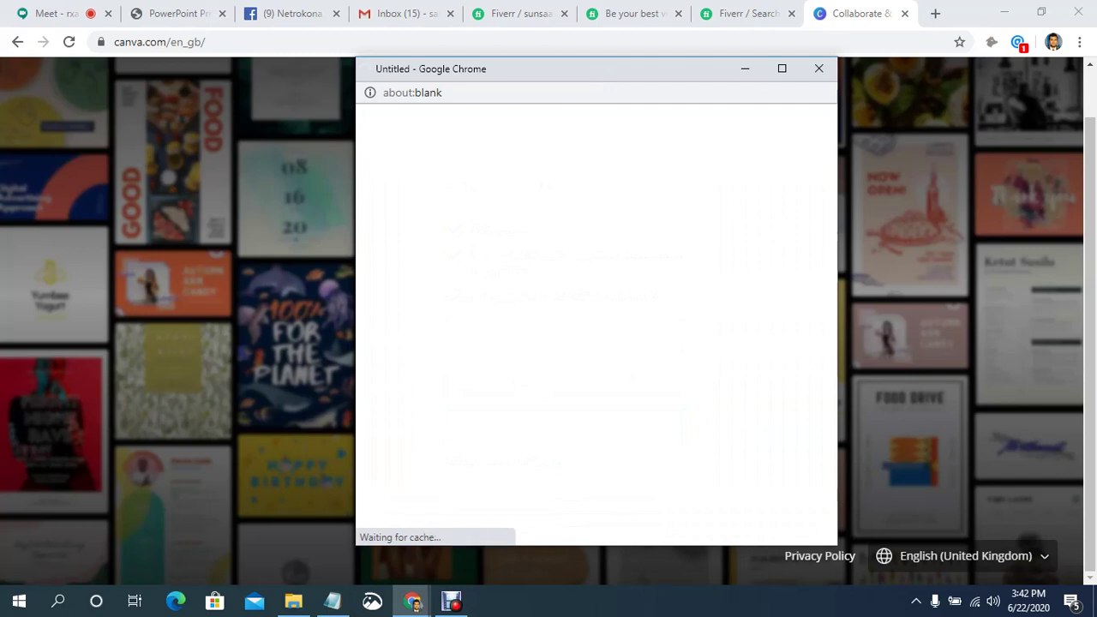
{"action": "key", "text": "alt+Tab"}
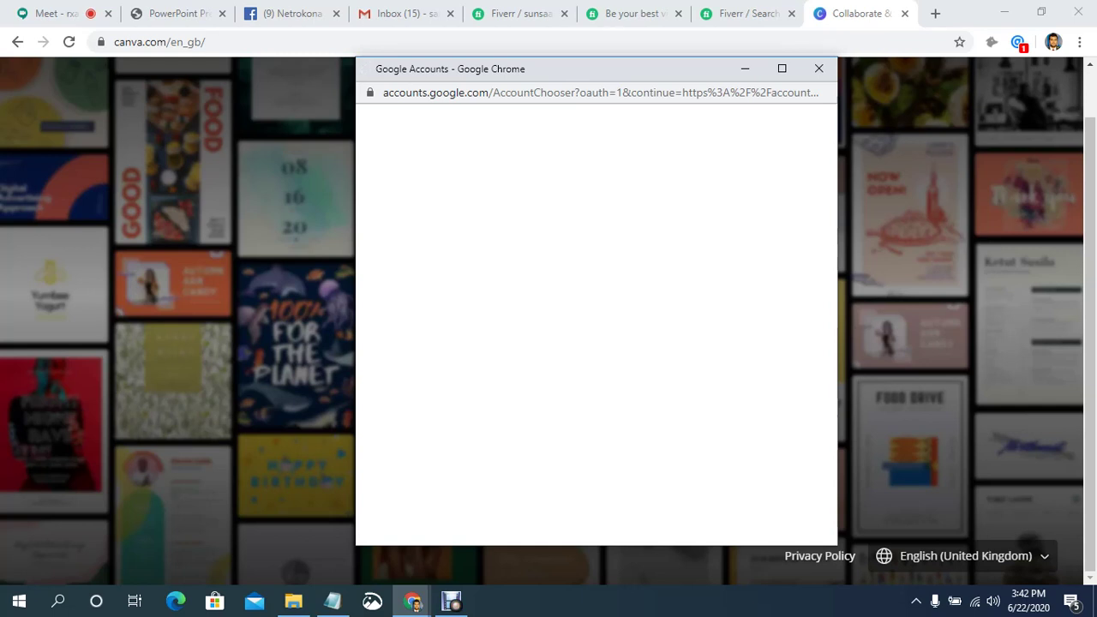
{"action": "key", "text": "ctrl+3"}
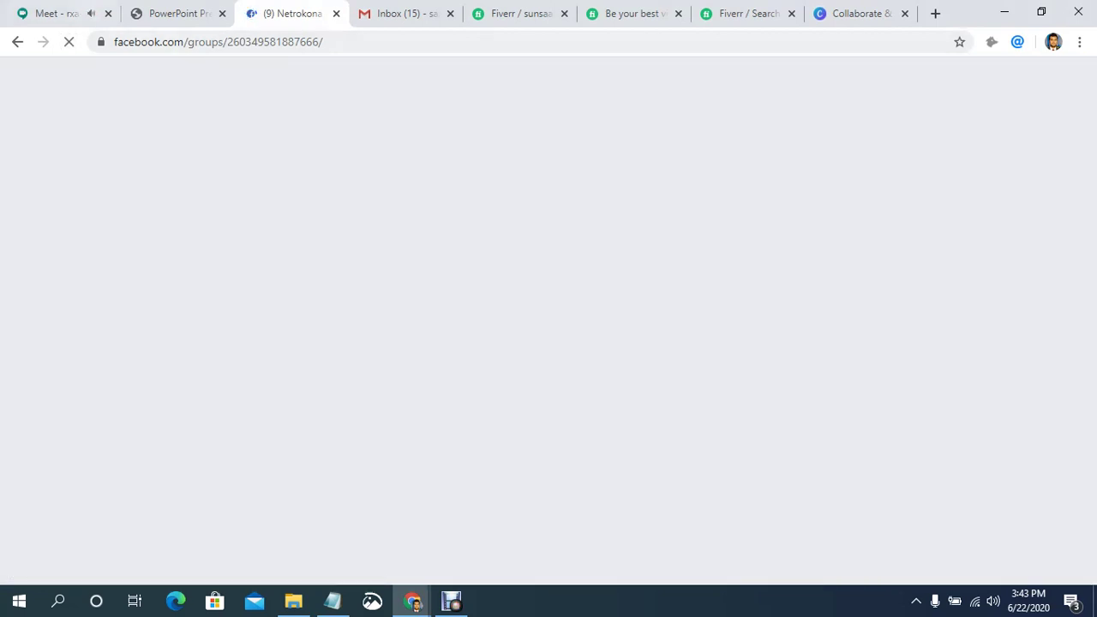
- Leave the ended Google Meet call for the Meet home screen
{"action": "left_click", "coordinate": [56, 13]}
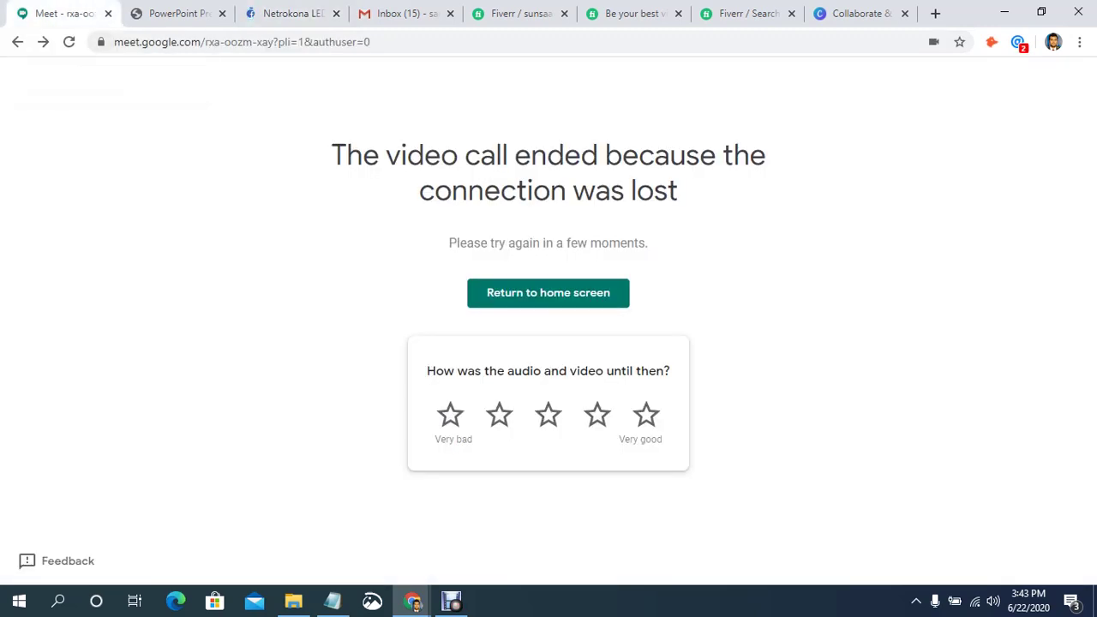
{"action": "left_click", "coordinate": [548, 292]}
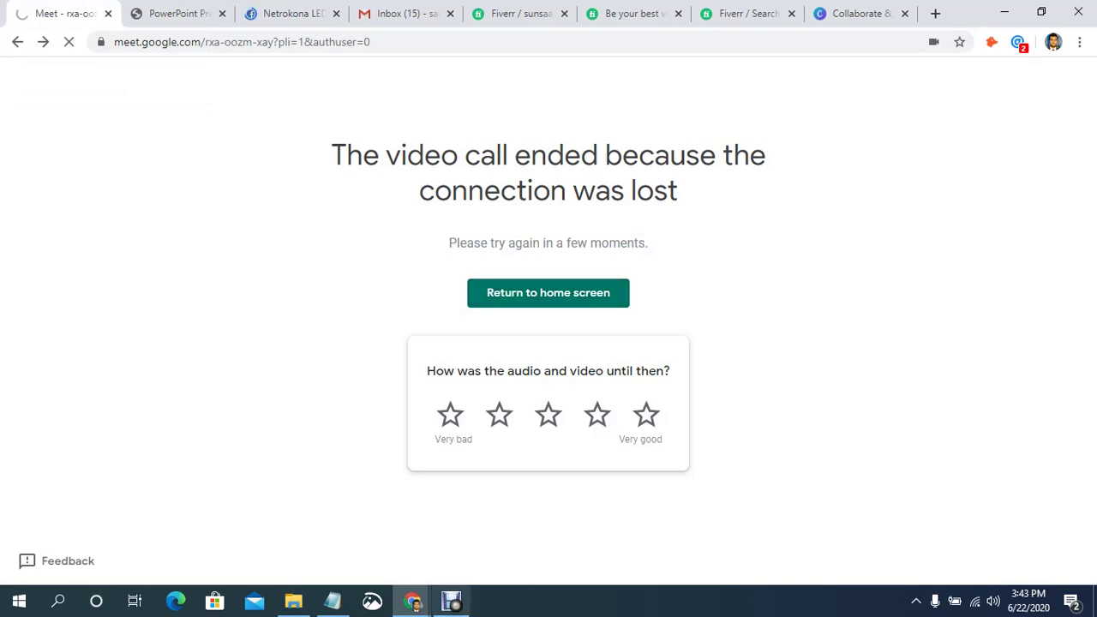
{"action": "left_click", "coordinate": [452, 602]}
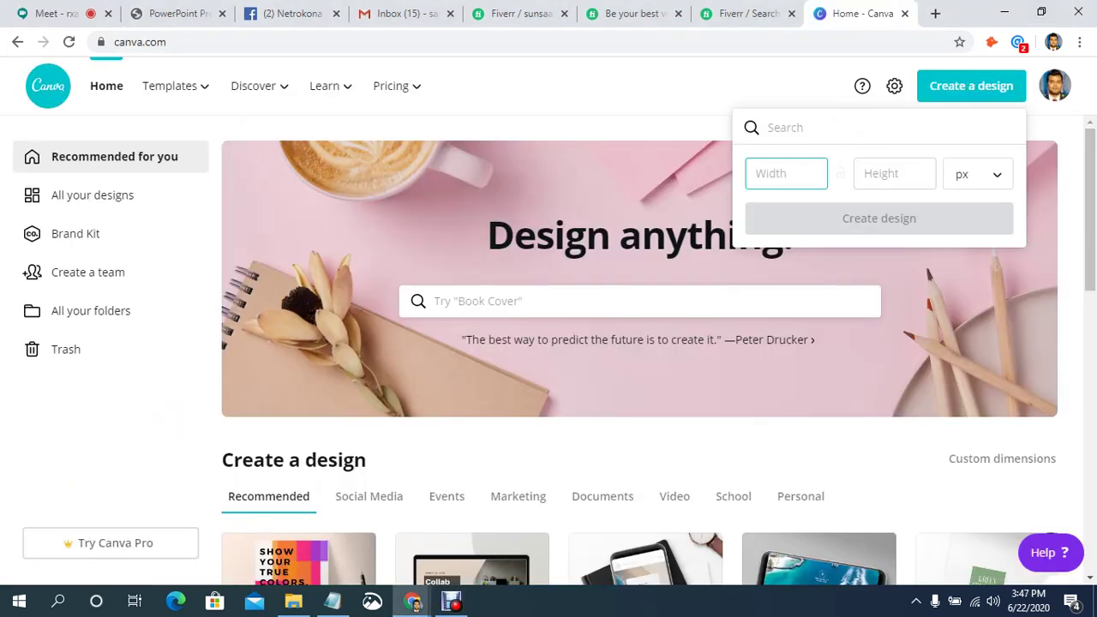
- Create a custom-size Canva design with width 550 and height 370 px
{"action": "key", "text": "Escape"}
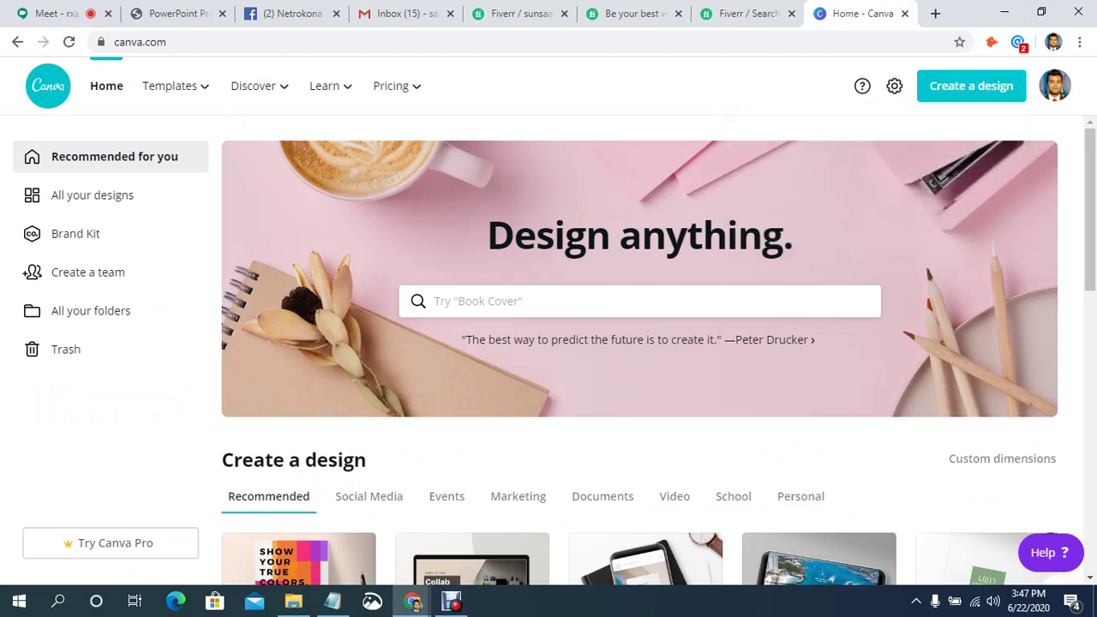
{"action": "key", "text": "Return"}
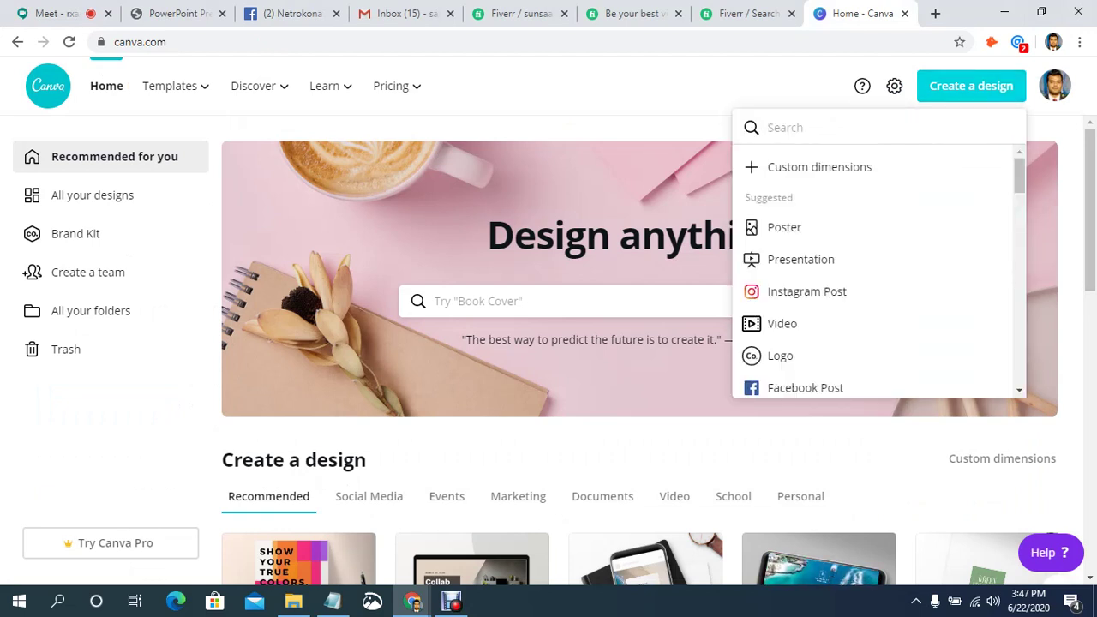
{"action": "key", "text": "Down"}
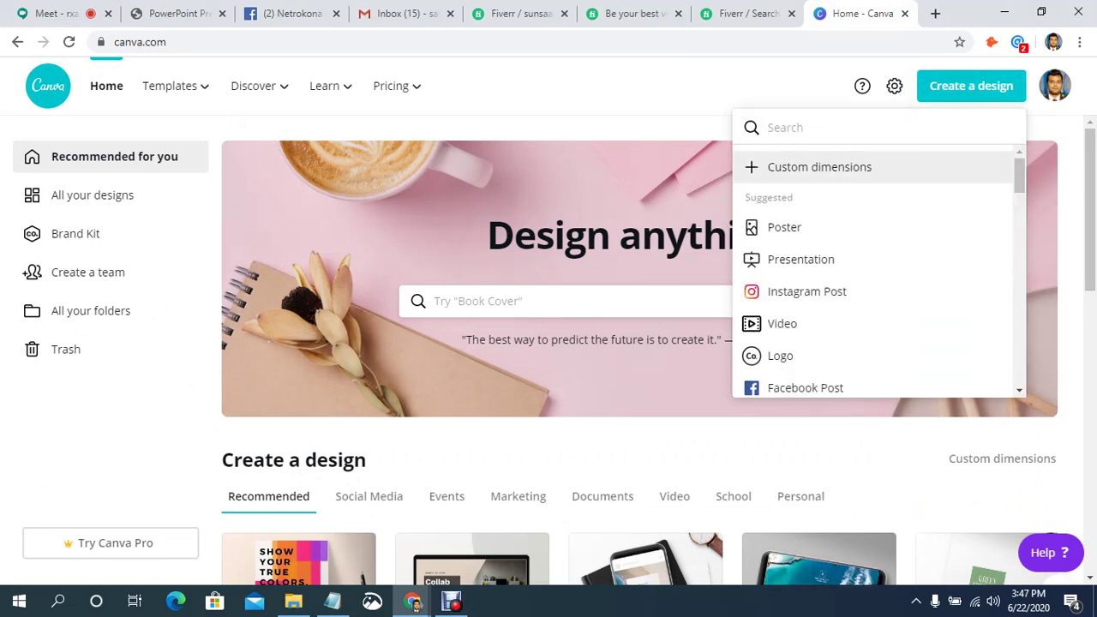
{"action": "key", "text": "Return"}
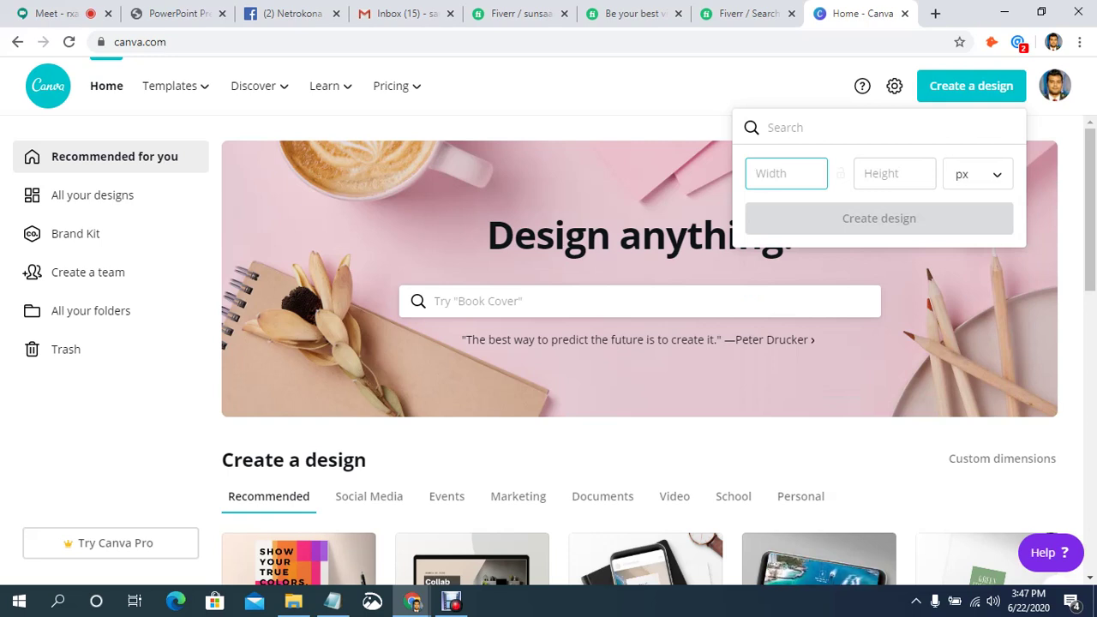
{"action": "type", "text": "550"}
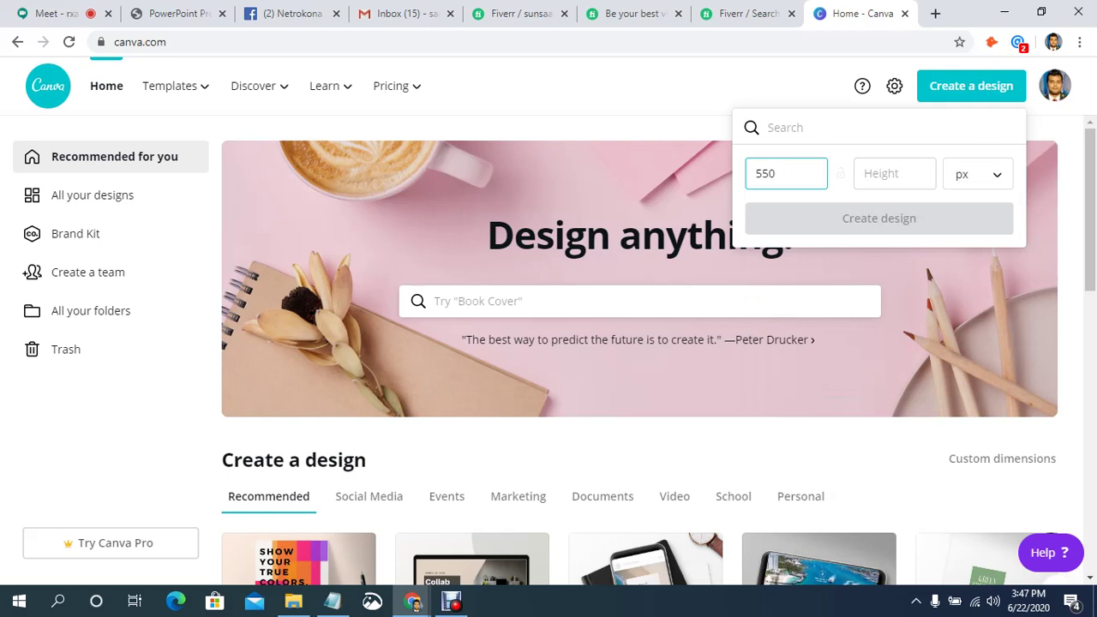
{"action": "key", "text": "Tab"}
{"action": "type", "text": "370"}
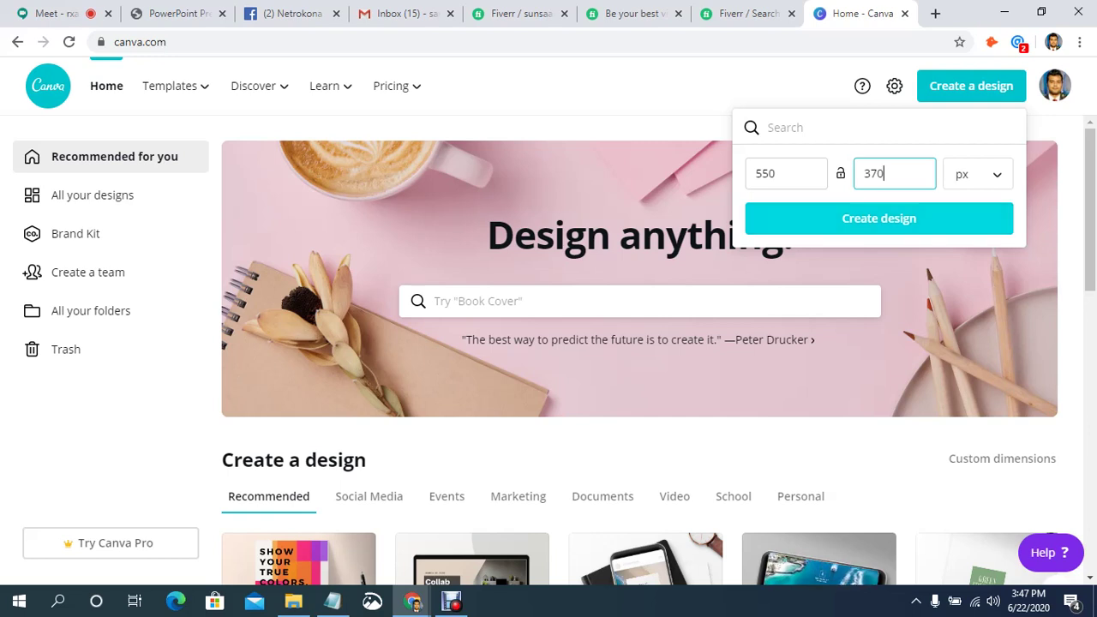
{"action": "key", "text": "Return"}
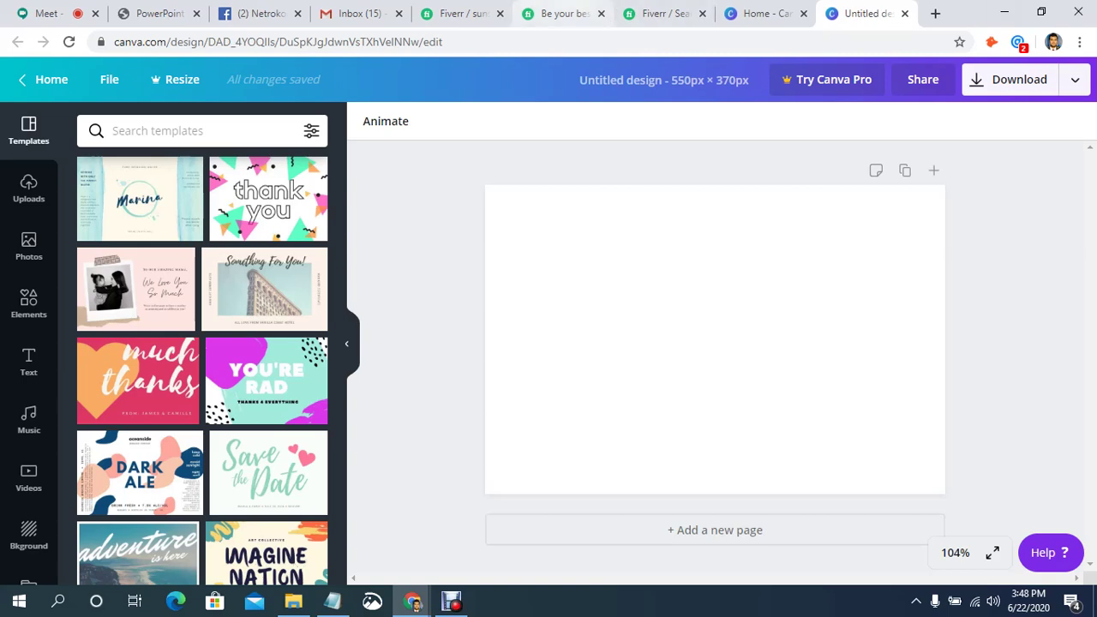
- Check the Fiverr gig page and the virtual assistant search results
{"action": "left_click", "coordinate": [562, 12]}
{"action": "left_click", "coordinate": [660, 13]}
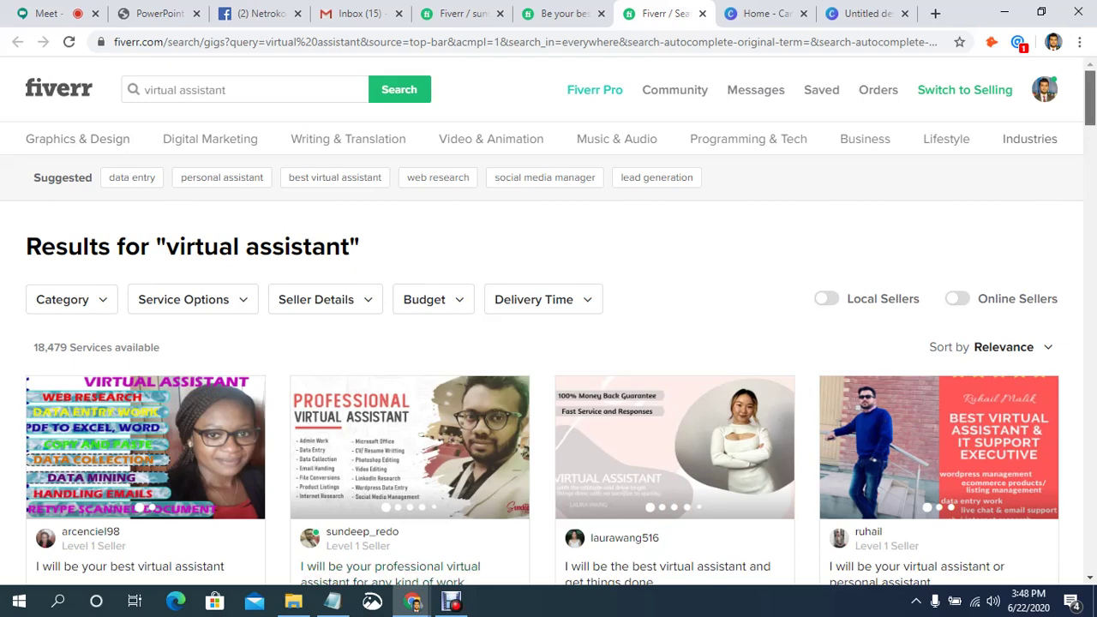
{"action": "scroll", "coordinate": [549, 343], "scroll_direction": "down", "scroll_amount": 4}
{"action": "scroll", "coordinate": [410, 411], "scroll_direction": "down", "scroll_amount": 2}
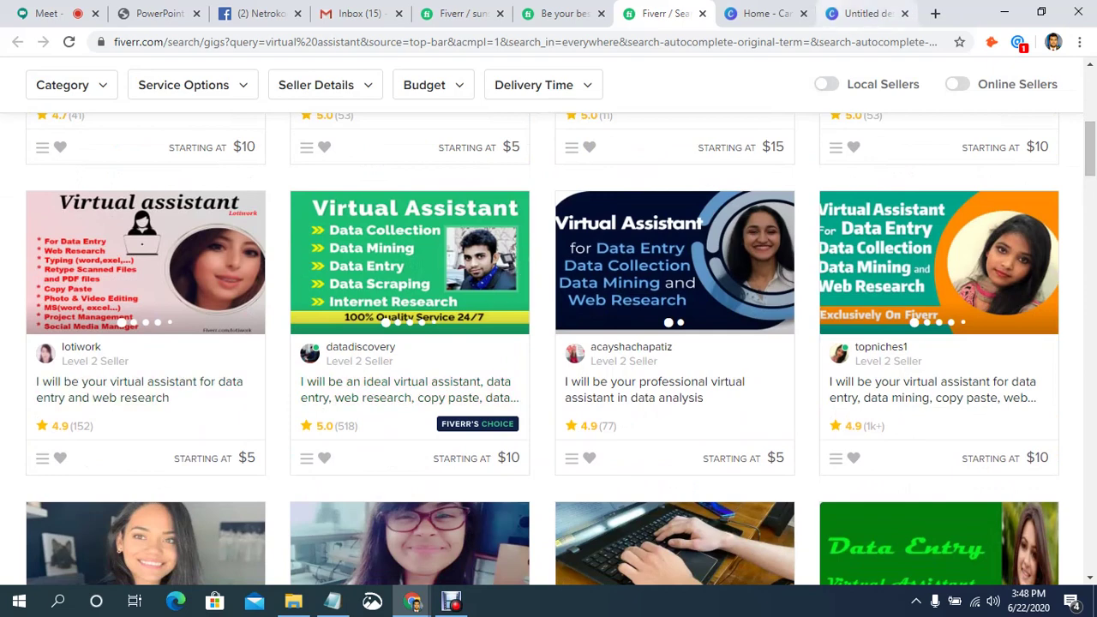
- Back in the blank Canva design, select the page and show the Uploads panel
{"action": "left_click", "coordinate": [861, 13]}
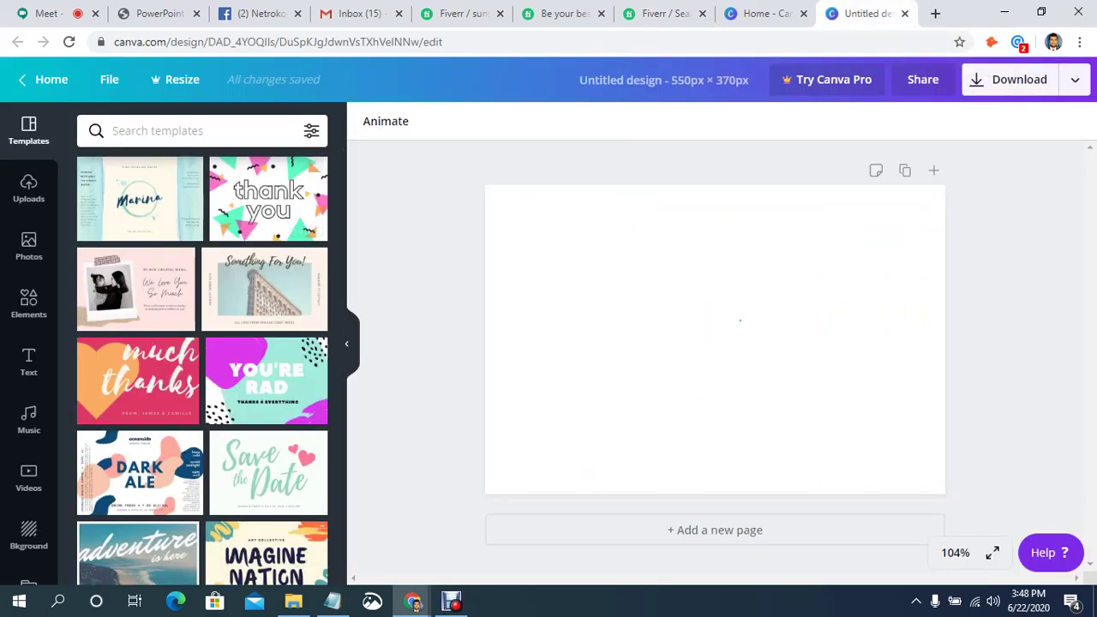
{"action": "left_click", "coordinate": [715, 339]}
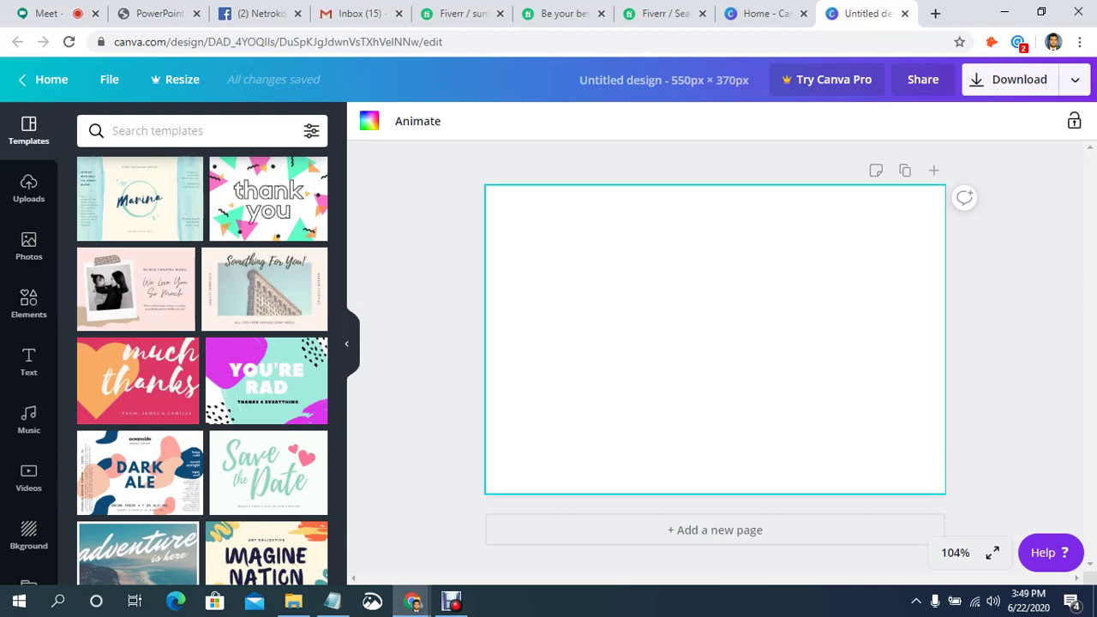
{"action": "scroll", "coordinate": [202, 365], "scroll_direction": "down", "scroll_amount": 2}
{"action": "scroll", "coordinate": [202, 365], "scroll_direction": "down", "scroll_amount": 8}
{"action": "scroll", "coordinate": [202, 365], "scroll_direction": "up", "scroll_amount": 10}
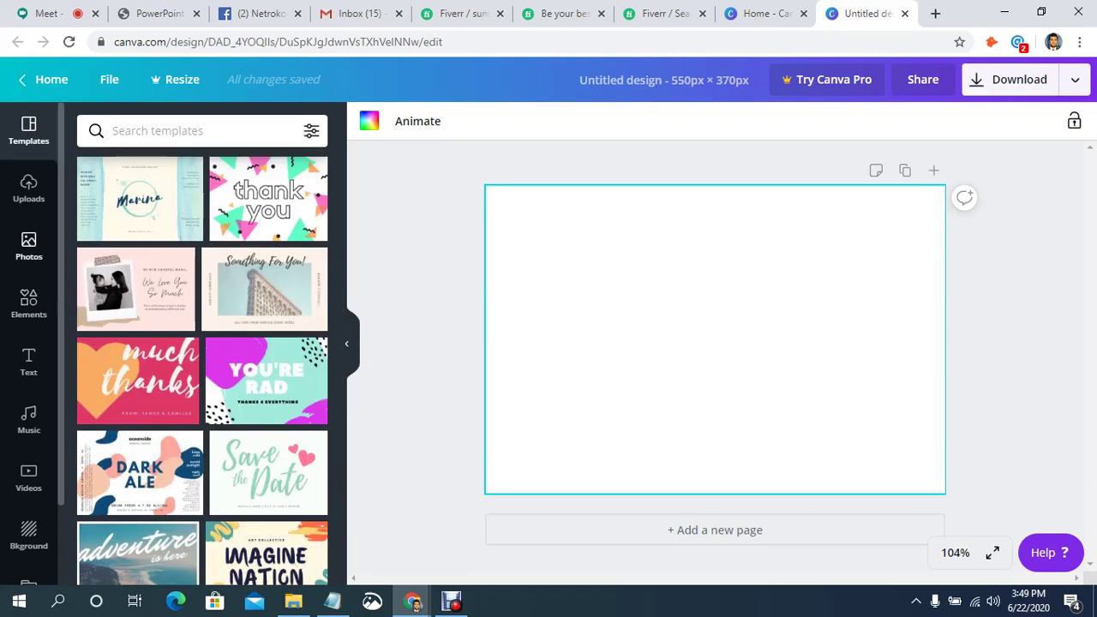
{"action": "left_click", "coordinate": [28, 188]}
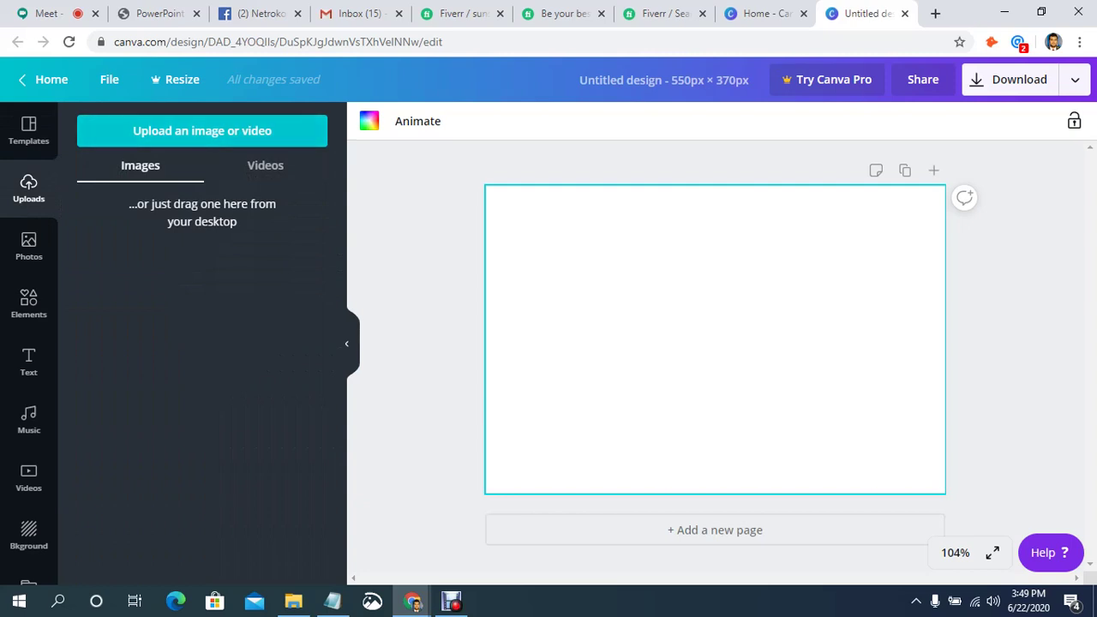
- Search Google Images for 'virtual assistant' in a new tab
{"action": "left_click", "coordinate": [935, 13]}
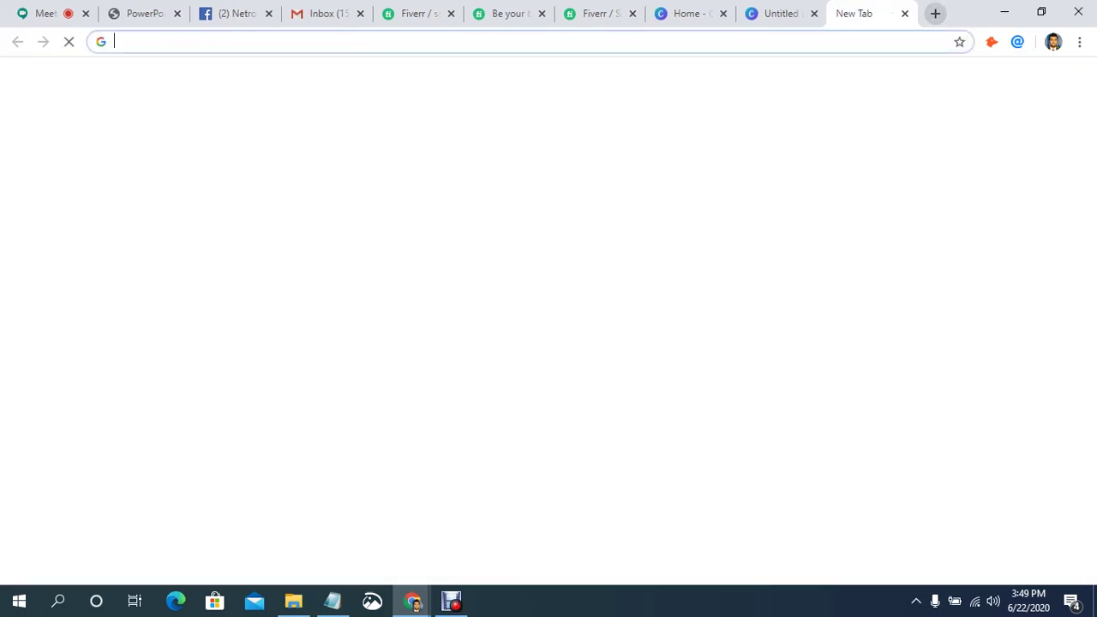
{"action": "type", "text": "virual ass"}
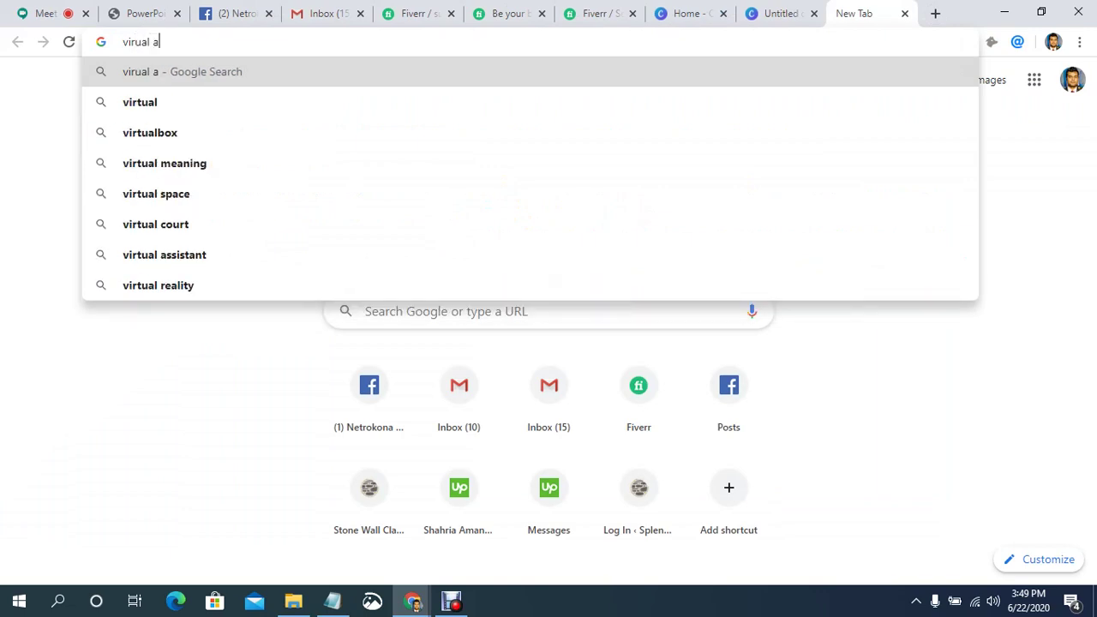
{"action": "key", "text": "Down"}
{"action": "key", "text": "Return"}
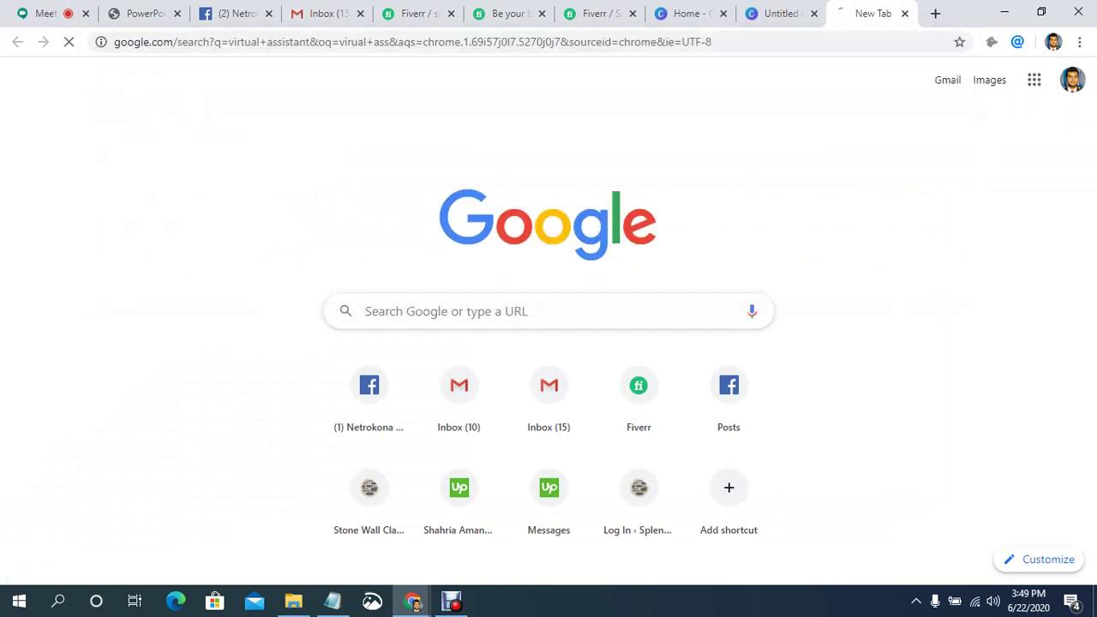
{"action": "left_click", "coordinate": [226, 136]}
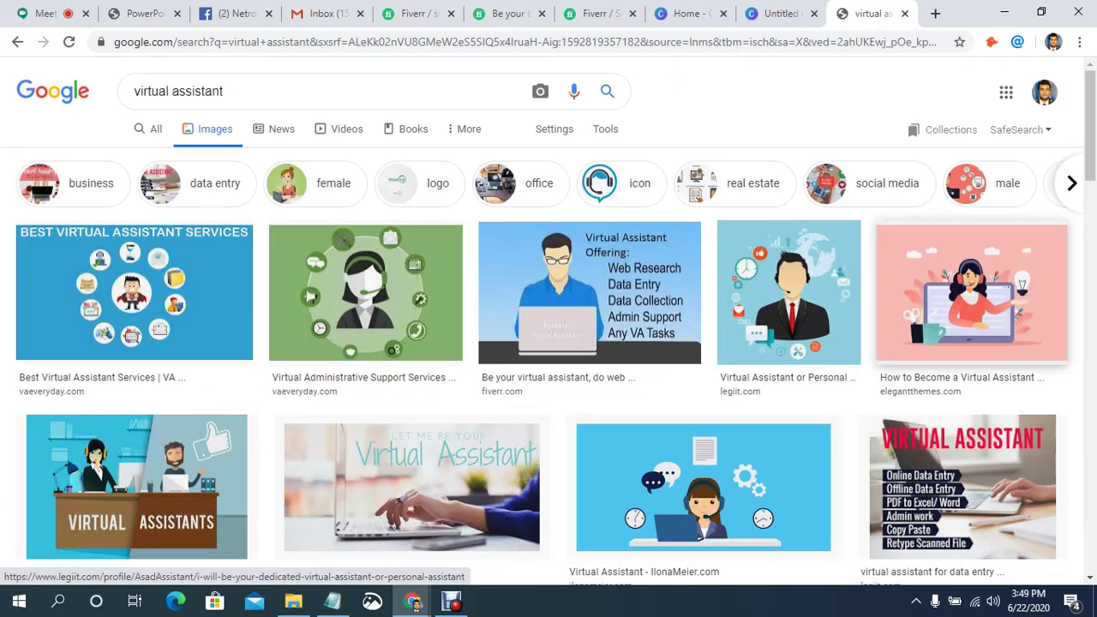
- Browse the virtual assistant image results, then return to the Fiverr gig page
{"action": "scroll", "coordinate": [414, 92], "scroll_direction": "down", "scroll_amount": 2}
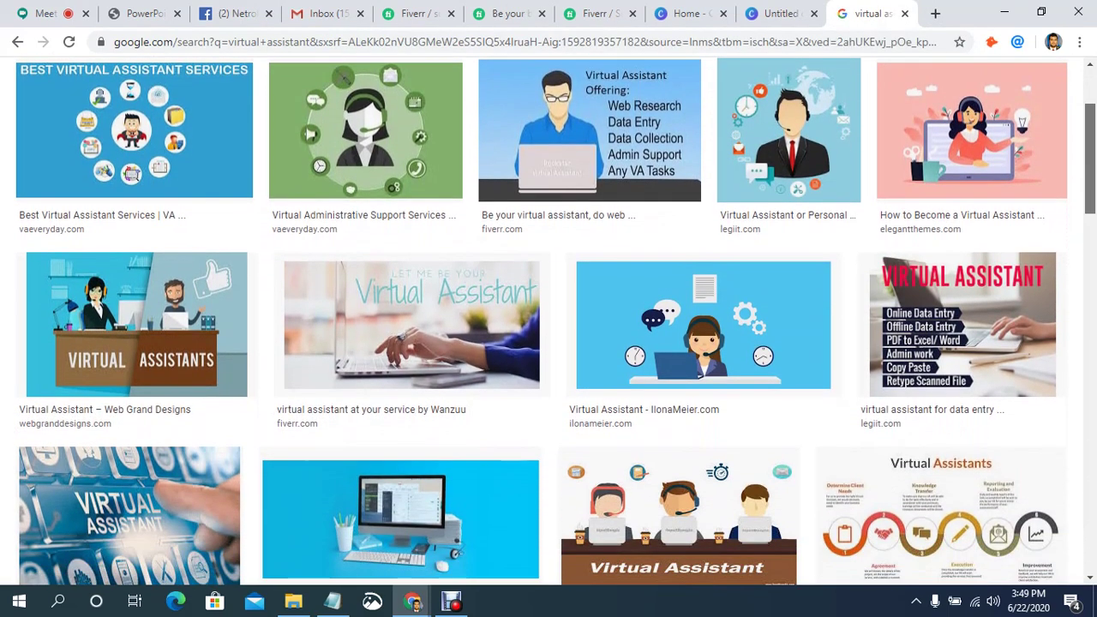
{"action": "scroll", "coordinate": [414, 92], "scroll_direction": "down", "scroll_amount": 1}
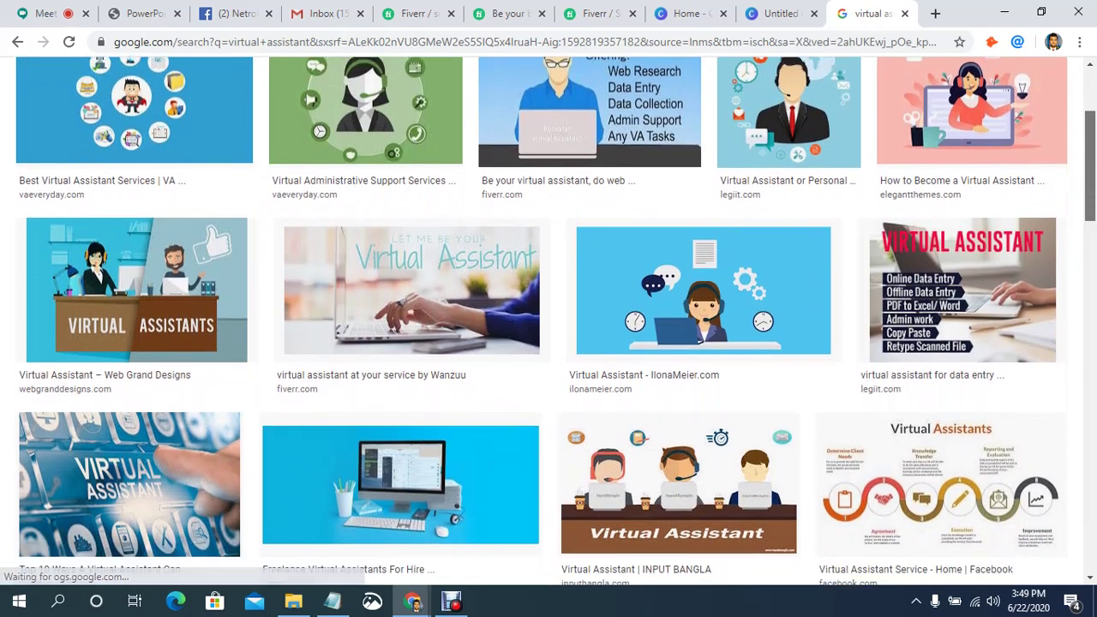
{"action": "scroll", "coordinate": [549, 321], "scroll_direction": "down", "scroll_amount": 5}
{"action": "scroll", "coordinate": [549, 320], "scroll_direction": "down", "scroll_amount": 2}
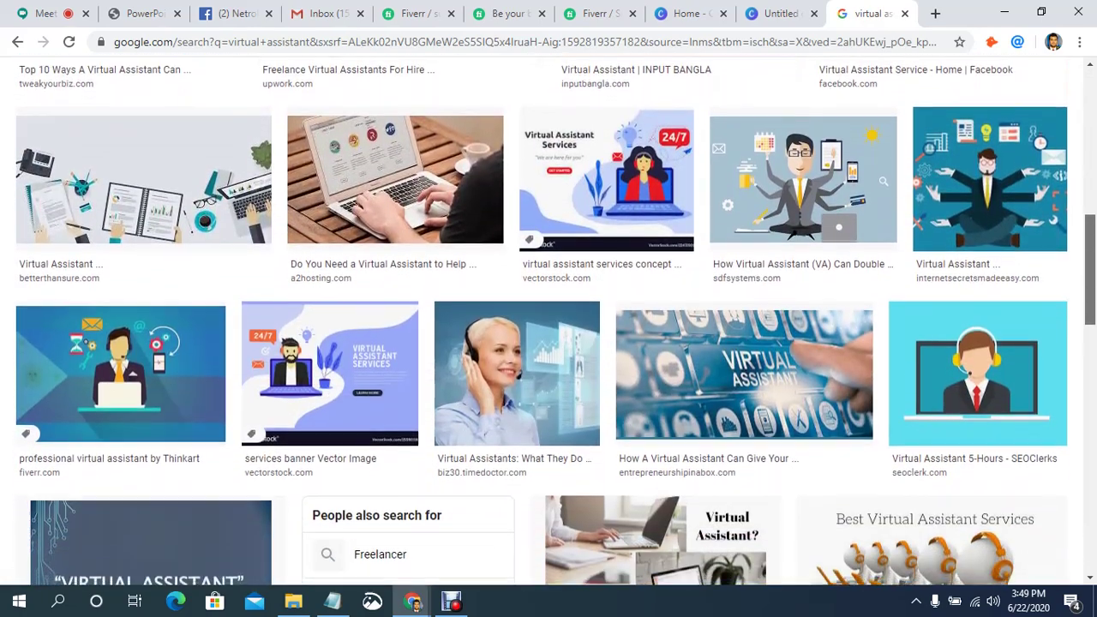
{"action": "scroll", "coordinate": [548, 321], "scroll_direction": "up", "scroll_amount": 8}
{"action": "scroll", "coordinate": [548, 321], "scroll_direction": "up", "scroll_amount": 1}
{"action": "scroll", "coordinate": [549, 321], "scroll_direction": "down", "scroll_amount": 3}
{"action": "scroll", "coordinate": [549, 320], "scroll_direction": "up", "scroll_amount": 3}
{"action": "scroll", "coordinate": [549, 321], "scroll_direction": "down", "scroll_amount": 2}
{"action": "scroll", "coordinate": [548, 321], "scroll_direction": "down", "scroll_amount": 10}
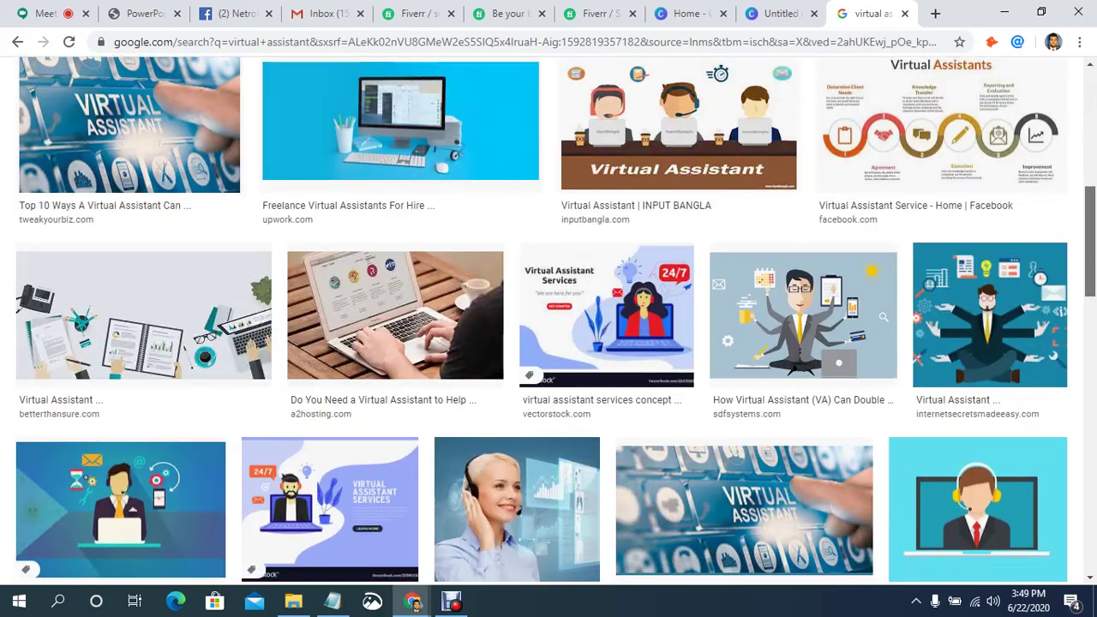
{"action": "scroll", "coordinate": [549, 320], "scroll_direction": "down", "scroll_amount": 10}
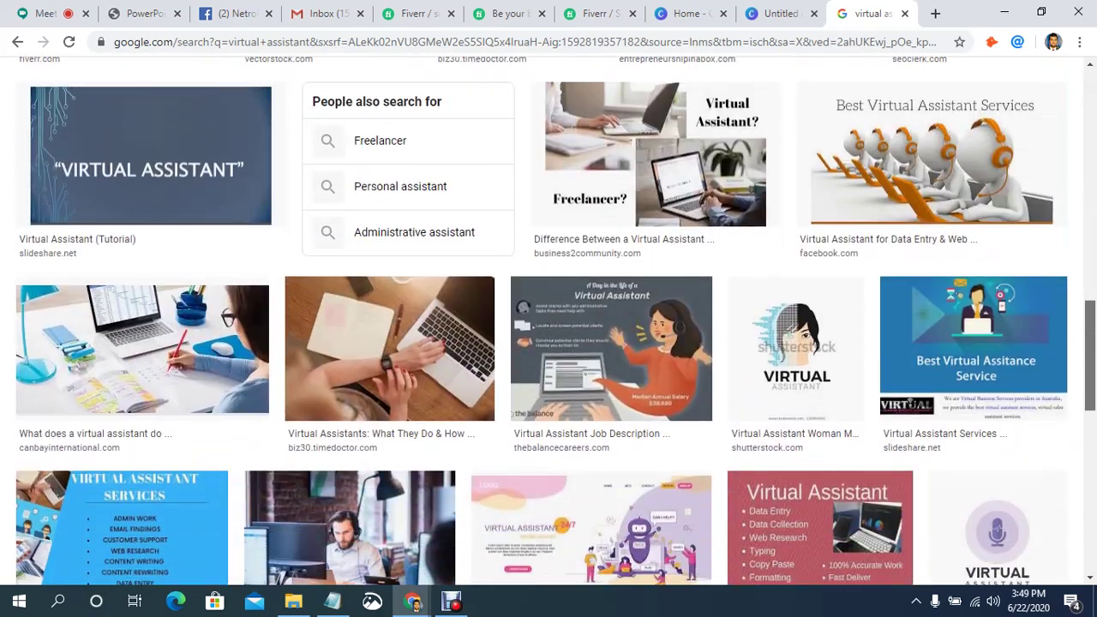
{"action": "scroll", "coordinate": [549, 321], "scroll_direction": "up", "scroll_amount": 5}
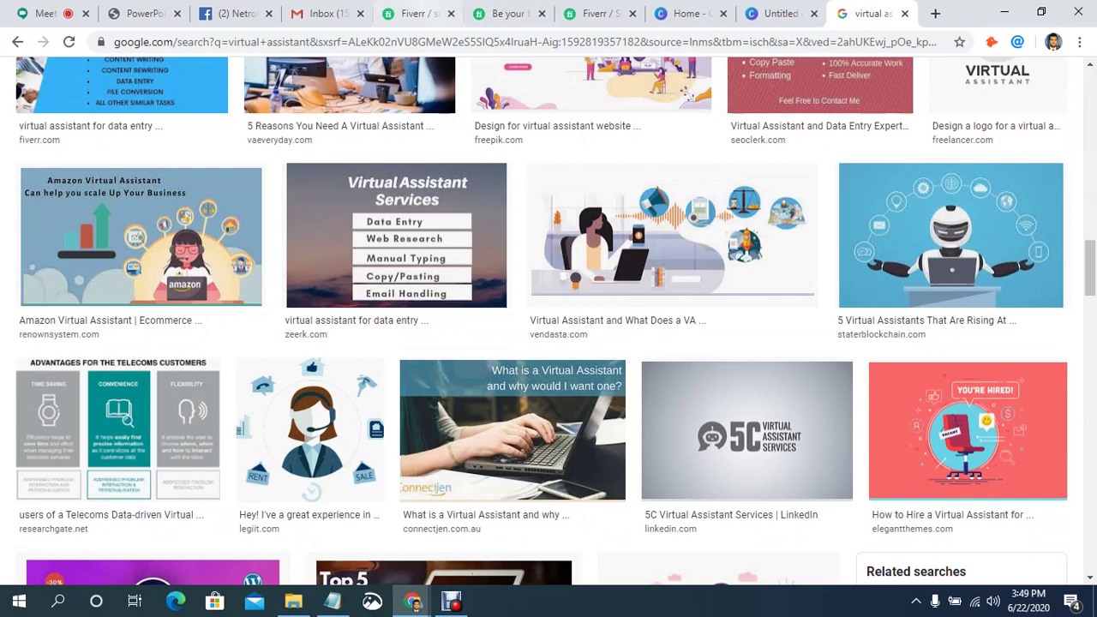
{"action": "left_click", "coordinate": [420, 12]}
{"action": "left_click", "coordinate": [510, 13]}
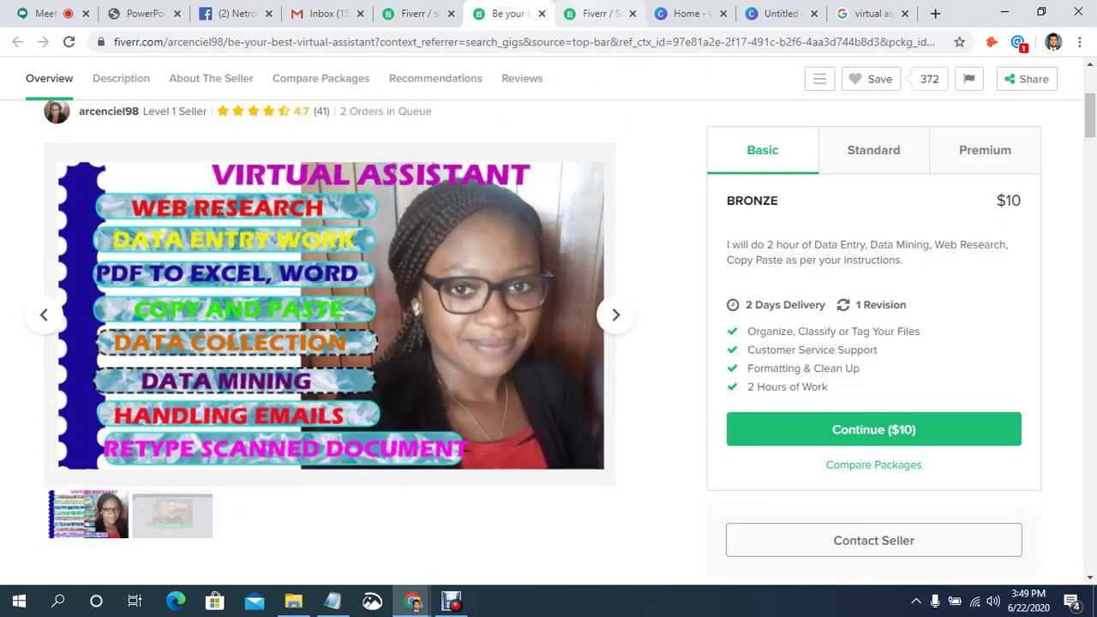
- Scroll through Fiverr's virtual assistant gigs, then go back to the Google Images results
{"action": "left_click", "coordinate": [600, 13]}
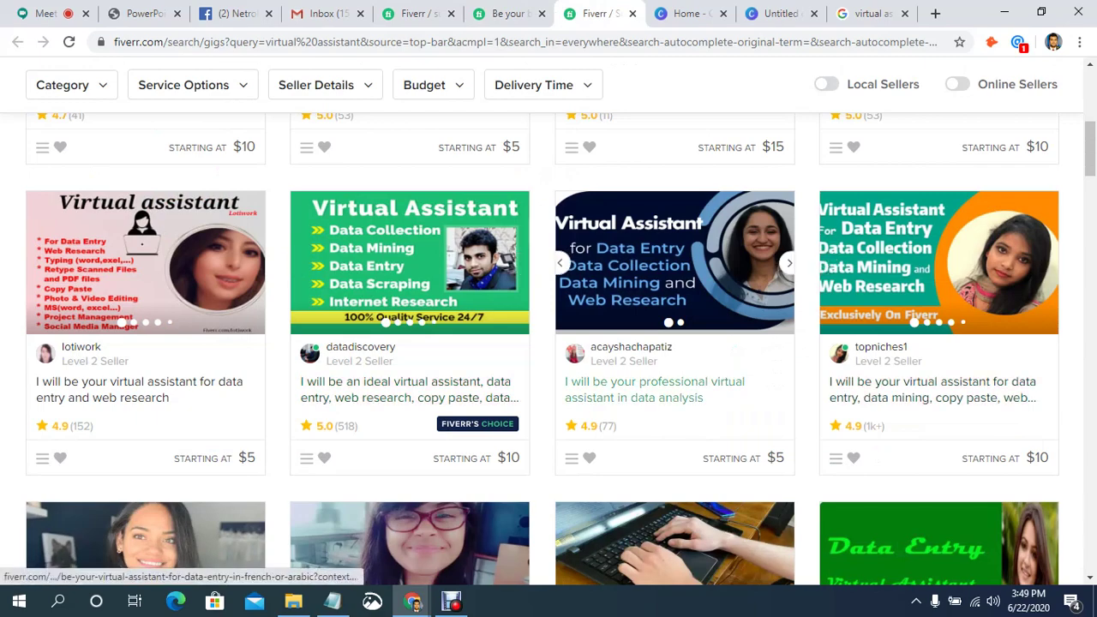
{"action": "scroll", "coordinate": [549, 343], "scroll_direction": "down", "scroll_amount": 4}
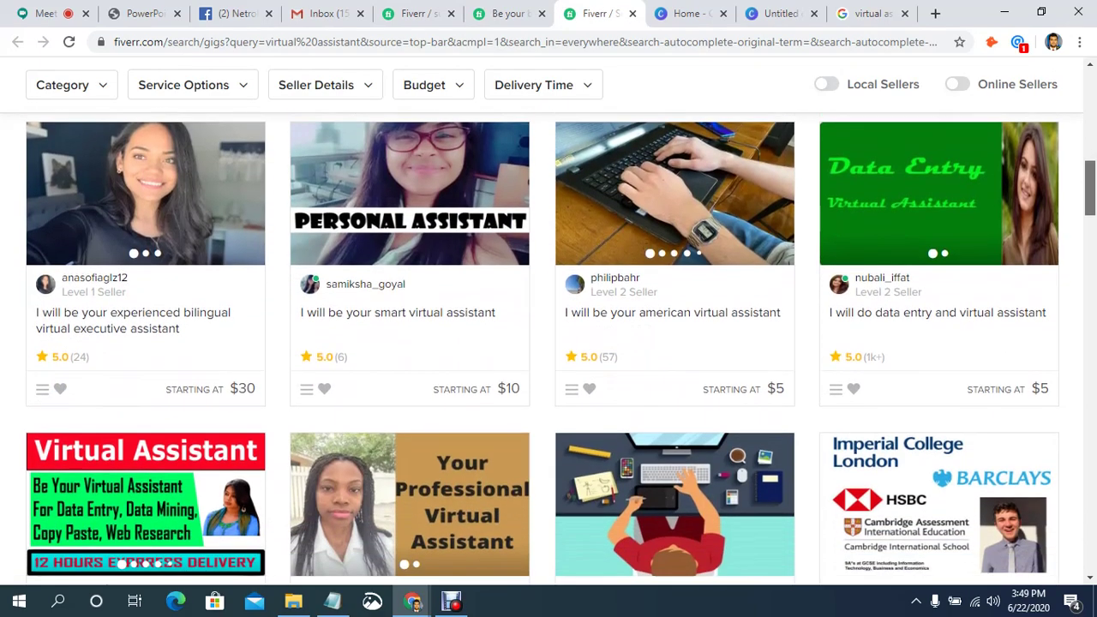
{"action": "scroll", "coordinate": [548, 343], "scroll_direction": "down", "scroll_amount": 6}
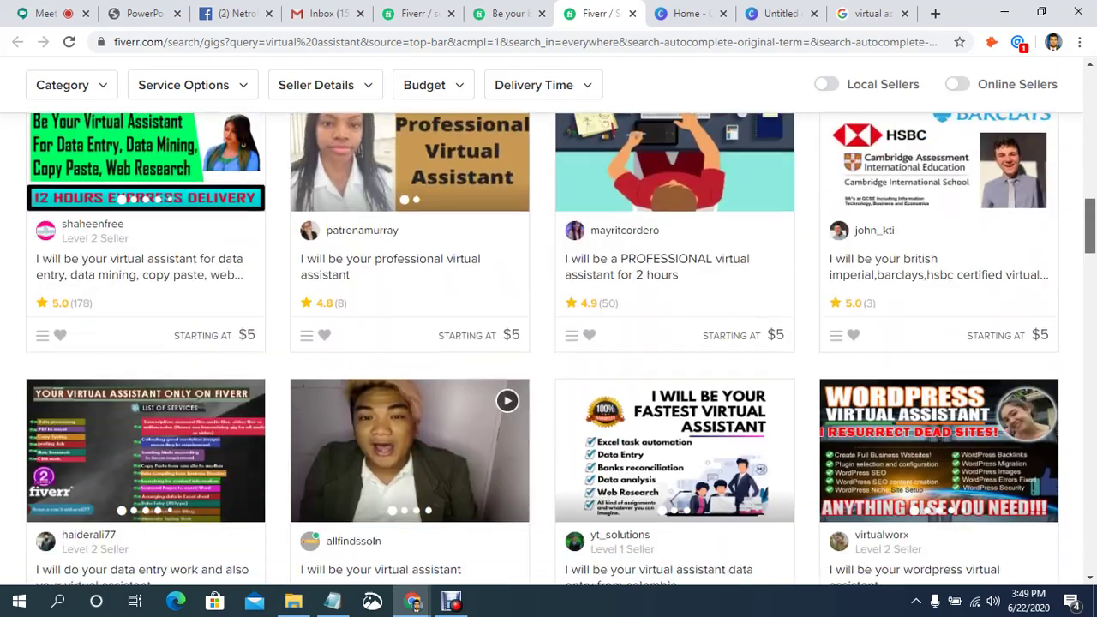
{"action": "scroll", "coordinate": [548, 343], "scroll_direction": "up", "scroll_amount": 15}
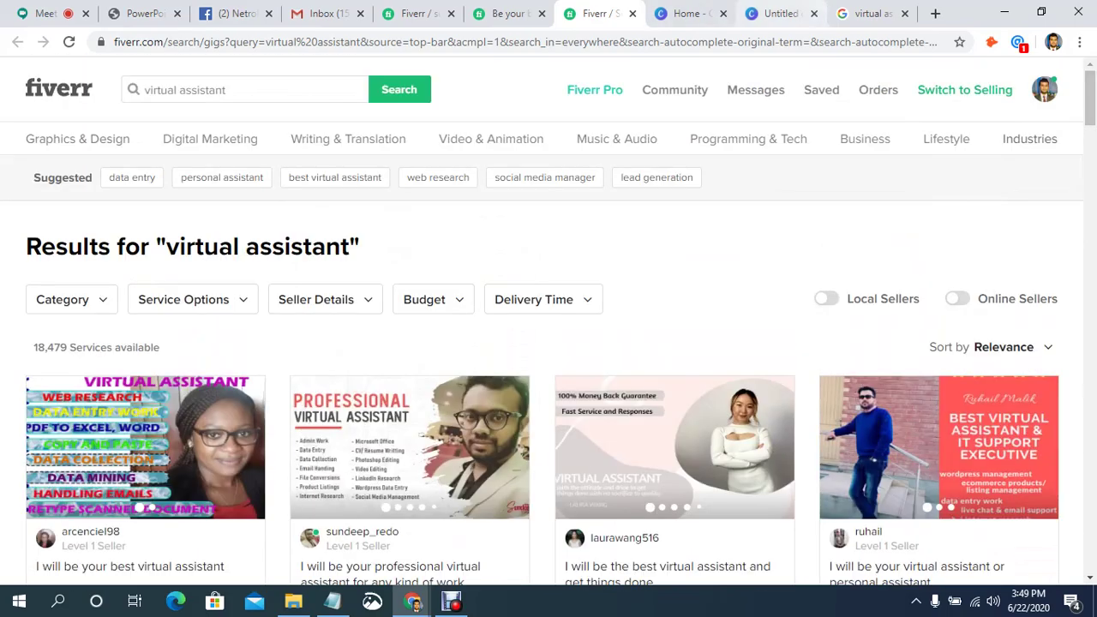
{"action": "left_click", "coordinate": [866, 14]}
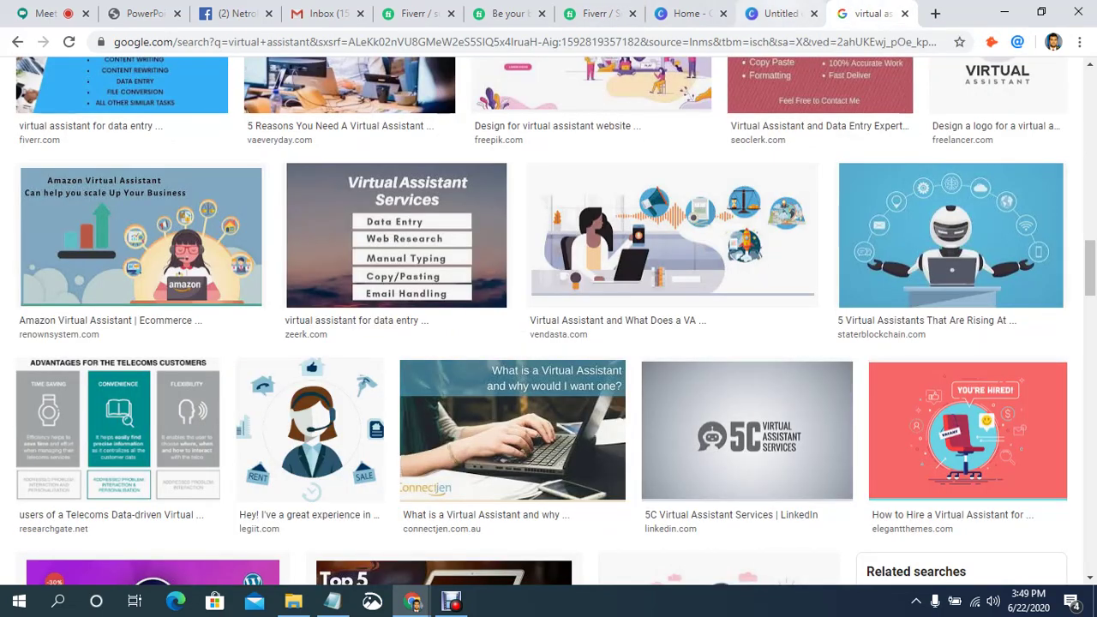
- Scroll the Google Images virtual assistant results to find the cartoon headset picture
{"action": "left_click", "coordinate": [780, 13]}
{"action": "left_click", "coordinate": [866, 14]}
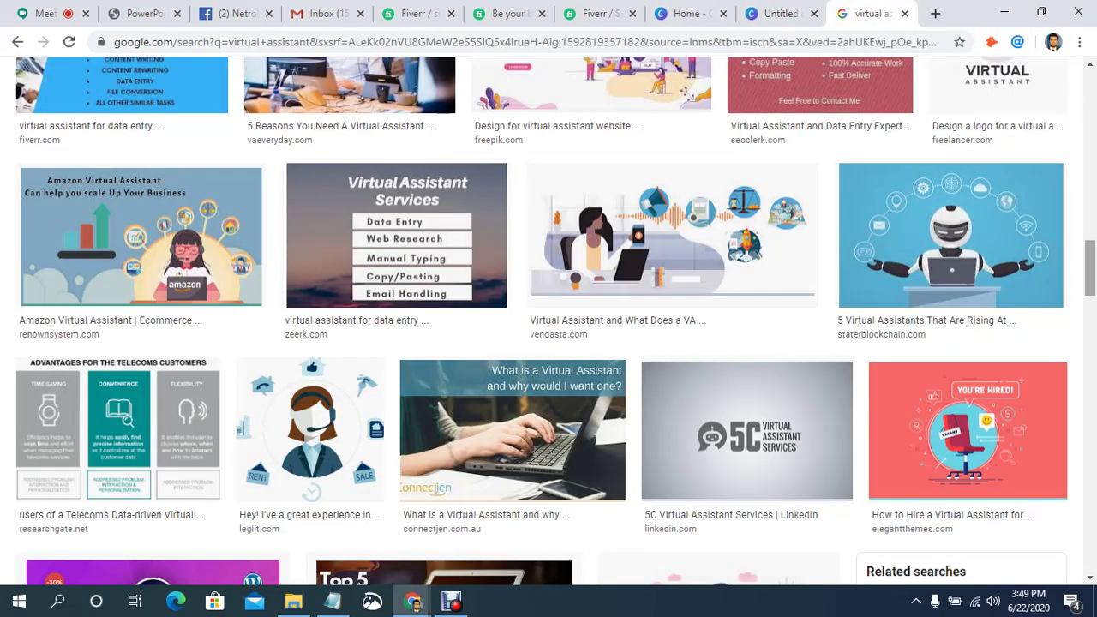
{"action": "scroll", "coordinate": [549, 321], "scroll_direction": "up", "scroll_amount": 13}
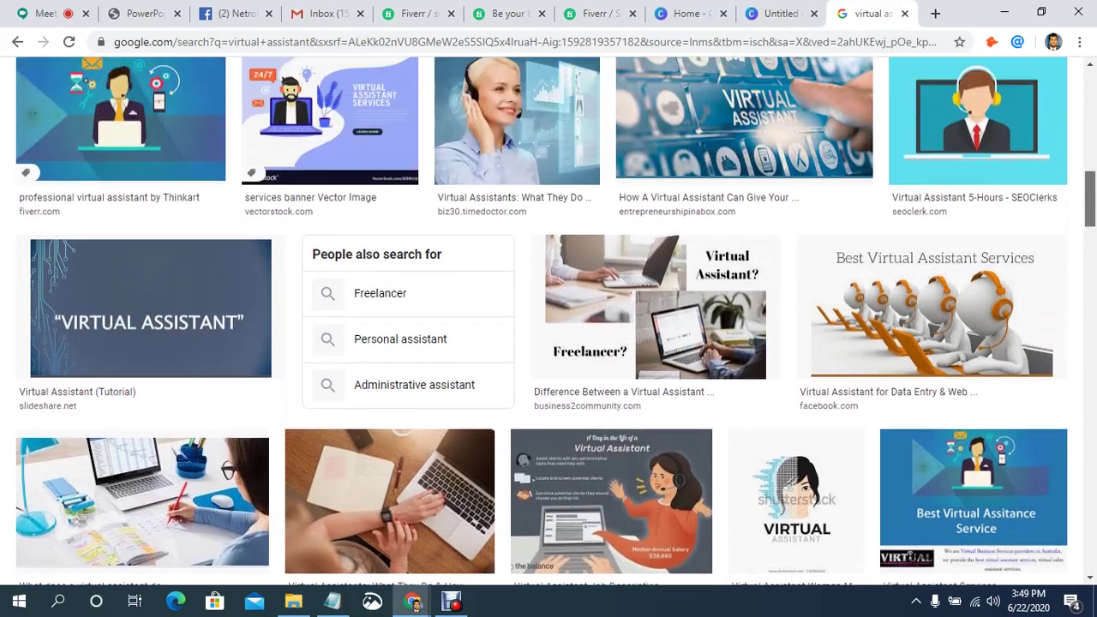
{"action": "scroll", "coordinate": [549, 322], "scroll_direction": "up", "scroll_amount": 4}
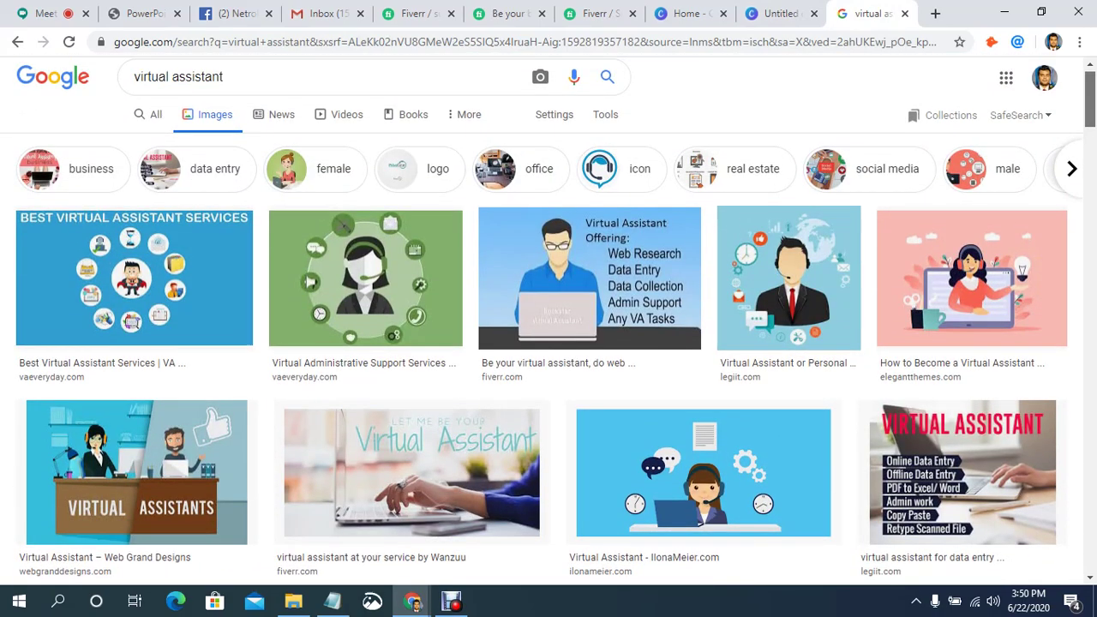
{"action": "scroll", "coordinate": [549, 321], "scroll_direction": "down", "scroll_amount": 3}
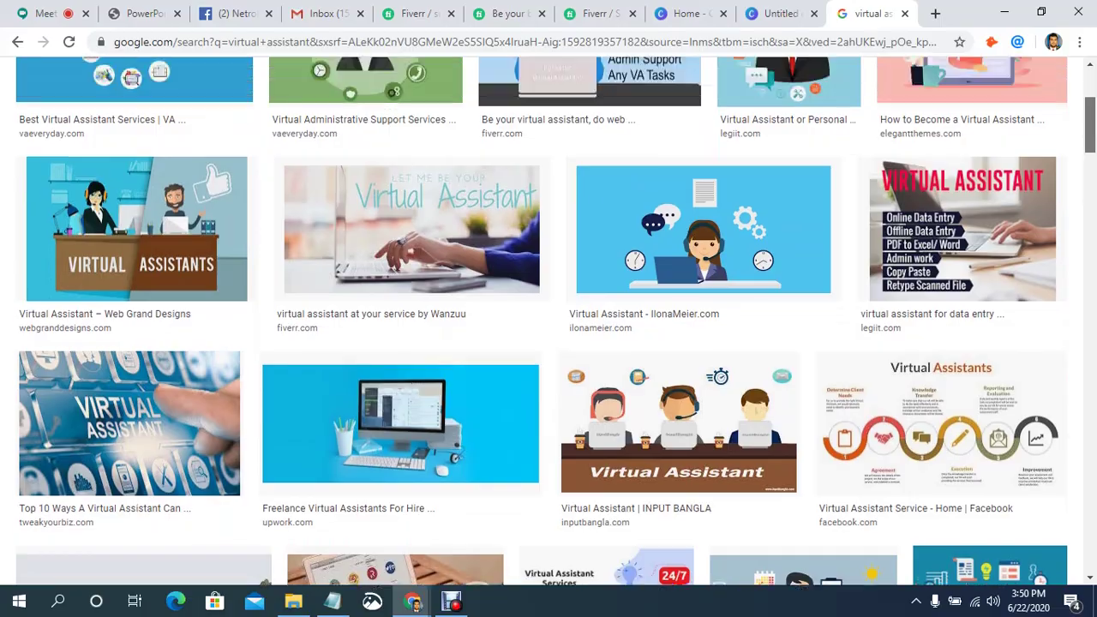
{"action": "scroll", "coordinate": [549, 321], "scroll_direction": "down", "scroll_amount": 15}
{"action": "scroll", "coordinate": [548, 322], "scroll_direction": "down", "scroll_amount": 15}
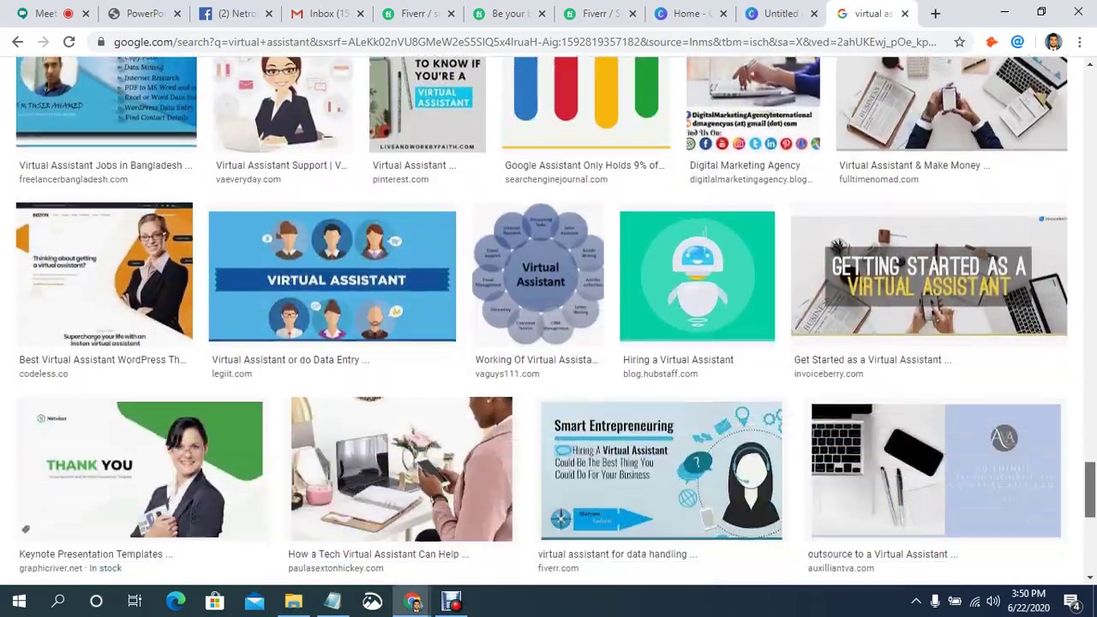
{"action": "scroll", "coordinate": [549, 321], "scroll_direction": "down", "scroll_amount": 15}
{"action": "scroll", "coordinate": [549, 321], "scroll_direction": "down", "scroll_amount": 15}
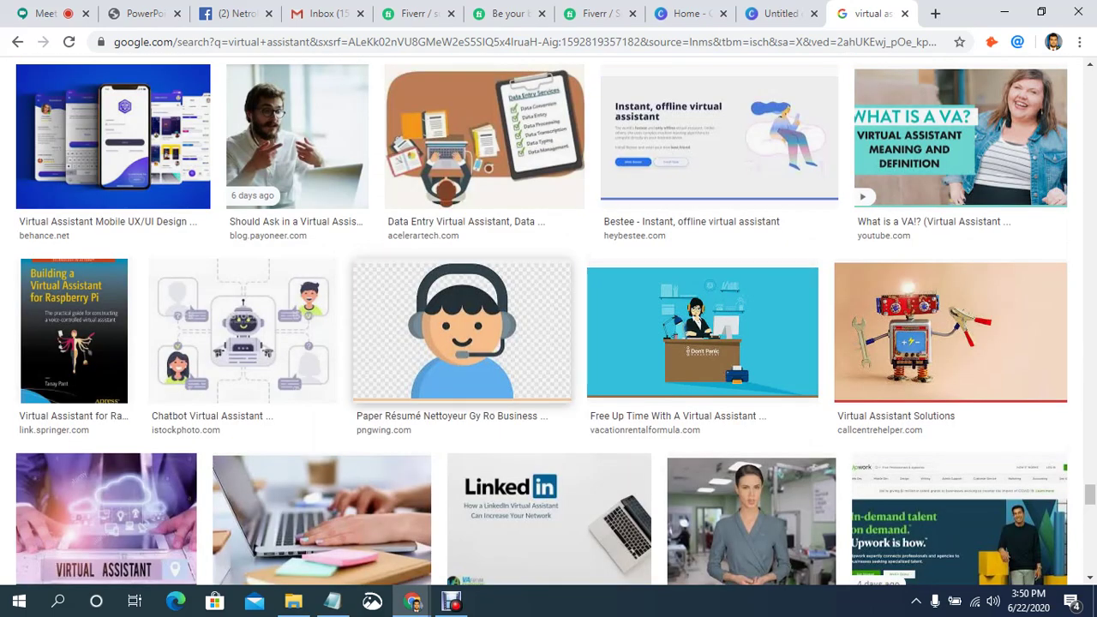
- Save the cartoon headset image to Downloads and return to the Canva design
{"action": "left_click", "coordinate": [461, 331]}
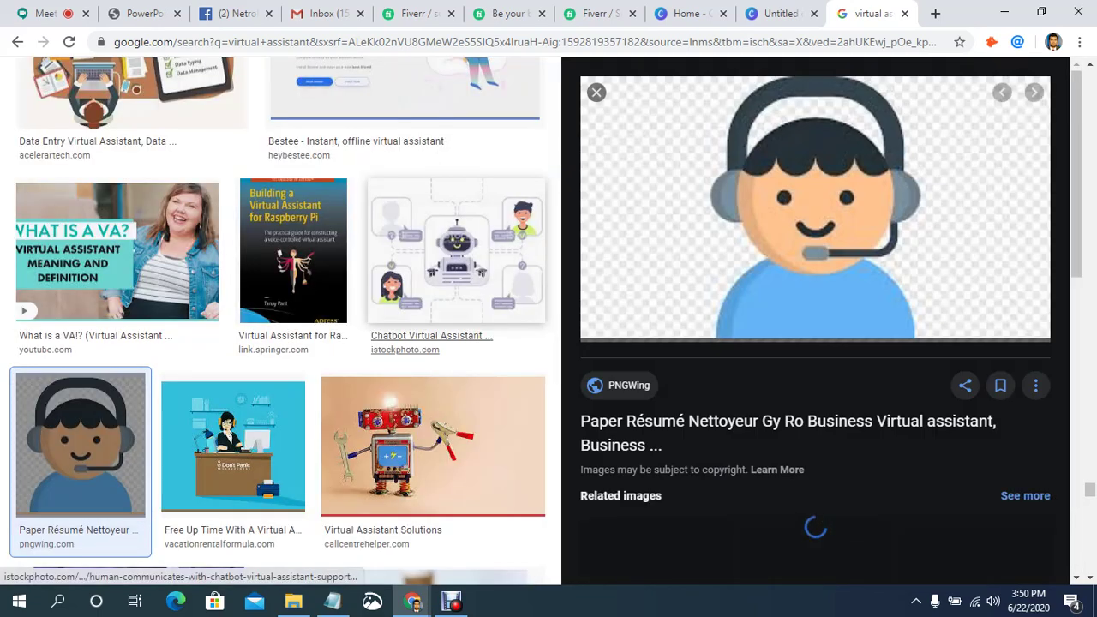
{"action": "right_click", "coordinate": [783, 241]}
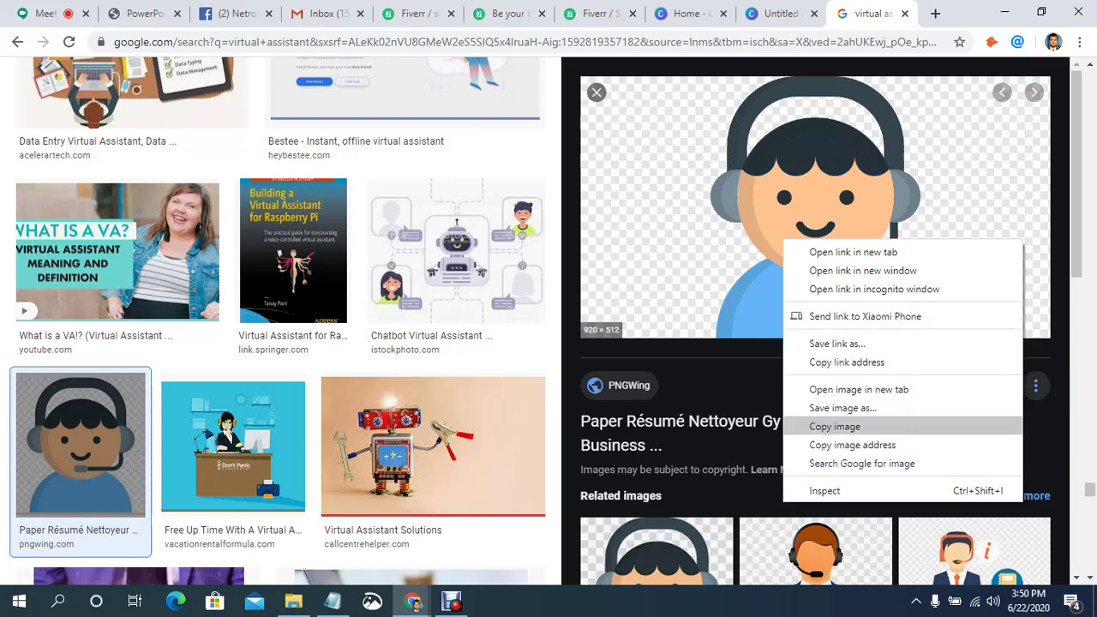
{"action": "left_click", "coordinate": [843, 408]}
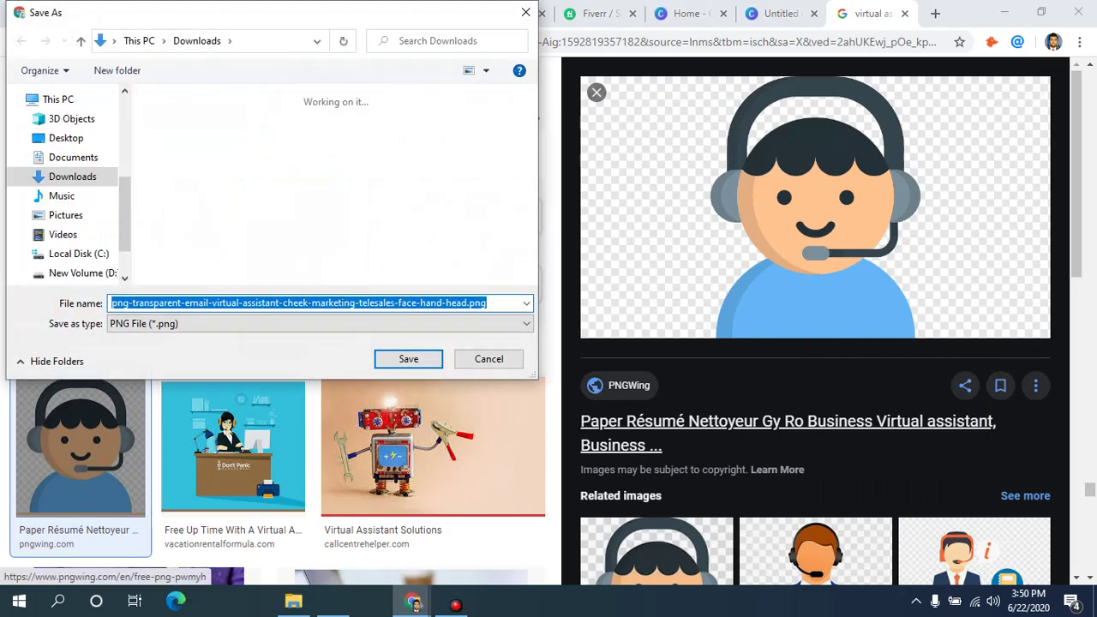
{"action": "key", "text": "Return"}
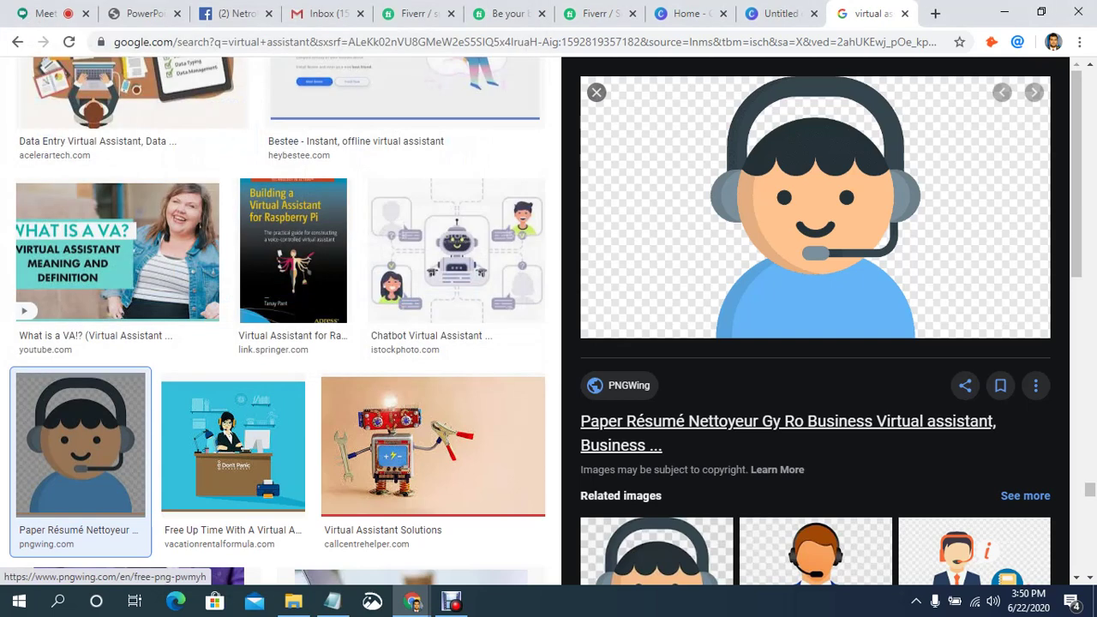
{"action": "key", "text": "ctrl+shift+Tab"}
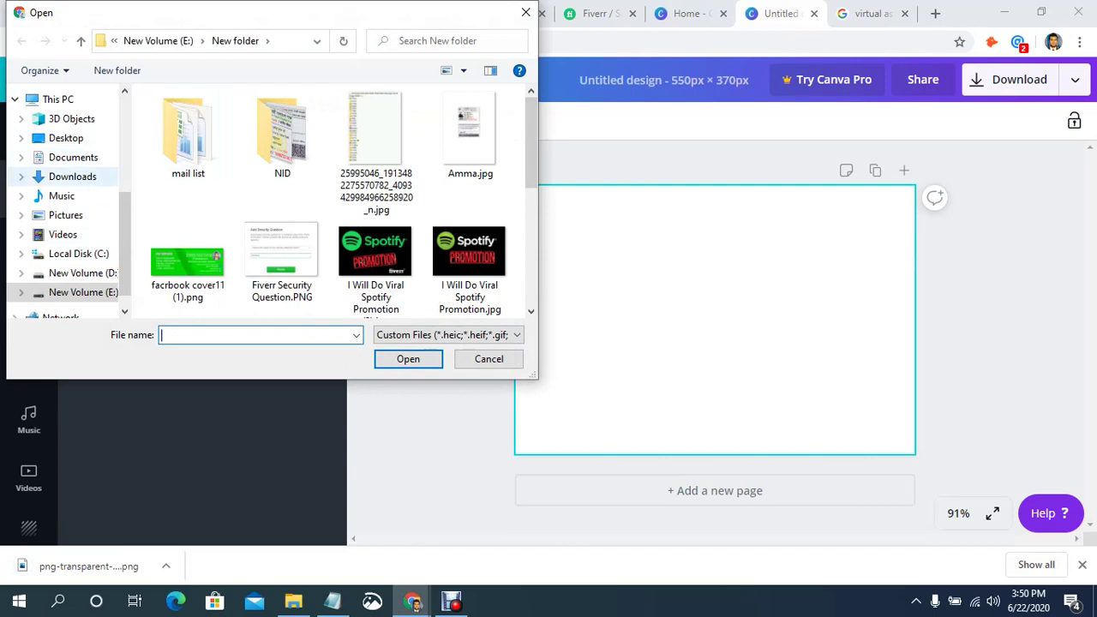
- Upload the headset image from Downloads and place it on the design
{"action": "left_click", "coordinate": [72, 177]}
{"action": "double_click", "coordinate": [188, 167]}
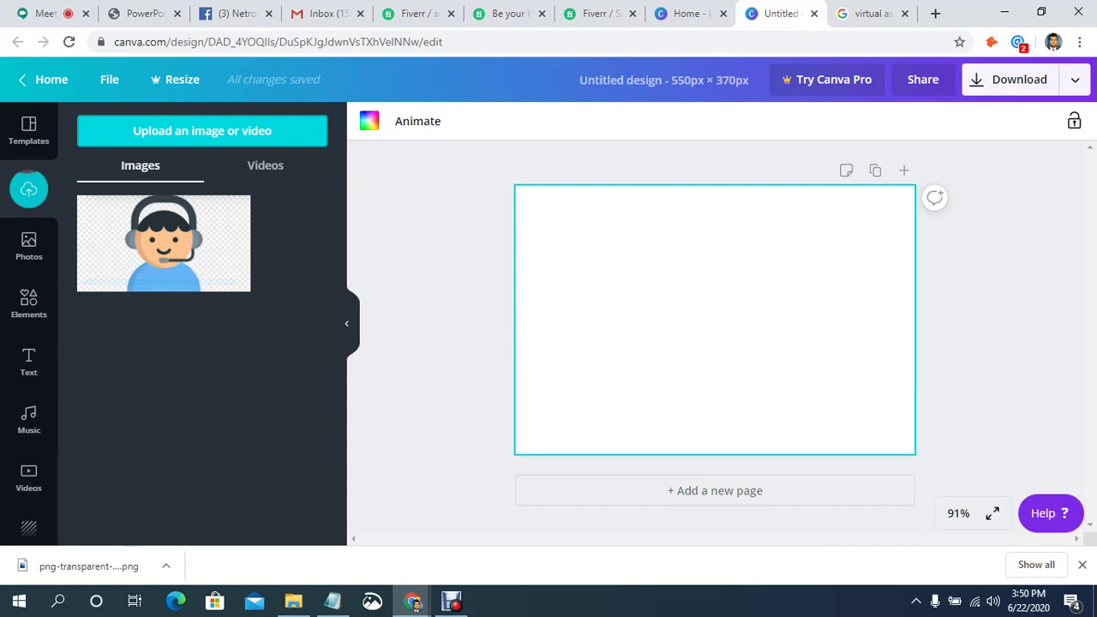
{"action": "left_click_drag", "start_coordinate": [163, 242], "coordinate": [798, 268]}
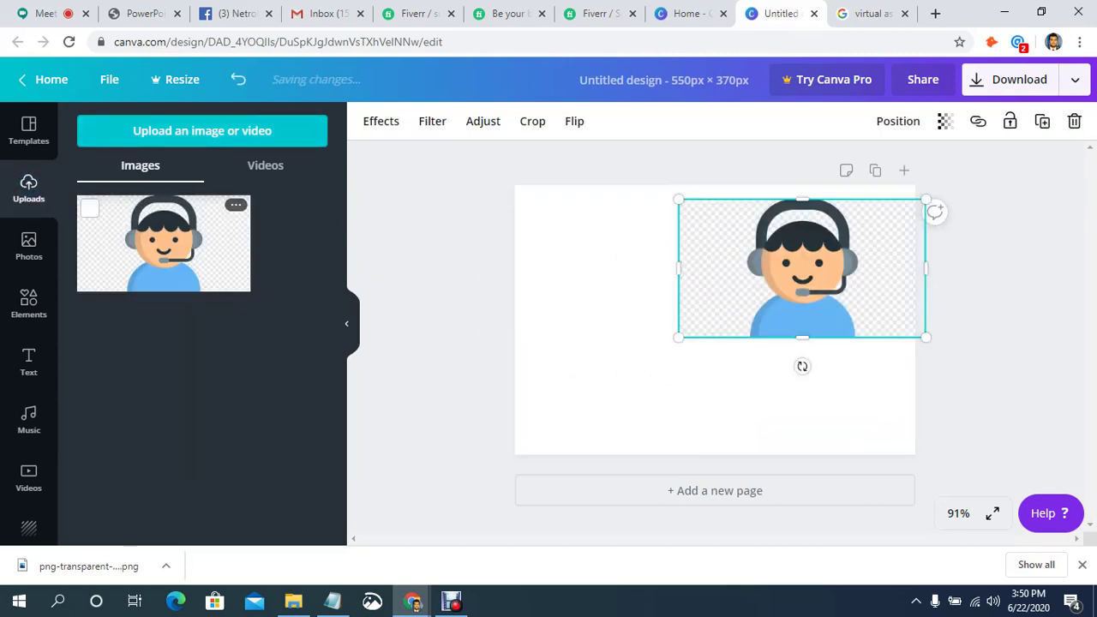
- Resize the headset image to about 447 × 255 across the upper right
{"action": "left_click_drag", "start_coordinate": [678, 337], "coordinate": [679, 505]}
{"action": "mouse_move", "coordinate": [742, 199]}
{"action": "left_mouse_down"}
{"action": "mouse_move", "coordinate": [742, 241]}
{"action": "mouse_move", "coordinate": [742, 195]}
{"action": "left_mouse_up"}
{"action": "left_click_drag", "start_coordinate": [559, 403], "coordinate": [632, 363]}
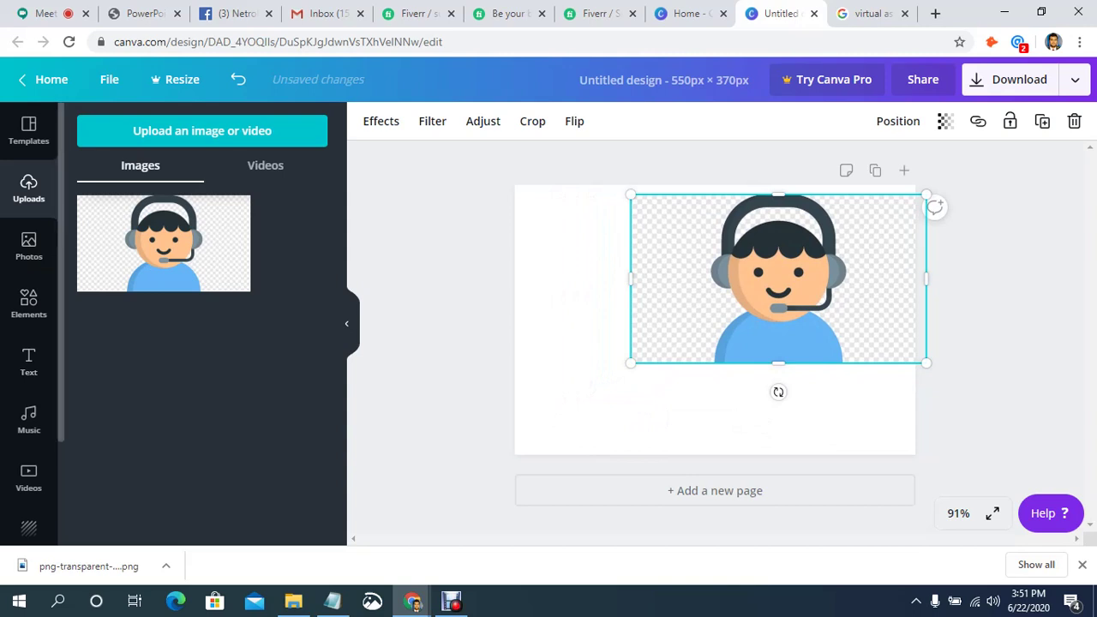
{"action": "scroll", "coordinate": [29, 454], "scroll_direction": "down", "scroll_amount": 1}
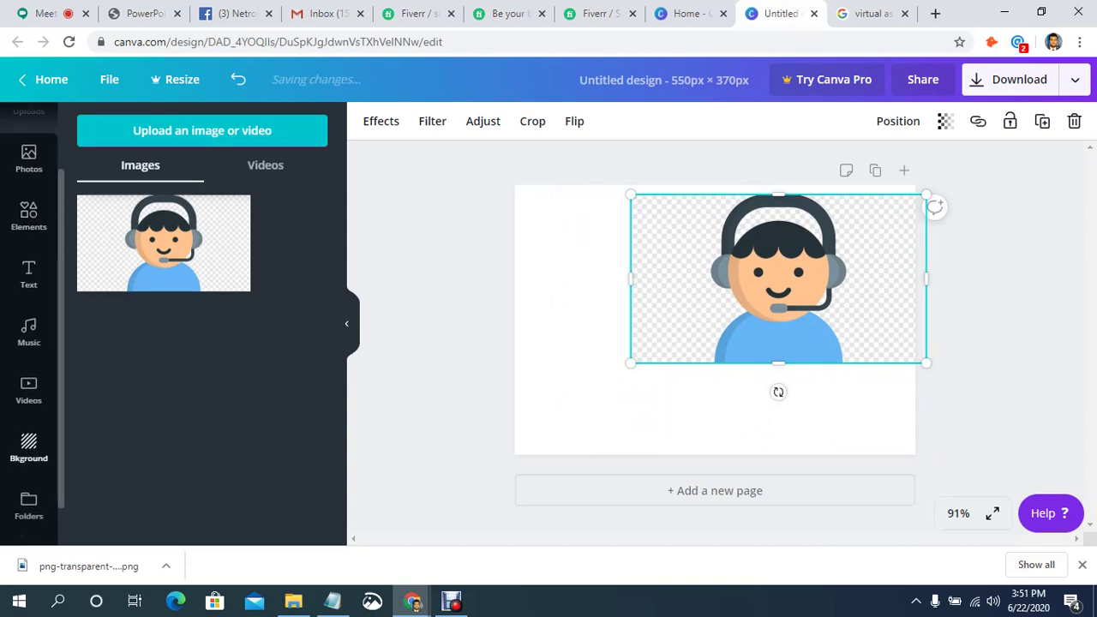
- Change the page background colour from red to pink
{"action": "left_click", "coordinate": [29, 447]}
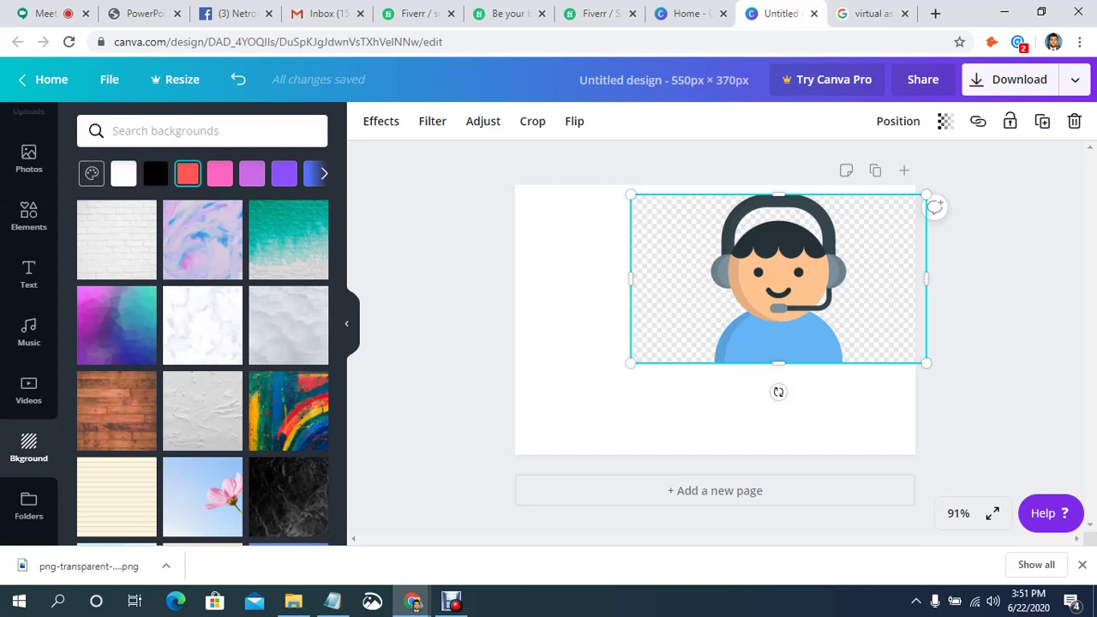
{"action": "left_click", "coordinate": [188, 173]}
{"action": "left_click", "coordinate": [220, 173]}
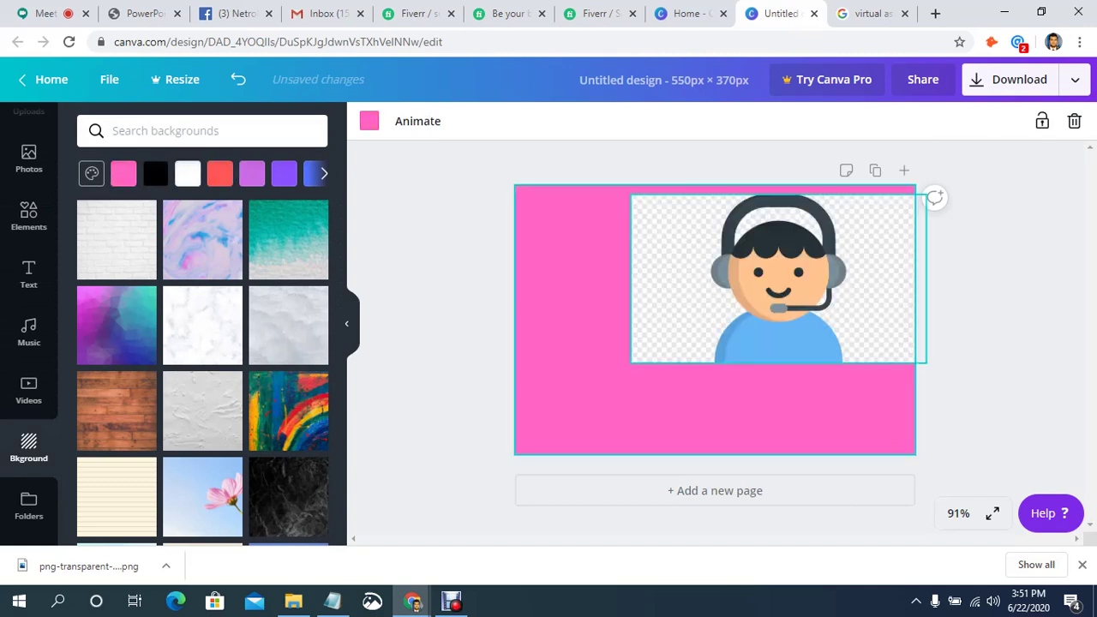
- Resize the headset image to about 200 by 119 and place it toward the top right
{"action": "left_click", "coordinate": [778, 278]}
{"action": "left_click_drag", "start_coordinate": [631, 363], "coordinate": [699, 314]}
{"action": "left_click_drag", "start_coordinate": [817, 319], "coordinate": [853, 341]}
{"action": "left_click_drag", "start_coordinate": [775, 295], "coordinate": [830, 275]}
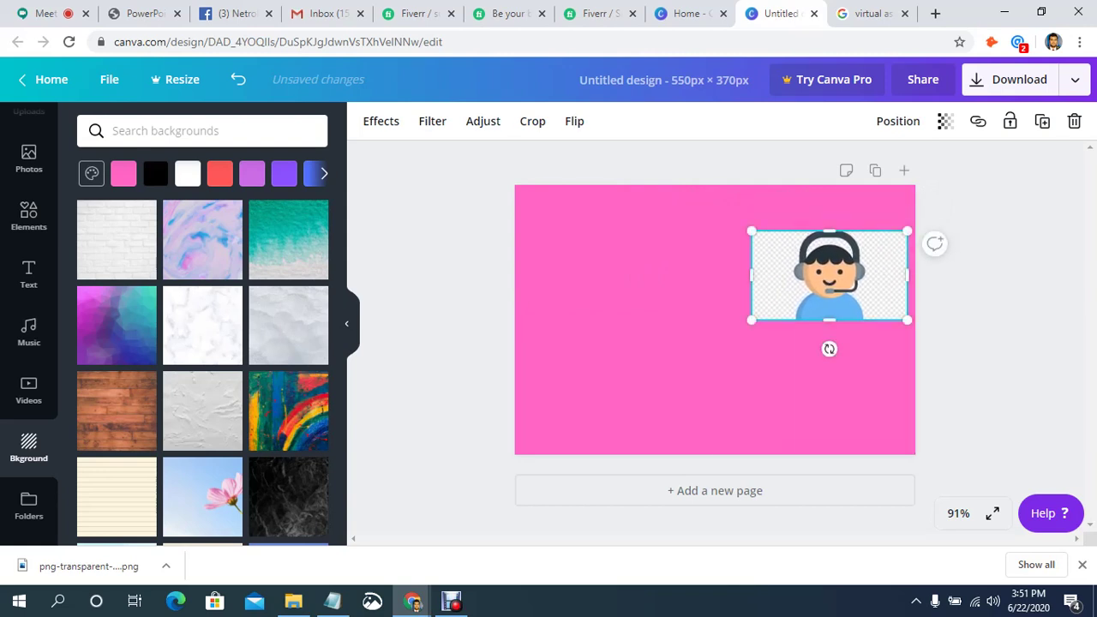
{"action": "left_click_drag", "start_coordinate": [829, 321], "coordinate": [829, 336]}
{"action": "left_click_drag", "start_coordinate": [830, 283], "coordinate": [821, 304]}
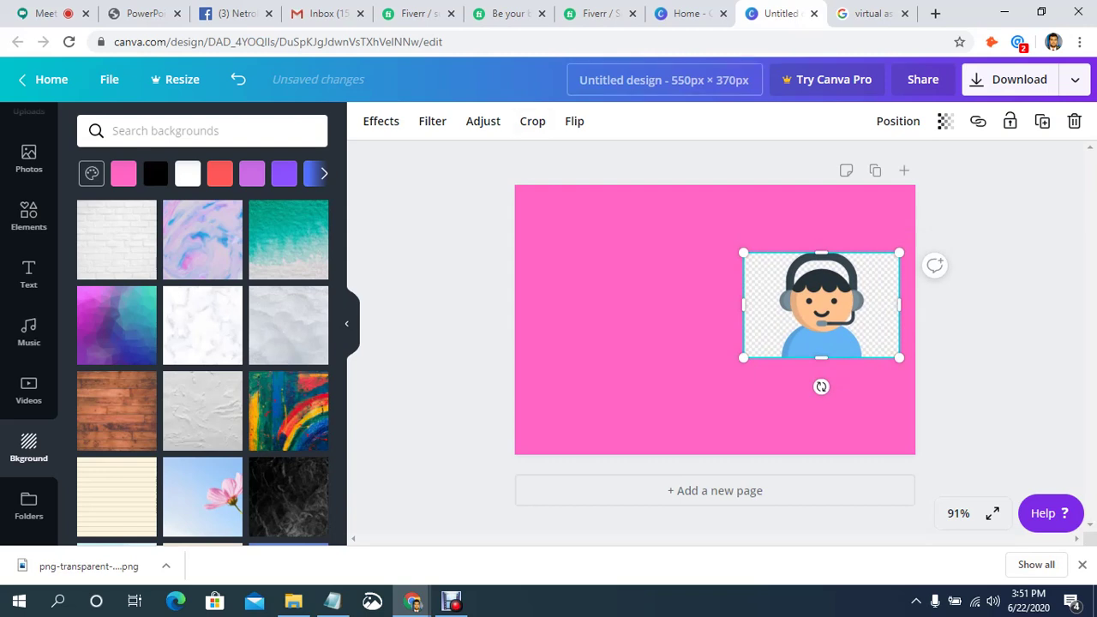
- Change the 'Untitled design' title to 'I will be your best virtual assistant'
{"action": "left_click", "coordinate": [748, 79]}
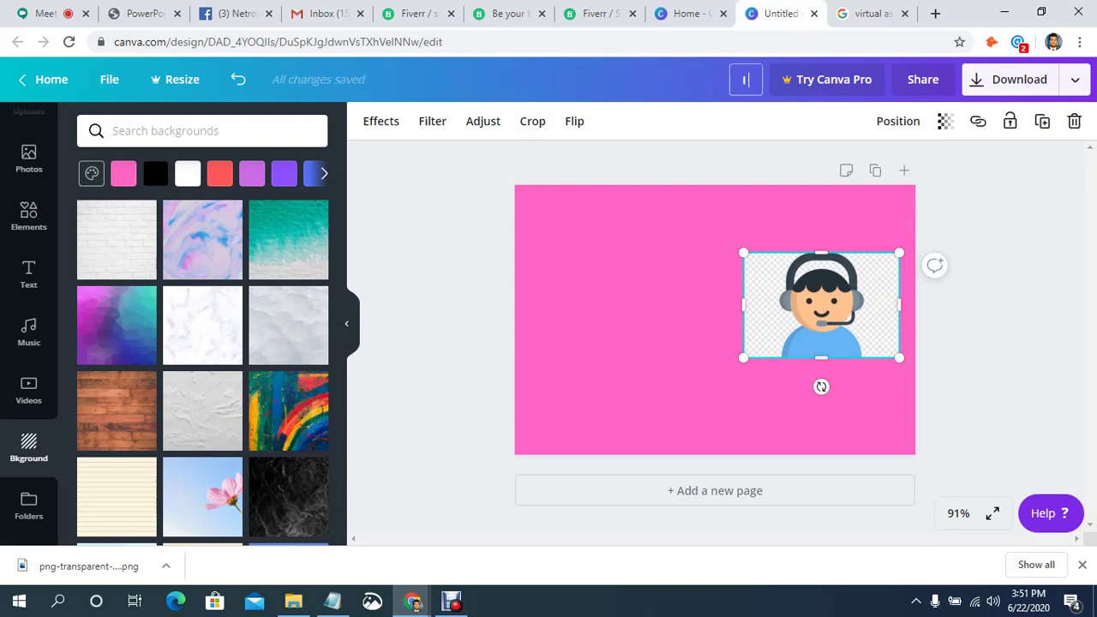
{"action": "type", "text": "I will be your best"}
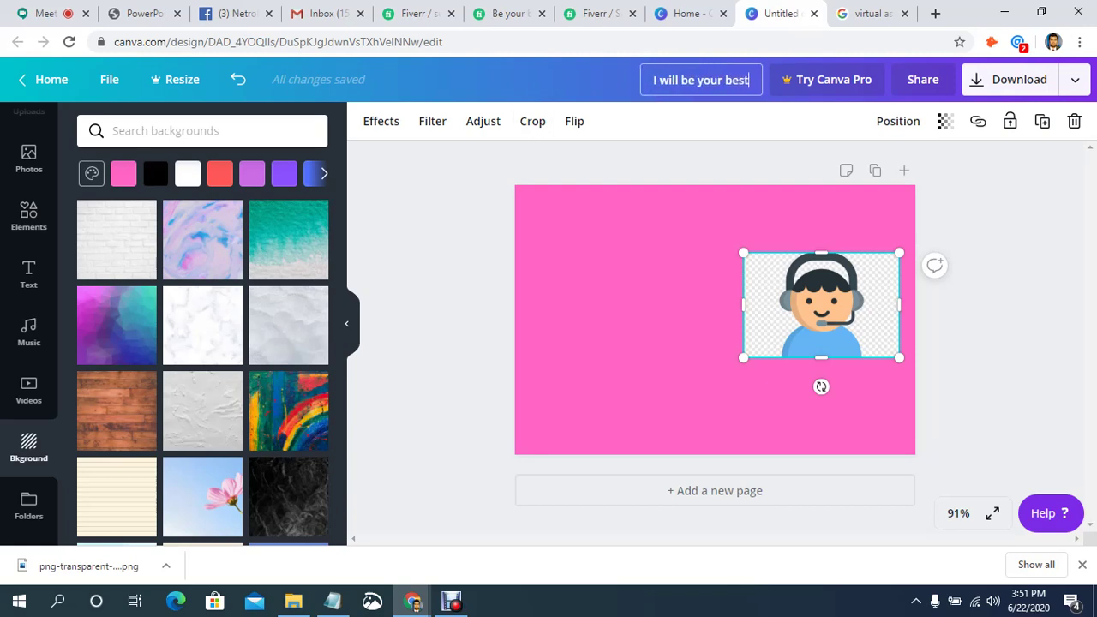
{"action": "type", "text": " virt"}
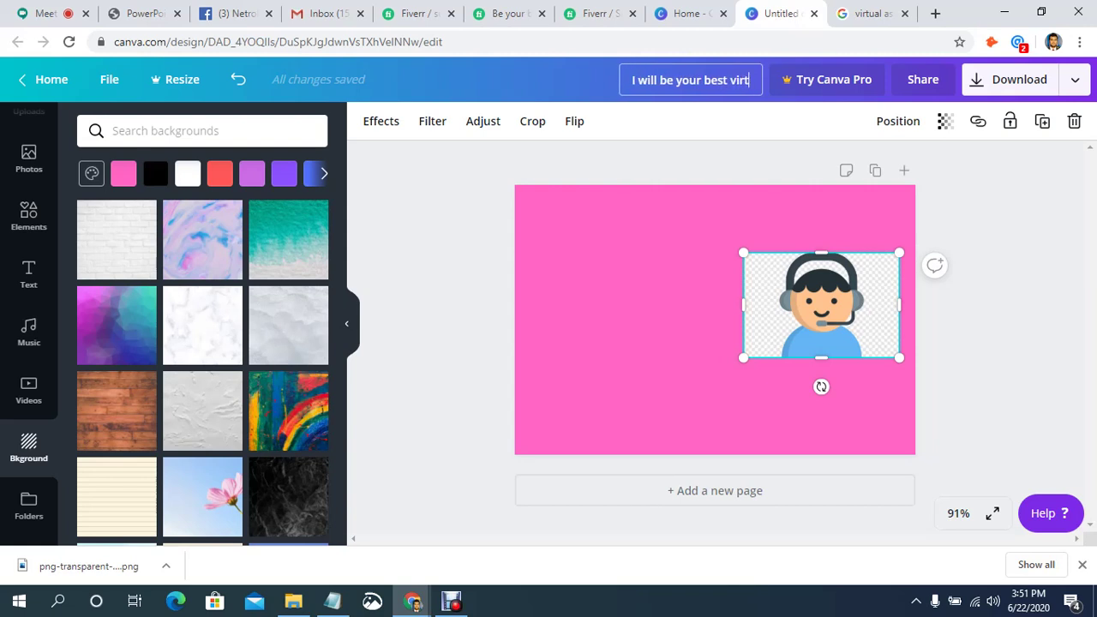
{"action": "type", "text": "ual ass"}
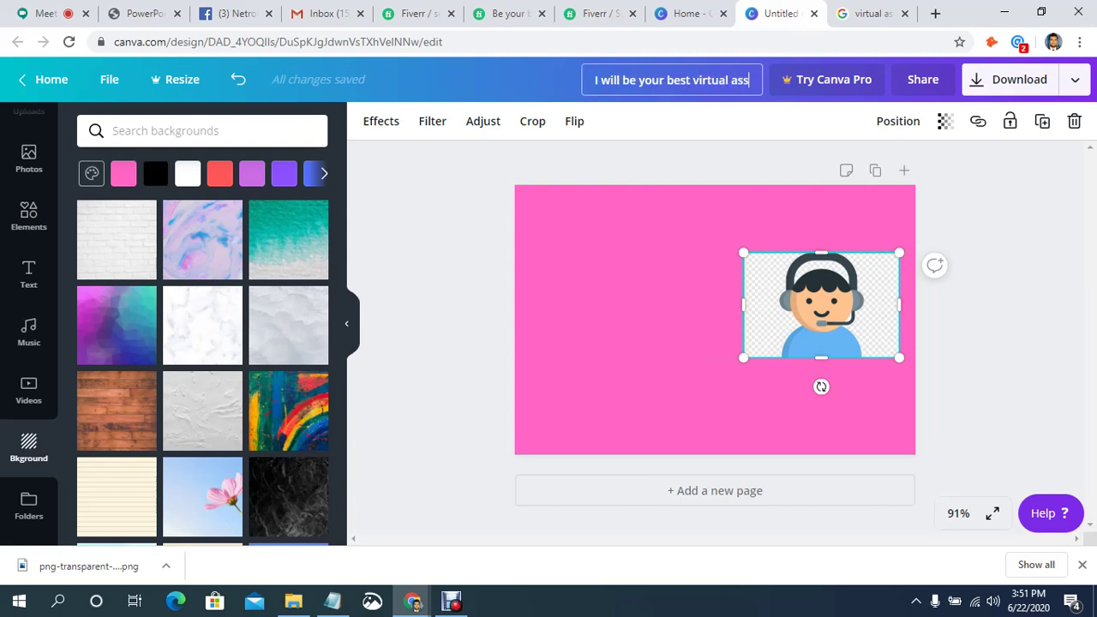
{"action": "type", "text": "istant"}
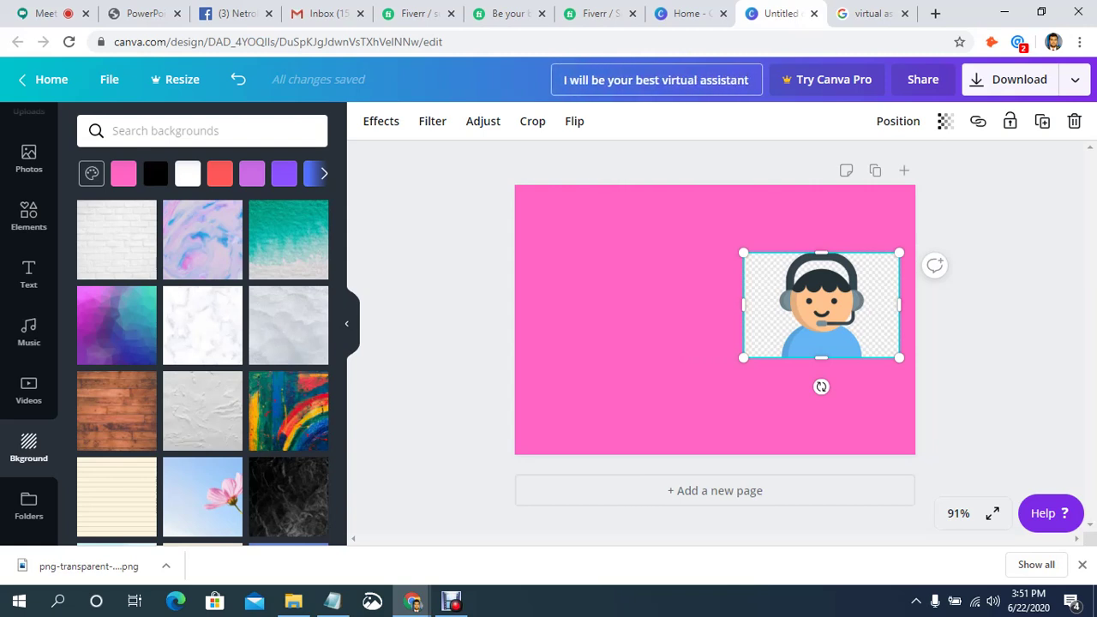
{"action": "key", "text": "Return"}
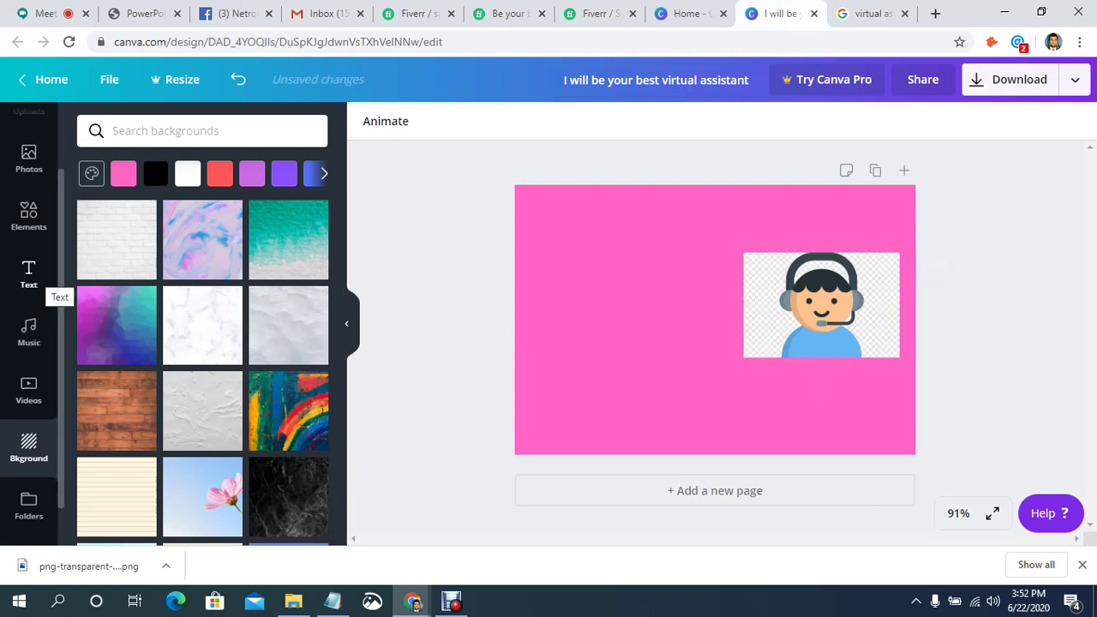
- Add a heading reading 'I will be your best virtual assistant' to the pink page
{"action": "left_click", "coordinate": [29, 275]}
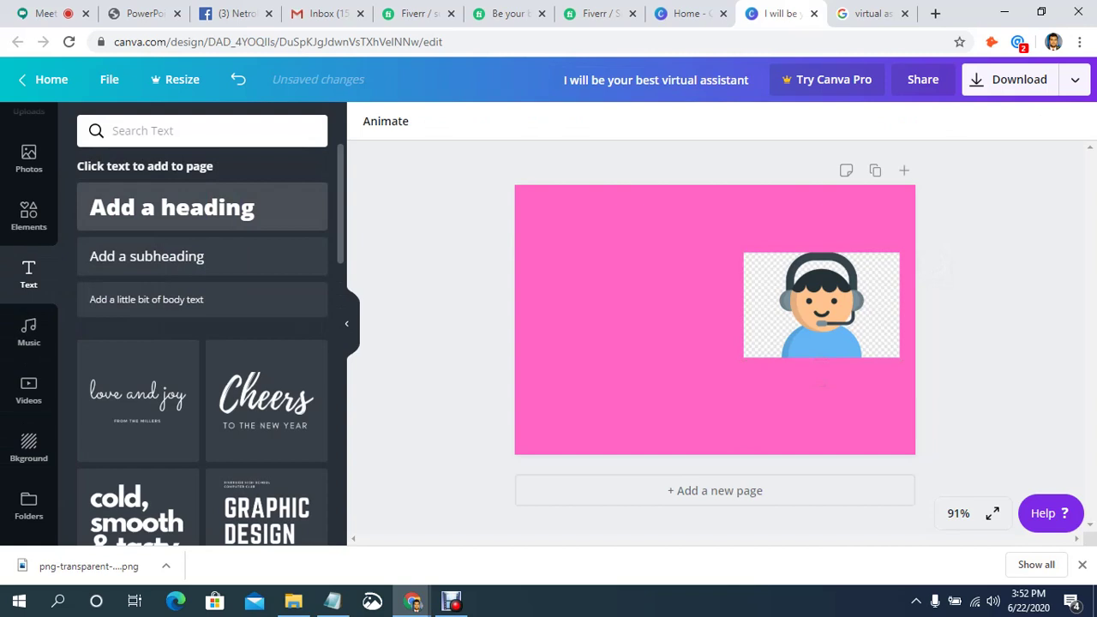
{"action": "left_click", "coordinate": [172, 207]}
{"action": "left_click_drag", "start_coordinate": [691, 214], "coordinate": [655, 222]}
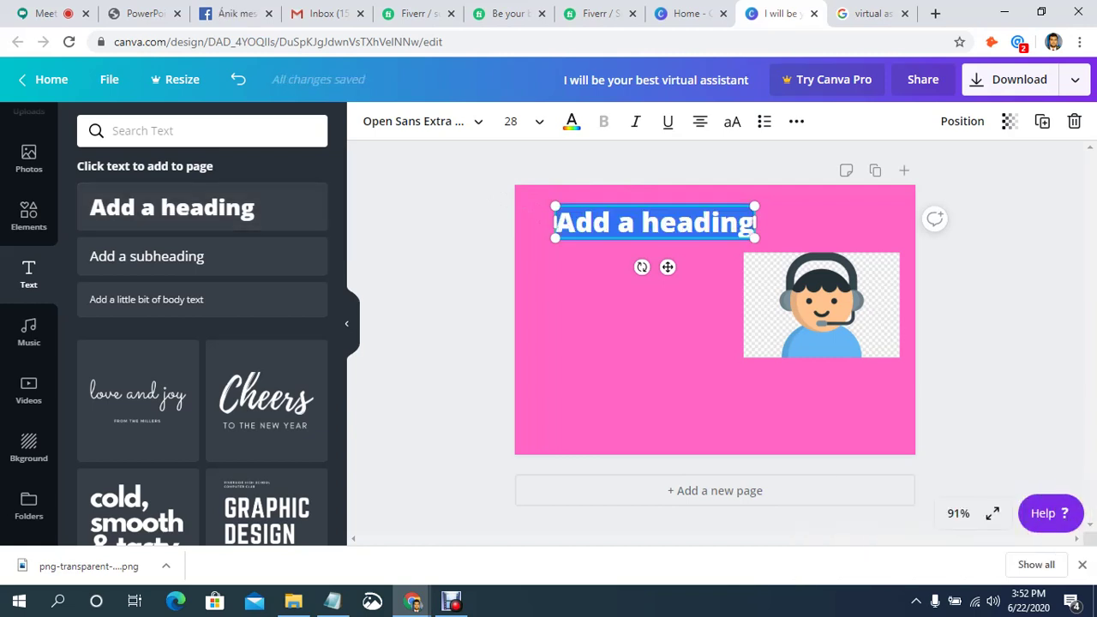
{"action": "key", "text": "BackSpace"}
{"action": "type", "text": "I will"}
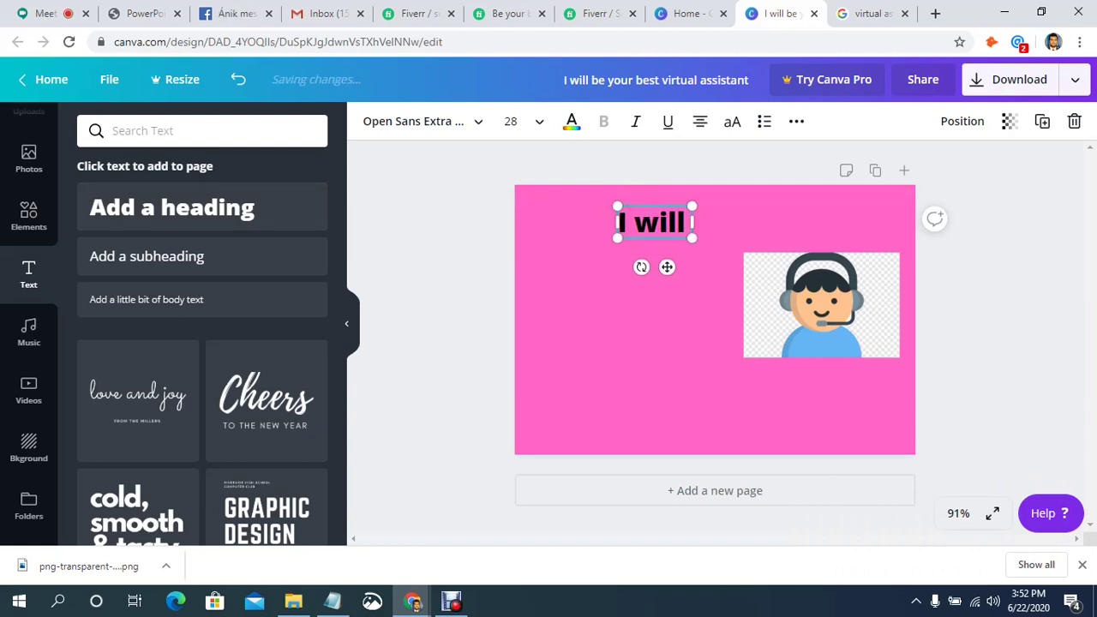
{"action": "type", "text": " be your"}
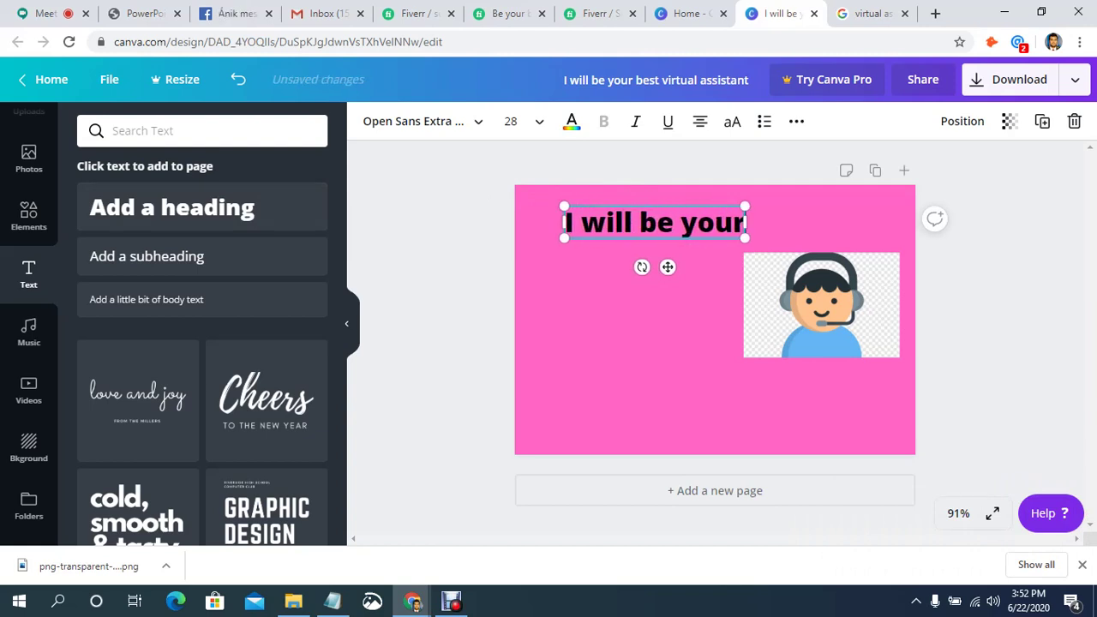
{"action": "type", "text": " best"}
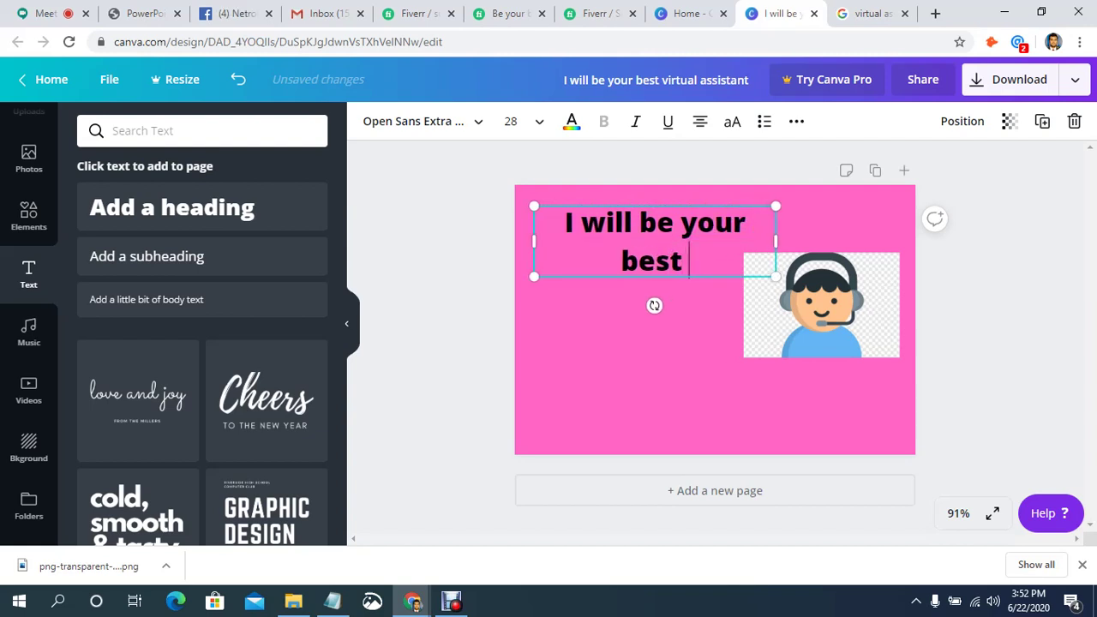
{"action": "type", "text": " virtual"}
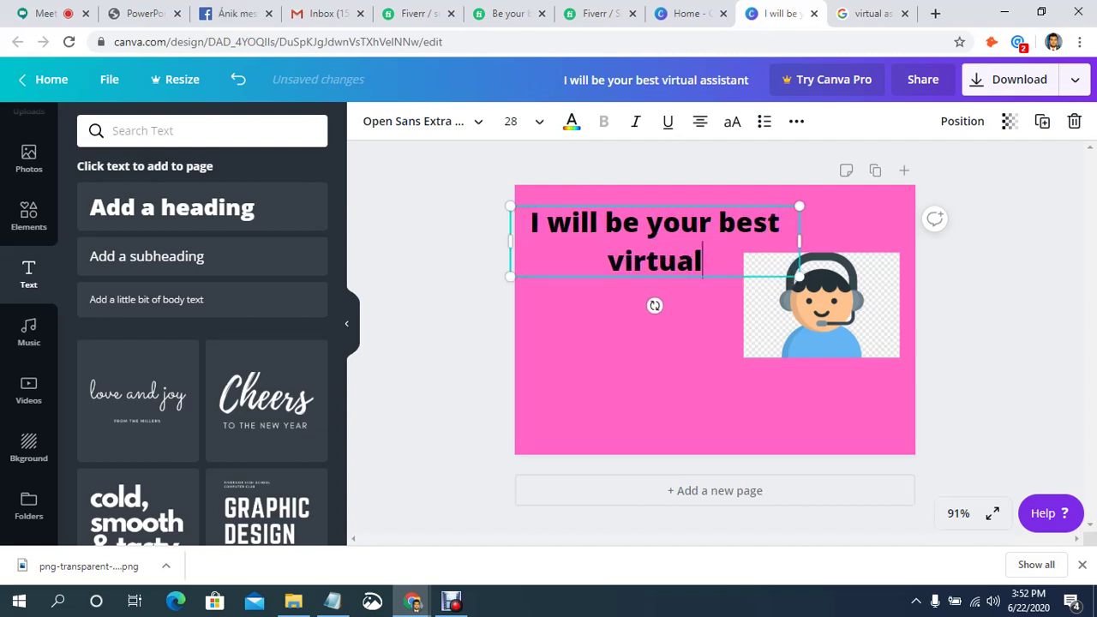
{"action": "type", "text": " assis"}
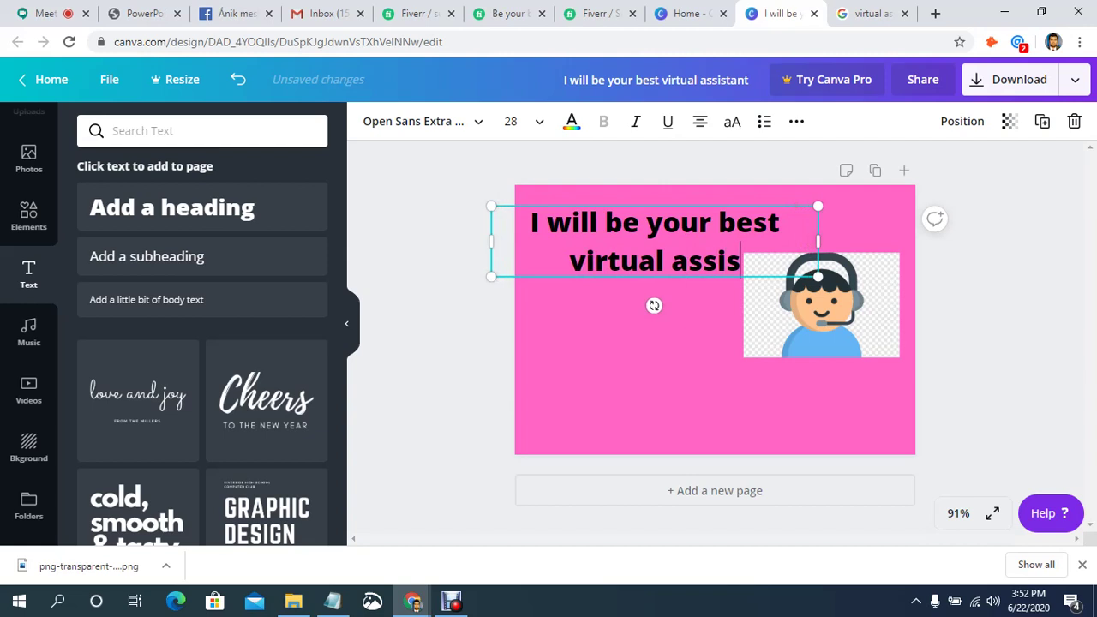
{"action": "type", "text": "tant"}
{"action": "key", "text": "BackSpace"}
{"action": "key", "text": "BackSpace"}
{"action": "key", "text": "BackSpace"}
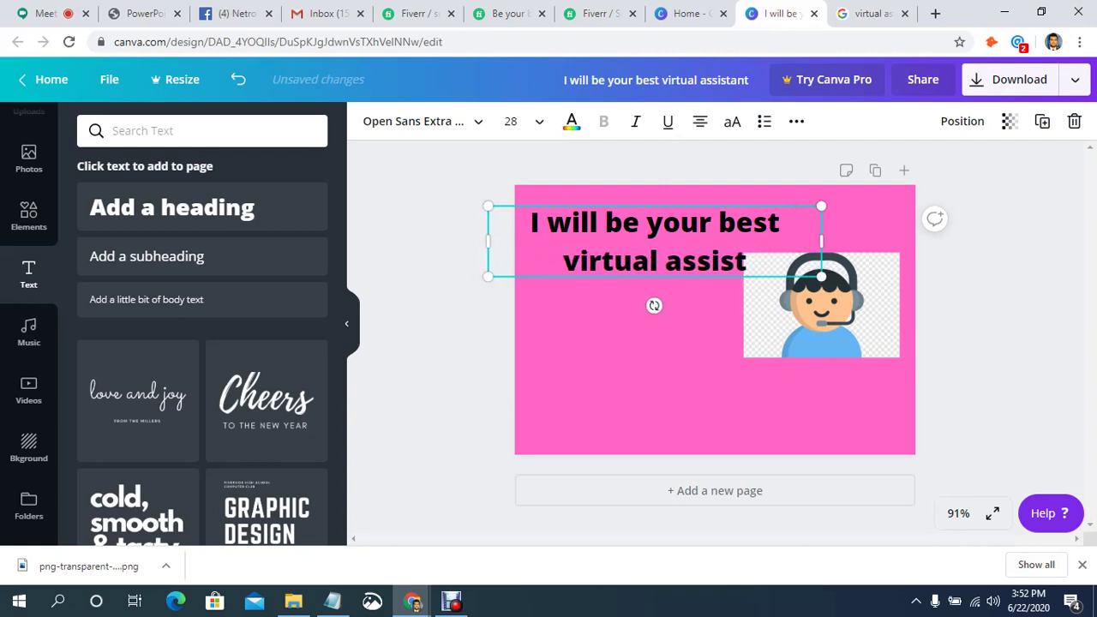
{"action": "type", "text": "ant"}
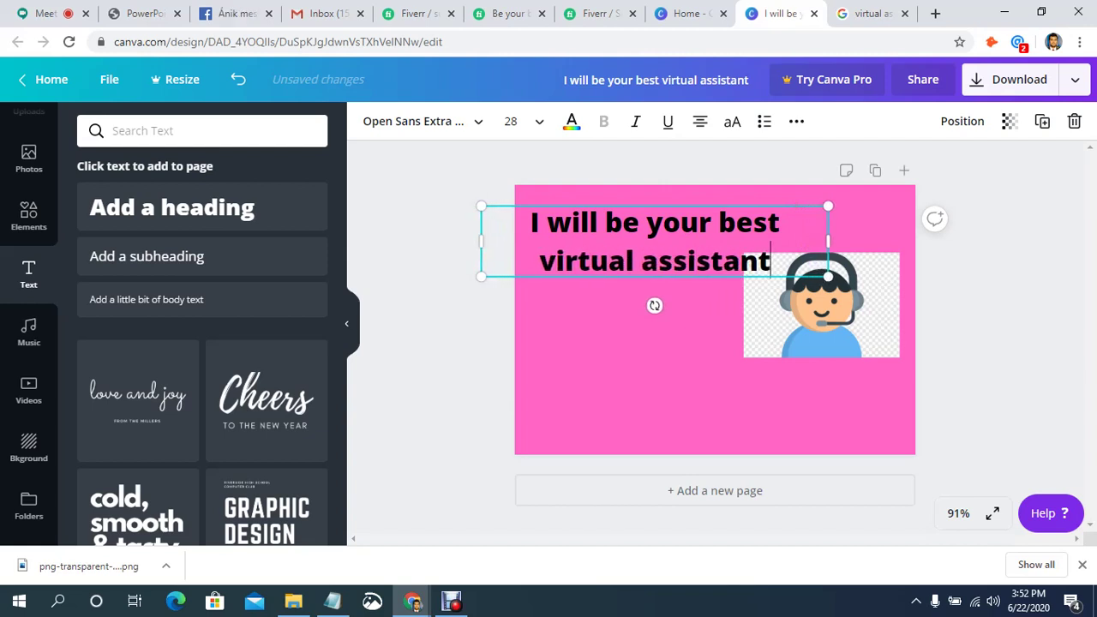
- Set the heading to size 21 on one line at the page edge, and add a subheading below
{"action": "left_click", "coordinate": [512, 121]}
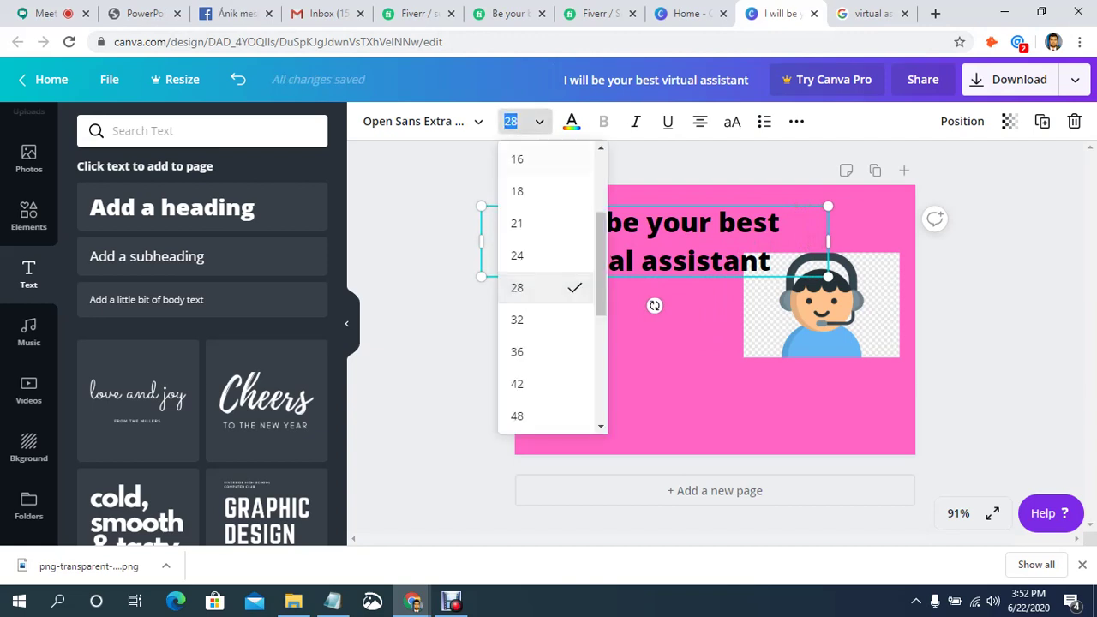
{"action": "left_click", "coordinate": [517, 223]}
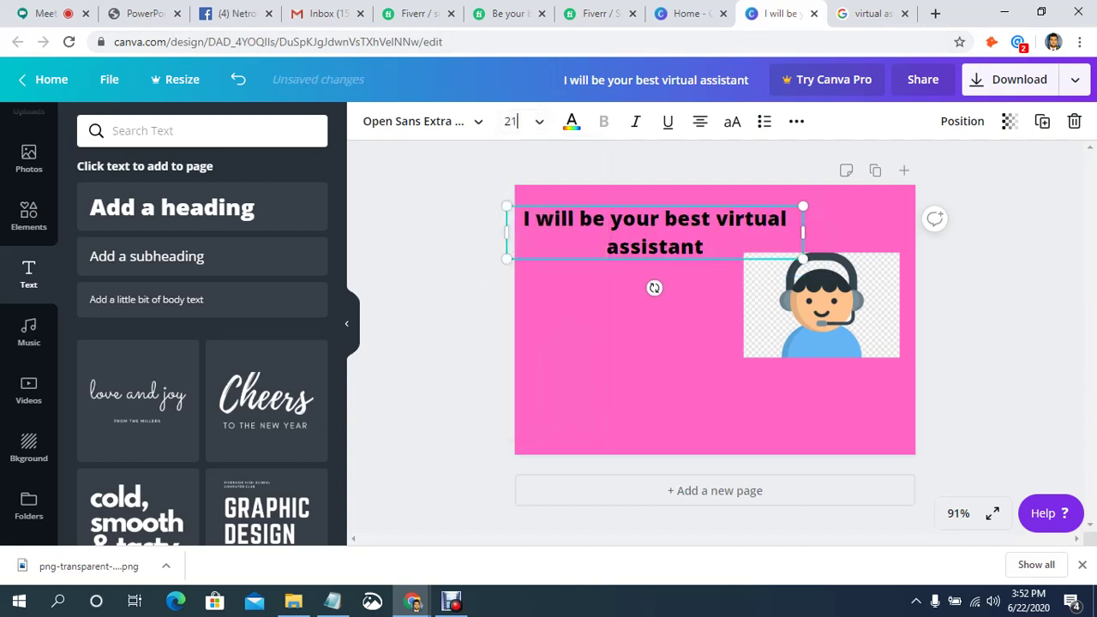
{"action": "left_click_drag", "start_coordinate": [803, 231], "coordinate": [907, 218]}
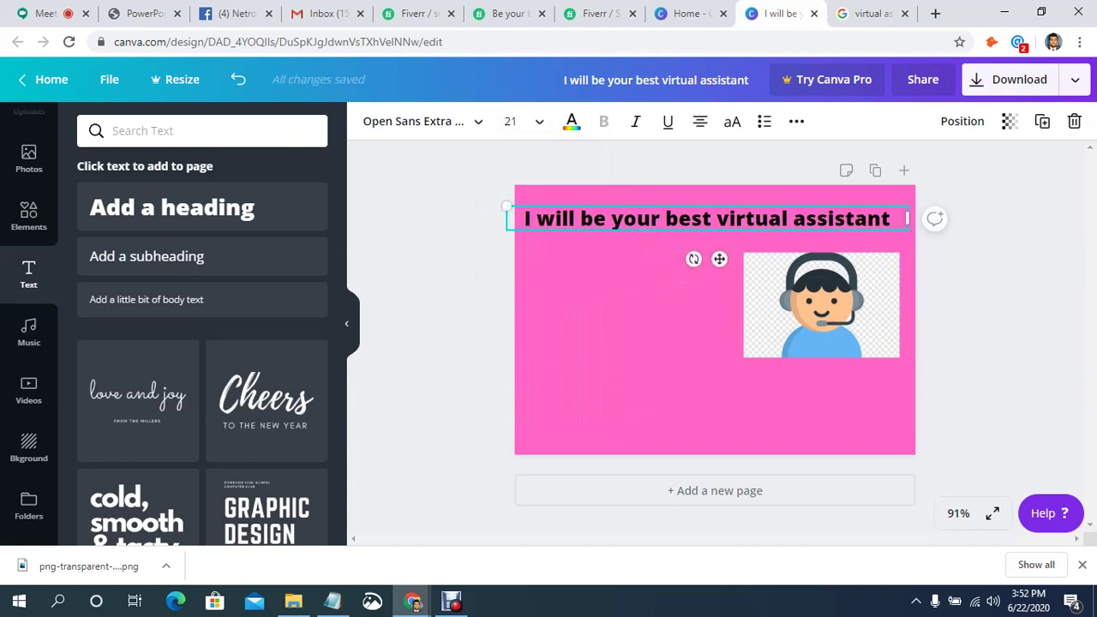
{"action": "left_click_drag", "start_coordinate": [703, 219], "coordinate": [710, 213]}
{"action": "left_click", "coordinate": [669, 354]}
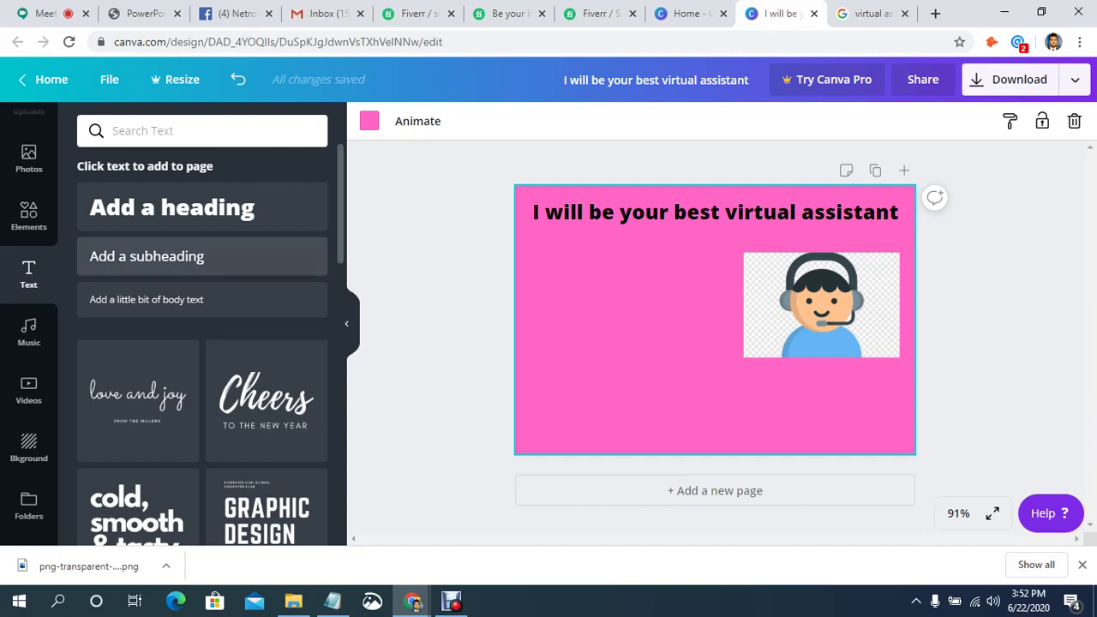
{"action": "left_click_drag", "start_coordinate": [147, 256], "coordinate": [615, 256]}
- Replace the subheading placeholder text with 'Data Entry'
{"action": "left_click", "coordinate": [616, 255]}
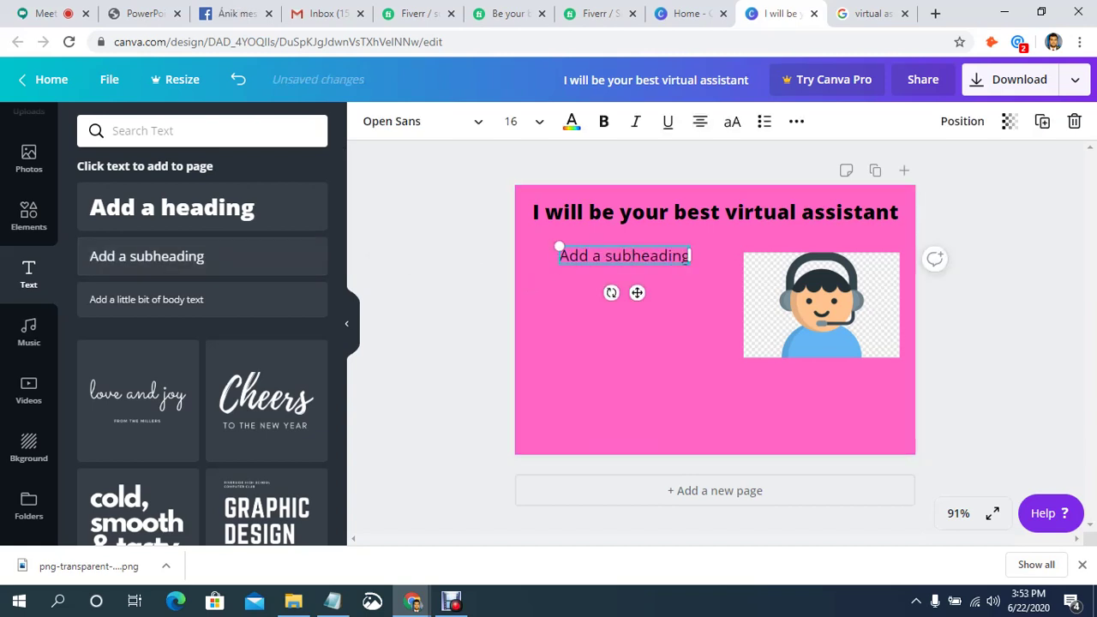
{"action": "key", "text": "ctrl+a"}
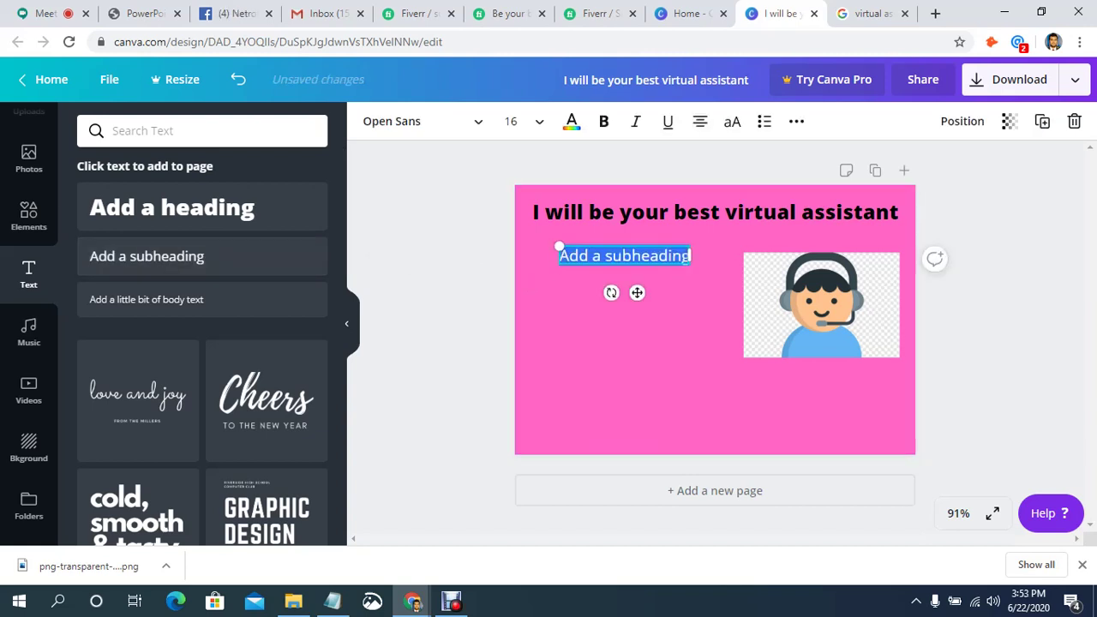
{"action": "type", "text": "Data"}
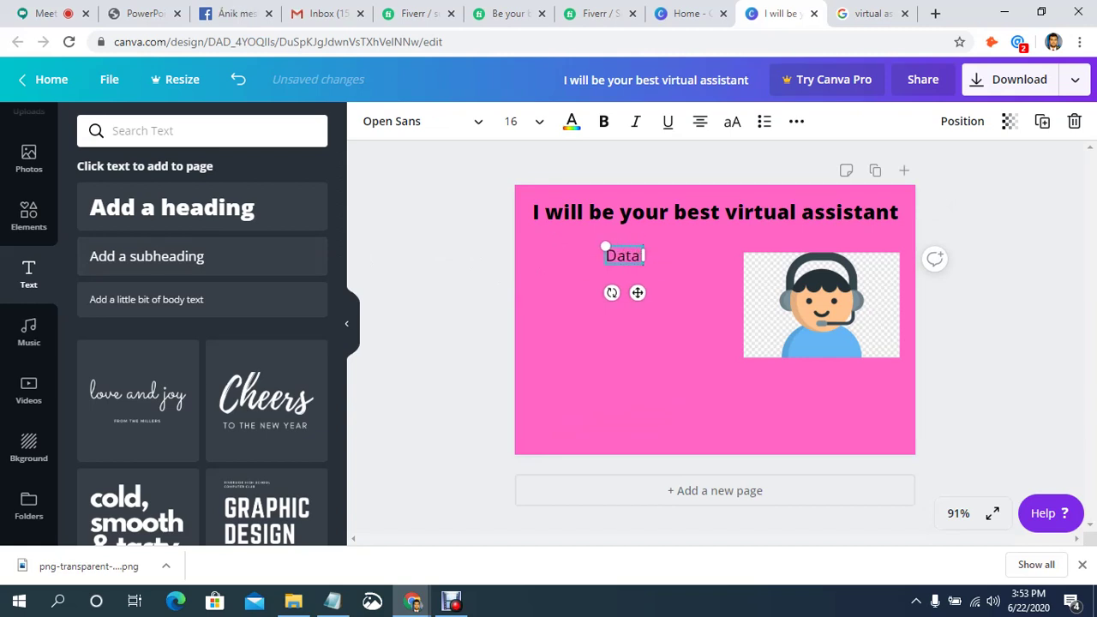
{"action": "type", "text": " Entry"}
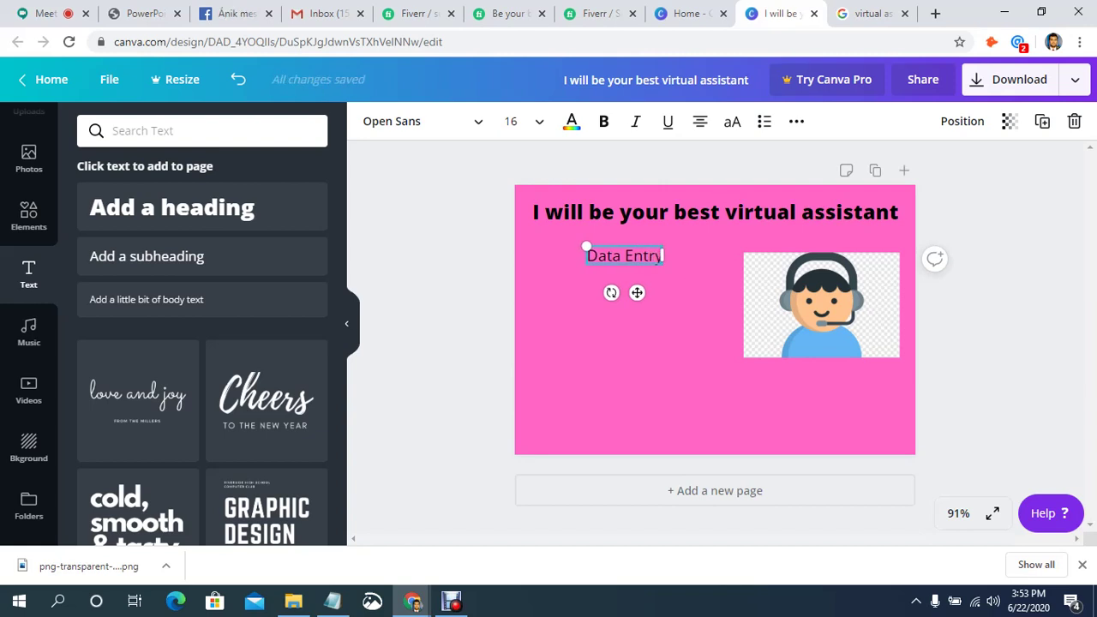
{"action": "left_click", "coordinate": [652, 403]}
- Add another subheading below Data Entry after checking the Fiverr gig for reference
{"action": "left_click_drag", "start_coordinate": [147, 257], "coordinate": [623, 292]}
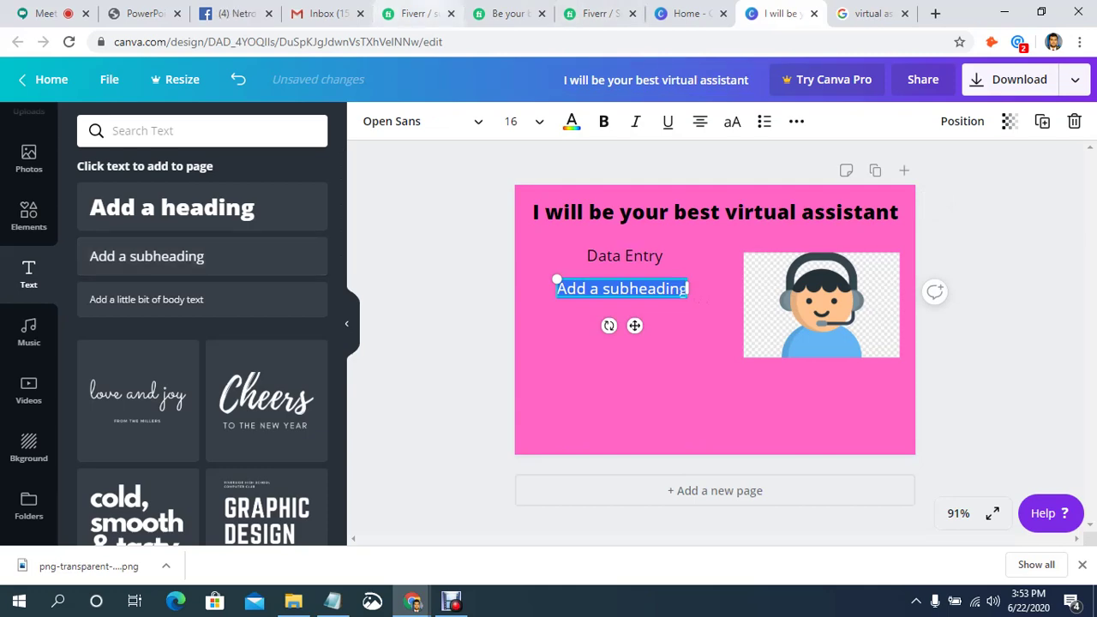
{"action": "key", "text": "ctrl+5"}
{"action": "key", "text": "ctrl+6"}
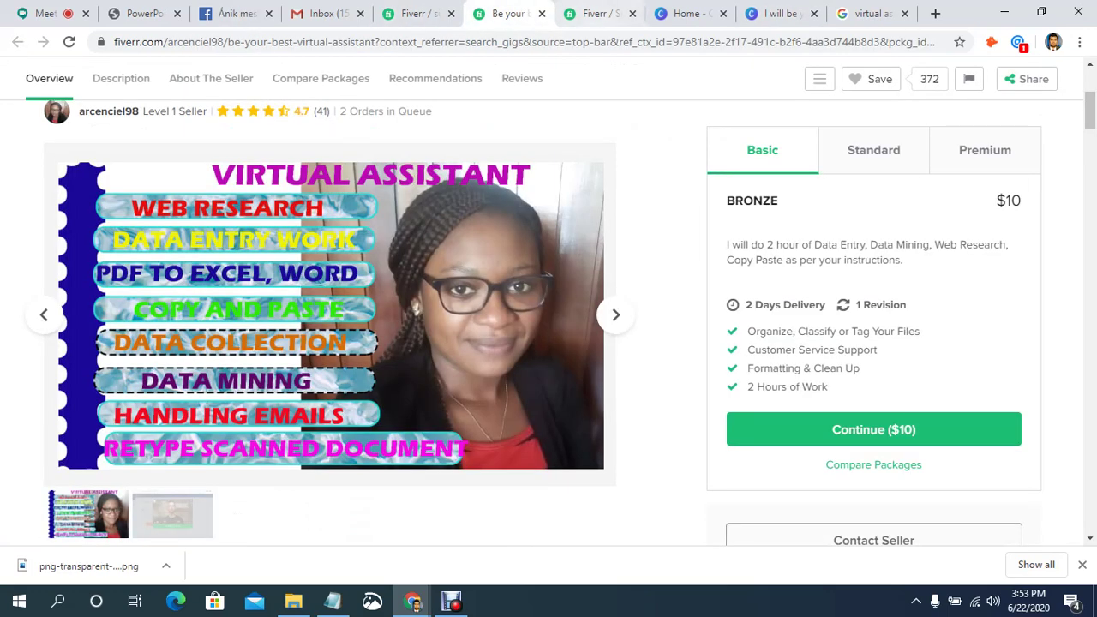
{"action": "scroll", "coordinate": [334, 317], "scroll_direction": "down", "scroll_amount": 8}
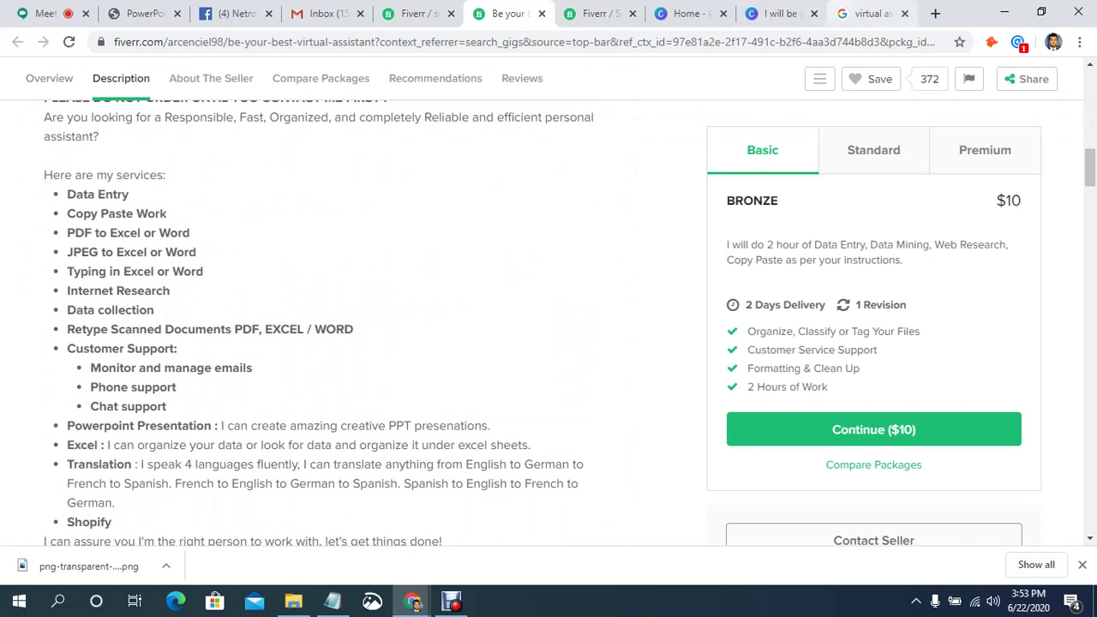
{"action": "left_click", "coordinate": [776, 13]}
- Type 'Copy Paste' into the new subheading box
{"action": "type", "text": "Copy"}
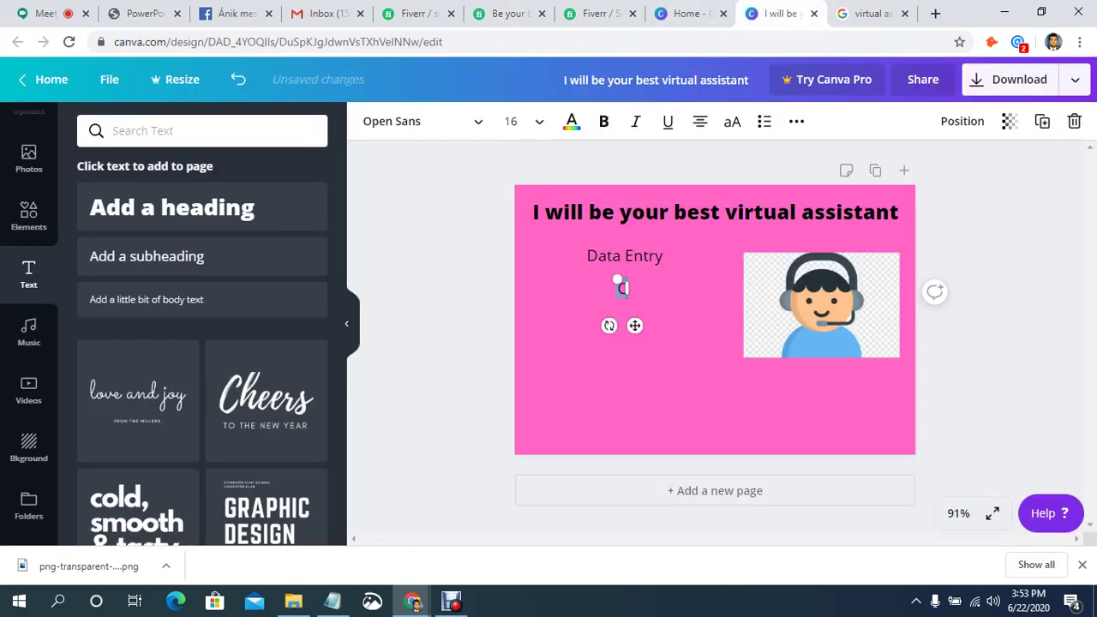
{"action": "type", "text": " Paste"}
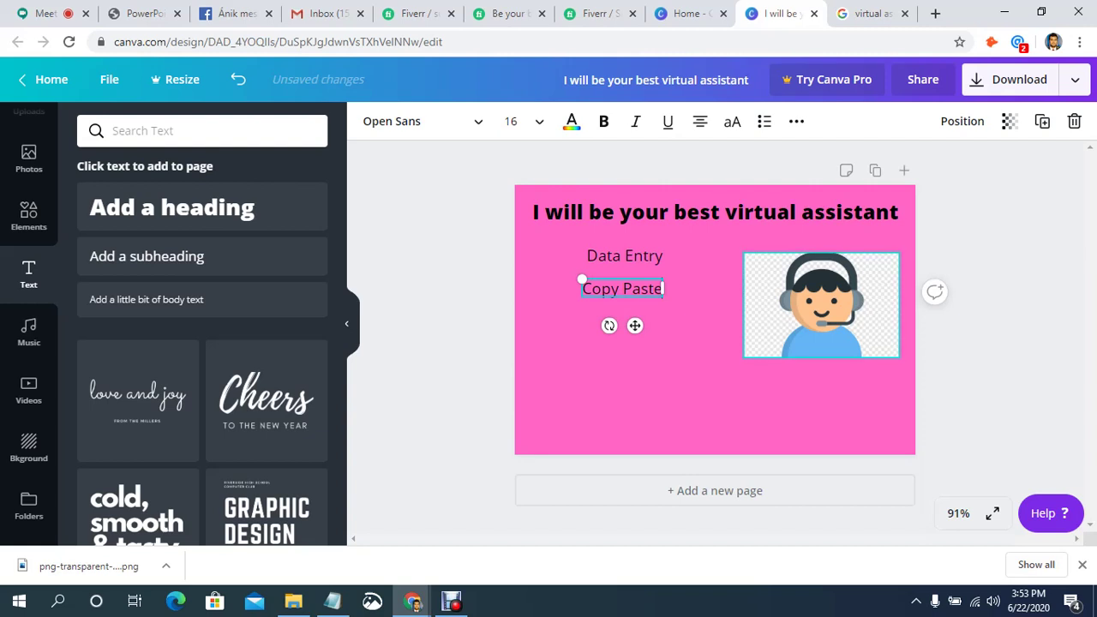
{"action": "key", "text": "Escape"}
- Add a 'Web Research' subheading below Copy Paste
{"action": "left_click_drag", "start_coordinate": [146, 256], "coordinate": [634, 313]}
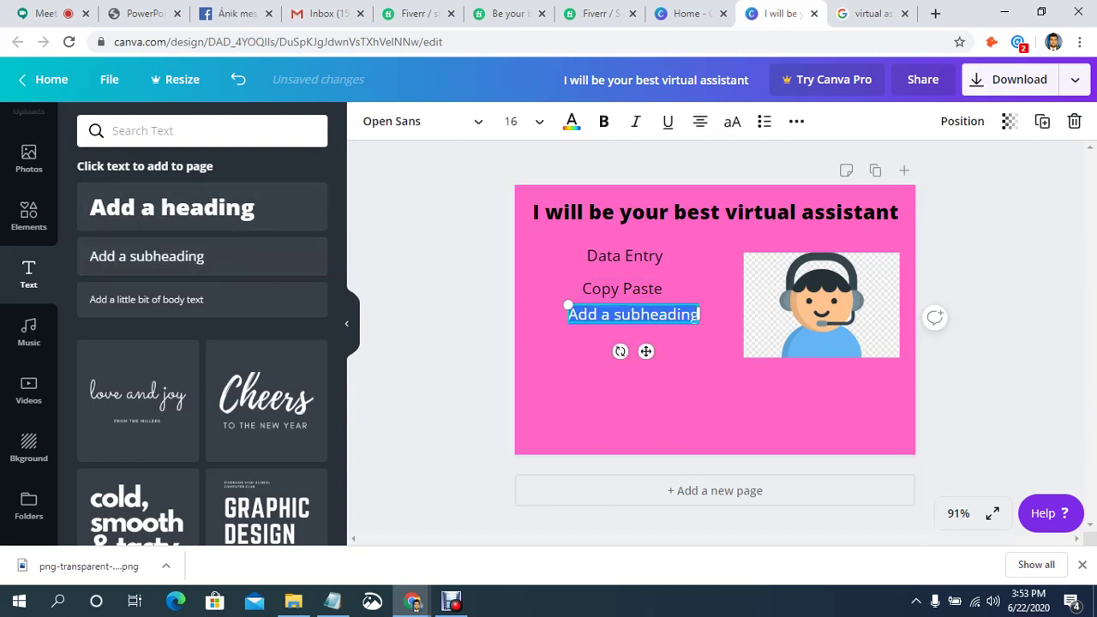
{"action": "type", "text": "Web"}
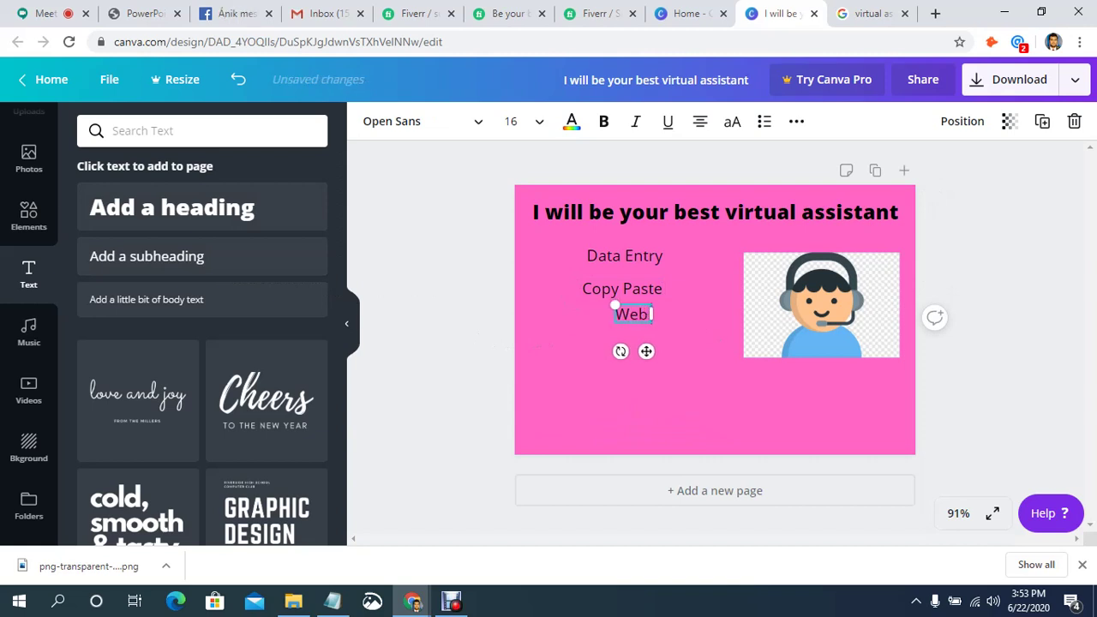
{"action": "type", "text": " Research"}
- Add 'Social media managment' on one line directly under Web Research
{"action": "left_click_drag", "start_coordinate": [147, 256], "coordinate": [624, 373]}
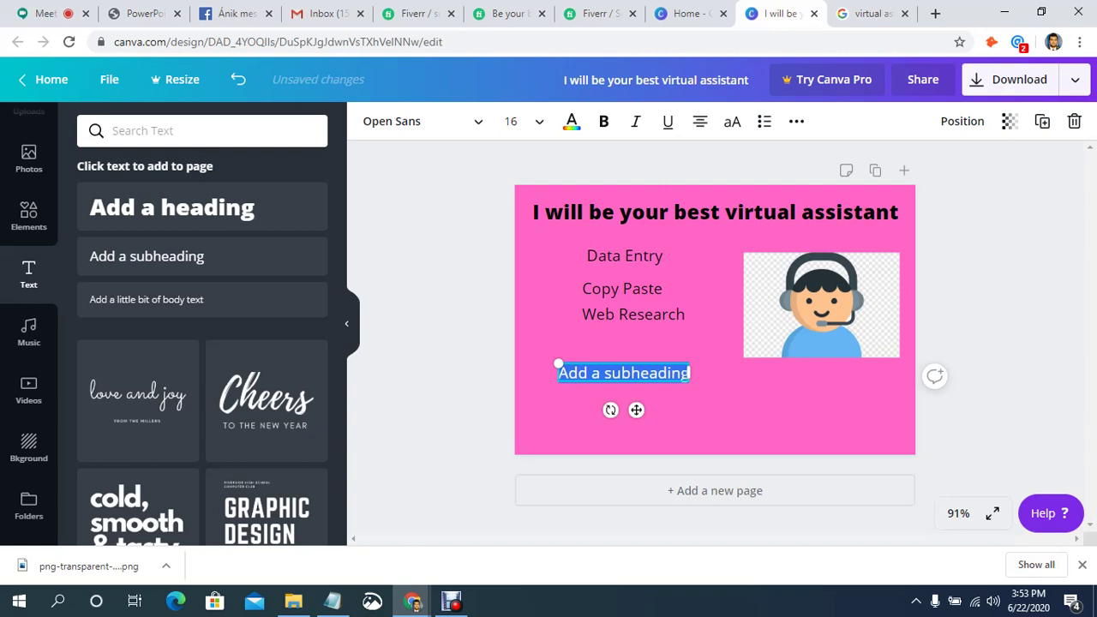
{"action": "type", "text": "s"}
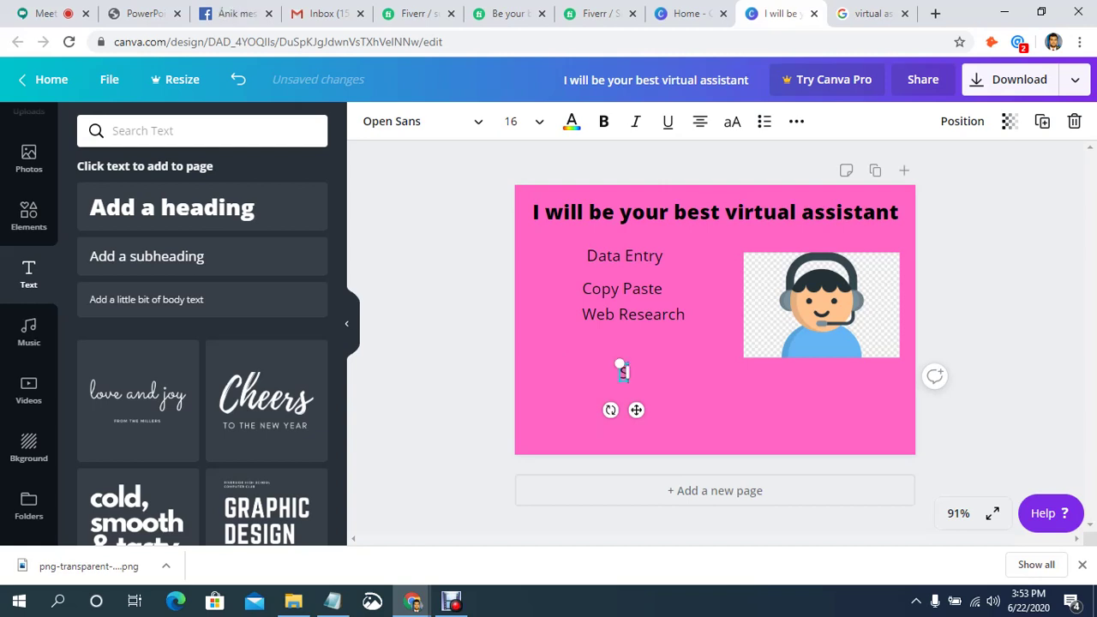
{"action": "type", "text": "ocial media Ha"}
{"action": "key", "text": "BackSpace"}
{"action": "key", "text": "BackSpace"}
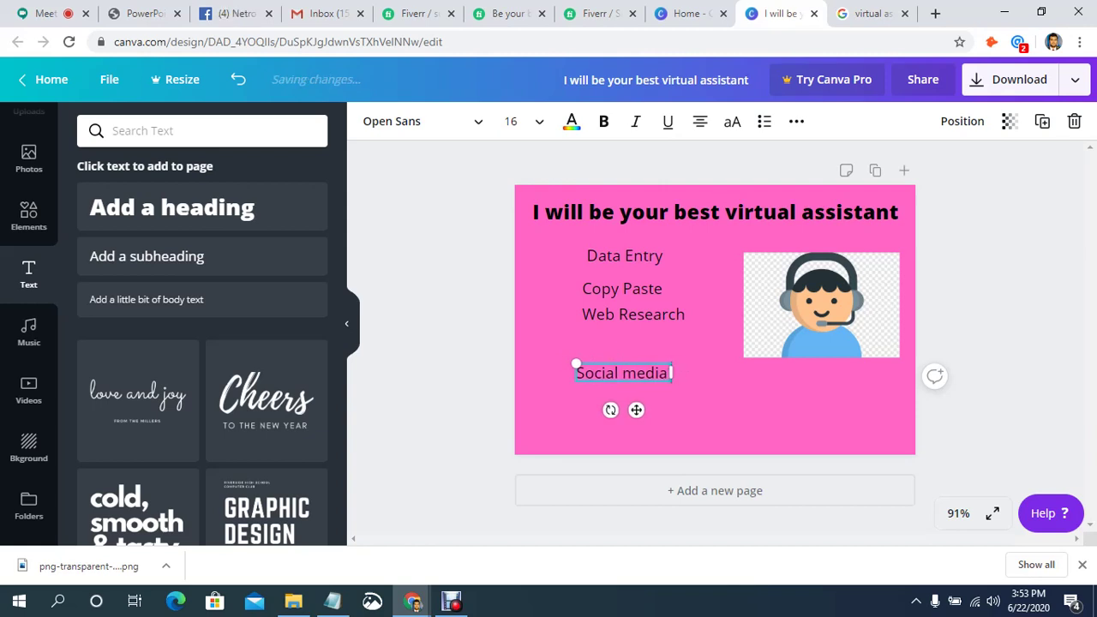
{"action": "key", "text": "ctrl+shift+Tab"}
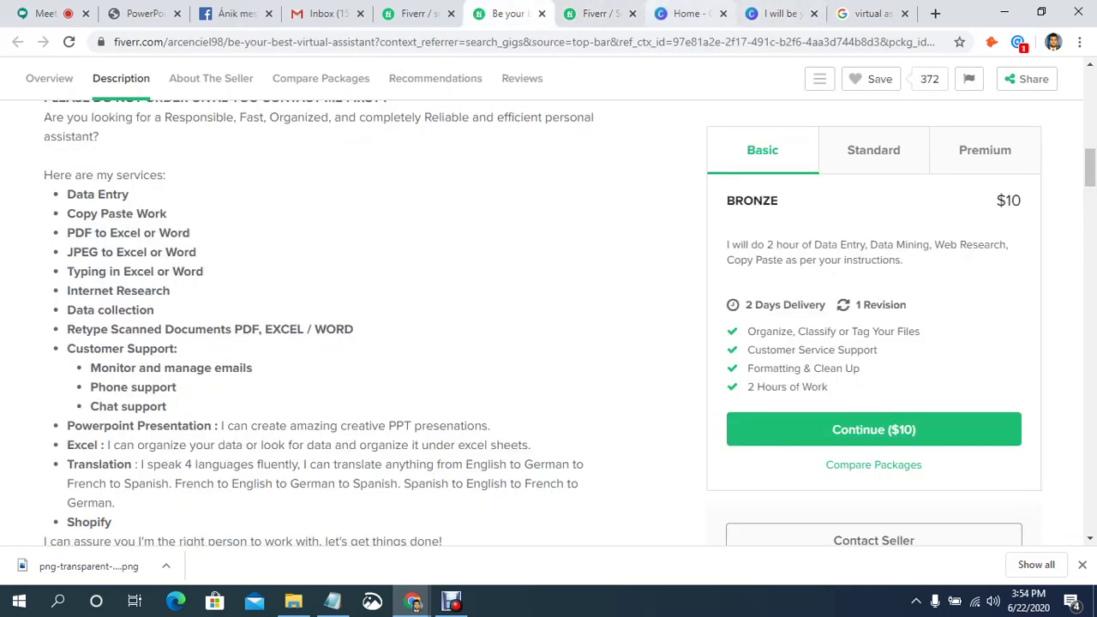
{"action": "key", "text": "ctrl+Tab"}
{"action": "key", "text": "ctrl+Tab"}
{"action": "key", "text": "ctrl+Tab"}
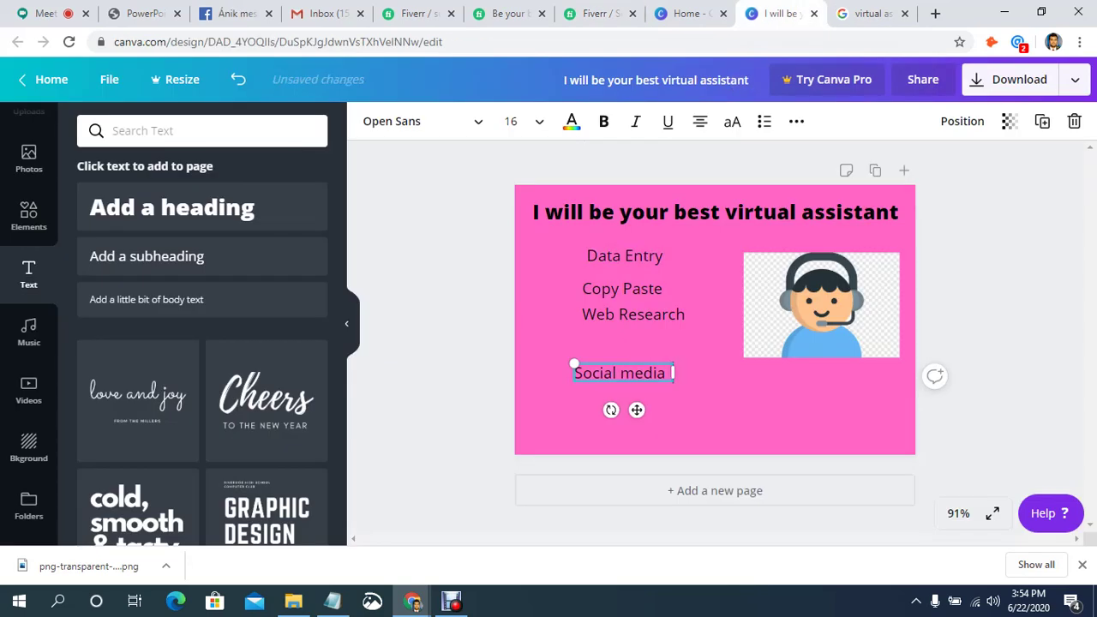
{"action": "type", "text": "mange"}
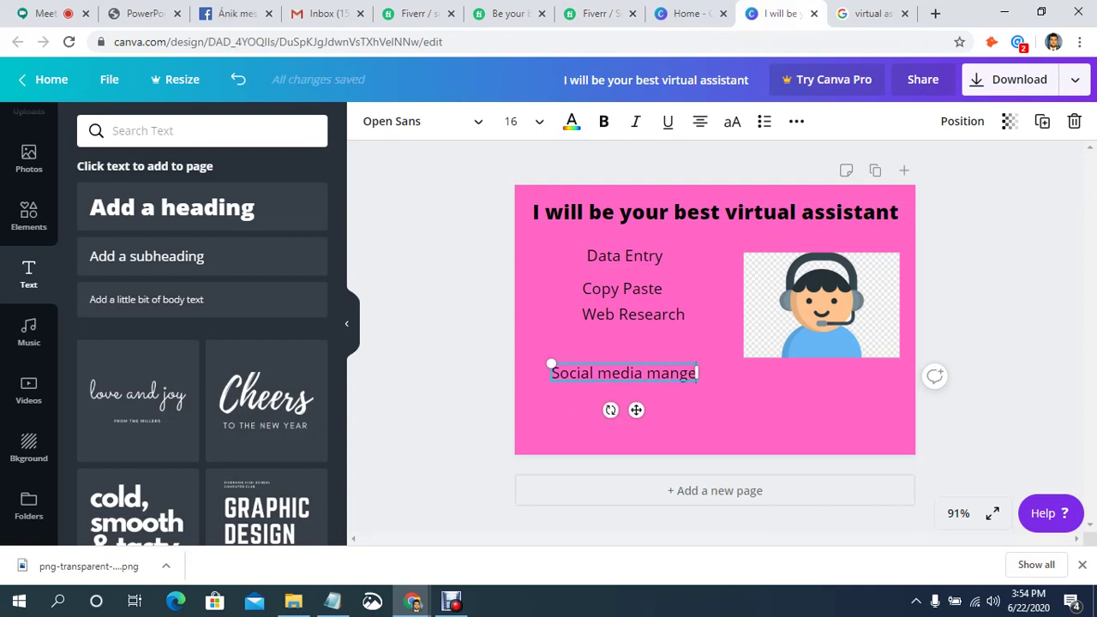
{"action": "key", "text": "BackSpace"}
{"action": "key", "text": "BackSpace"}
{"action": "type", "text": "agment"}
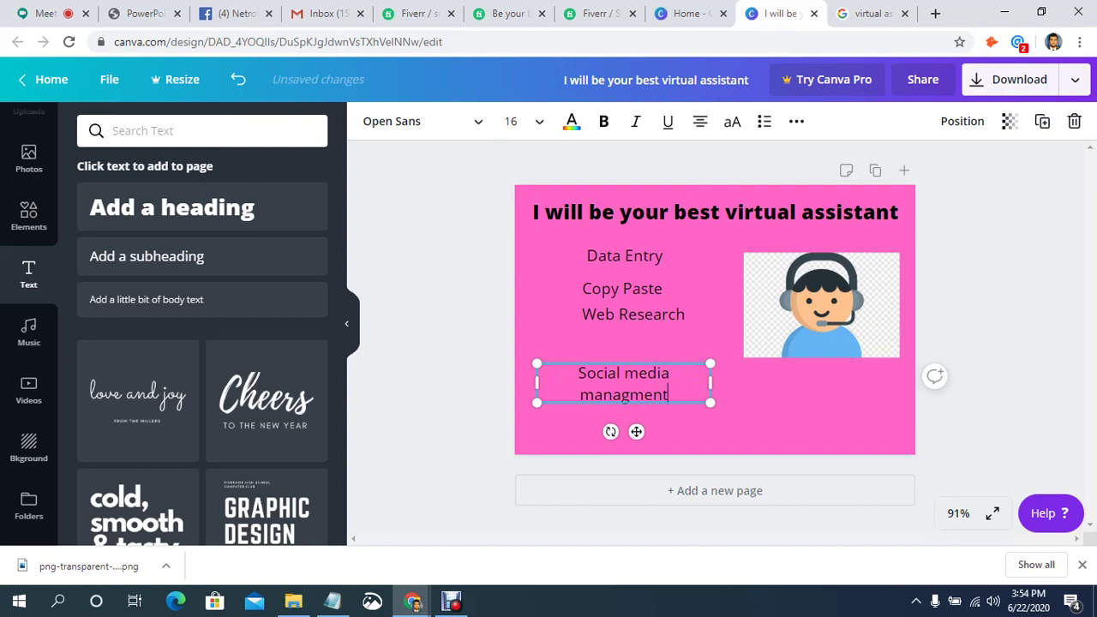
{"action": "left_click_drag", "start_coordinate": [536, 383], "coordinate": [525, 374]}
{"action": "left_click_drag", "start_coordinate": [630, 410], "coordinate": [654, 381]}
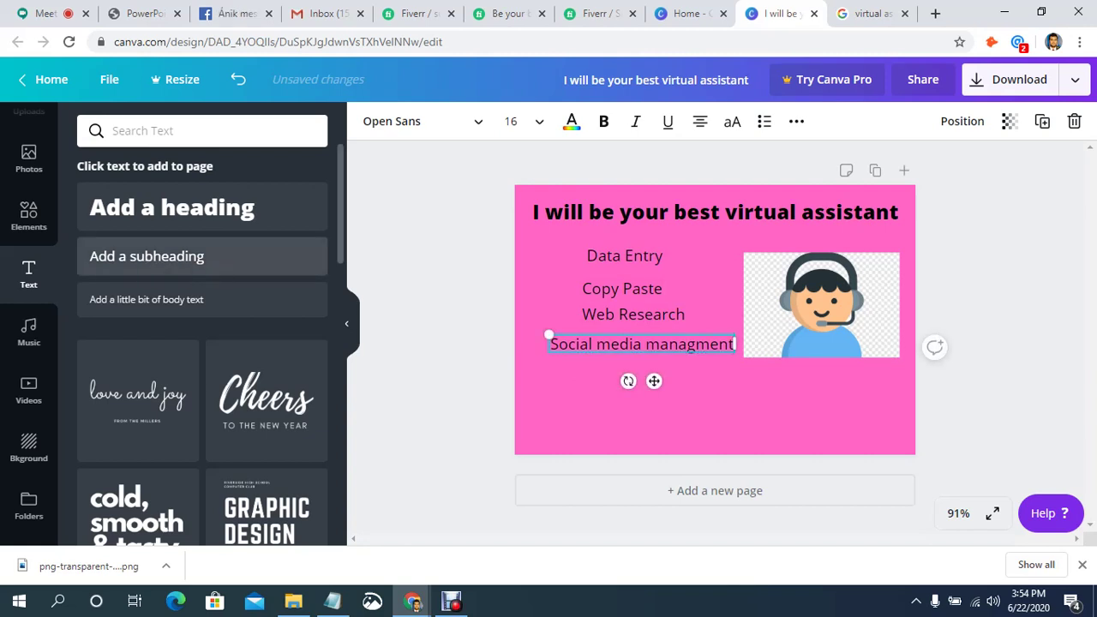
- Add a 'PDF to Word or Excel' subheading below Social media managment
{"action": "left_click", "coordinate": [146, 256]}
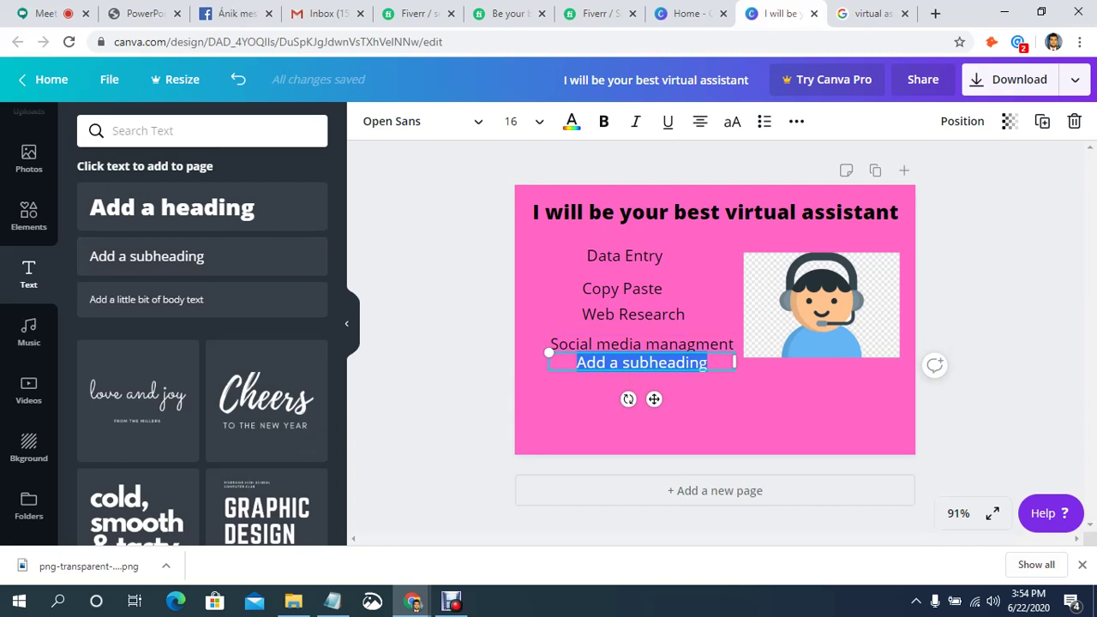
{"action": "type", "text": "PDF "}
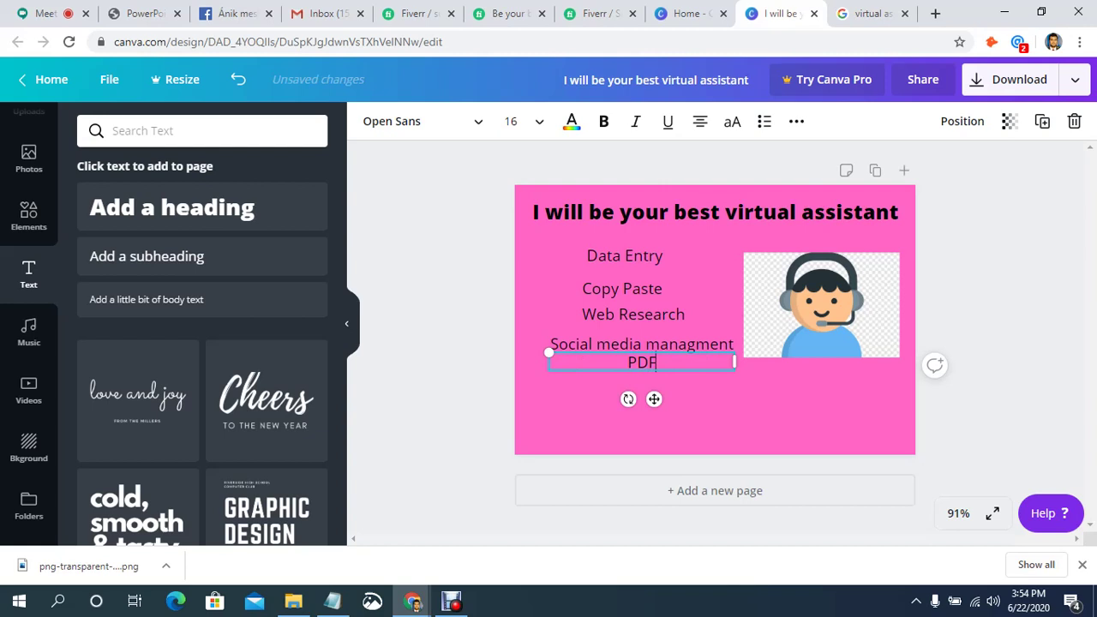
{"action": "type", "text": "to Word or"}
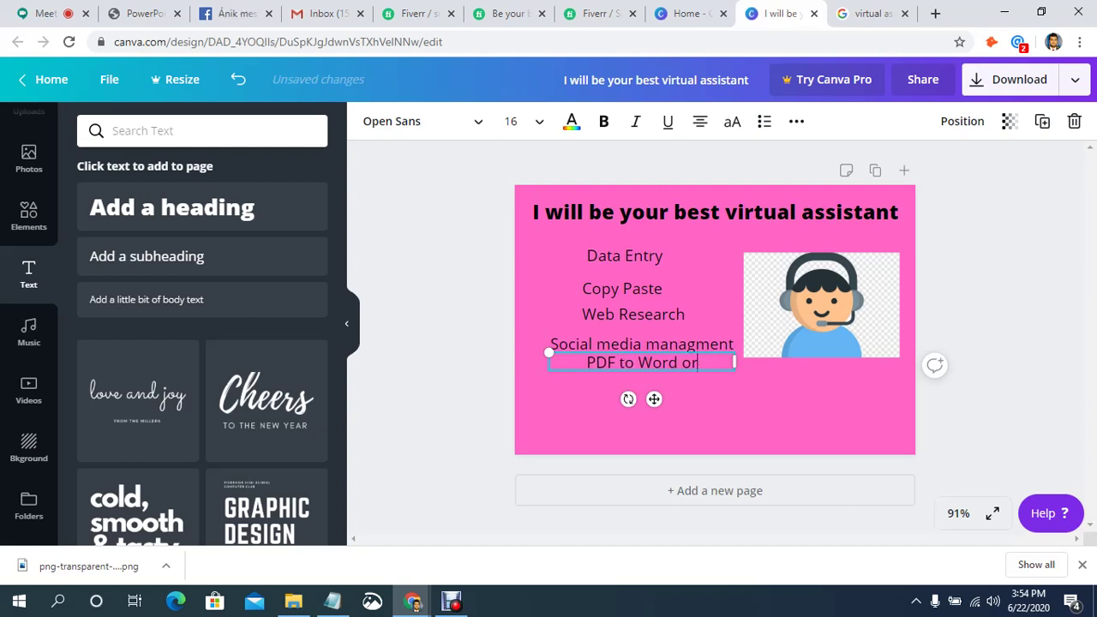
{"action": "type", "text": " Excel"}
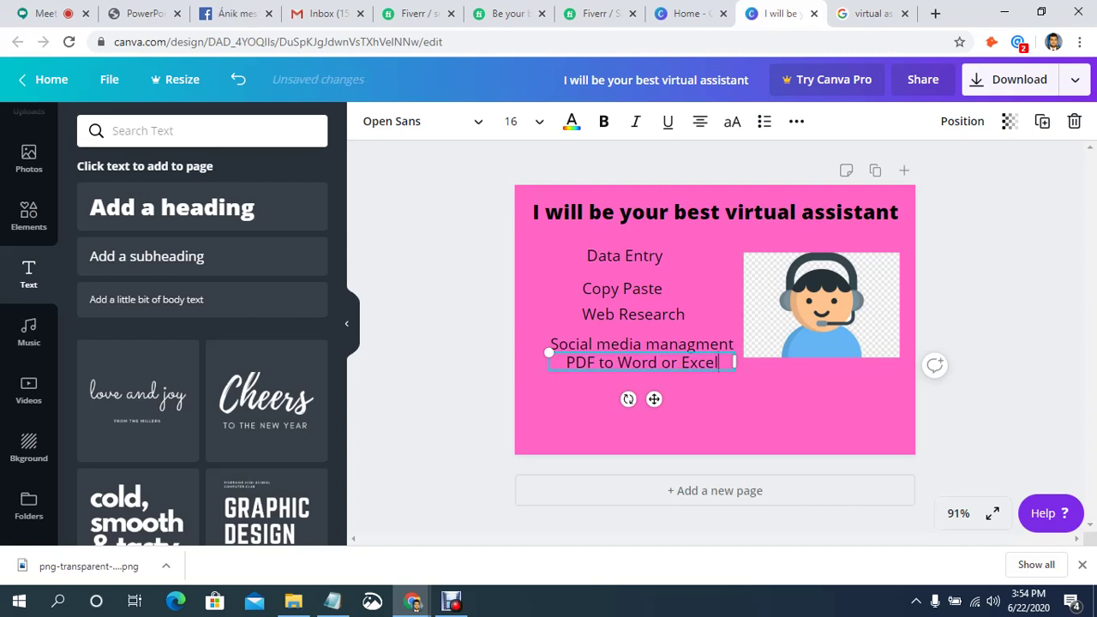
{"action": "key", "text": "Escape"}
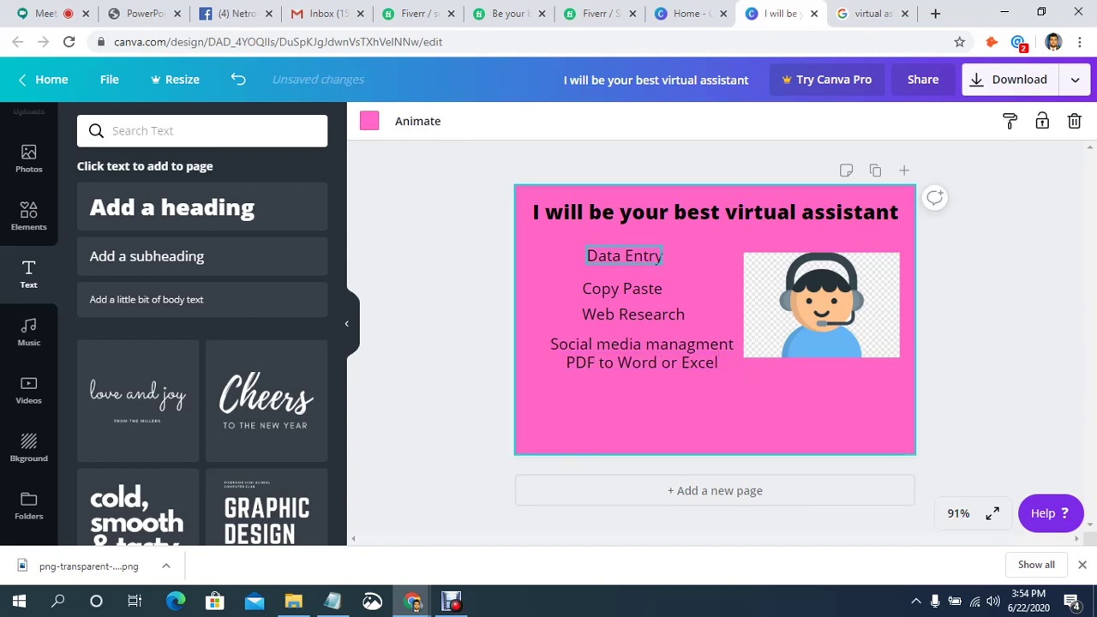
- Space out the list by moving PDF to Word or Excel and Web Research down, Data Entry and Copy Paste left
{"action": "left_click", "coordinate": [624, 255]}
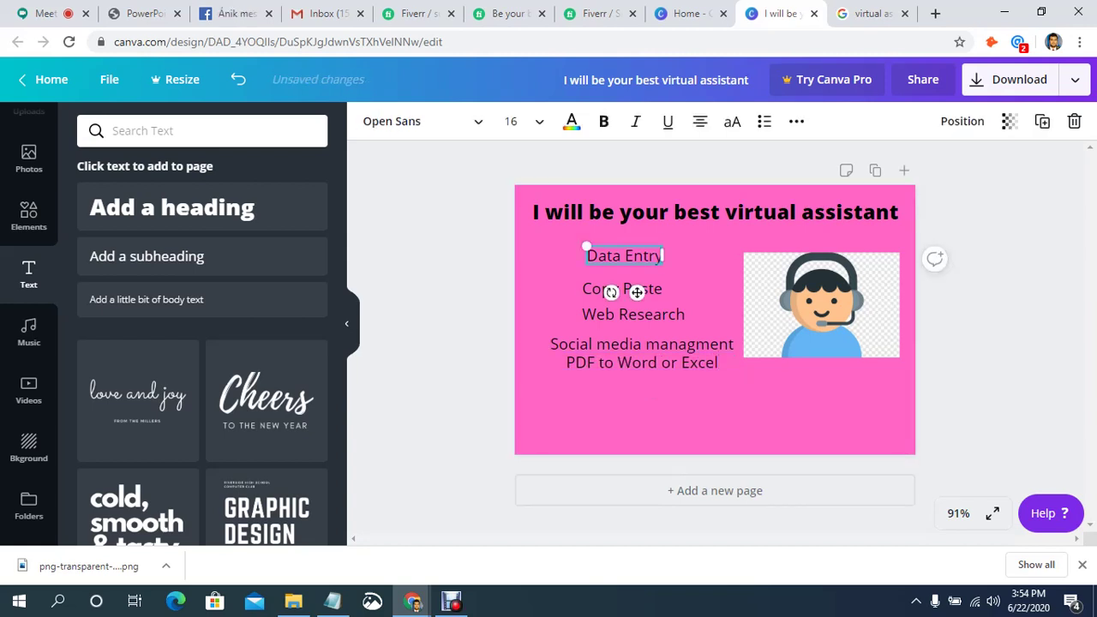
{"action": "left_click_drag", "start_coordinate": [637, 292], "coordinate": [617, 299]}
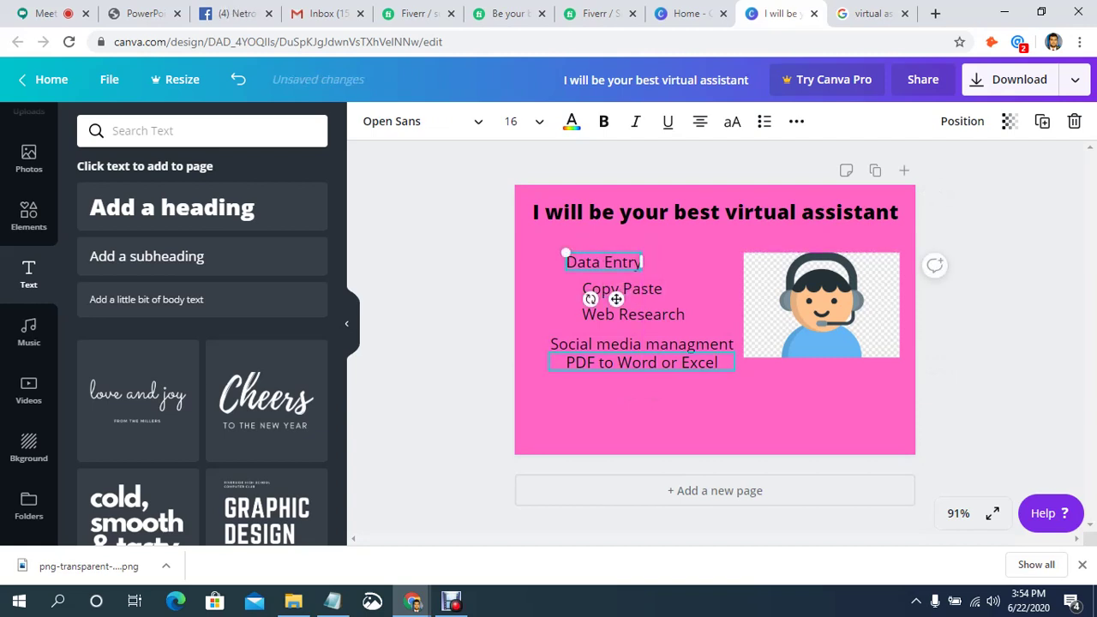
{"action": "left_click", "coordinate": [642, 362]}
{"action": "left_click_drag", "start_coordinate": [642, 363], "coordinate": [635, 403]}
{"action": "left_click", "coordinate": [653, 347]}
{"action": "left_click", "coordinate": [635, 314]}
{"action": "left_click_drag", "start_coordinate": [646, 350], "coordinate": [623, 367]}
{"action": "left_click", "coordinate": [622, 289]}
{"action": "left_click_drag", "start_coordinate": [636, 326], "coordinate": [599, 334]}
- Align Data Entry and Copy Paste left and line up Social media managment and PDF lines
{"action": "left_click", "coordinate": [604, 263]}
{"action": "left_click", "coordinate": [602, 296]}
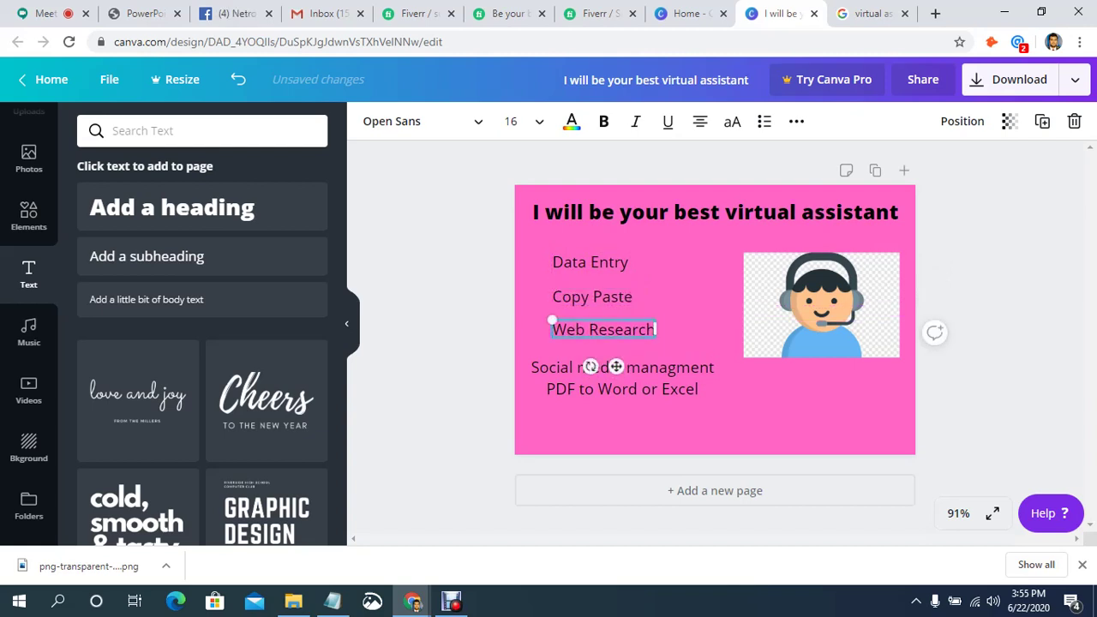
{"action": "left_click_drag", "start_coordinate": [621, 369], "coordinate": [634, 369]}
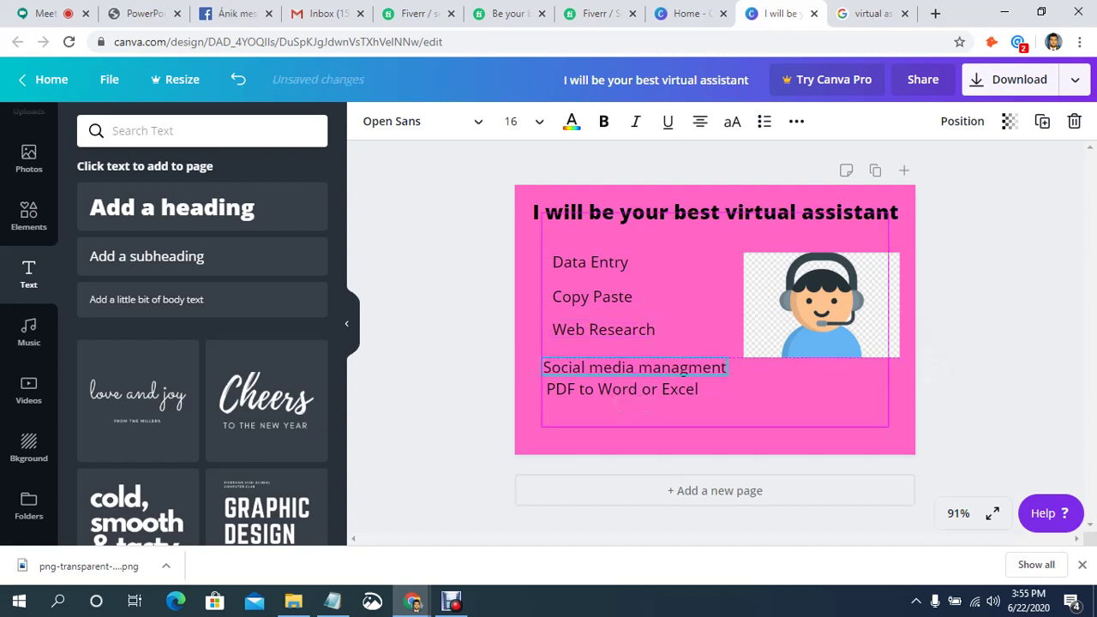
{"action": "key", "text": "shift+Up"}
{"action": "left_click", "coordinate": [622, 395]}
{"action": "left_click_drag", "start_coordinate": [623, 394], "coordinate": [632, 395]}
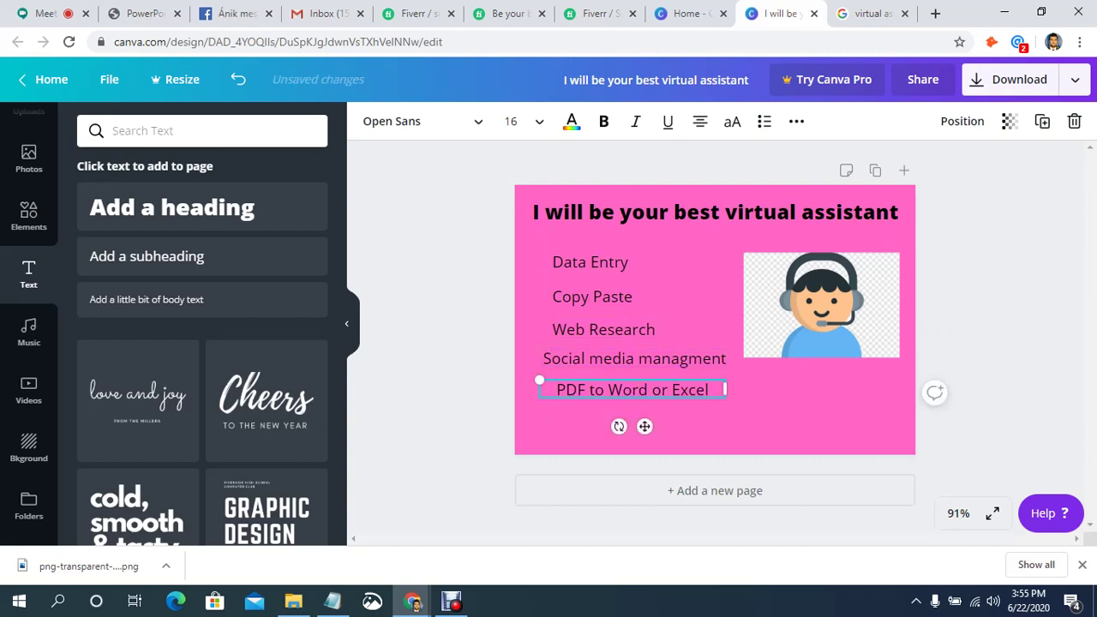
{"action": "key", "text": "Escape"}
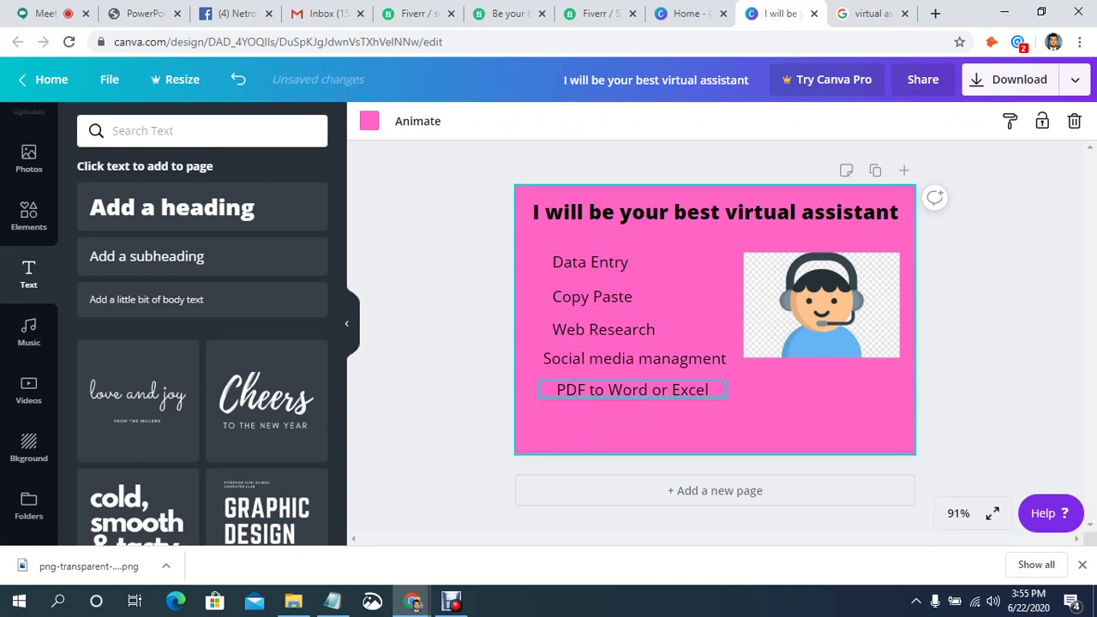
- Fine-tune the positions of Social media managment, Copy Paste and PDF to Word or Excel
{"action": "left_click", "coordinate": [634, 358]}
{"action": "left_click_drag", "start_coordinate": [642, 392], "coordinate": [663, 394]}
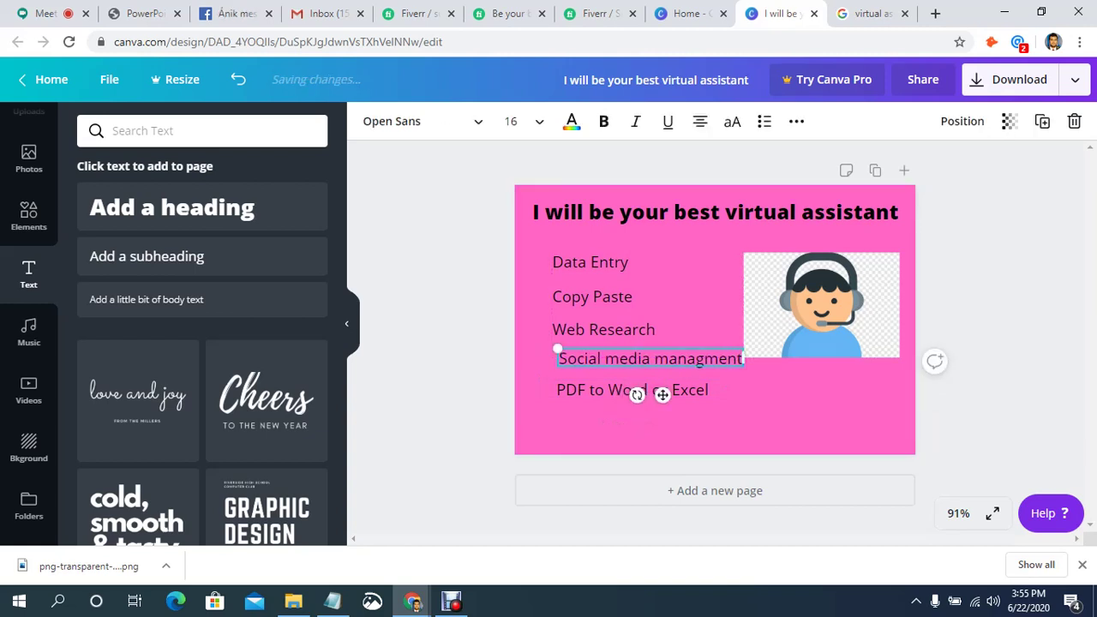
{"action": "left_click_drag", "start_coordinate": [592, 296], "coordinate": [641, 340]}
{"action": "left_click", "coordinate": [600, 262]}
{"action": "left_click_drag", "start_coordinate": [568, 360], "coordinate": [550, 360]}
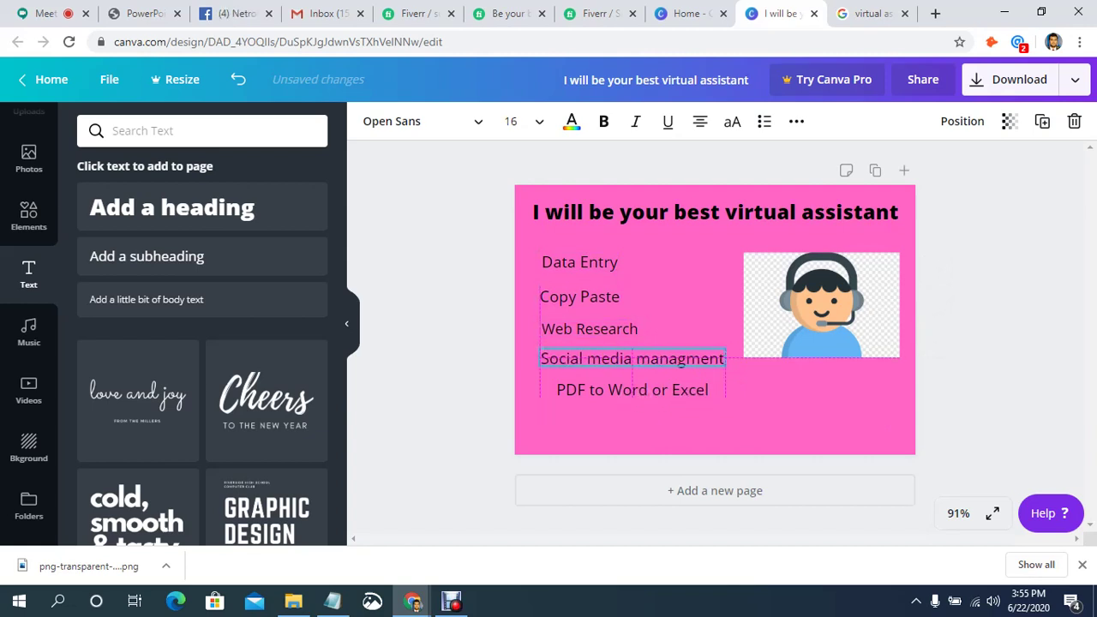
{"action": "mouse_move", "coordinate": [619, 391]}
{"action": "left_mouse_down"}
{"action": "mouse_move", "coordinate": [609, 394]}
{"action": "mouse_move", "coordinate": [618, 391]}
{"action": "left_mouse_up"}
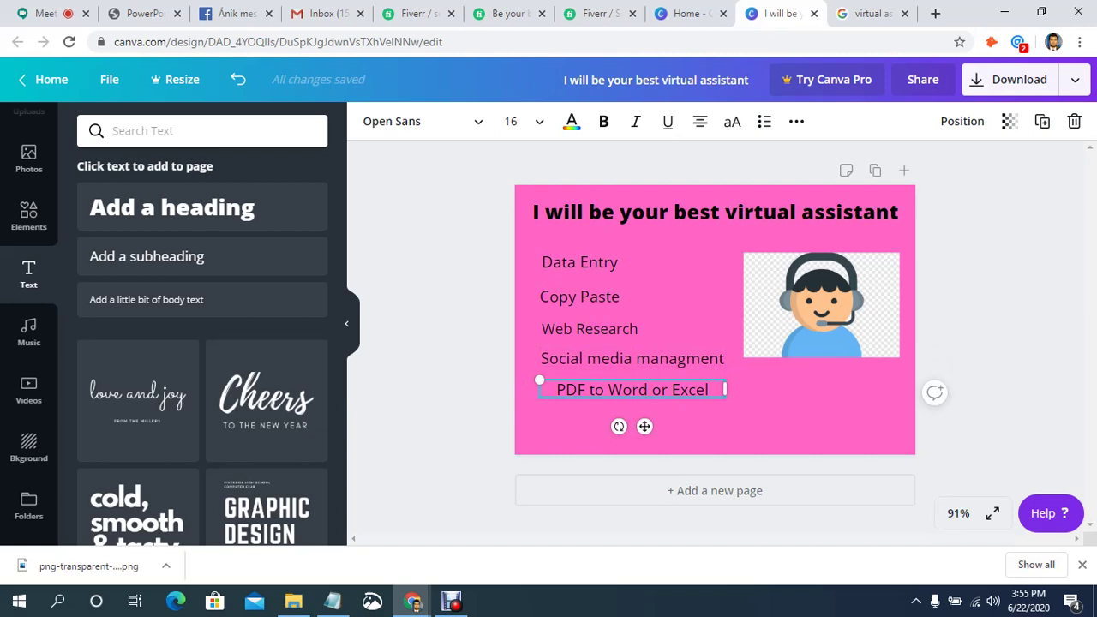
{"action": "key", "text": "Escape"}
- Nudge PDF to Word or Excel and Social media managment until all five left edges match
{"action": "left_click_drag", "start_coordinate": [619, 390], "coordinate": [609, 391]}
{"action": "key", "text": "Up"}
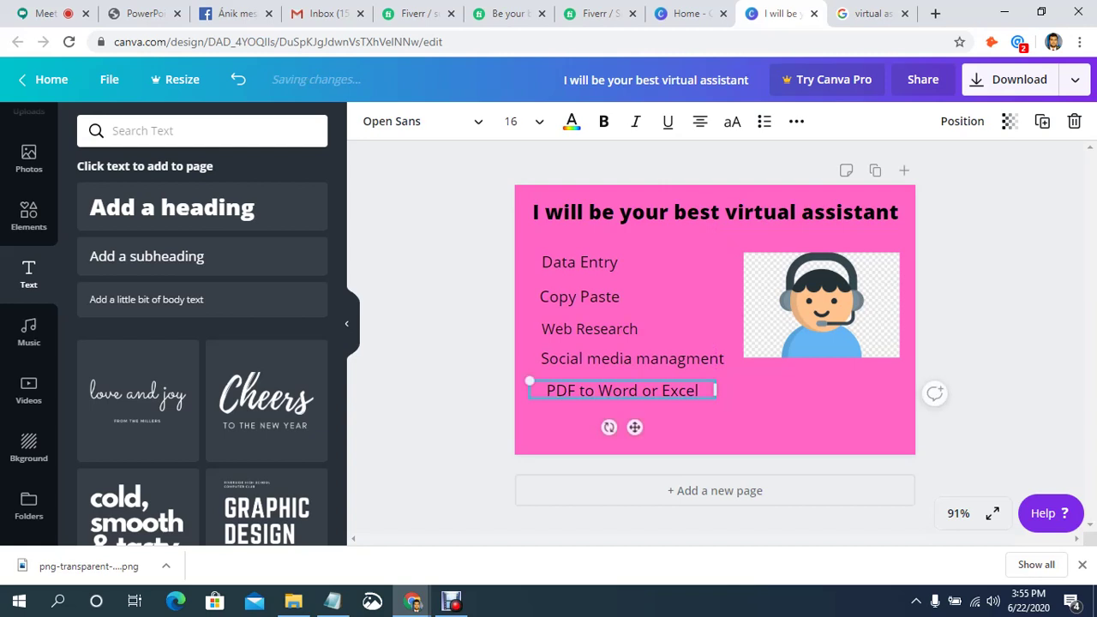
{"action": "key", "text": "Escape"}
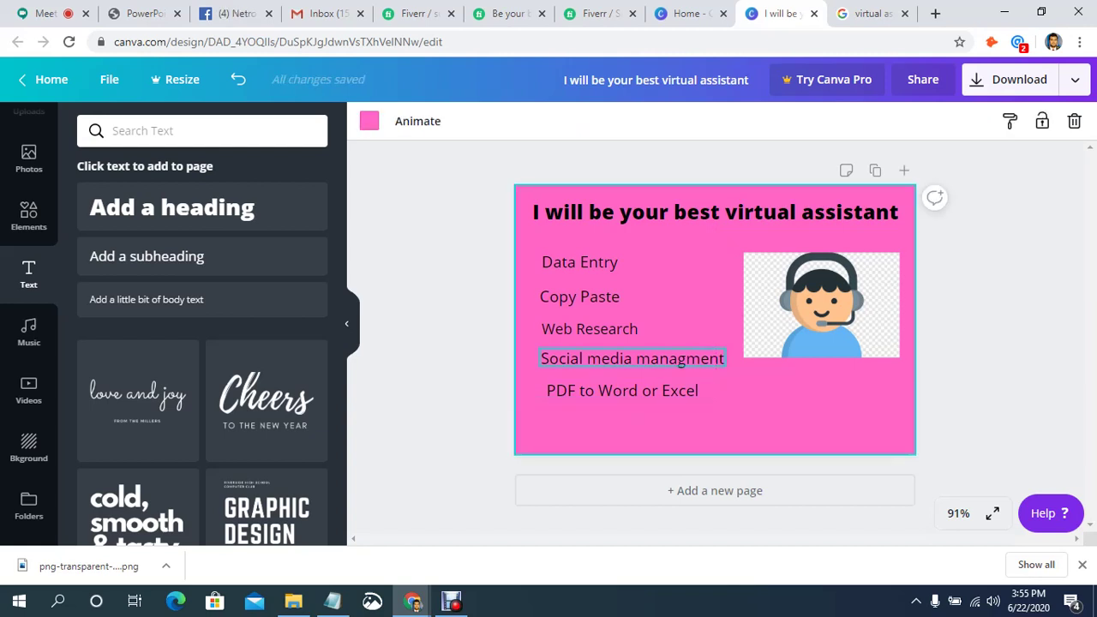
{"action": "left_click_drag", "start_coordinate": [632, 358], "coordinate": [631, 358]}
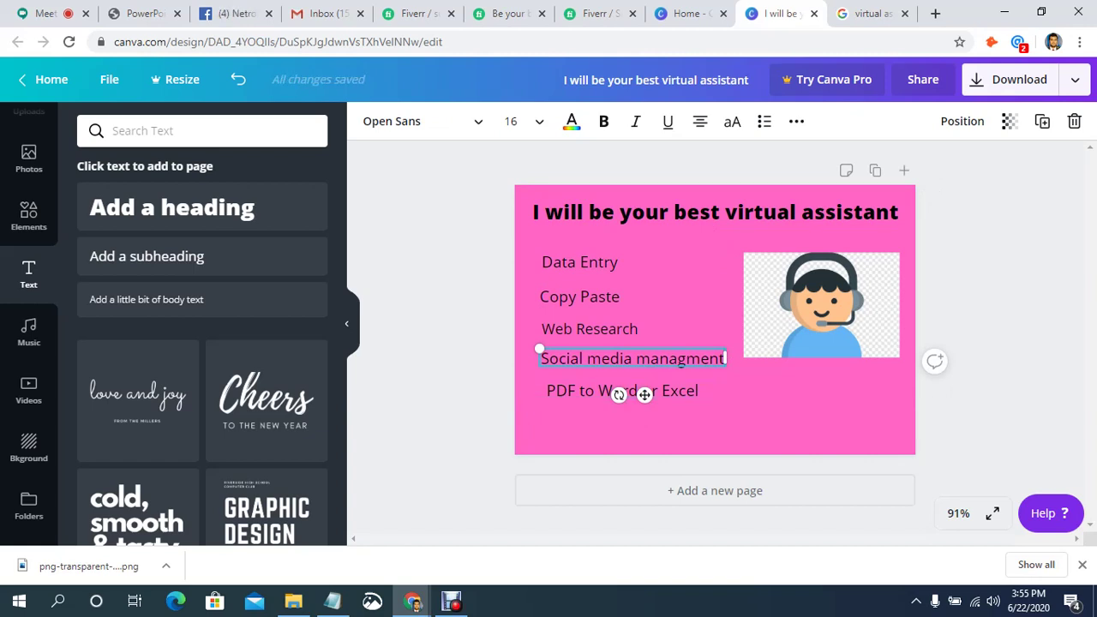
{"action": "left_click_drag", "start_coordinate": [635, 391], "coordinate": [629, 391]}
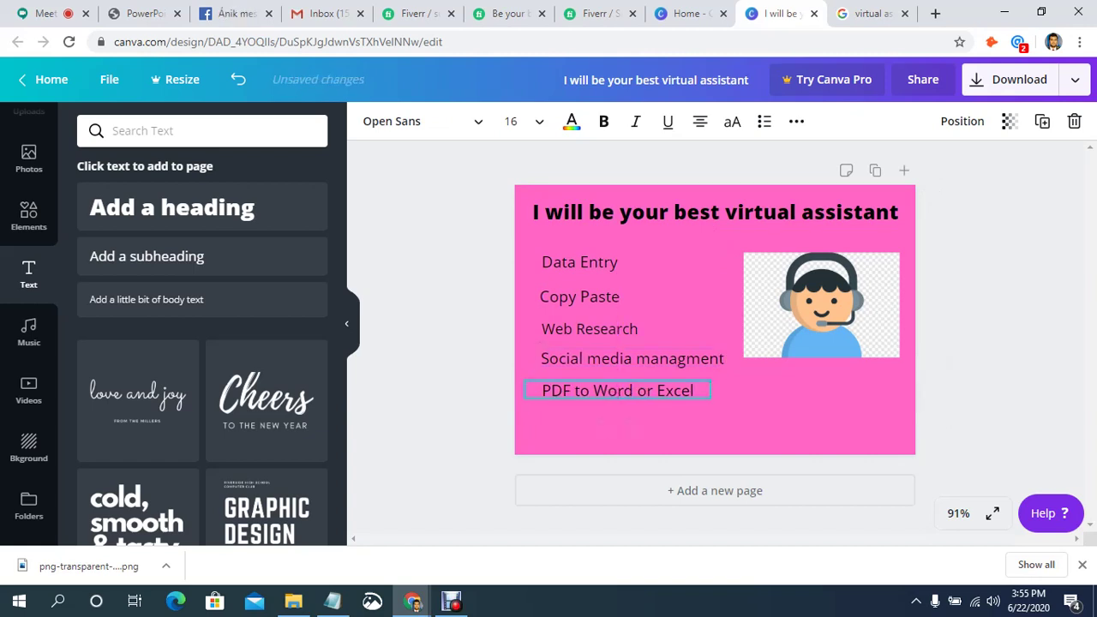
{"action": "left_click", "coordinate": [783, 390]}
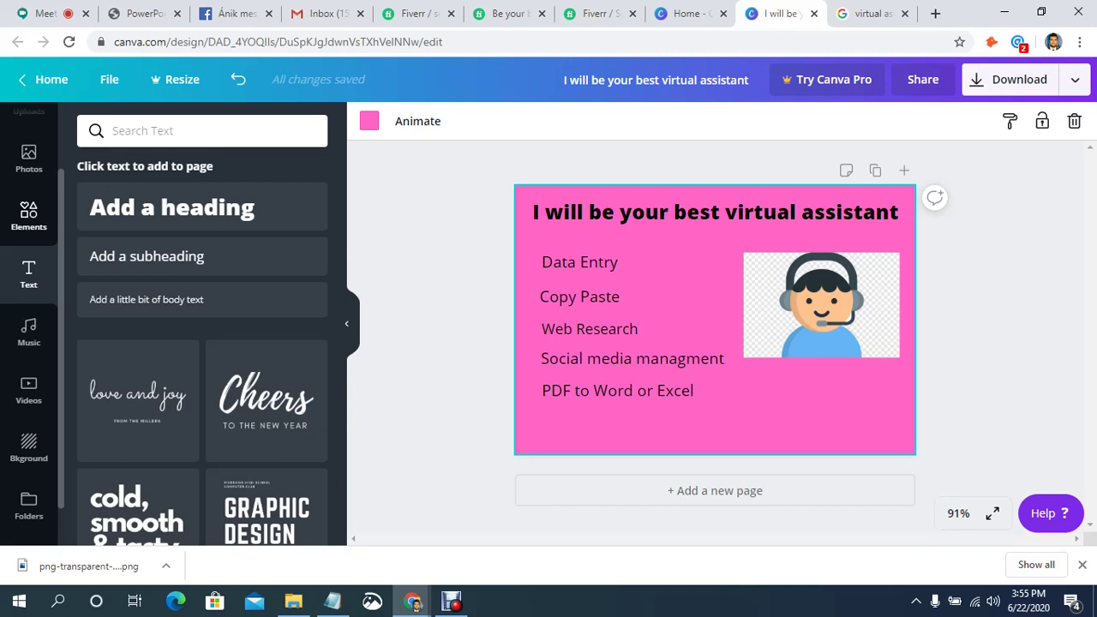
- Browse the full Shapes collection in Elements
{"action": "left_click", "coordinate": [29, 215]}
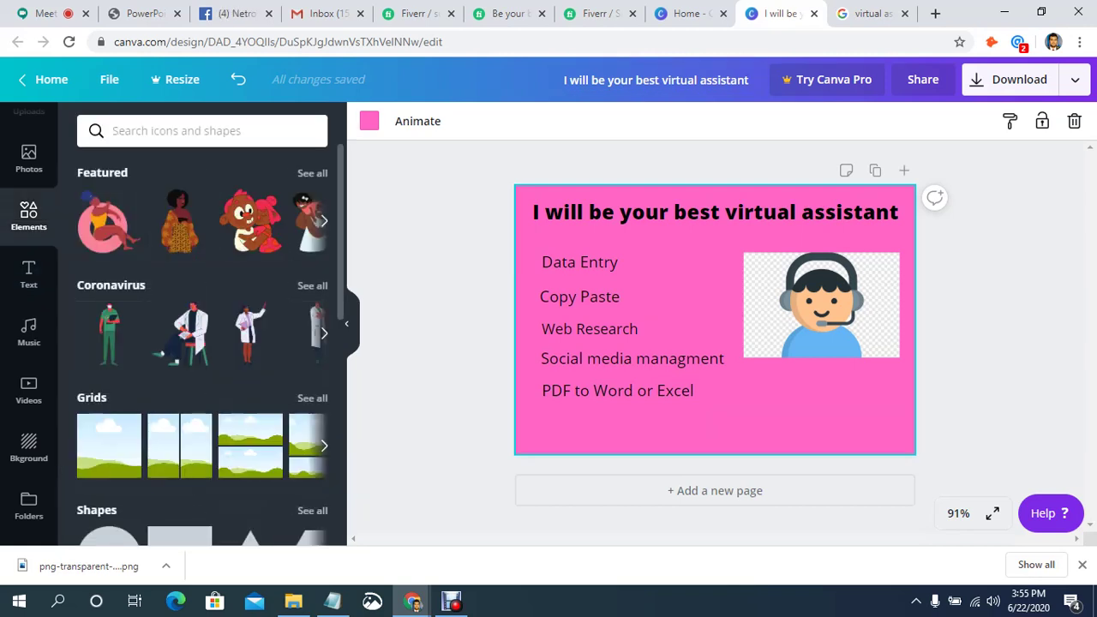
{"action": "scroll", "coordinate": [202, 343], "scroll_direction": "down", "scroll_amount": 3}
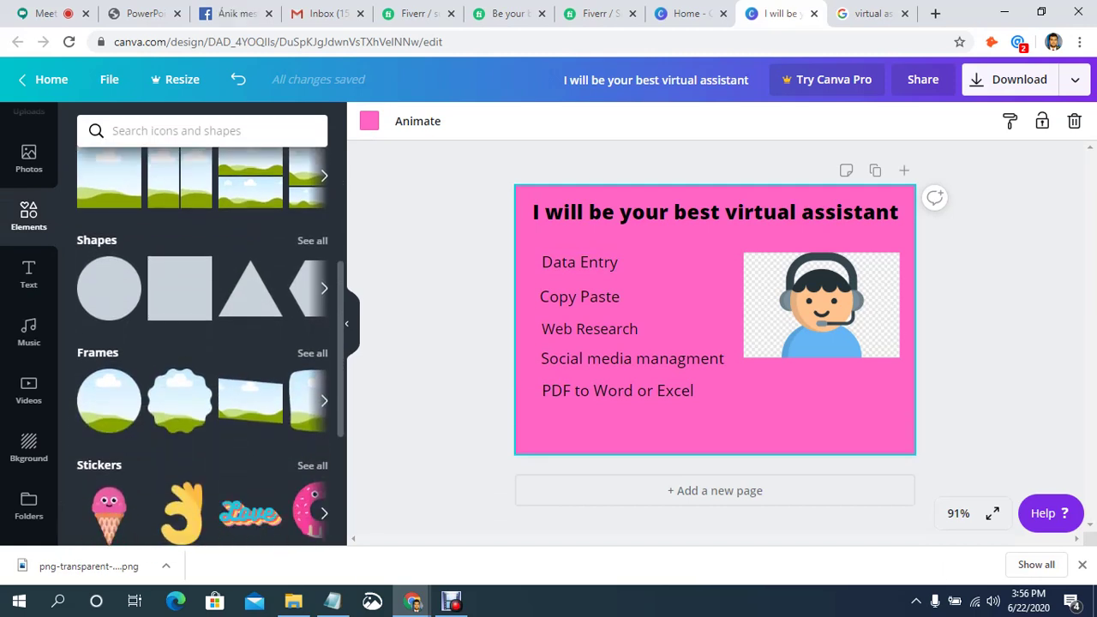
{"action": "left_click", "coordinate": [312, 240]}
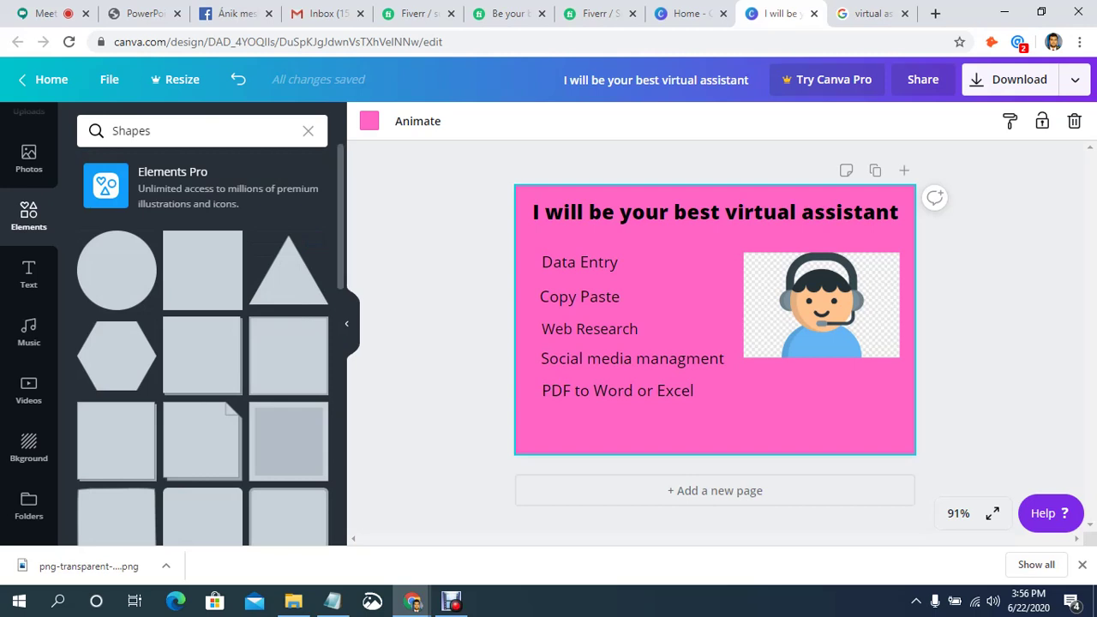
{"action": "scroll", "coordinate": [201, 343], "scroll_direction": "down", "scroll_amount": 3}
{"action": "scroll", "coordinate": [201, 342], "scroll_direction": "down", "scroll_amount": 10}
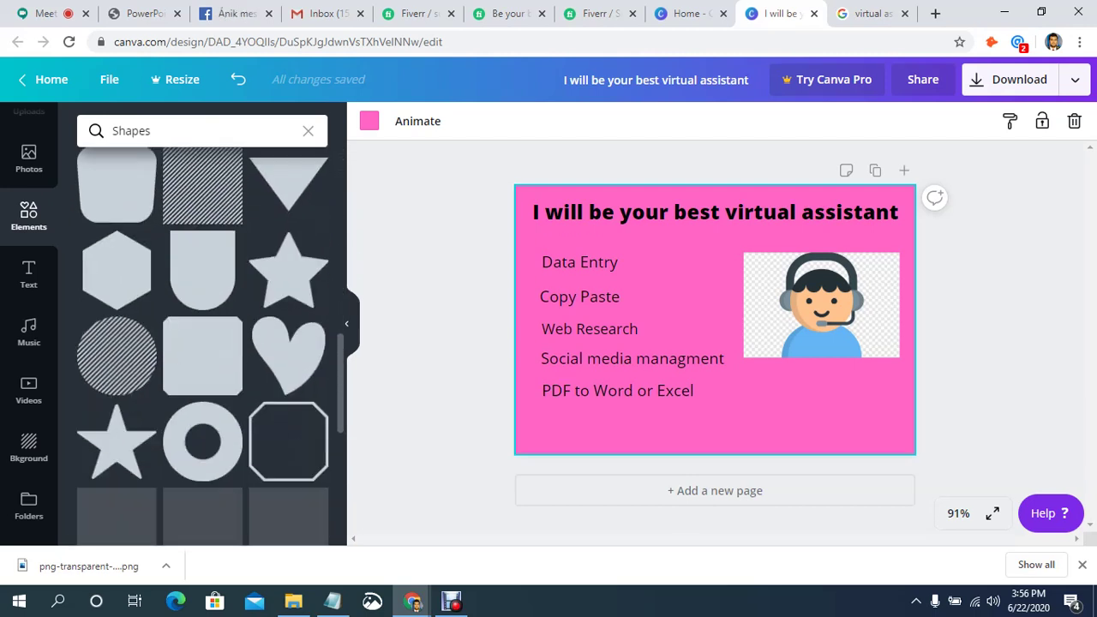
{"action": "scroll", "coordinate": [201, 343], "scroll_direction": "down", "scroll_amount": 10}
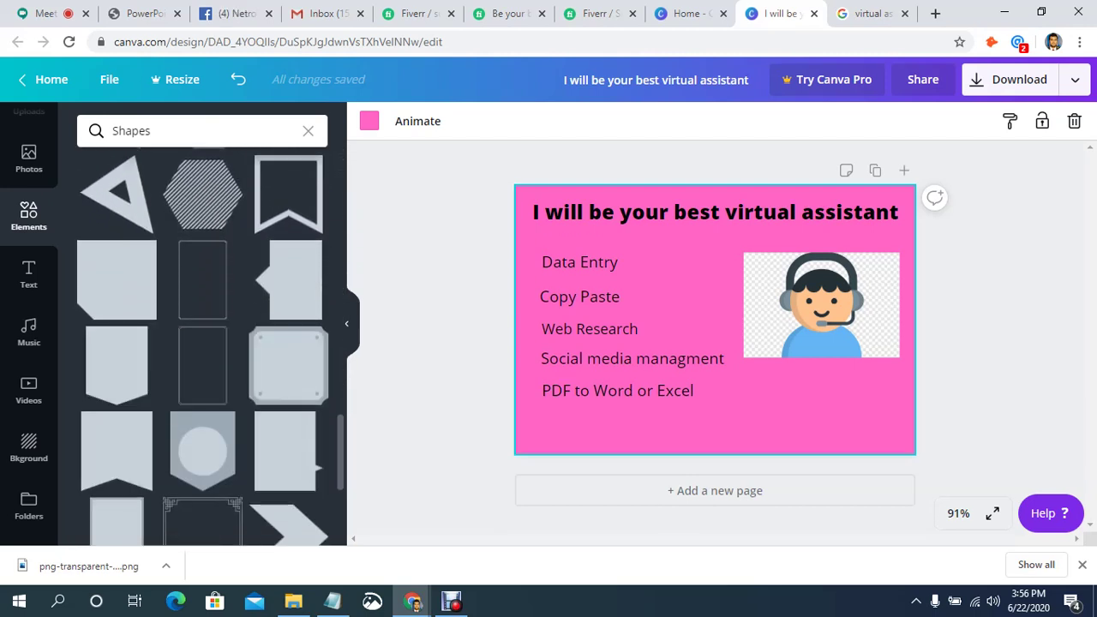
{"action": "scroll", "coordinate": [202, 343], "scroll_direction": "up", "scroll_amount": 8}
{"action": "scroll", "coordinate": [202, 343], "scroll_direction": "down", "scroll_amount": 4}
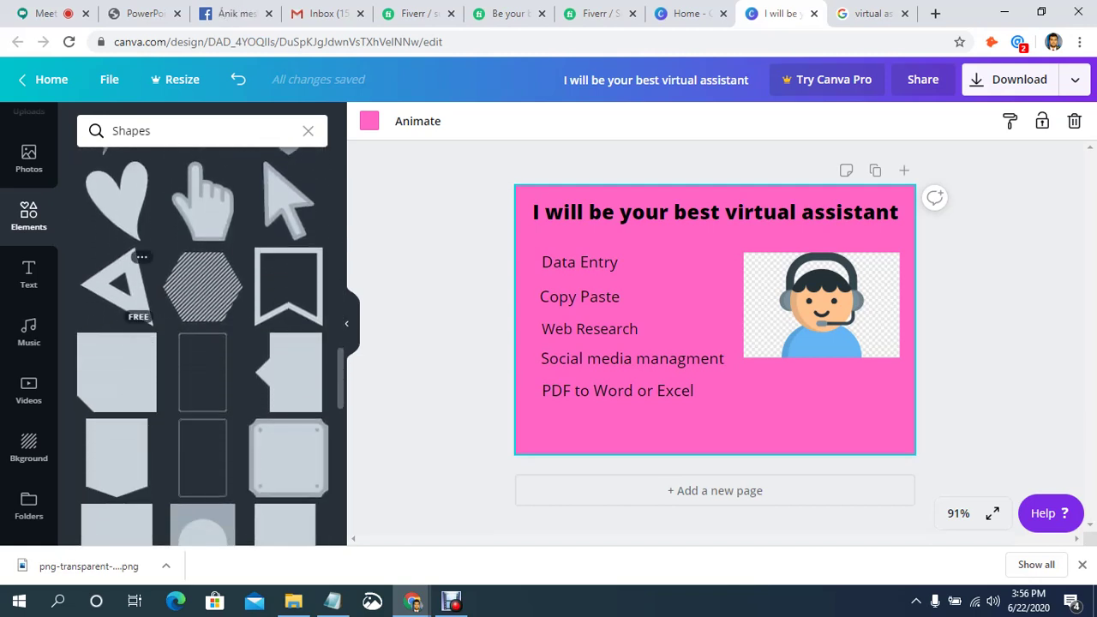
- Add a blue chevron above Data Entry, shrink it to about 17 × 14, then go to Meet
{"action": "left_click_drag", "start_coordinate": [116, 283], "coordinate": [98, 263]}
{"action": "scroll", "coordinate": [201, 343], "scroll_direction": "down", "scroll_amount": 4}
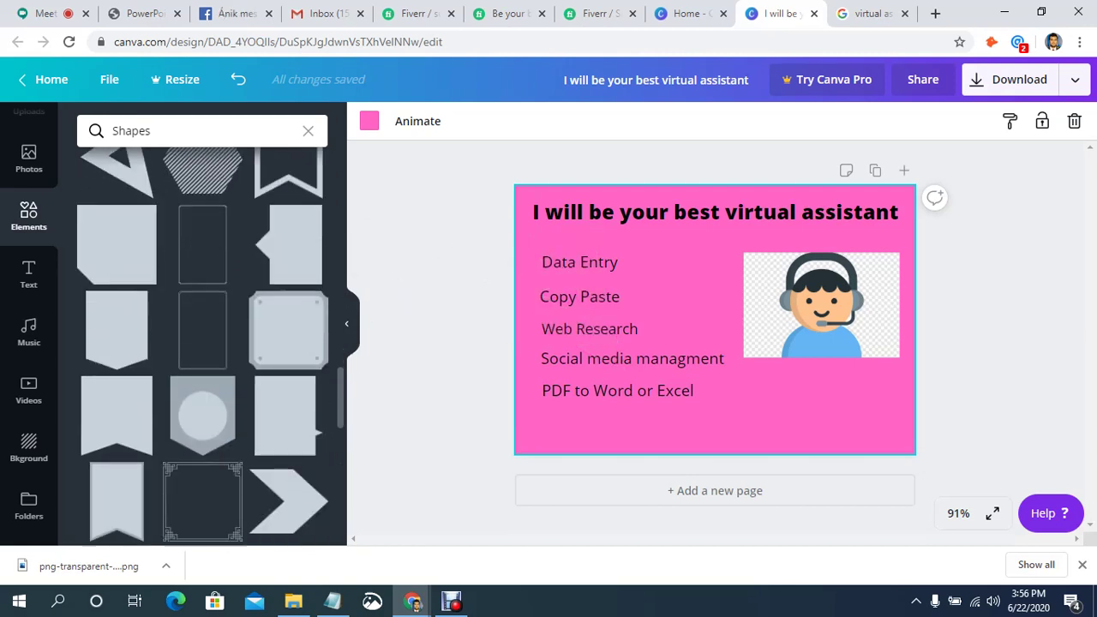
{"action": "left_click_drag", "start_coordinate": [288, 300], "coordinate": [584, 309]}
{"action": "left_click_drag", "start_coordinate": [491, 384], "coordinate": [739, 304]}
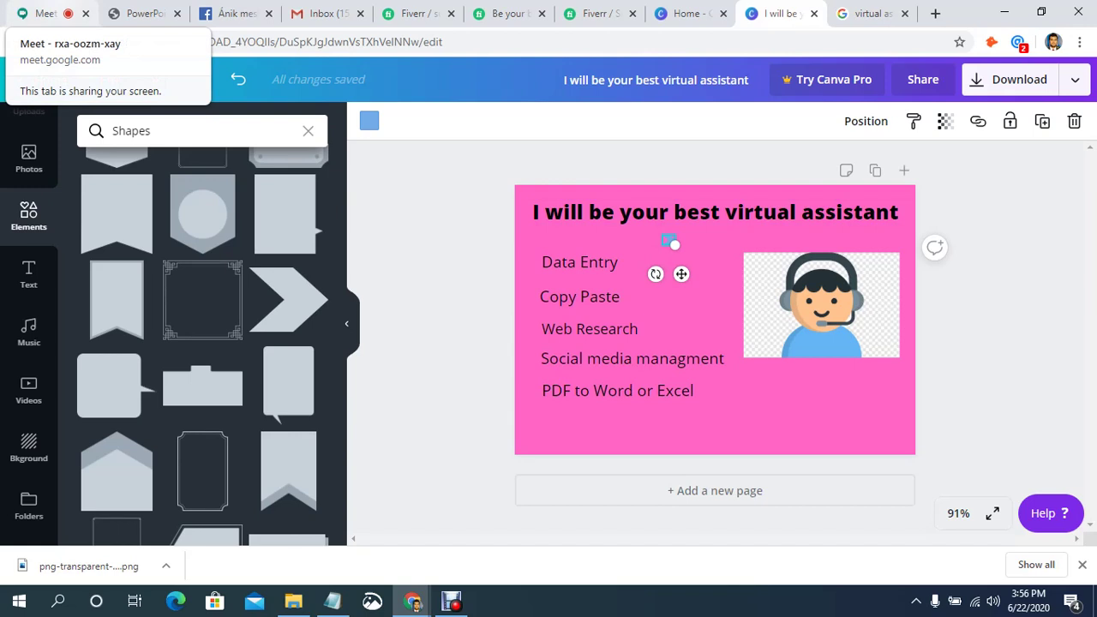
{"action": "left_click", "coordinate": [45, 13]}
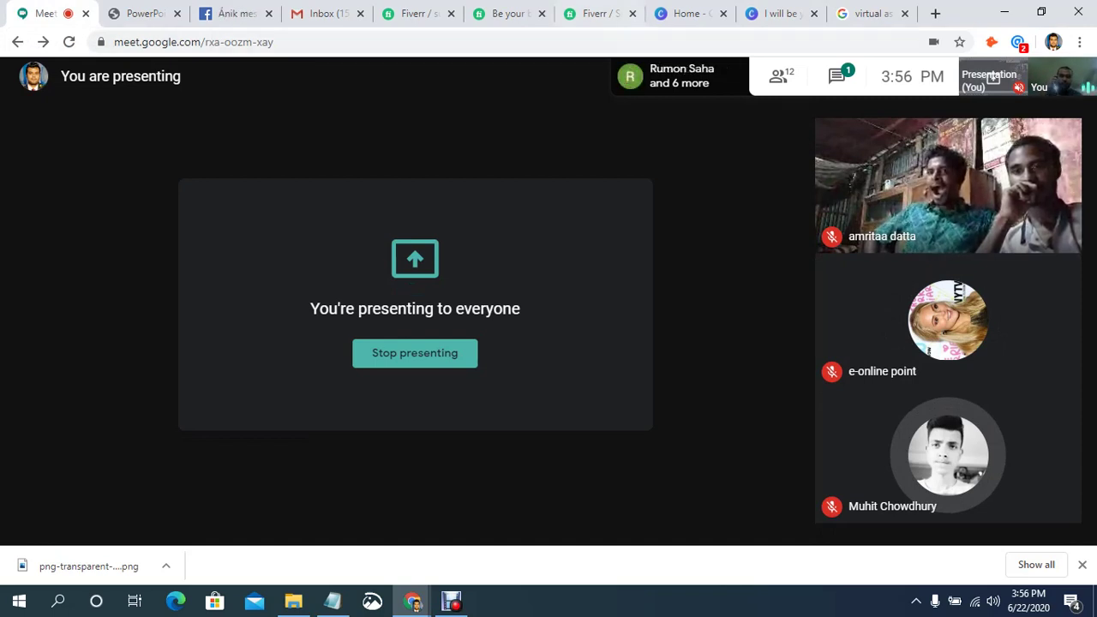
- Check the Google Meet participant list, then return to the Canva design
{"action": "left_click", "coordinate": [780, 76]}
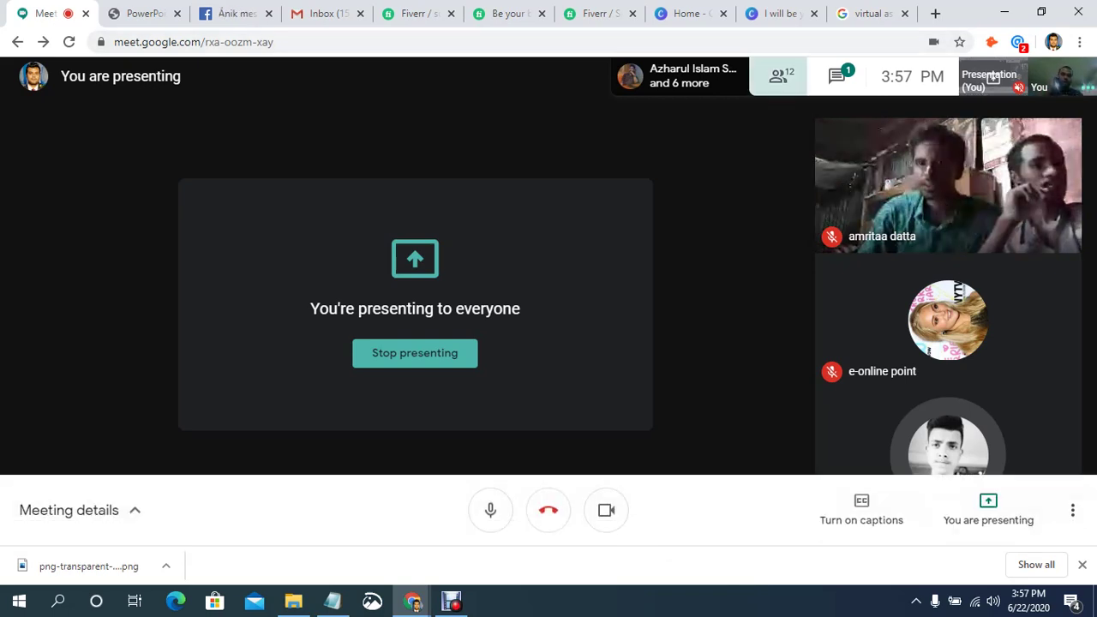
{"action": "left_click", "coordinate": [779, 76]}
{"action": "left_click", "coordinate": [778, 75]}
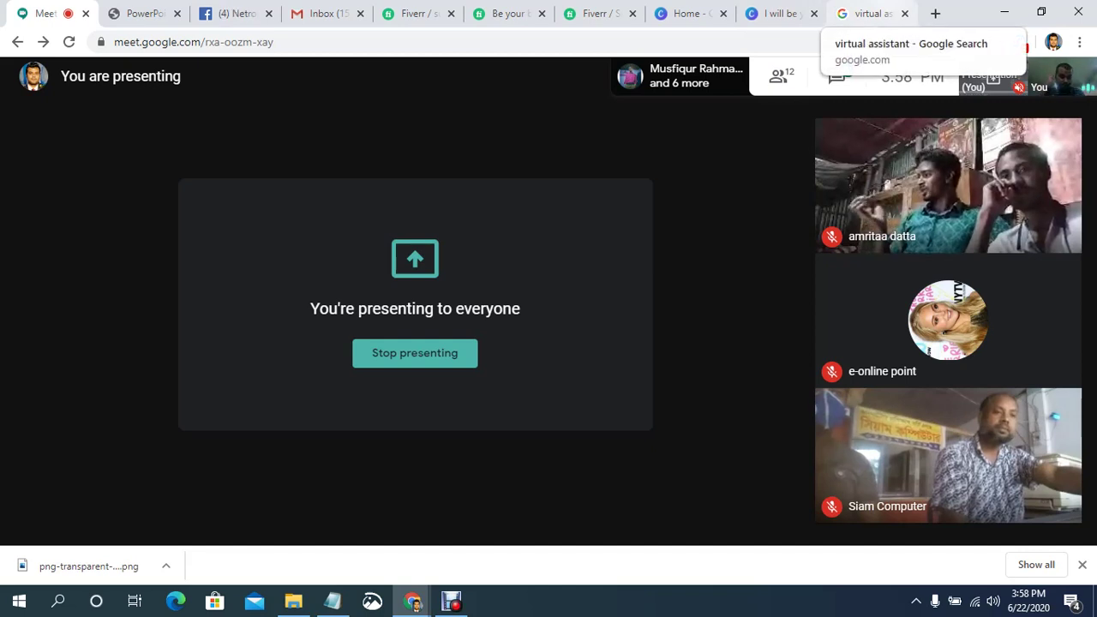
{"action": "left_click", "coordinate": [776, 13]}
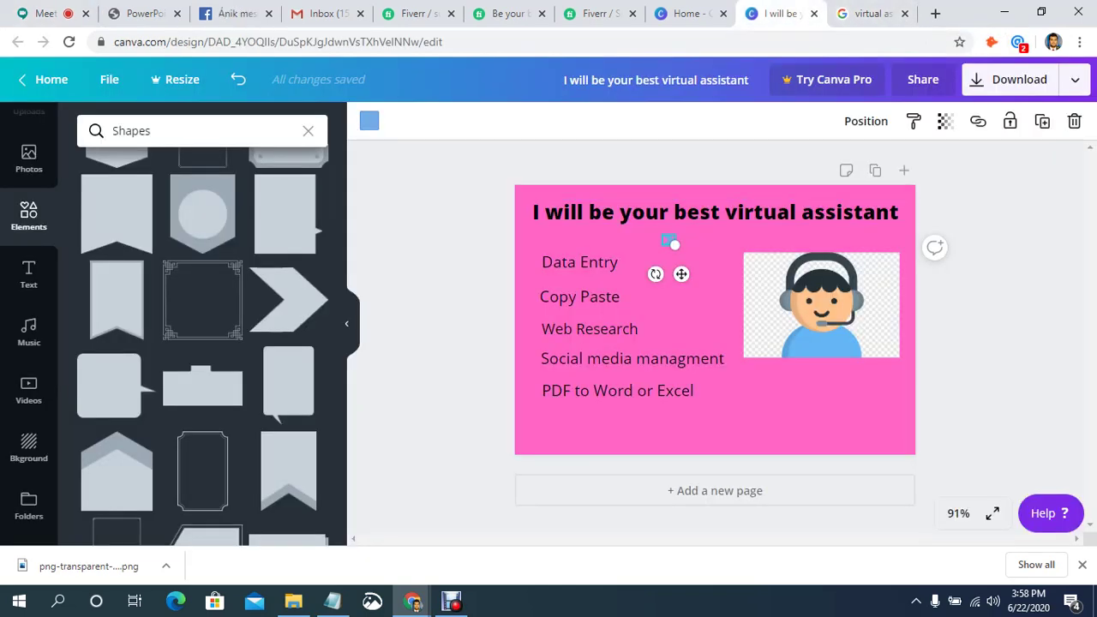
- Enlarge the blue chevron beside Data Entry and shift and scale the Data Entry box
{"action": "left_click_drag", "start_coordinate": [674, 244], "coordinate": [527, 262]}
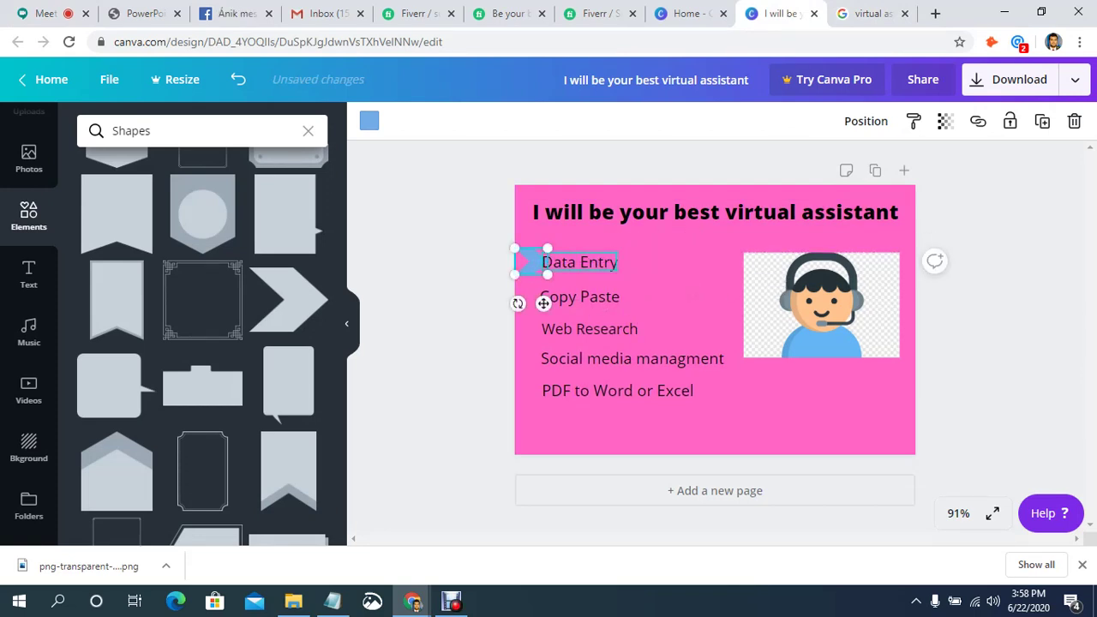
{"action": "double_click", "coordinate": [580, 262]}
{"action": "left_click_drag", "start_coordinate": [592, 298], "coordinate": [612, 298]}
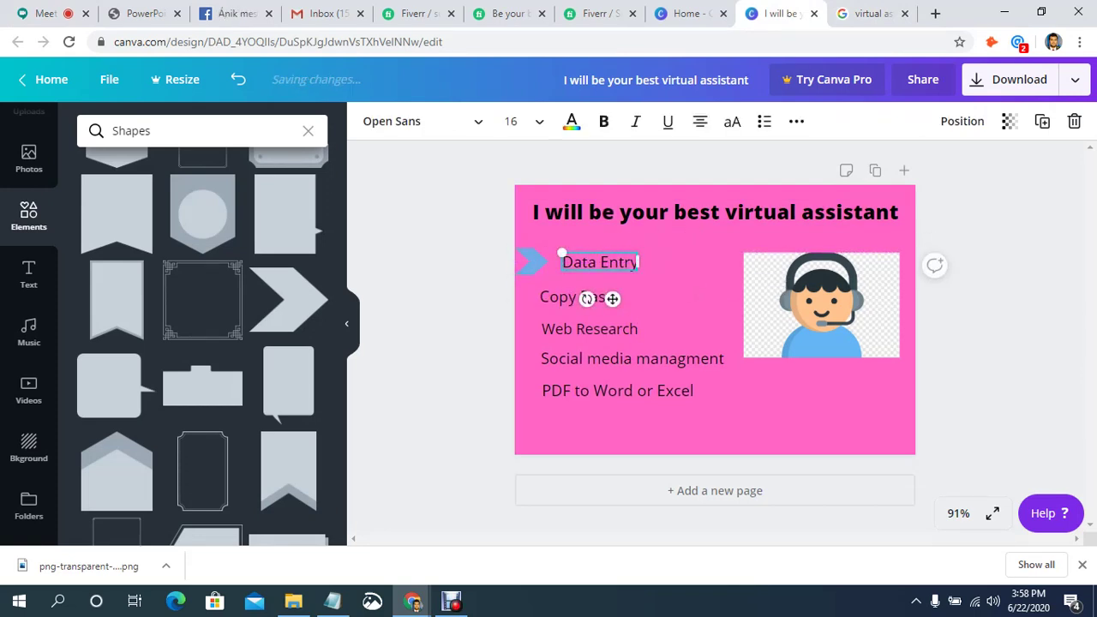
{"action": "mouse_move", "coordinate": [560, 262]}
{"action": "left_mouse_down"}
{"action": "mouse_move", "coordinate": [571, 263]}
{"action": "mouse_move", "coordinate": [548, 263]}
{"action": "left_mouse_up"}
{"action": "left_click_drag", "start_coordinate": [606, 298], "coordinate": [614, 298]}
{"action": "left_click_drag", "start_coordinate": [556, 254], "coordinate": [561, 255]}
- Delete the blue arrow and move Data Entry back left above Copy Paste
{"action": "left_click", "coordinate": [531, 262]}
{"action": "mouse_move", "coordinate": [544, 303]}
{"action": "left_mouse_down"}
{"action": "mouse_move", "coordinate": [580, 296]}
{"action": "mouse_move", "coordinate": [544, 294]}
{"action": "mouse_move", "coordinate": [556, 308]}
{"action": "mouse_move", "coordinate": [552, 299]}
{"action": "left_mouse_up"}
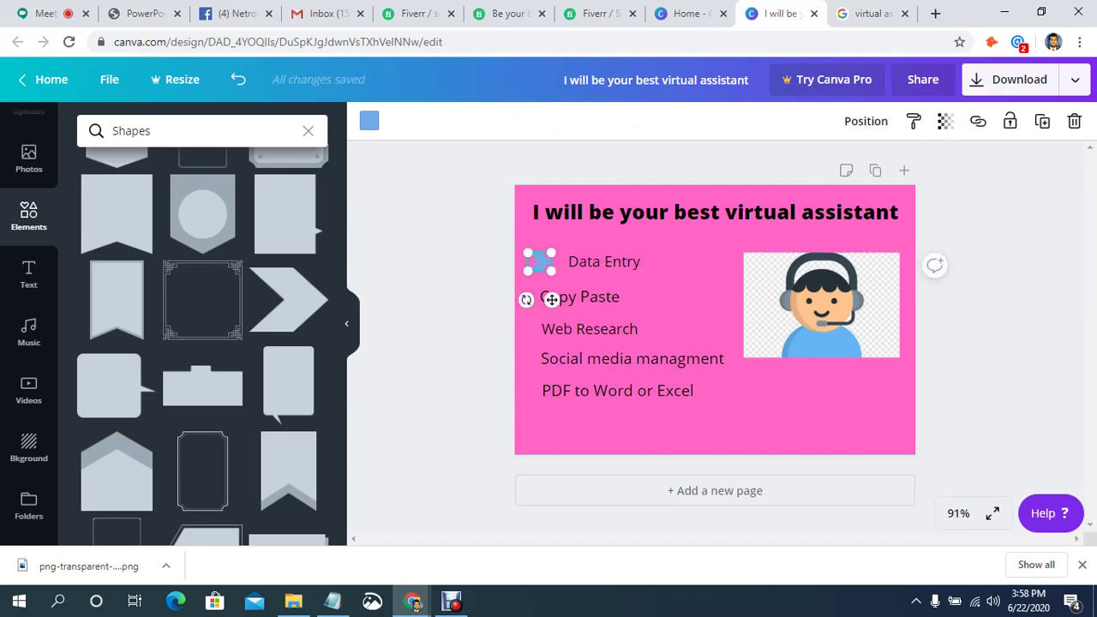
{"action": "key", "text": "Escape"}
{"action": "left_click", "coordinate": [539, 261]}
{"action": "left_click", "coordinate": [1074, 121]}
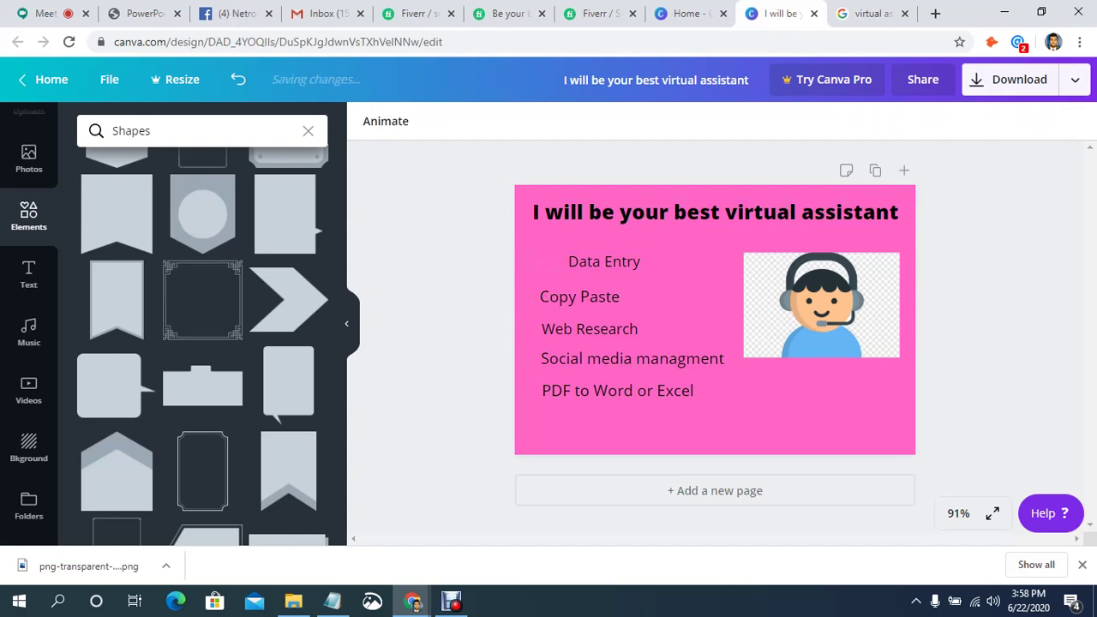
{"action": "left_click_drag", "start_coordinate": [605, 262], "coordinate": [580, 268]}
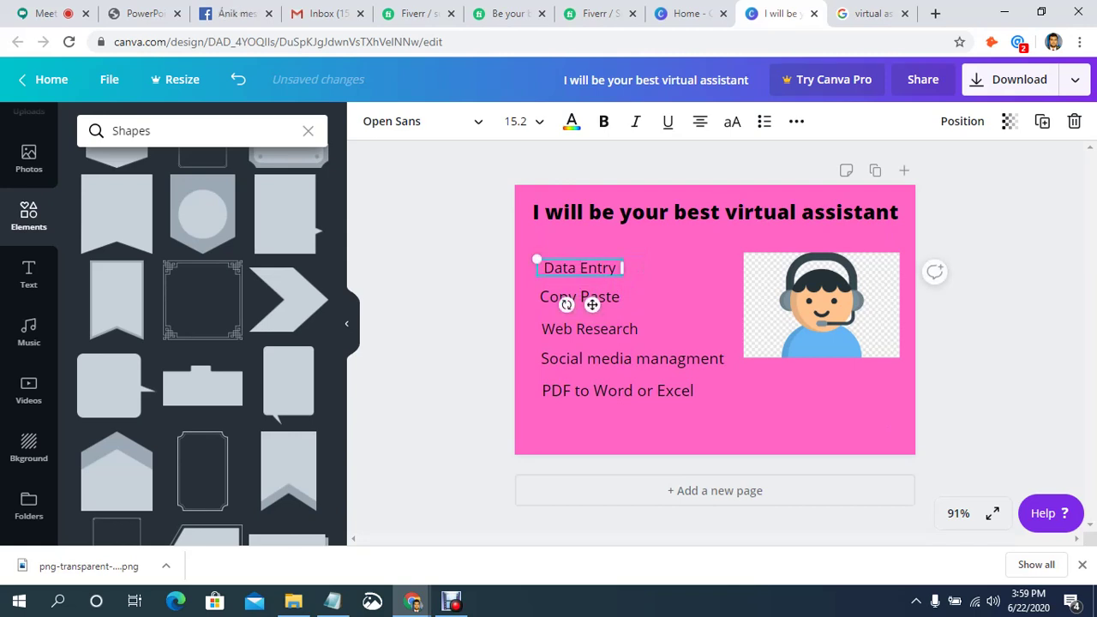
- Nudge Data Entry into line with the other services, then view a competing Fiverr gig
{"action": "scroll", "coordinate": [203, 343], "scroll_direction": "down", "scroll_amount": 10}
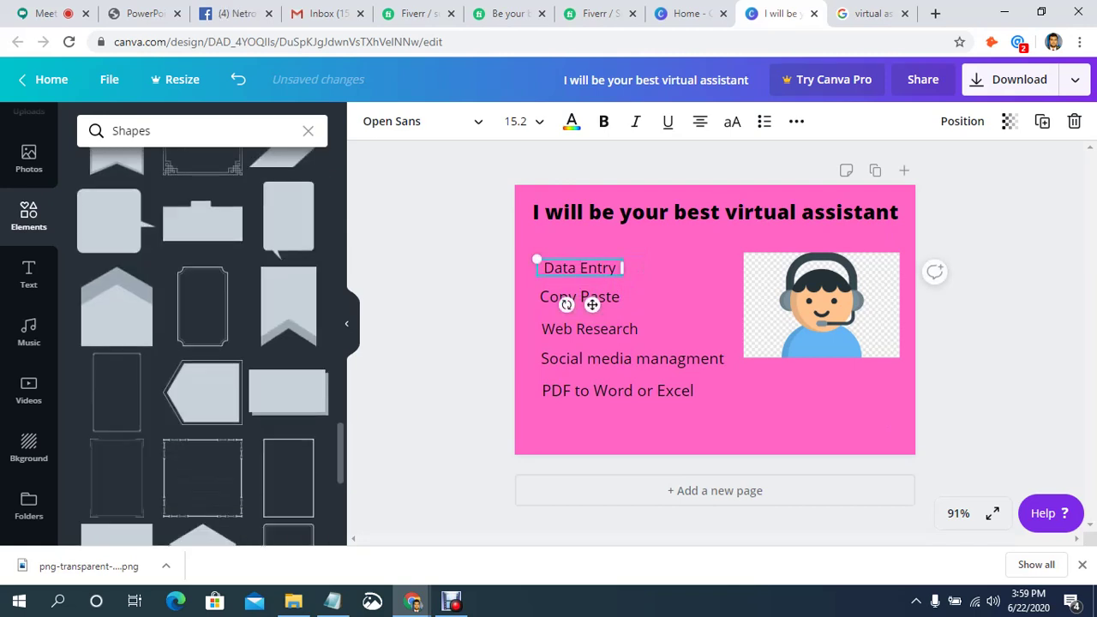
{"action": "scroll", "coordinate": [202, 343], "scroll_direction": "down", "scroll_amount": 10}
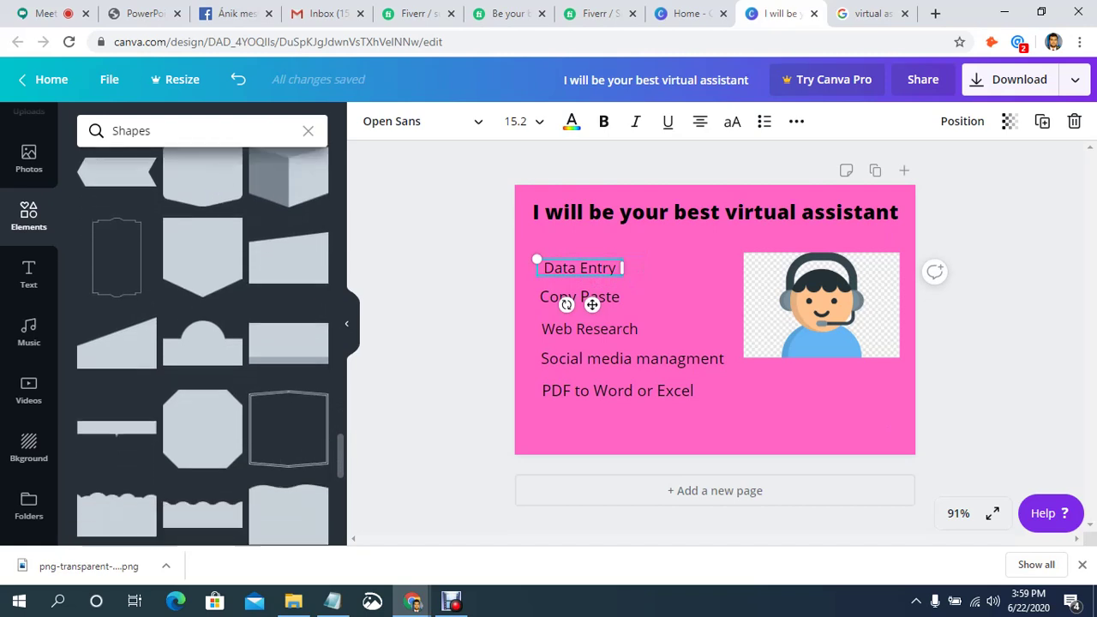
{"action": "scroll", "coordinate": [203, 343], "scroll_direction": "up", "scroll_amount": 10}
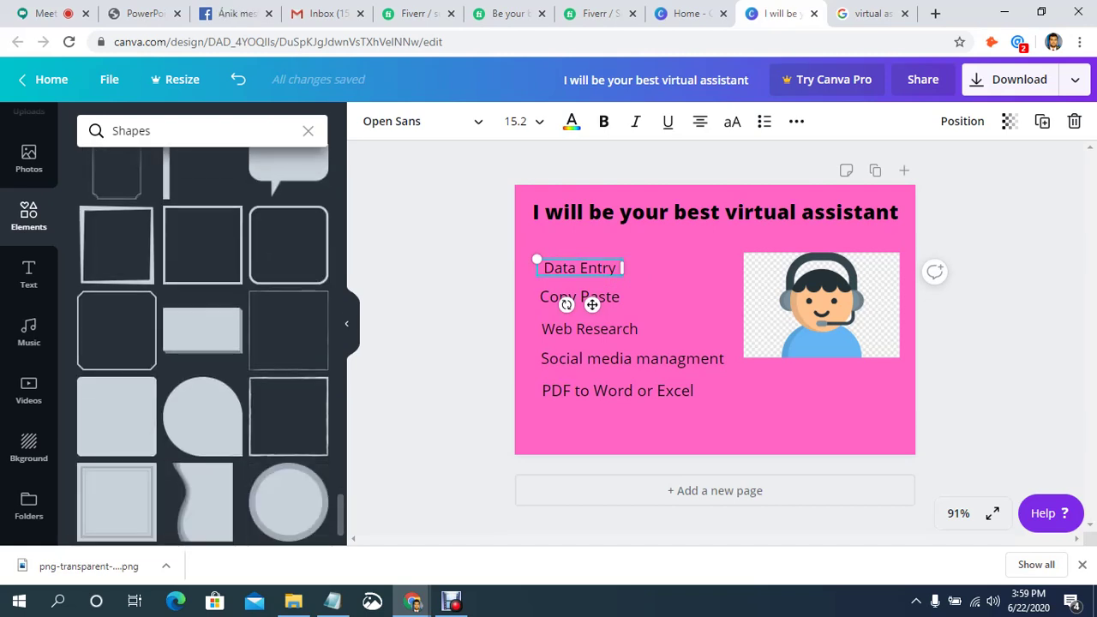
{"action": "scroll", "coordinate": [202, 343], "scroll_direction": "down", "scroll_amount": 6}
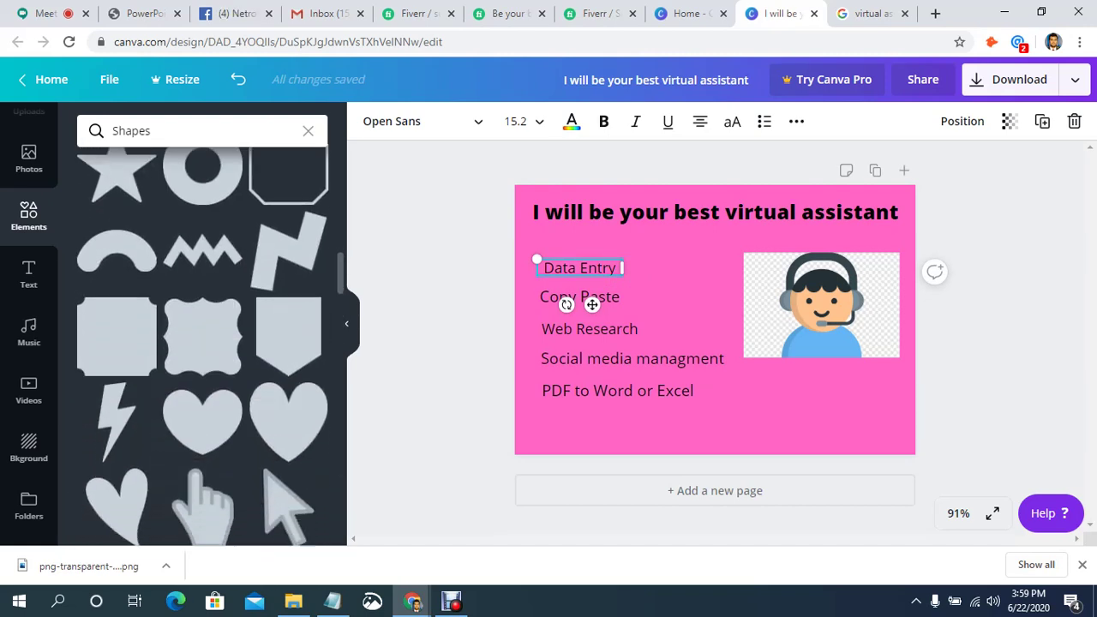
{"action": "scroll", "coordinate": [202, 343], "scroll_direction": "up", "scroll_amount": 10}
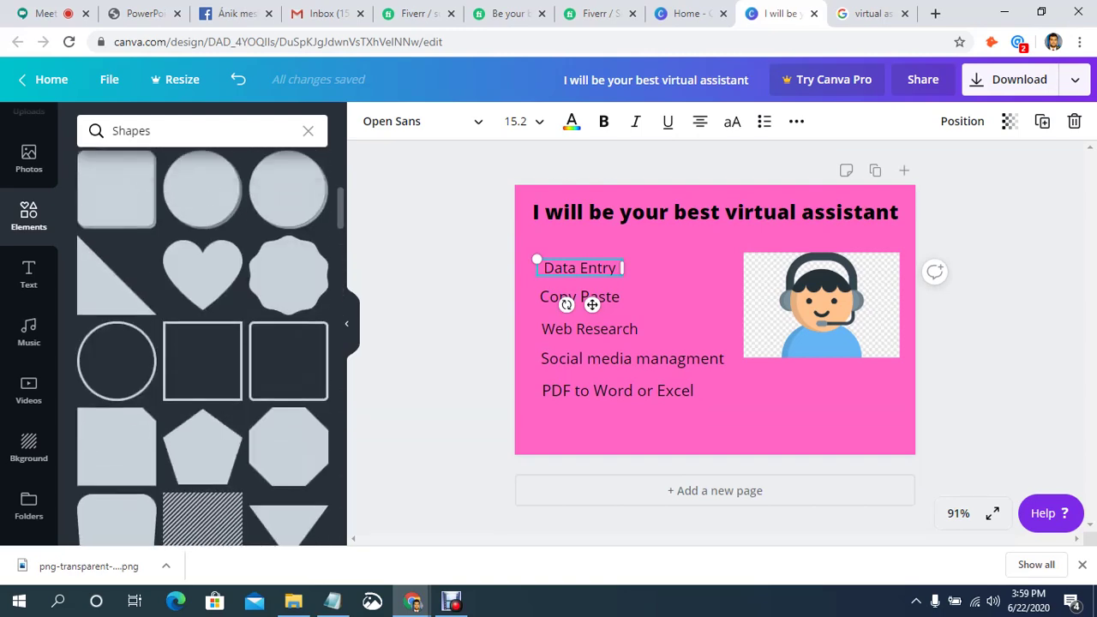
{"action": "scroll", "coordinate": [202, 343], "scroll_direction": "down", "scroll_amount": 3}
{"action": "scroll", "coordinate": [202, 343], "scroll_direction": "up", "scroll_amount": 3}
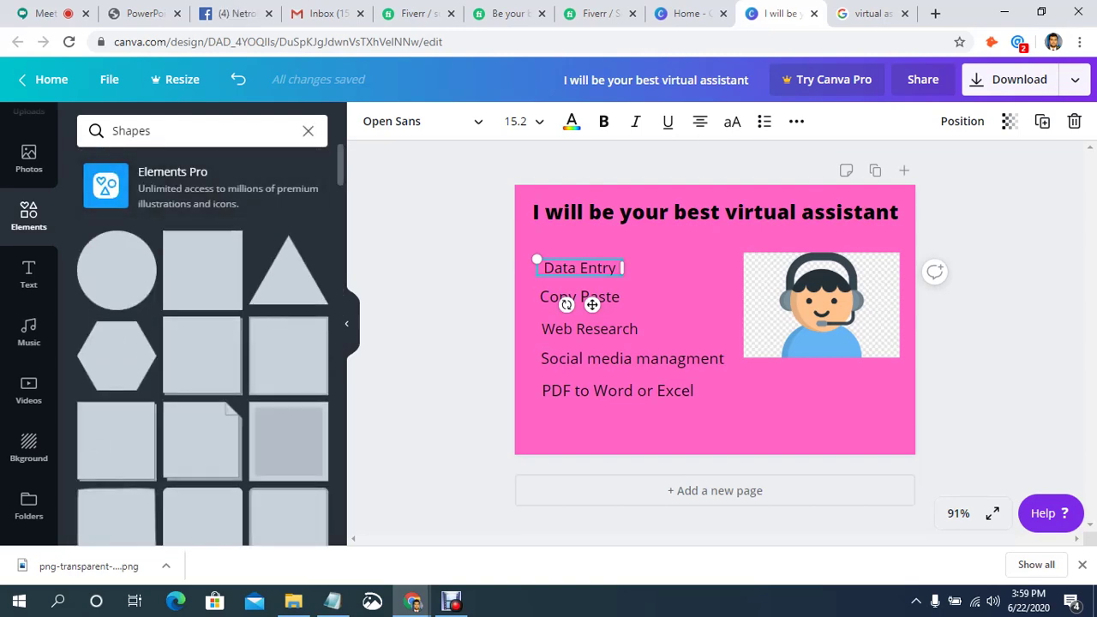
{"action": "left_click", "coordinate": [803, 411]}
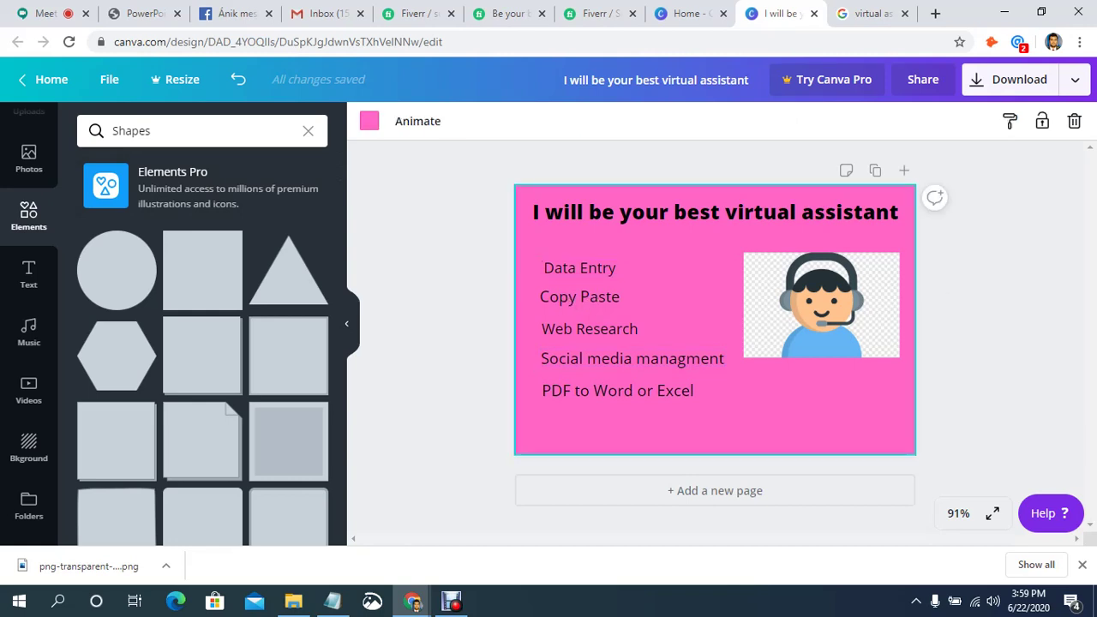
{"action": "left_click_drag", "start_coordinate": [571, 300], "coordinate": [568, 297]}
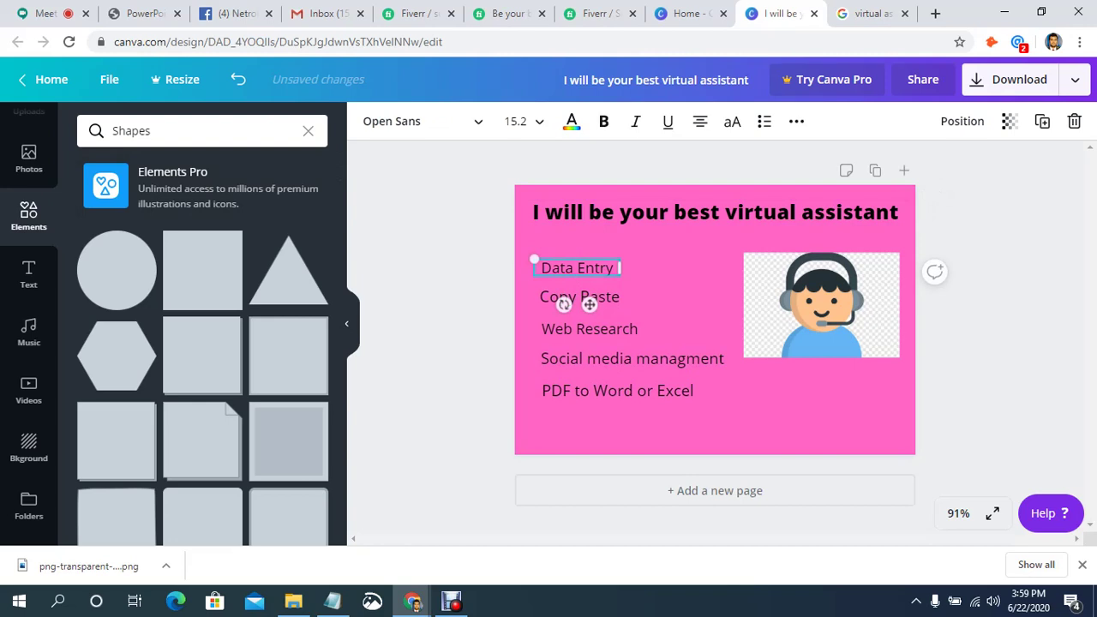
{"action": "left_click_drag", "start_coordinate": [893, 445], "coordinate": [764, 417]}
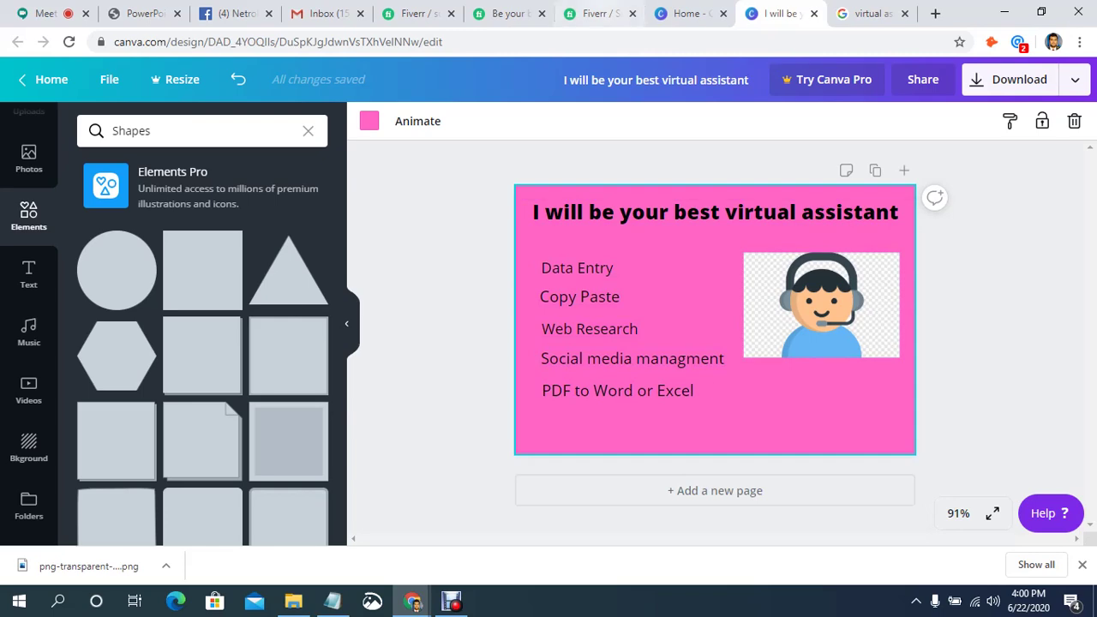
{"action": "left_click", "coordinate": [511, 13]}
- Review the competing virtual assistant gig's image gallery, then cycle browser tabs back toward Canva
{"action": "scroll", "coordinate": [1091, 167], "scroll_direction": "up", "scroll_amount": 6}
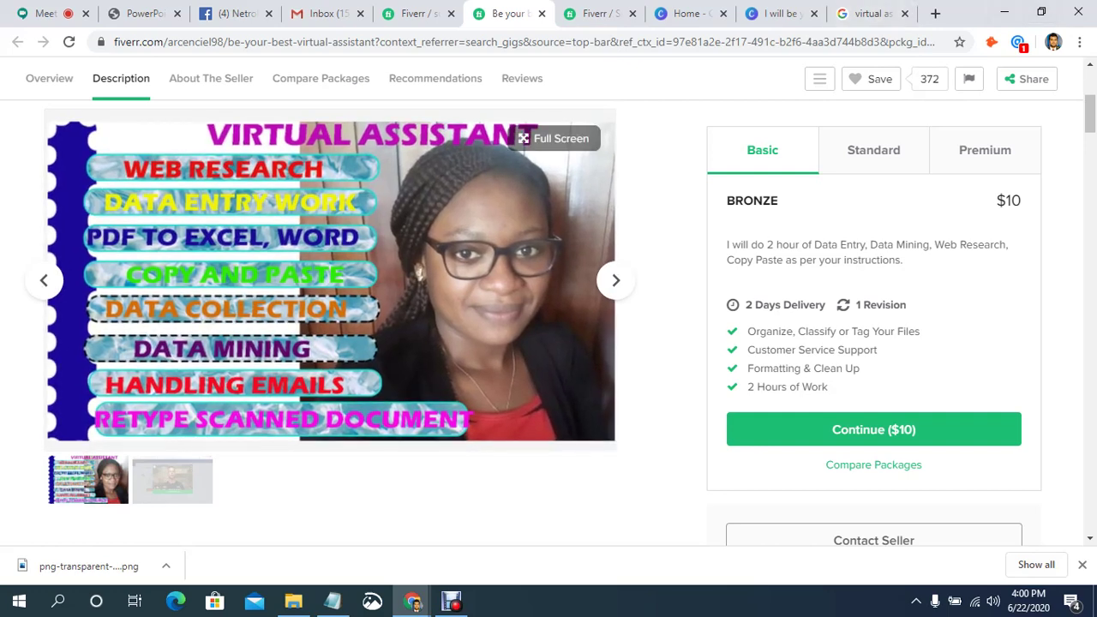
{"action": "key", "text": "ctrl+9"}
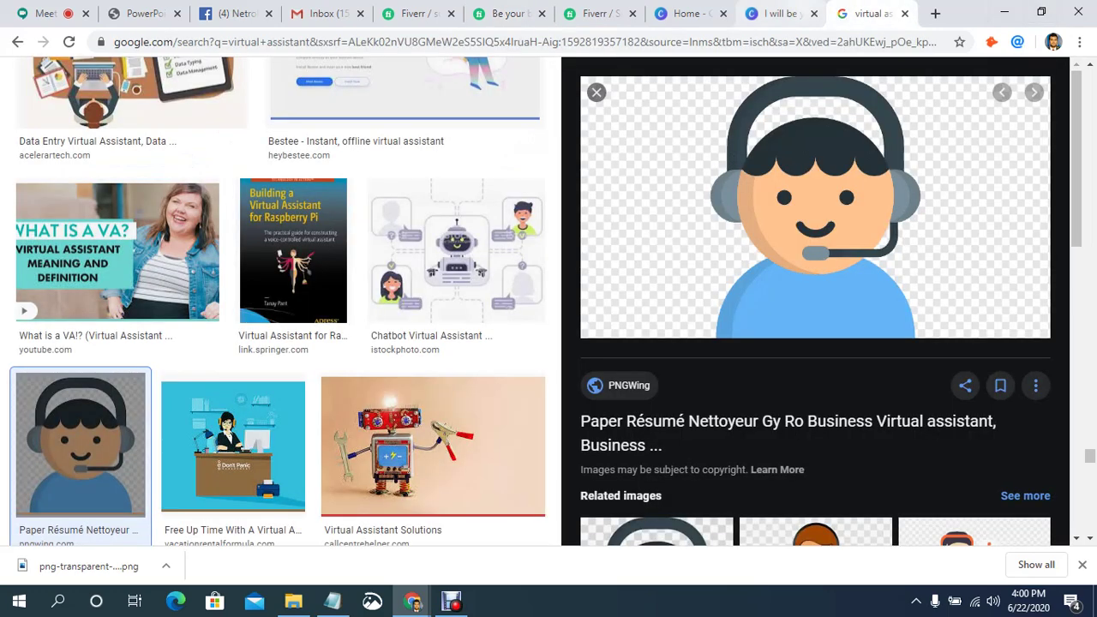
{"action": "key", "text": "ctrl+shift+Tab"}
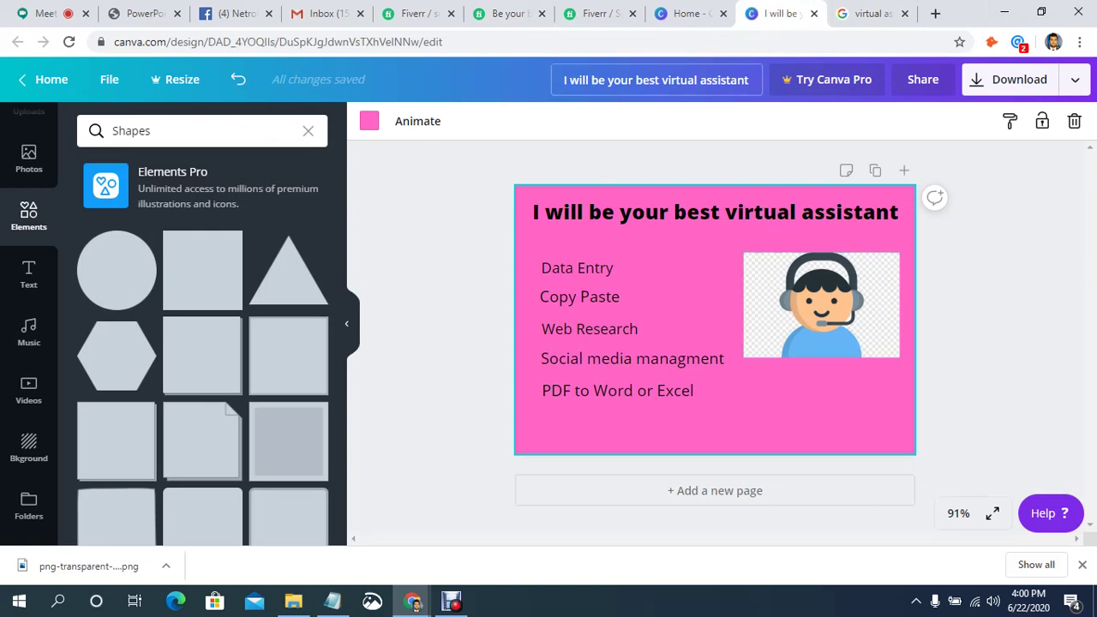
- Set the design's download format to JPG at 550 × 370 px and dismiss the browser download bar
{"action": "left_click", "coordinate": [1009, 79]}
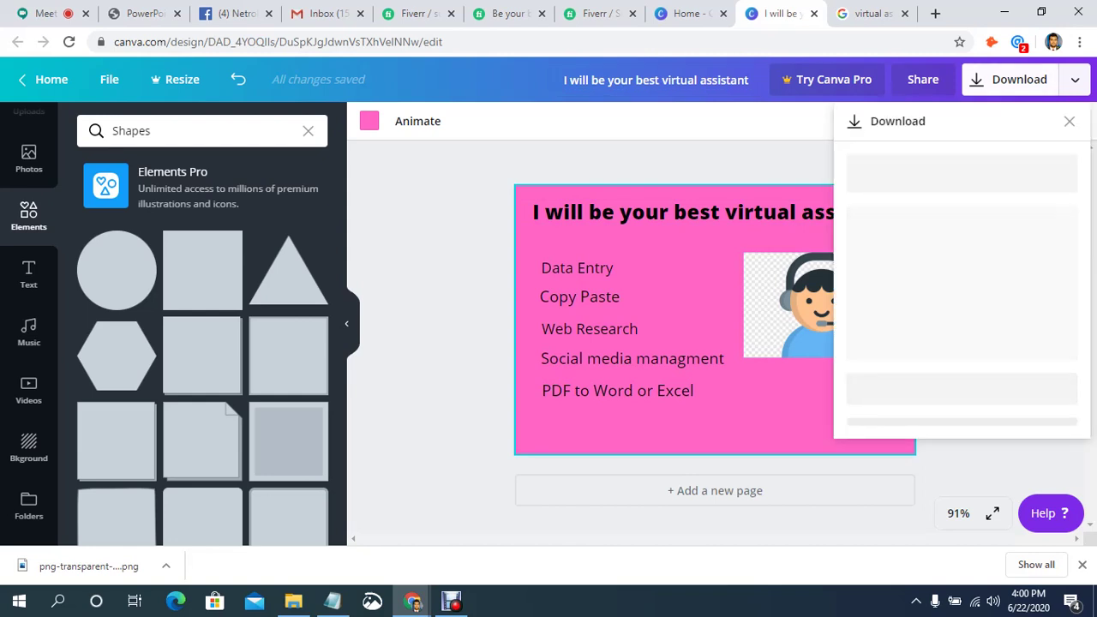
{"action": "left_click", "coordinate": [962, 192]}
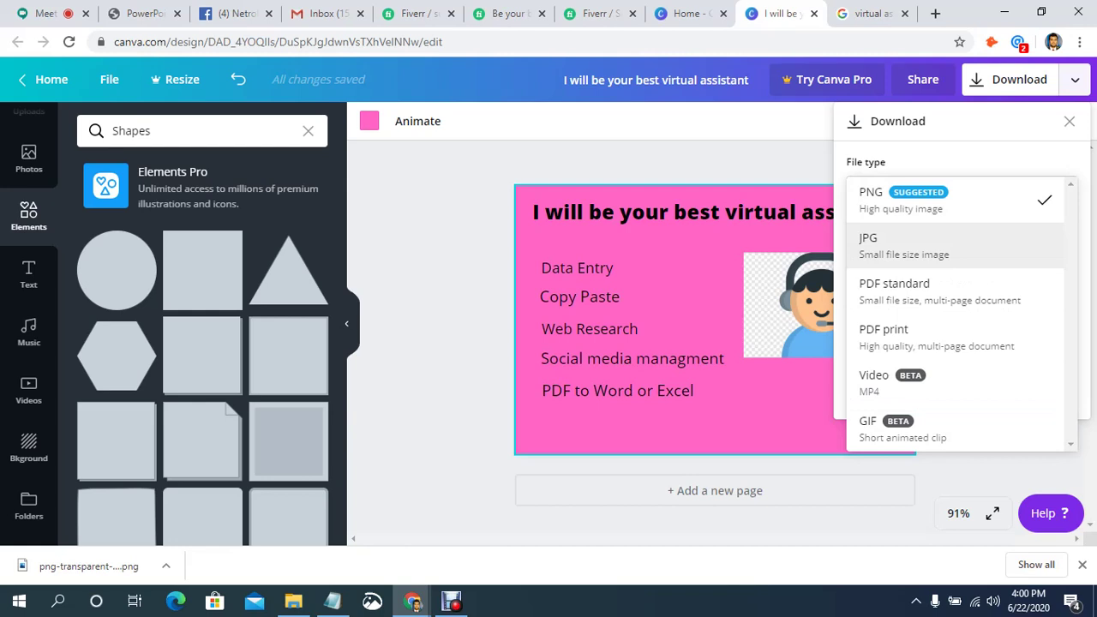
{"action": "left_click", "coordinate": [900, 246]}
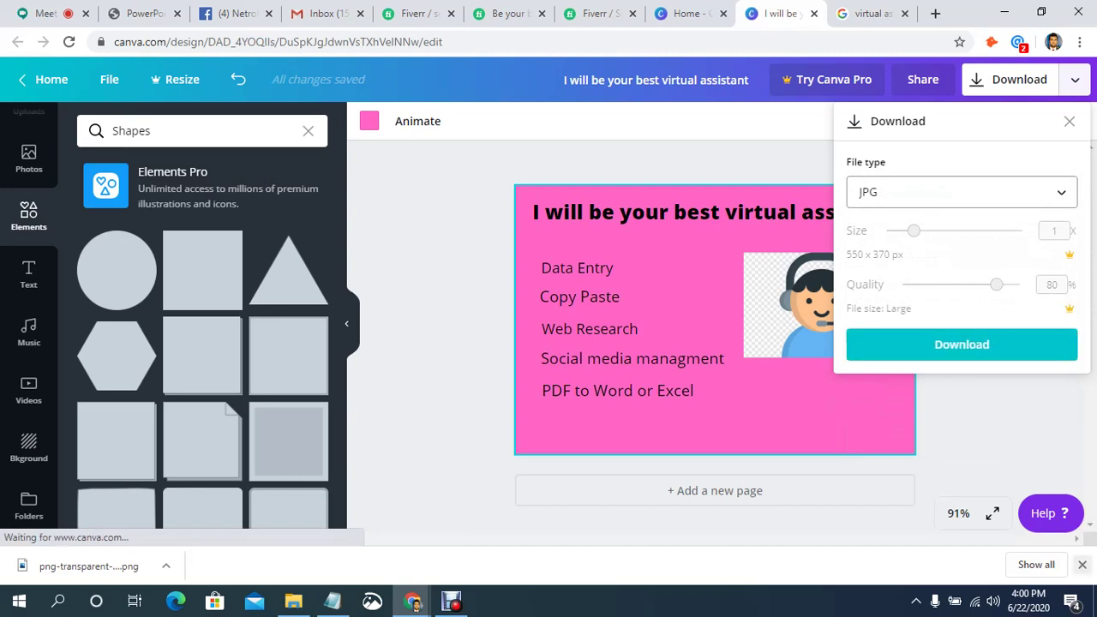
{"action": "left_click", "coordinate": [1082, 565]}
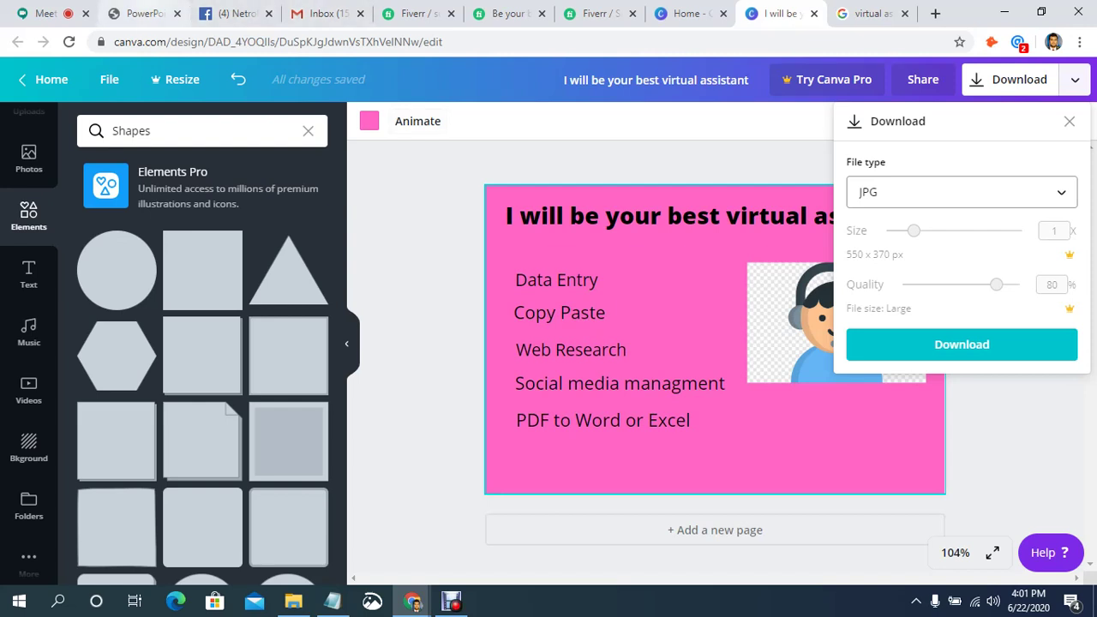
{"action": "left_click", "coordinate": [141, 13]}
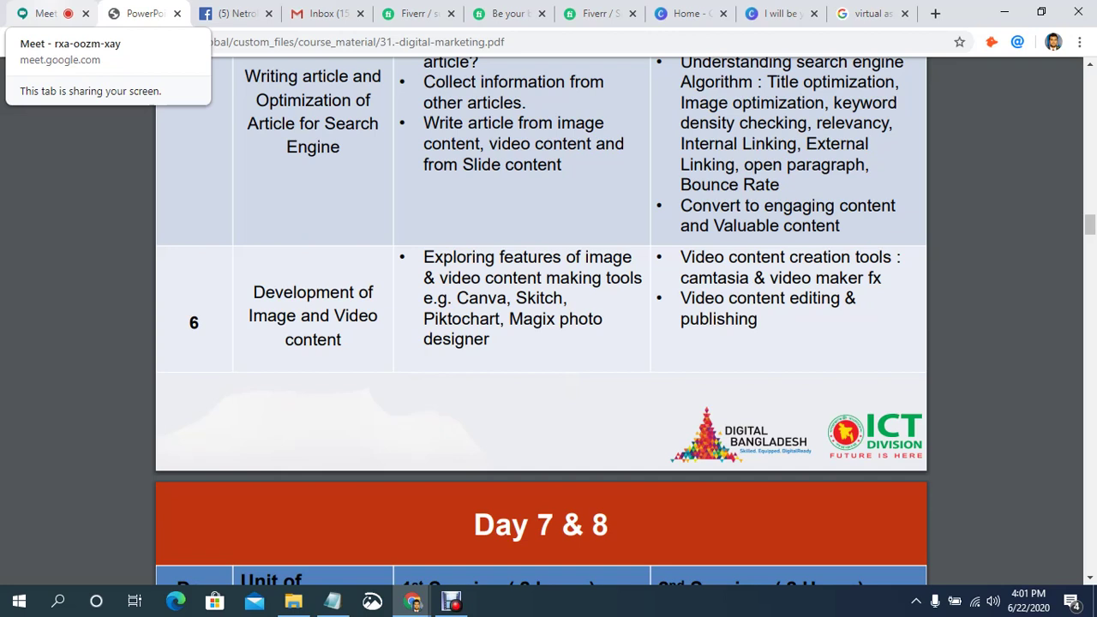
- Return from the course outline PDF to the Google Meet call
{"action": "left_click", "coordinate": [47, 12]}
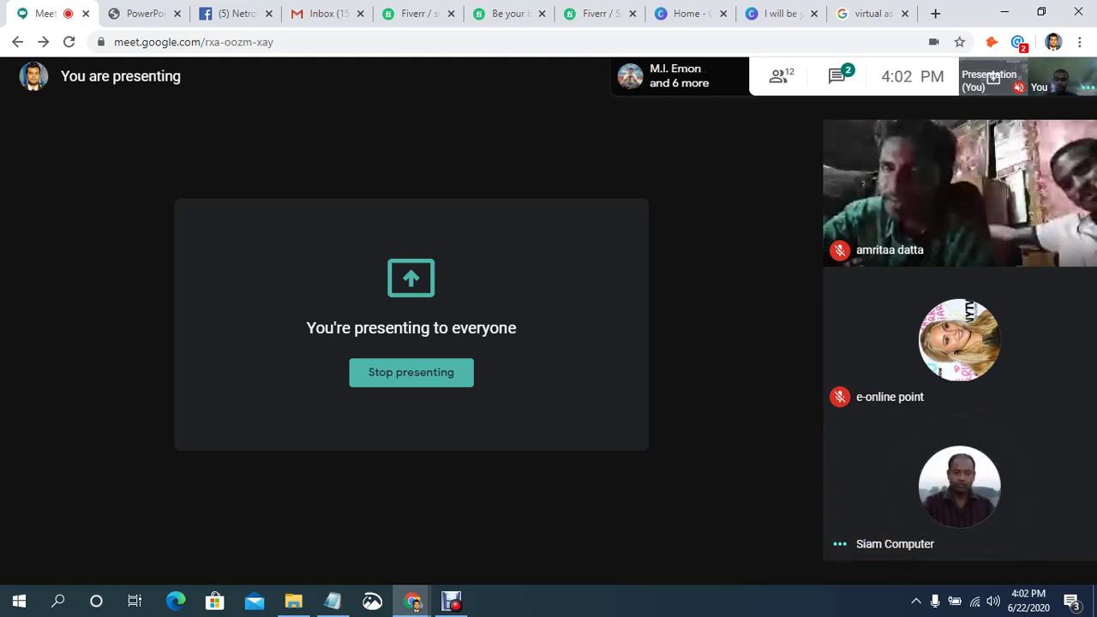
- Show the Meet call's People panel and scroll through the participant list
{"action": "left_click", "coordinate": [837, 76]}
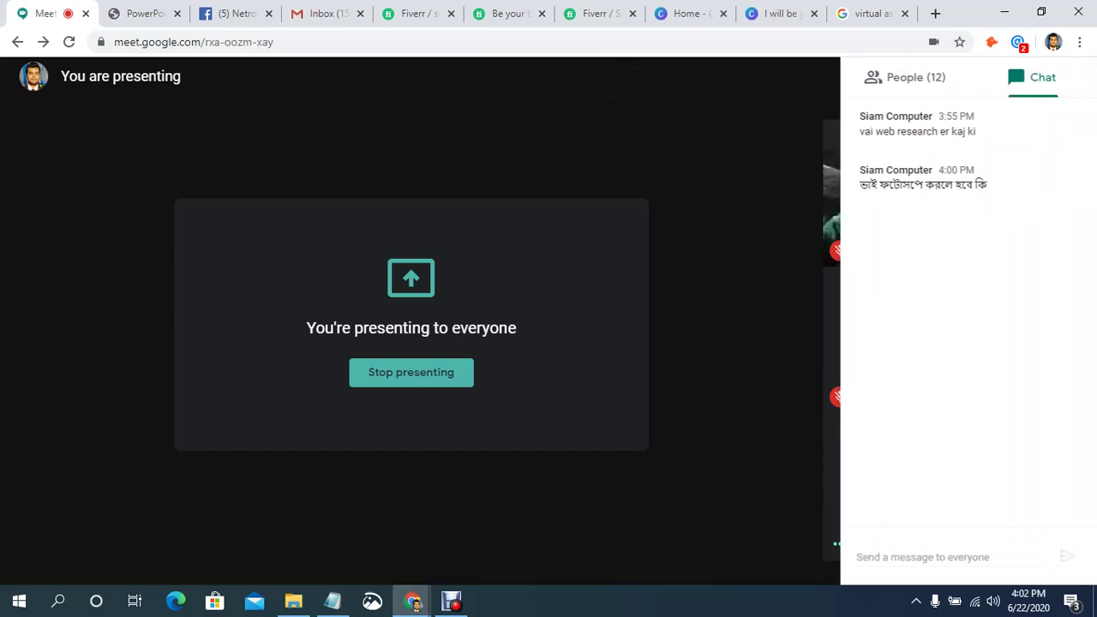
{"action": "left_click", "coordinate": [905, 77]}
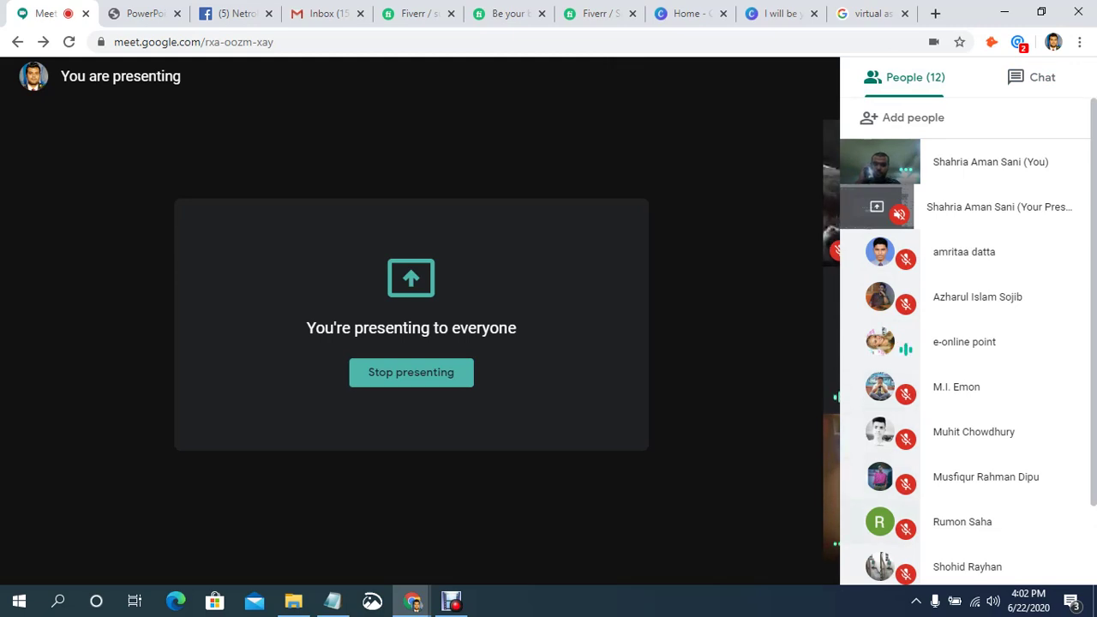
{"action": "scroll", "coordinate": [994, 472], "scroll_direction": "down", "scroll_amount": 2}
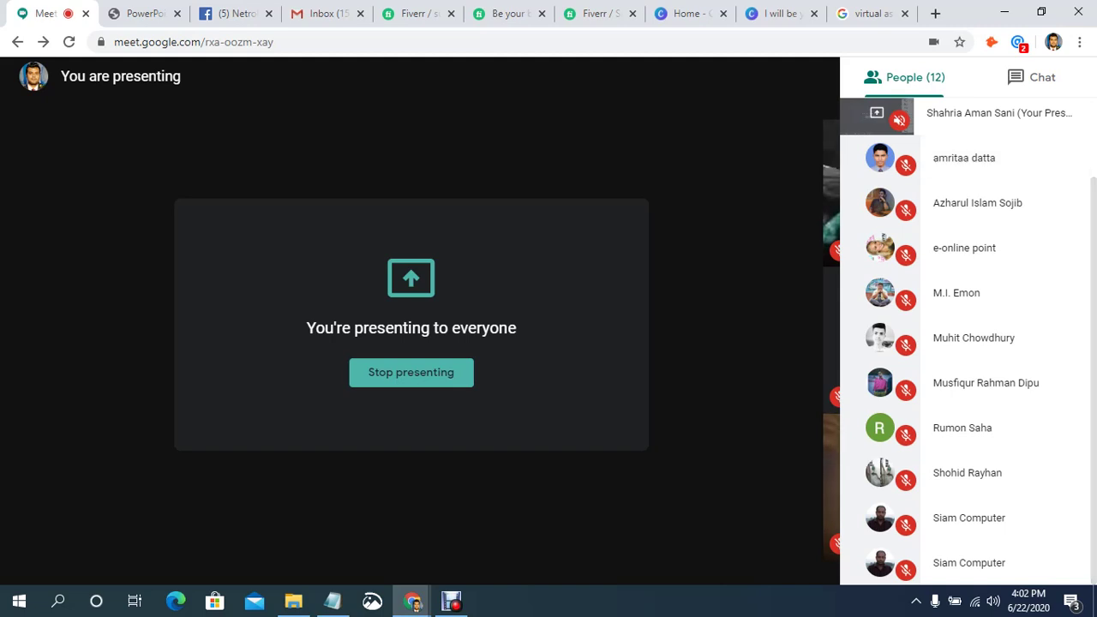
{"action": "key", "text": "alt+Tab"}
- Add a phone number on a new line below the meeting link in the Notepad note
{"action": "left_click", "coordinate": [577, 161]}
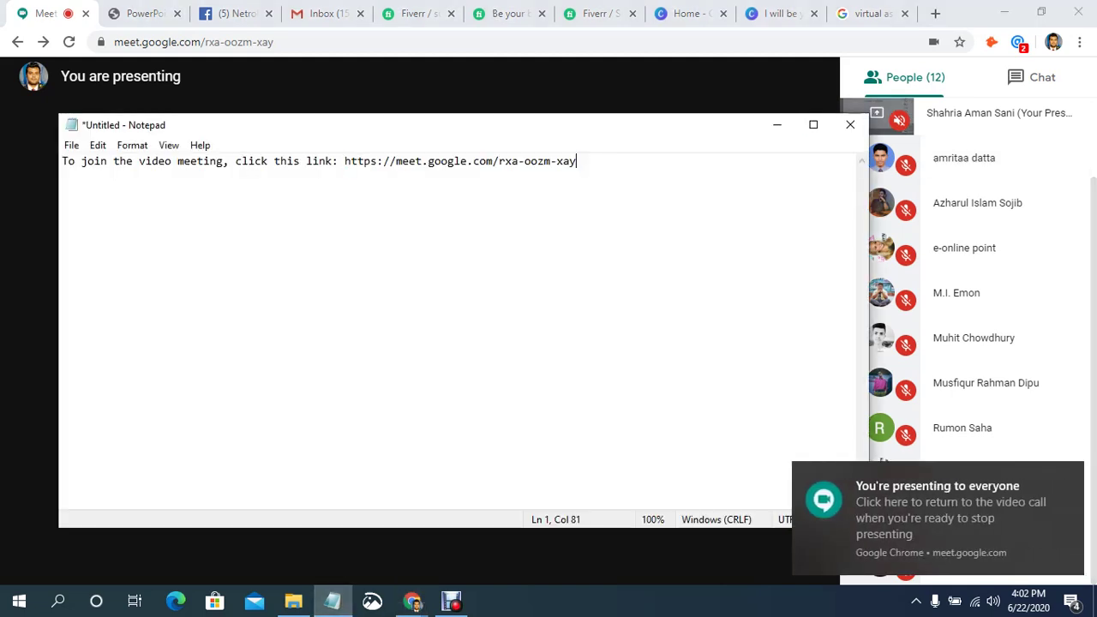
{"action": "key", "text": "Return"}
{"action": "key", "text": "Return"}
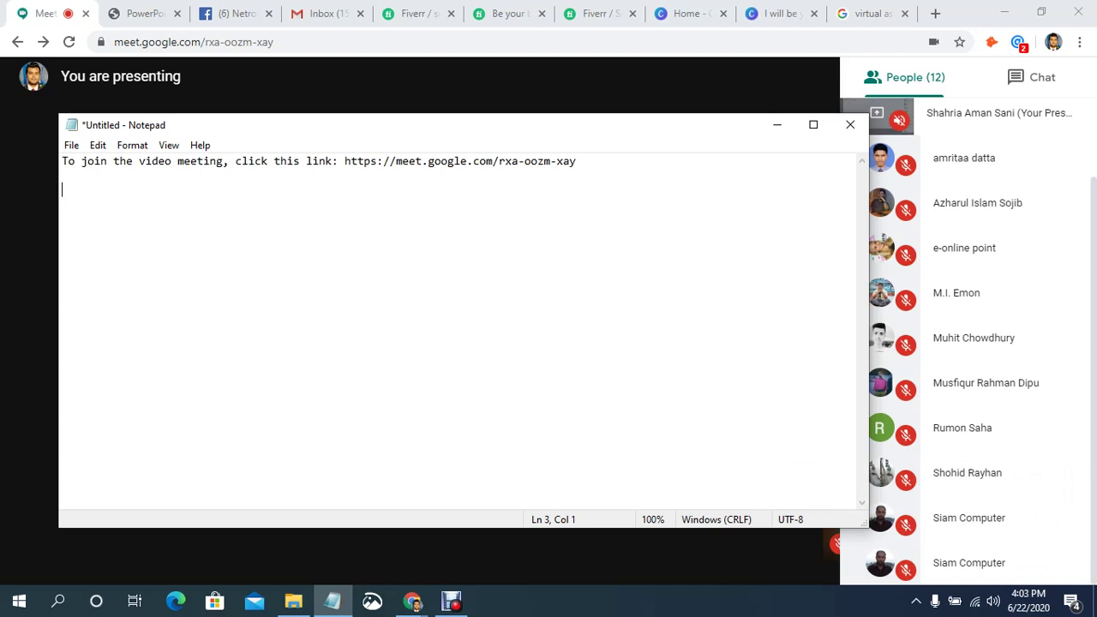
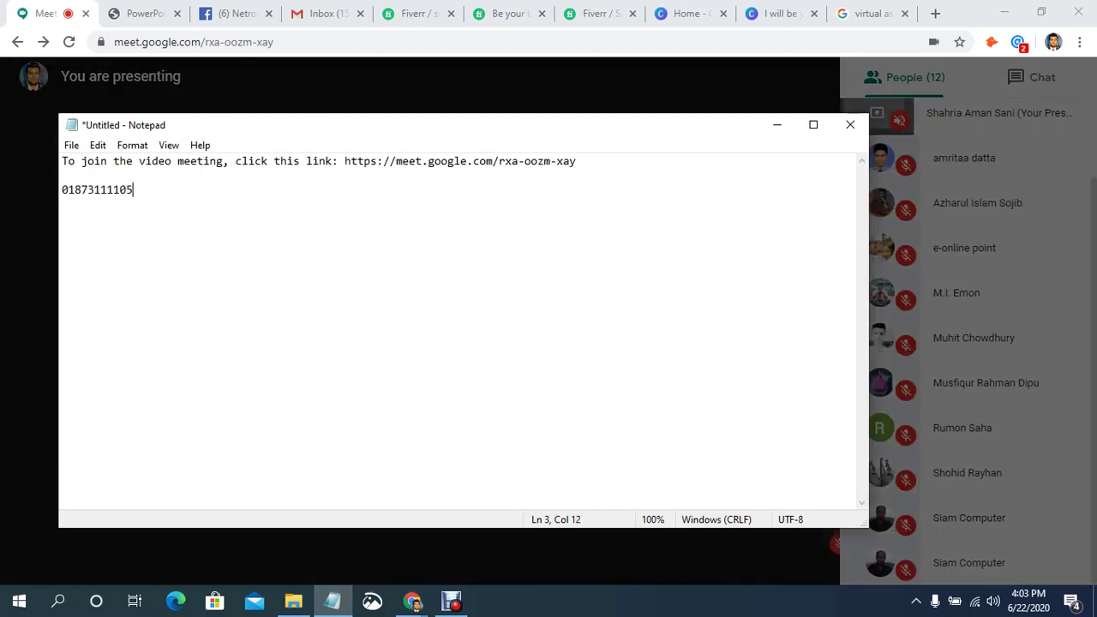
{"action": "key", "text": "alt+Tab"}
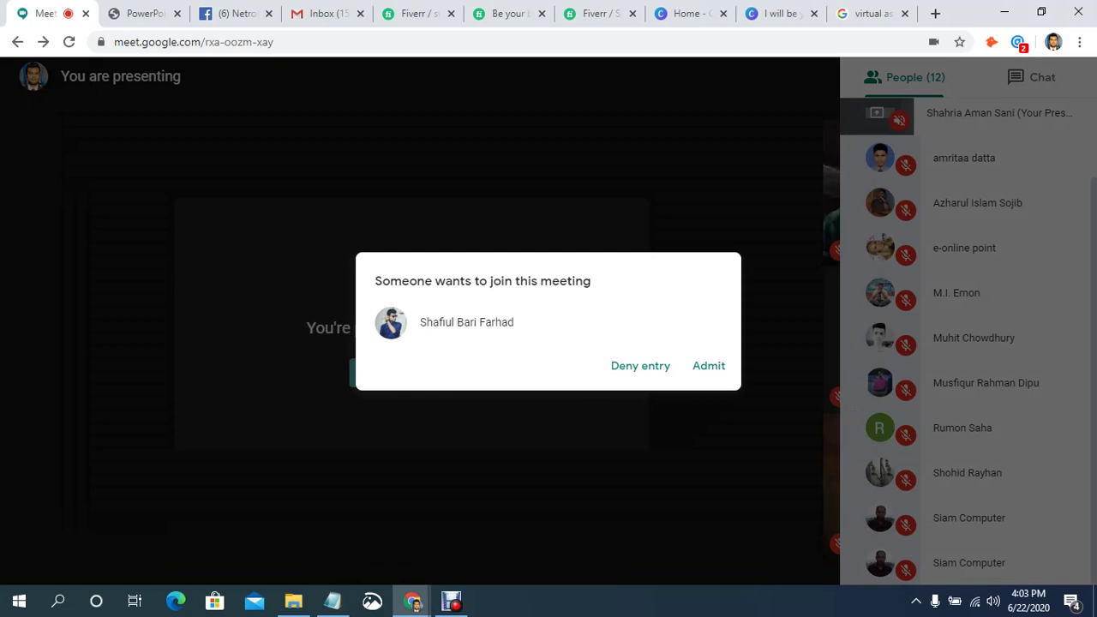
- Admit the waiting participant into the Meet call and check the updated participant list
{"action": "key", "text": "Return"}
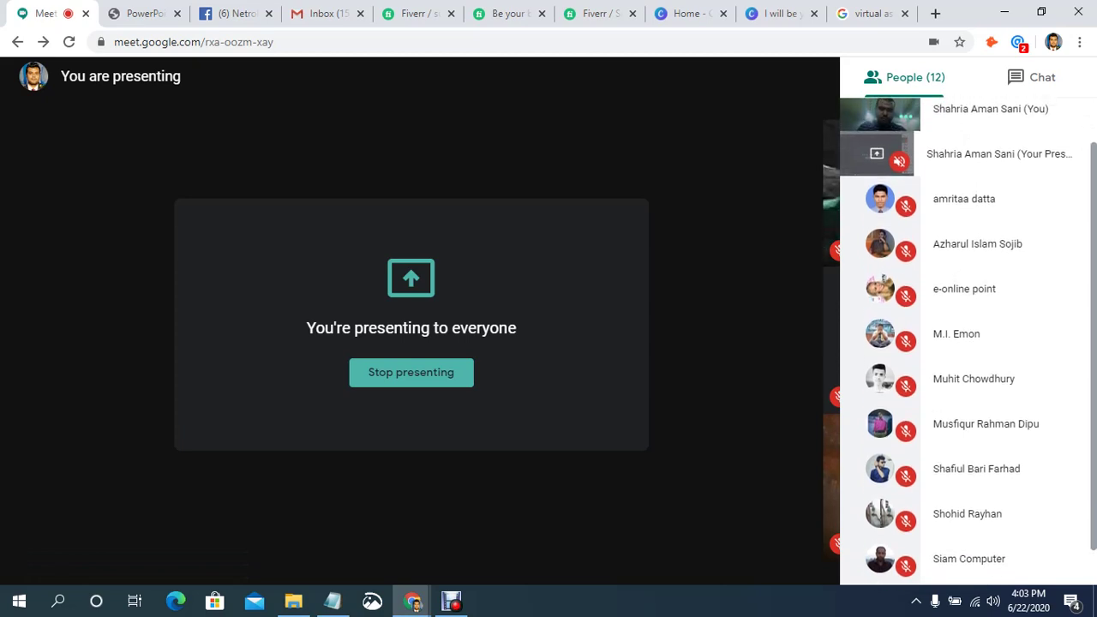
{"action": "scroll", "coordinate": [964, 386], "scroll_direction": "down", "scroll_amount": 1}
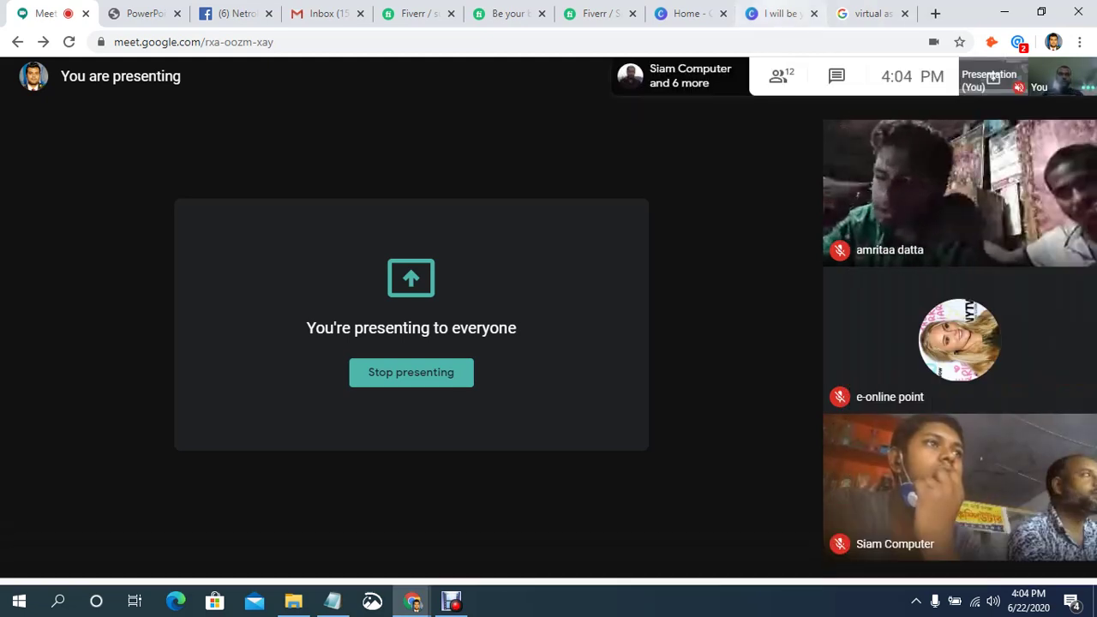
{"action": "left_click", "coordinate": [776, 13]}
{"action": "left_click", "coordinate": [48, 13]}
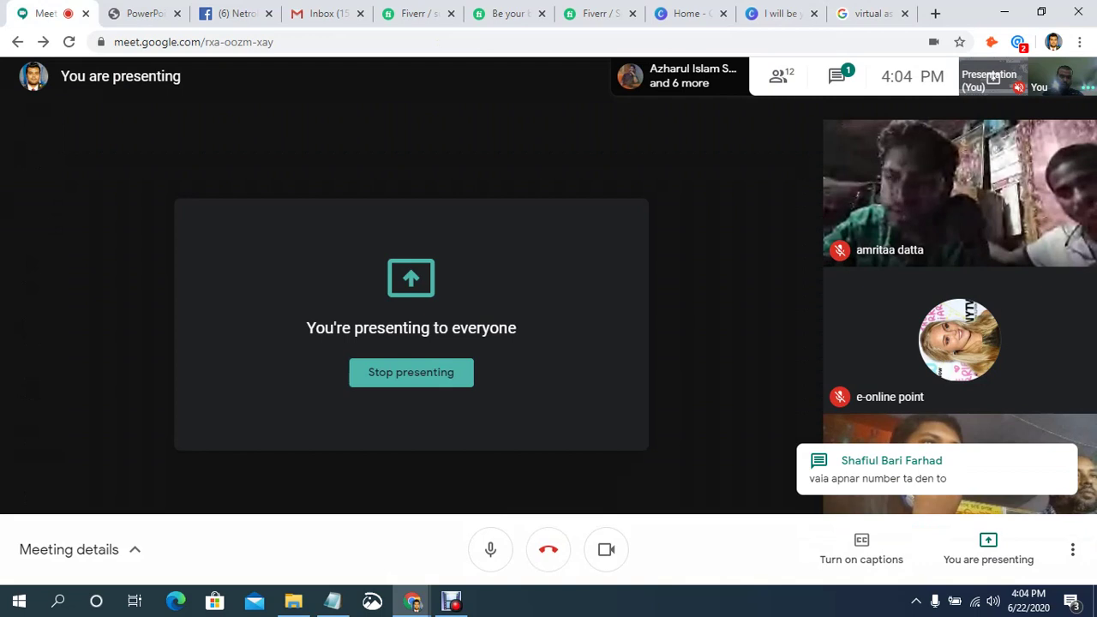
- Send the requested phone number as a reply in the Meet chat
{"action": "left_click", "coordinate": [837, 76]}
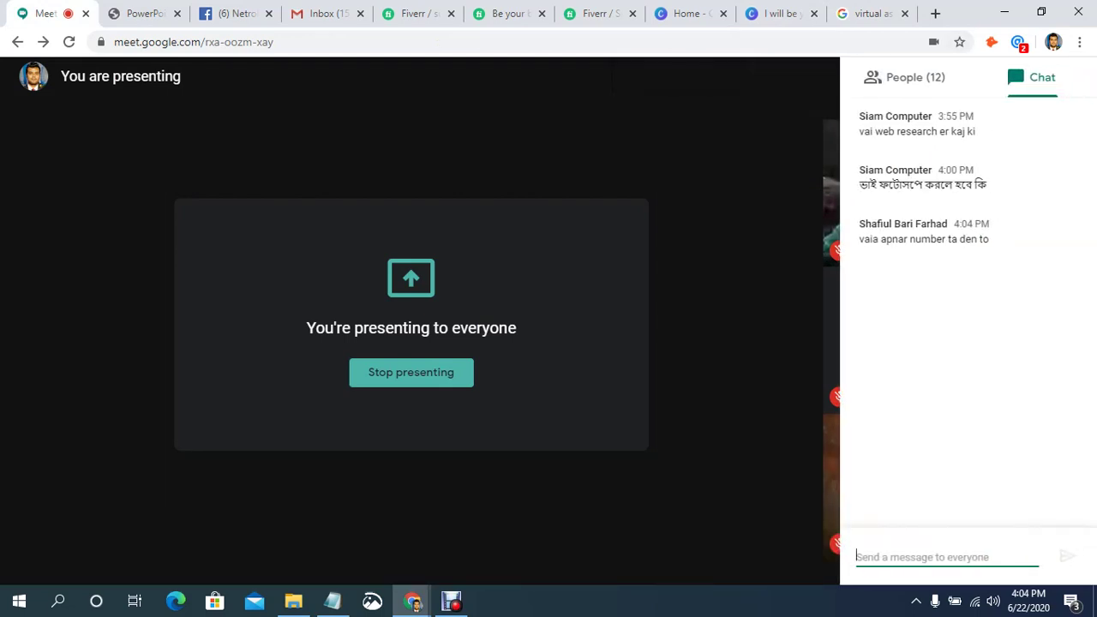
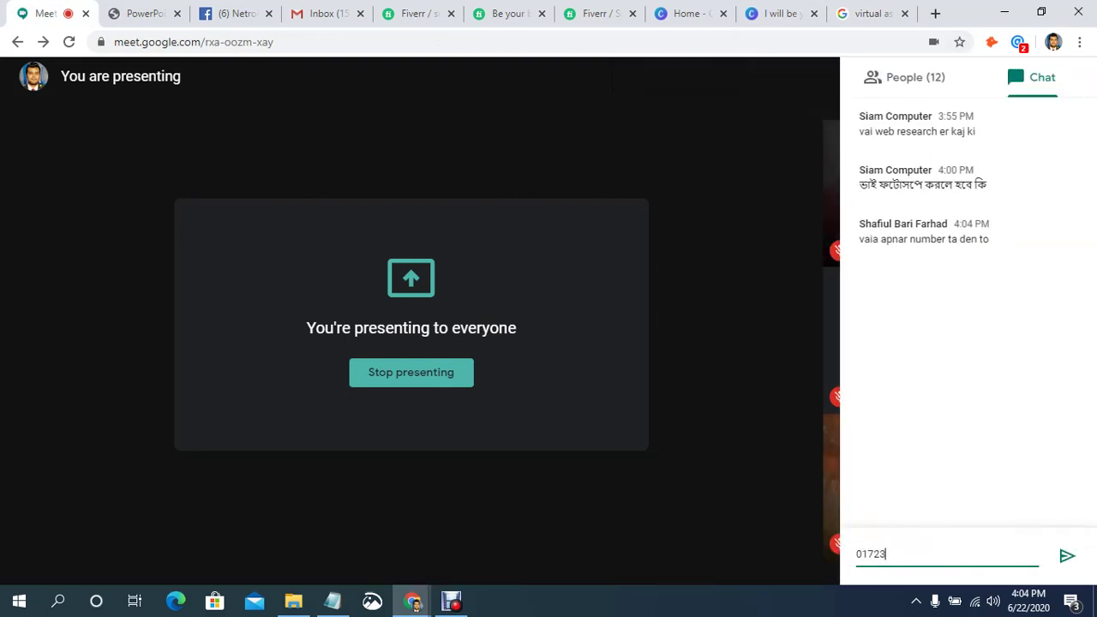
{"action": "key", "text": "Return"}
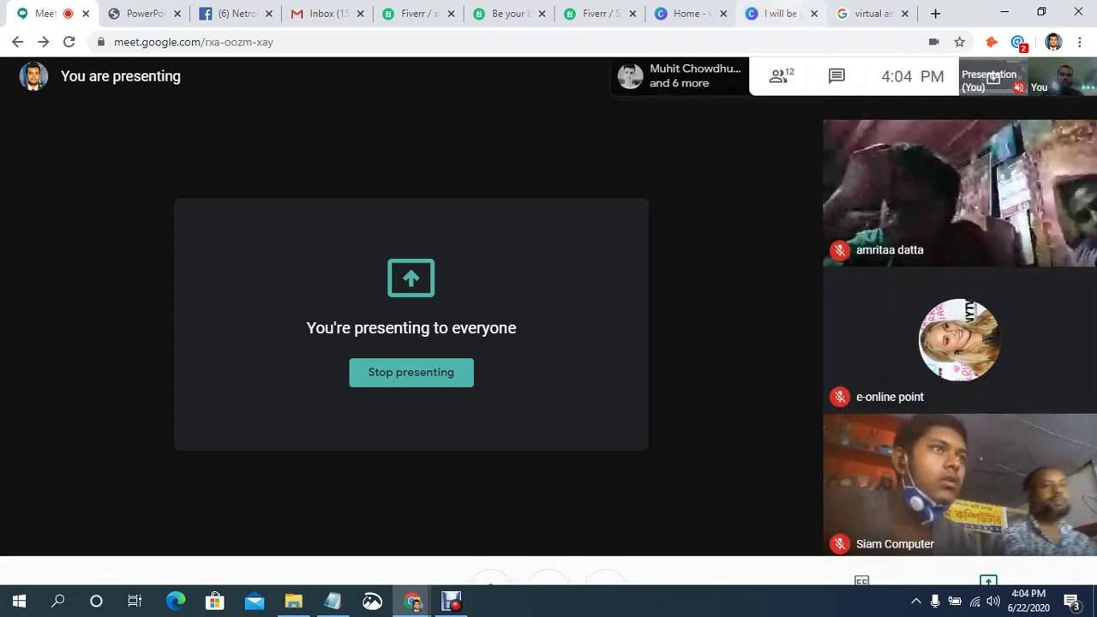
{"action": "left_click", "coordinate": [782, 13]}
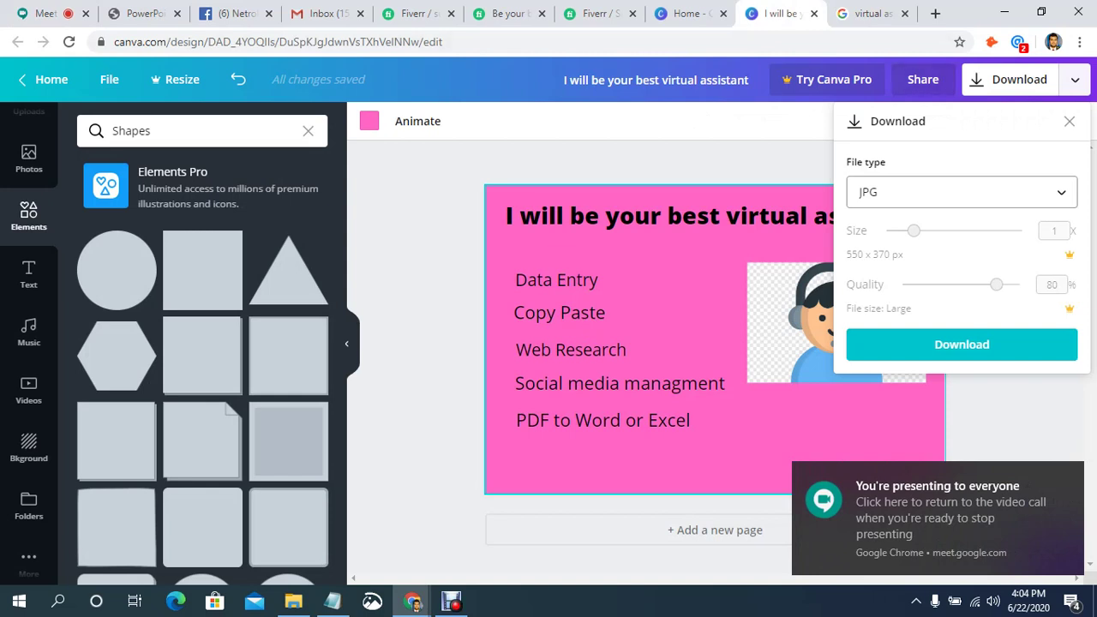
{"action": "left_click", "coordinate": [961, 192]}
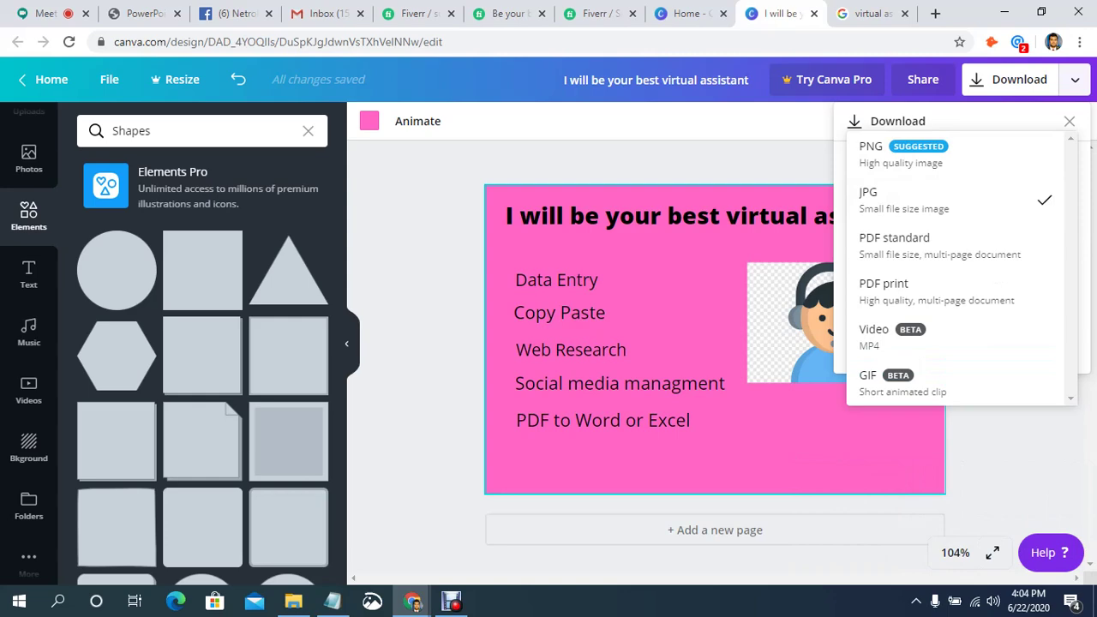
{"action": "key", "text": "Escape"}
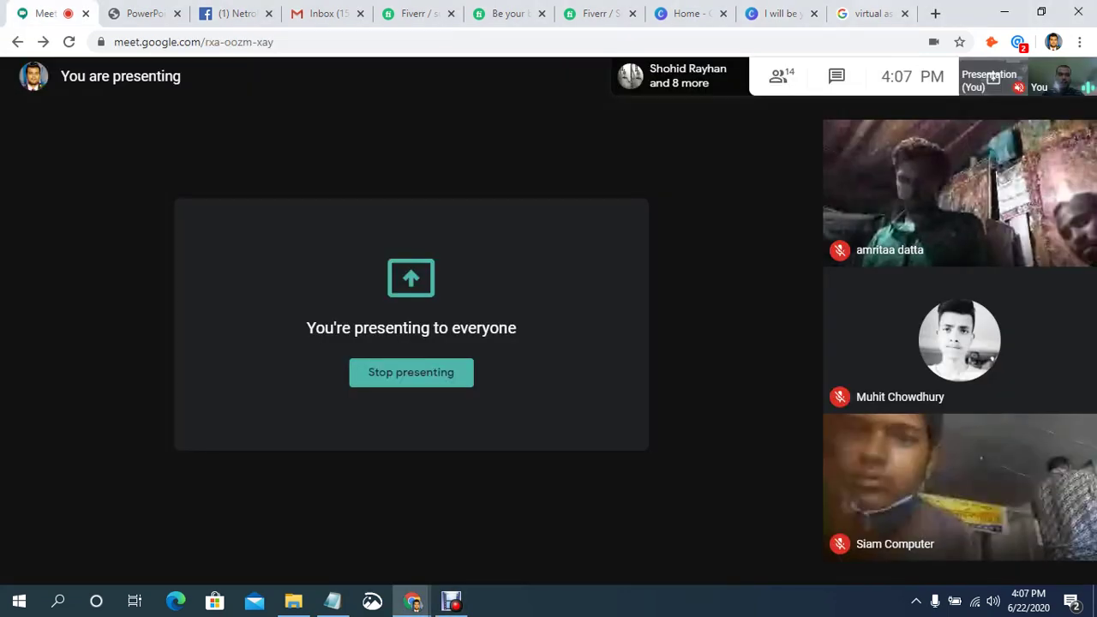
{"action": "left_click", "coordinate": [780, 13]}
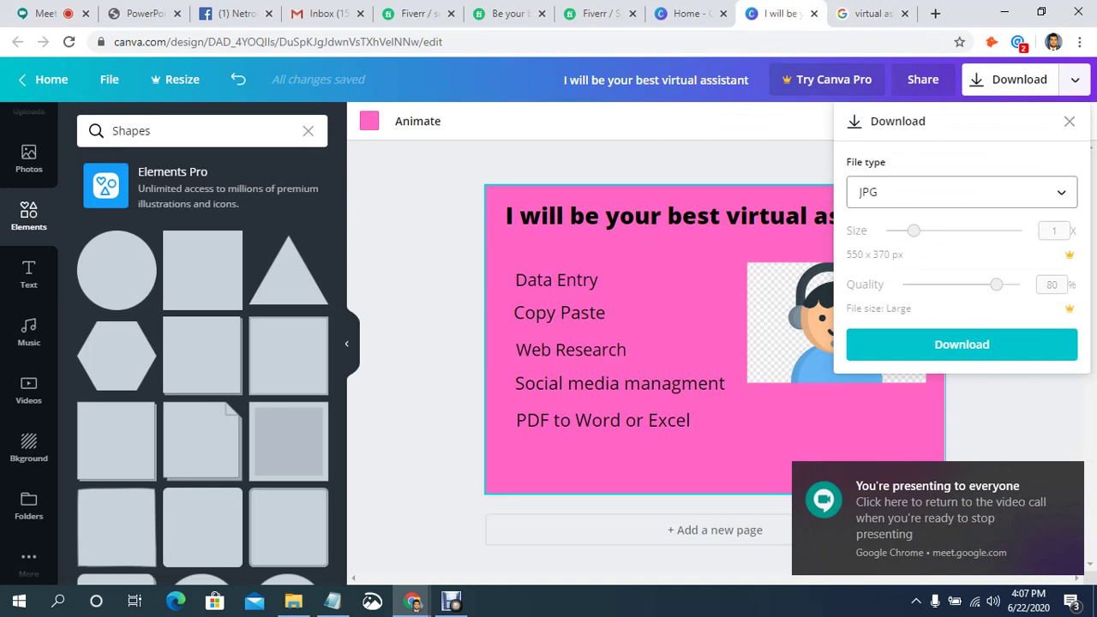
- Confirm JPG as the download file type and close the download options
{"action": "left_click", "coordinate": [962, 192]}
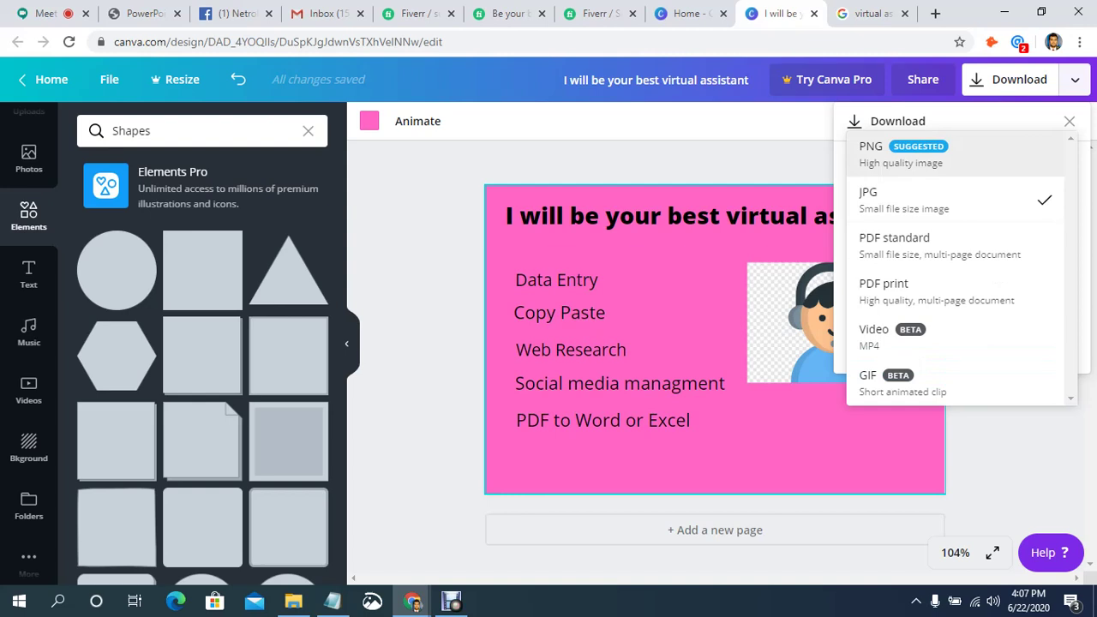
{"action": "left_click", "coordinate": [943, 200]}
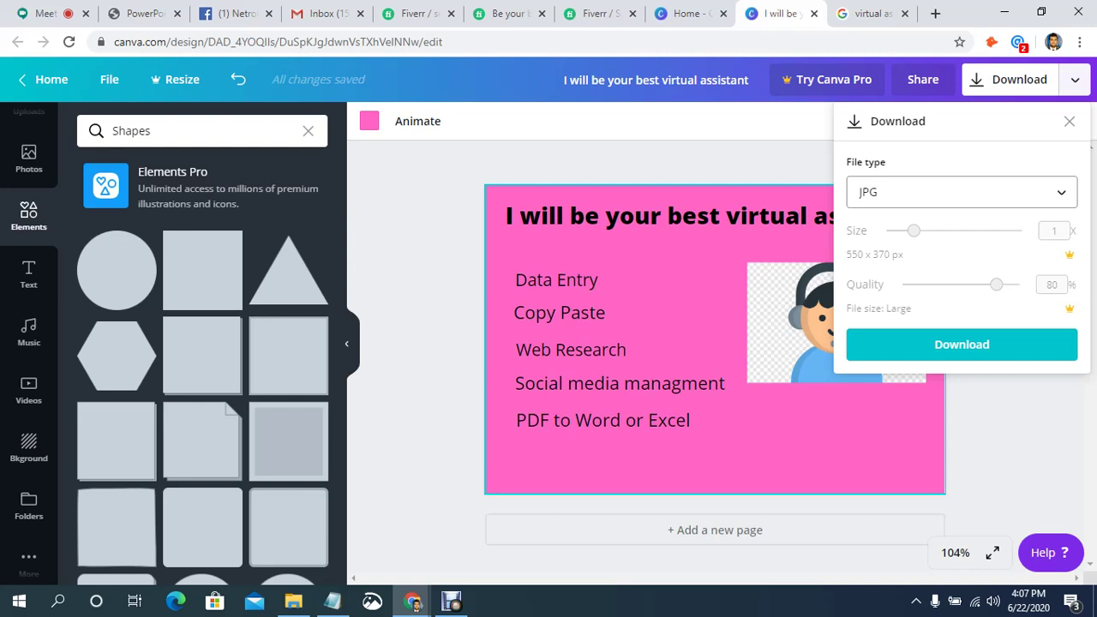
{"action": "left_click", "coordinate": [961, 192]}
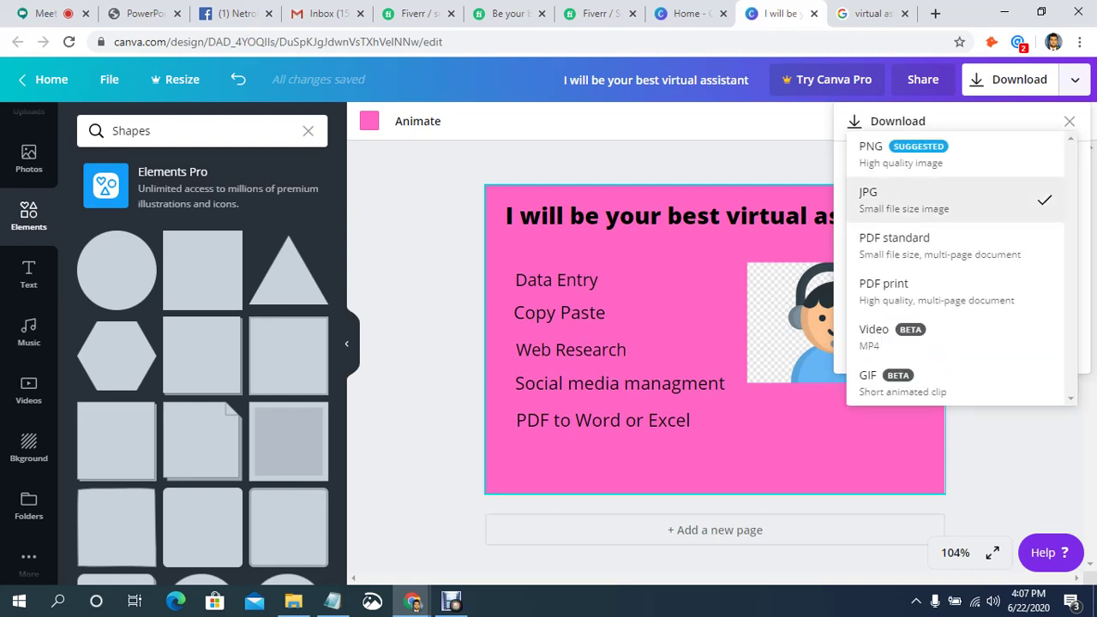
{"action": "key", "text": "Escape"}
{"action": "left_click", "coordinate": [655, 80]}
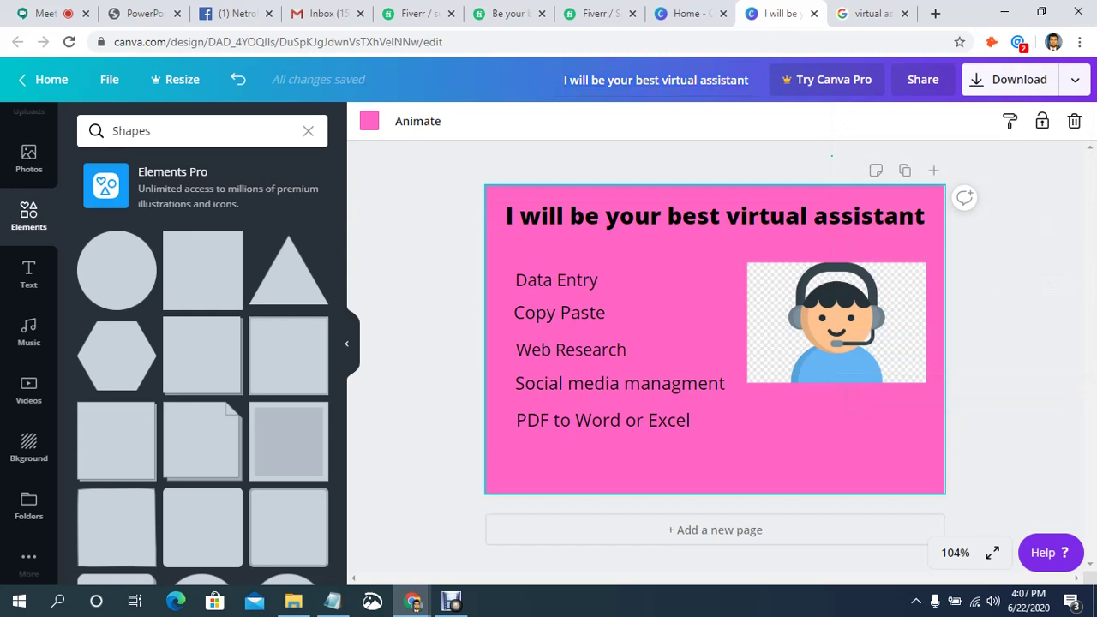
- Download the design as a JPG, dismiss the Canva Pro promotion, and show the file in its folder
{"action": "left_click", "coordinate": [1010, 79]}
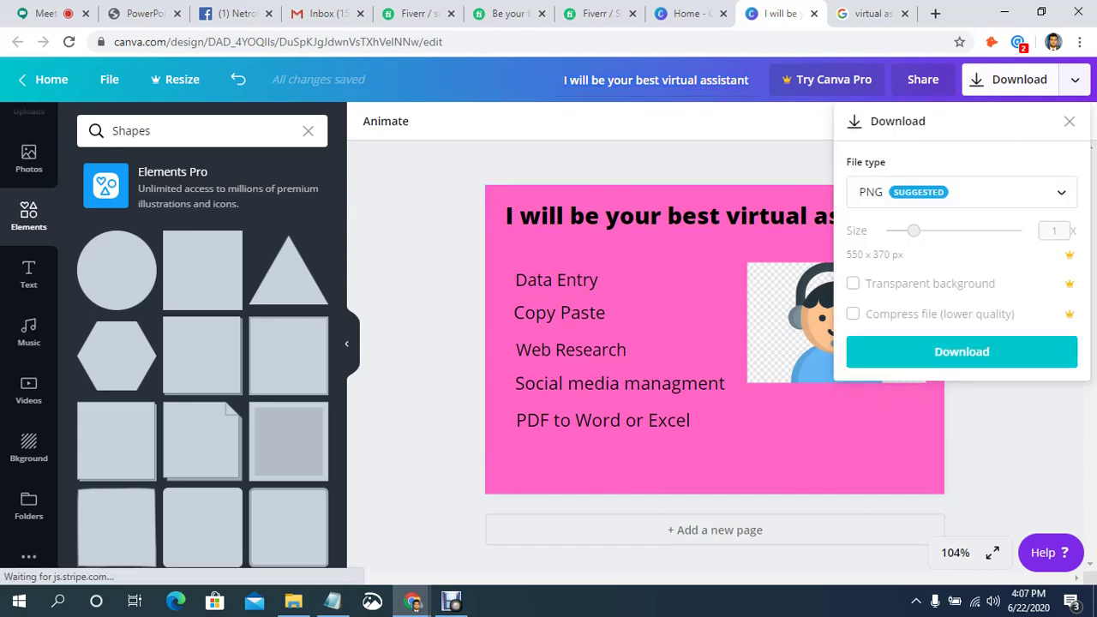
{"action": "left_click", "coordinate": [962, 192]}
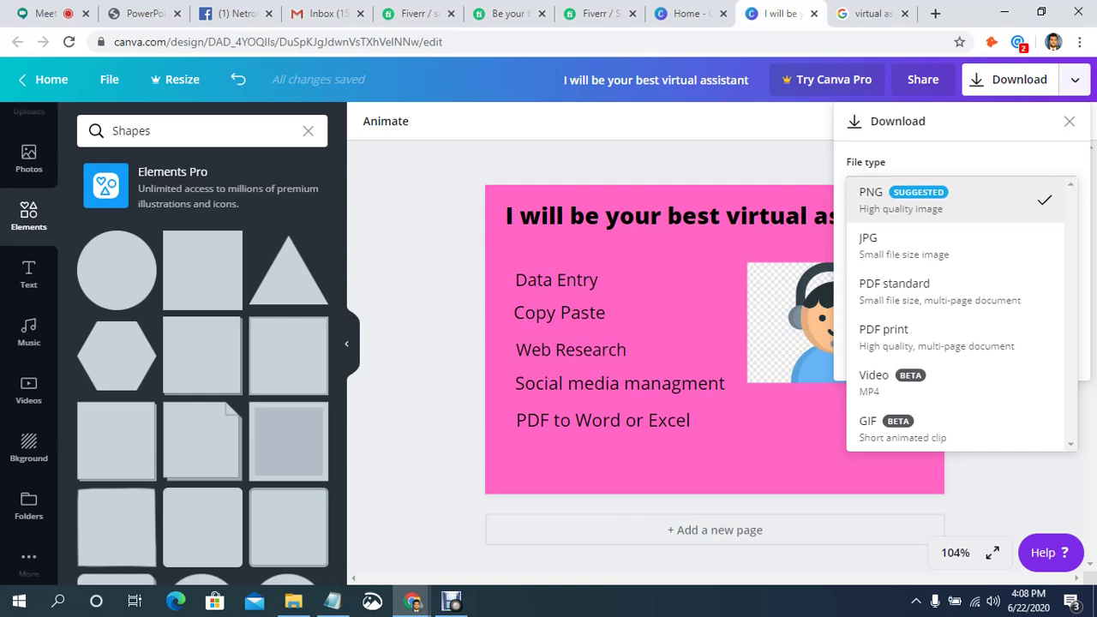
{"action": "left_click", "coordinate": [887, 243]}
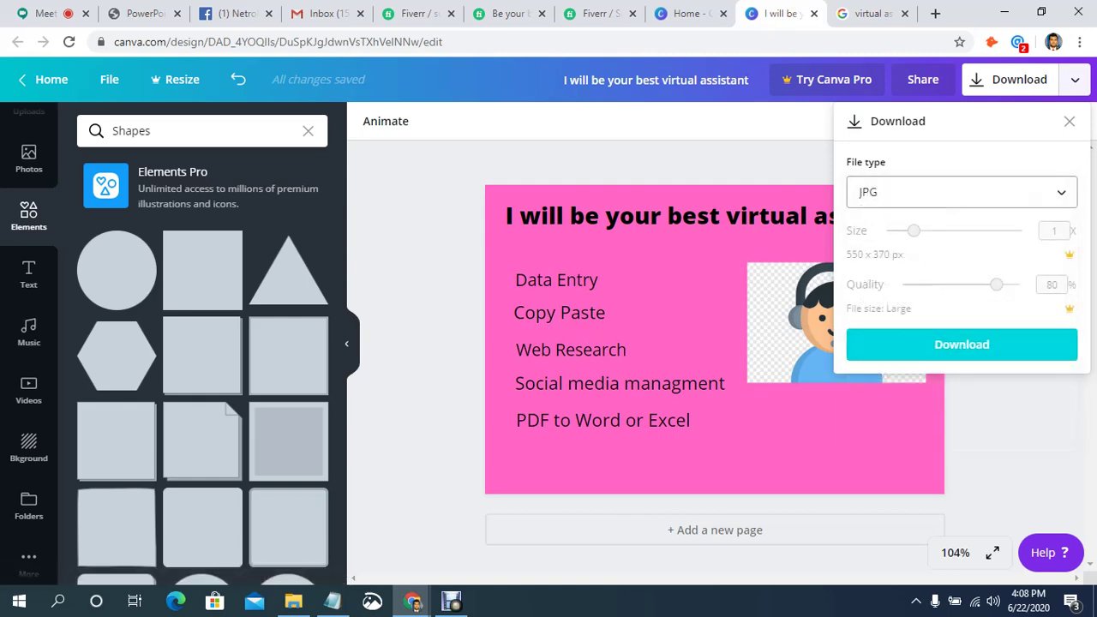
{"action": "left_click", "coordinate": [962, 344]}
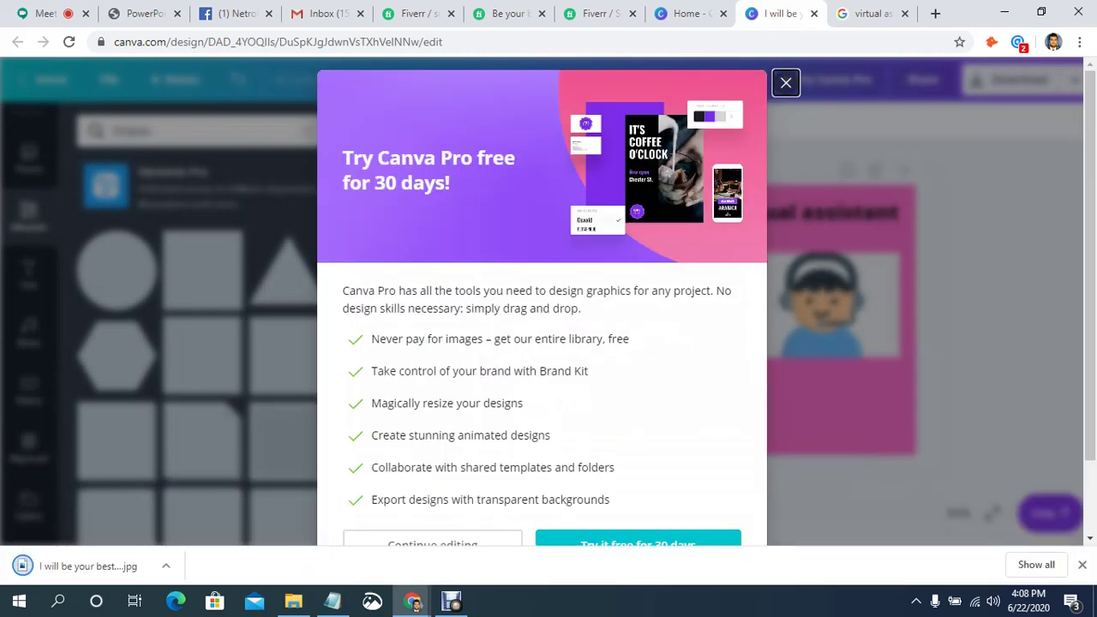
{"action": "left_click", "coordinate": [786, 82]}
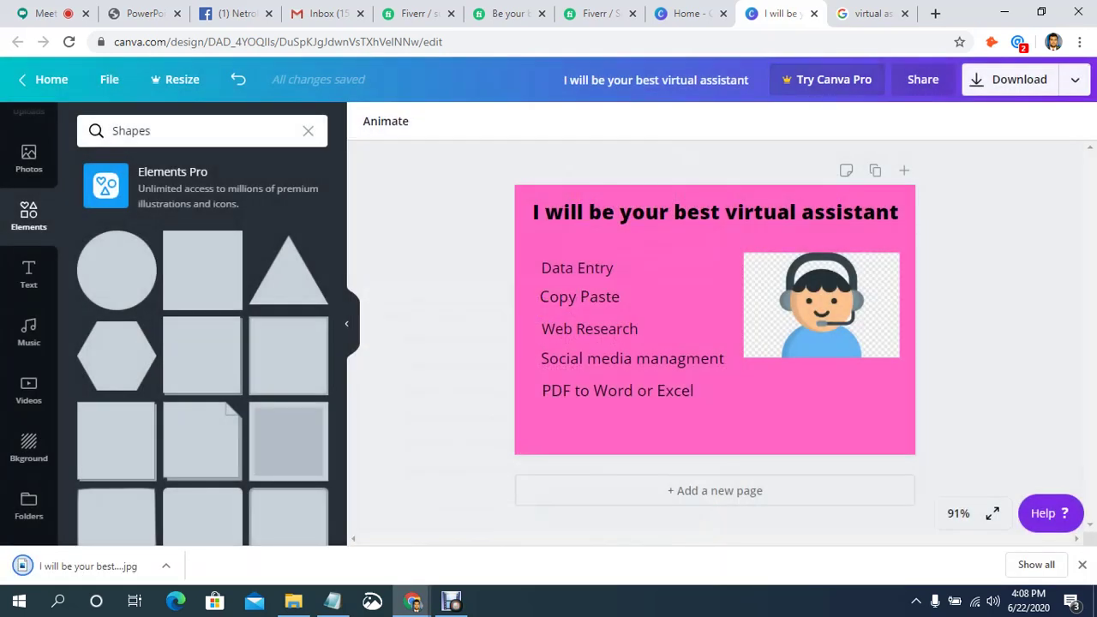
{"action": "left_click", "coordinate": [166, 565]}
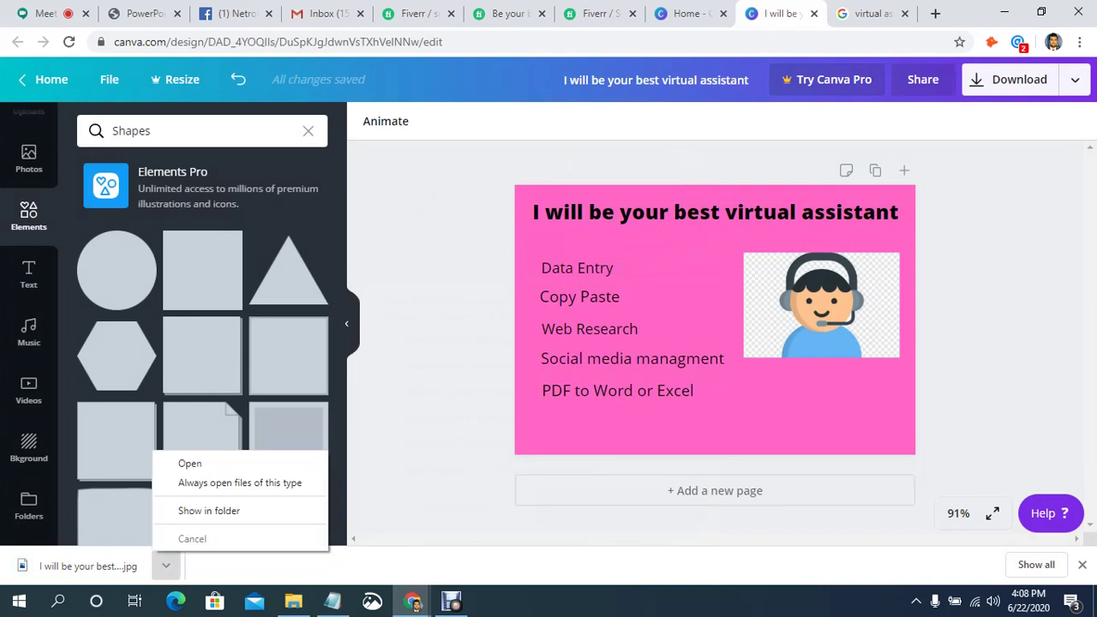
{"action": "left_click", "coordinate": [209, 510]}
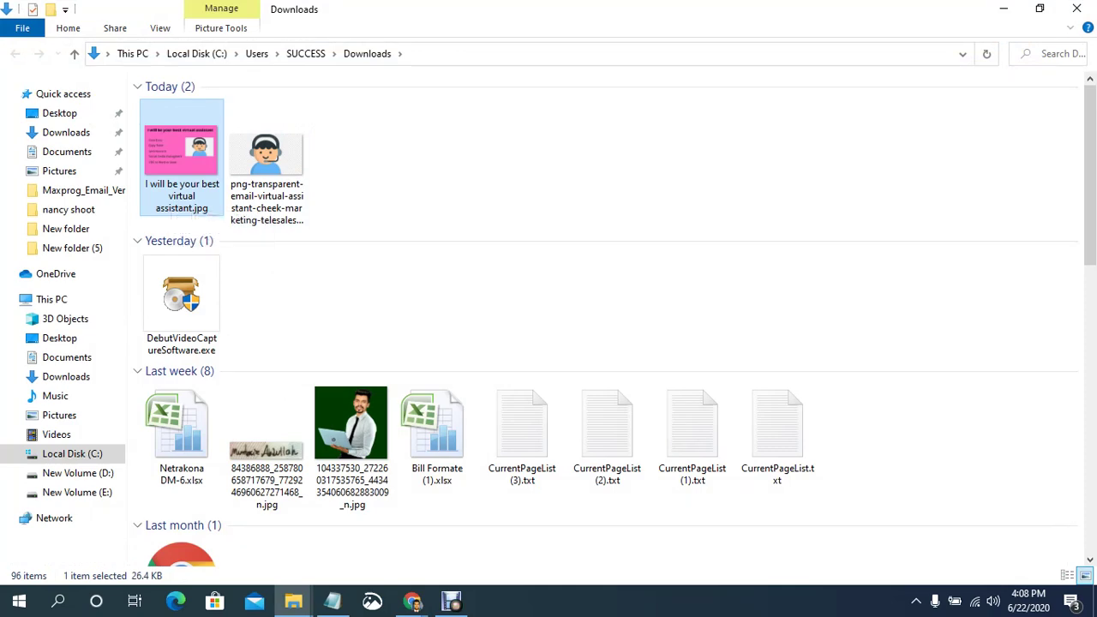
- View the JPG's Properties details, confirming 550 × 370 dimensions and 26.4 KB size
{"action": "right_click", "coordinate": [171, 163]}
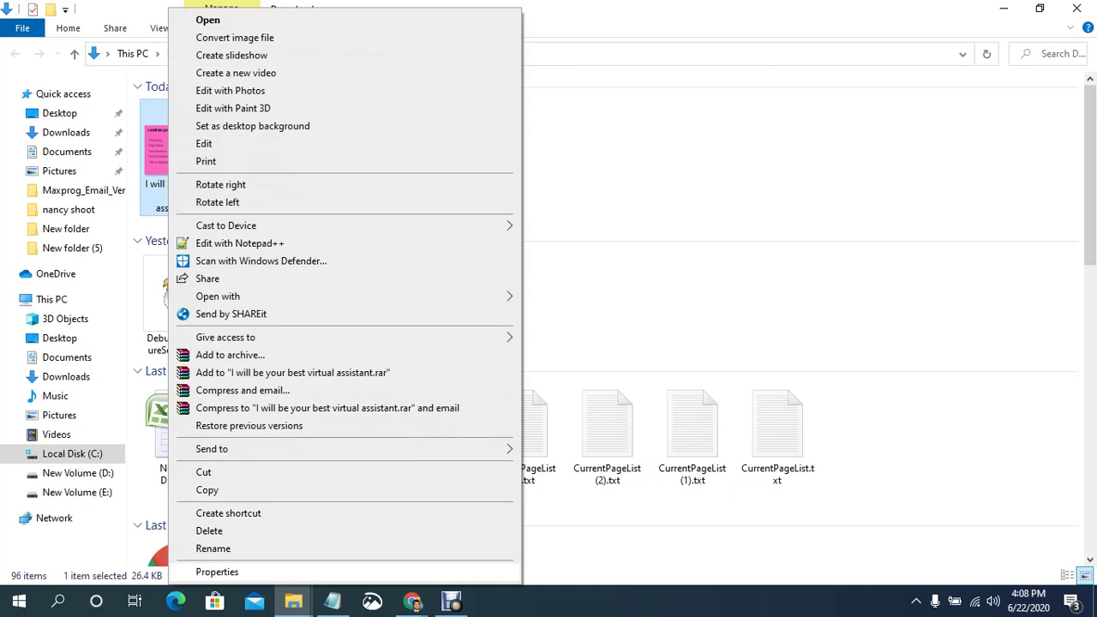
{"action": "key", "text": "Escape"}
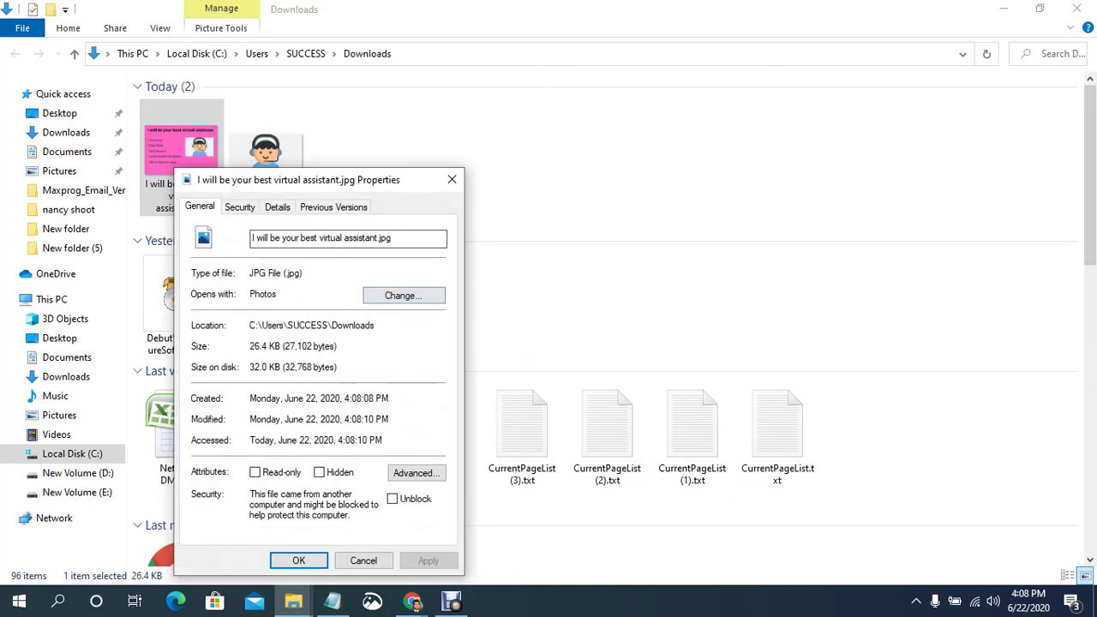
{"action": "left_click", "coordinate": [277, 206]}
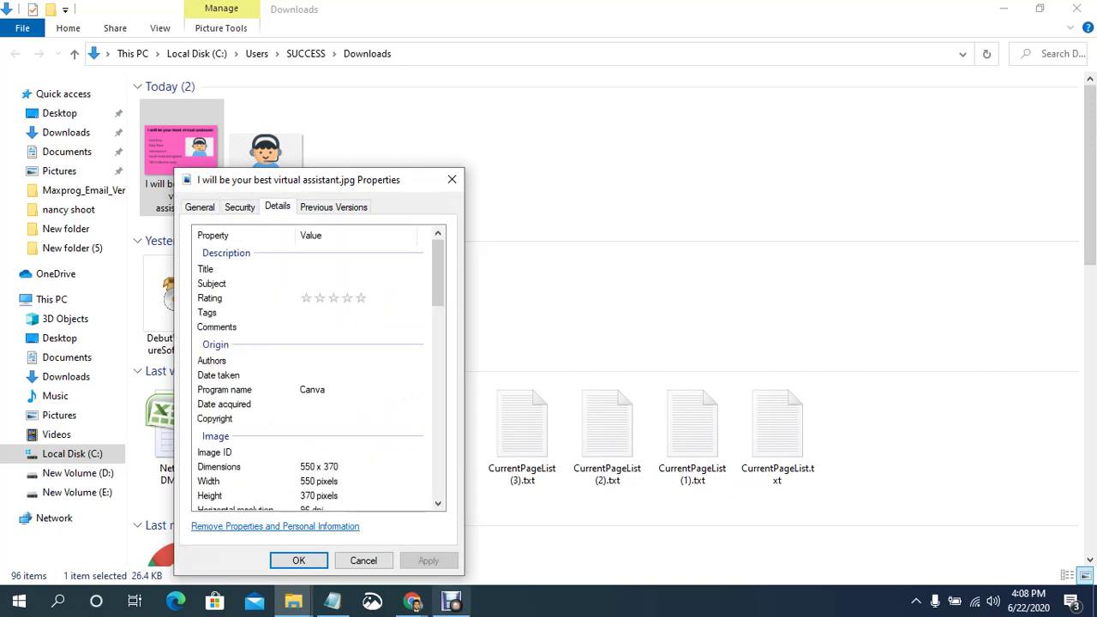
- Switch back to the Chrome window with the Canva design from the taskbar
{"action": "left_click", "coordinate": [412, 603]}
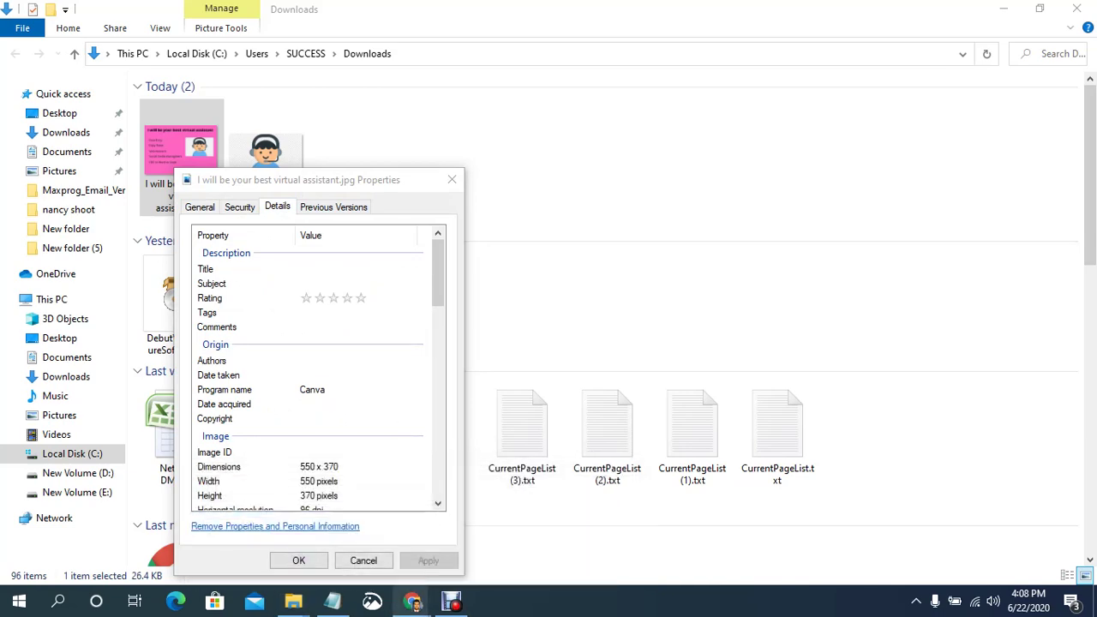
{"action": "left_click", "coordinate": [412, 602]}
{"action": "left_click", "coordinate": [288, 525]}
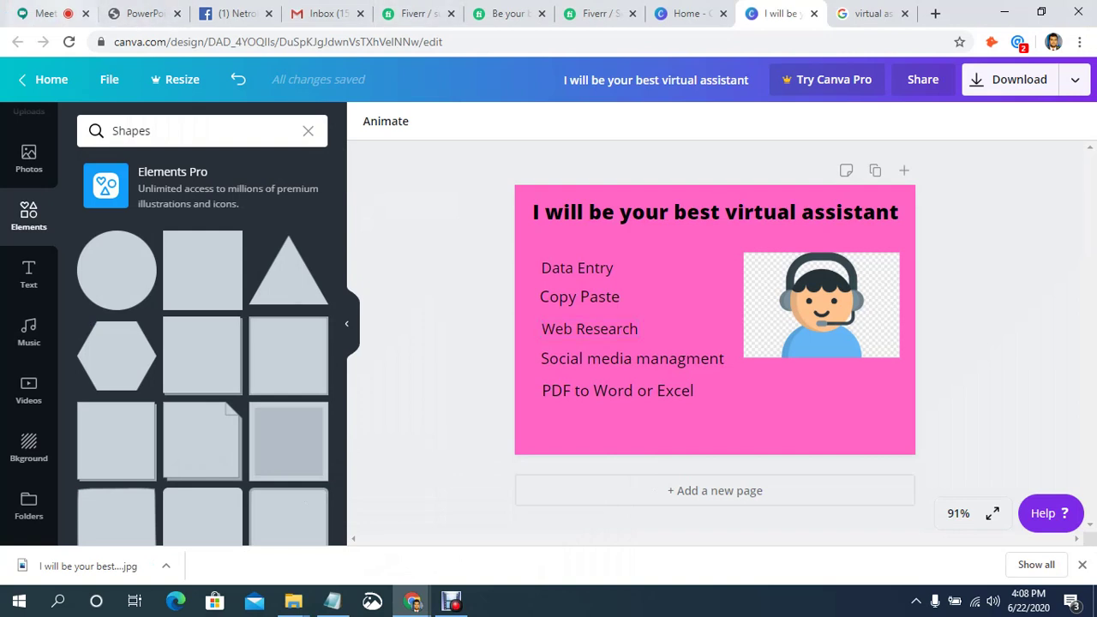
- Bring the JPG's Properties window forward over Downloads and move it to the upper right
{"action": "left_click", "coordinate": [48, 13]}
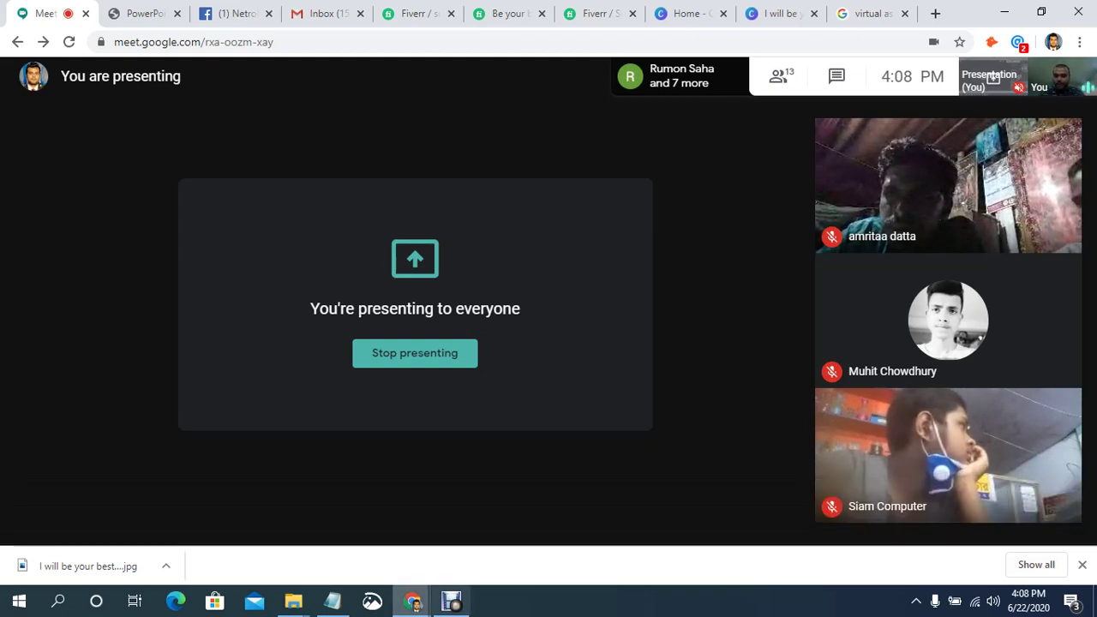
{"action": "mouse_move", "coordinate": [293, 601]}
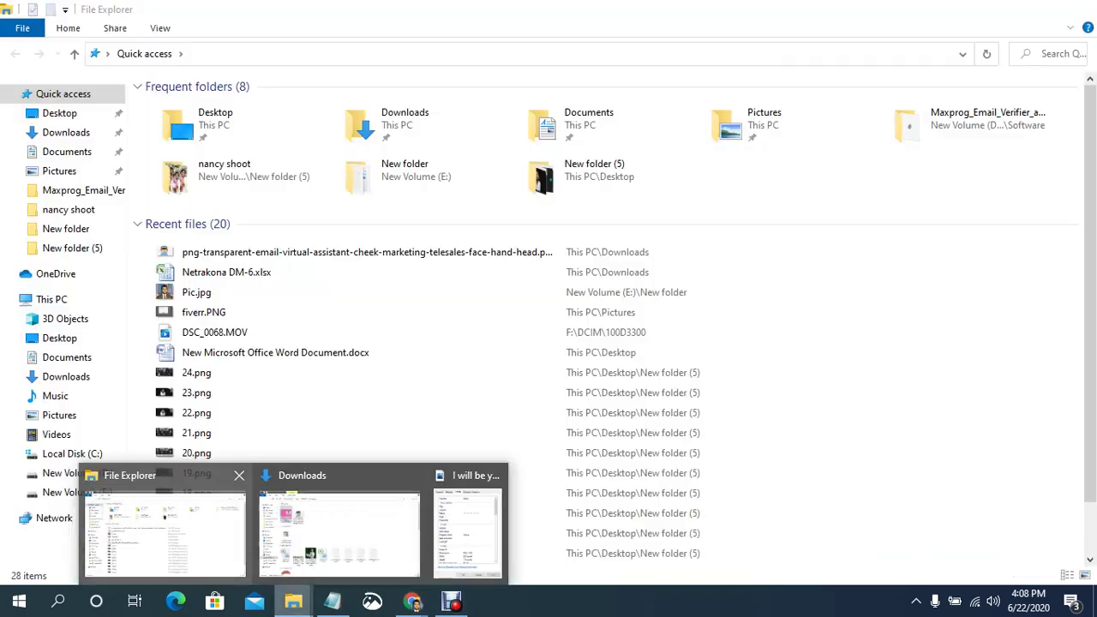
{"action": "left_click", "coordinate": [141, 525]}
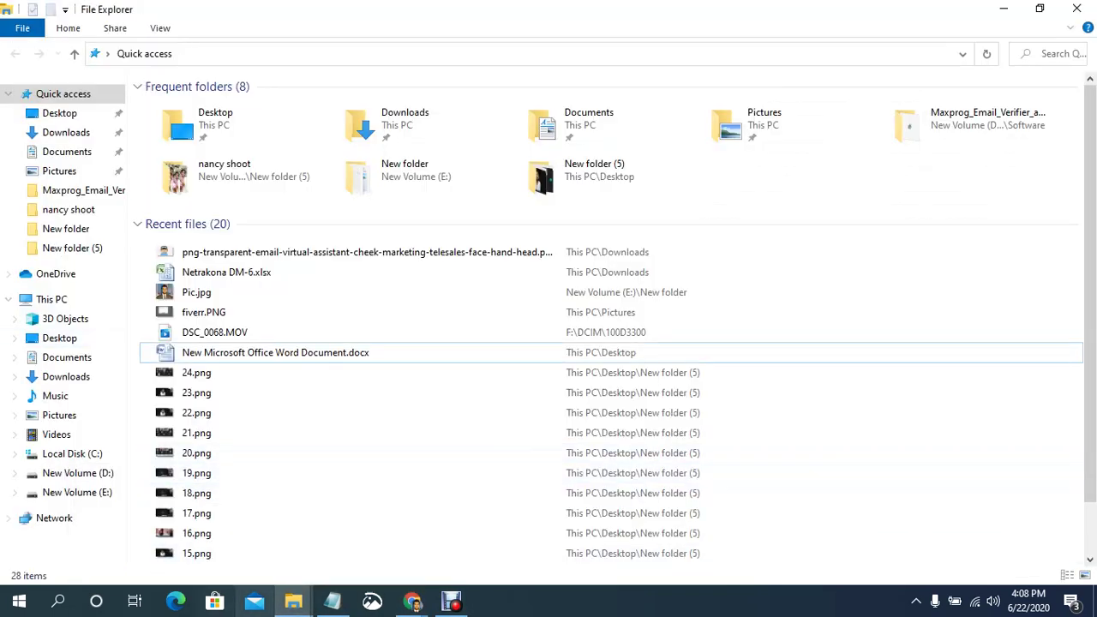
{"action": "mouse_move", "coordinate": [294, 601]}
{"action": "left_click", "coordinate": [339, 531]}
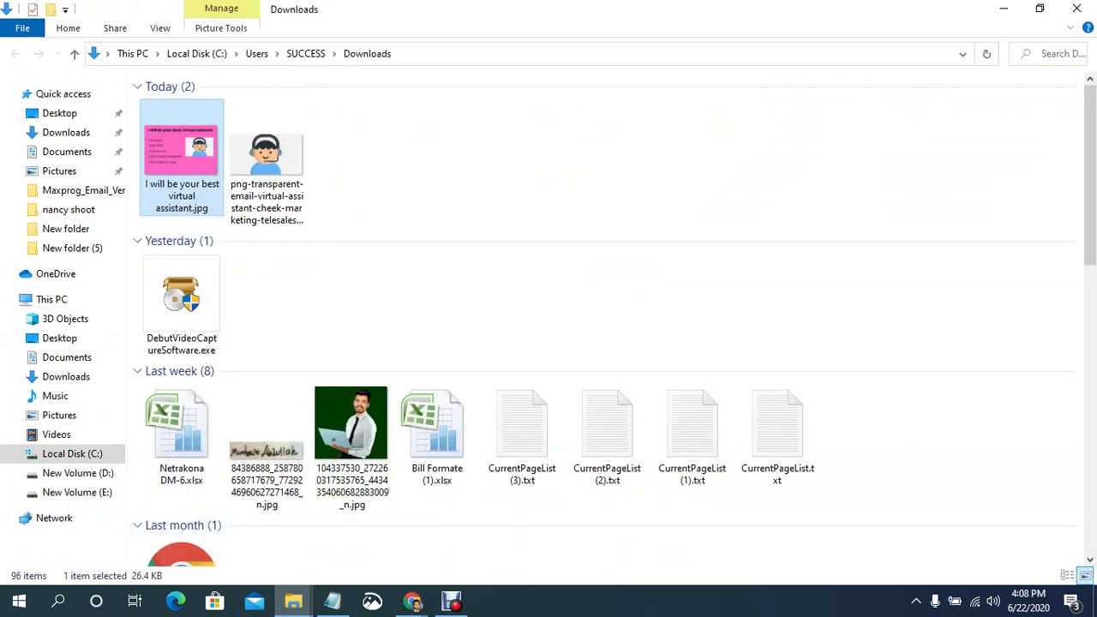
{"action": "mouse_move", "coordinate": [294, 601]}
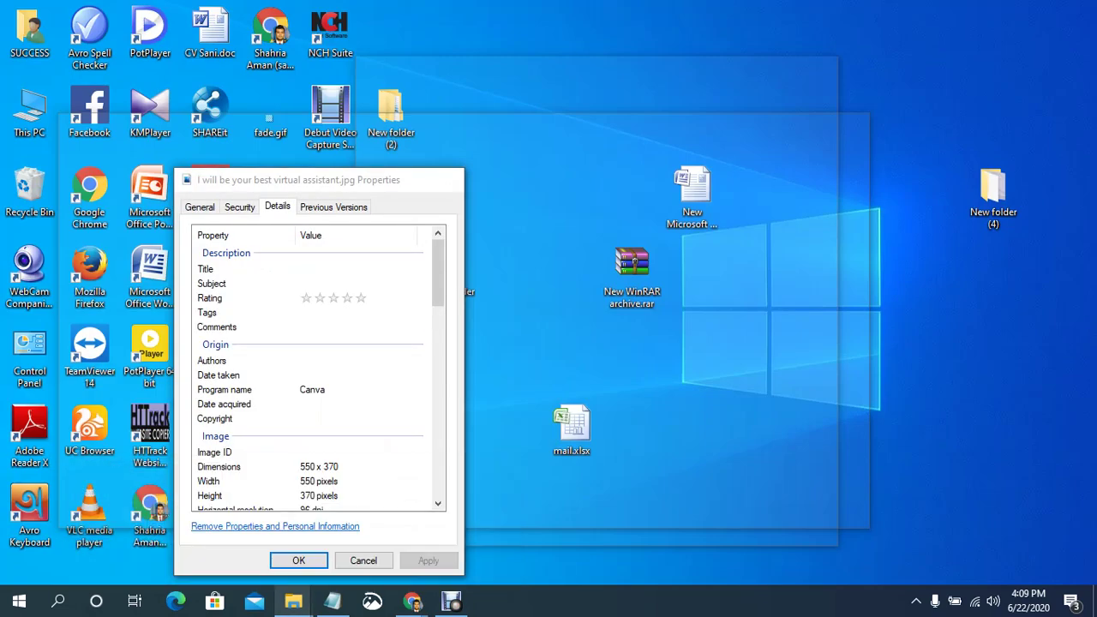
{"action": "left_click", "coordinate": [466, 525]}
{"action": "left_click_drag", "start_coordinate": [326, 179], "coordinate": [600, 106]}
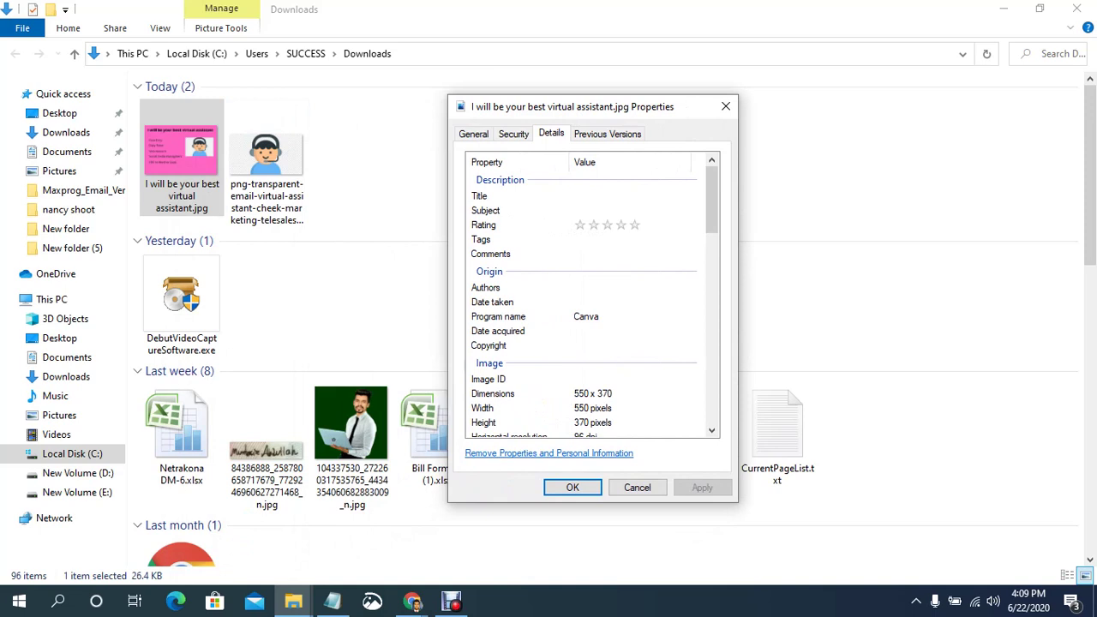
- Set the JPG's Title to the gig headline, Subject to 'virtual assistant', and a five-star rating
{"action": "left_click", "coordinate": [182, 163]}
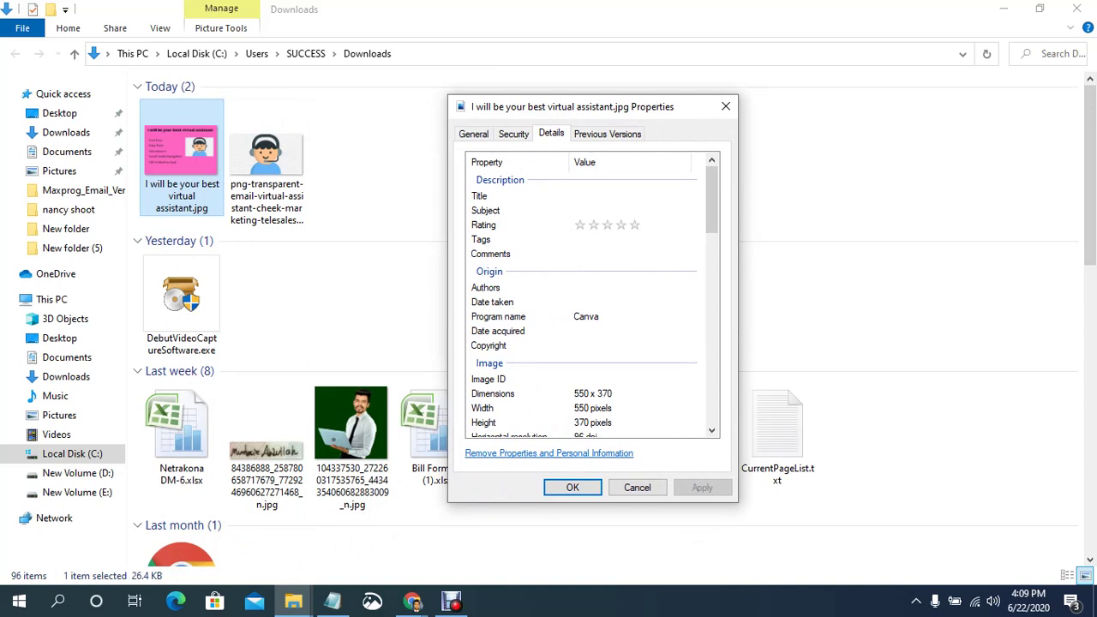
{"action": "key", "text": "alt+Tab"}
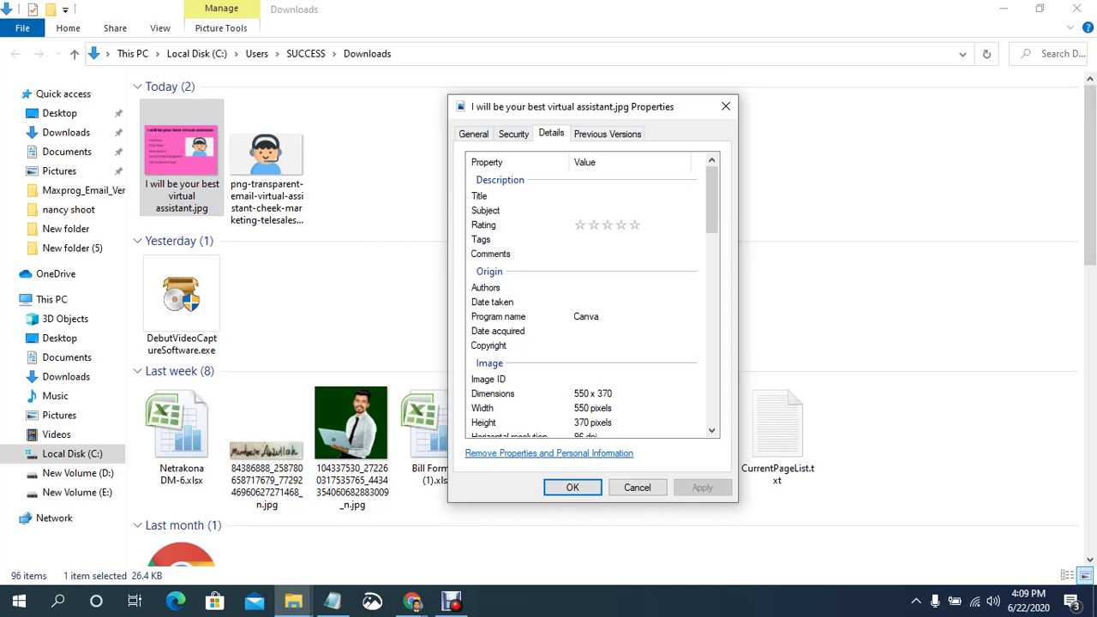
{"action": "left_click", "coordinate": [631, 196]}
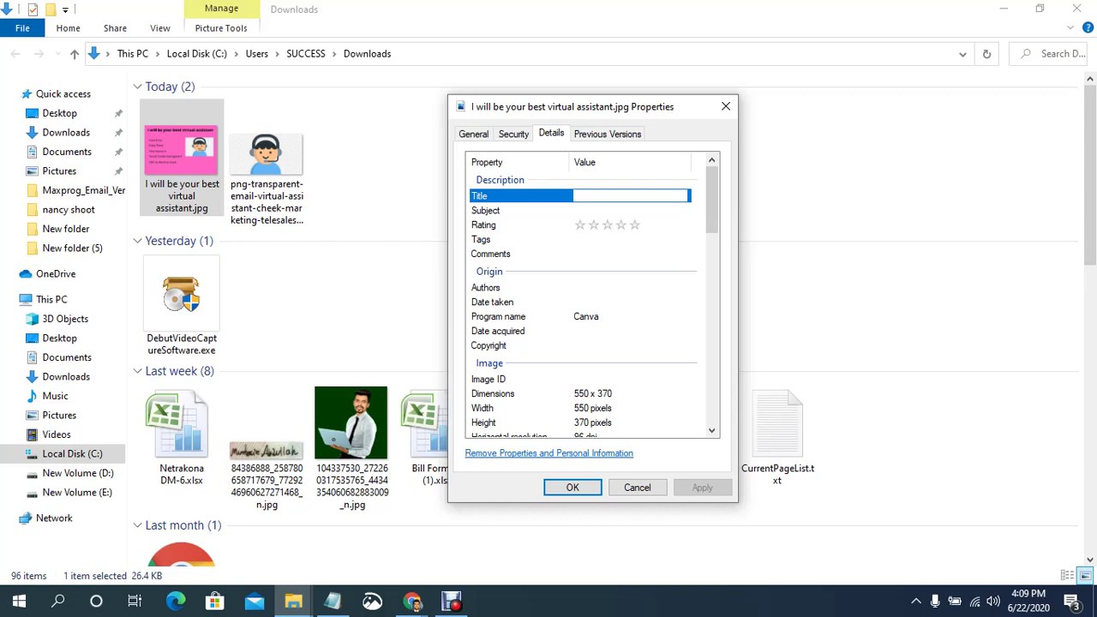
{"action": "type", "text": "I will be your best virtual assistant"}
{"action": "left_click", "coordinate": [631, 210]}
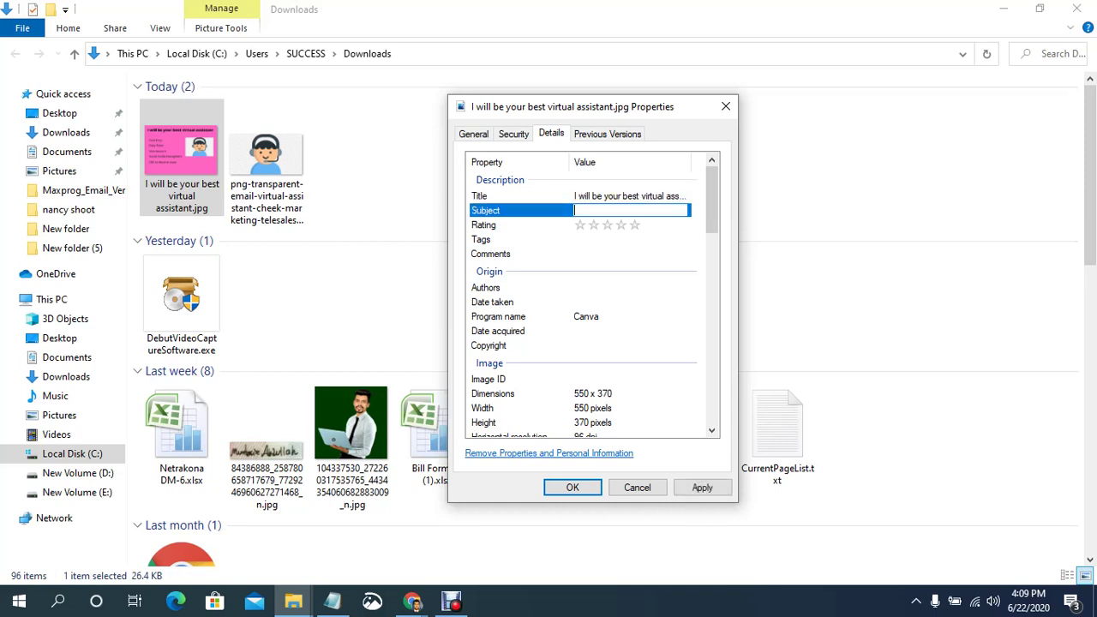
{"action": "type", "text": "I will be your best virtual assistant"}
{"action": "left_click_drag", "start_coordinate": [631, 210], "coordinate": [572, 210]}
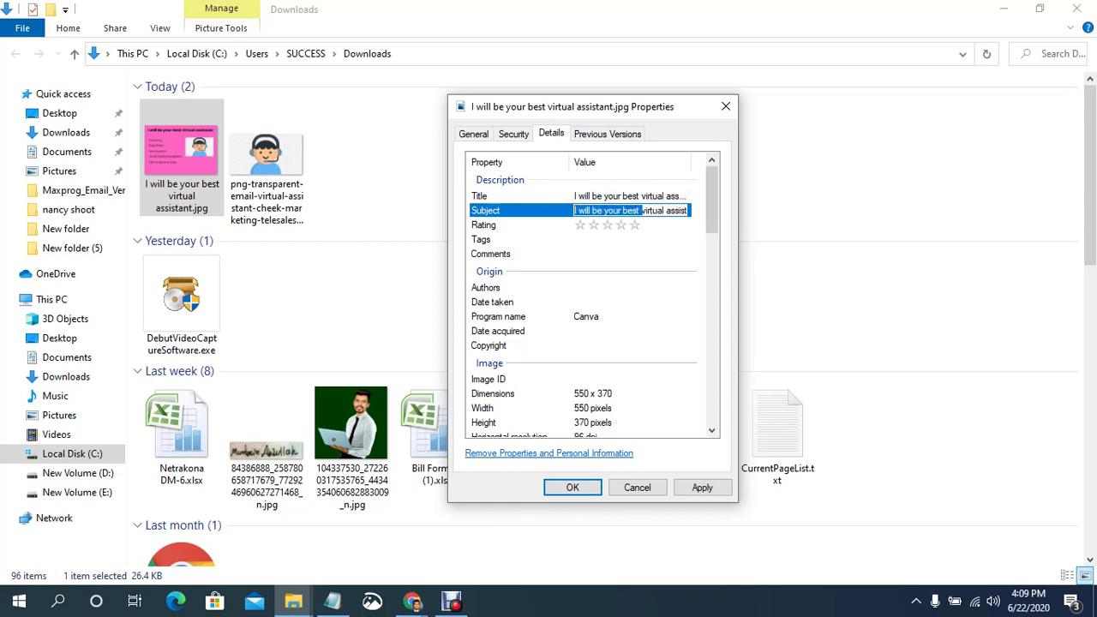
{"action": "key", "text": "BackSpace"}
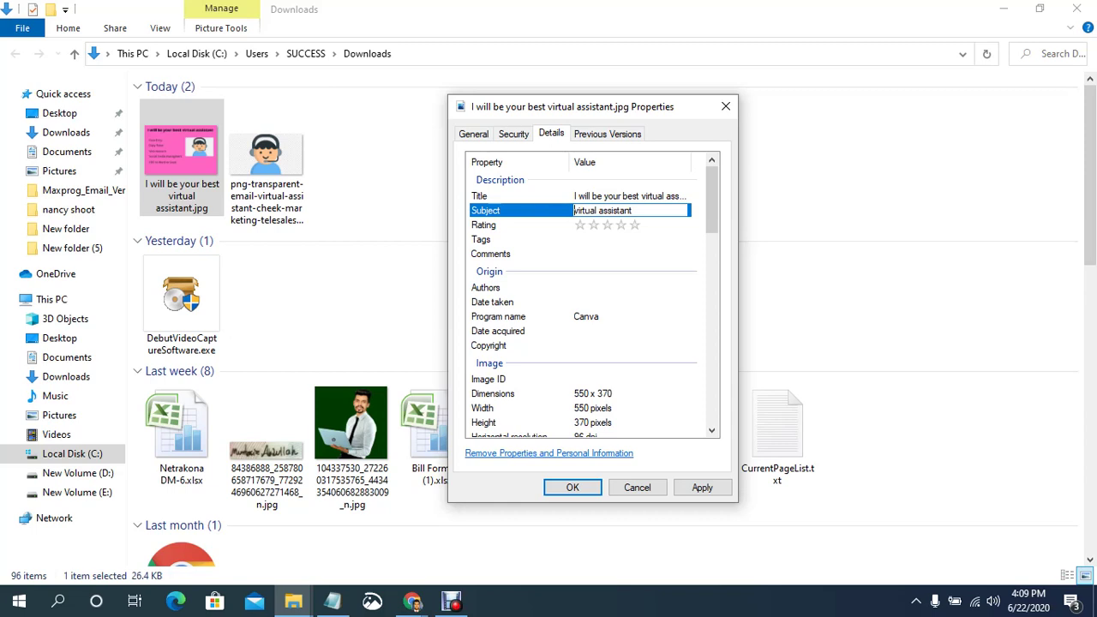
{"action": "left_click", "coordinate": [634, 225]}
- Add the tags 'virtual assistant', 'data entry' and 'virtual' to the JPG
{"action": "left_click", "coordinate": [600, 239]}
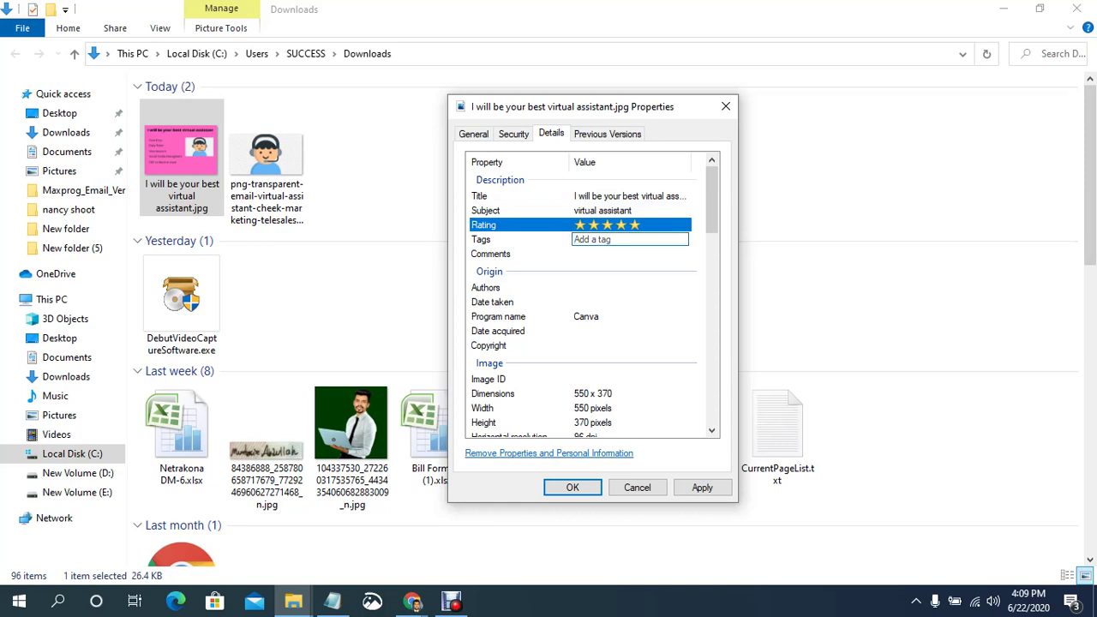
{"action": "type", "text": "virtual"}
{"action": "type", "text": ";"}
{"action": "key", "text": "BackSpace"}
{"action": "type", "text": "assists"}
{"action": "key", "text": "BackSpace"}
{"action": "key", "text": "BackSpace"}
{"action": "type", "text": "ant"}
{"action": "key", "text": "BackSpace"}
{"action": "type", "text": "; data entryt"}
{"action": "key", "text": "BackSpace"}
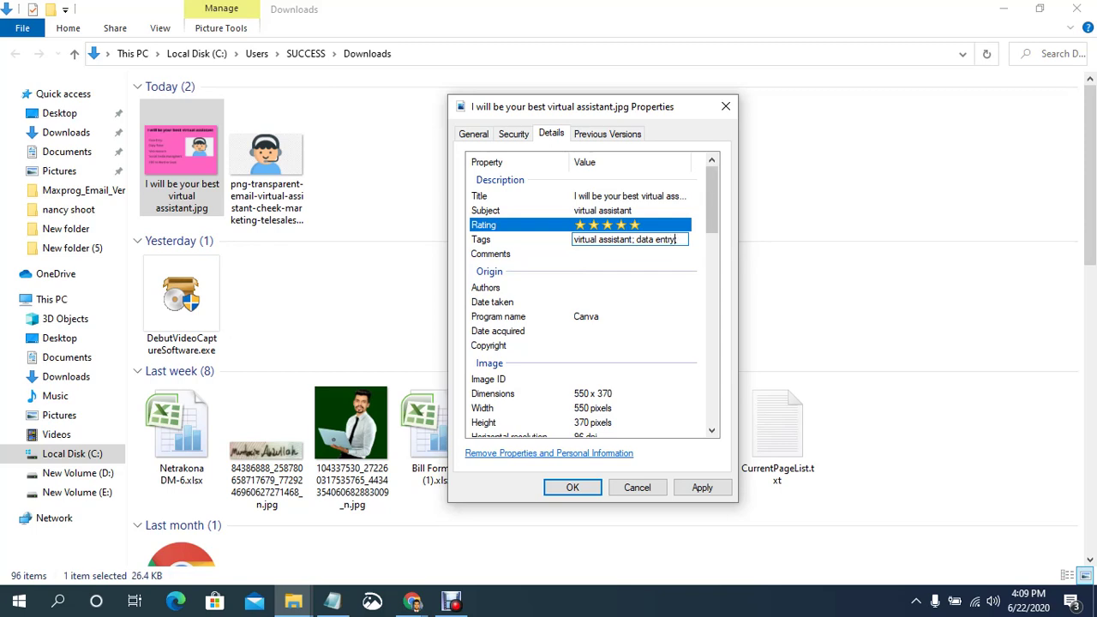
{"action": "type", "text": "; virt"}
{"action": "key", "text": "BackSpace"}
{"action": "type", "text": "rtua"}
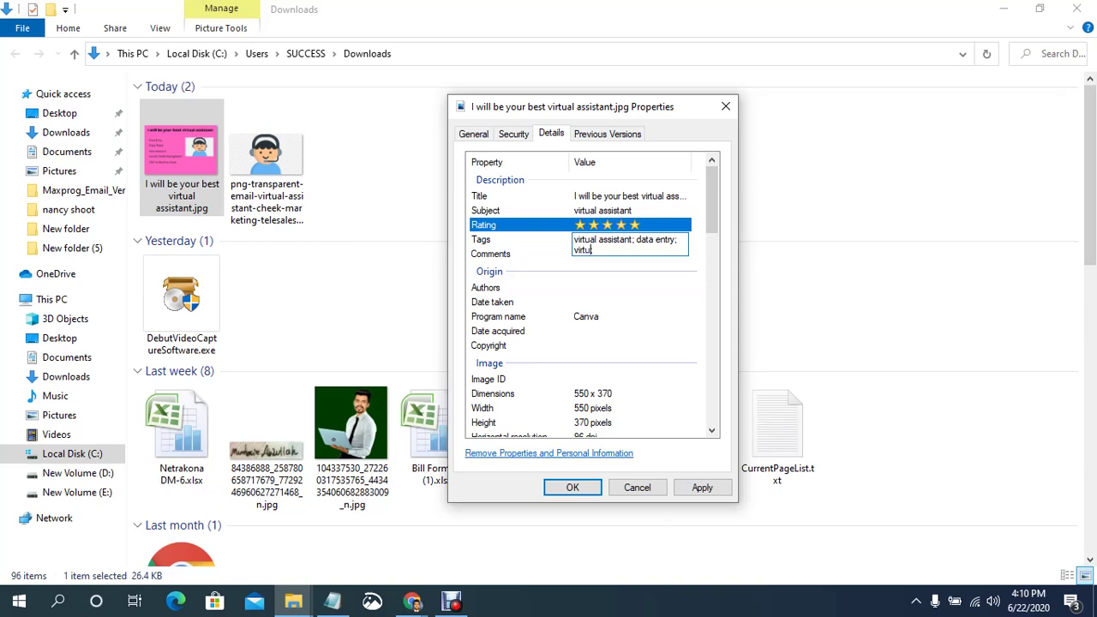
{"action": "type", "text": "al;"}
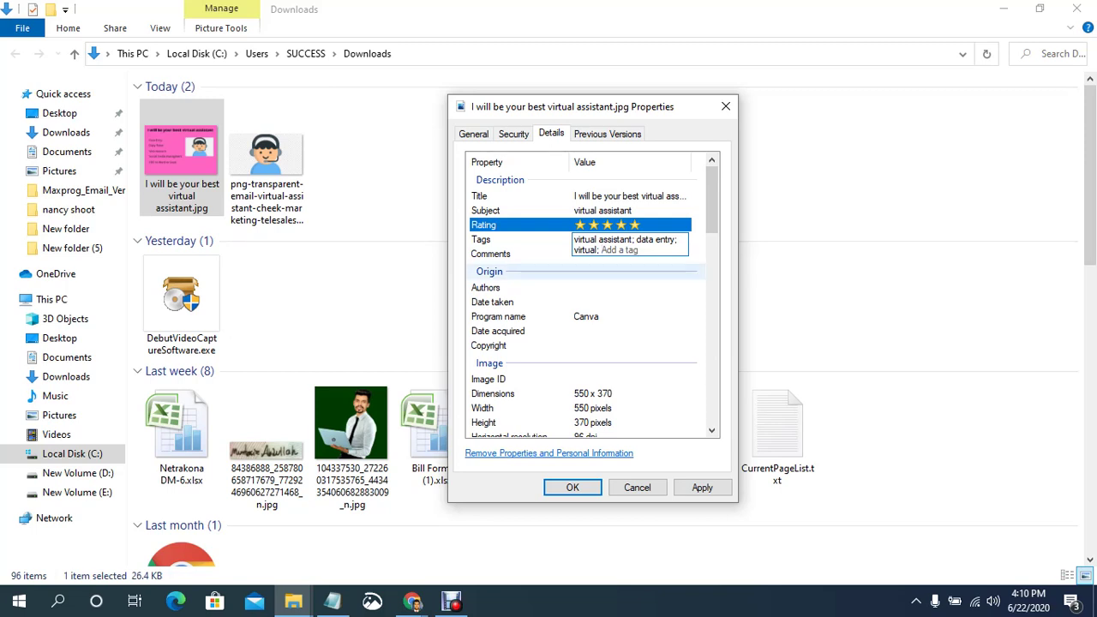
{"action": "left_click", "coordinate": [630, 287]}
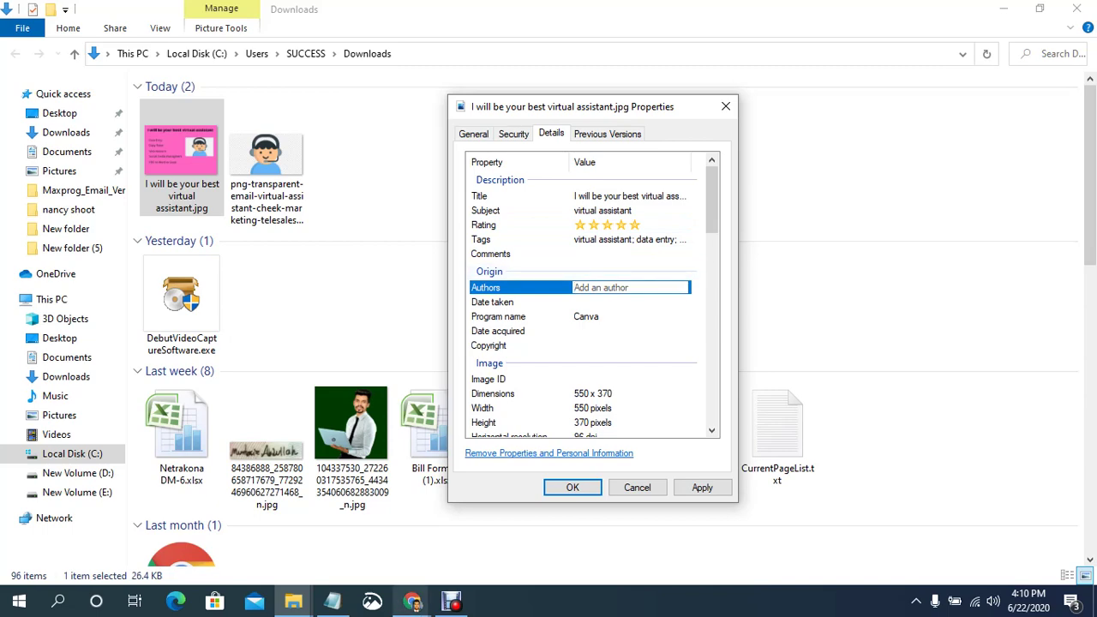
{"action": "left_click", "coordinate": [413, 601]}
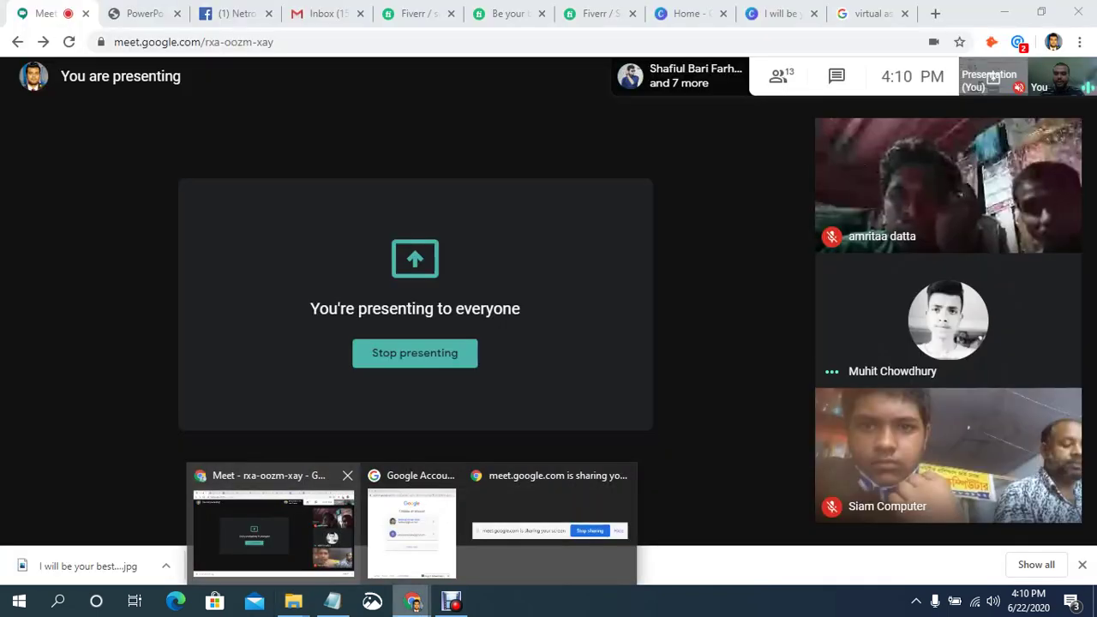
- Open your Fiverr seller profile with the draft 'I will be your best virtual assistant' gig
{"action": "left_click", "coordinate": [273, 532]}
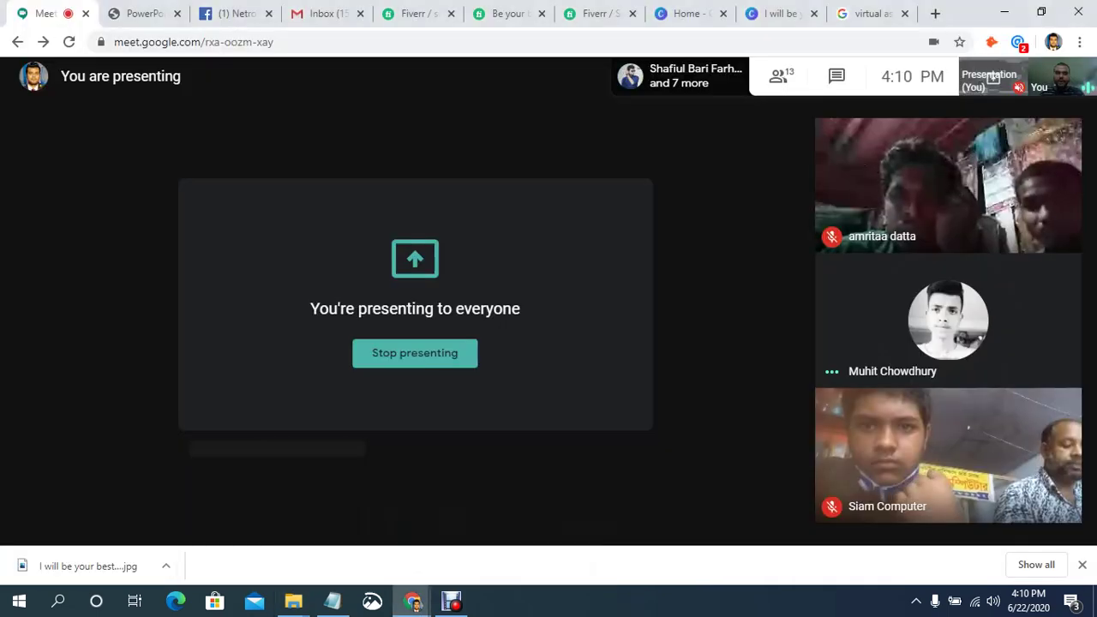
{"action": "left_click", "coordinate": [506, 13]}
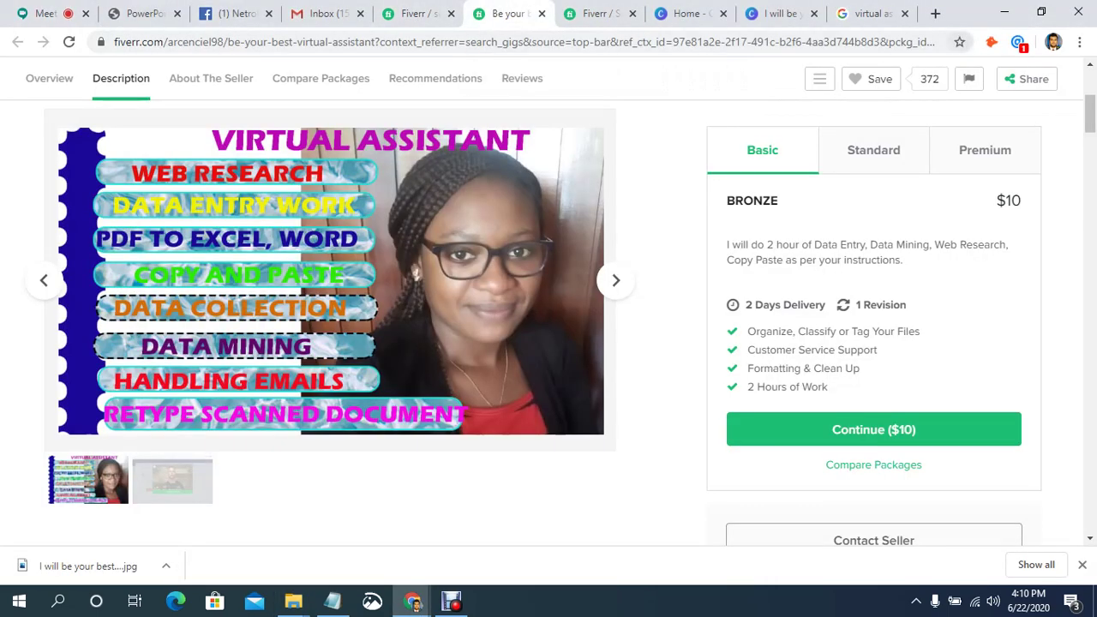
{"action": "scroll", "coordinate": [549, 309], "scroll_direction": "up", "scroll_amount": 4}
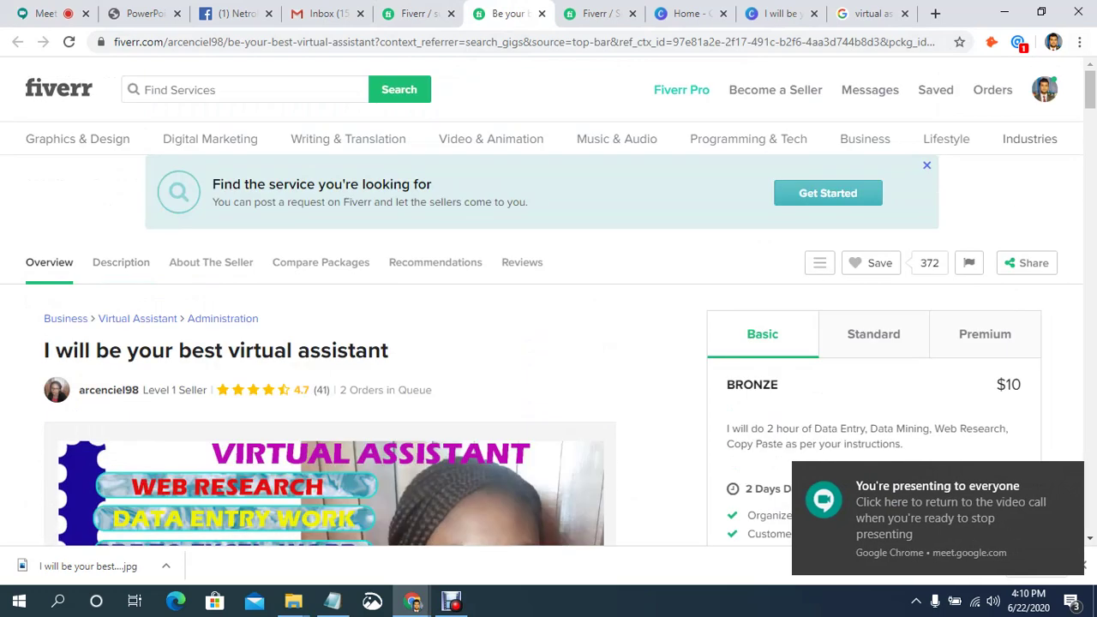
{"action": "left_click", "coordinate": [1044, 89]}
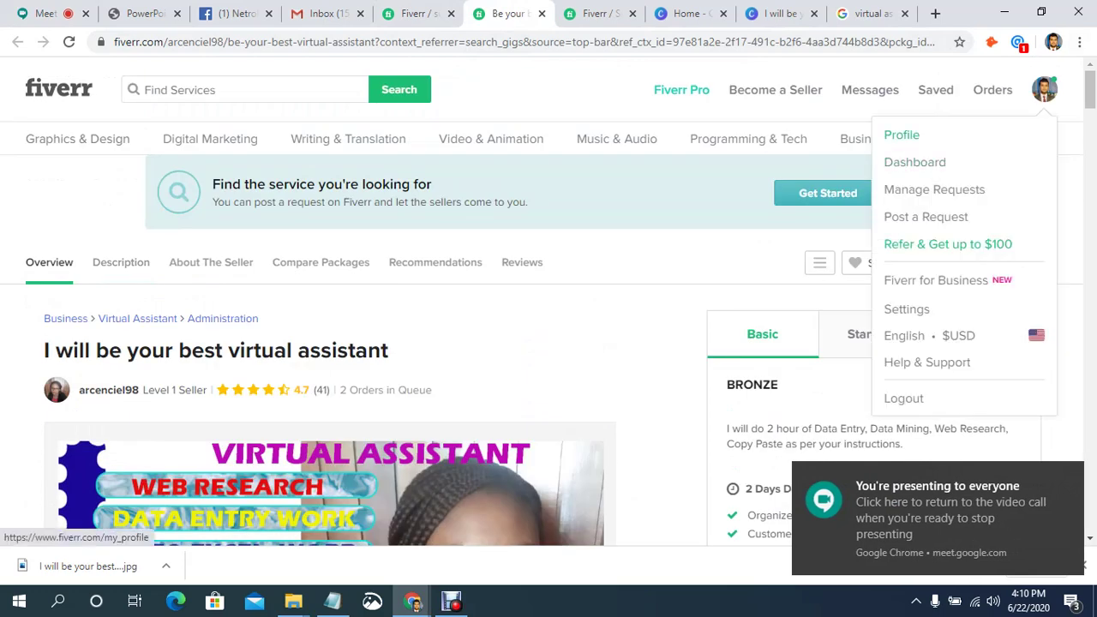
{"action": "left_click", "coordinate": [901, 134]}
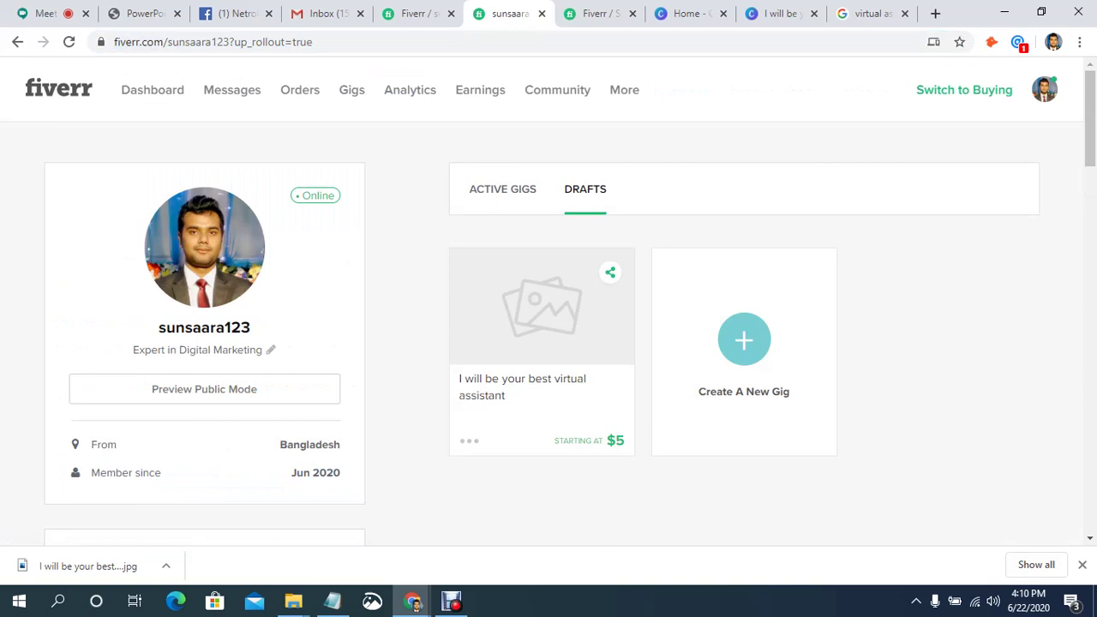
{"action": "left_click", "coordinate": [776, 14]}
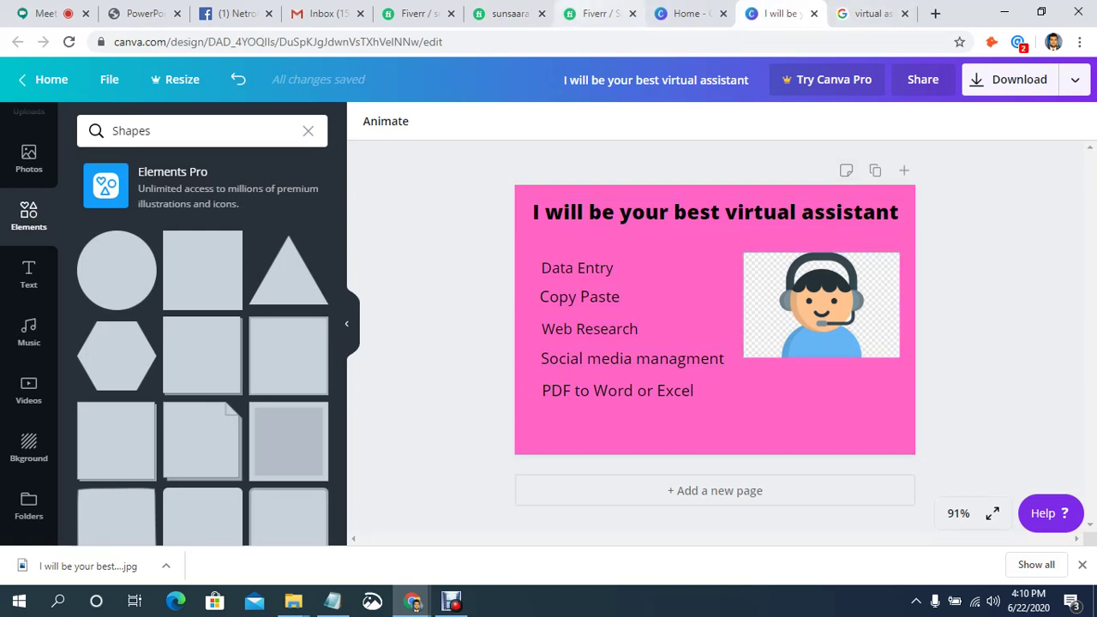
{"action": "left_click", "coordinate": [601, 14]}
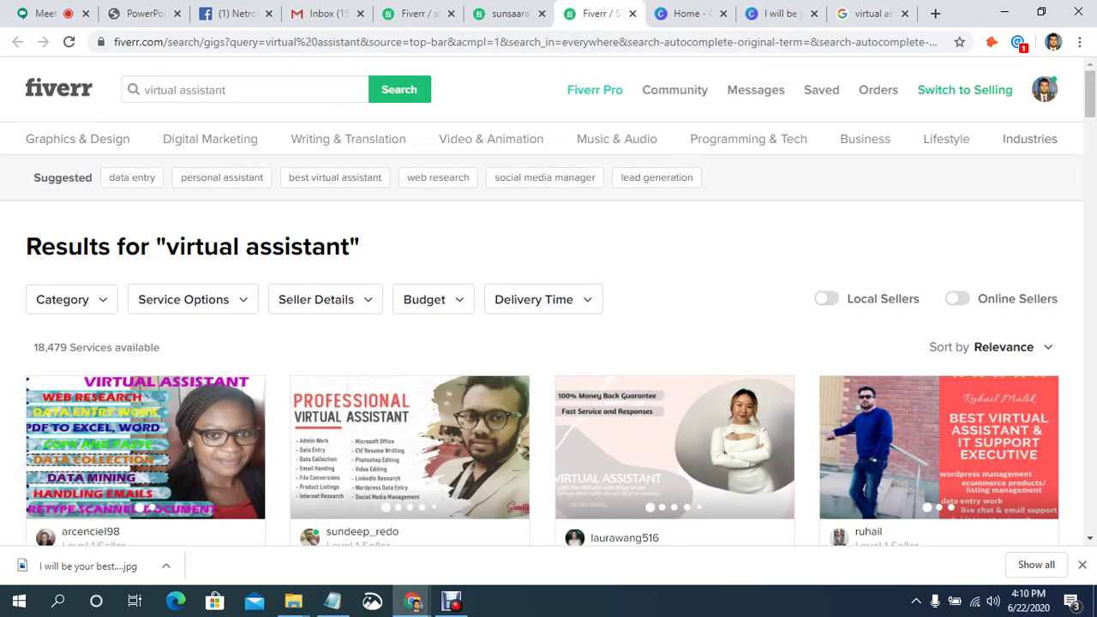
{"action": "left_click", "coordinate": [508, 13]}
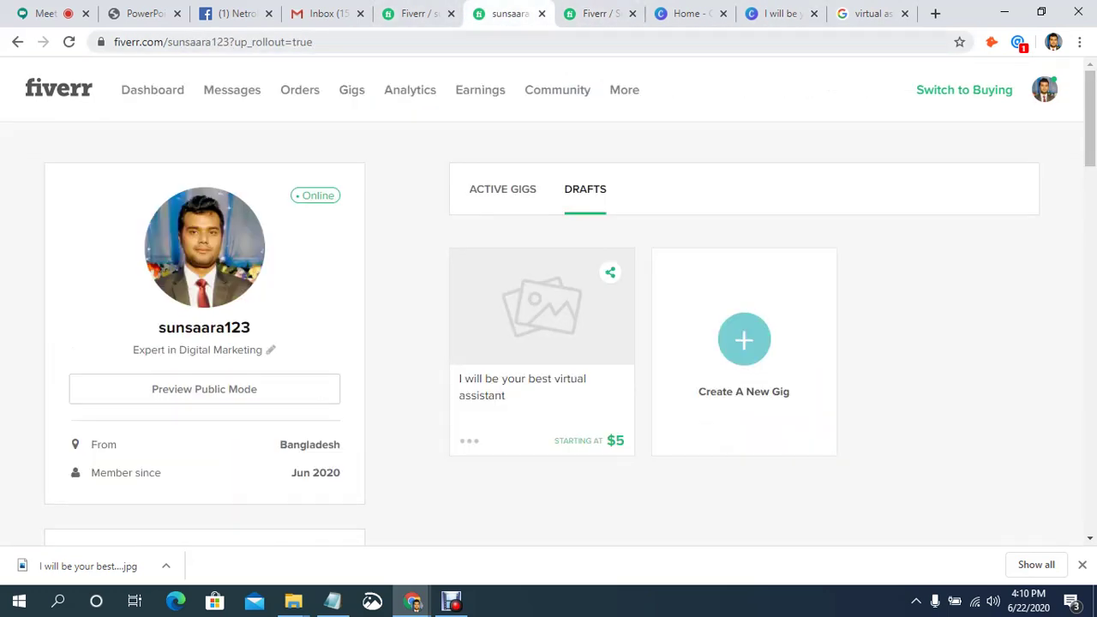
- Copy the Fiverr profile URL and paste it as the JPG's Authors value
{"action": "left_click_drag", "start_coordinate": [225, 42], "coordinate": [114, 42]}
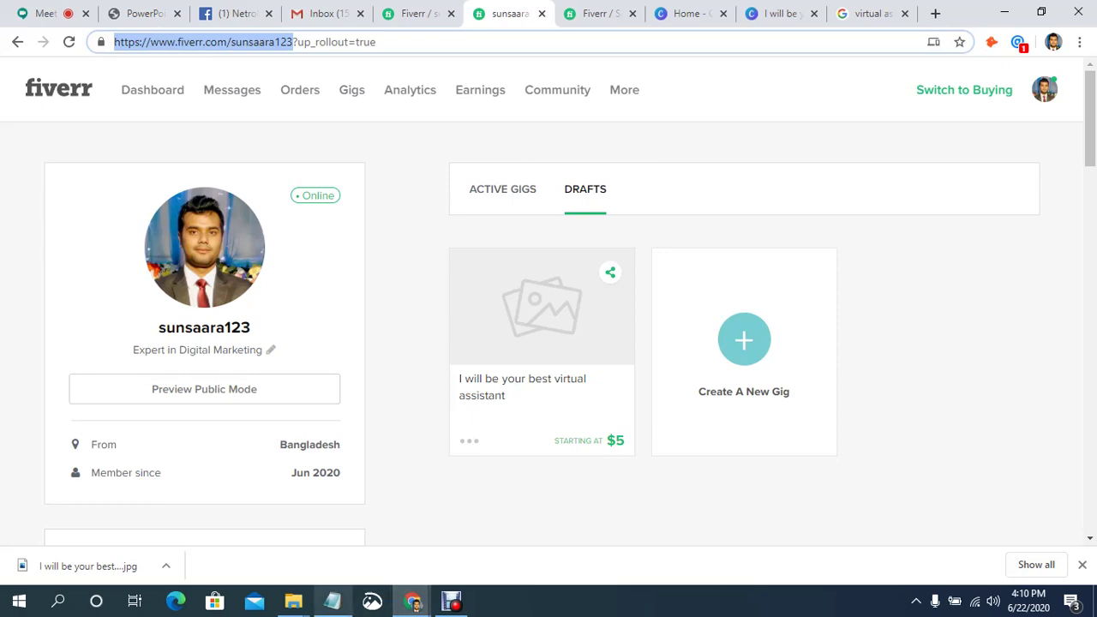
{"action": "left_click", "coordinate": [333, 602]}
{"action": "mouse_move", "coordinate": [293, 602]}
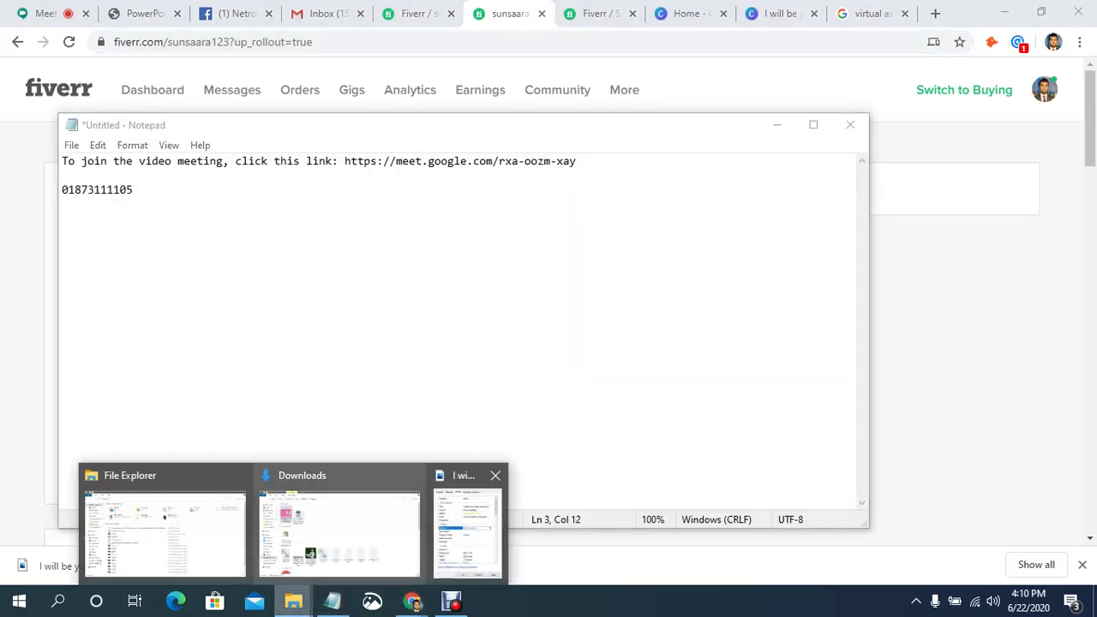
{"action": "left_click", "coordinate": [466, 526]}
{"action": "type", "text": "https://www.fiverr.com/sunsaara123?up_rollout=true"}
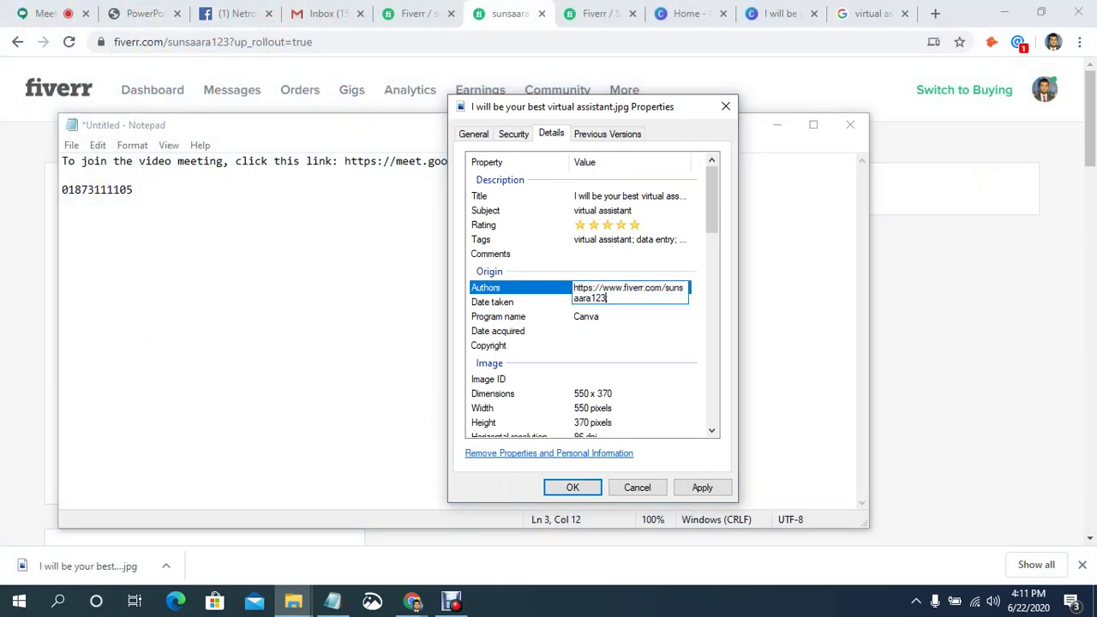
{"action": "key", "text": "Return"}
{"action": "left_click", "coordinate": [489, 379]}
{"action": "scroll", "coordinate": [592, 300], "scroll_direction": "down", "scroll_amount": 3}
{"action": "scroll", "coordinate": [591, 300], "scroll_direction": "up", "scroll_amount": 3}
- Select the whole Title value in the JPG's details for reuse
{"action": "left_click", "coordinate": [629, 196]}
{"action": "key", "text": "ctrl+c"}
{"action": "double_click", "coordinate": [671, 196]}
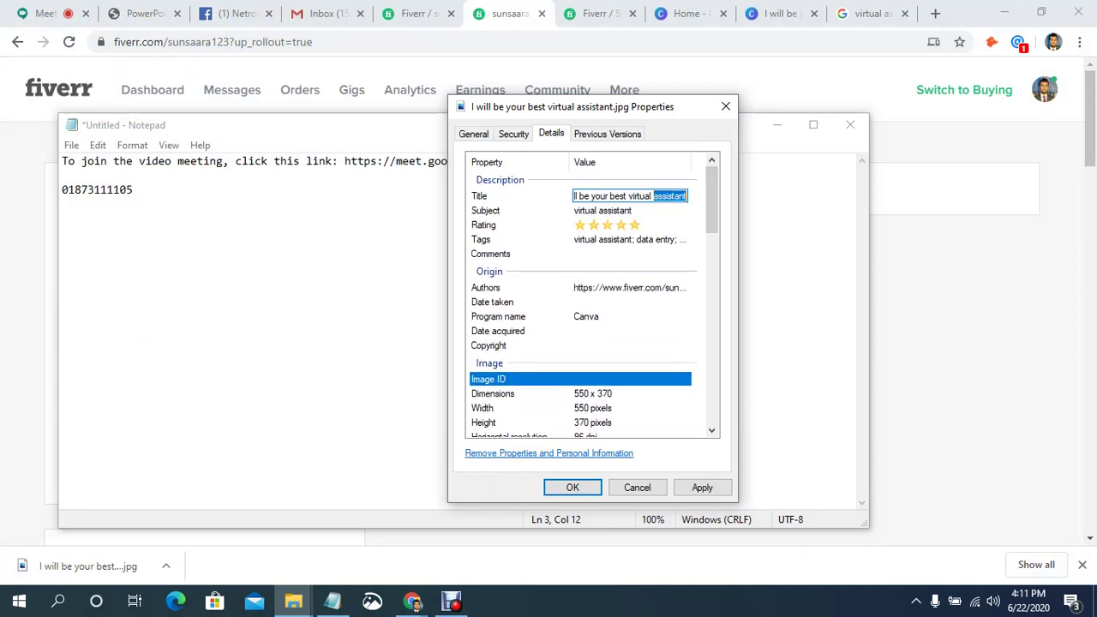
{"action": "key", "text": "ctrl+a"}
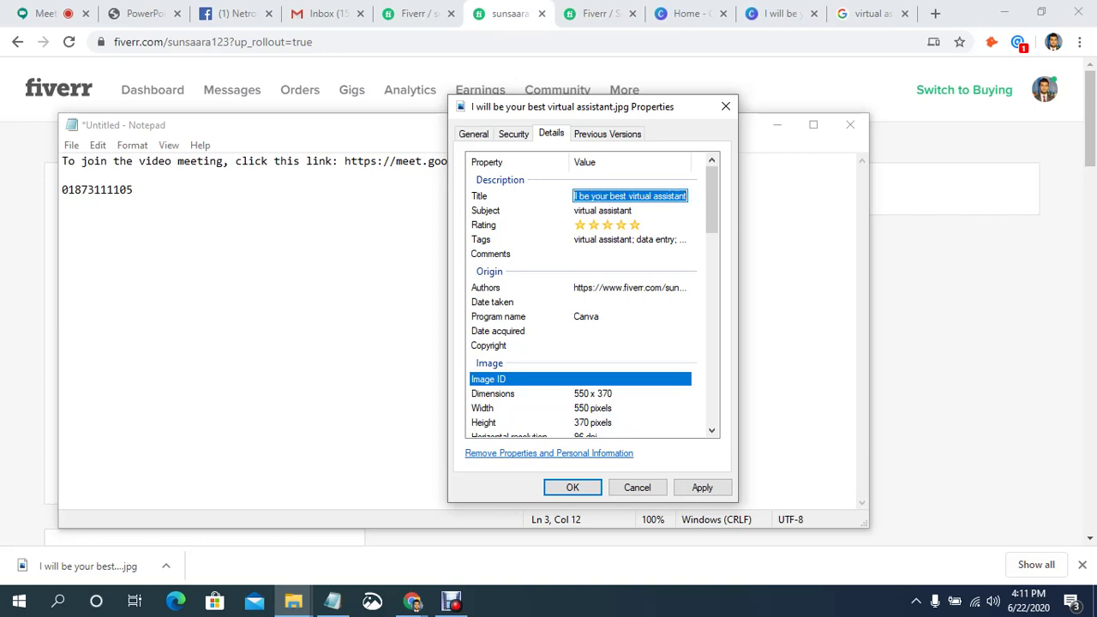
- Paste the gig title into the Camera maker and Camera model fields
{"action": "scroll", "coordinate": [592, 300], "scroll_direction": "down", "scroll_amount": 2}
{"action": "scroll", "coordinate": [592, 300], "scroll_direction": "down", "scroll_amount": 4}
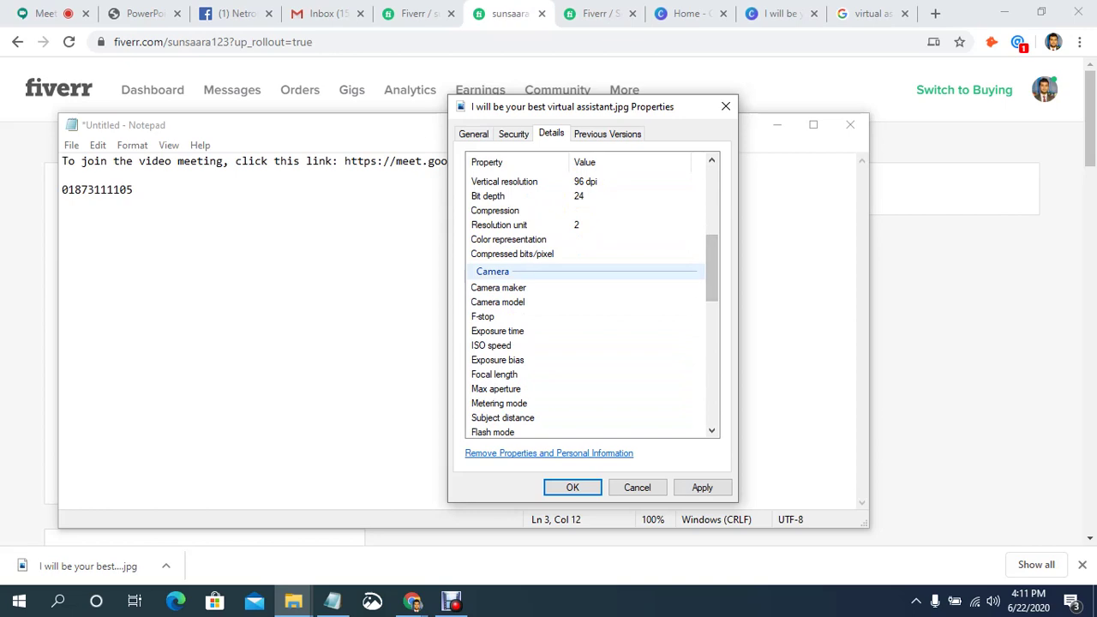
{"action": "left_click", "coordinate": [630, 287]}
{"action": "key", "text": "BackSpace"}
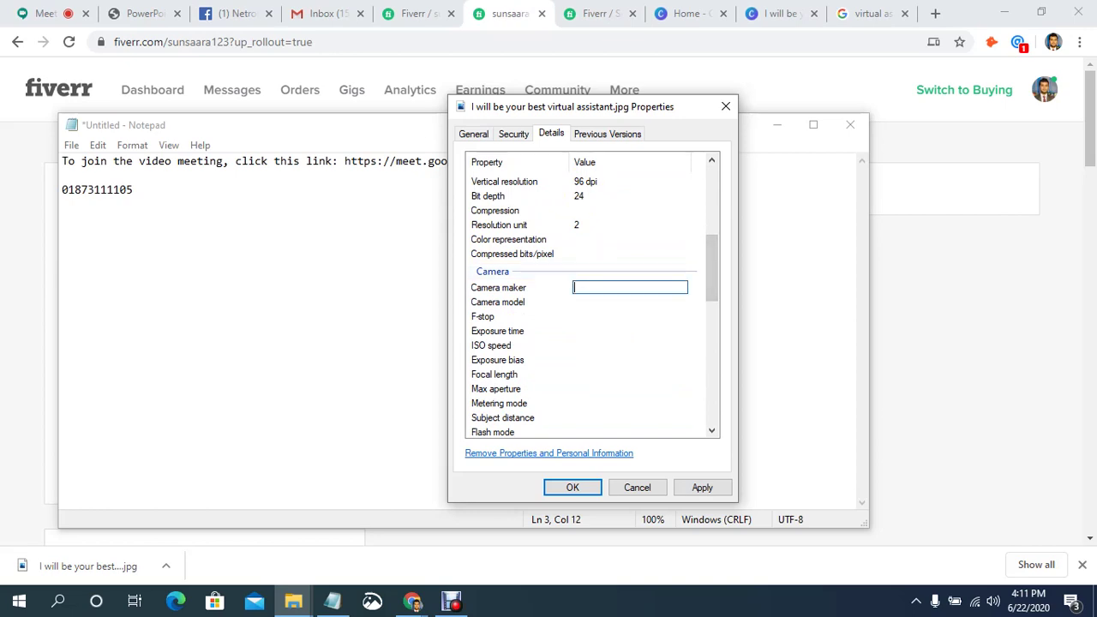
{"action": "key", "text": "ctrl+v"}
{"action": "left_click", "coordinate": [631, 302]}
{"action": "key", "text": "ctrl+v"}
{"action": "key", "text": "Return"}
- Fill Lens maker, Lens model, Flash maker, Flash model and Camera serial number with the title, then apply
{"action": "scroll", "coordinate": [592, 300], "scroll_direction": "down", "scroll_amount": 2}
{"action": "scroll", "coordinate": [591, 300], "scroll_direction": "down", "scroll_amount": 3}
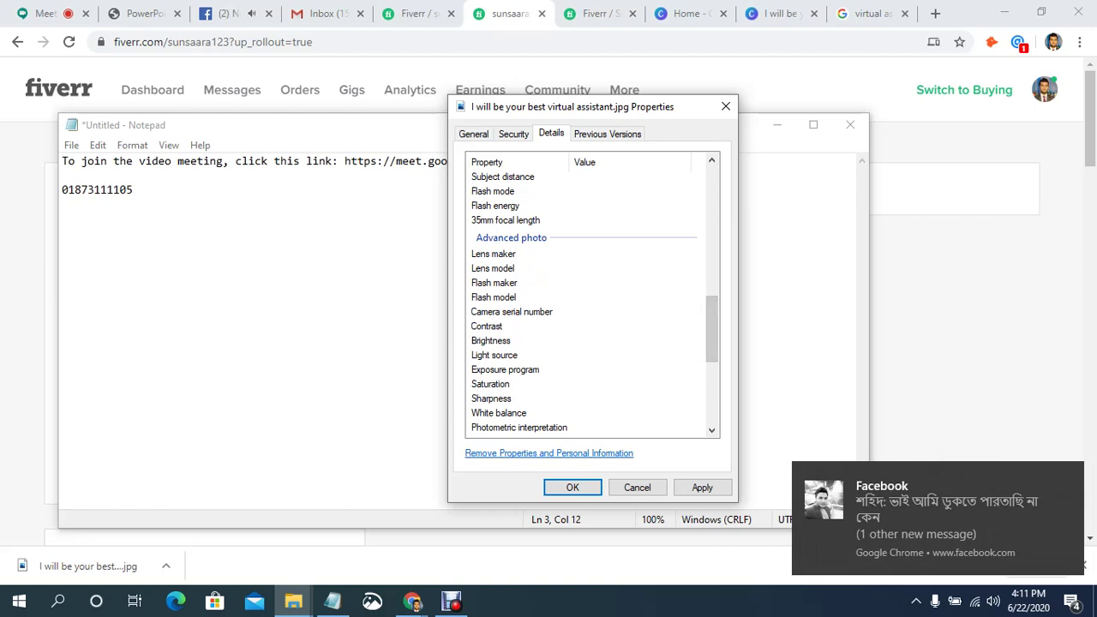
{"action": "left_click", "coordinate": [630, 254]}
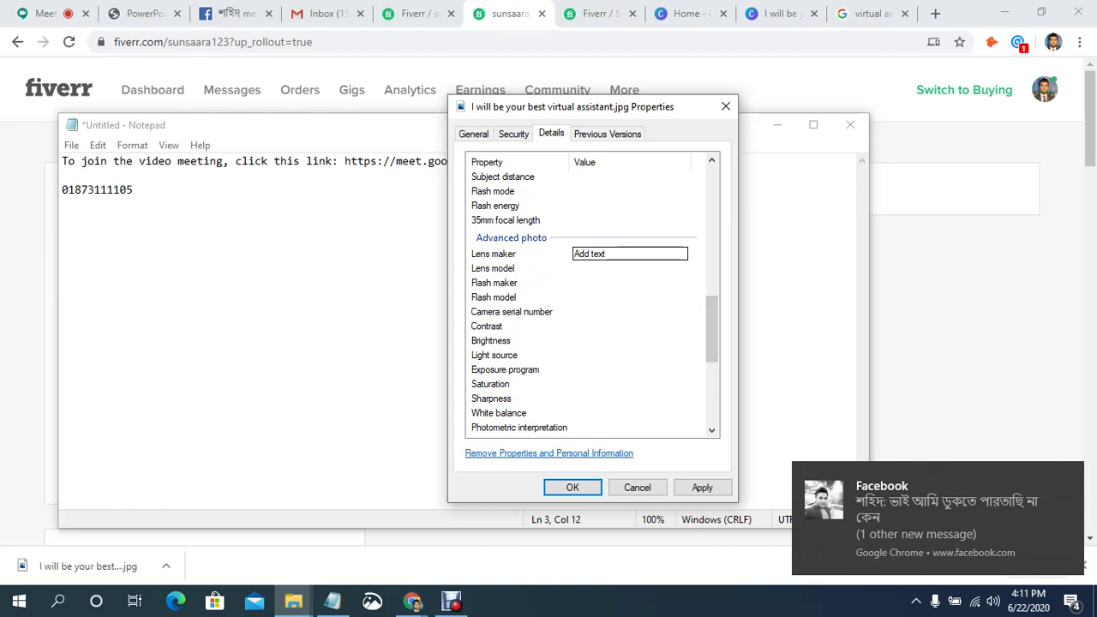
{"action": "key", "text": "ctrl+v"}
{"action": "key", "text": "Tab"}
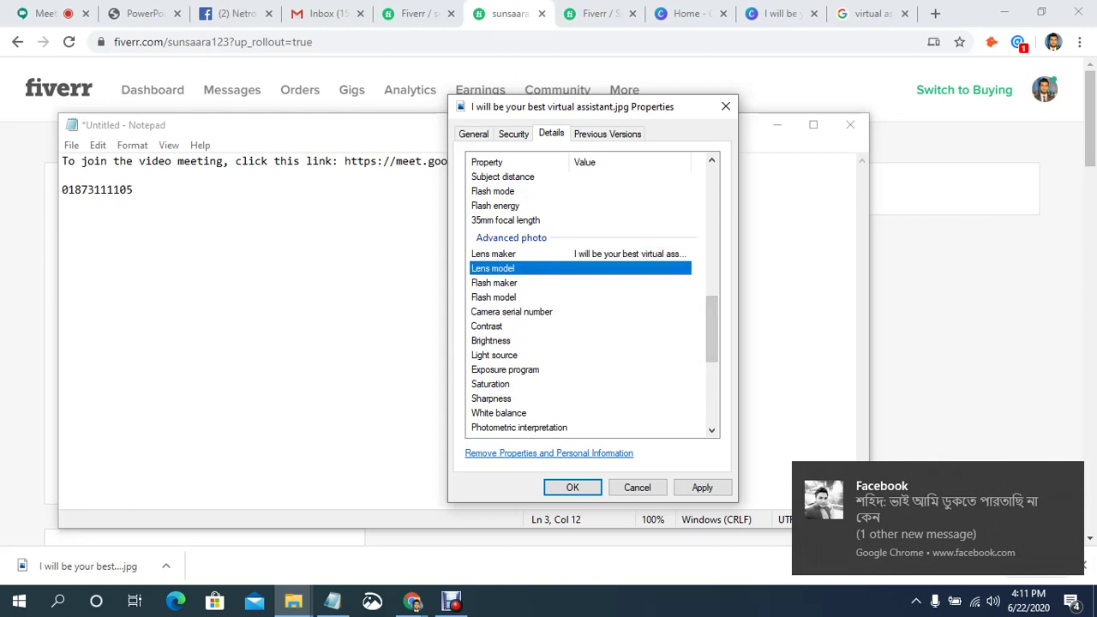
{"action": "key", "text": "ctrl+v"}
{"action": "key", "text": "Tab"}
{"action": "key", "text": "ctrl+v"}
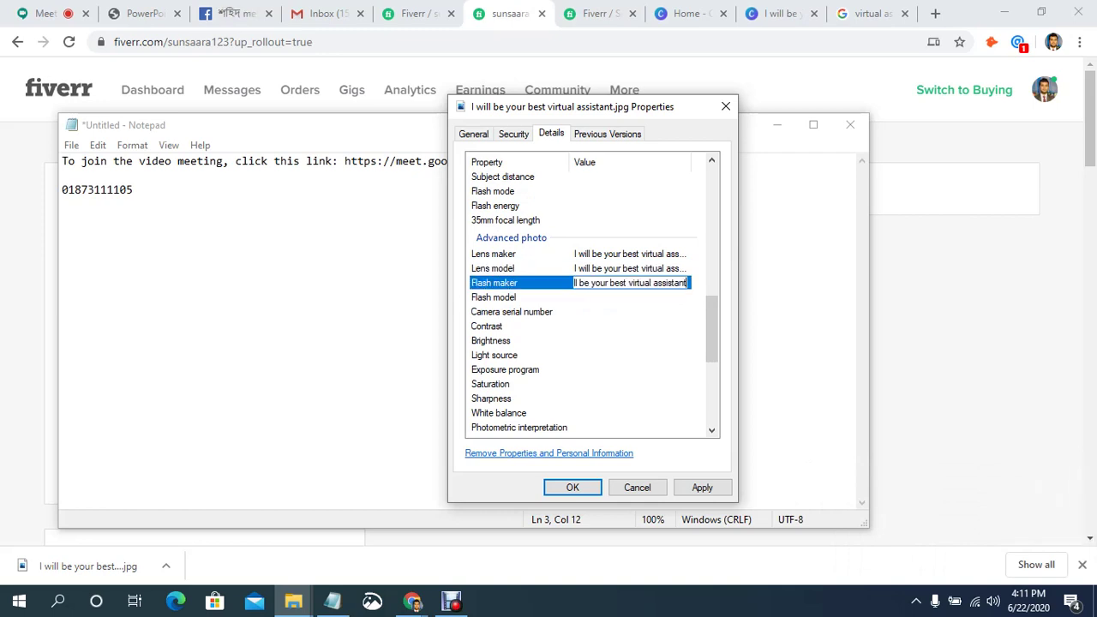
{"action": "key", "text": "Tab"}
{"action": "key", "text": "ctrl+v"}
{"action": "key", "text": "Tab"}
{"action": "key", "text": "ctrl+v"}
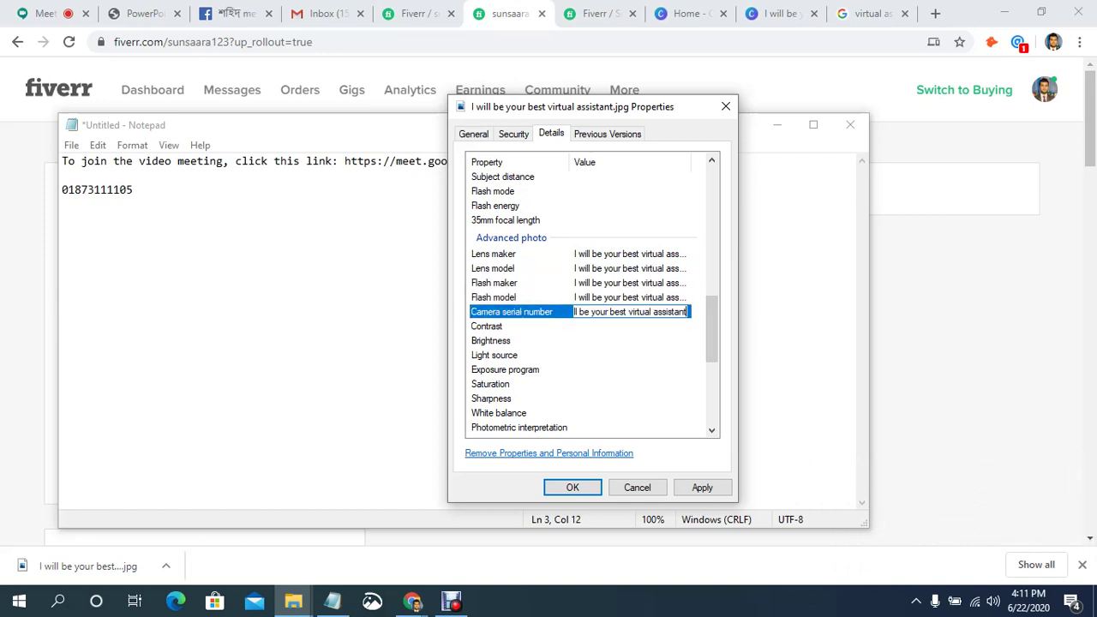
{"action": "left_click", "coordinate": [702, 487]}
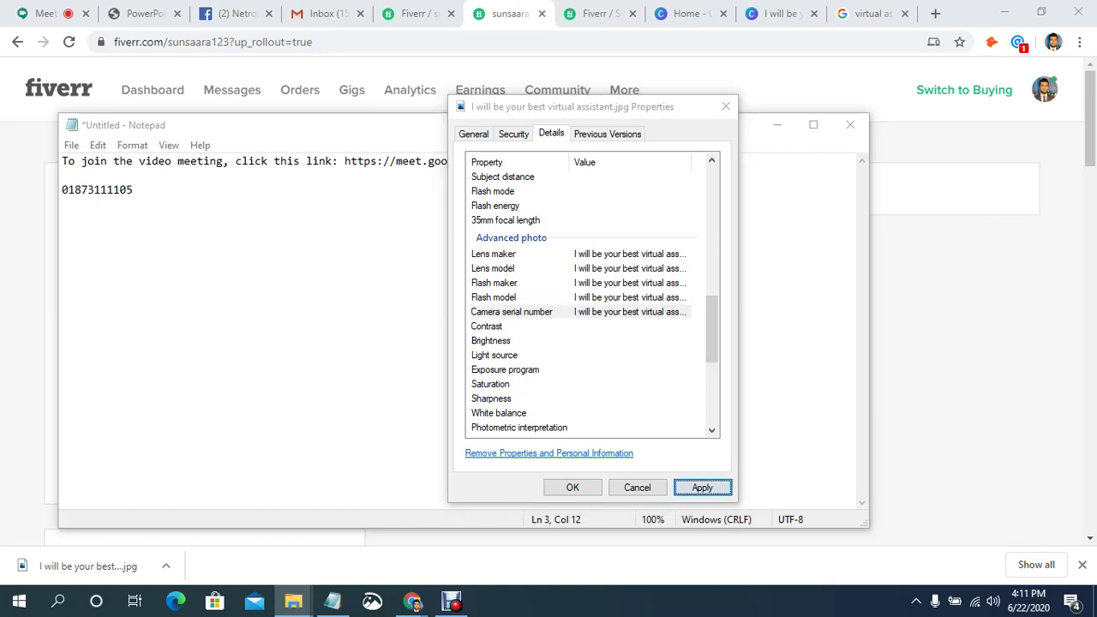
{"action": "key", "text": "Return"}
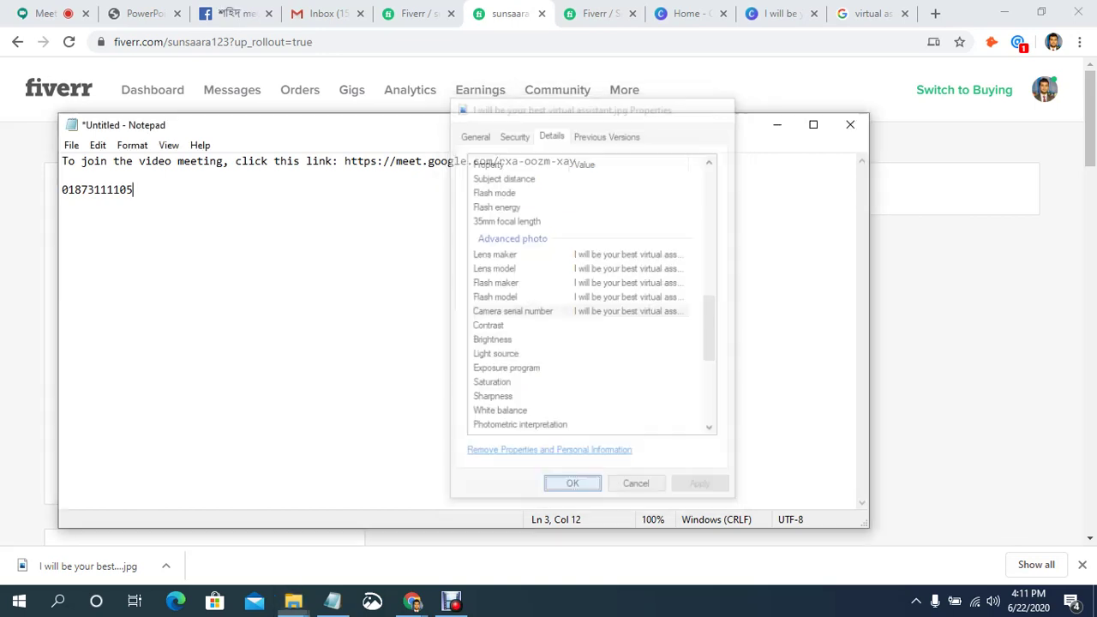
- Hide Notepad, switch to Google Meet and scroll through the call's participant list
{"action": "left_click", "coordinate": [777, 124]}
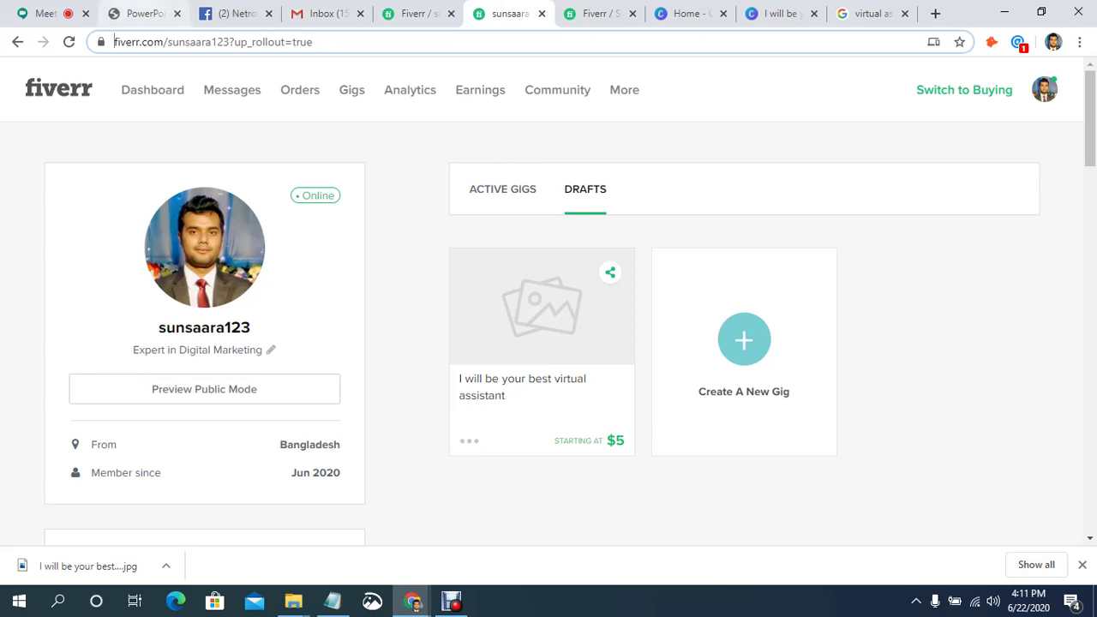
{"action": "key", "text": "ctrl+1"}
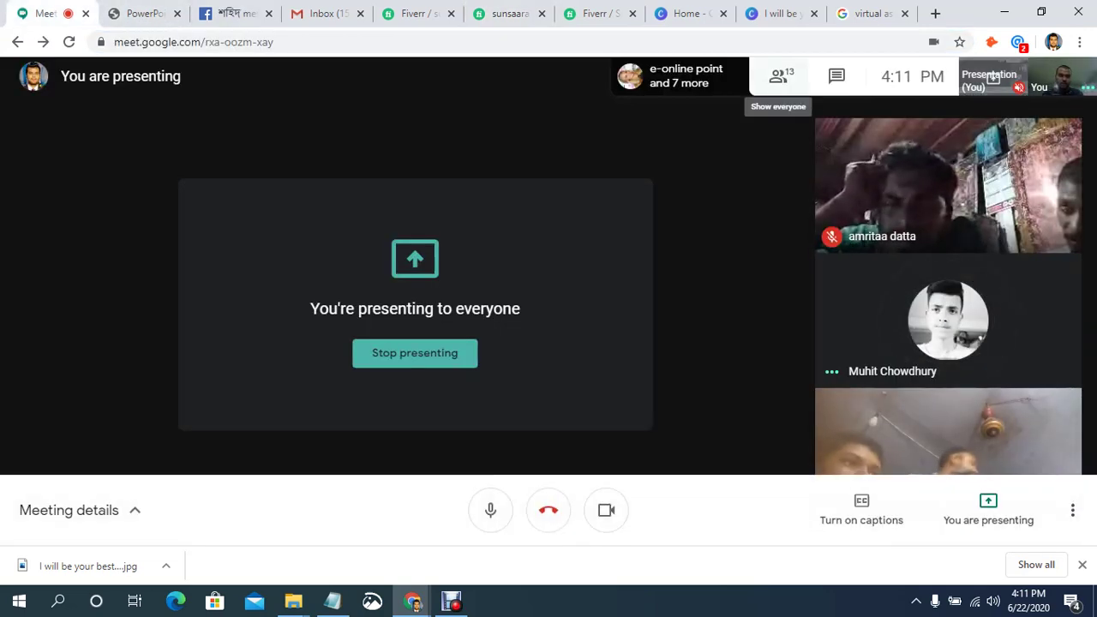
{"action": "left_click", "coordinate": [778, 76]}
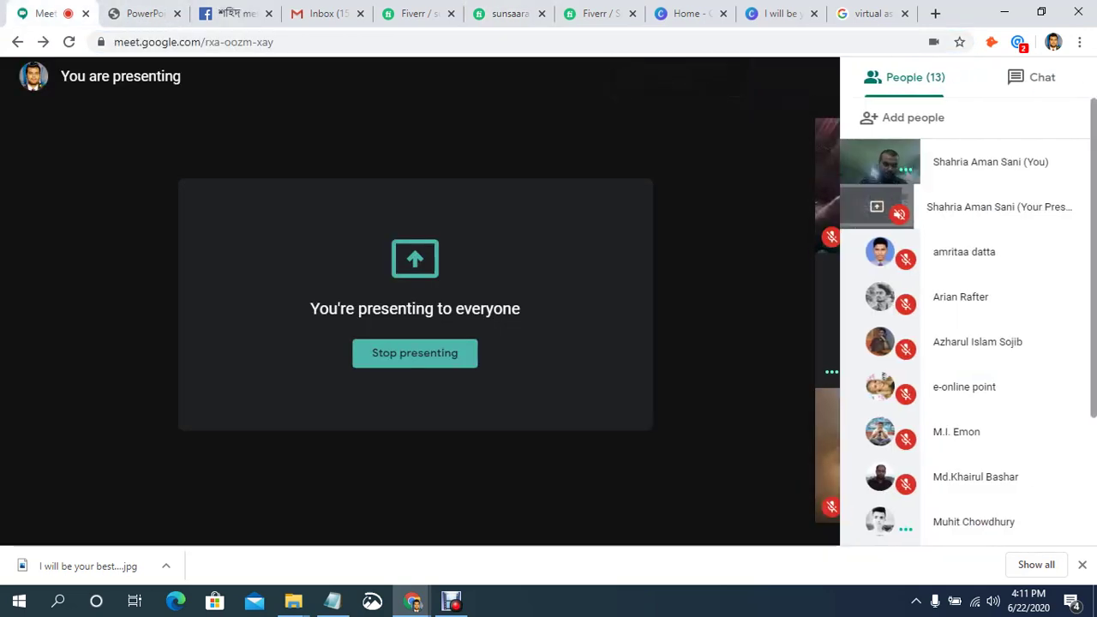
{"action": "scroll", "coordinate": [968, 317], "scroll_direction": "down", "scroll_amount": 3}
{"action": "scroll", "coordinate": [969, 317], "scroll_direction": "down", "scroll_amount": 1}
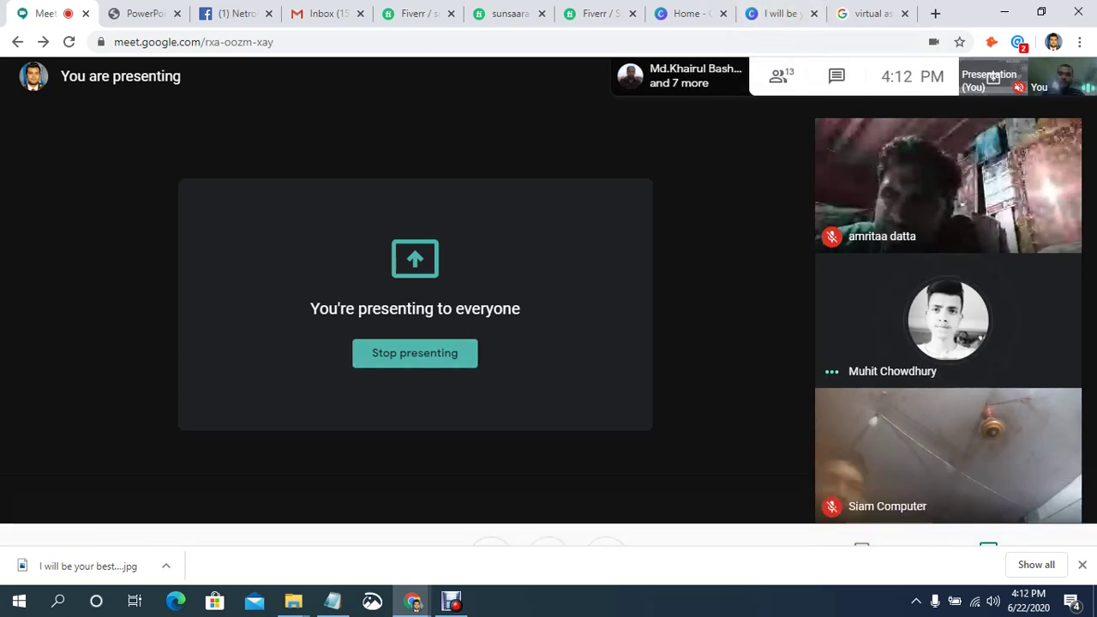
- Reopen the gig JPG's Properties and scroll through its Details metadata
{"action": "mouse_move", "coordinate": [293, 601]}
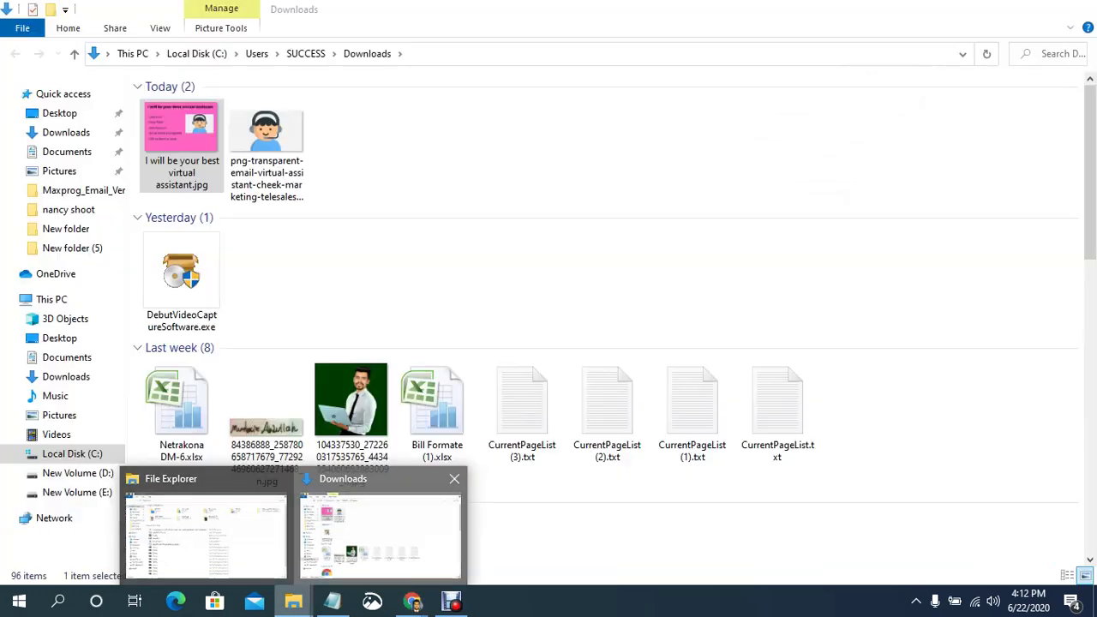
{"action": "left_click", "coordinate": [377, 524]}
{"action": "right_click", "coordinate": [196, 146]}
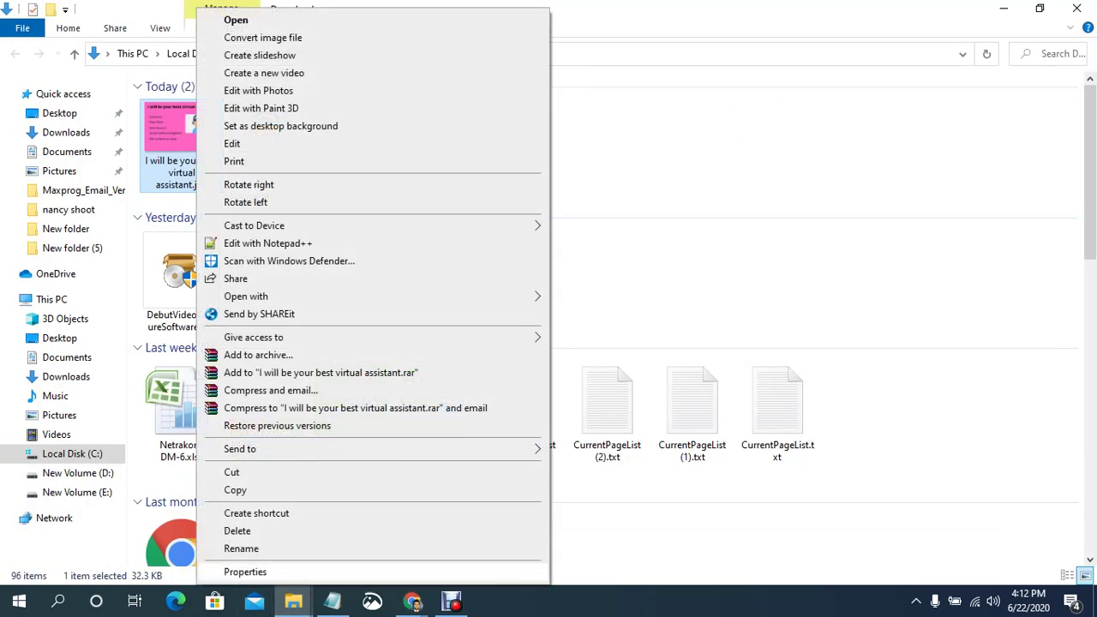
{"action": "key", "text": "r"}
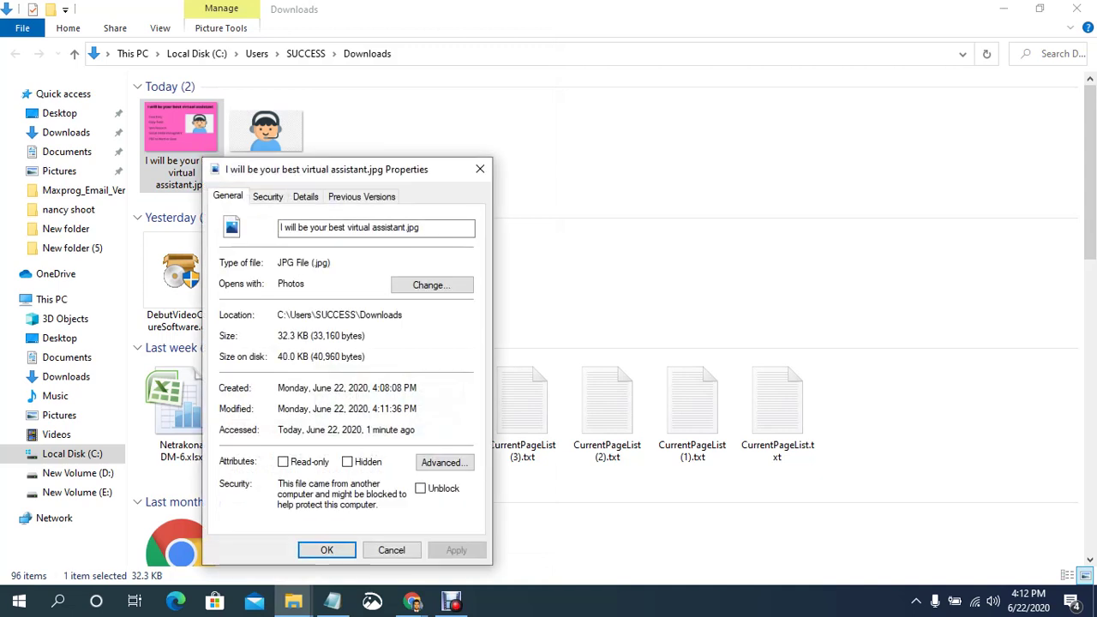
{"action": "left_click", "coordinate": [300, 196]}
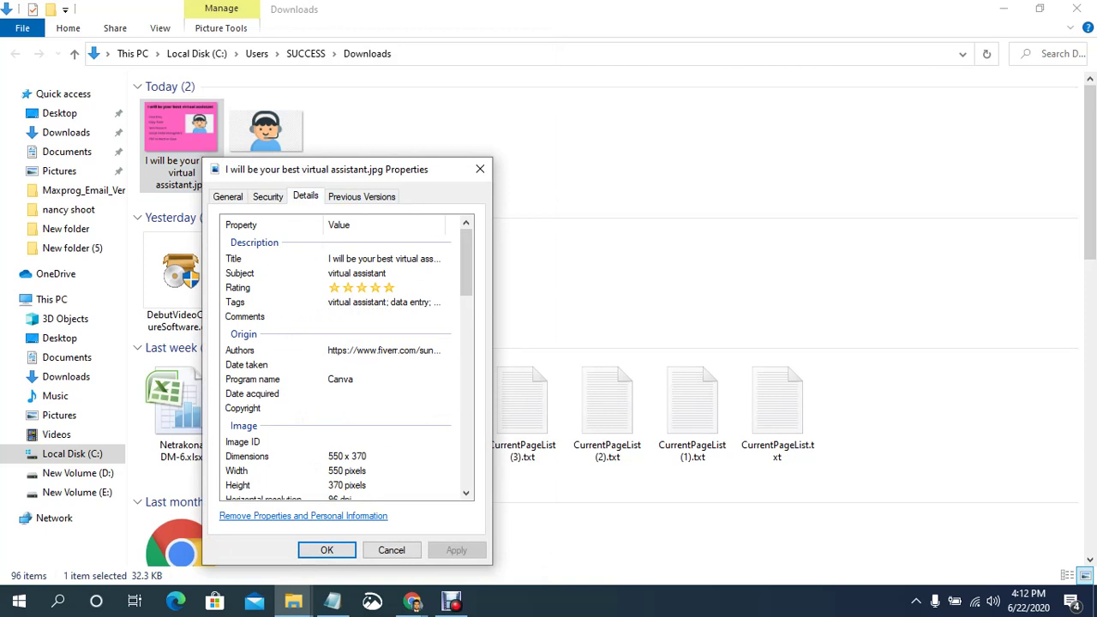
{"action": "scroll", "coordinate": [343, 360], "scroll_direction": "down", "scroll_amount": 1}
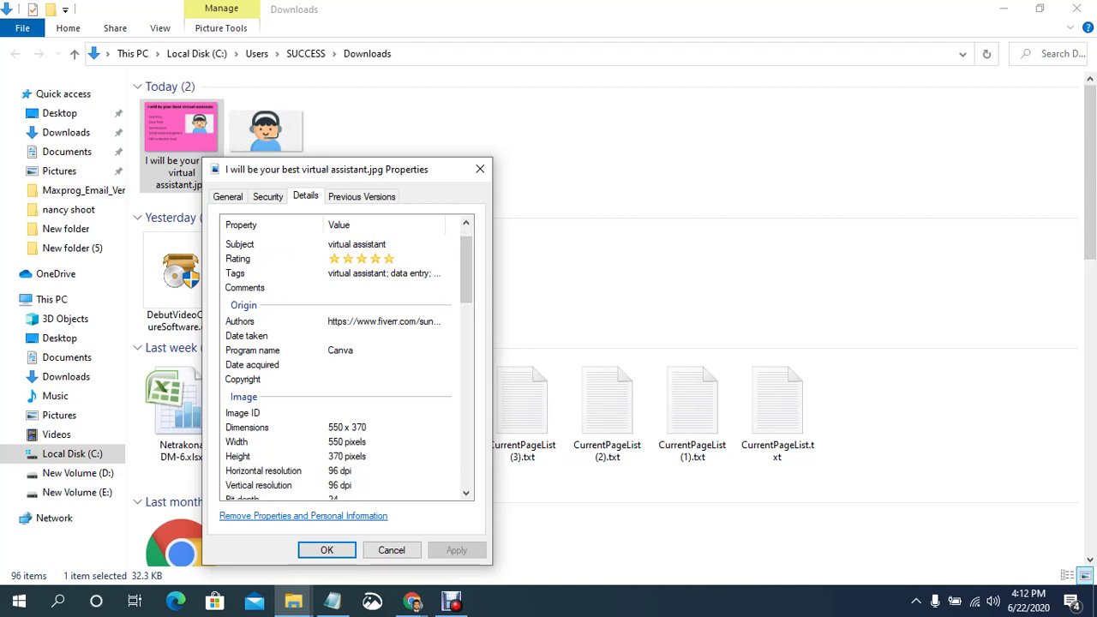
{"action": "scroll", "coordinate": [343, 360], "scroll_direction": "down", "scroll_amount": 1}
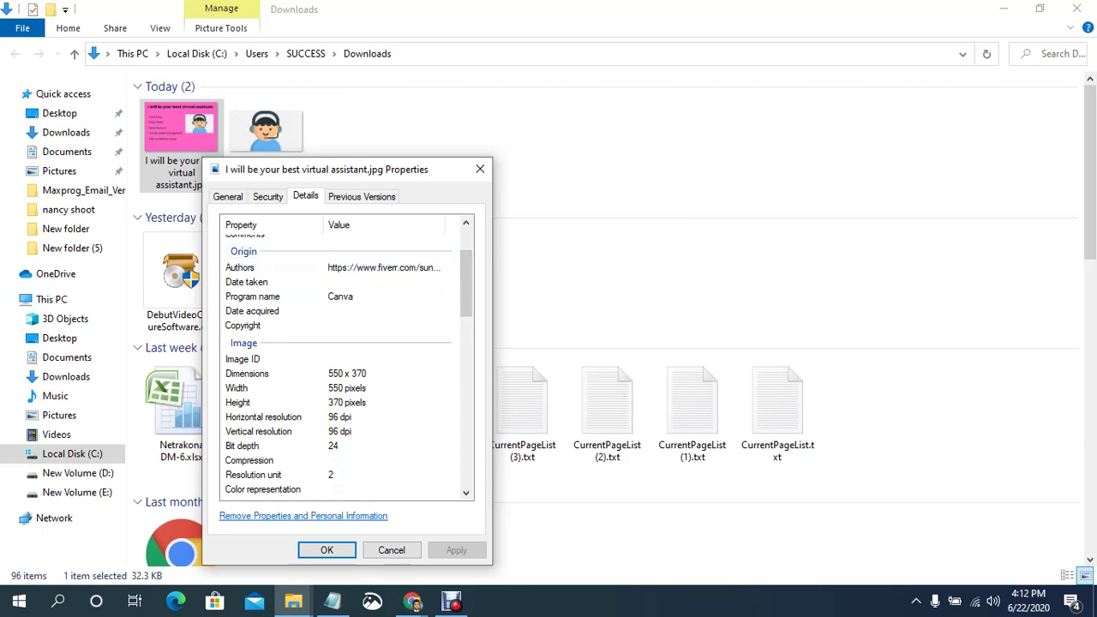
- Return to the Fiverr seller profile page in Chrome and open the account menu
{"action": "left_click", "coordinate": [414, 602]}
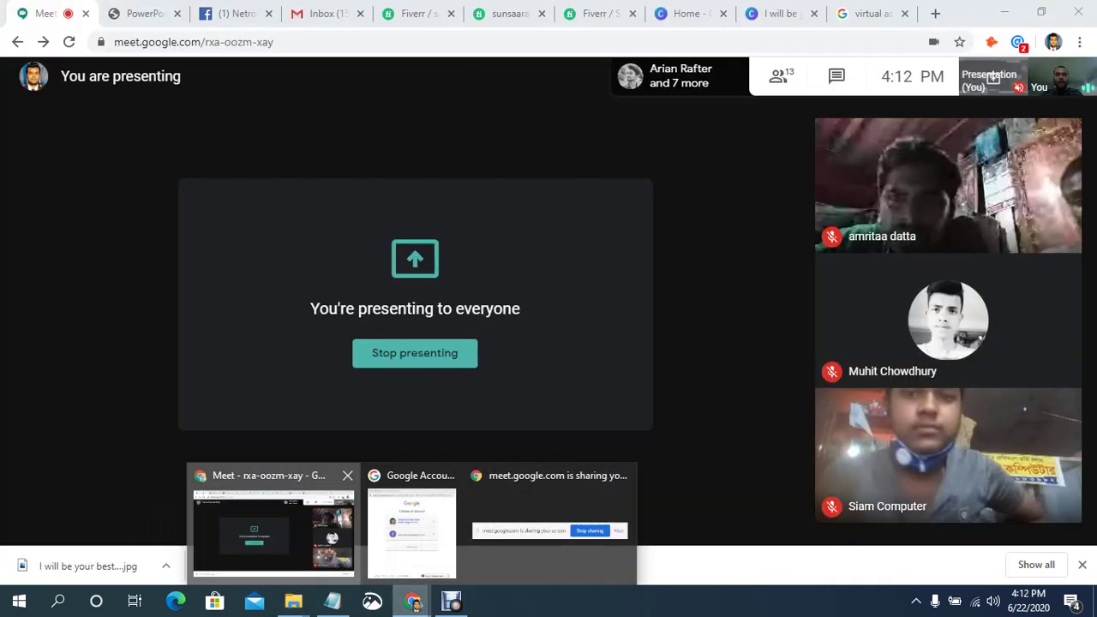
{"action": "left_click", "coordinate": [274, 531]}
{"action": "left_click", "coordinate": [596, 13]}
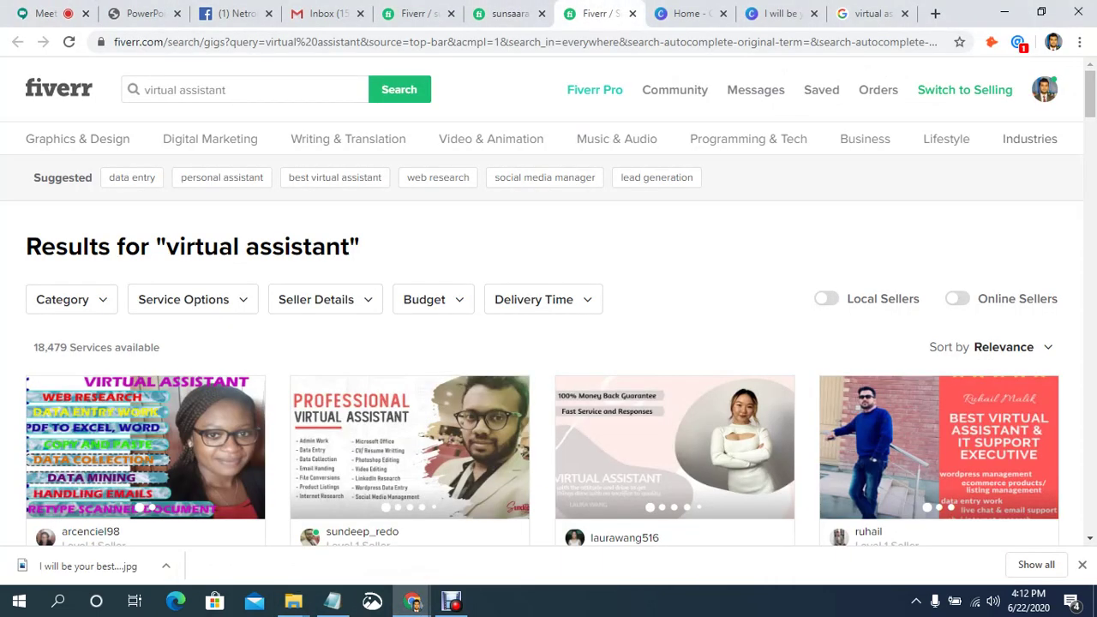
{"action": "left_click", "coordinate": [507, 12]}
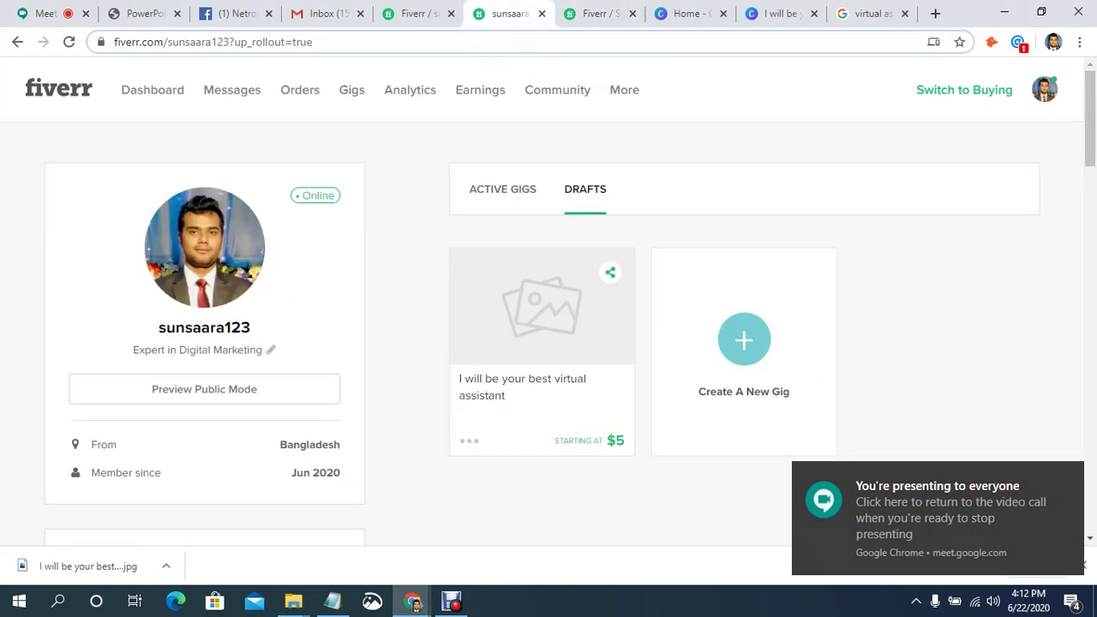
{"action": "left_click", "coordinate": [1045, 90]}
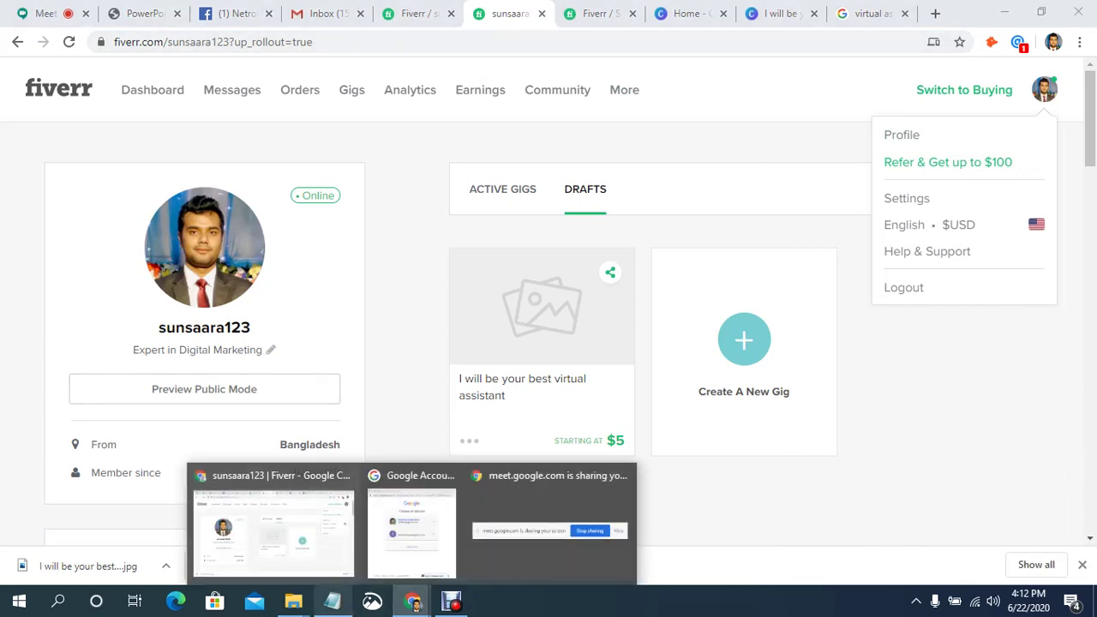
- Review the JPG's camera metadata, close Properties, and switch to the gig's Gallery step
{"action": "mouse_move", "coordinate": [293, 602]}
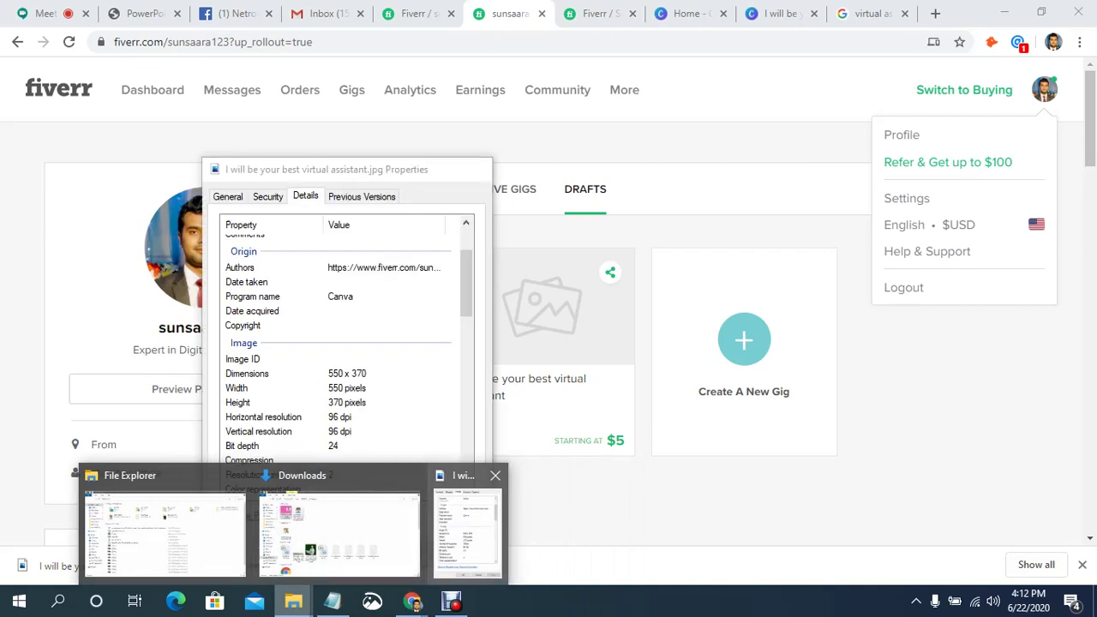
{"action": "left_click", "coordinate": [465, 533]}
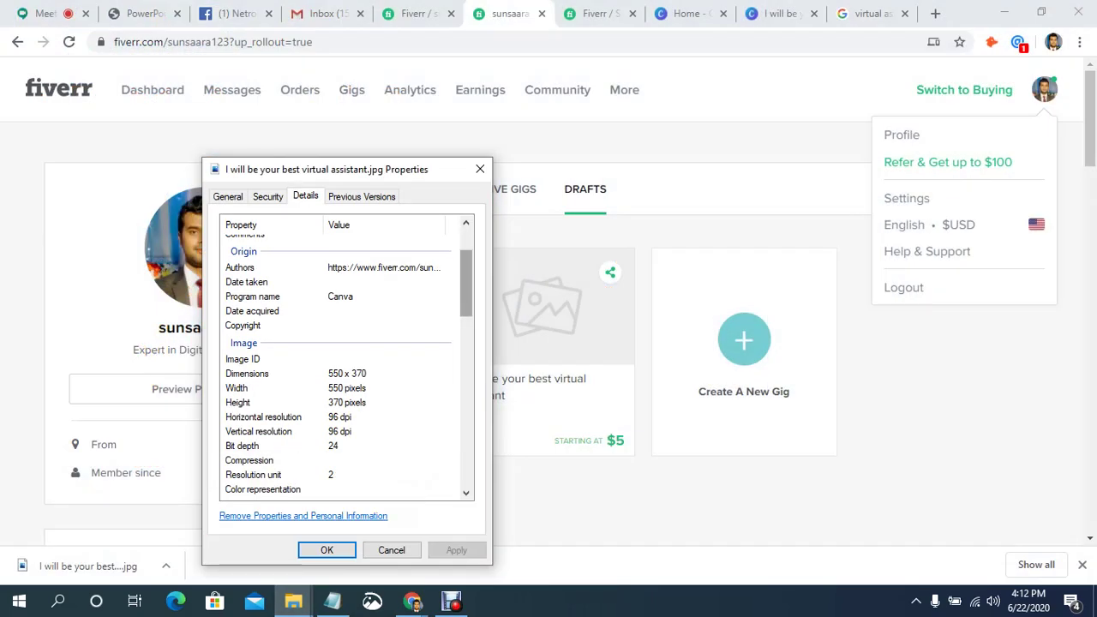
{"action": "scroll", "coordinate": [346, 356], "scroll_direction": "down", "scroll_amount": 3}
{"action": "scroll", "coordinate": [346, 355], "scroll_direction": "down", "scroll_amount": 1}
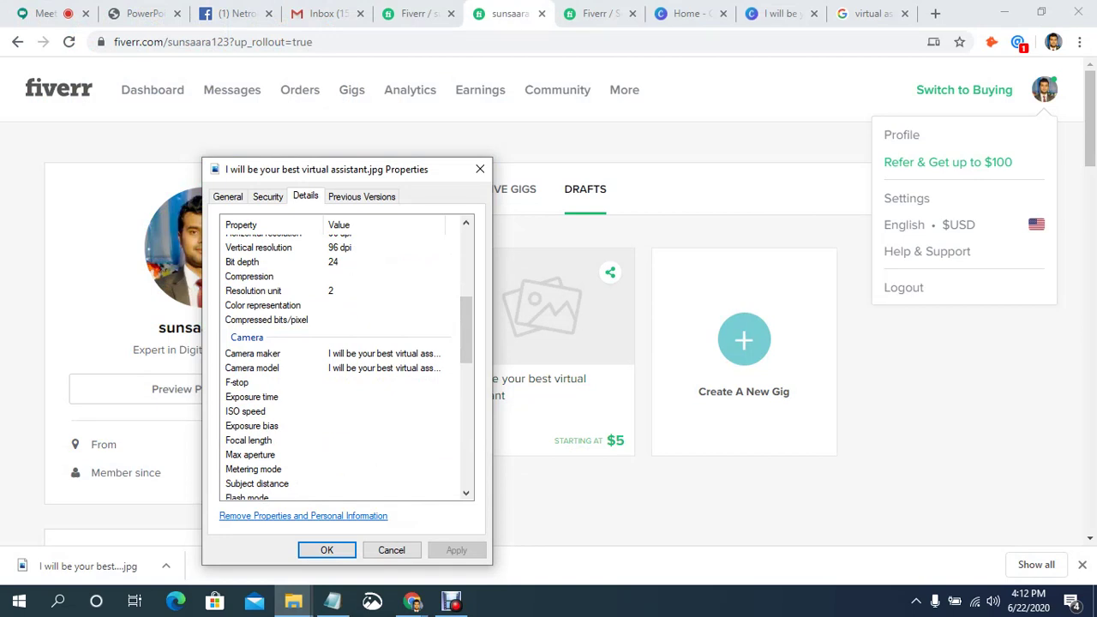
{"action": "scroll", "coordinate": [346, 356], "scroll_direction": "down", "scroll_amount": 4}
{"action": "left_click", "coordinate": [335, 362]}
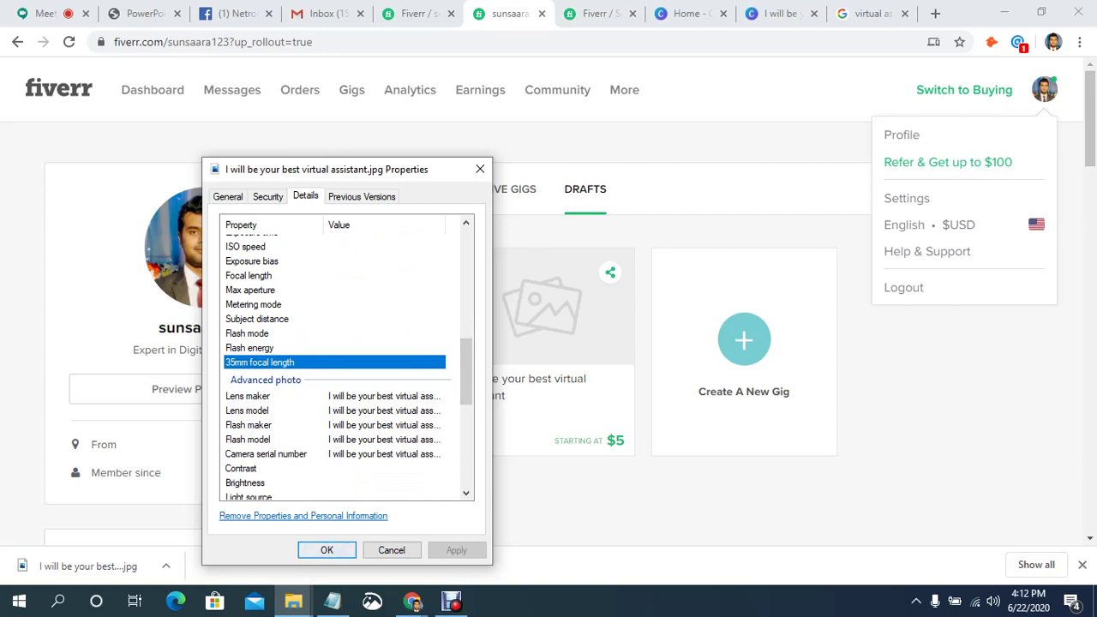
{"action": "key", "text": "Return"}
{"action": "key", "text": "ctrl+Page_Up"}
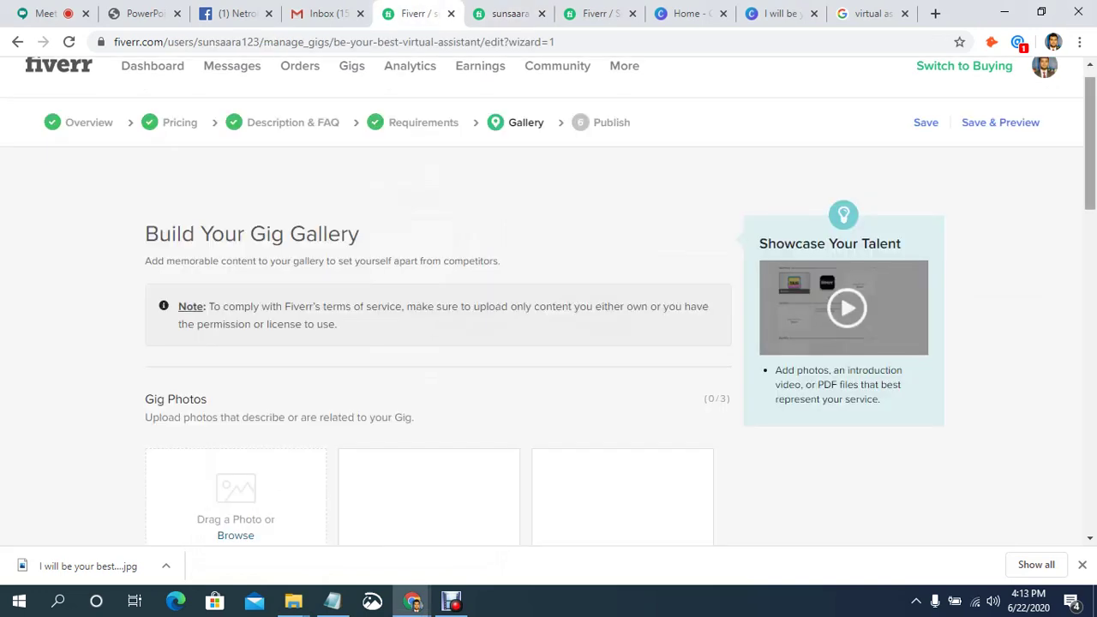
- Upload the pink virtual assistant JPG from Downloads as the gig photo
{"action": "scroll", "coordinate": [549, 300], "scroll_direction": "down", "scroll_amount": 2}
{"action": "scroll", "coordinate": [549, 300], "scroll_direction": "up", "scroll_amount": 2}
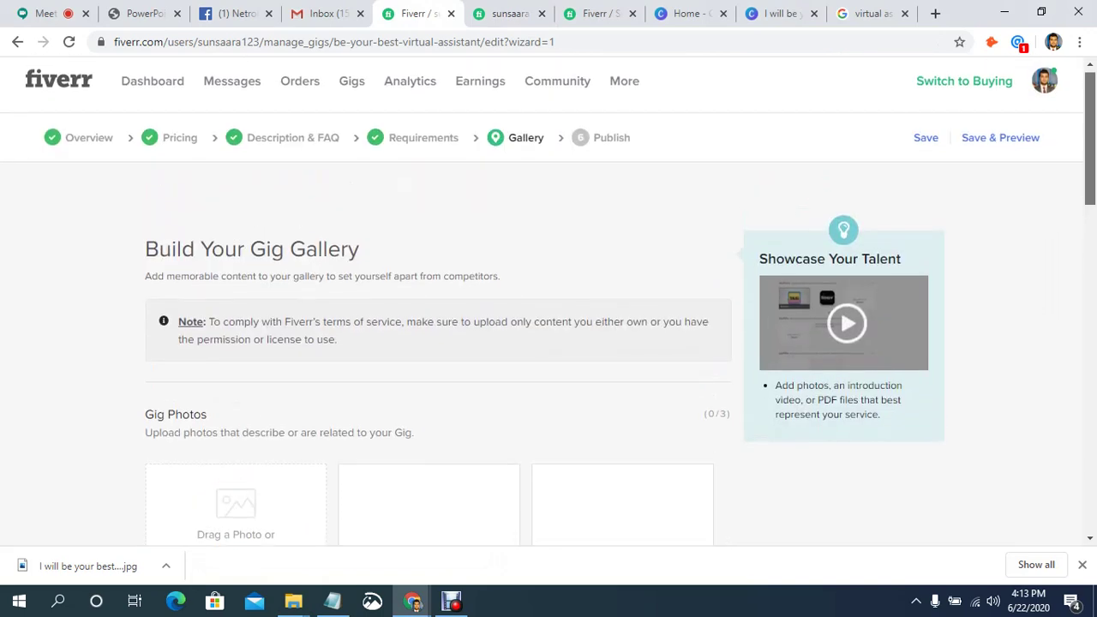
{"action": "scroll", "coordinate": [548, 300], "scroll_direction": "down", "scroll_amount": 2}
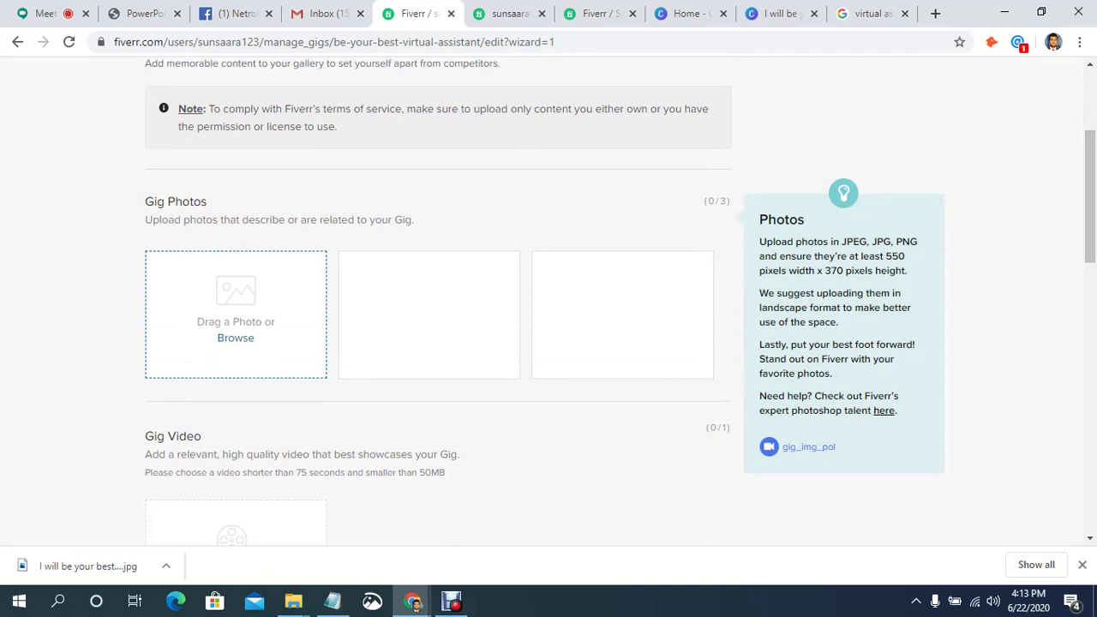
{"action": "left_click", "coordinate": [236, 338]}
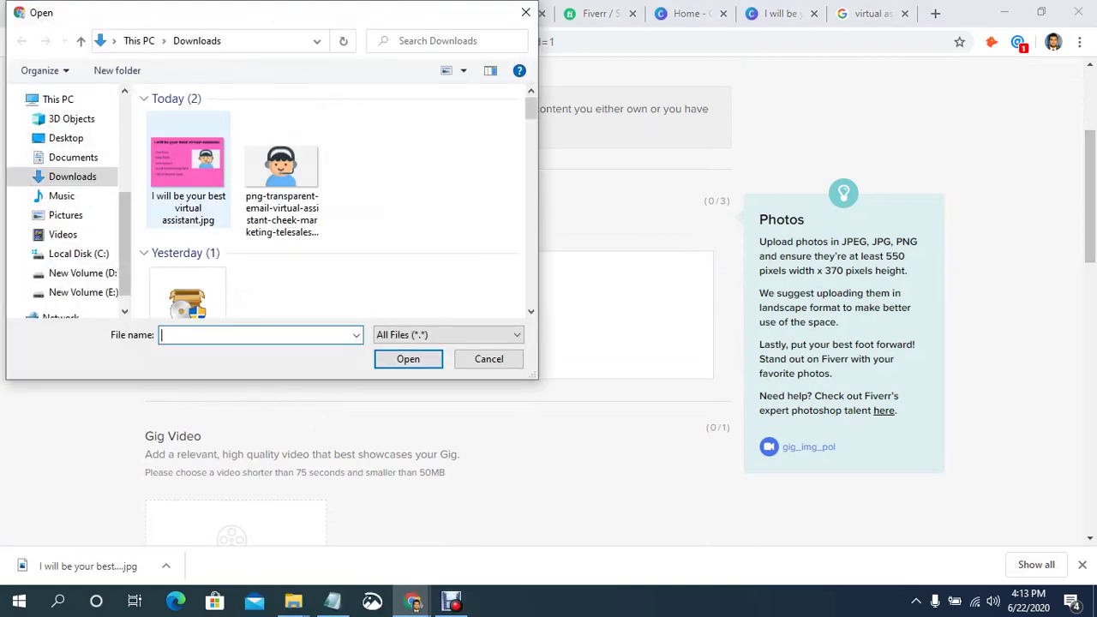
{"action": "double_click", "coordinate": [187, 167]}
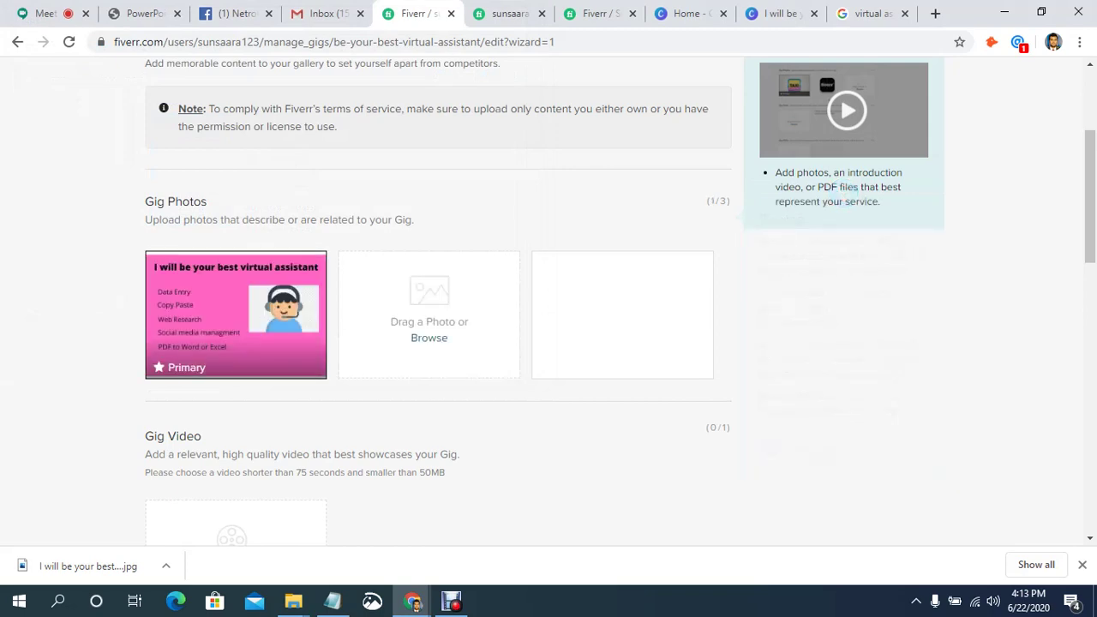
- Save the Gallery and continue to the gig's Publish step
{"action": "left_click_drag", "start_coordinate": [1090, 197], "coordinate": [1090, 238]}
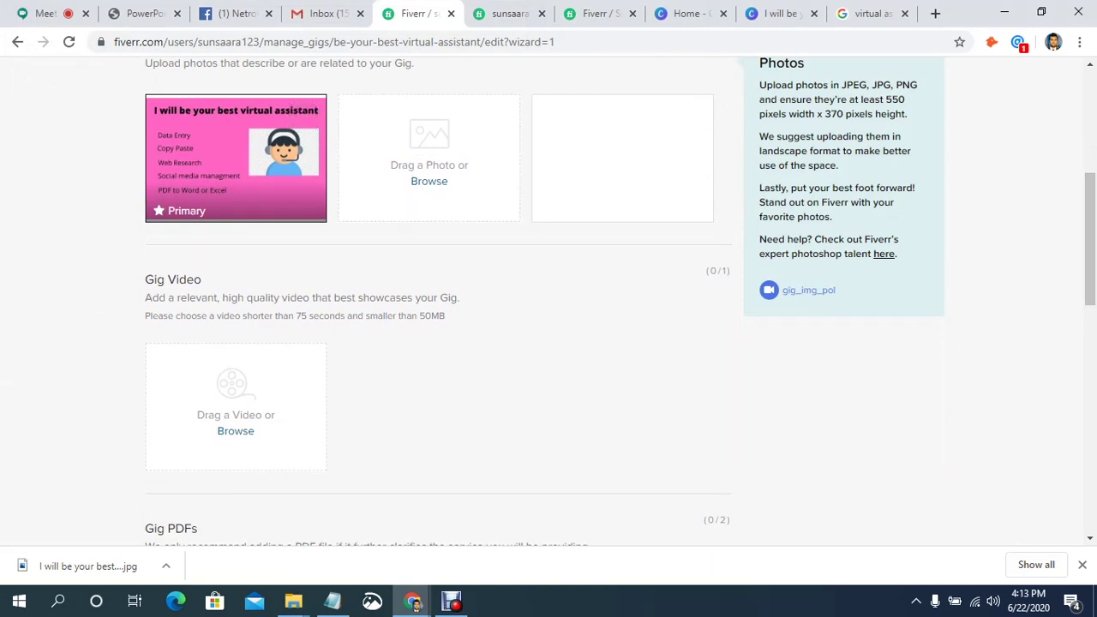
{"action": "left_click_drag", "start_coordinate": [1090, 238], "coordinate": [1091, 359]}
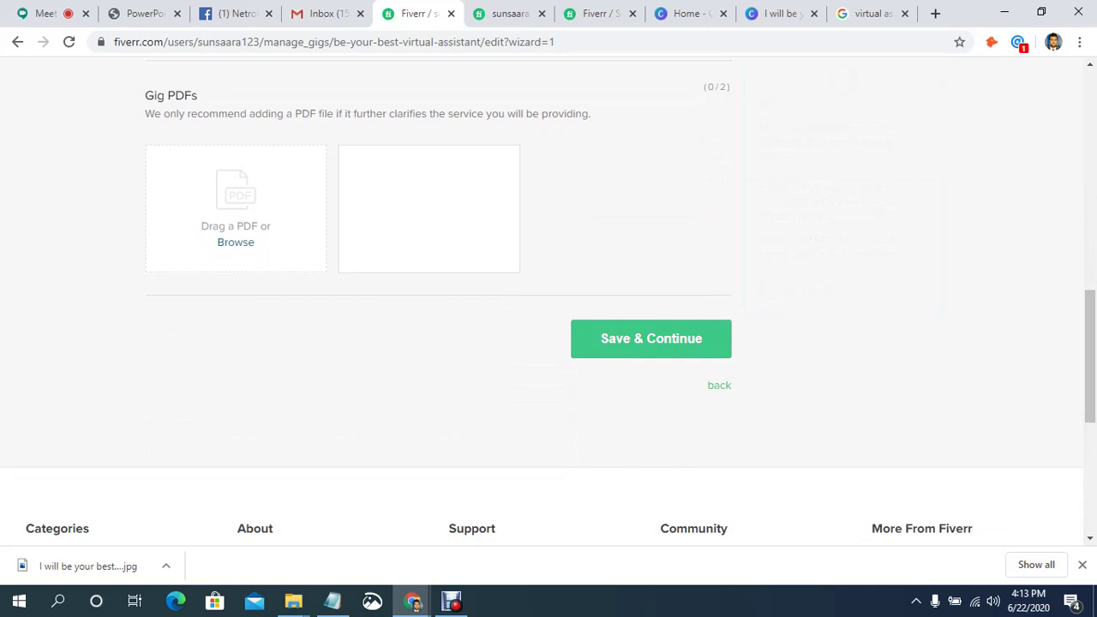
{"action": "left_click_drag", "start_coordinate": [1090, 358], "coordinate": [1090, 267]}
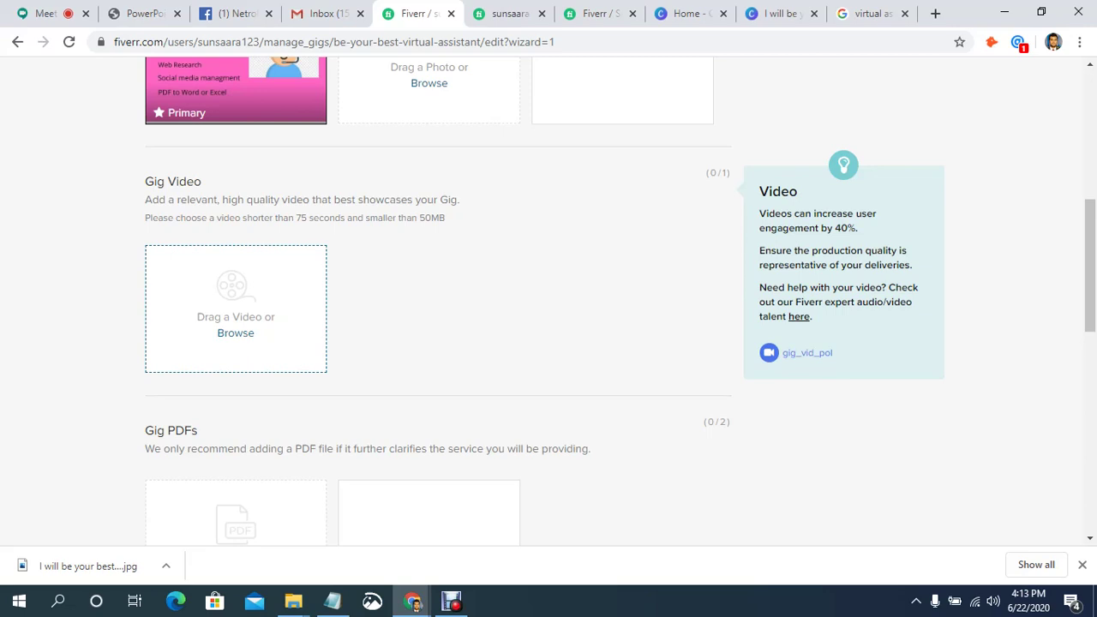
{"action": "scroll", "coordinate": [438, 300], "scroll_direction": "down", "scroll_amount": 3}
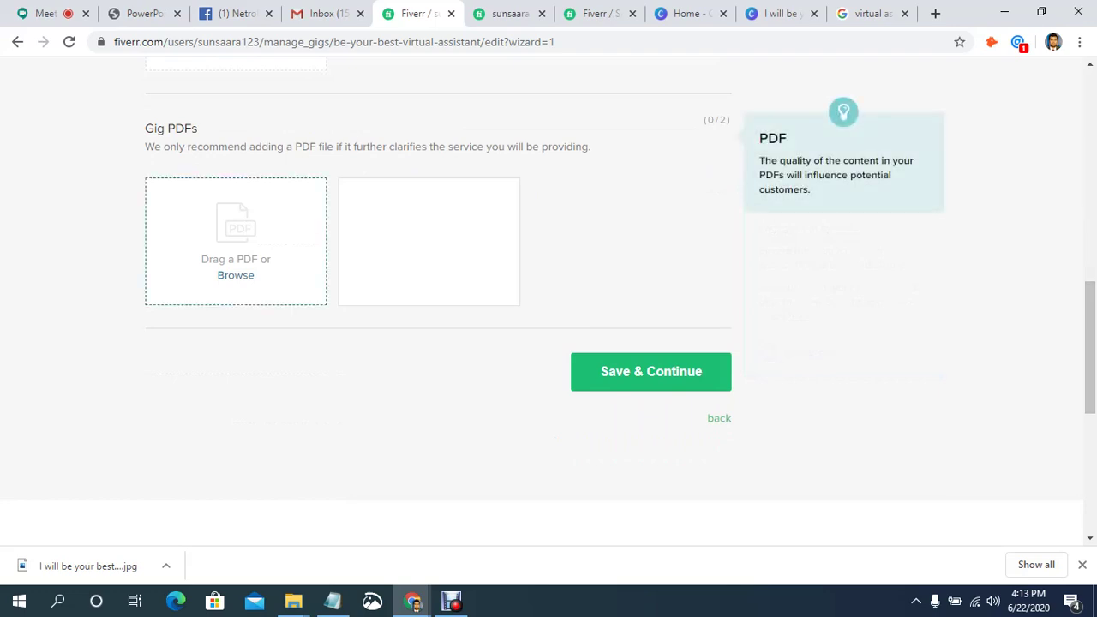
{"action": "scroll", "coordinate": [548, 300], "scroll_direction": "up", "scroll_amount": 5}
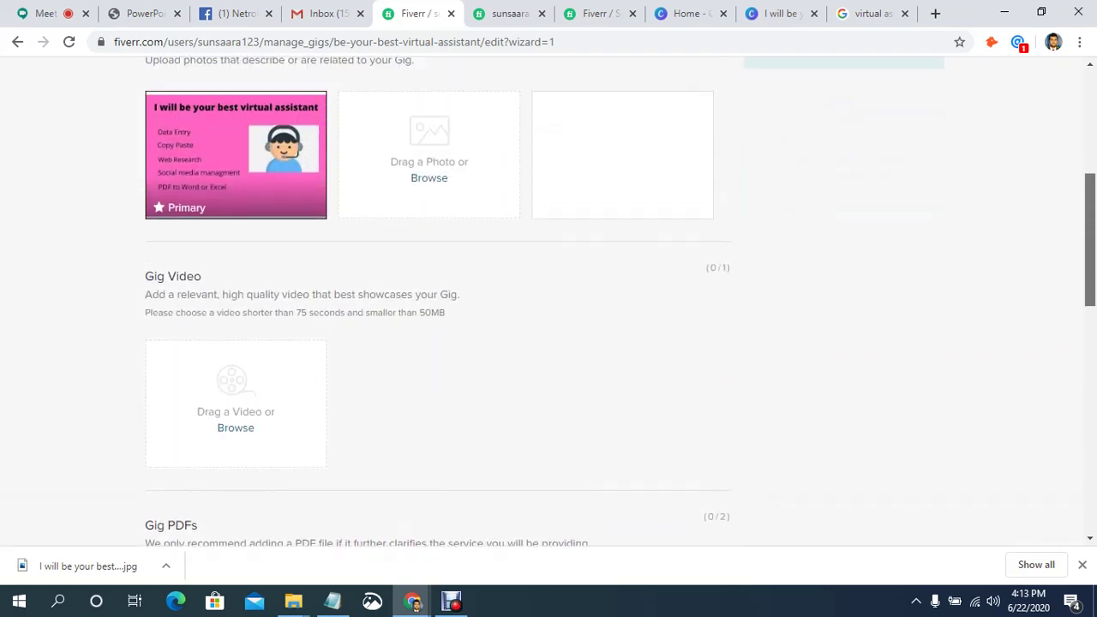
{"action": "scroll", "coordinate": [549, 300], "scroll_direction": "down", "scroll_amount": 6}
{"action": "scroll", "coordinate": [549, 300], "scroll_direction": "down", "scroll_amount": 3}
{"action": "scroll", "coordinate": [549, 300], "scroll_direction": "up", "scroll_amount": 3}
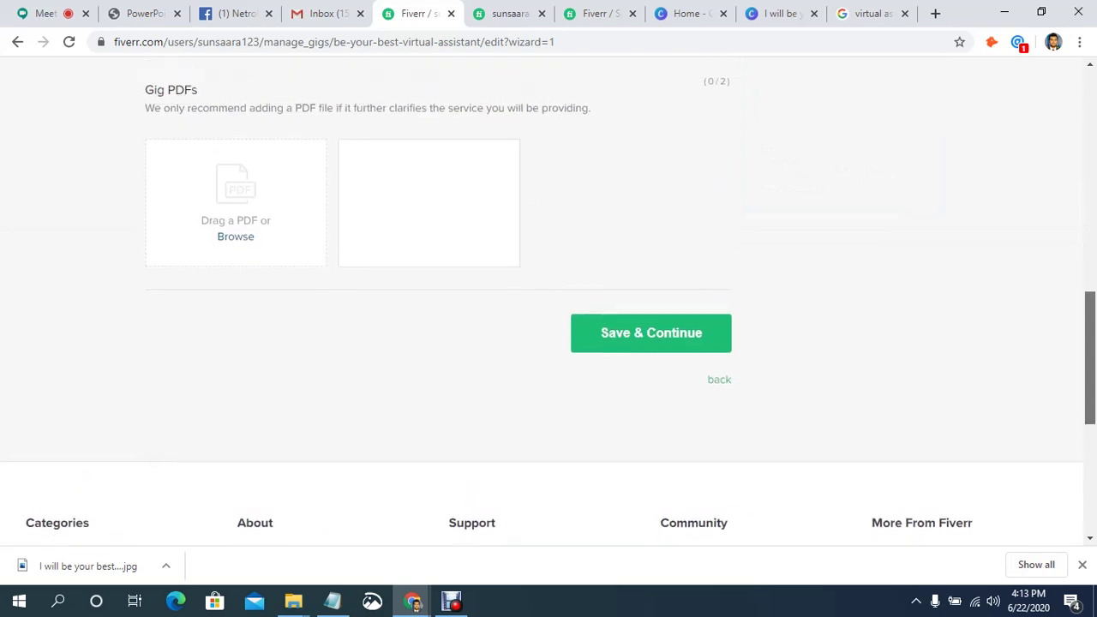
{"action": "left_click", "coordinate": [651, 338]}
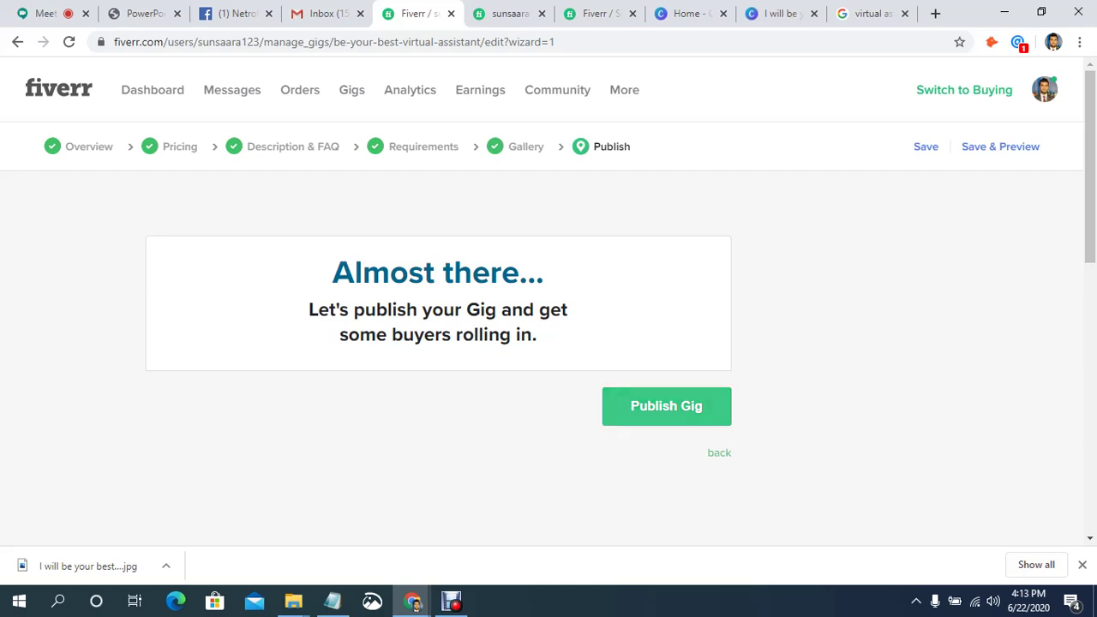
- Publish the gig, then click Done on the 'It's Alive!' confirmation page
{"action": "left_click", "coordinate": [624, 420]}
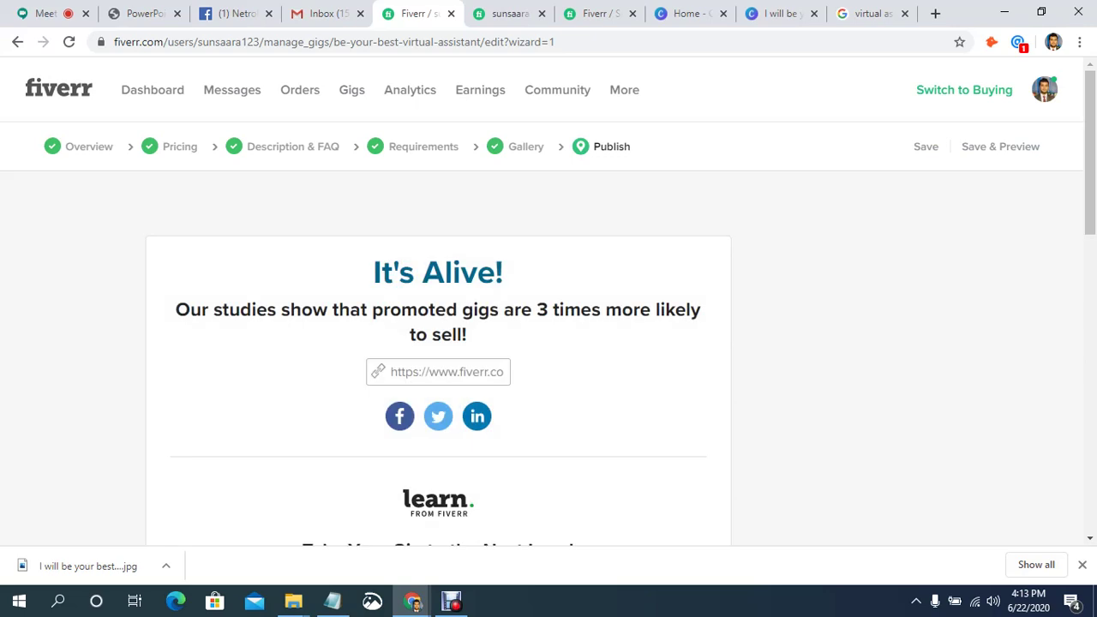
{"action": "scroll", "coordinate": [549, 300], "scroll_direction": "down", "scroll_amount": 7}
{"action": "scroll", "coordinate": [549, 300], "scroll_direction": "up", "scroll_amount": 3}
{"action": "scroll", "coordinate": [549, 300], "scroll_direction": "down", "scroll_amount": 2}
{"action": "left_click", "coordinate": [687, 436]}
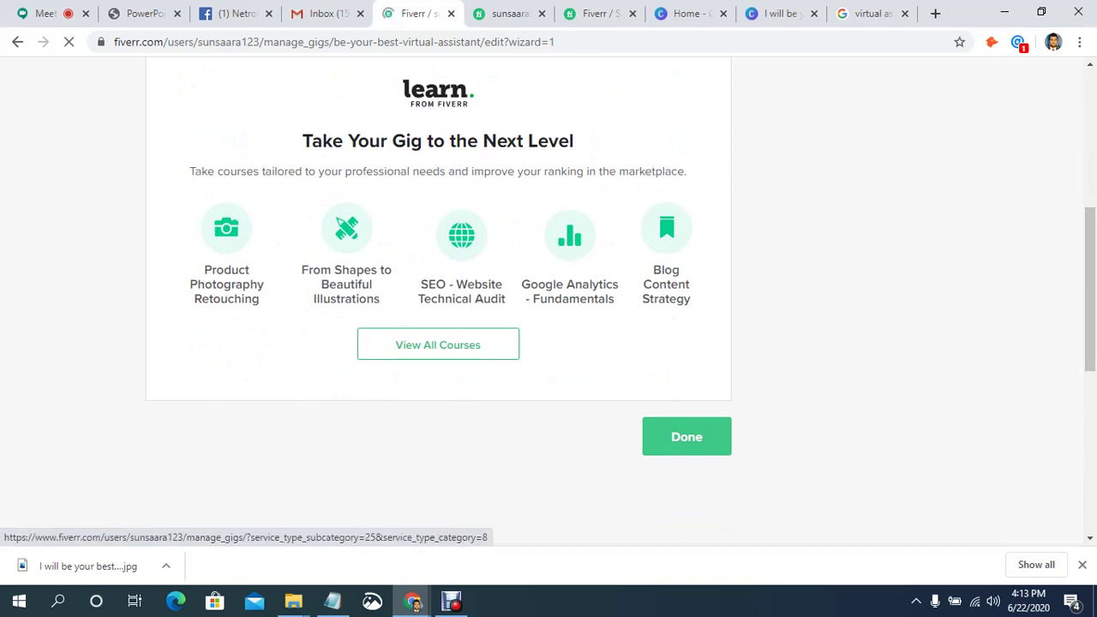
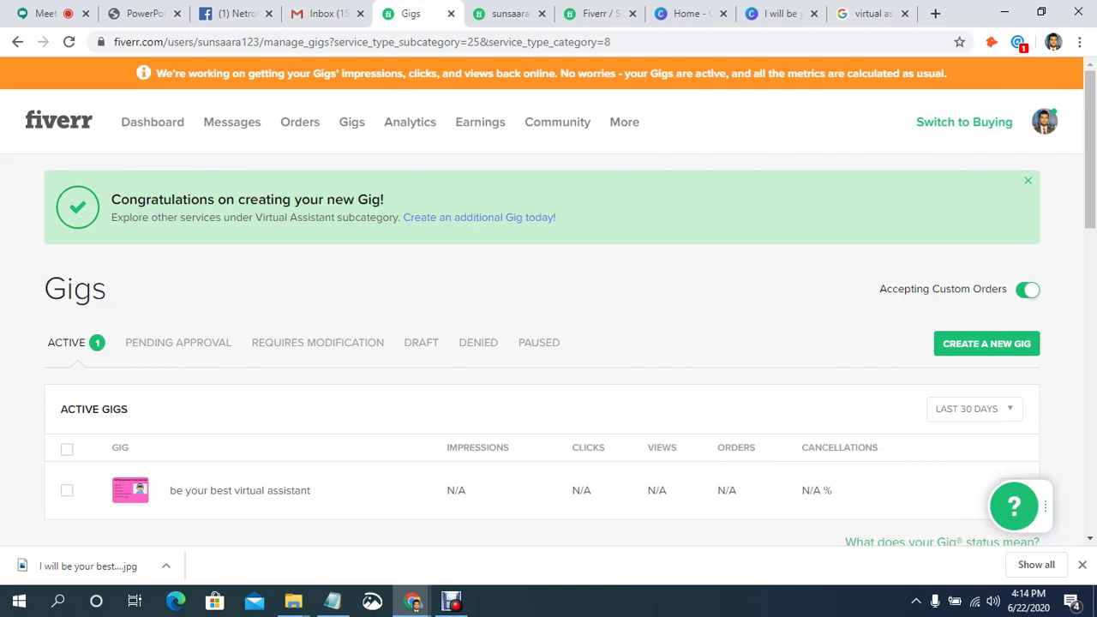
- Visit the seller profile page, then return to the gigs management page
{"action": "scroll", "coordinate": [548, 300], "scroll_direction": "down", "scroll_amount": 2}
{"action": "scroll", "coordinate": [549, 300], "scroll_direction": "up", "scroll_amount": 2}
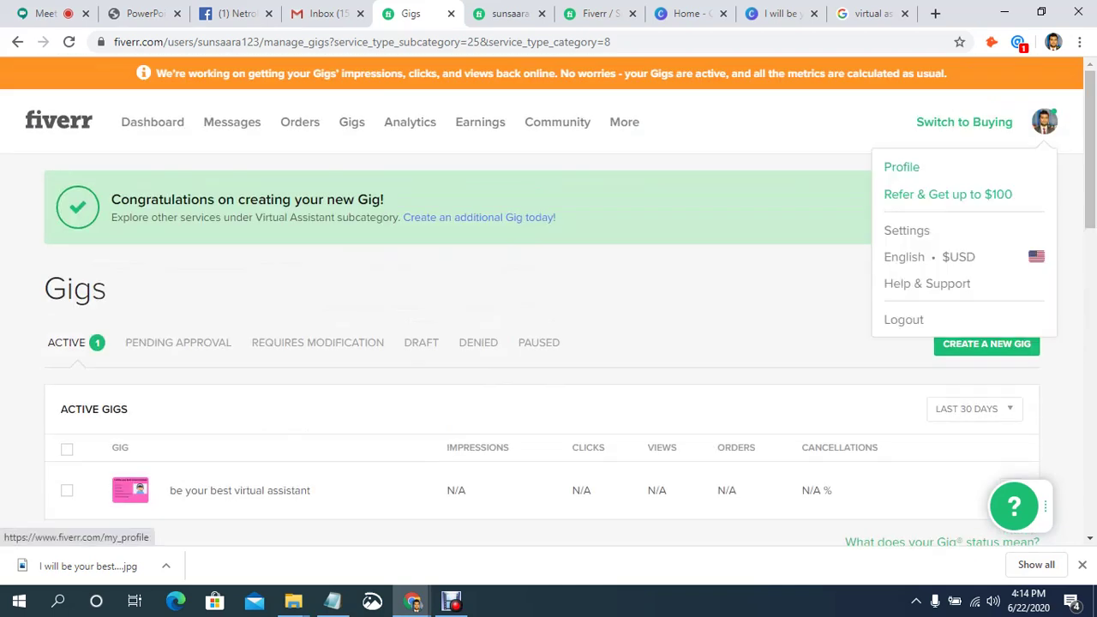
{"action": "left_click", "coordinate": [902, 166]}
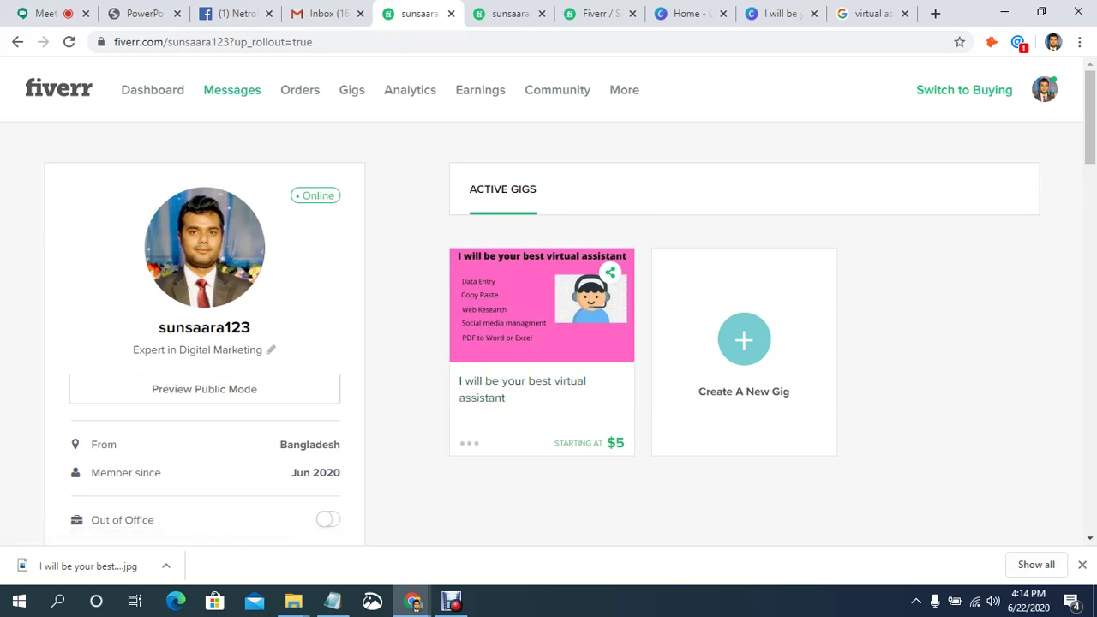
{"action": "mouse_move", "coordinate": [231, 90]}
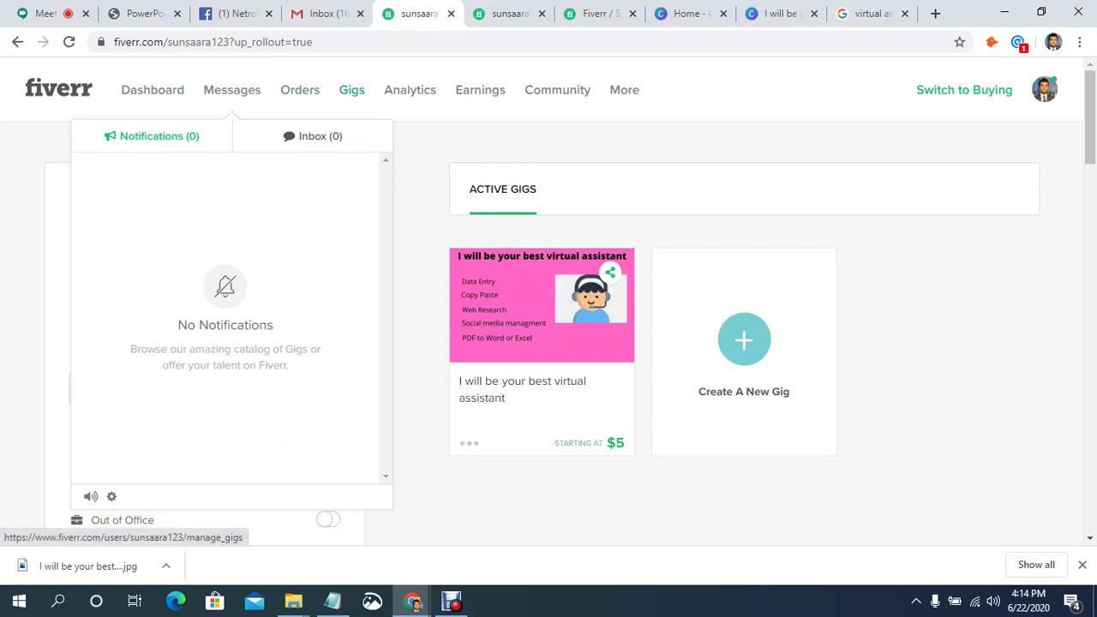
{"action": "left_click", "coordinate": [351, 90]}
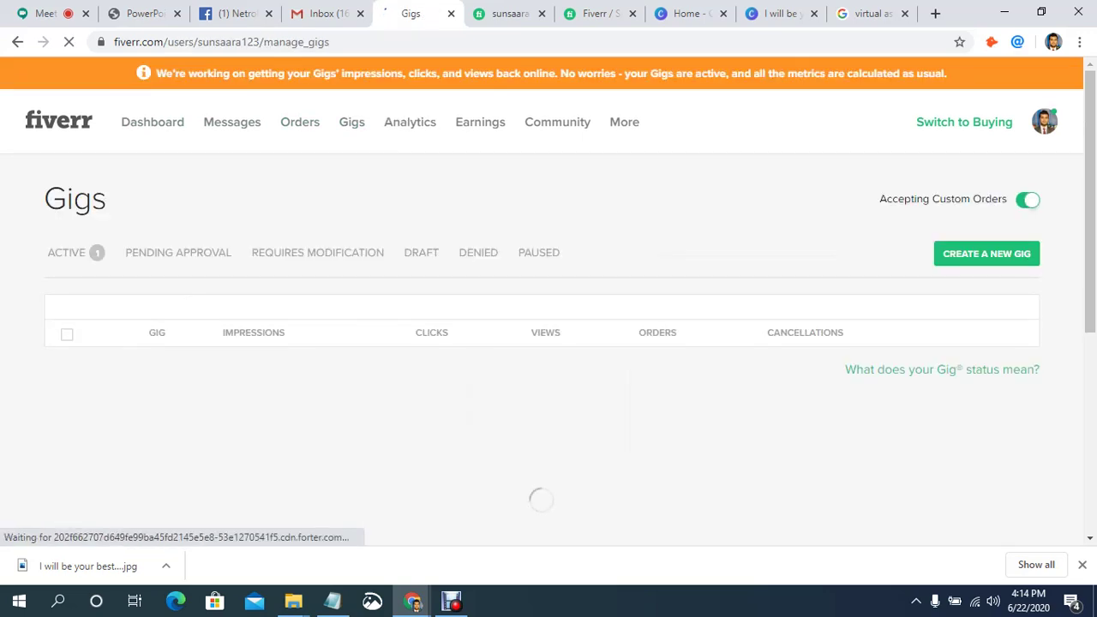
- View Analytics with $0 total earnings and 0 completed orders, dismissing the level-system video popup
{"action": "left_click", "coordinate": [410, 121]}
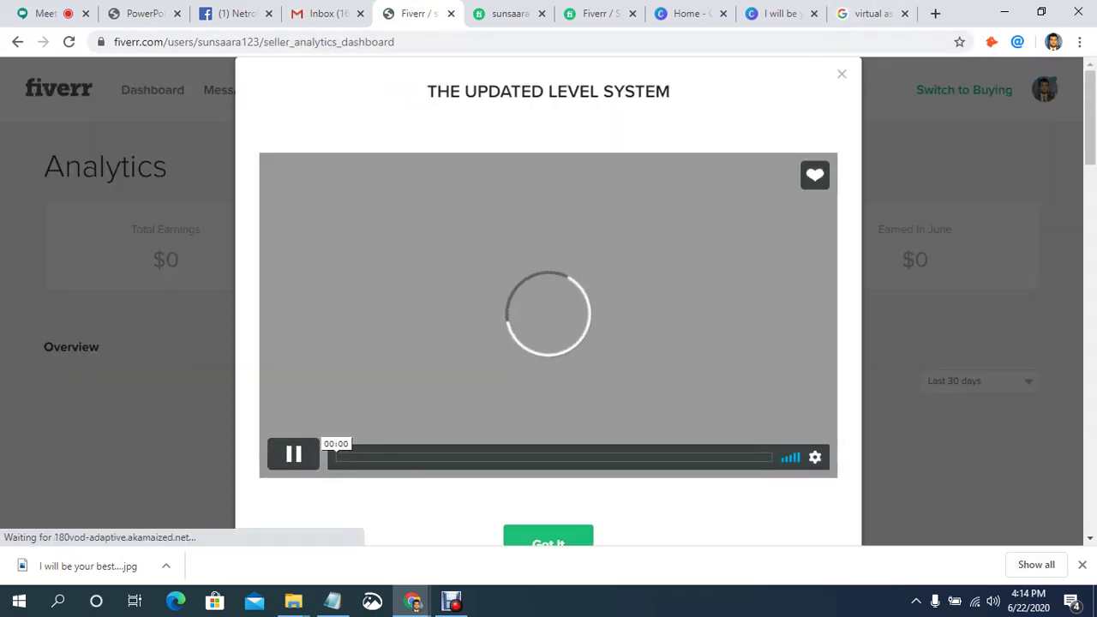
{"action": "key", "text": "Escape"}
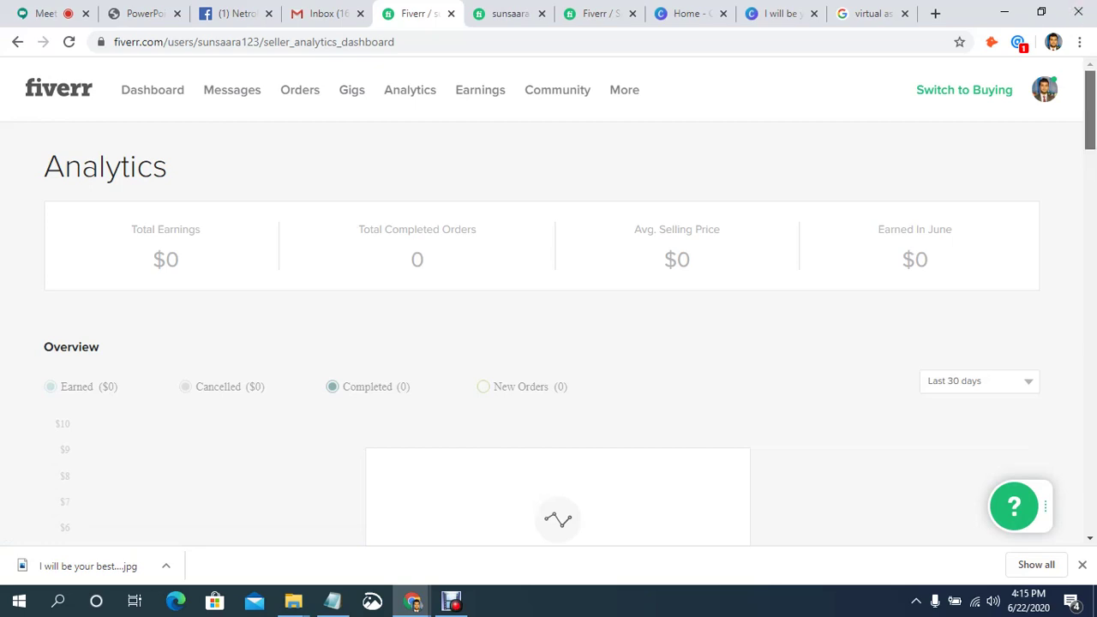
{"action": "scroll", "coordinate": [549, 305], "scroll_direction": "down", "scroll_amount": 2}
{"action": "scroll", "coordinate": [548, 334], "scroll_direction": "up", "scroll_amount": 2}
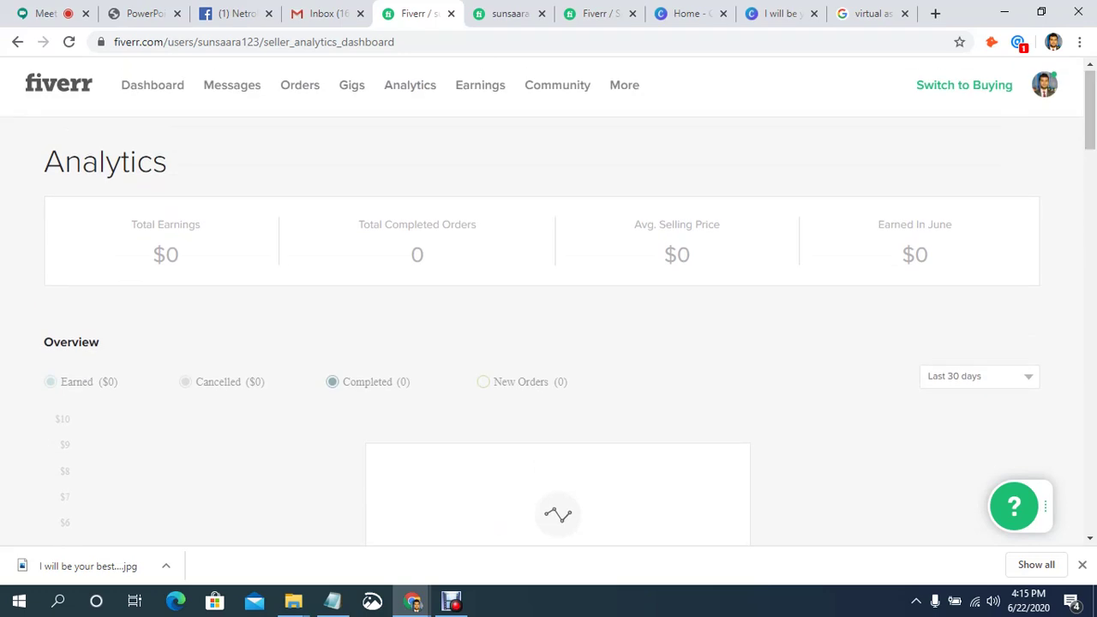
{"action": "left_click", "coordinate": [480, 85]}
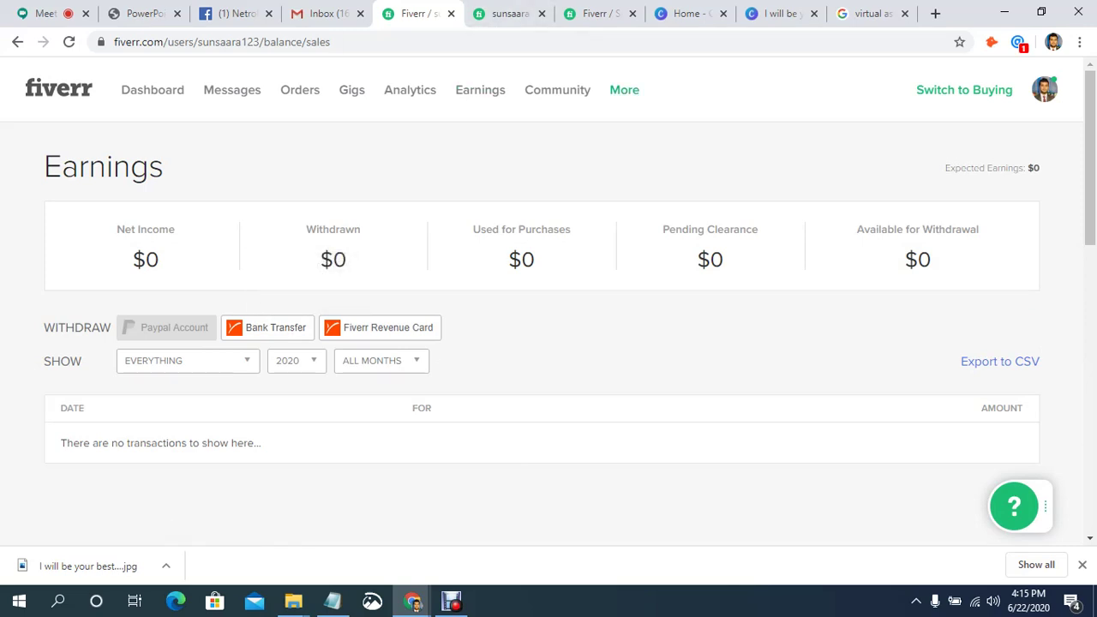
- Review Earnings: $0 net income, $0 available for withdrawal, no 2020 transactions
{"action": "mouse_move", "coordinate": [625, 89]}
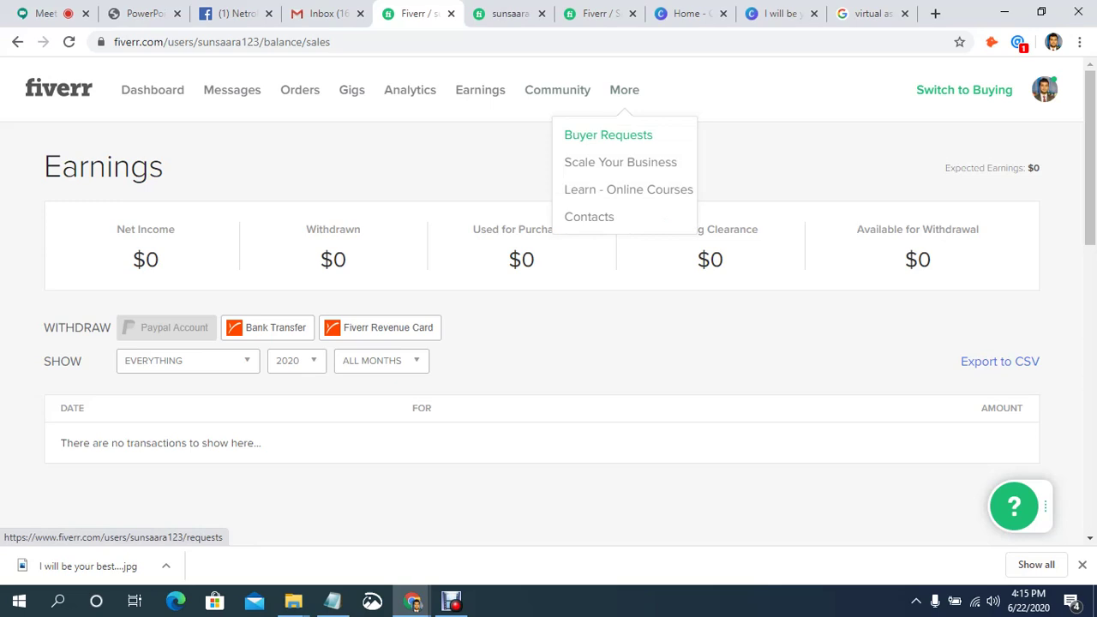
- Check Buyer Requests (no requests found, 10 offers left today), then go to the seller profile
{"action": "left_click", "coordinate": [608, 134]}
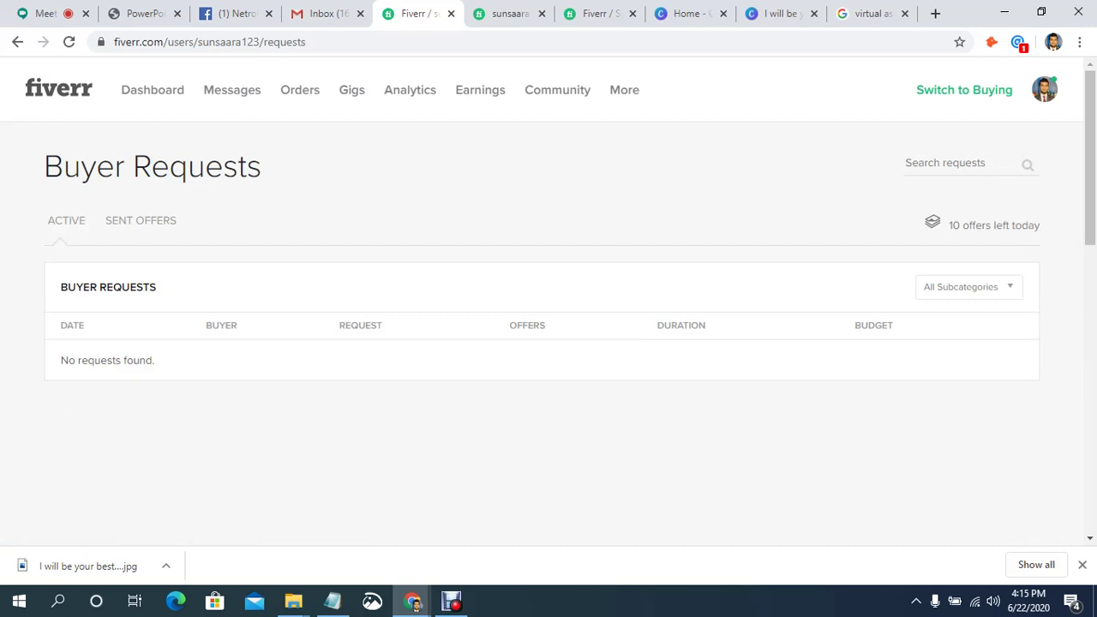
{"action": "left_click", "coordinate": [1044, 89]}
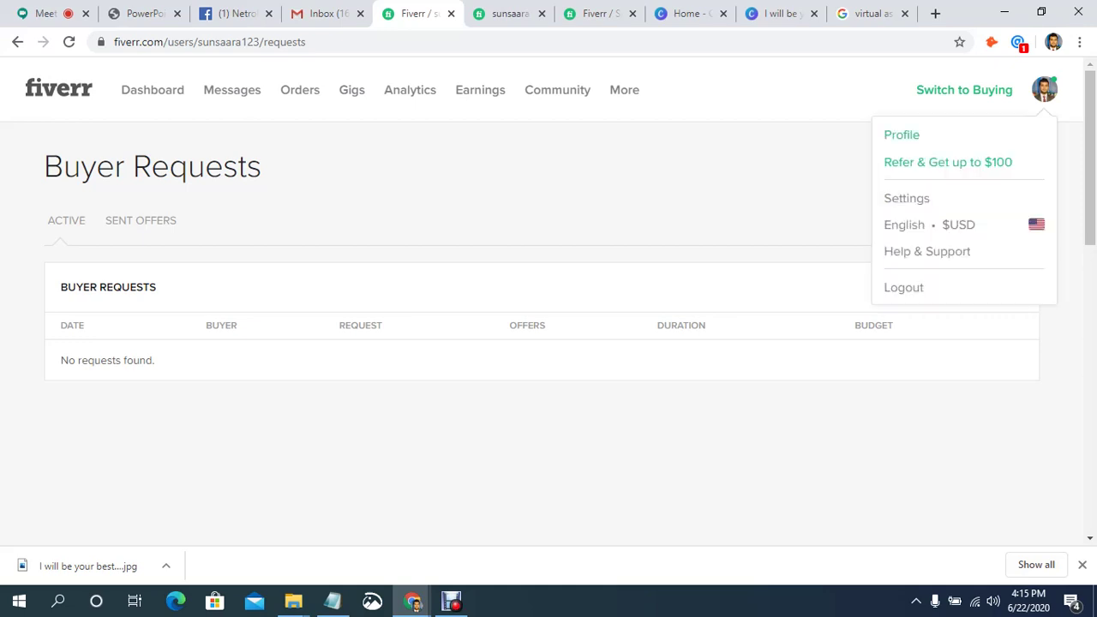
{"action": "left_click", "coordinate": [902, 134]}
{"action": "left_click", "coordinate": [452, 601]}
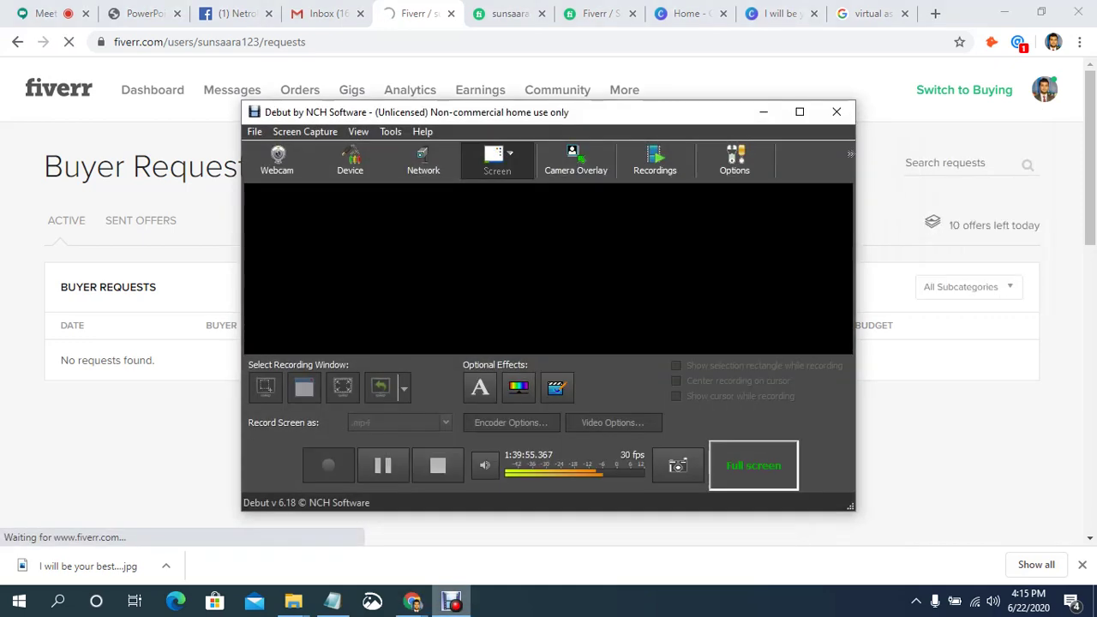